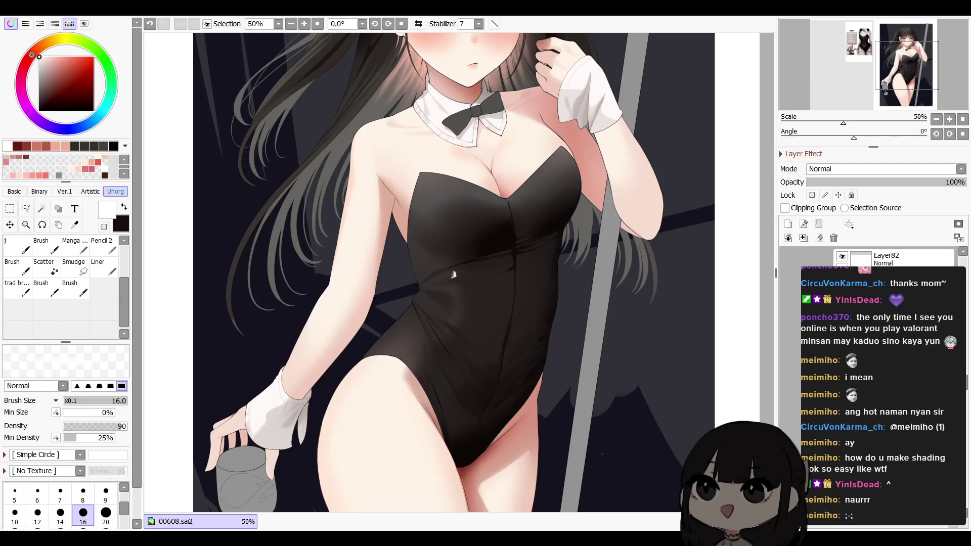
Paint white highlight strokes down the waist of the black bodysuit with the size 16 brush
drag(466, 270, 483, 256)
key(e)
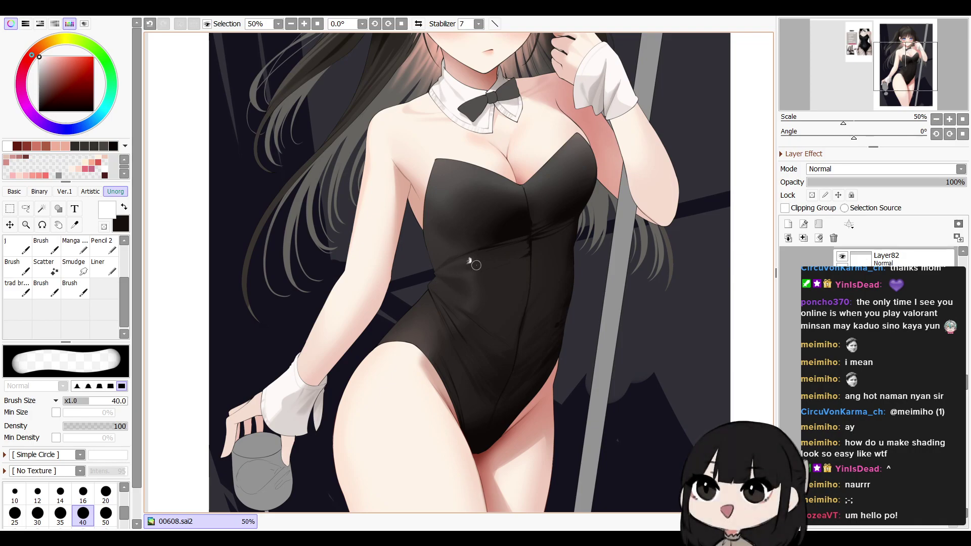
key(b)
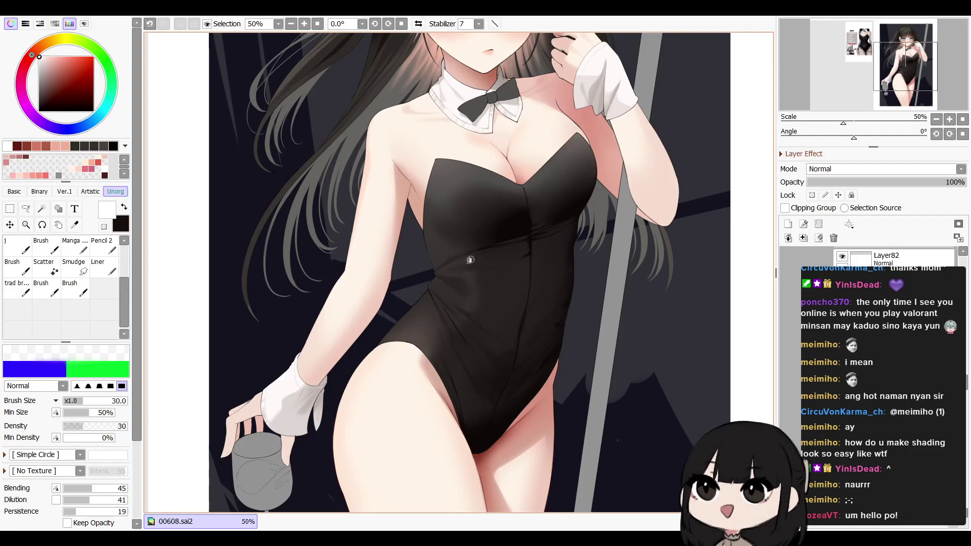
key(n)
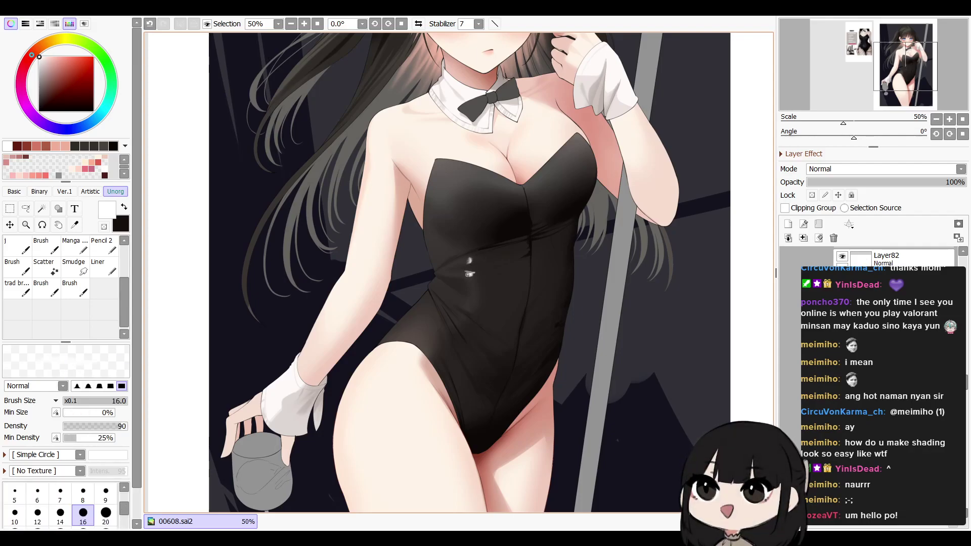
drag(470, 275, 473, 282)
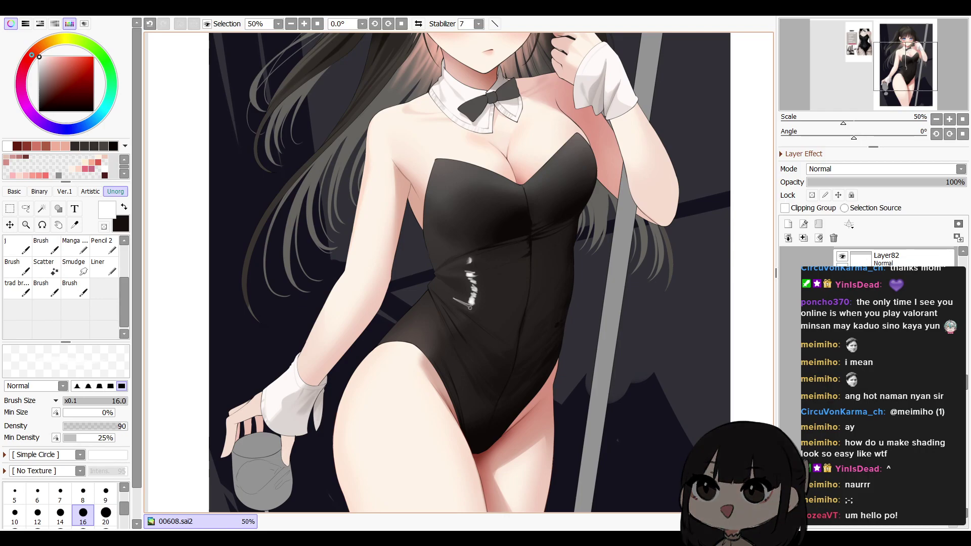
mouse_move(462, 305)
mouse_down()
mouse_move(448, 297)
mouse_move(468, 307)
mouse_move(471, 290)
mouse_up()
Blend the waist highlight with the size 35 blending brush and lower the highlight layer's opacity to 22%
key(v)
key(])
key(])
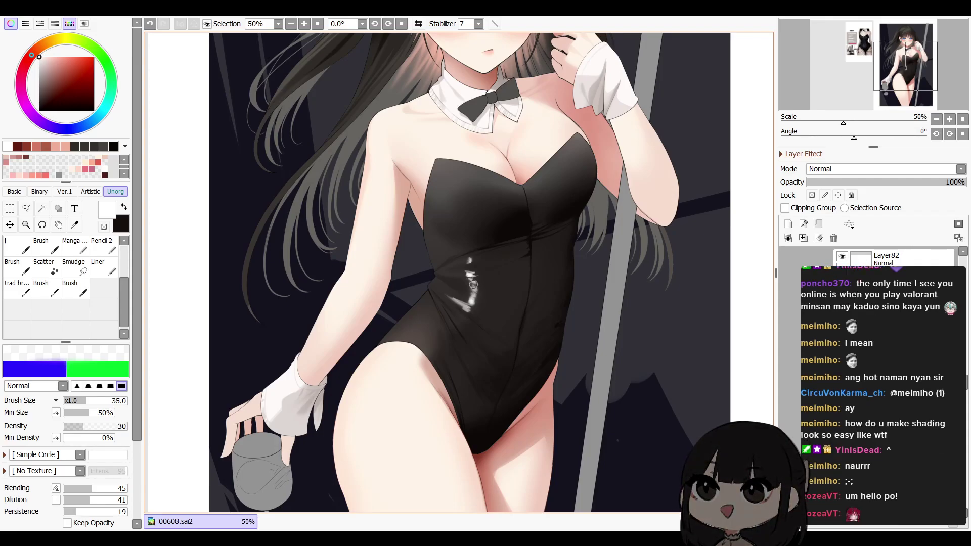
drag(956, 182, 842, 182)
key(h)
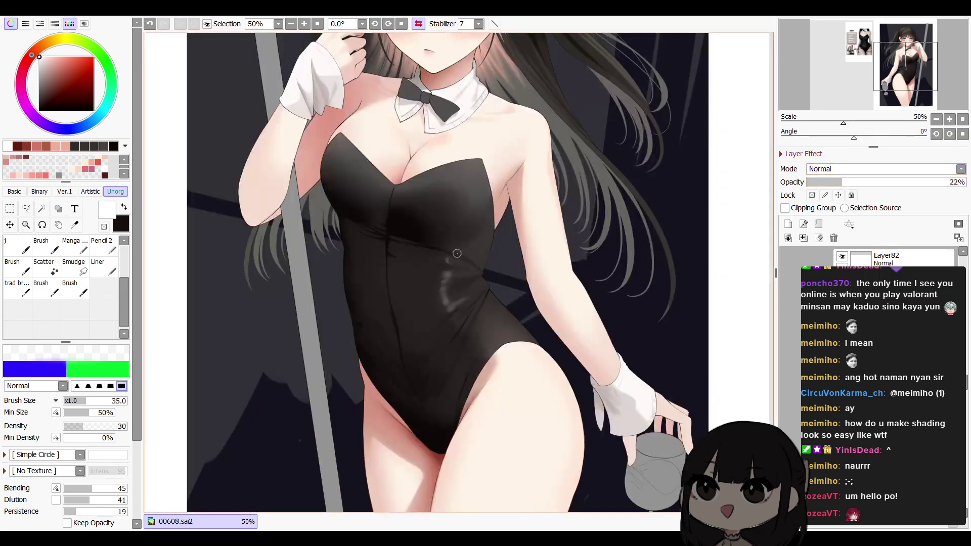
Trim the waist highlight with the eraser, then rework its lower end with the size 14 brush and blend it
key(e)
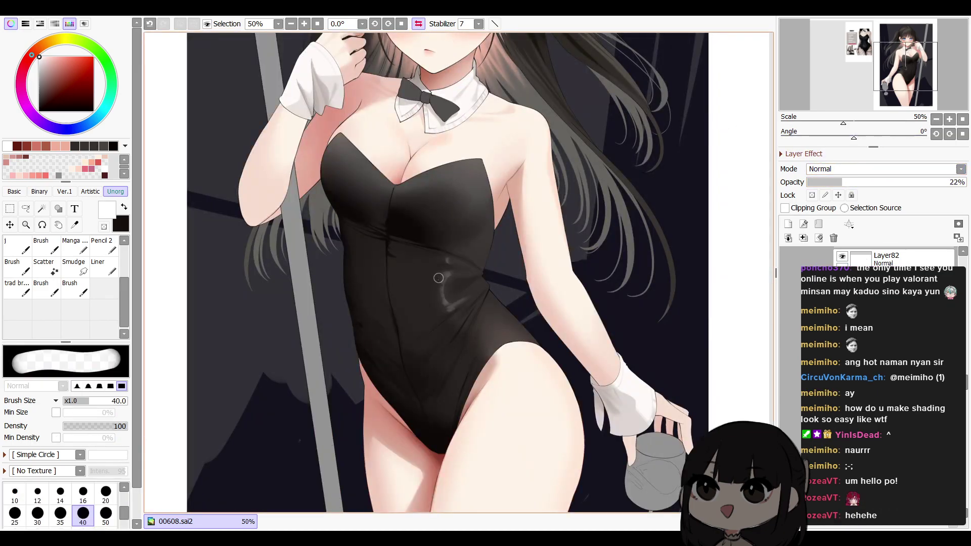
key(b)
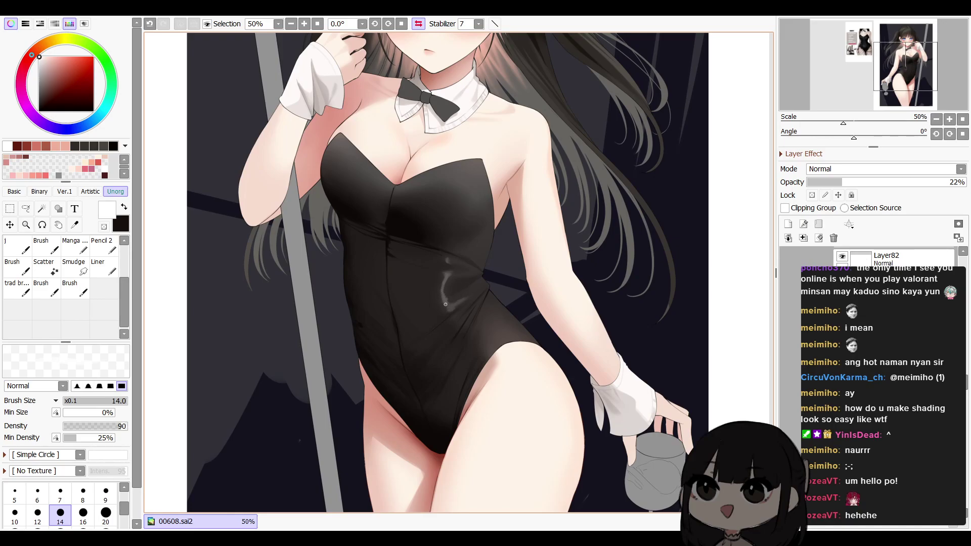
key(ctrl+z)
drag(465, 328, 466, 306)
key(c)
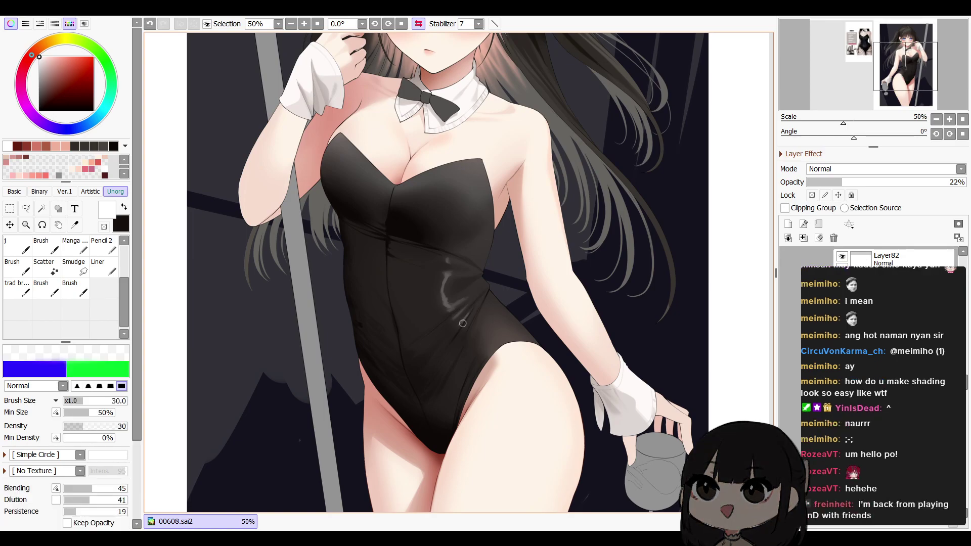
Restore the unmirrored view and touch up the lower tip of the waist highlight, blending at size 30
key(h)
drag(568, 249, 567, 353)
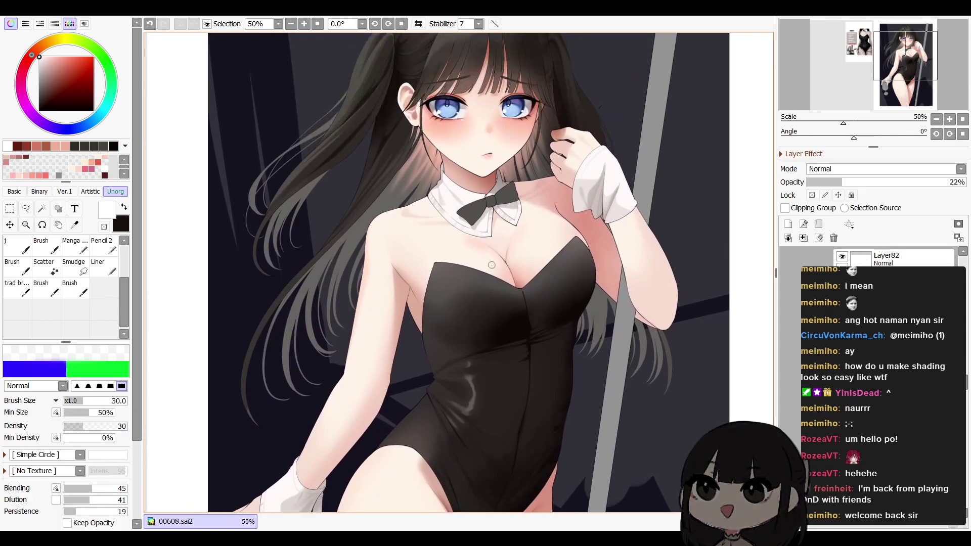
key(n)
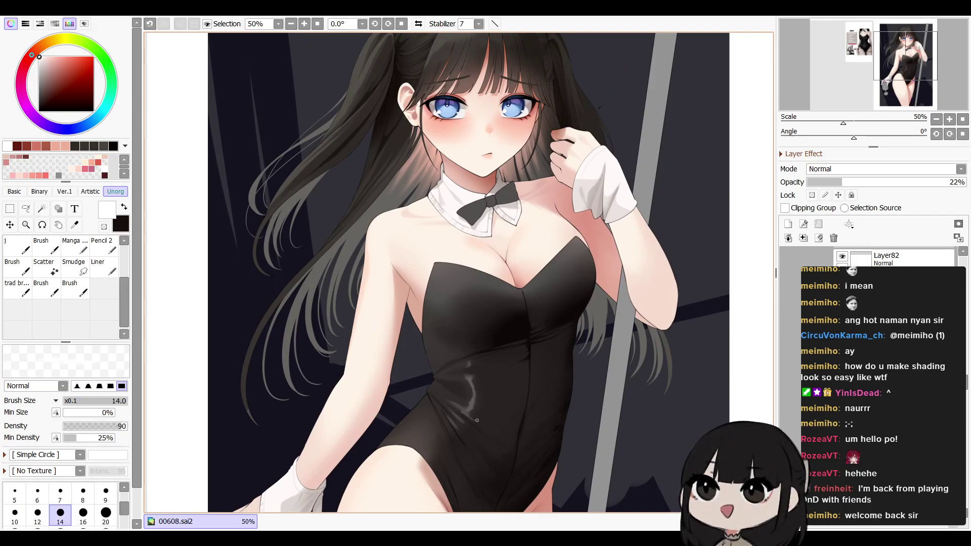
key(v)
key(b)
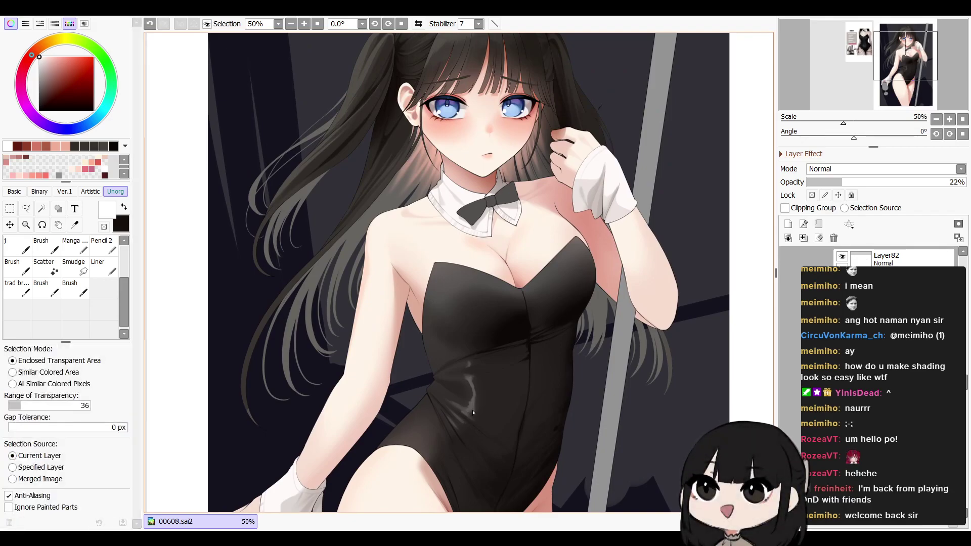
key(n)
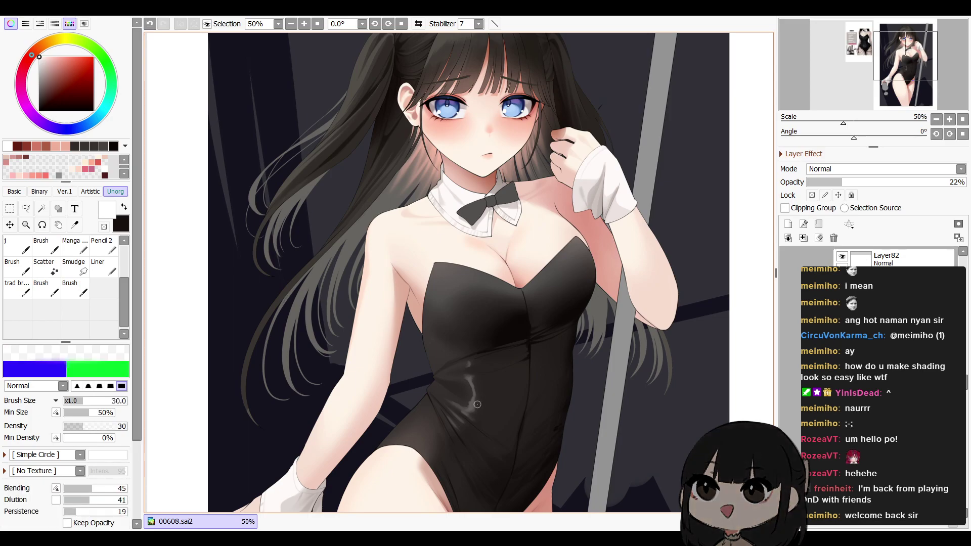
Refine the waist highlight from its lower folds to its upper end with the size 16 brush and soften the strokes
drag(549, 417, 509, 392)
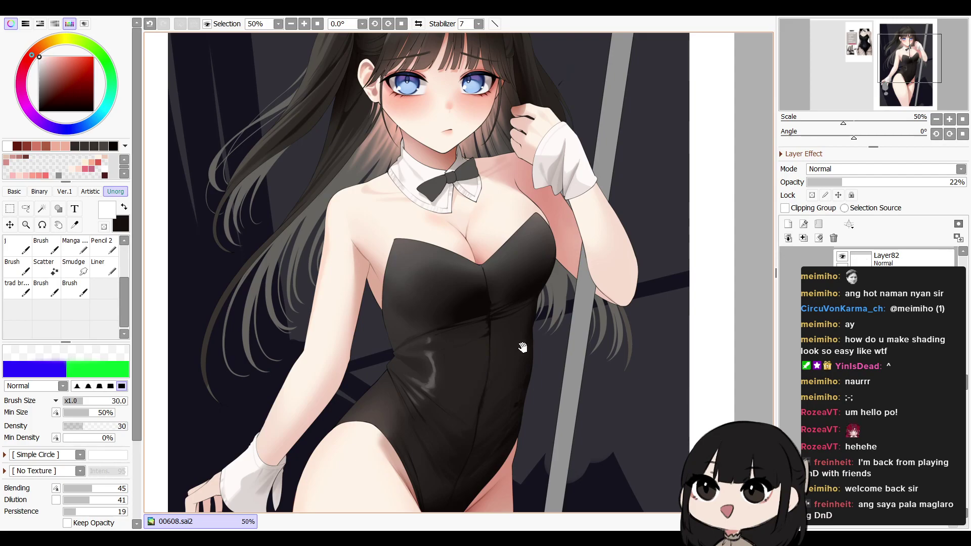
drag(521, 348, 528, 319)
mouse_move(531, 355)
mouse_down()
mouse_move(539, 342)
mouse_move(528, 348)
mouse_up()
key(e)
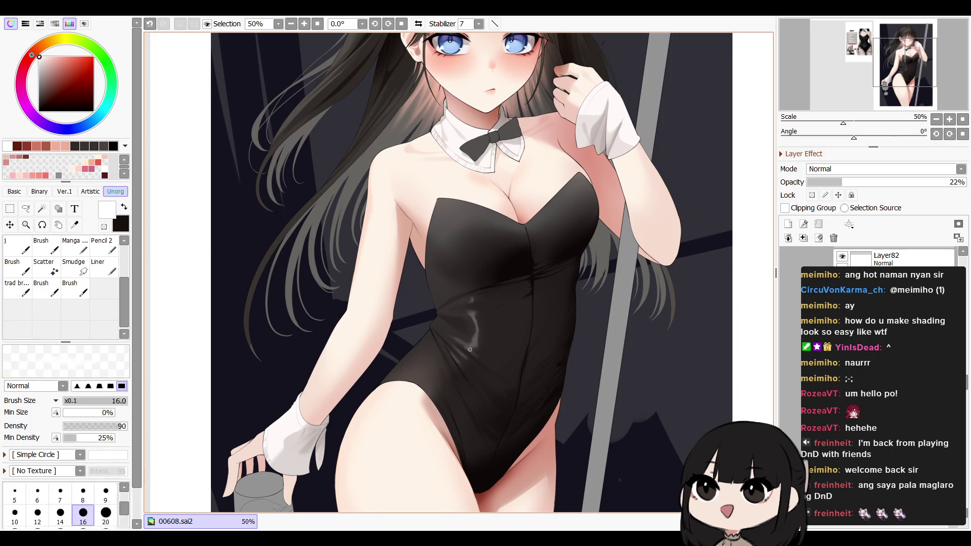
key(v)
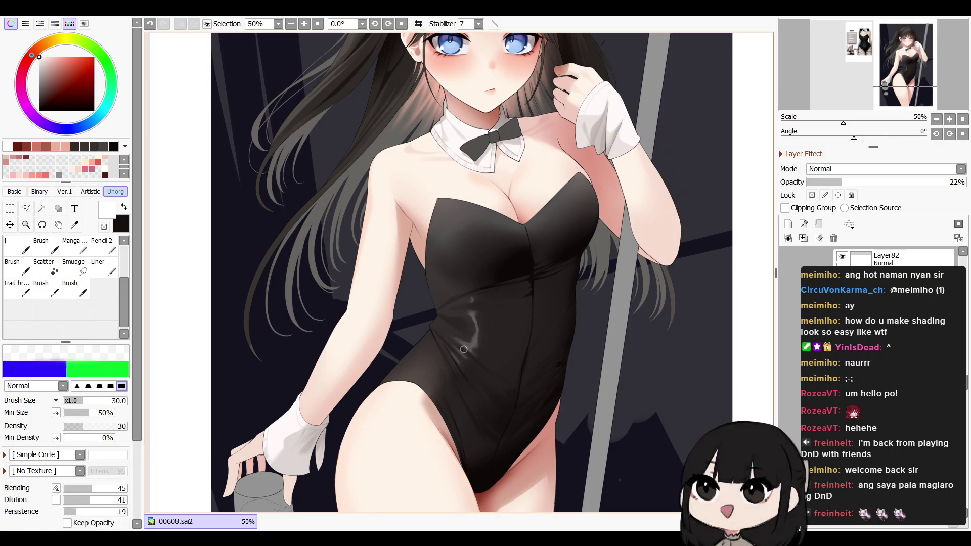
drag(461, 344, 449, 397)
key(b)
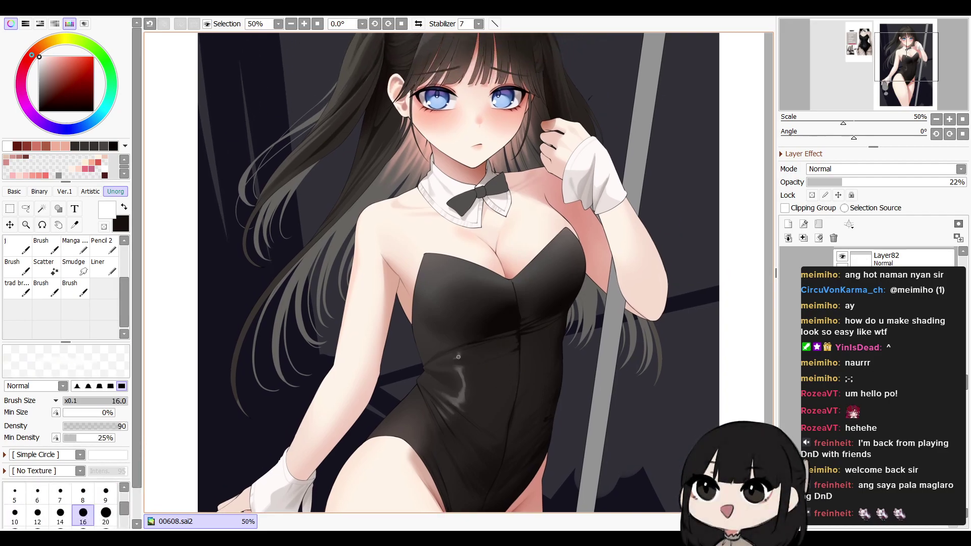
key(v)
Add a highlight on the bodysuit's hip with the brush at size 20 to 25 and blend it at size 40
mouse_move(555, 322)
mouse_down()
mouse_move(597, 250)
mouse_move(566, 329)
mouse_move(576, 275)
mouse_up()
key(b)
key(e)
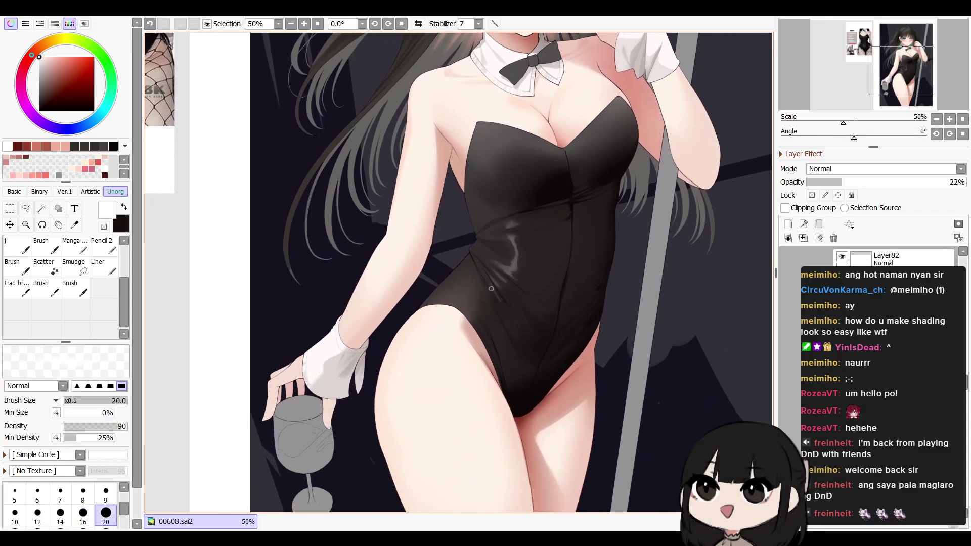
key(c)
drag(558, 257, 592, 272)
drag(577, 318, 577, 267)
key(n)
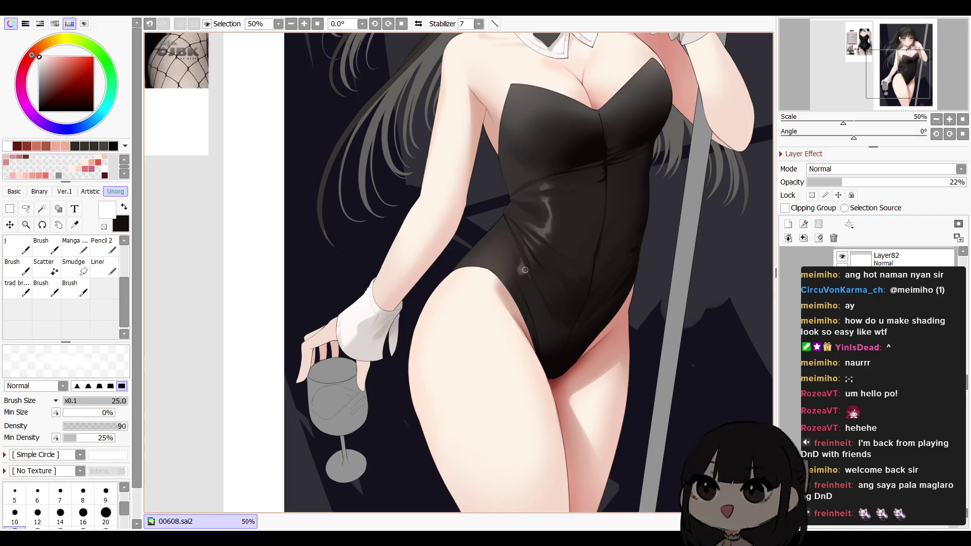
key(c)
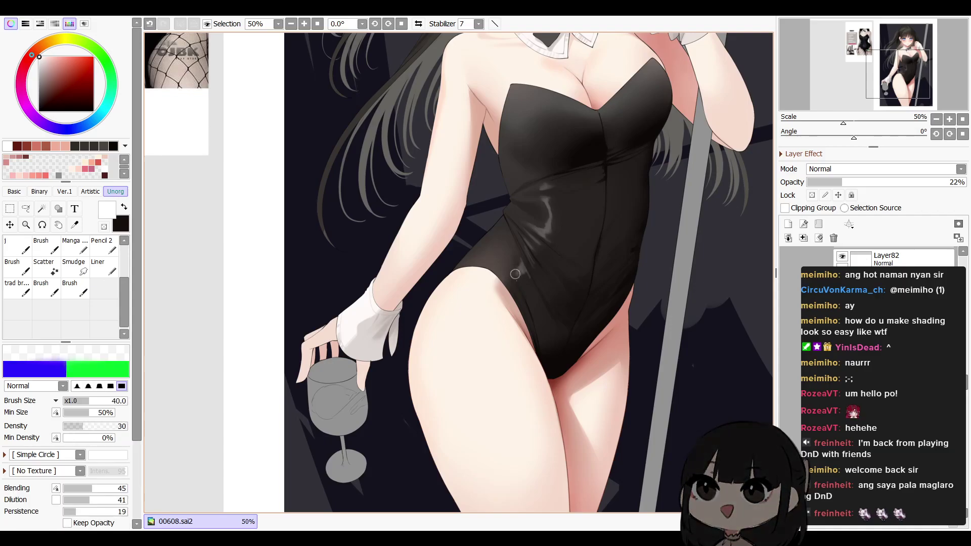
drag(564, 218, 511, 354)
Judge the whole figure mirrored and unmirrored, and lower the highlight layer's opacity to 15%
click(937, 119)
click(936, 120)
key(h)
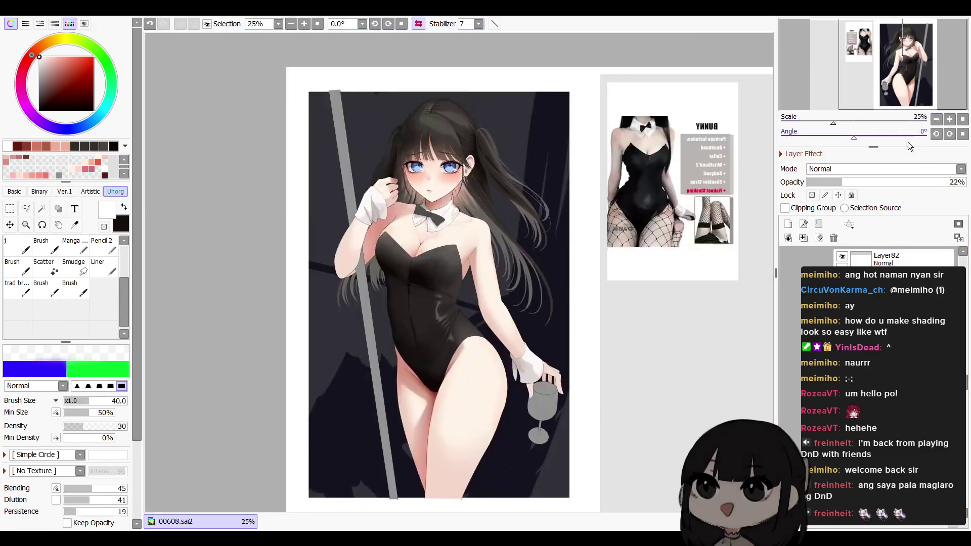
click(830, 182)
key(h)
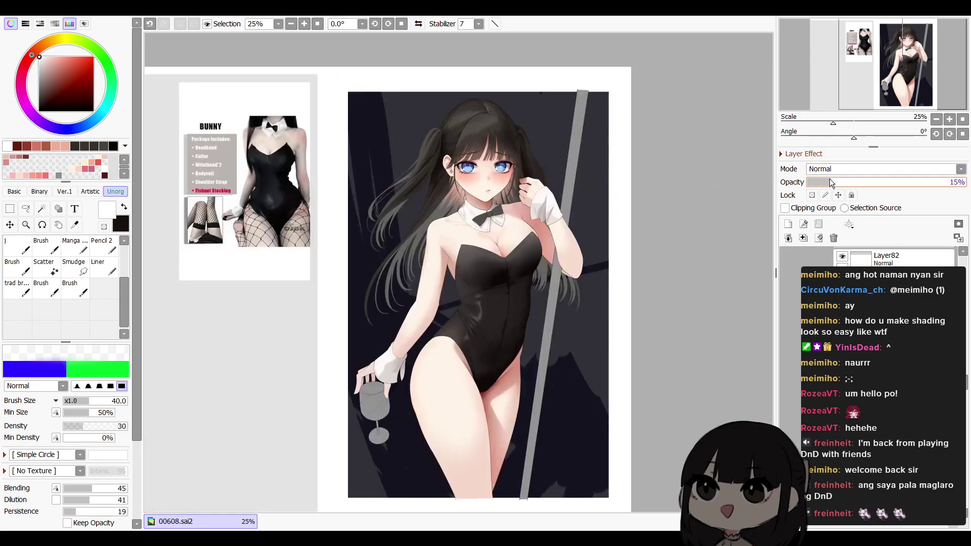
Raise the highlight layer's opacity to 100%, then outline and fill a white highlight along the bodice's outer edge beside the lowered arm
click(949, 120)
click(949, 120)
click(950, 119)
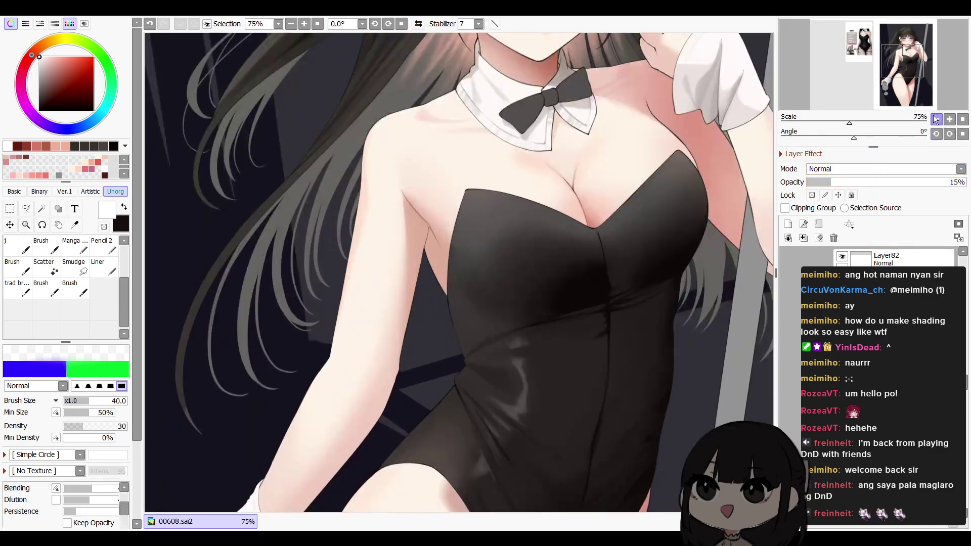
key(n)
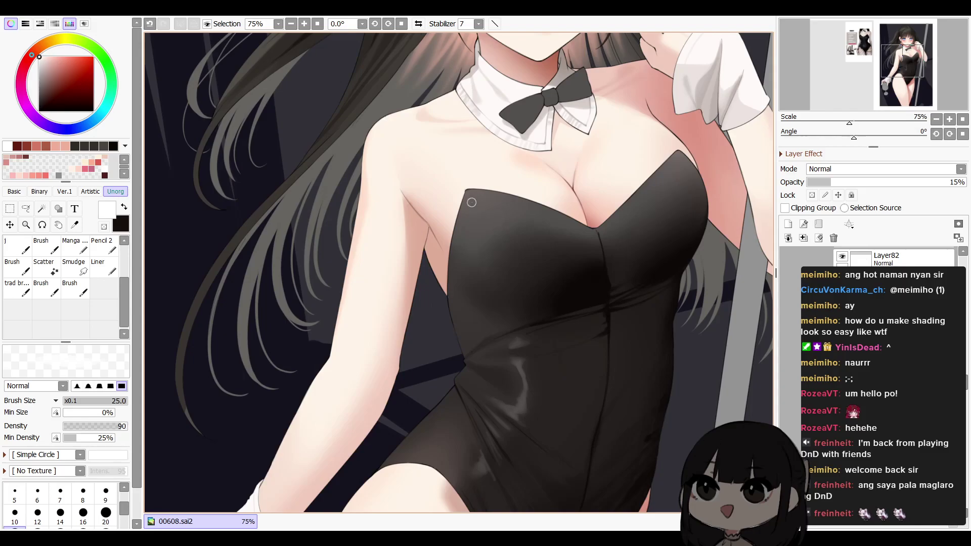
click(964, 182)
mouse_move(467, 194)
mouse_down()
mouse_move(463, 247)
mouse_move(495, 209)
mouse_move(470, 190)
mouse_move(457, 246)
mouse_up()
key(g)
click(480, 201)
Extend the white bodice highlight down the side with a larger brush and shape the lower strokes
key(n)
key(bracketright)
key(bracketright)
mouse_move(471, 195)
mouse_down()
mouse_move(461, 244)
mouse_move(473, 206)
mouse_move(469, 241)
mouse_move(494, 204)
mouse_move(471, 238)
mouse_move(470, 251)
mouse_move(488, 230)
mouse_move(480, 273)
mouse_up()
key([)
key(e)
mouse_move(493, 236)
mouse_down()
mouse_move(483, 281)
mouse_move(485, 240)
mouse_move(472, 274)
mouse_move(477, 295)
mouse_move(480, 281)
mouse_move(463, 287)
mouse_move(471, 238)
mouse_move(473, 303)
mouse_move(472, 295)
mouse_move(508, 322)
mouse_move(482, 306)
mouse_move(500, 310)
mouse_move(481, 304)
mouse_move(510, 321)
mouse_up()
Fill the remaining area of the bodice highlight and blend its edges with the size 50 blending brush
key(n)
key(g)
click(468, 274)
key(n)
key(v)
key(e)
key(b)
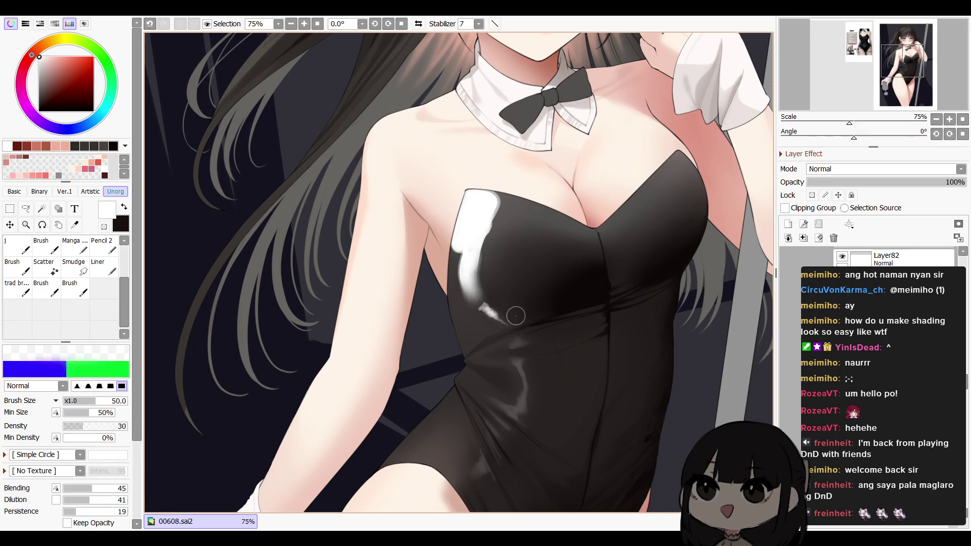
Lower the highlight layer's opacity to 26% while viewing the whole illustration, and compare it in mirrored view
double_click(936, 121)
click(936, 120)
click(857, 183)
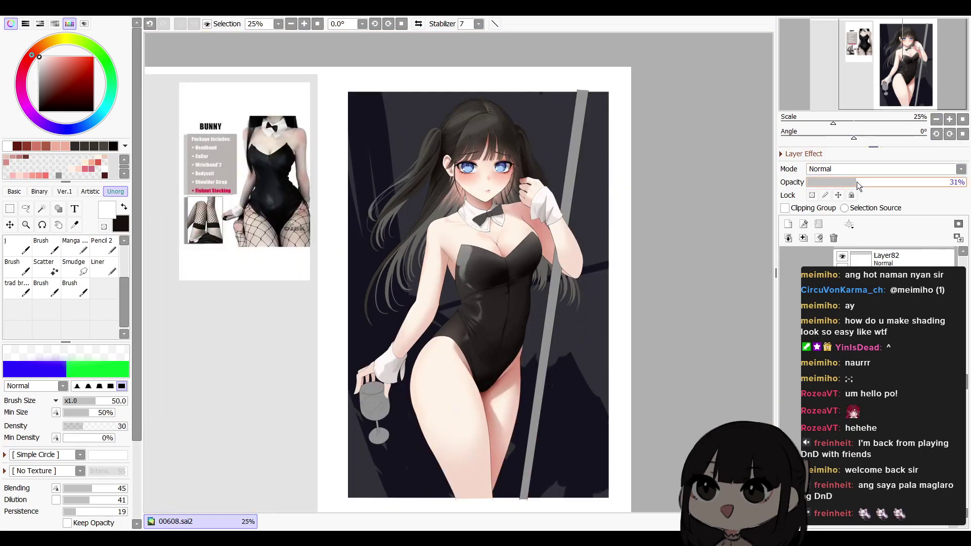
drag(850, 182, 849, 189)
key(h)
key(h)
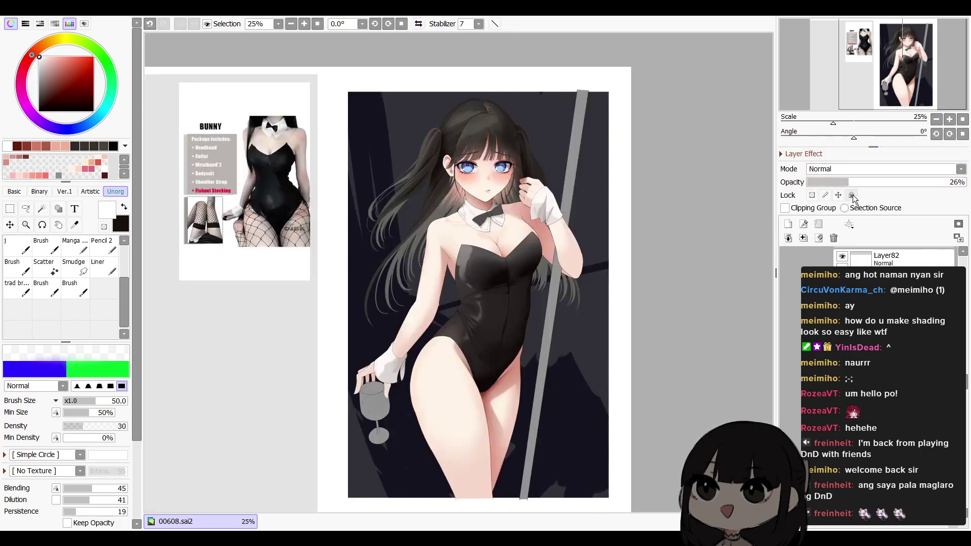
Rework the top of the bodice highlight with the size 30 brush and blend it at size 70
scroll(475, 233, up, 2)
key(e)
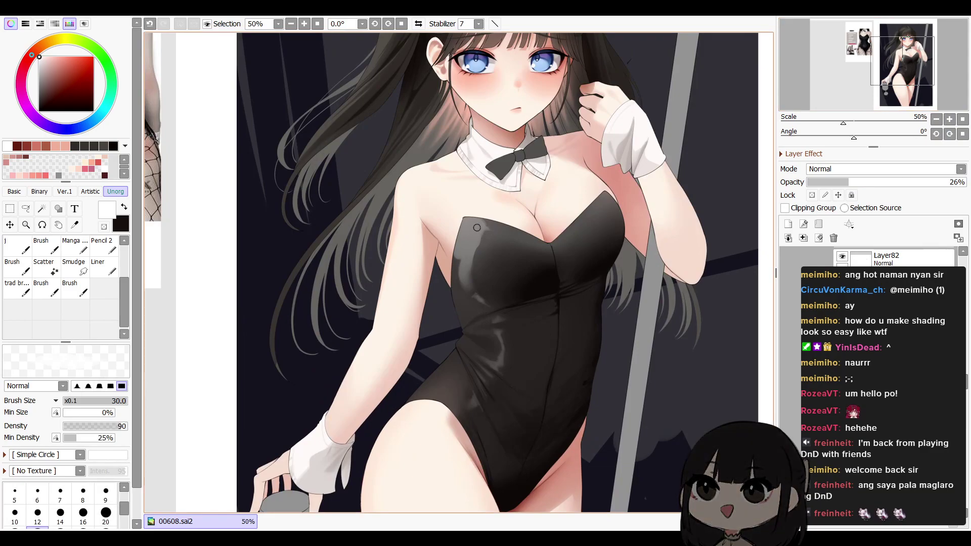
key(b)
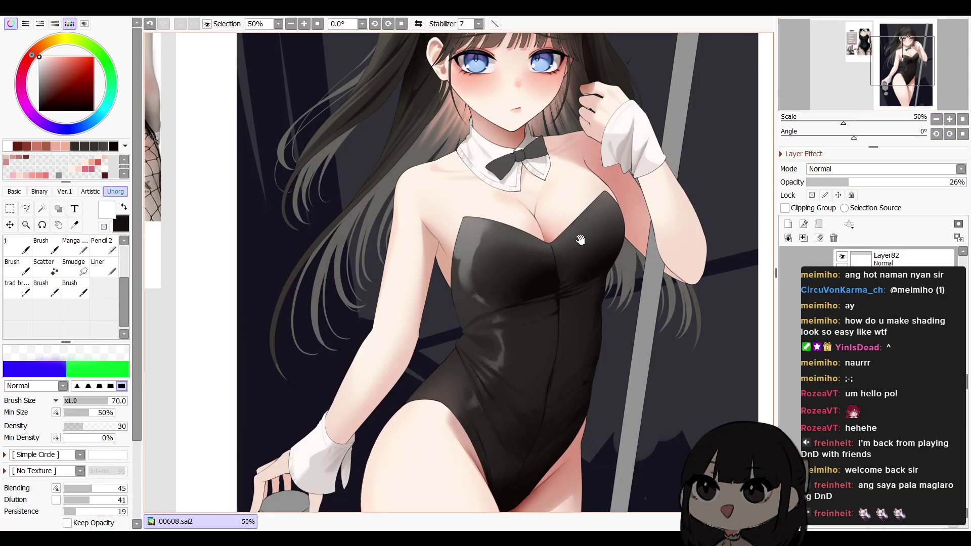
drag(569, 232, 506, 263)
Refine the bodice's side highlight with the brush reduced to size 16 and blend it at size 70
key(e)
drag(517, 350, 539, 331)
drag(421, 265, 410, 286)
key(b)
key(e)
key(bracketleft)
key(bracketleft)
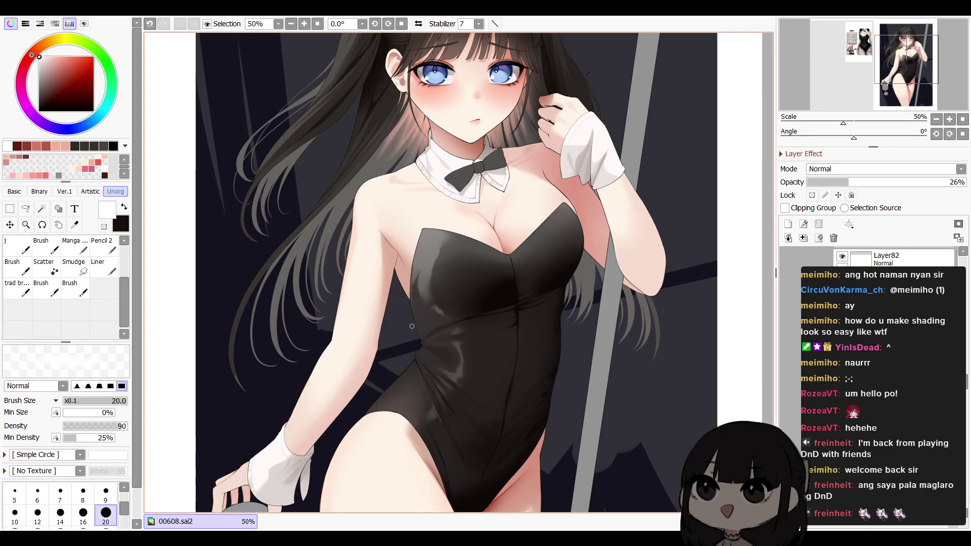
key(bracketleft)
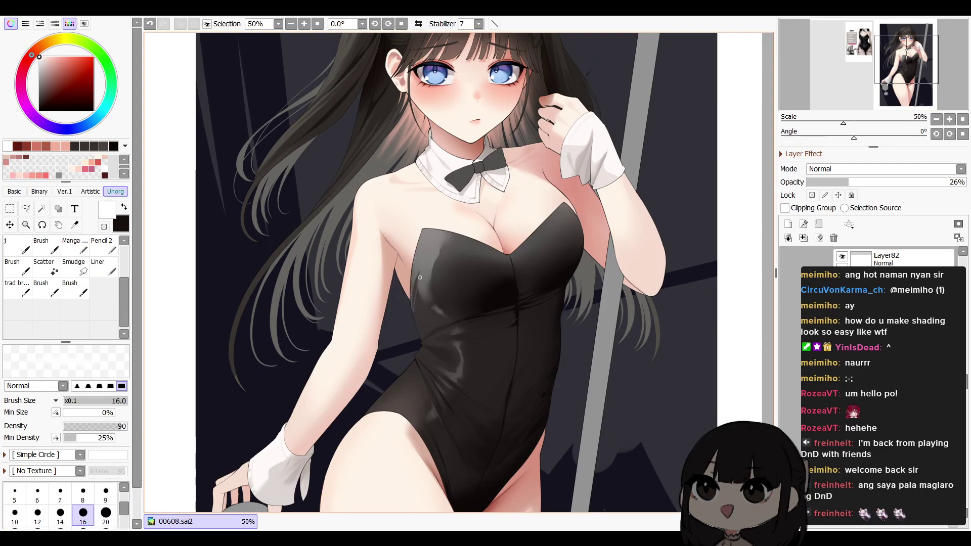
key(b)
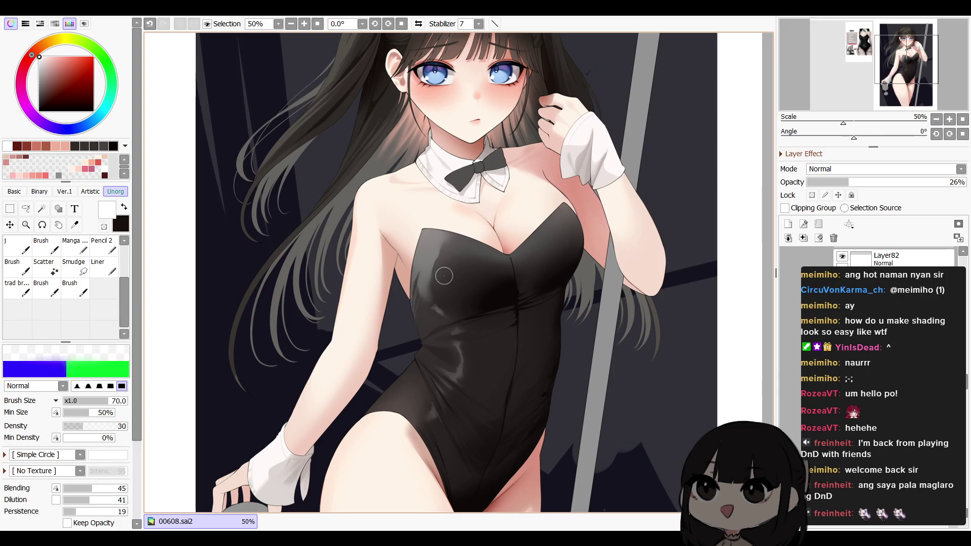
Check the bodysuit highlights on the whole figure, mirrored and unmirrored, and inspect the bodice up close
click(937, 119)
key(h)
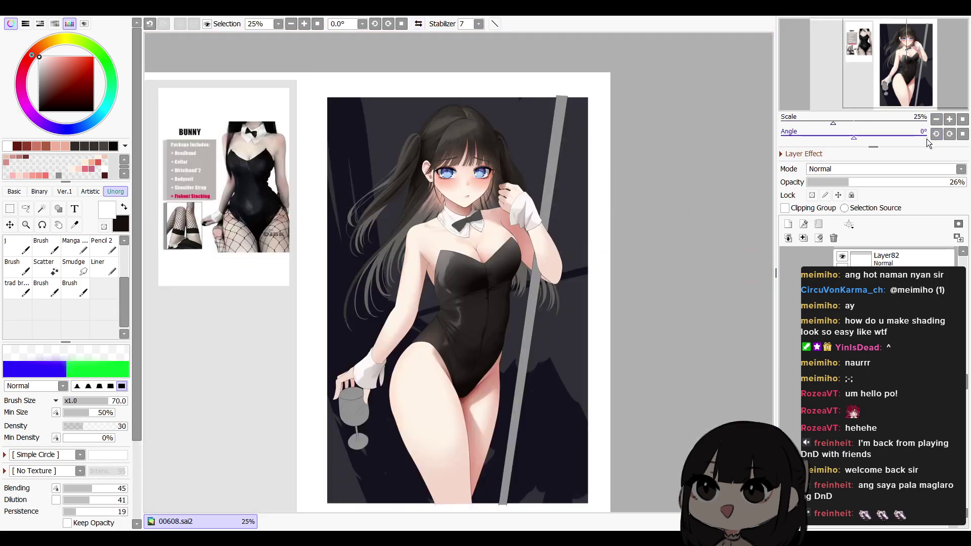
key(h)
click(950, 119)
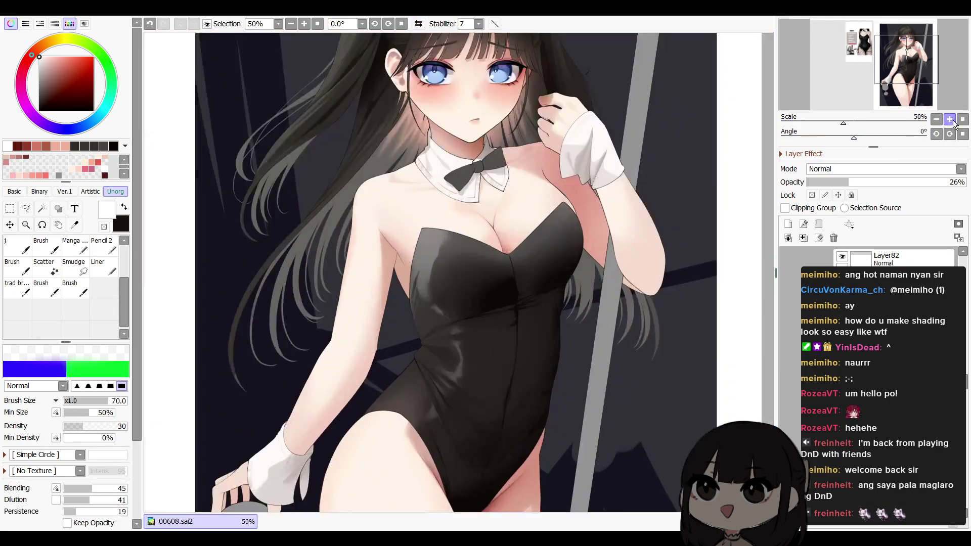
click(950, 119)
key(e)
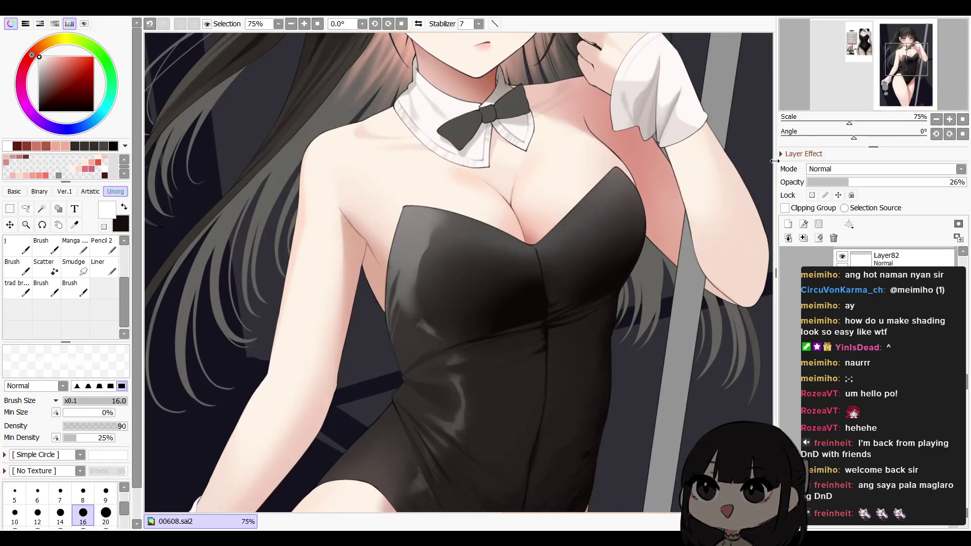
Create a new layer and paint dark creases along the bodice's side with a near-black brush at size 16
click(788, 224)
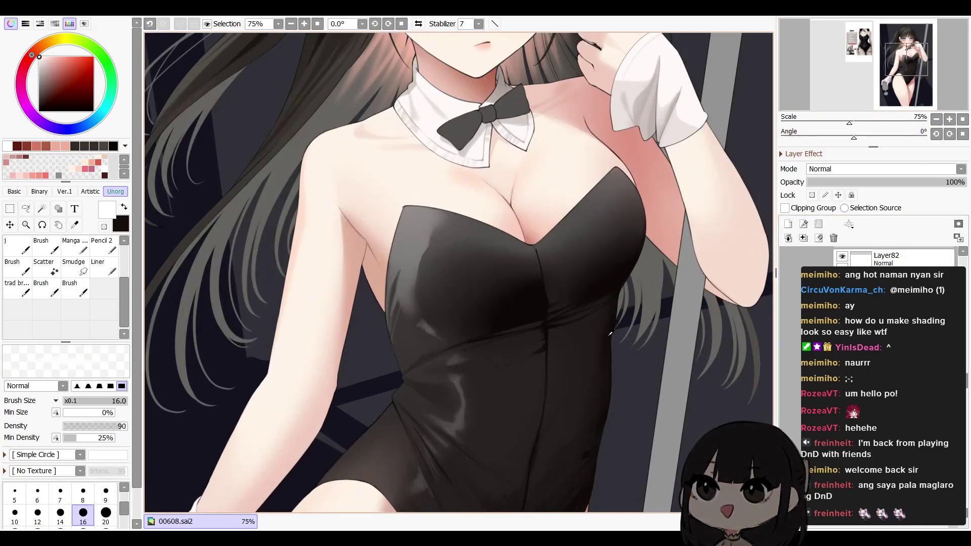
key(b)
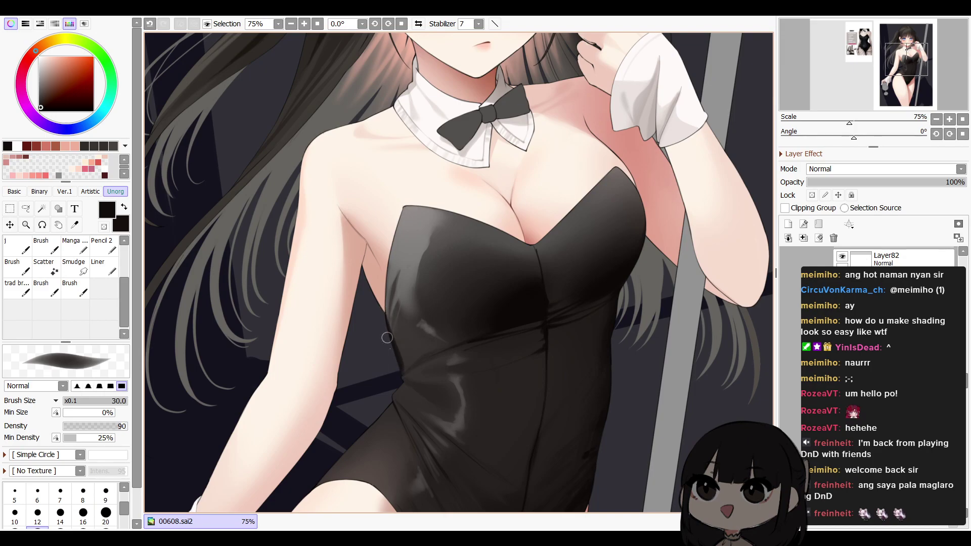
key(bracketleft)
key(bracketleft)
key(bracketleft)
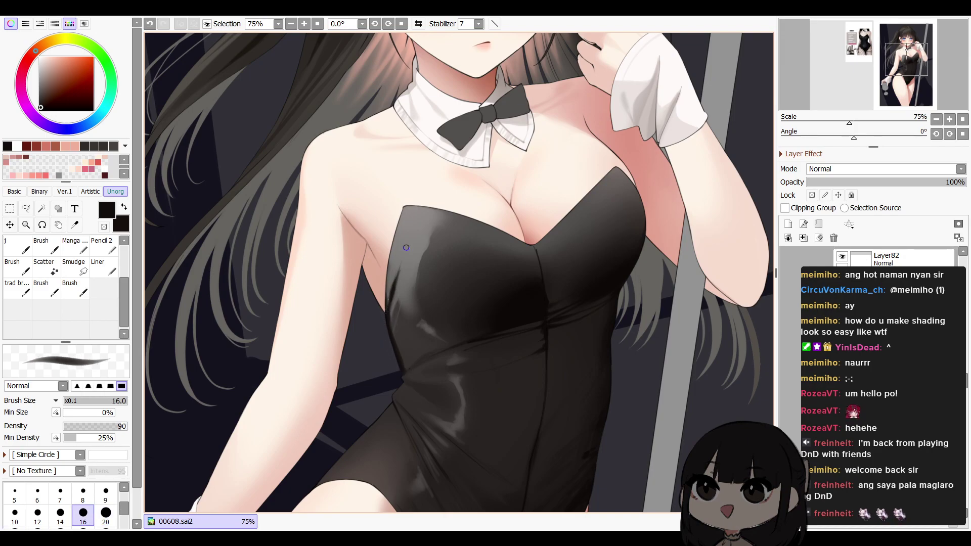
mouse_move(421, 313)
mouse_down()
mouse_move(417, 240)
mouse_move(424, 255)
mouse_up()
key(bracketleft)
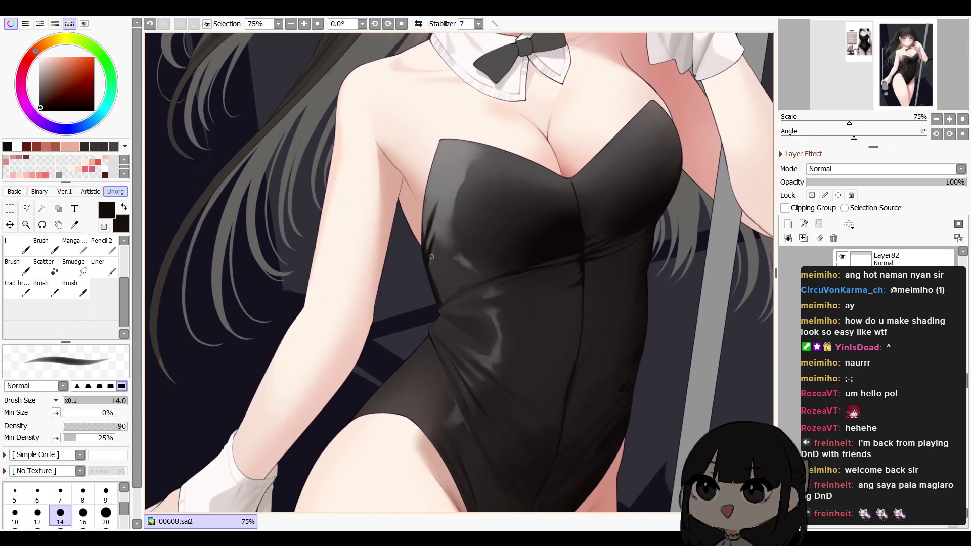
Extend the dark folds down the bodice's side to the waist with the size 14 brush and clean them up with the size 40 eraser
key(w)
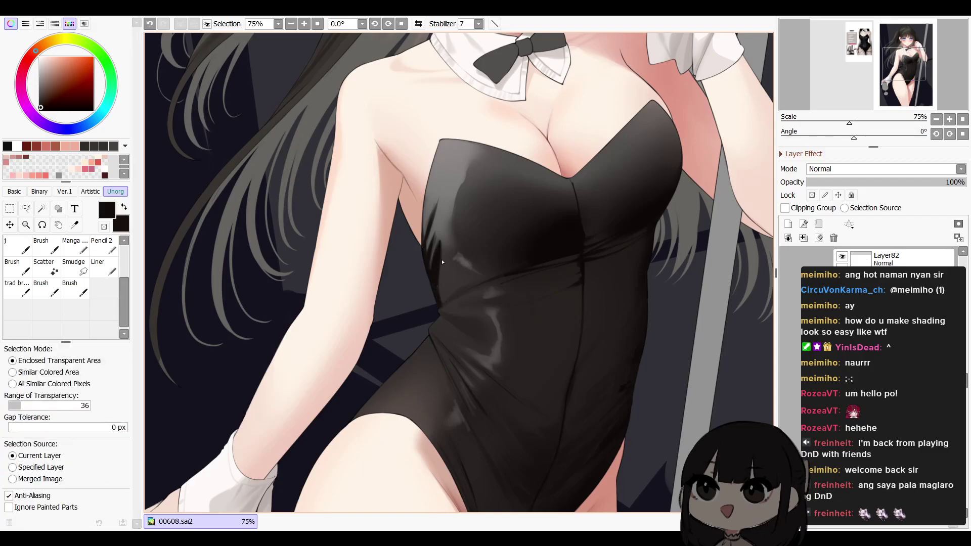
key(c)
key(bracketleft)
key(bracketleft)
key(bracketleft)
key(b)
key(w)
mouse_move(448, 284)
mouse_down()
mouse_move(439, 307)
mouse_move(445, 291)
mouse_up()
key(b)
key(c)
key(b)
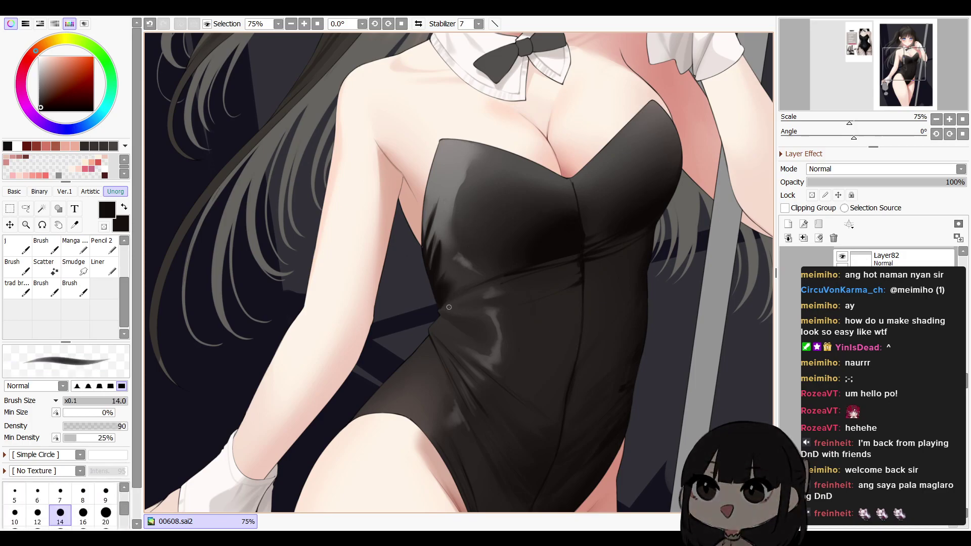
key(e)
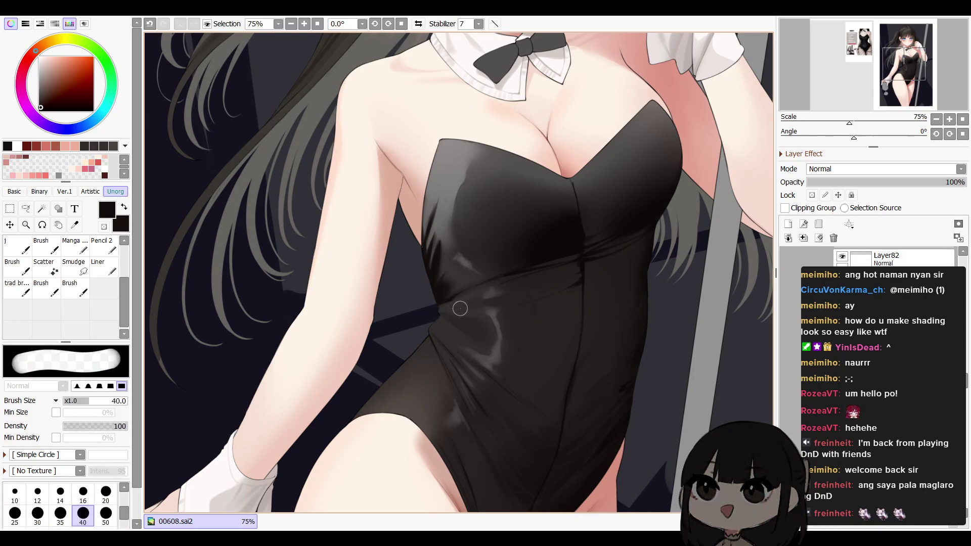
drag(475, 296, 534, 282)
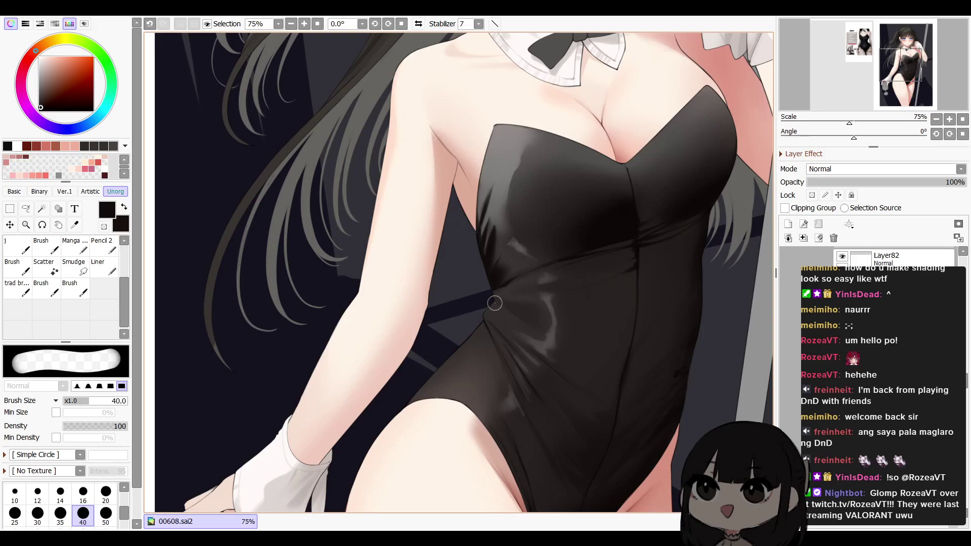
Touch up the waist fold at brush size 14 and set the crease layer's opacity to 67% while viewing the whole illustration
key(n)
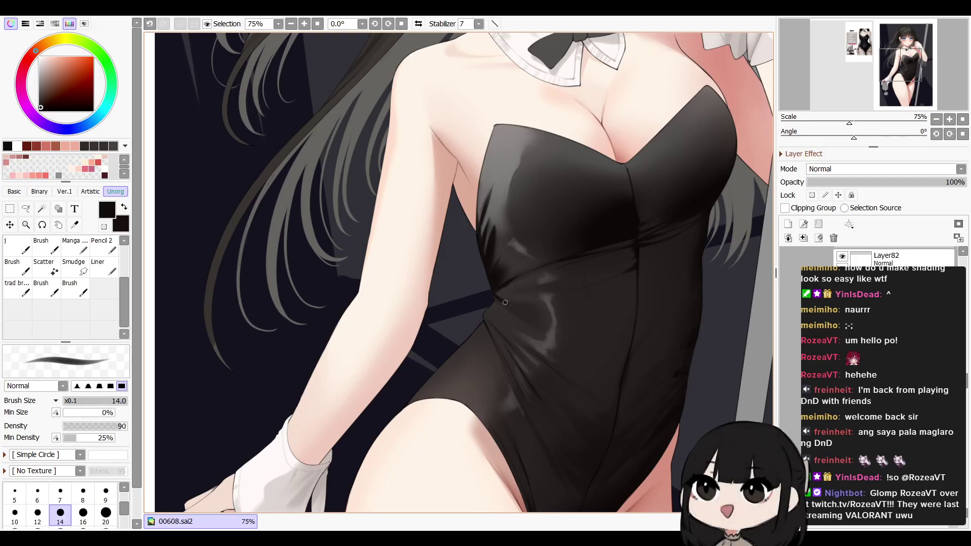
key(w)
click(937, 119)
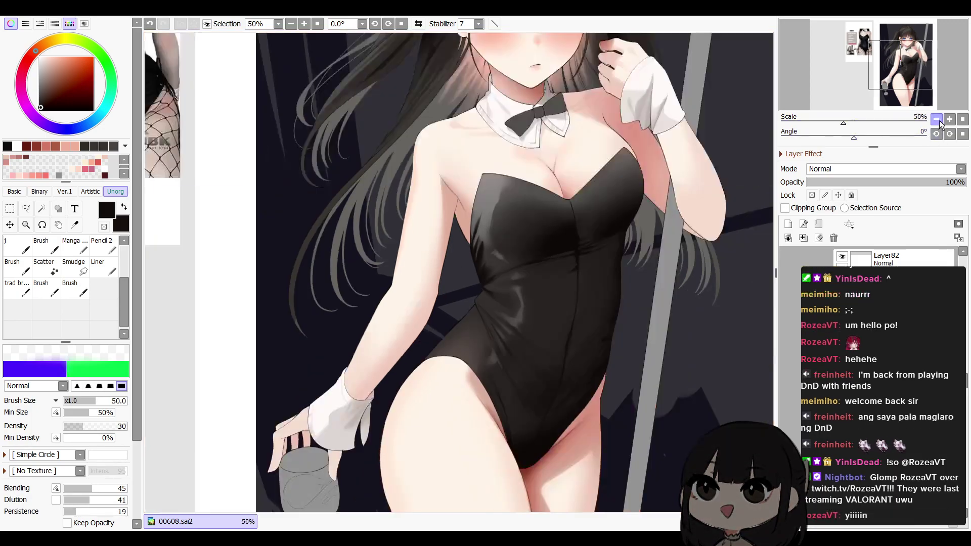
click(937, 119)
drag(904, 182, 905, 185)
key(h)
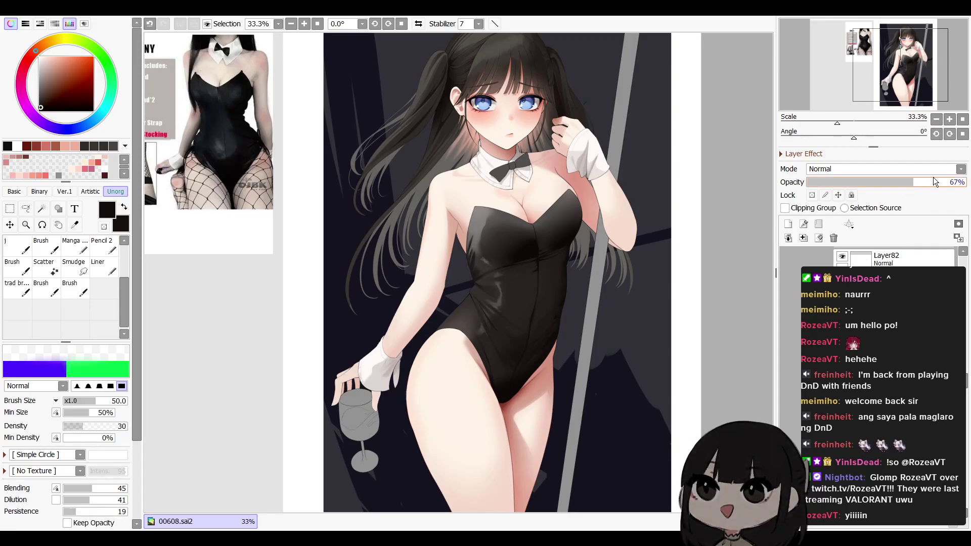
click(950, 119)
click(949, 119)
Paint dark creases radiating from the pinched waist with the size 14 brush and trim them with the size 40 eraser
key(n)
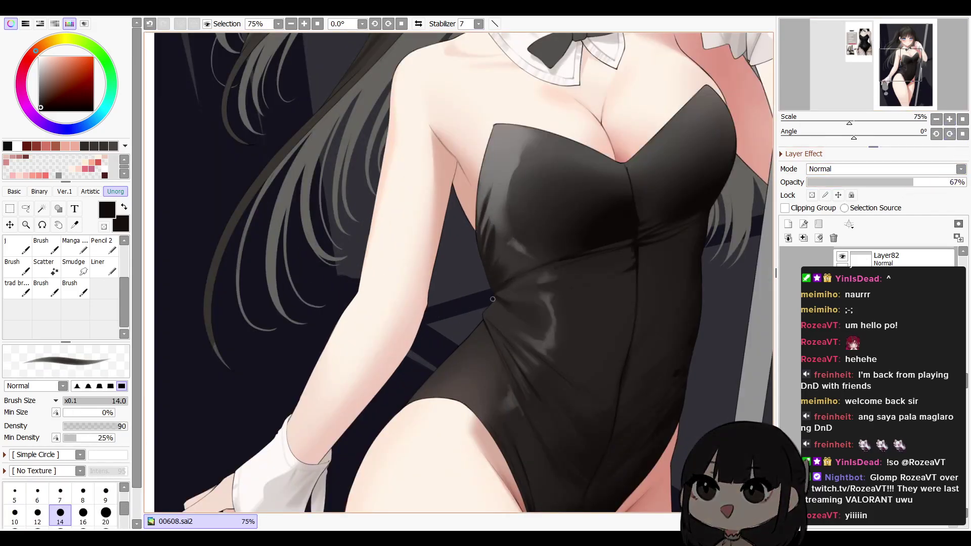
key(w)
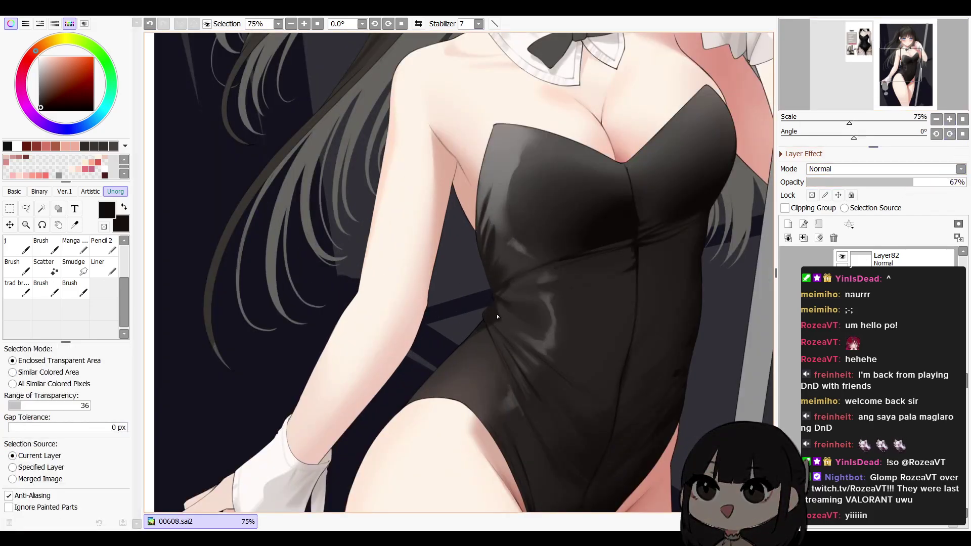
key(n)
key(e)
drag(501, 318, 507, 323)
key(n)
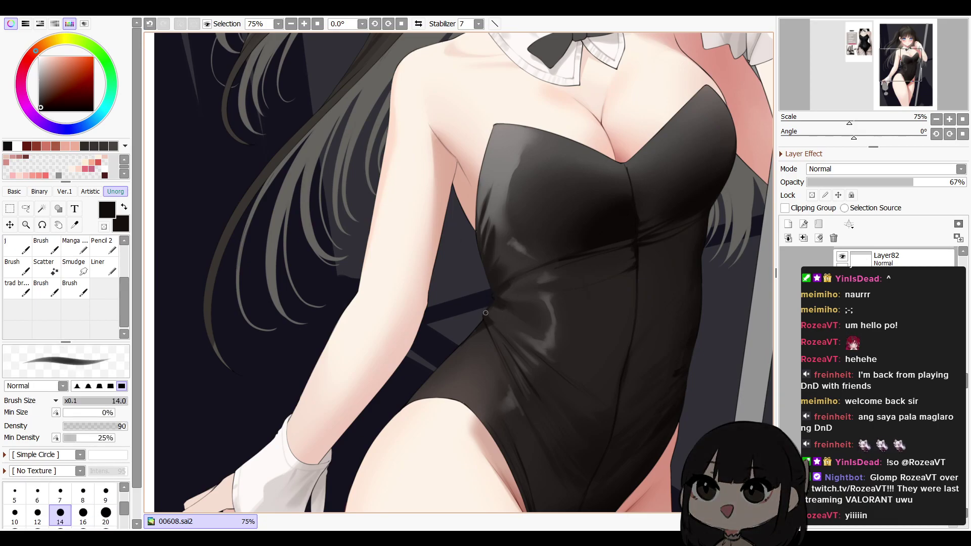
key(e)
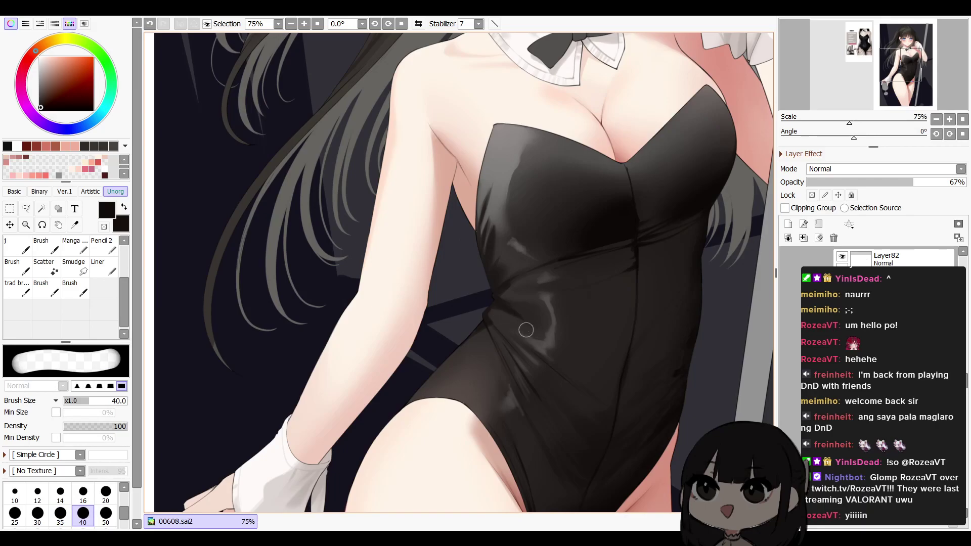
Blend the bodysuit creases with the blending brush reduced to size 40 and check them on the whole figure in mirrored view
key(b)
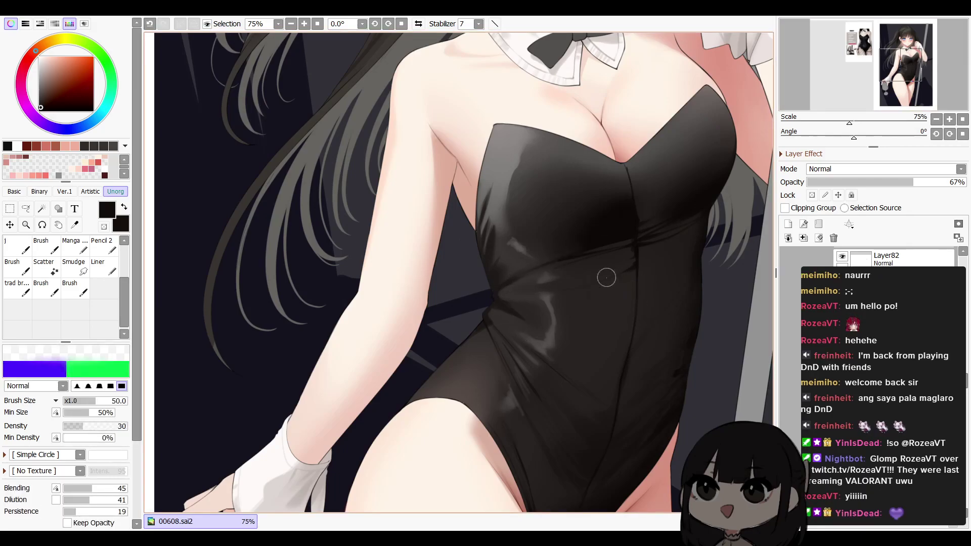
key(bracketleft)
key(n)
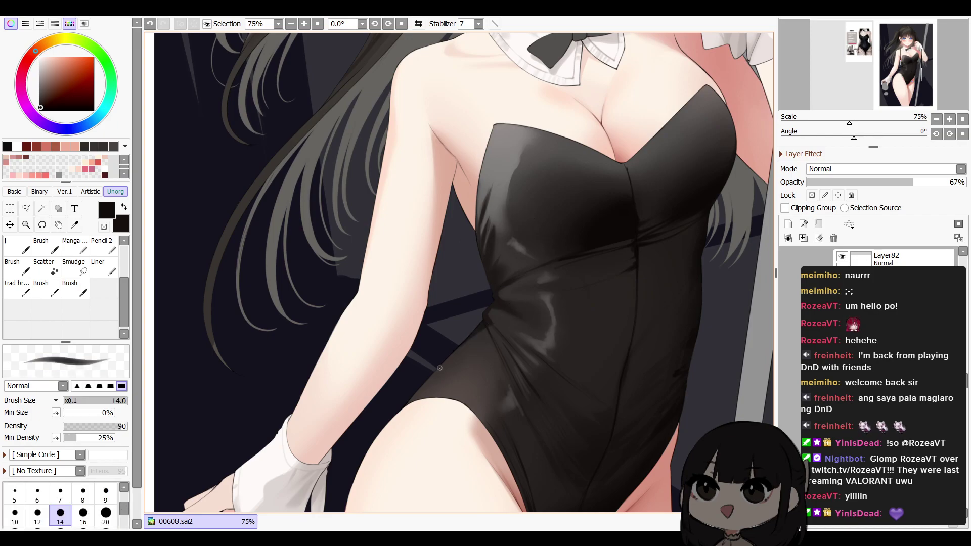
click(936, 120)
click(937, 119)
key(h)
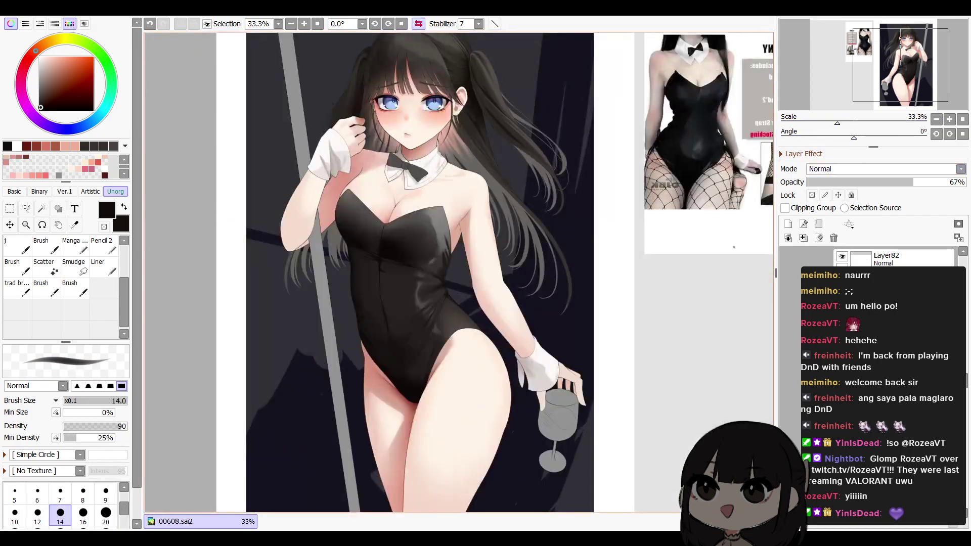
key(h)
scroll(476, 315, up, 4)
Shade the bodysuit's hip with the size 25 brush, blend it at size 40, and refine the hip crease at size 14
key(bracketright)
key(bracketright)
key(bracketright)
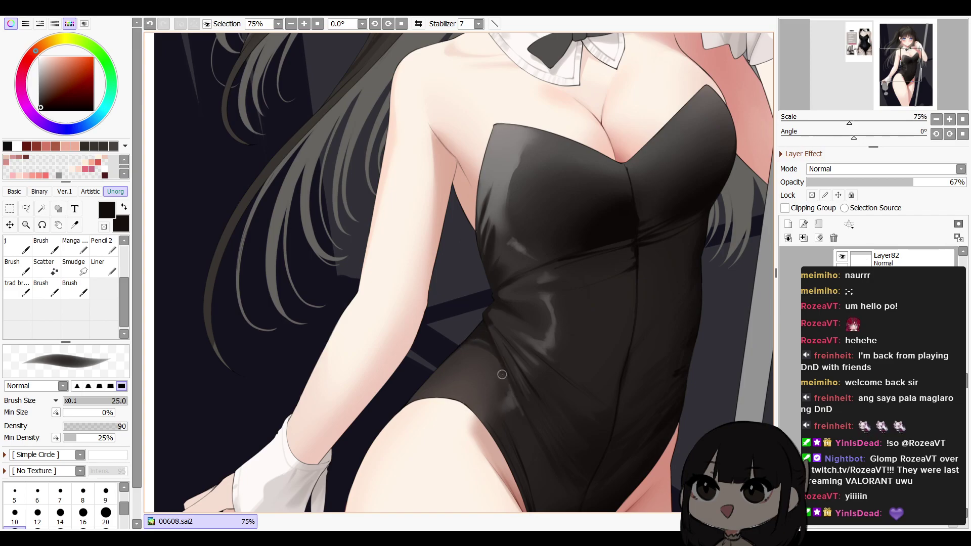
key(b)
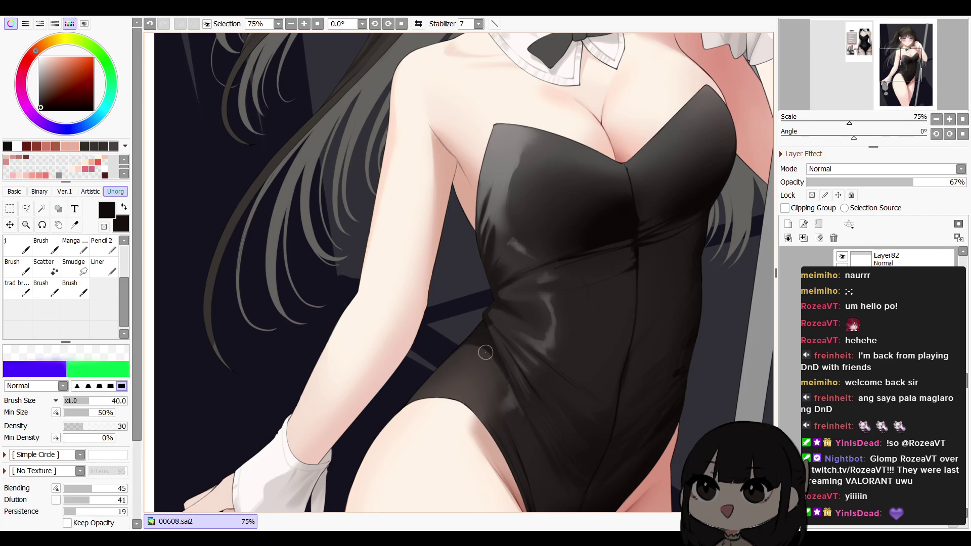
key(n)
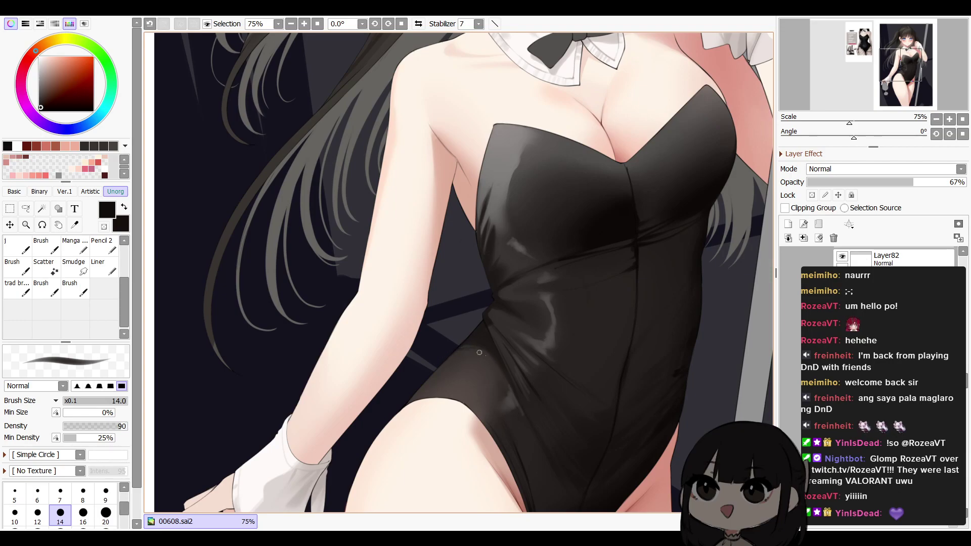
key(ctrl+z)
key(b)
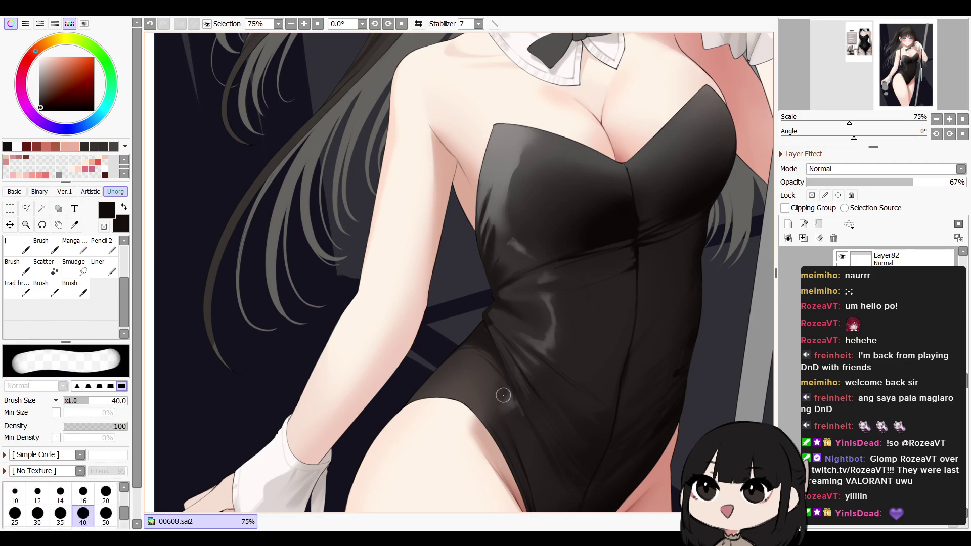
Examine the bodysuit shading on the whole figure, mirrored and unmirrored, beside the bunny suit reference
click(936, 120)
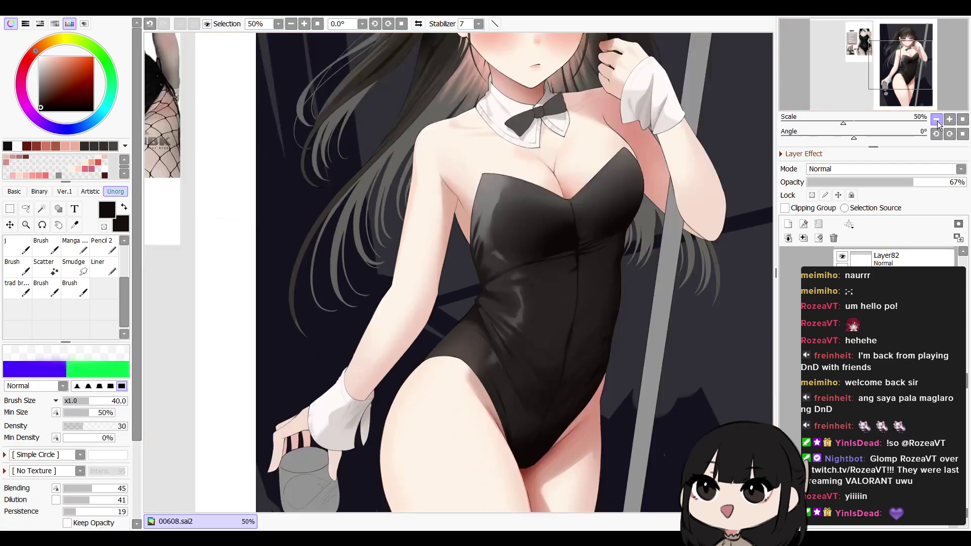
click(937, 120)
key(h)
key(h)
mouse_move(639, 241)
mouse_down()
mouse_move(668, 246)
mouse_move(654, 243)
mouse_up()
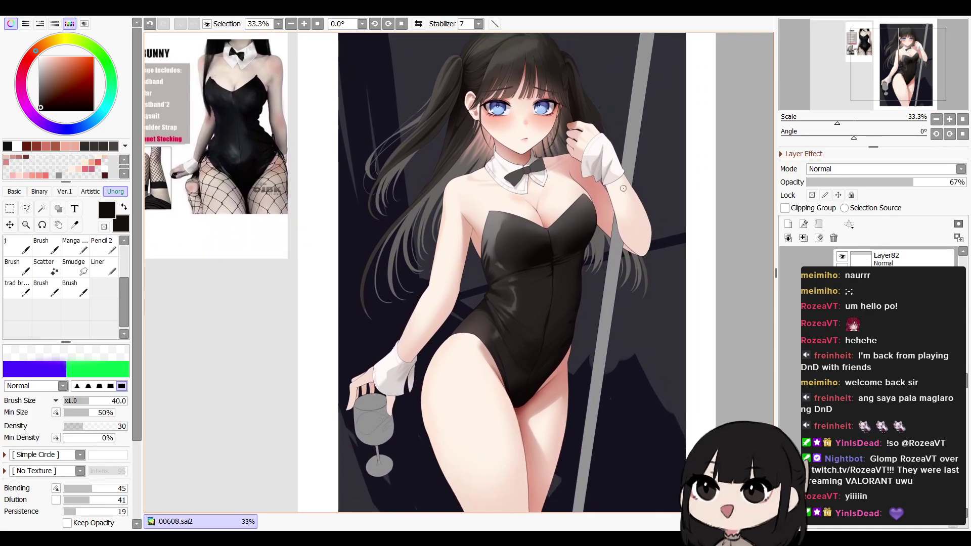
drag(659, 305, 645, 317)
drag(614, 378, 638, 368)
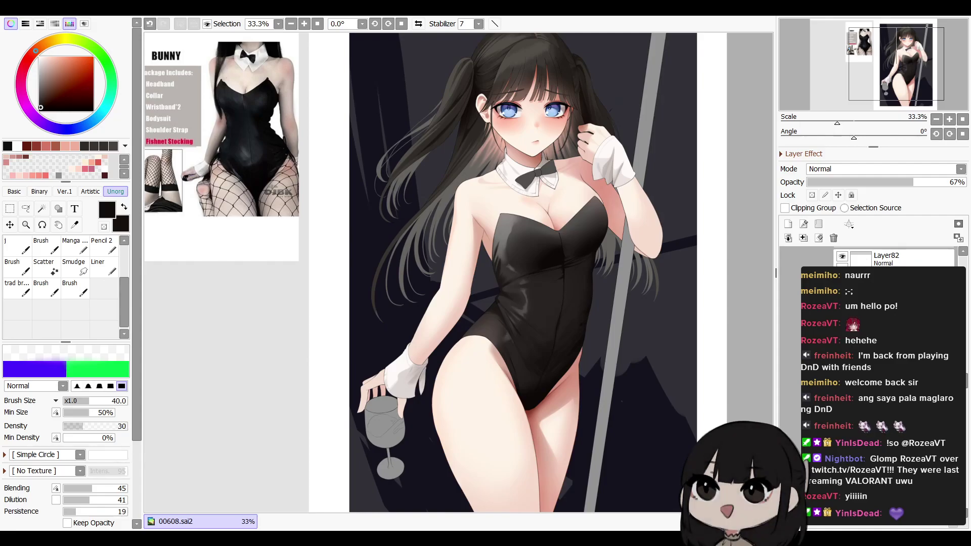
Paste the neon light-tunnel image above the background layer and scale it up behind the character
ctrl+shift+click(386, 100)
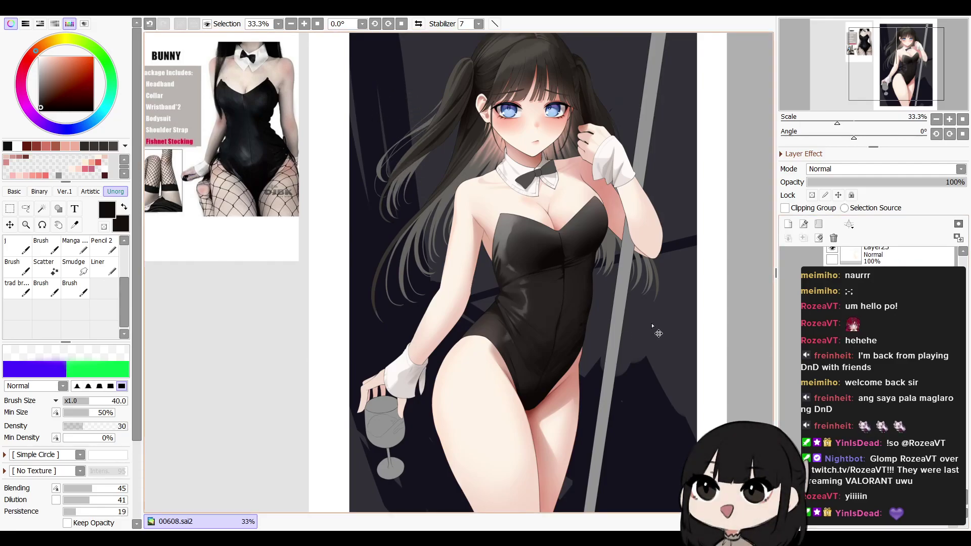
key(ctrl+v)
drag(437, 201, 608, 273)
key(ctrl+t)
drag(508, 224, 461, 370)
drag(473, 306, 618, 521)
scroll(566, 399, down, 3)
mouse_move(552, 393)
mouse_down()
mouse_move(614, 400)
mouse_move(594, 399)
mouse_up()
key(Return)
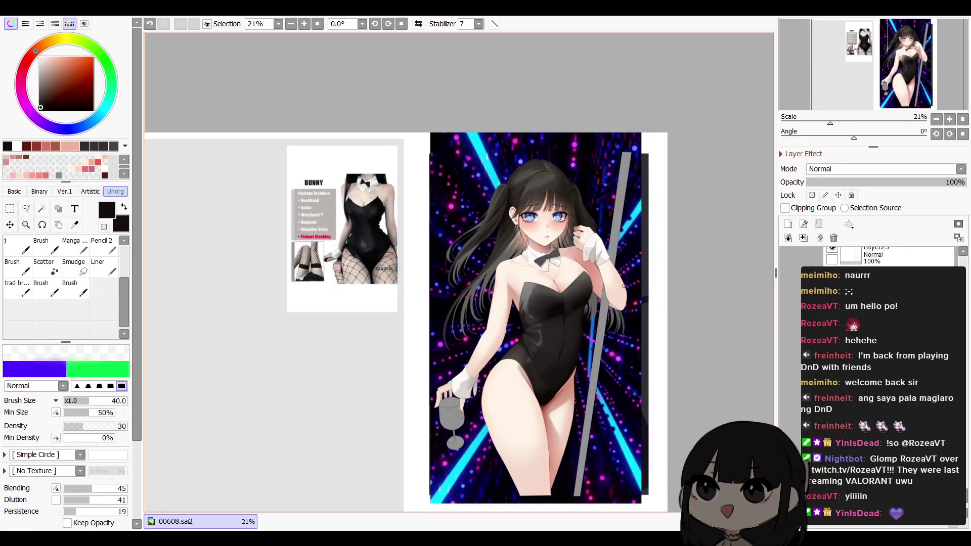
Enlarge the neon background image to cover the full illustration width and clip it to the layer below
key(ctrl+t)
drag(641, 134, 654, 105)
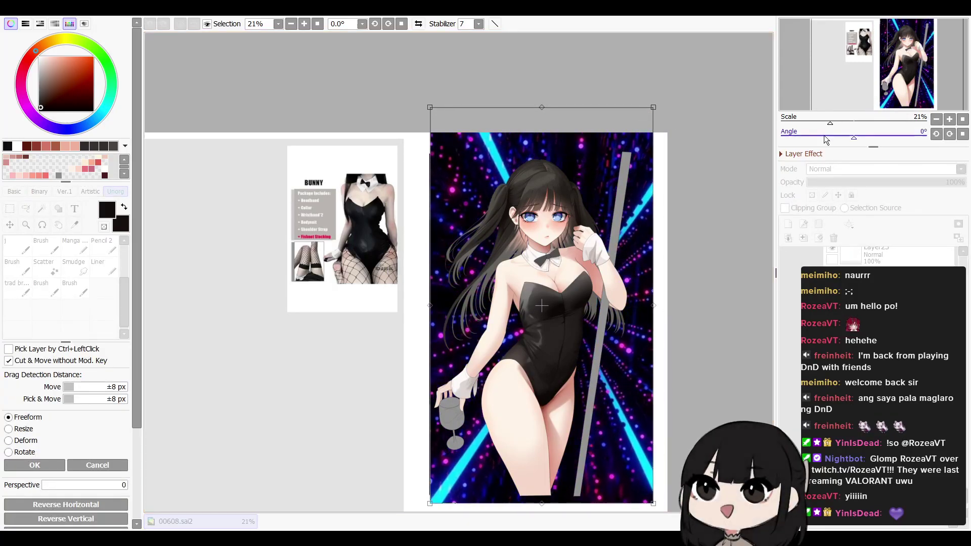
key(Return)
click(785, 208)
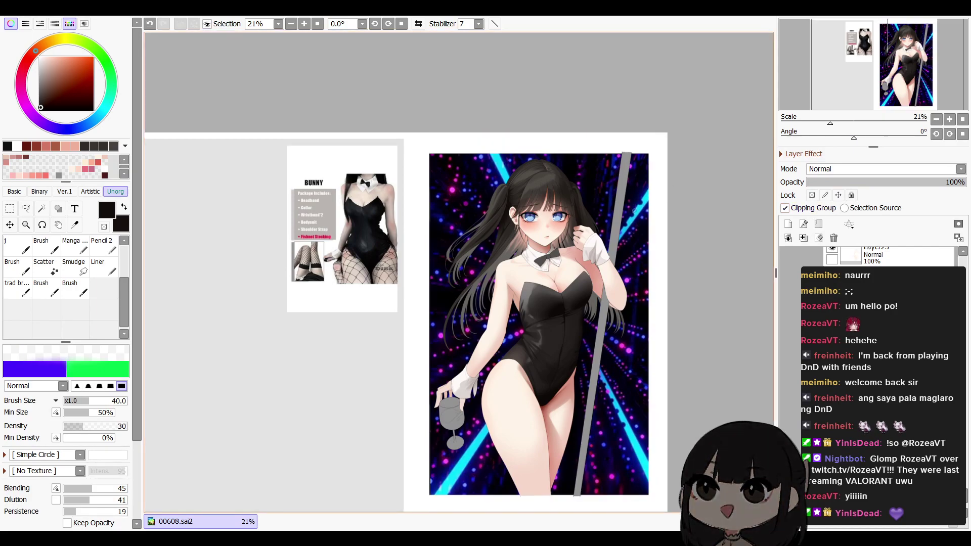
Distort the neon background with a freeform transform, pulling its corners outward so the light beams slant behind the character
drag(689, 290, 655, 201)
key(ctrl+t)
drag(626, 424, 668, 524)
drag(403, 424, 435, 505)
drag(695, 448, 677, 319)
drag(651, 396, 627, 320)
drag(539, 121, 554, 341)
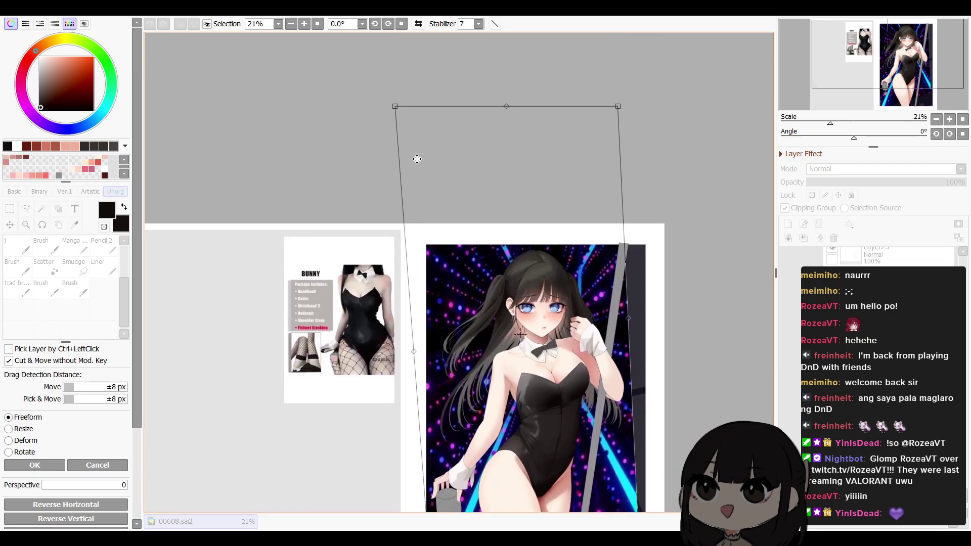
drag(400, 116, 346, 152)
scroll(578, 59, down, 2)
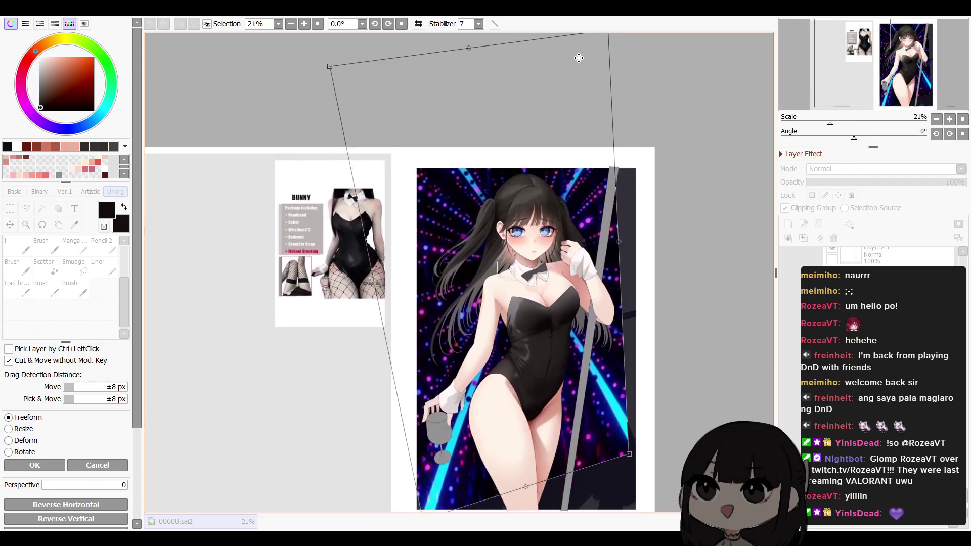
drag(634, 463, 661, 405)
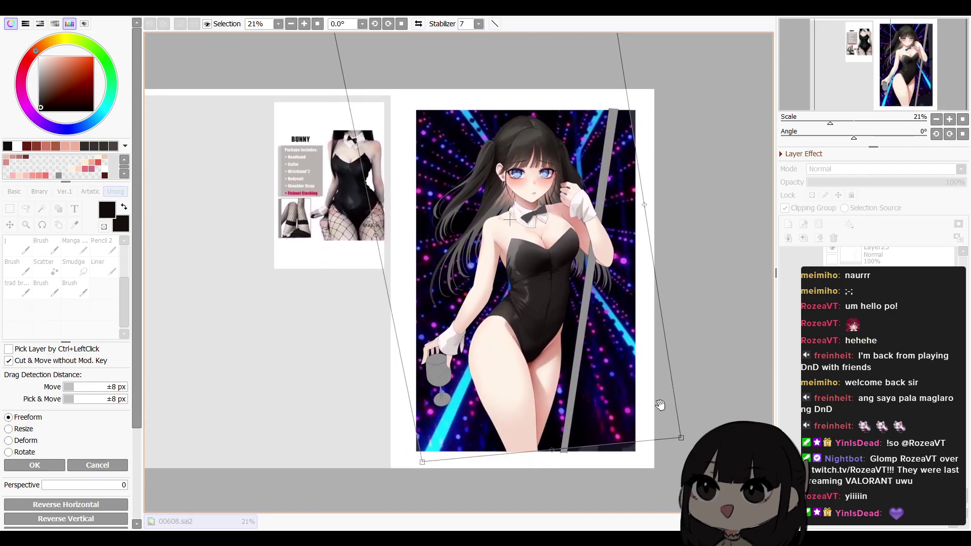
drag(562, 455, 577, 467)
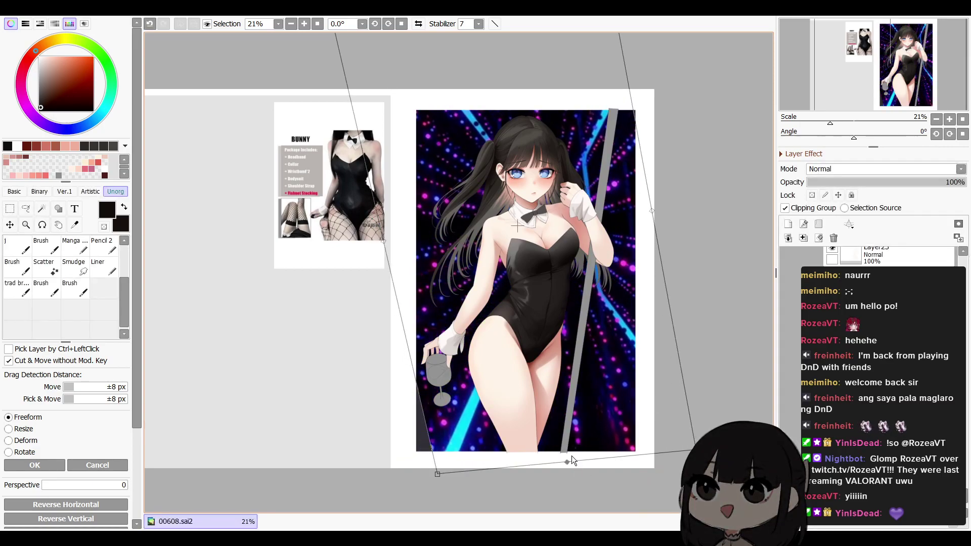
key(Return)
Transform the neon background again, widening it well past the illustration's edge at the lower corner on the wine-glass side
key(ctrl+t)
mouse_move(329, 475)
mouse_down()
mouse_move(271, 455)
mouse_move(329, 451)
mouse_move(314, 464)
mouse_up()
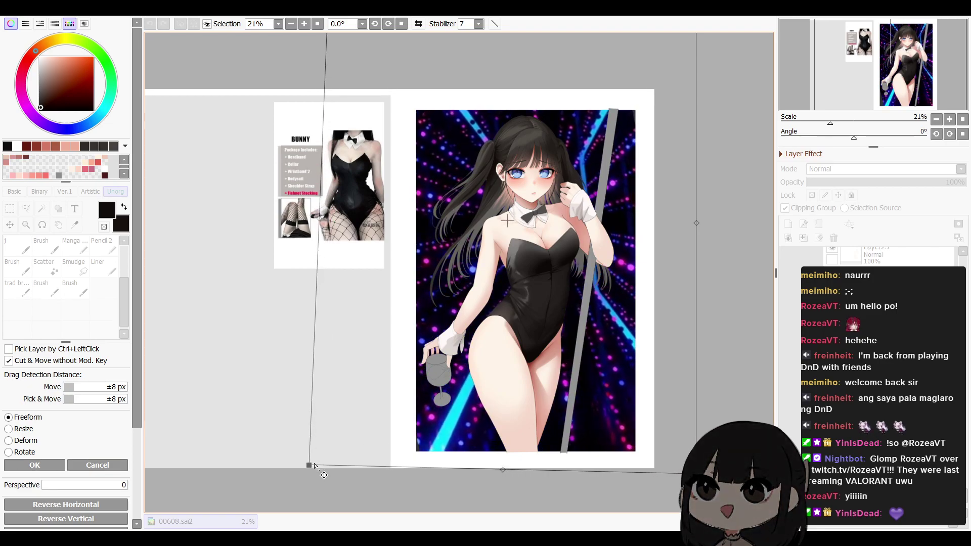
key(Return)
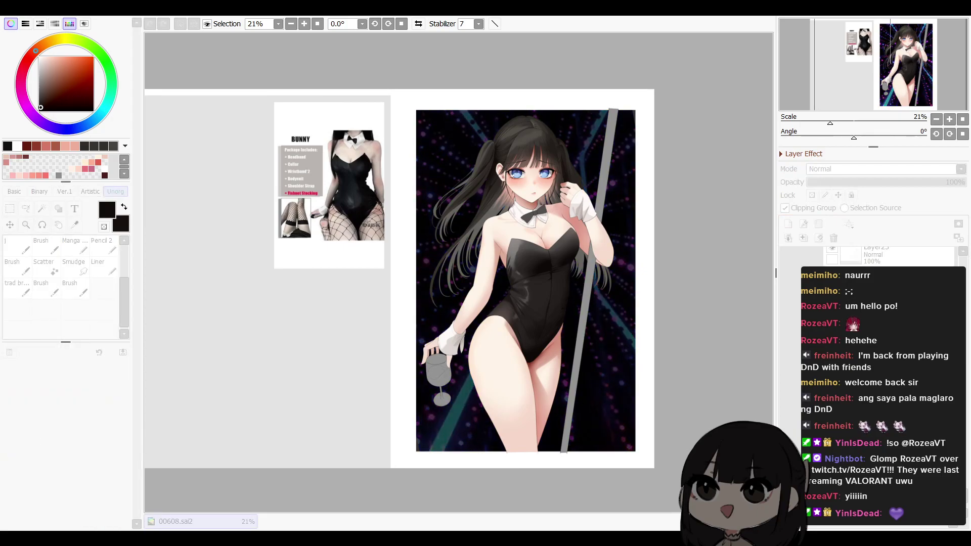
Try dimming the neon background image with a colour adjustment
key(h)
key(h)
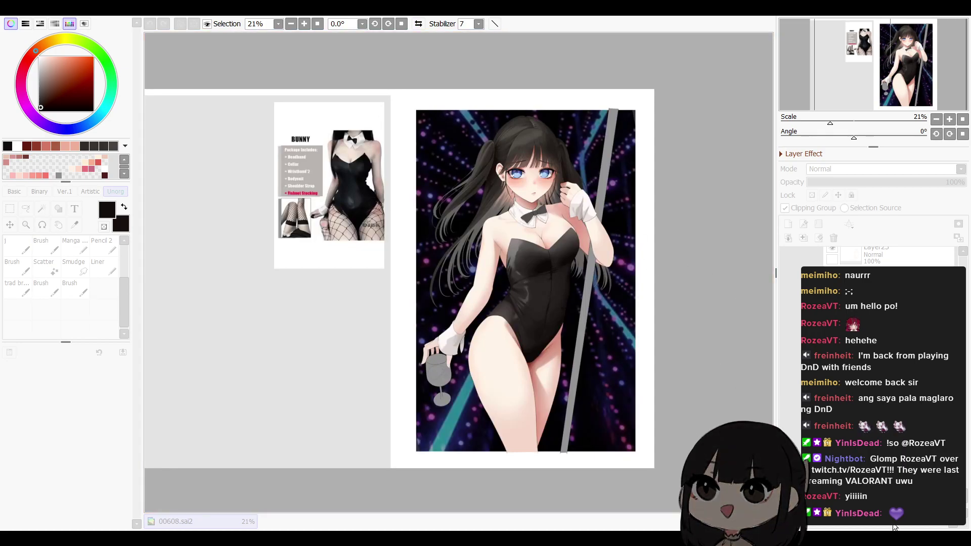
click(892, 524)
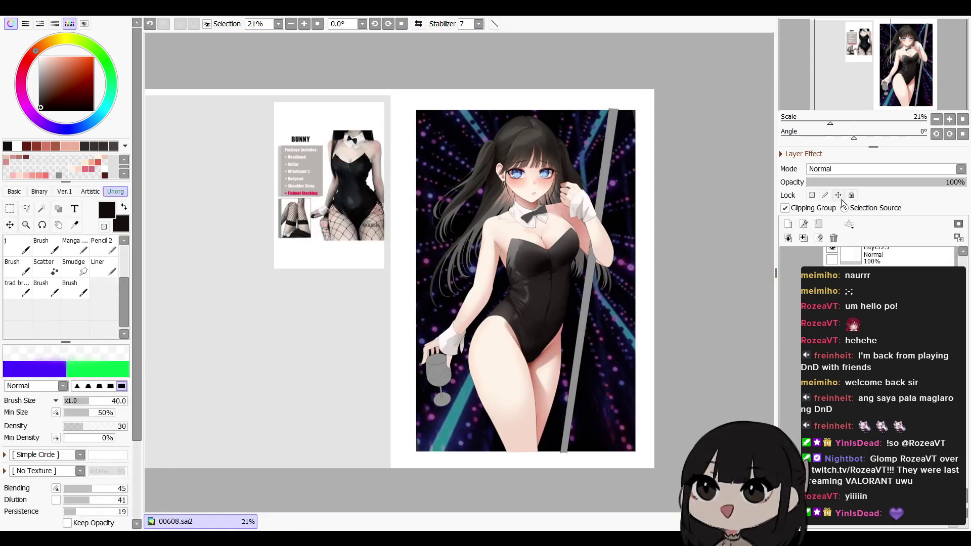
Try the Multiply blending mode with a further colour adjustment on the neon background, then return the layer to Normal
scroll(807, 168, down, 1)
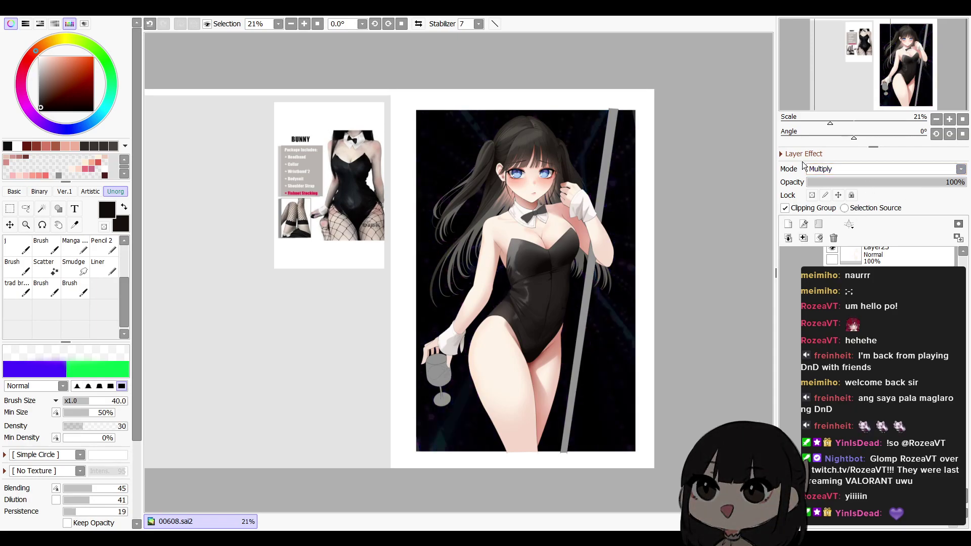
drag(904, 183, 967, 184)
key(ctrl+u)
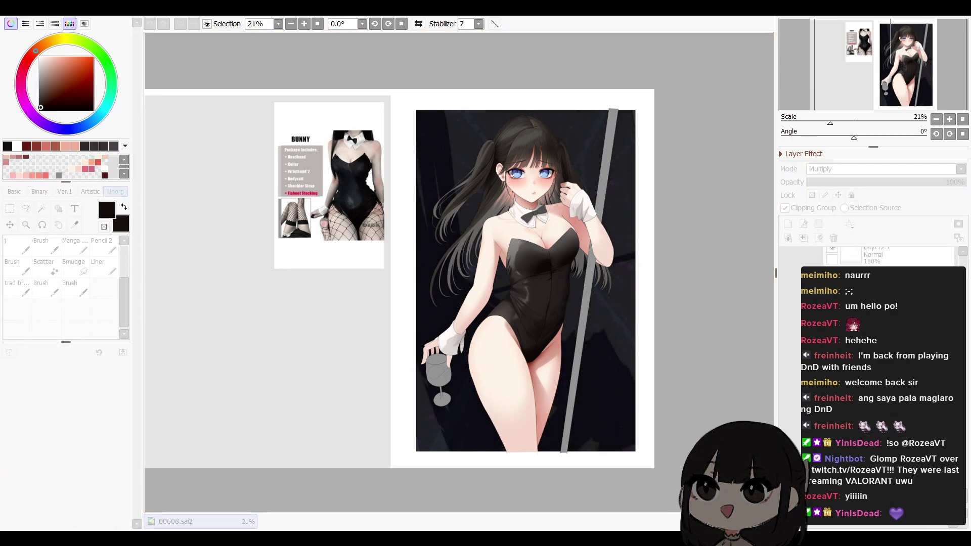
click(859, 173)
click(857, 180)
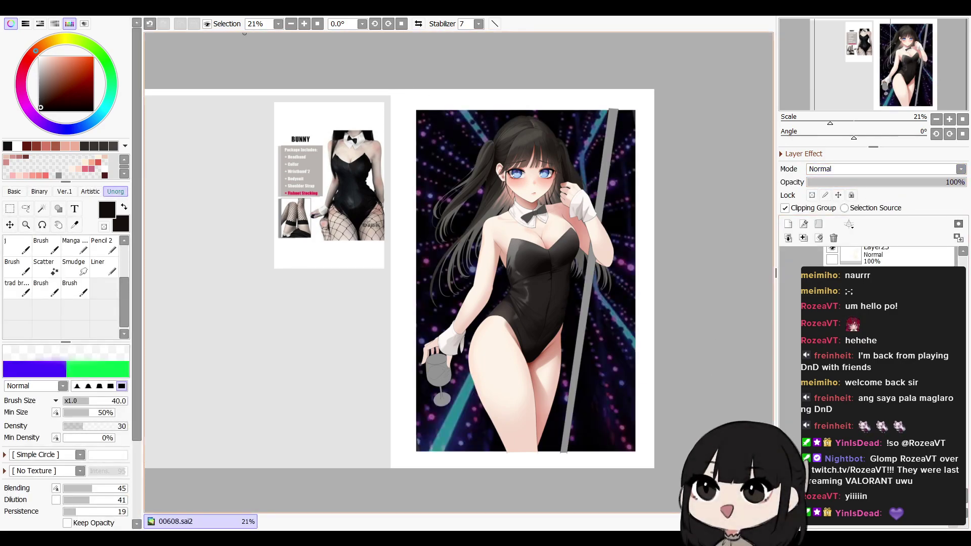
Undo the last dimming adjustments made to the neon background
click(212, 13)
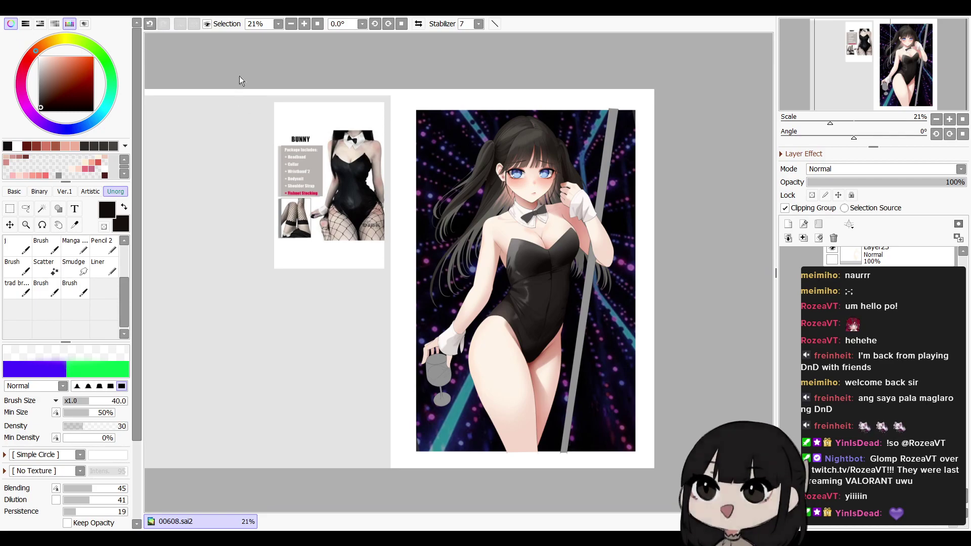
click(305, 47)
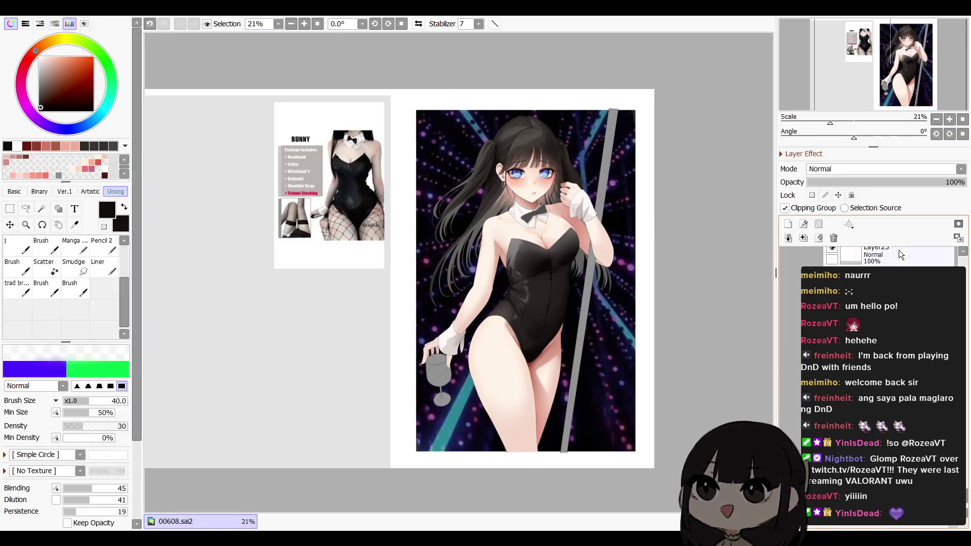
key(ctrl+z)
key(ctrl+z)
key(ctrl+z)
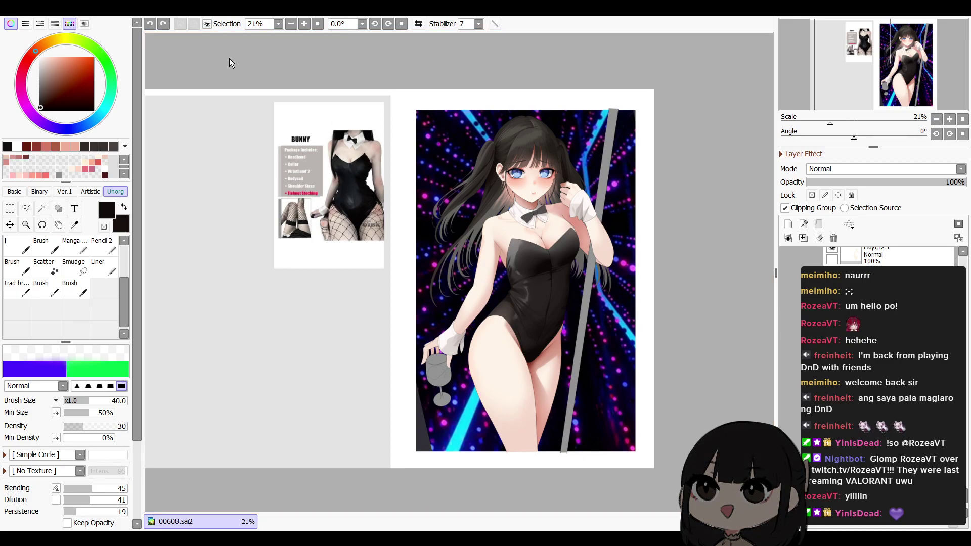
Apply a light blur filter to the neon background image
click(339, 50)
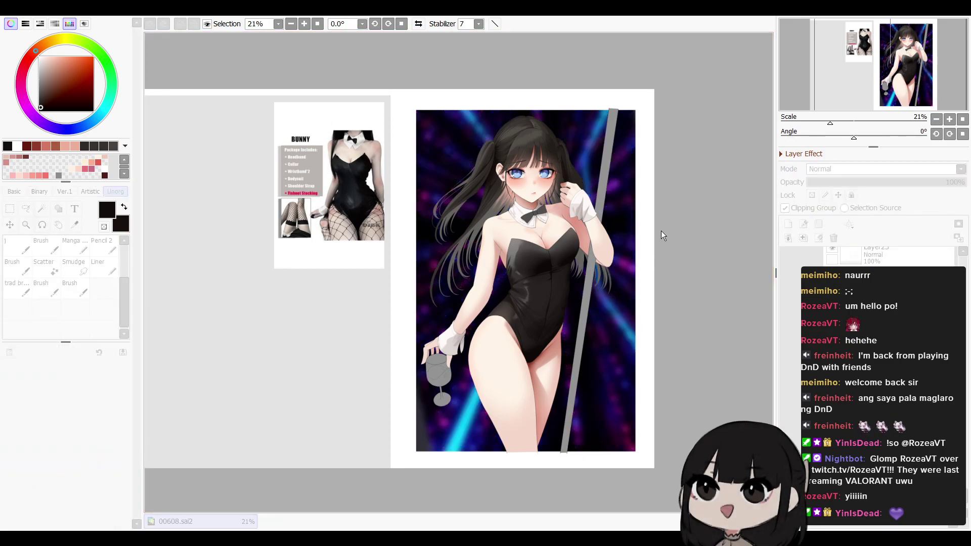
mouse_move(659, 220)
mouse_down()
mouse_move(642, 218)
mouse_move(654, 218)
mouse_up()
click(820, 251)
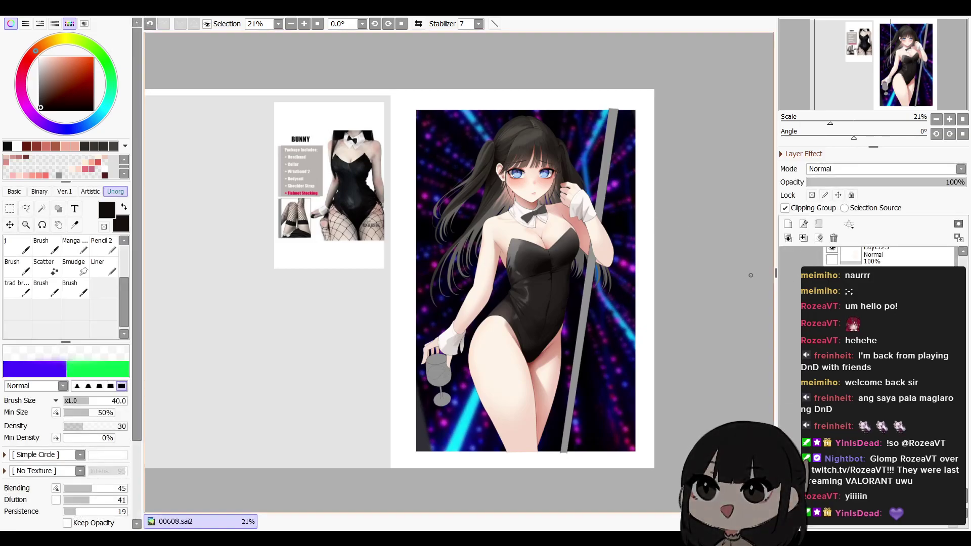
Add a new layer over the neon background, sample a near-black navy from the image's dark area, and enlarge the brush to 250
click(951, 120)
drag(639, 379, 618, 368)
drag(966, 500, 966, 505)
click(788, 224)
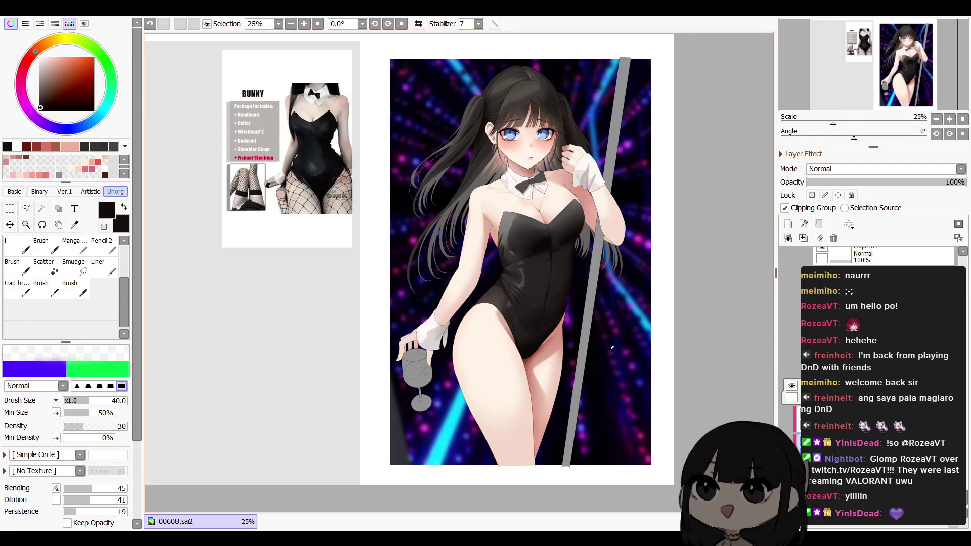
right_click(410, 67)
key(n)
key(])
key(])
key(])
key(])
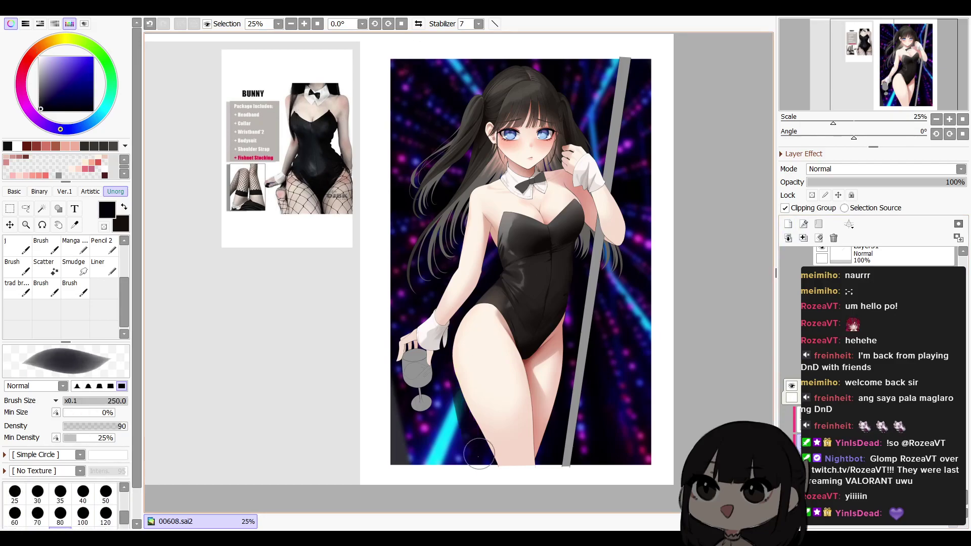
Cover the neon lights behind the legs and in the upper corner beside the ponytail with near-black navy, using a hard brush up to size 700
key(b)
key(])
key(])
key(])
key(])
key(])
key(])
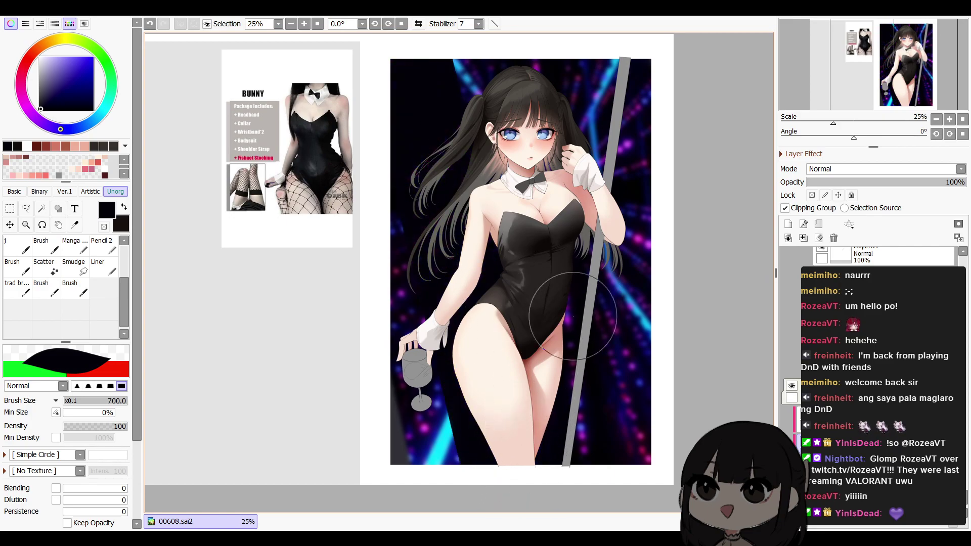
key([)
mouse_move(412, 60)
mouse_down()
mouse_move(439, 304)
mouse_move(480, 458)
mouse_up()
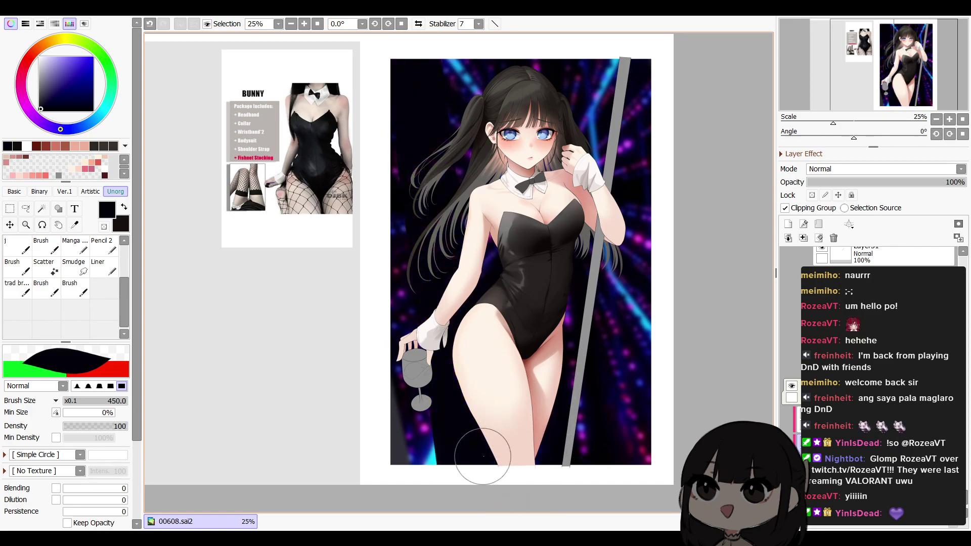
mouse_move(531, 61)
mouse_down()
mouse_move(577, 424)
mouse_move(573, 403)
mouse_up()
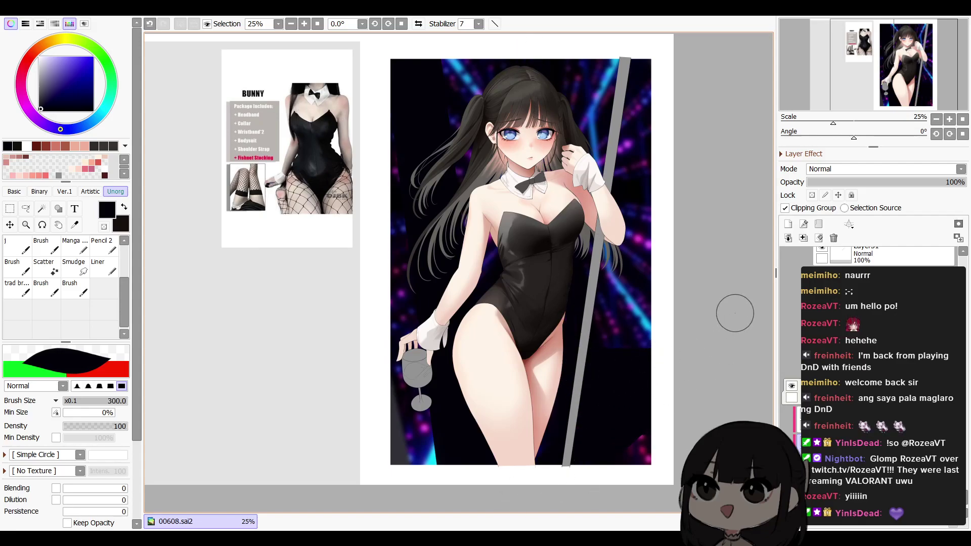
Darken more of the neon lights around the pole and below the wine glass with navy brush strokes
key(h)
key(h)
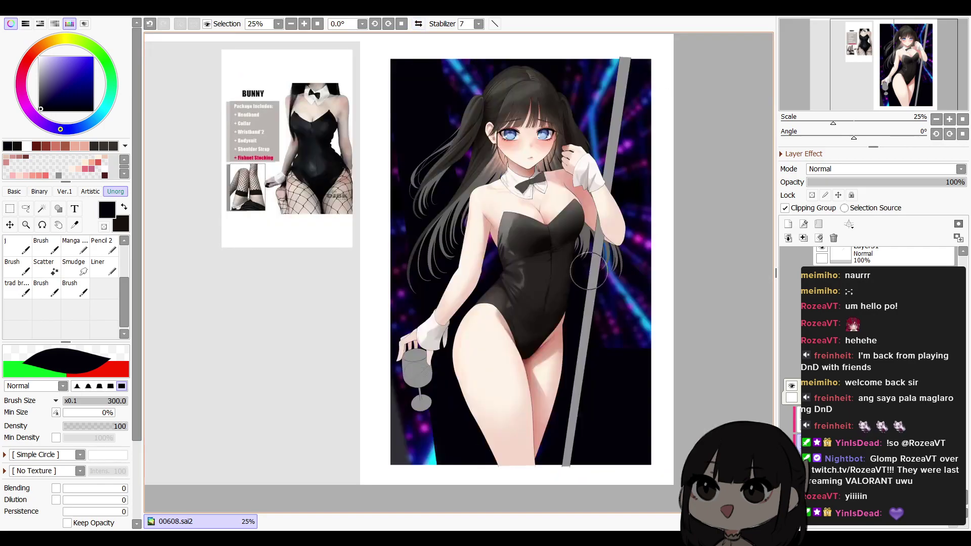
drag(603, 293, 586, 330)
key(b)
mouse_move(612, 83)
mouse_down()
mouse_move(643, 365)
mouse_move(629, 299)
mouse_up()
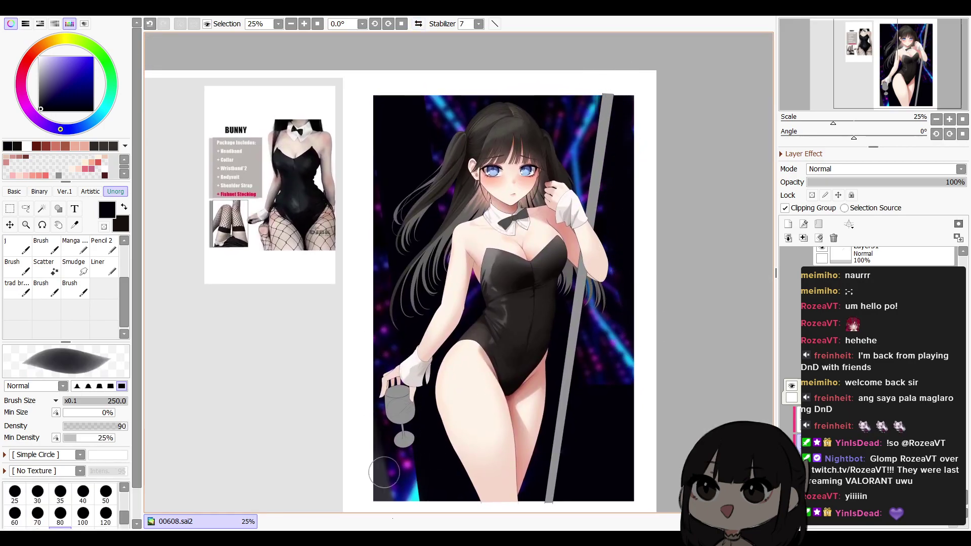
mouse_move(591, 363)
mouse_down()
mouse_move(571, 357)
mouse_move(596, 339)
mouse_move(593, 361)
mouse_up()
Blur the darkened neon background once more to soften the light beams
click(950, 120)
drag(618, 280, 620, 295)
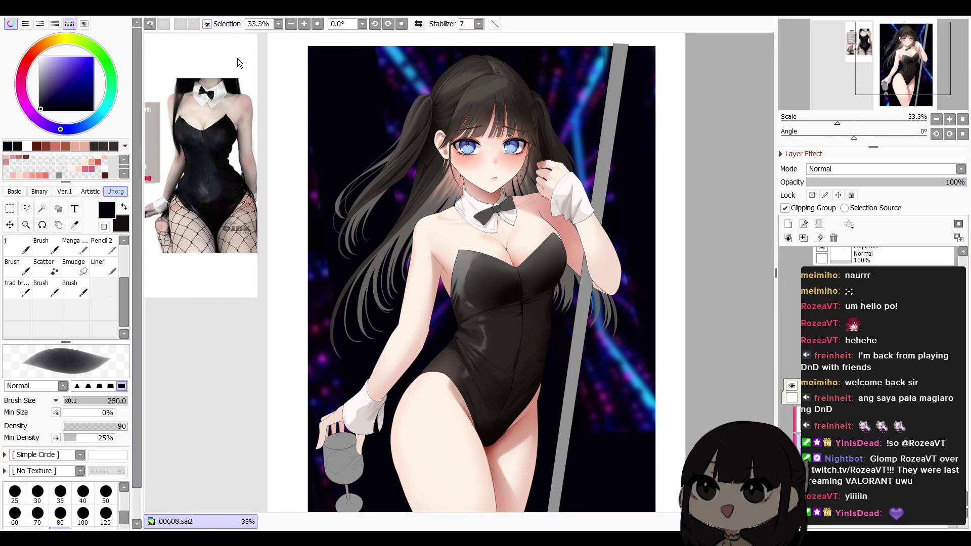
click(348, 50)
click(846, 253)
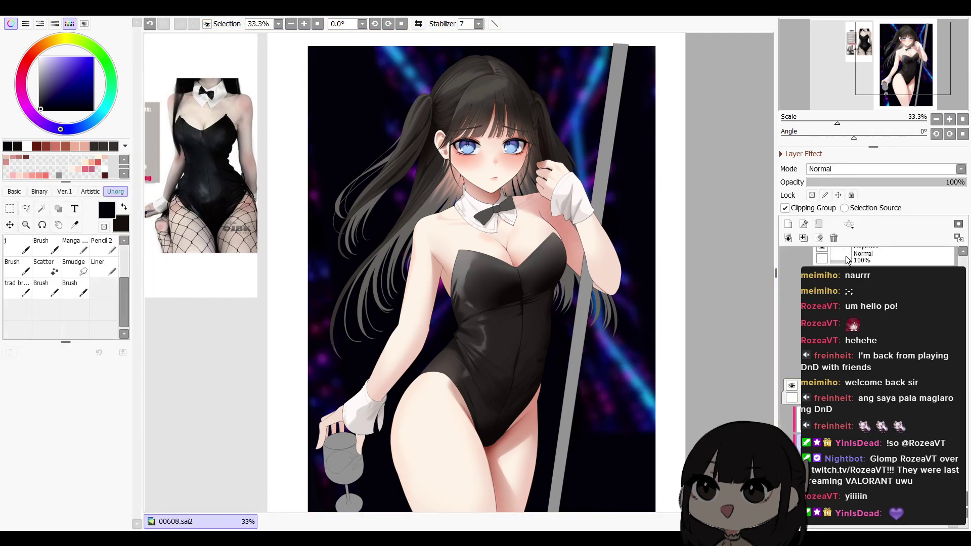
Paint a dark slate-grey floor sweeping across the background behind the legs, and lower its layer's opacity to 60%
drag(683, 358, 715, 229)
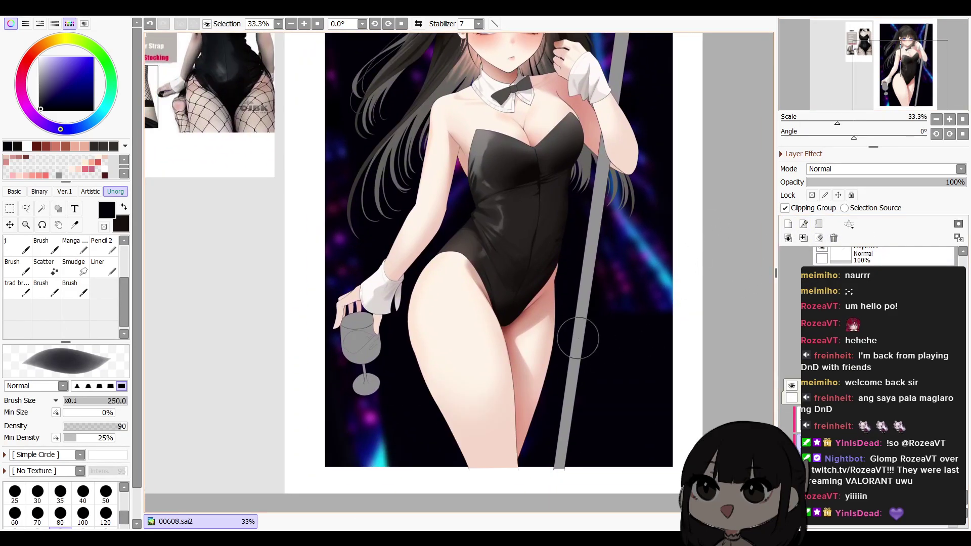
alt+click(545, 137)
mouse_move(693, 291)
mouse_down()
mouse_move(538, 352)
mouse_move(684, 321)
mouse_up()
key(ctrl+z)
mouse_move(469, 365)
mouse_down()
mouse_move(708, 312)
mouse_move(652, 340)
mouse_move(500, 369)
mouse_move(701, 348)
mouse_up()
key(ctrl+z)
mouse_move(423, 418)
mouse_down()
mouse_move(757, 375)
mouse_move(481, 466)
mouse_move(666, 417)
mouse_move(638, 475)
mouse_move(647, 378)
mouse_up()
key(ctrl+z)
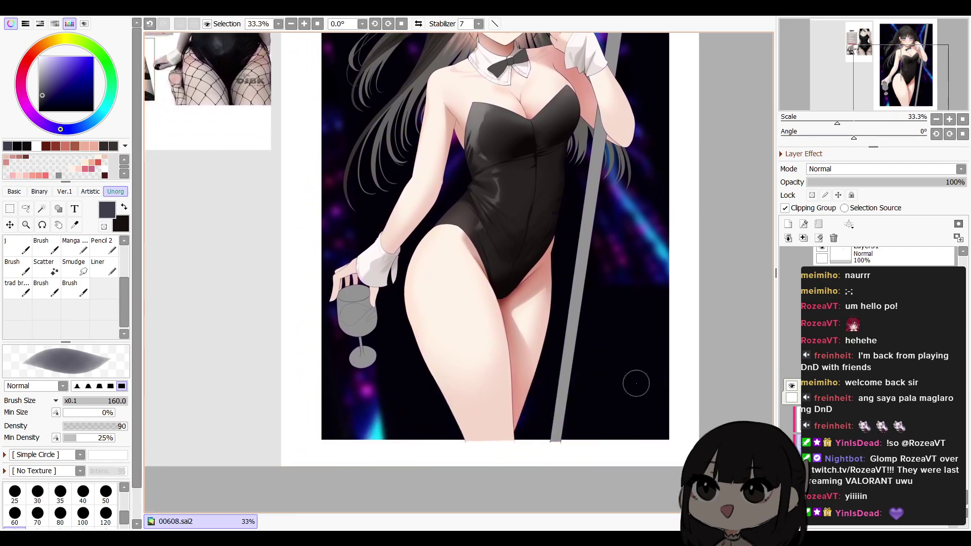
mouse_move(350, 403)
mouse_down()
mouse_move(607, 405)
mouse_move(679, 427)
mouse_move(612, 436)
mouse_up()
drag(370, 430, 774, 329)
drag(386, 407, 675, 328)
drag(382, 390, 680, 309)
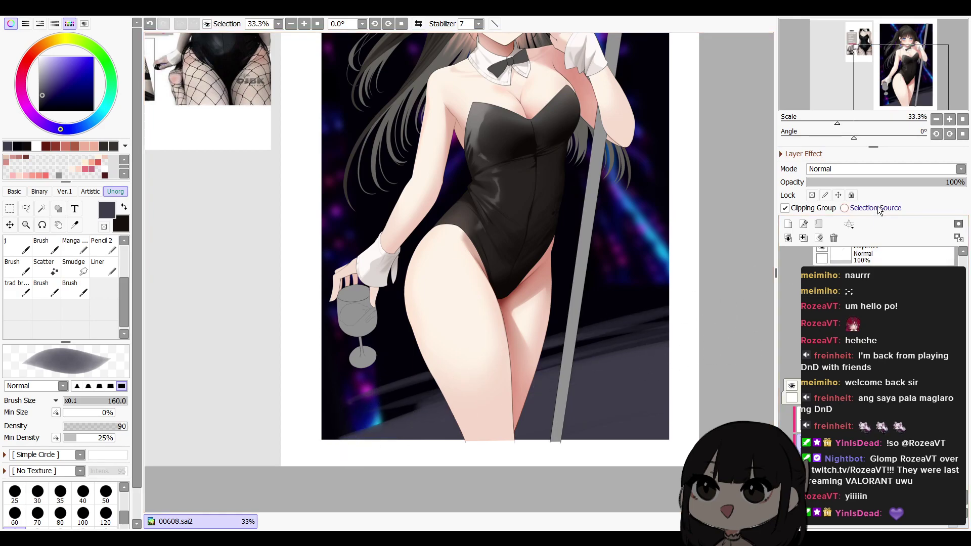
click(902, 182)
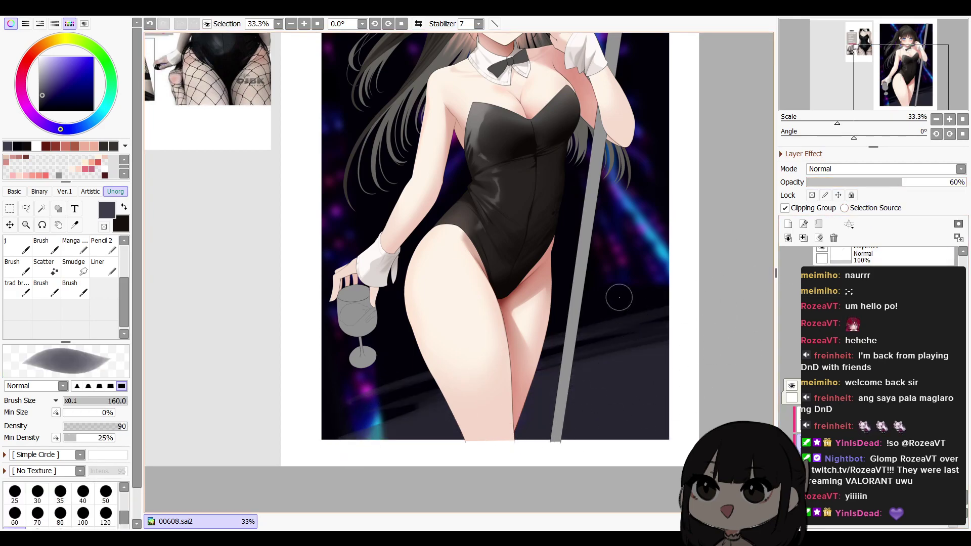
Soften the far edge of the slate floor with the blending brush at size 400
key(b)
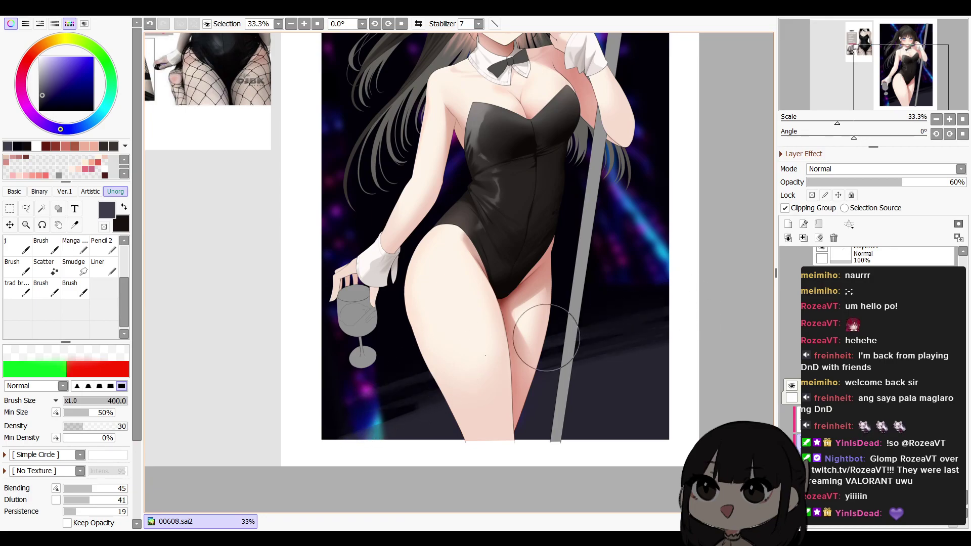
drag(657, 261, 636, 314)
scroll(402, 478, up, 3)
key(h)
key(h)
key(h)
drag(614, 393, 601, 400)
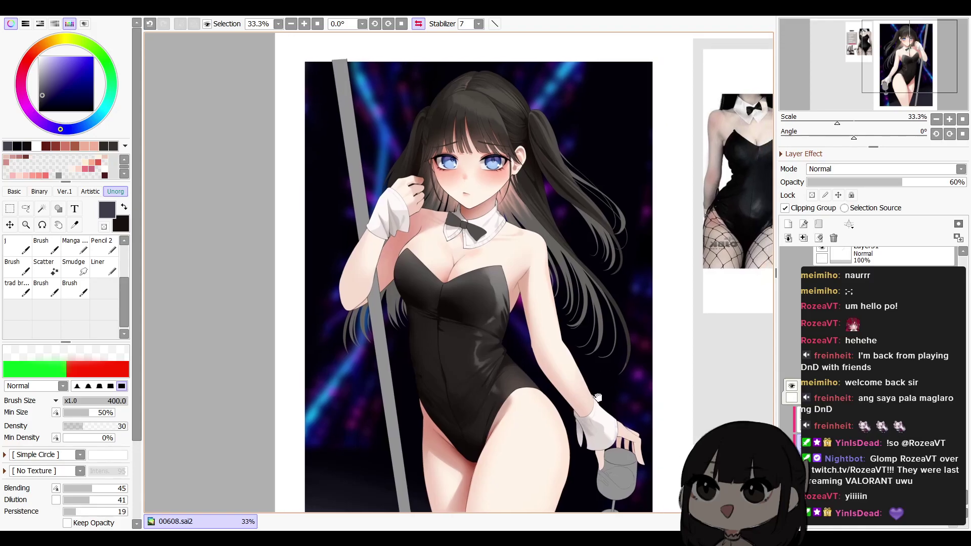
Add a new layer and paint a soft violet glow in the background's upper corner on the ponytail side, with the brush at size 600
click(789, 225)
key(b)
click(71, 57)
mouse_move(616, 60)
mouse_down()
mouse_move(637, 54)
mouse_move(641, 74)
mouse_move(619, 52)
mouse_move(627, 82)
mouse_move(650, 82)
mouse_move(642, 67)
mouse_move(584, 53)
mouse_move(597, 96)
mouse_move(611, 67)
mouse_move(640, 133)
mouse_up()
key(c)
key(])
key(])
mouse_move(592, 70)
mouse_down()
mouse_move(653, 195)
mouse_move(560, 70)
mouse_move(594, 85)
mouse_move(615, 133)
mouse_up()
key(b)
mouse_move(609, 74)
mouse_down()
mouse_move(629, 79)
mouse_move(640, 56)
mouse_move(601, 119)
mouse_move(636, 145)
mouse_move(668, 94)
mouse_move(608, 119)
mouse_move(628, 161)
mouse_move(652, 170)
mouse_move(582, 146)
mouse_move(546, 89)
mouse_move(579, 94)
mouse_move(639, 172)
mouse_up()
key(b)
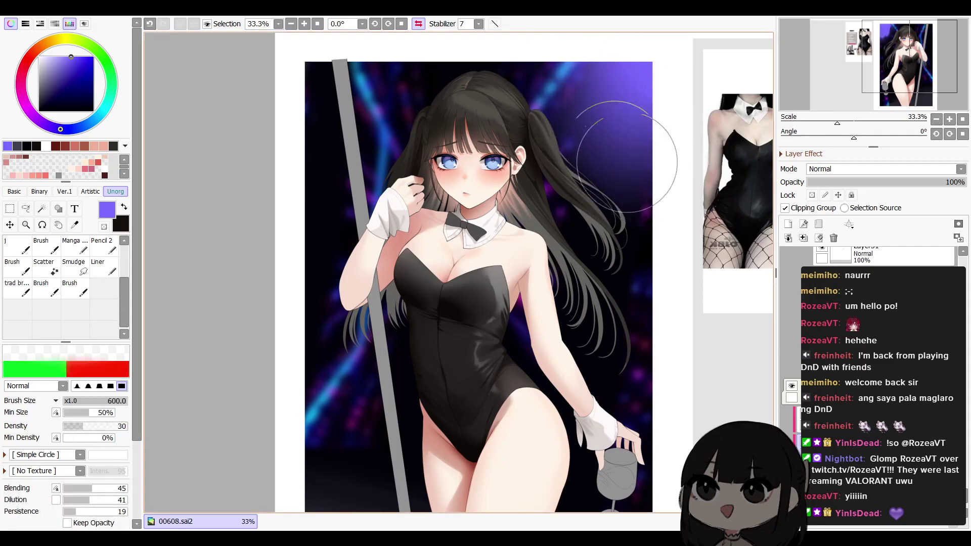
key(h)
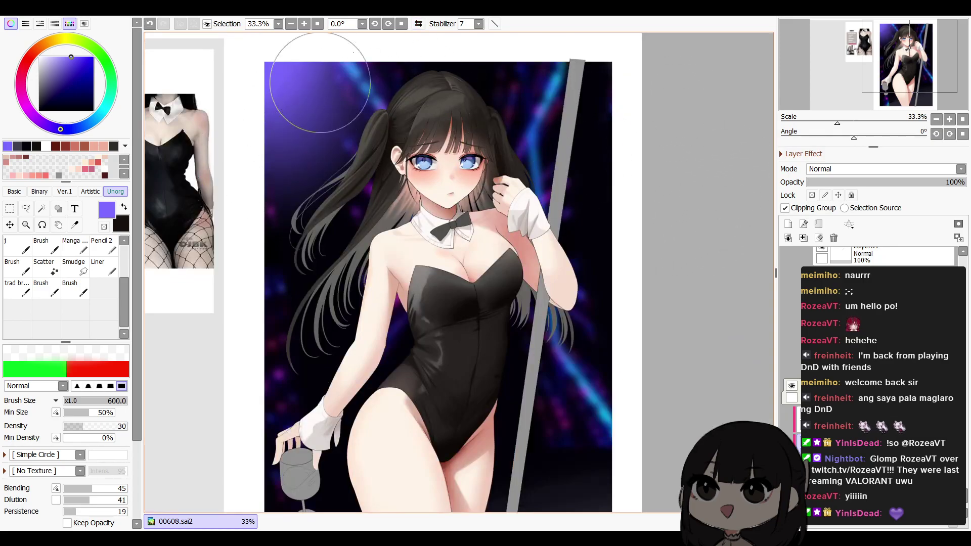
Brighten the violet corner glow with lighter lavender strokes and soften them with the blending brush at size 450
key(v)
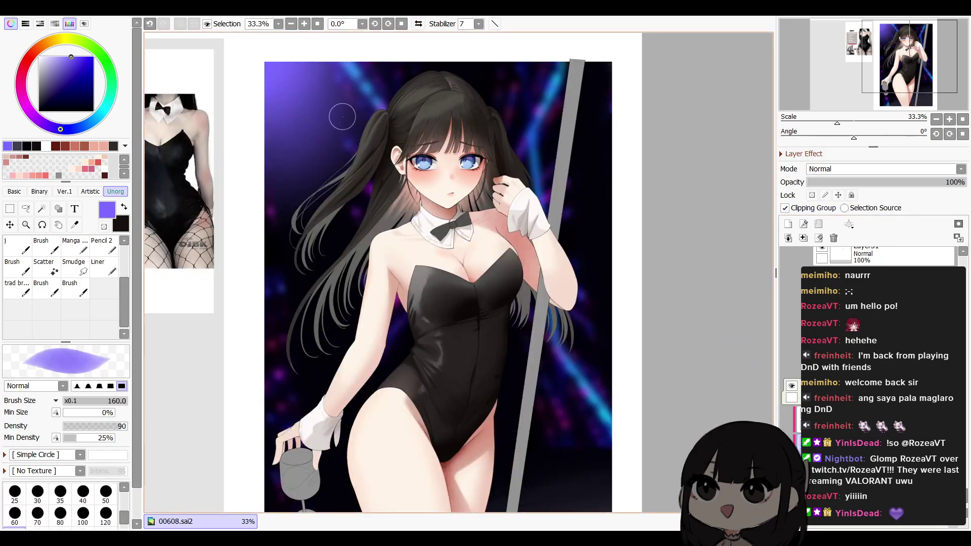
click(60, 55)
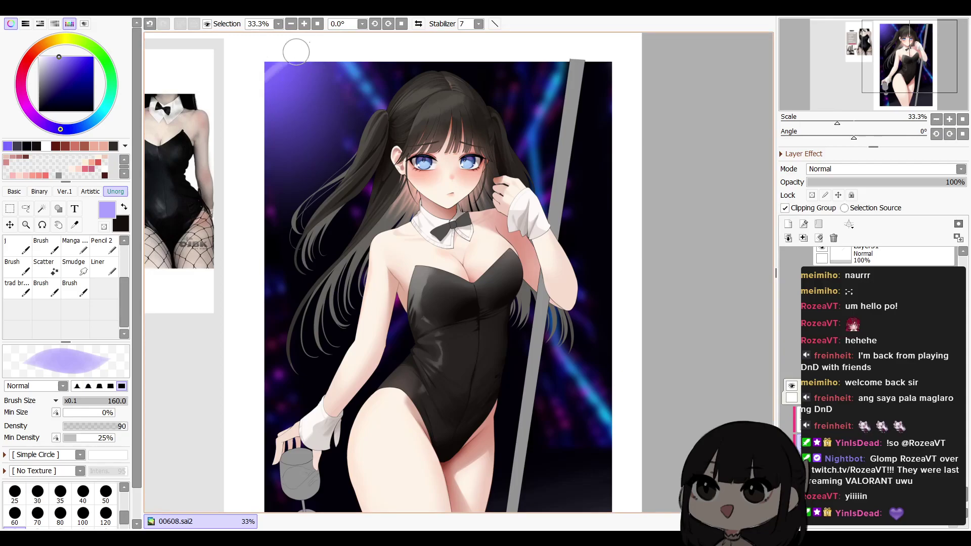
drag(305, 40, 330, 36)
click(56, 57)
mouse_move(257, 78)
mouse_down()
mouse_move(259, 95)
mouse_move(280, 54)
mouse_move(264, 108)
mouse_up()
key(bracketright)
mouse_move(316, 63)
mouse_down()
mouse_move(253, 130)
mouse_move(348, 59)
mouse_up()
key(c)
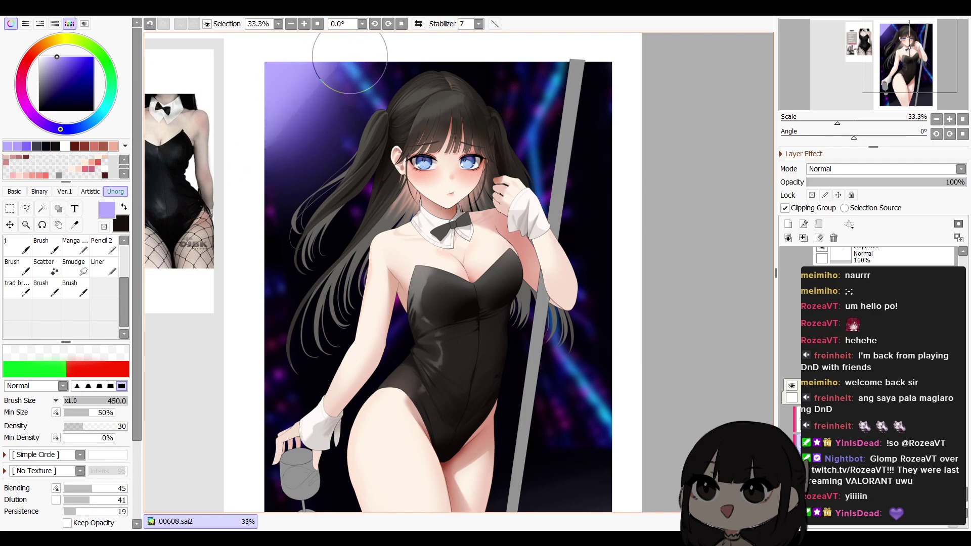
Reduce the opacity of the corner glow's layer
drag(900, 183, 937, 185)
drag(606, 345, 642, 245)
drag(668, 295, 661, 312)
drag(647, 386, 705, 429)
key(h)
key(h)
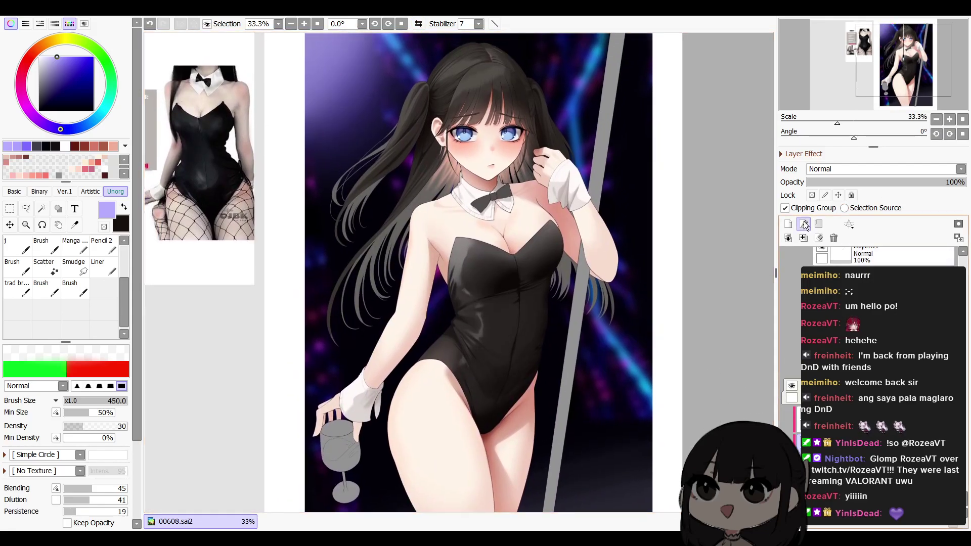
Paint a bright blue light spot beside the pole near the raised hand, using blues sampled from the background, at brush size 120
alt+click(575, 99)
key(n)
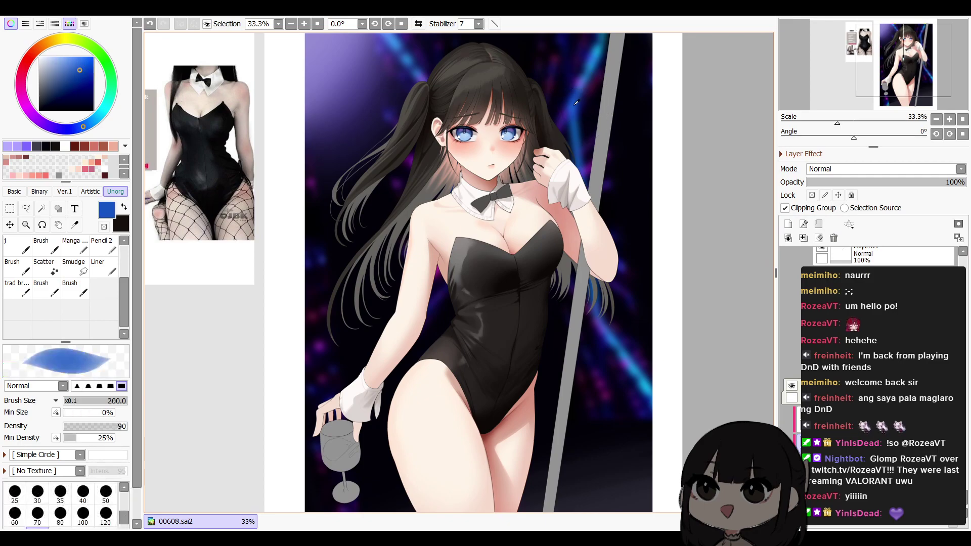
click(573, 106)
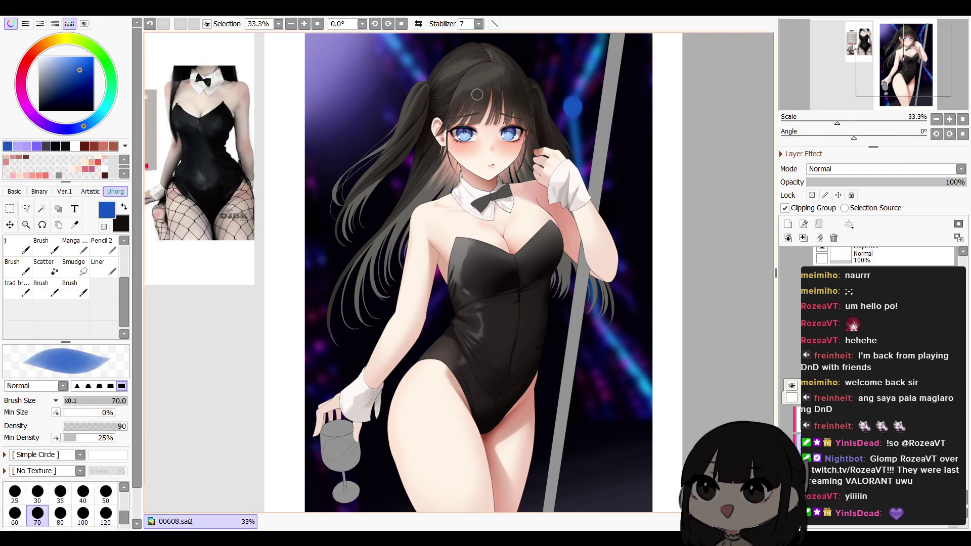
alt+click(580, 81)
key(bracketright)
key(bracketright)
mouse_move(569, 104)
mouse_down()
mouse_move(578, 108)
mouse_move(574, 96)
mouse_up()
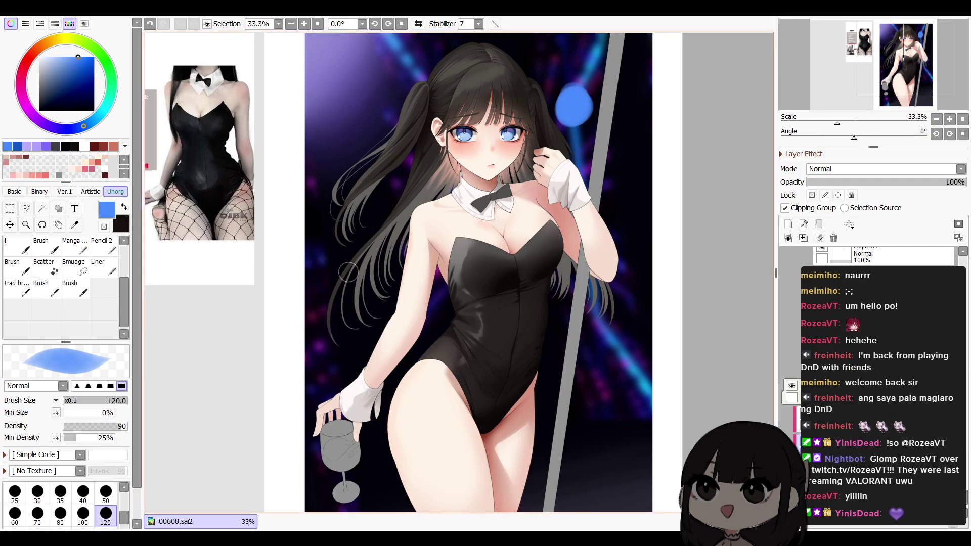
Add blue light spots beside the long ponytail and beyond the pole, streak blue along the diagonal beam, and soften them into glows
drag(326, 256, 334, 264)
drag(613, 345, 617, 353)
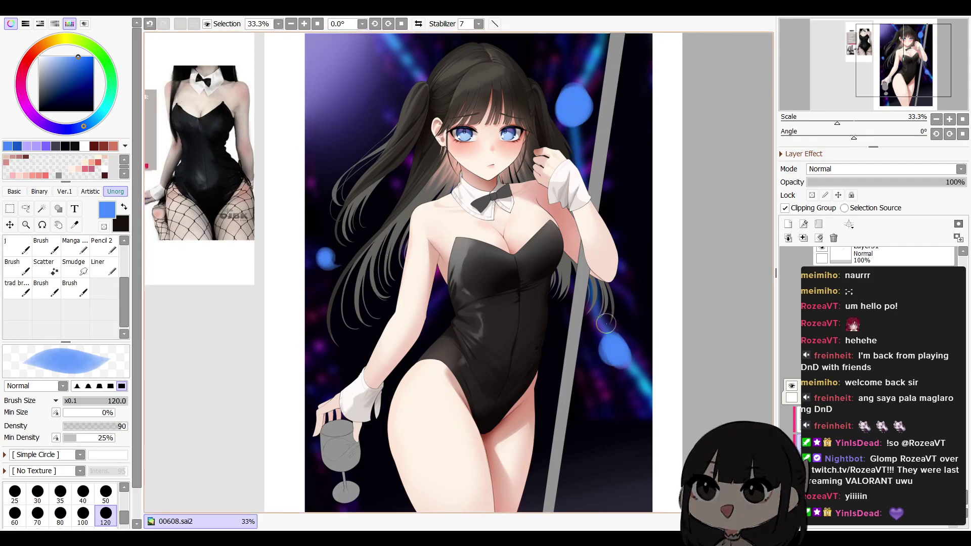
drag(590, 306, 657, 403)
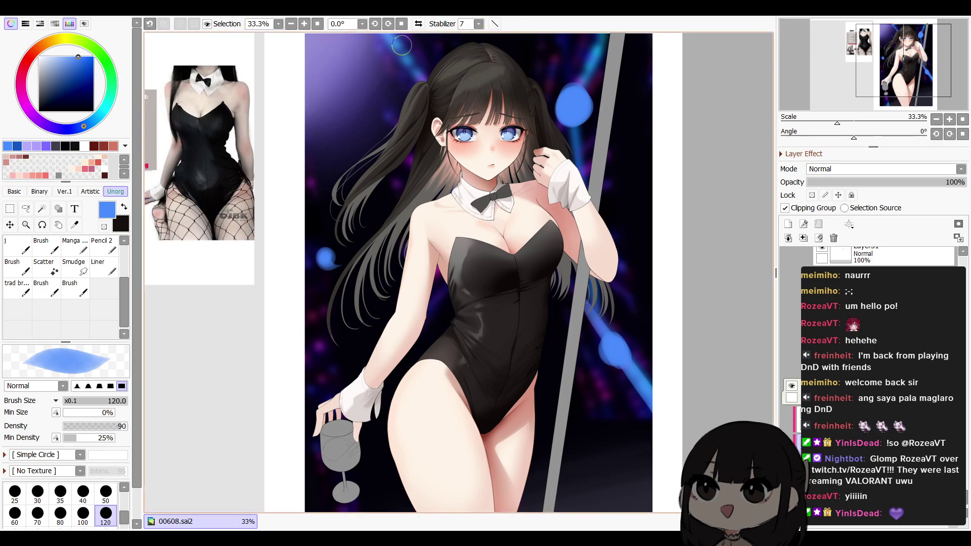
click(335, 51)
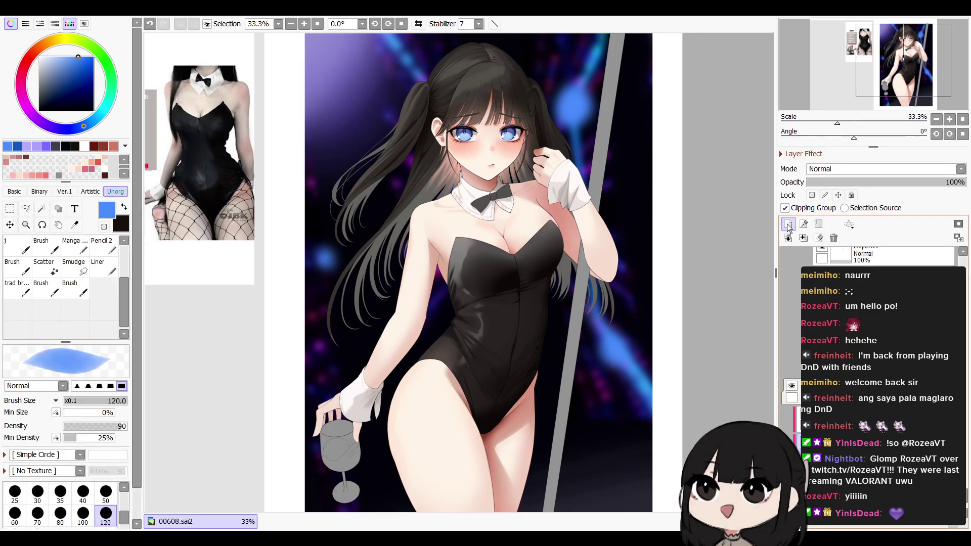
Dot near-white cores into the blue glows and along the light beams at brush sizes 100 and 80
click(42, 57)
key(bracketleft)
drag(572, 107, 576, 105)
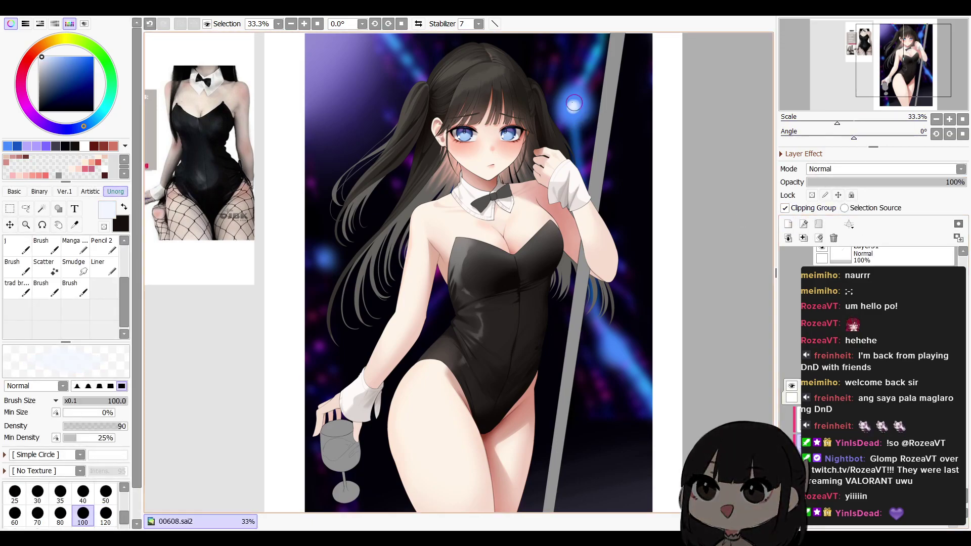
click(576, 105)
click(613, 348)
key(bracketleft)
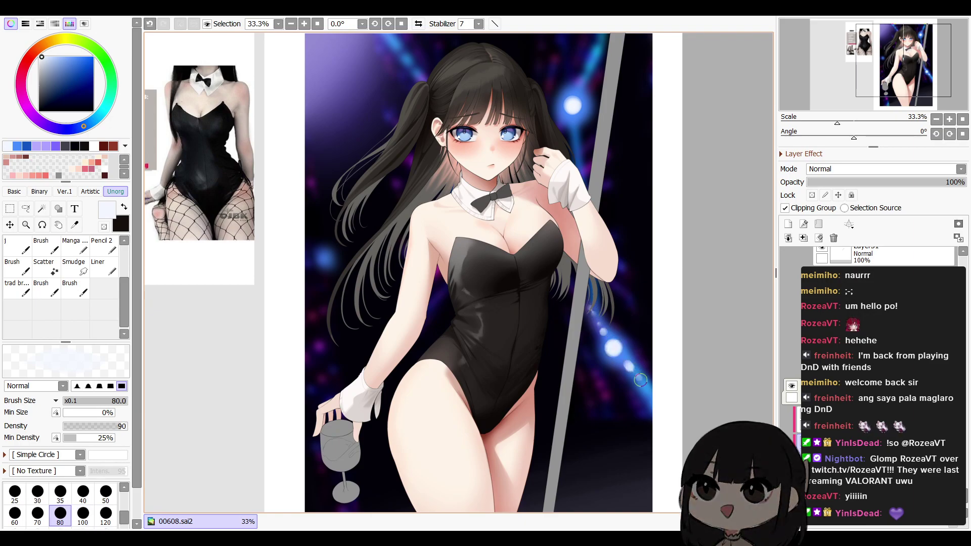
click(317, 348)
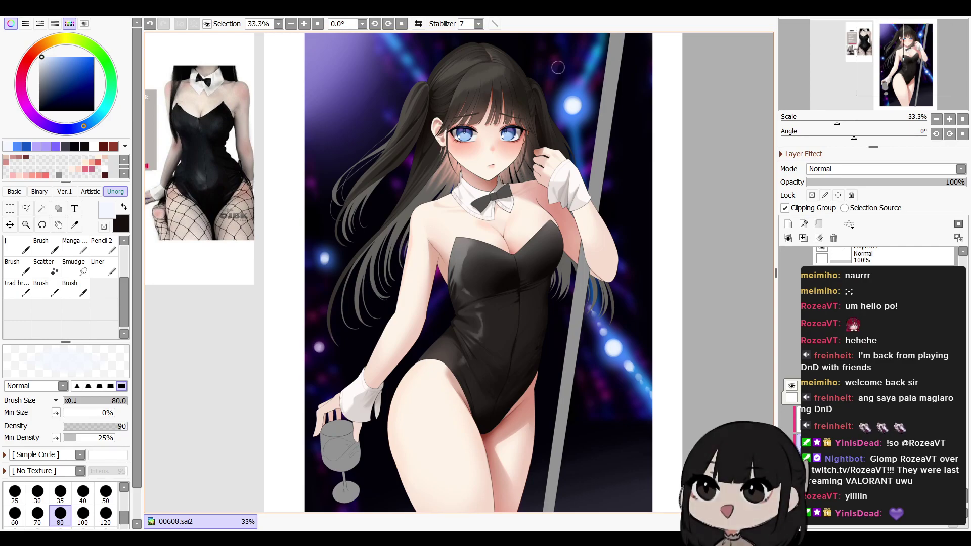
click(407, 57)
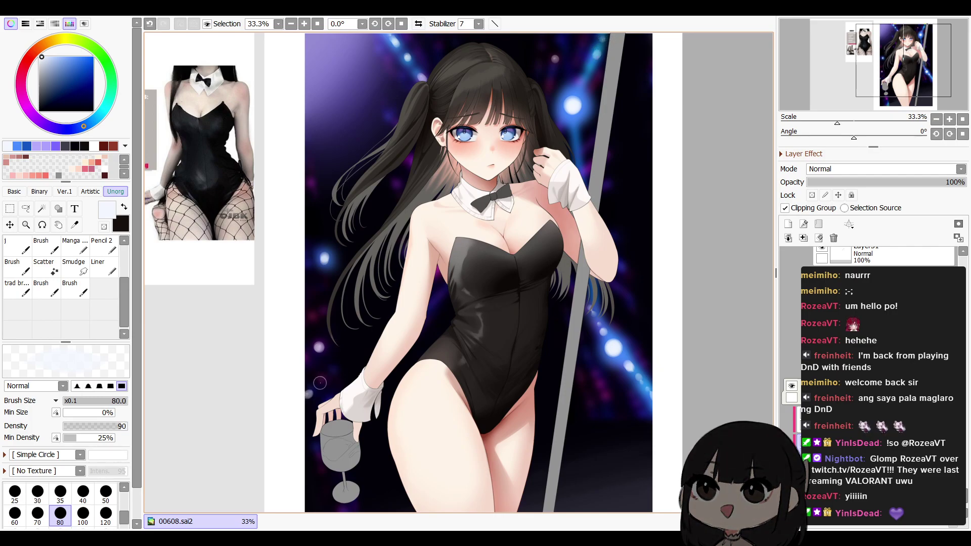
key(h)
key(h)
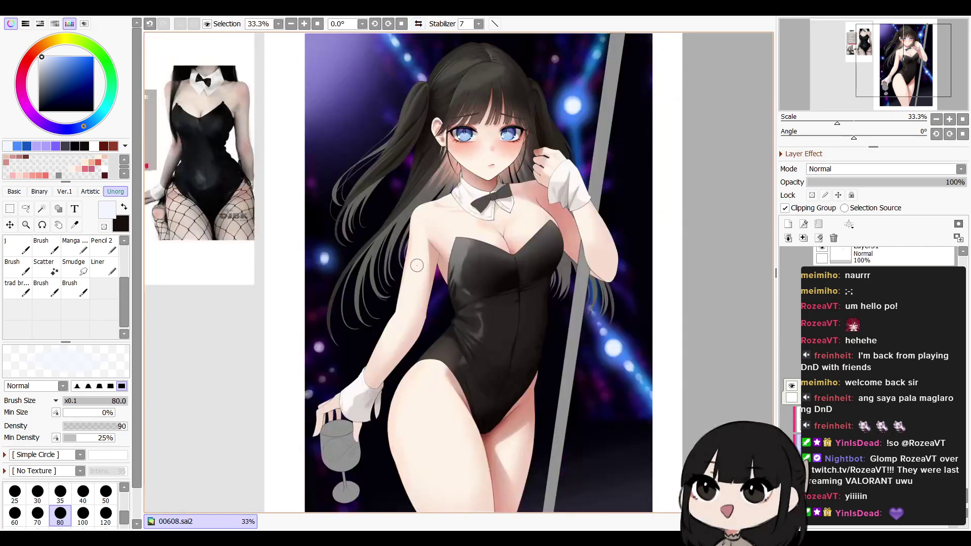
mouse_move(652, 311)
mouse_down()
mouse_move(614, 344)
mouse_move(638, 308)
mouse_up()
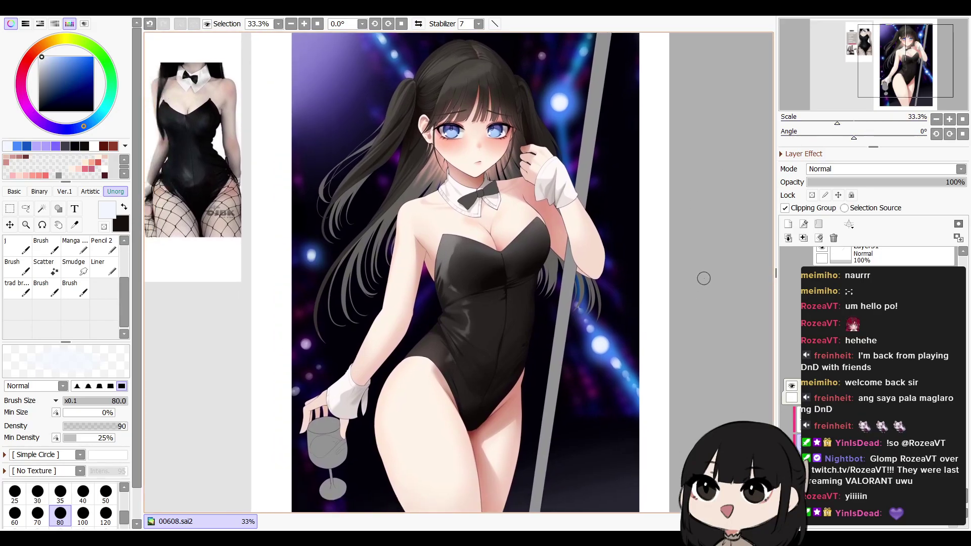
click(950, 119)
drag(678, 231, 644, 317)
drag(646, 283, 639, 352)
ctrl+shift+click(430, 138)
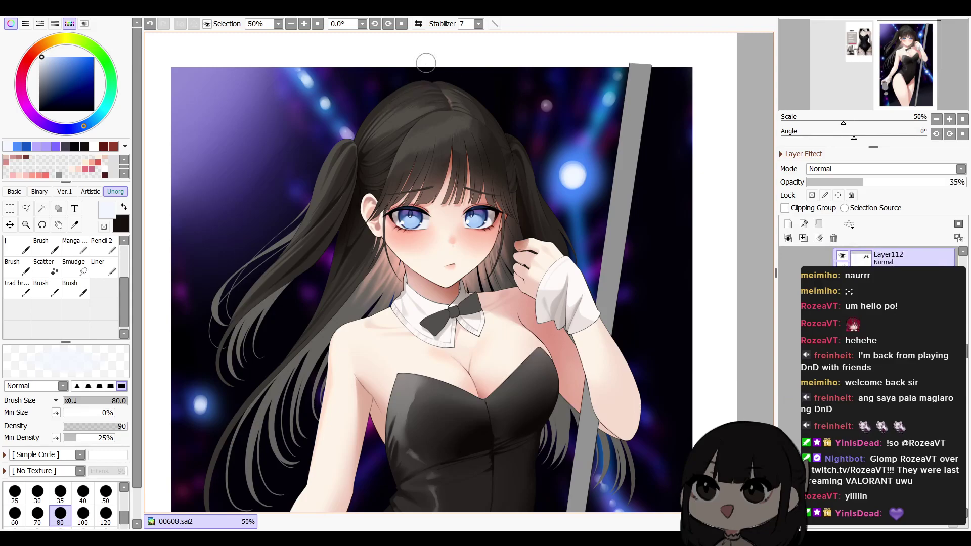
scroll(880, 324, up, 5)
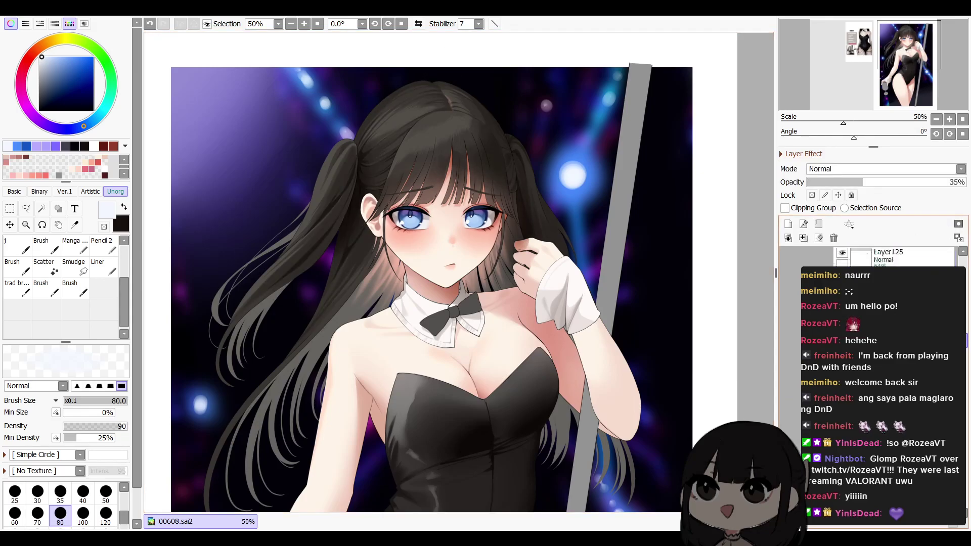
click(878, 308)
click(788, 223)
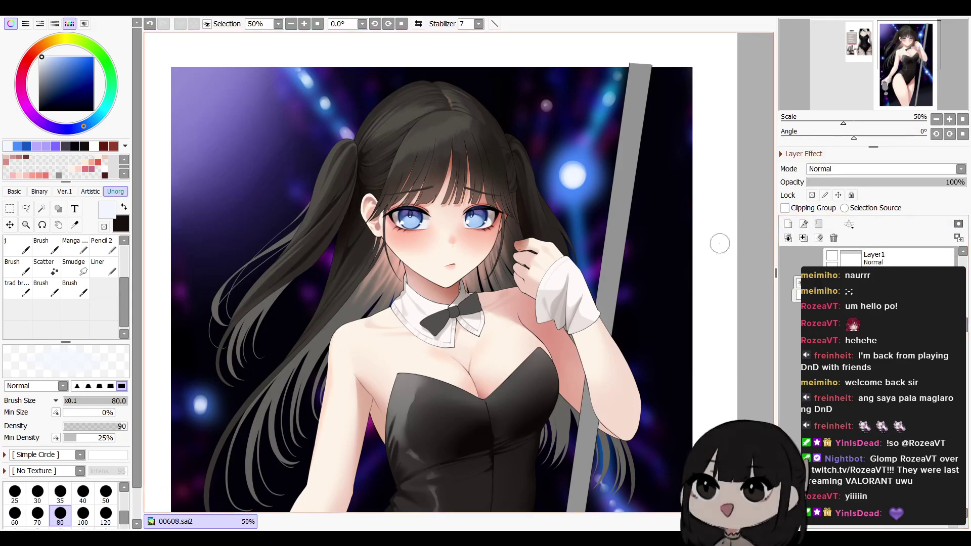
key(ctrl+z)
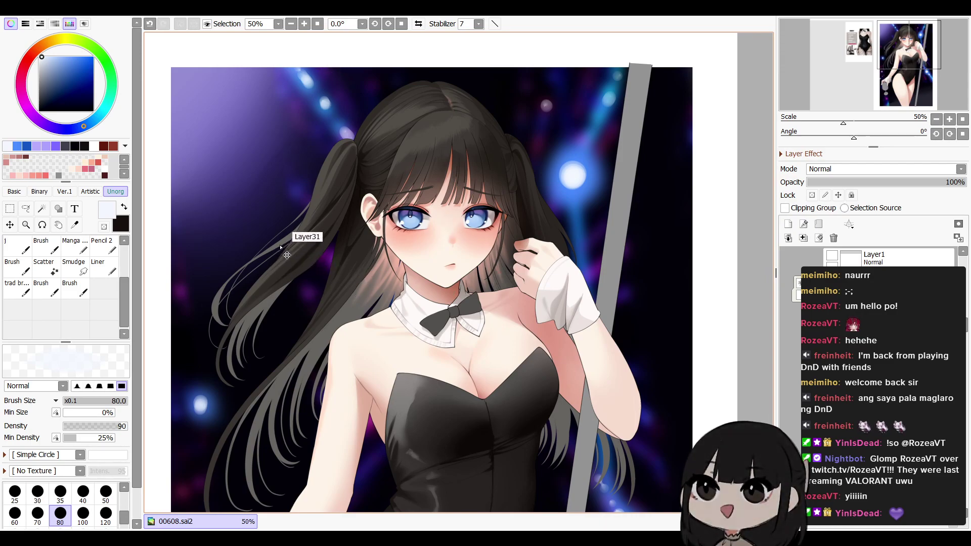
Try to isolate the loose outer strands of the ponytail as a selection
ctrl+shift+click(284, 254)
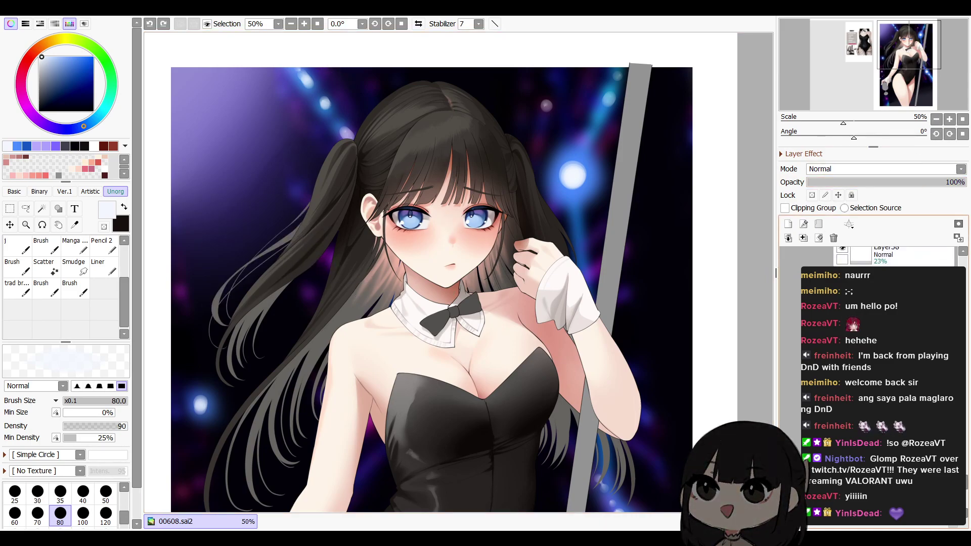
click(788, 229)
click(798, 208)
drag(967, 483, 968, 492)
click(880, 445)
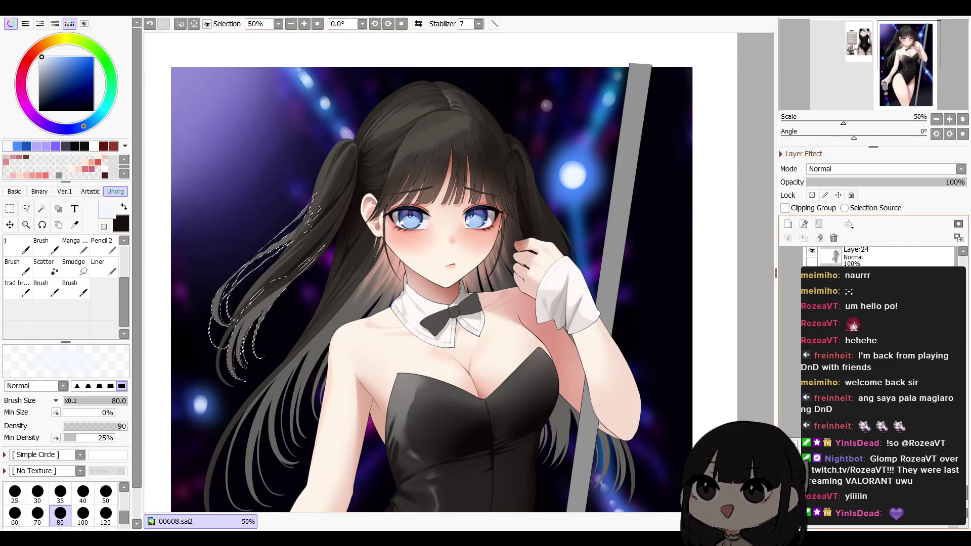
Choose a dark grey and add a new layer for recolouring the pole
click(837, 122)
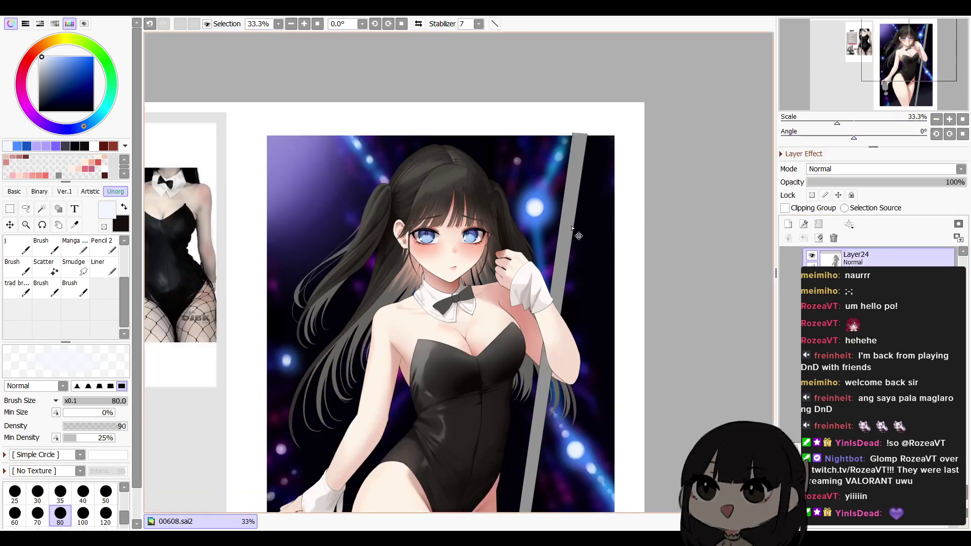
key(ctrl+minus)
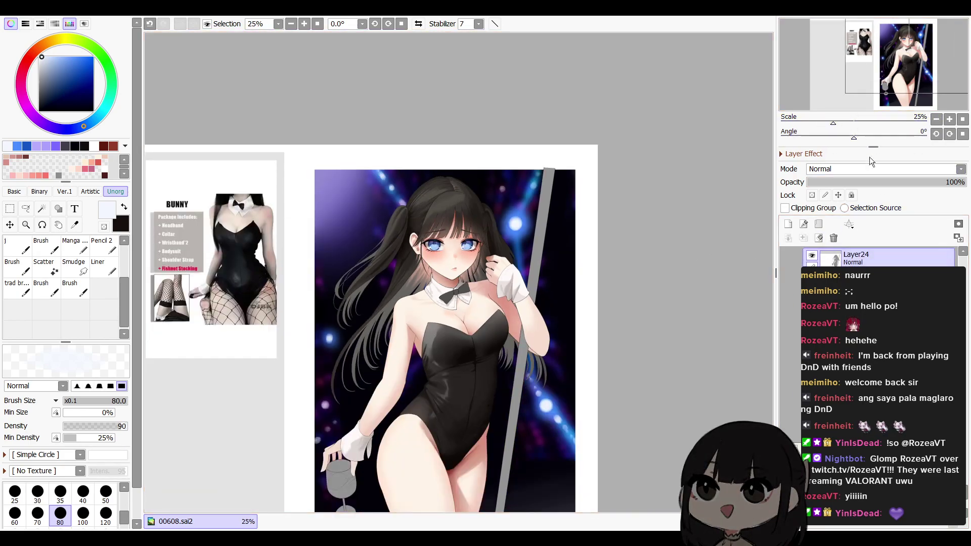
scroll(868, 258, up, 3)
click(818, 237)
key(w)
key(b)
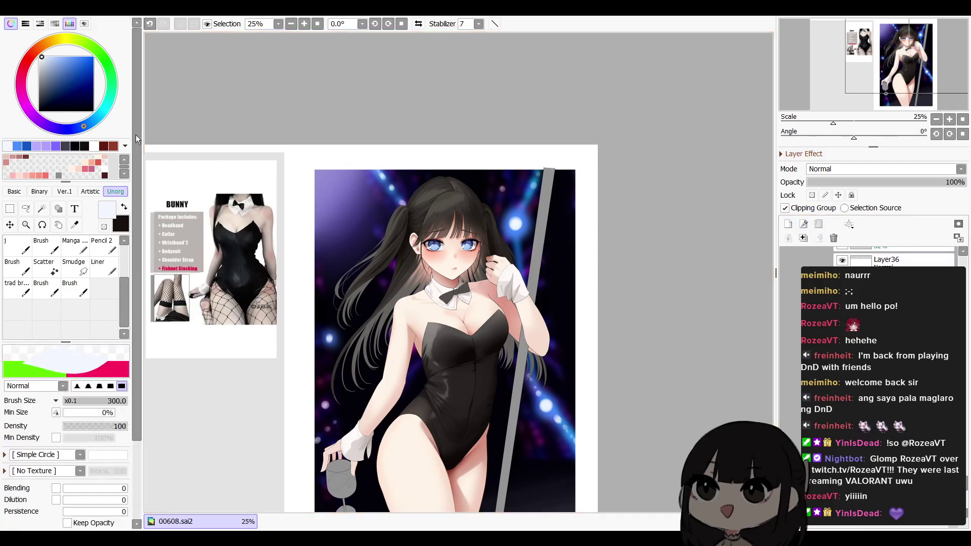
drag(40, 100, 38, 91)
key(a)
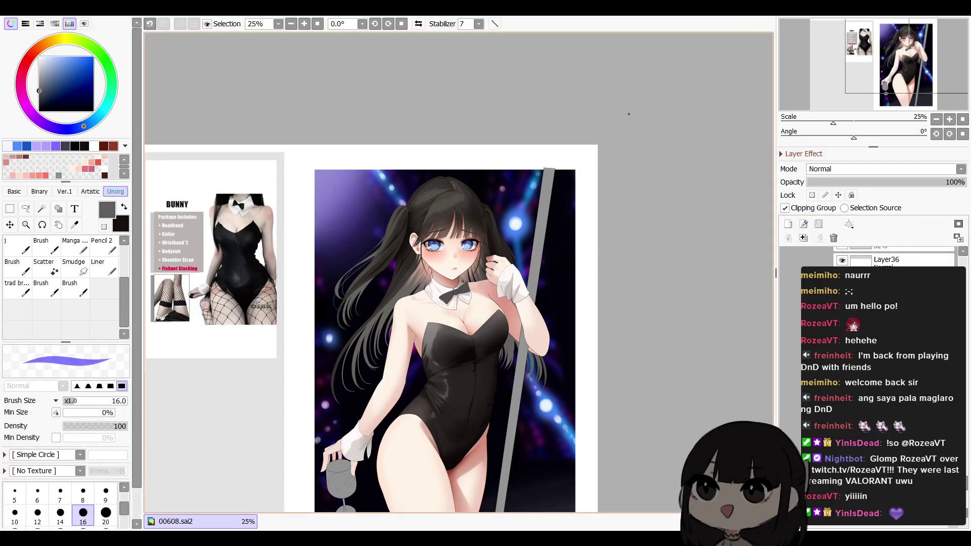
click(791, 226)
Select the visible parts of the pole with the Magic Wand, fill them with dark grey and clear the selection
key(w)
click(550, 172)
scroll(498, 444, down, 3)
key(n)
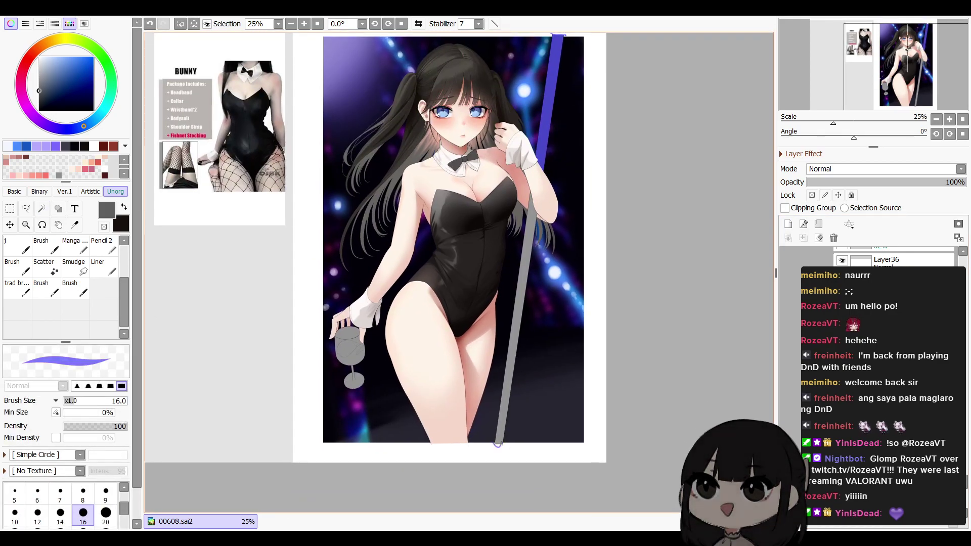
key(w)
click(506, 400)
key(g)
click(506, 398)
key(ctrl+d)
drag(553, 347, 533, 391)
Clip a new layer to the pole and shade its lower part dark slate at brush size 600, blended at size 400
key(n)
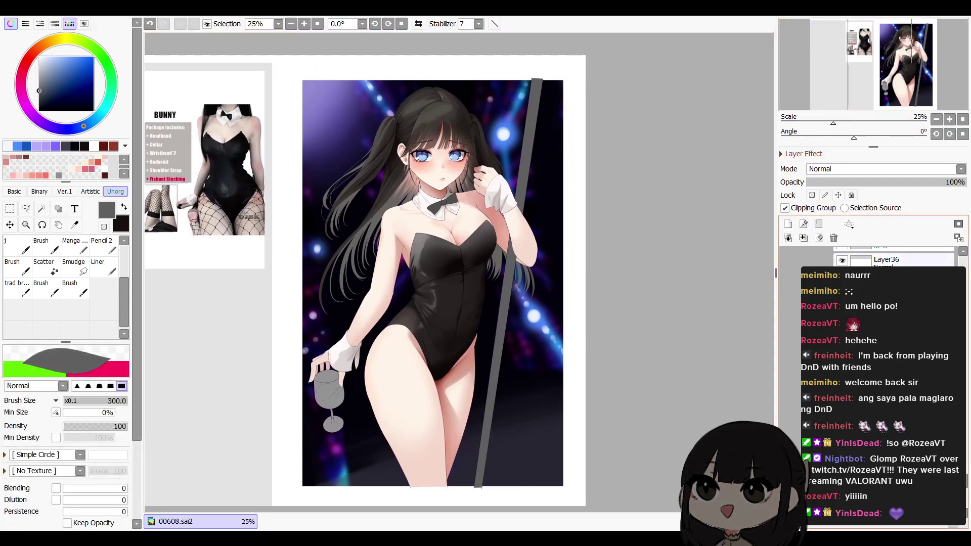
click(785, 208)
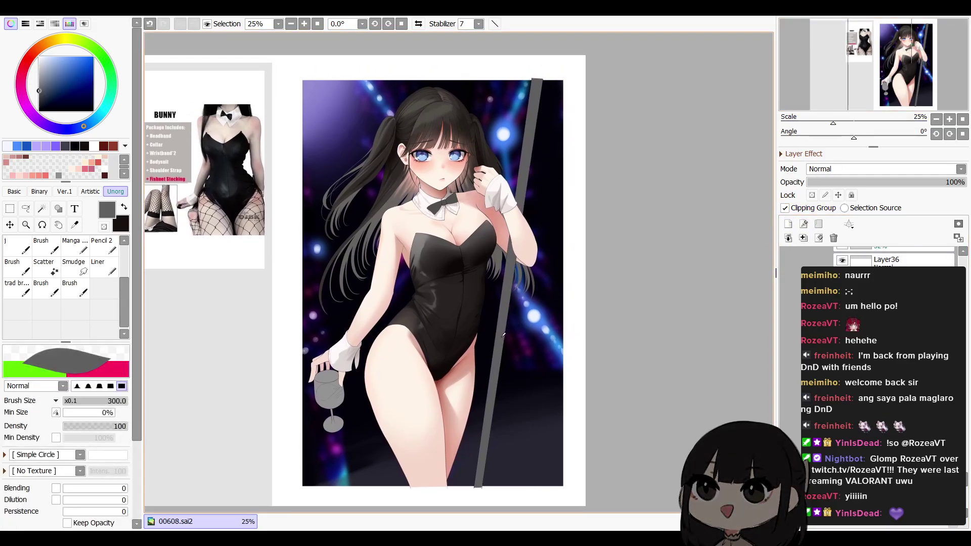
click(42, 100)
key(bracketright)
key(bracketright)
key(bracketright)
key(bracketright)
key(bracketright)
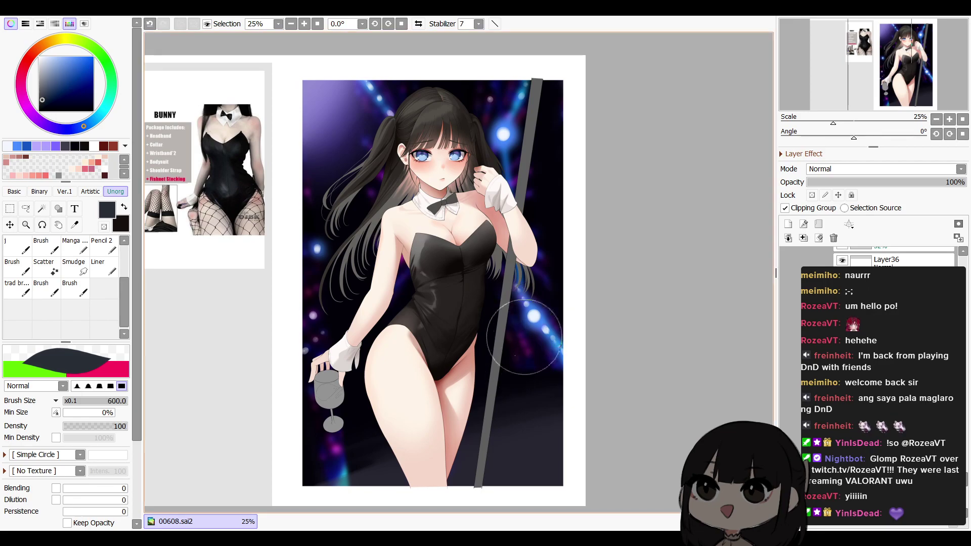
drag(526, 374, 490, 471)
key(v)
drag(498, 358, 512, 319)
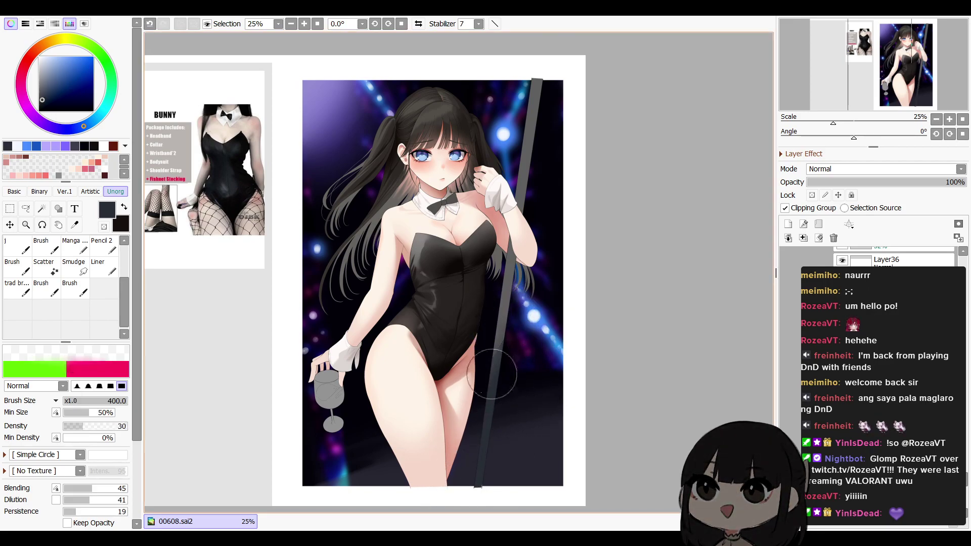
Shade the upper end of the pole with the same dark slate and blend it down towards the raised hand
key(b)
drag(520, 60, 531, 136)
key(v)
key(e)
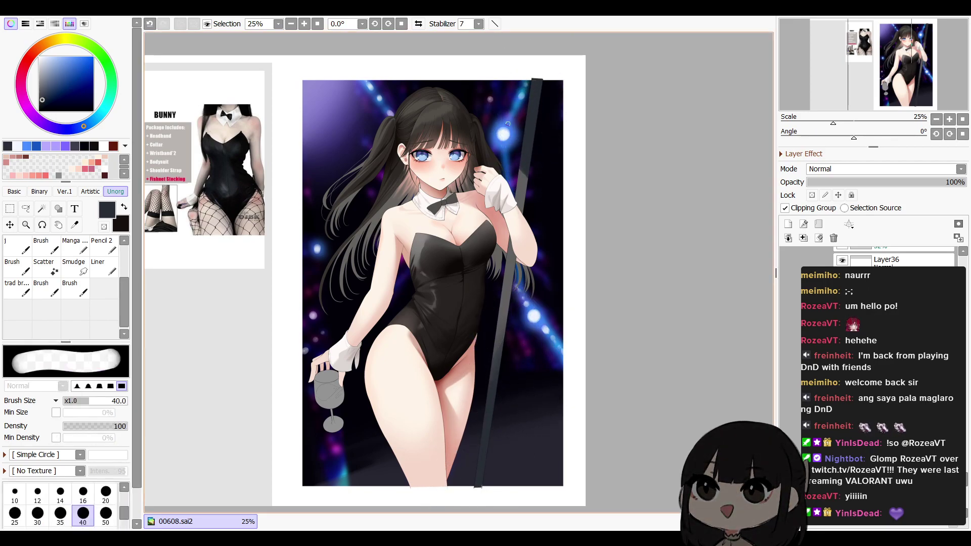
key(b)
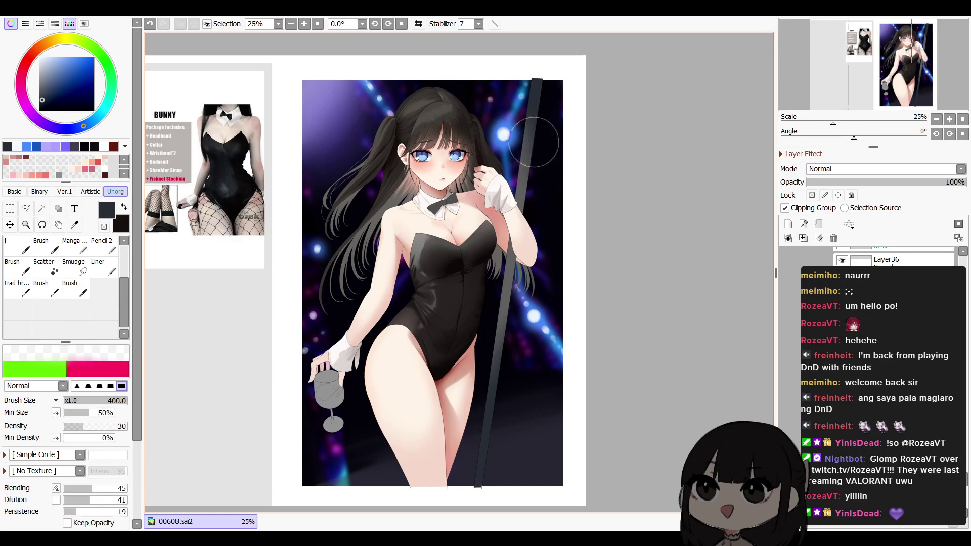
Darken the top of the pole with near-black navy at brush size 700, blend it at size 300, and set the layer's opacity to 67%
key(b)
key(])
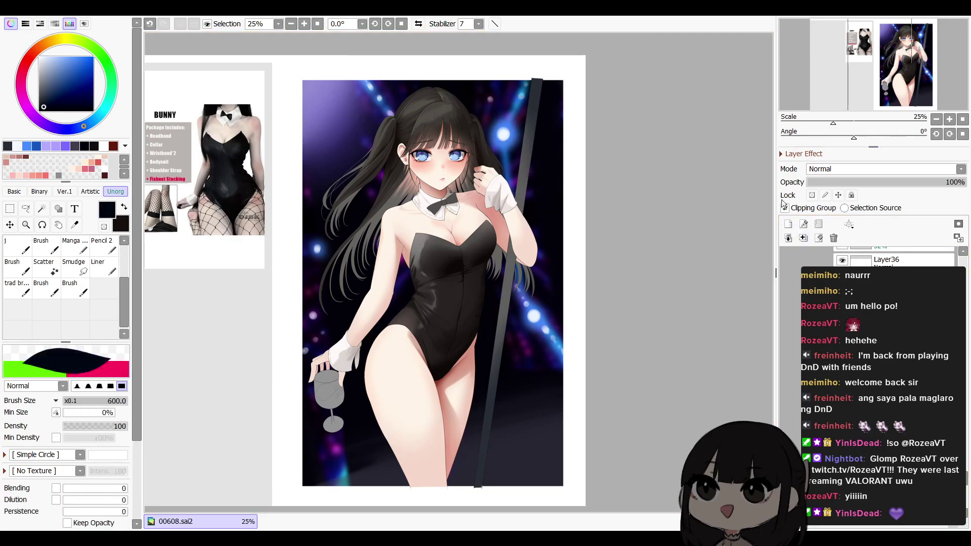
drag(536, 91, 549, 107)
key([)
key(bracketleft)
key(bracketleft)
key(bracketleft)
key(bracketleft)
key(bracketleft)
key(bracketleft)
key(bracketleft)
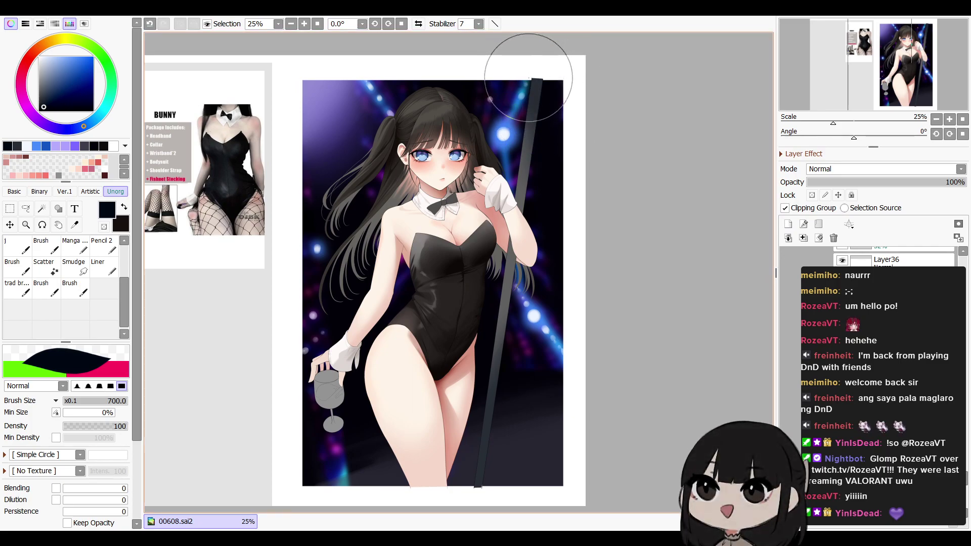
key(b)
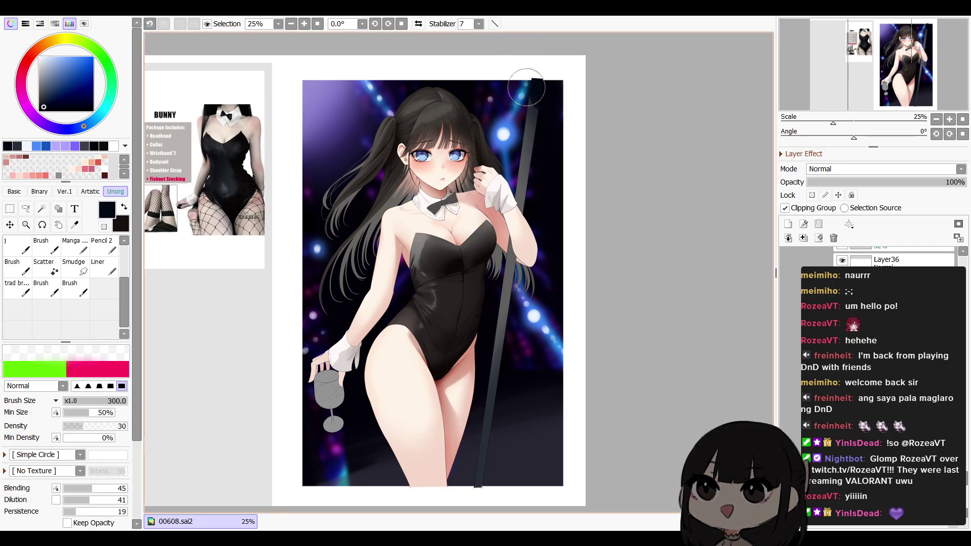
key(bracketleft)
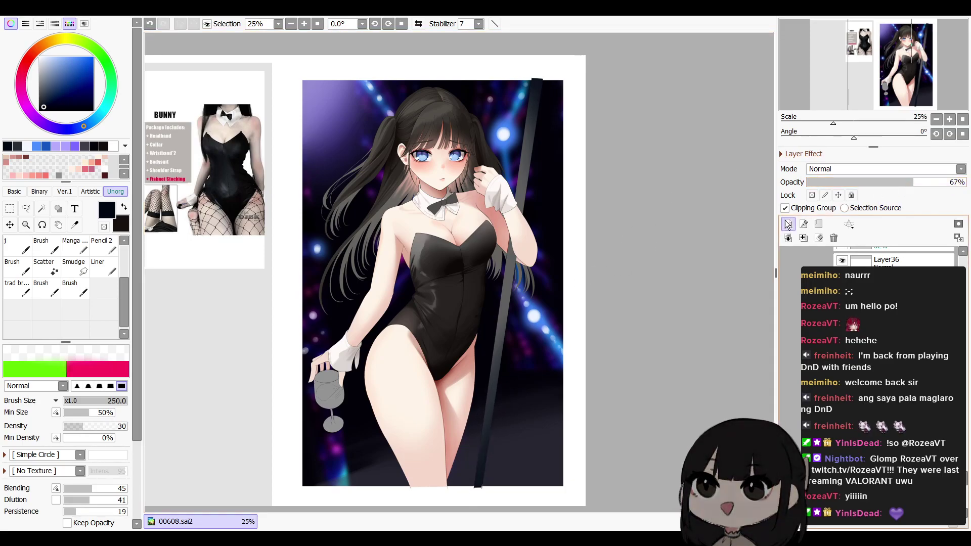
Paint a thin near-black navy stripe along the full length of the pole at brush size 25
key(n)
key(bracketleft)
key(bracketleft)
key(bracketleft)
key(bracketleft)
key(bracketleft)
key(bracketleft)
key(bracketleft)
key(bracketleft)
key(bracketleft)
key(bracketleft)
key(bracketleft)
key(bracketleft)
key(bracketleft)
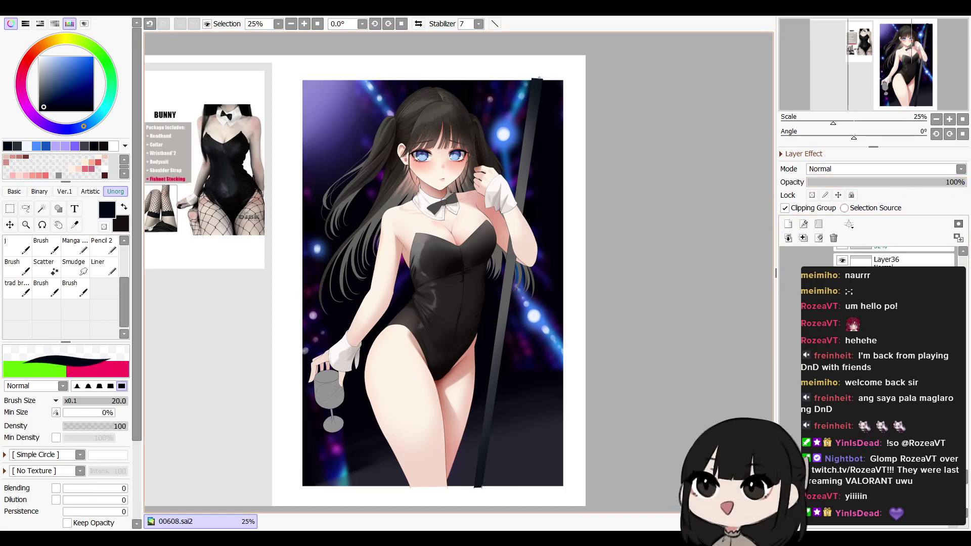
drag(538, 103, 479, 495)
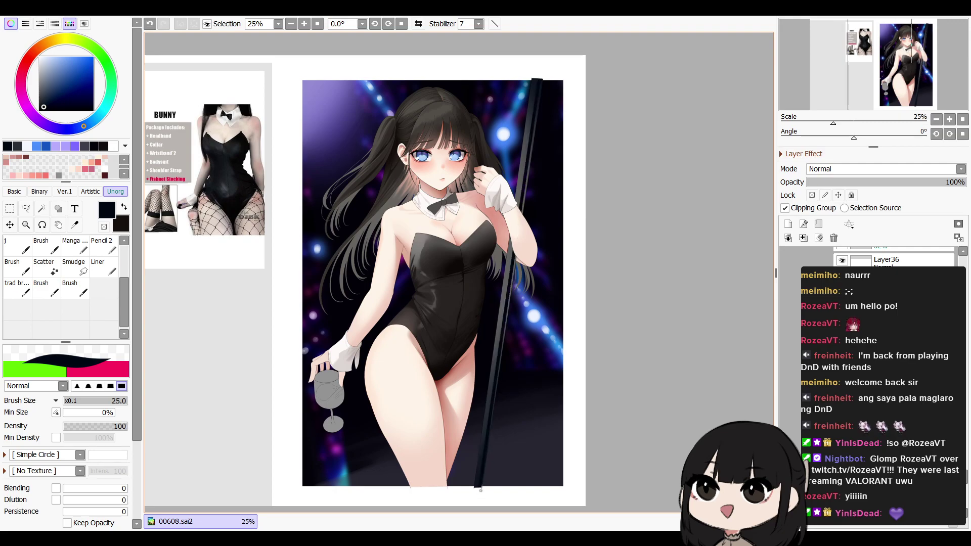
Soften the near-black stripe on the pole with the blending brush at size 70, finishing with its layer at 100% opacity
click(888, 182)
key(b)
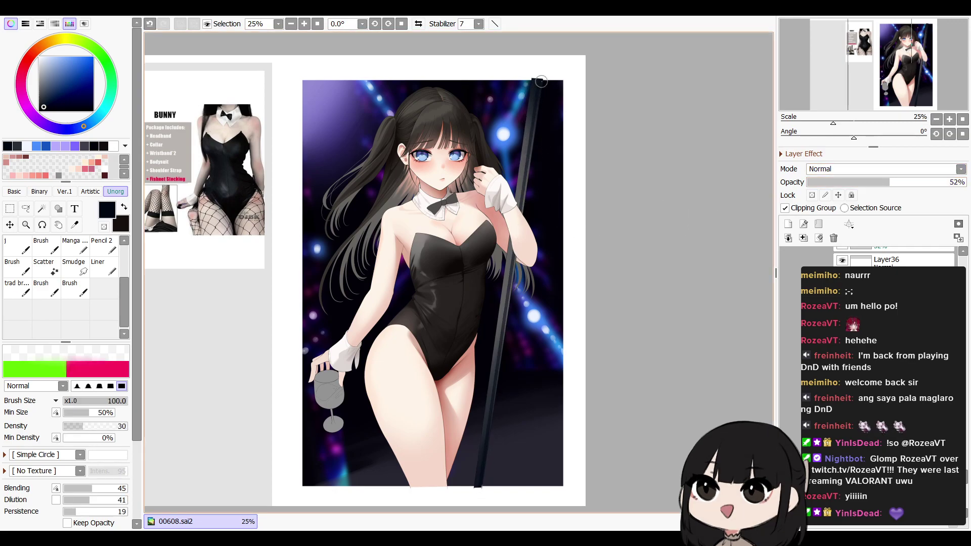
key(bracketleft)
key(bracketleft)
key(bracketleft)
key(bracketleft)
key(bracketleft)
key(h)
key(h)
drag(935, 182, 967, 182)
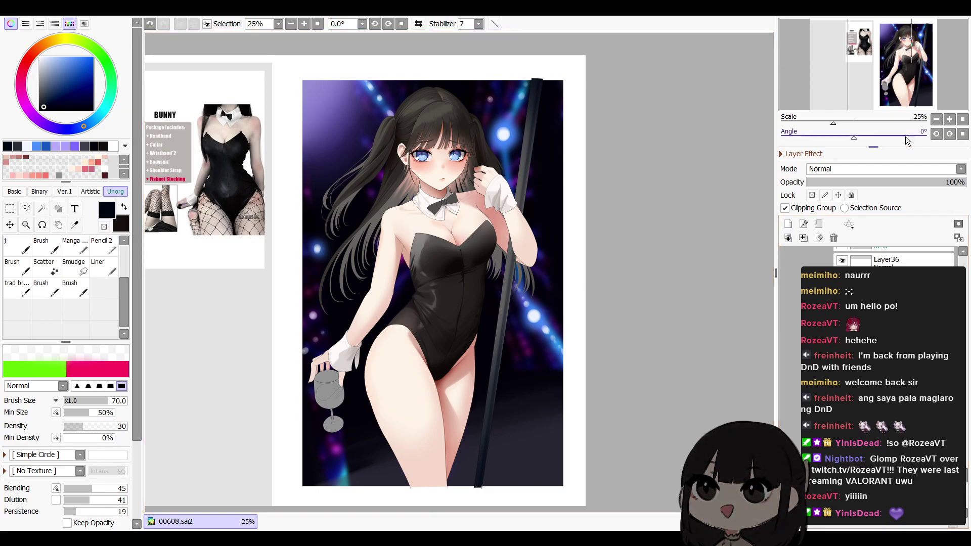
Paint a pale cream reflection on the pole beside the raised hand and cuff at brush size 100
click(949, 120)
drag(612, 268, 602, 298)
key(e)
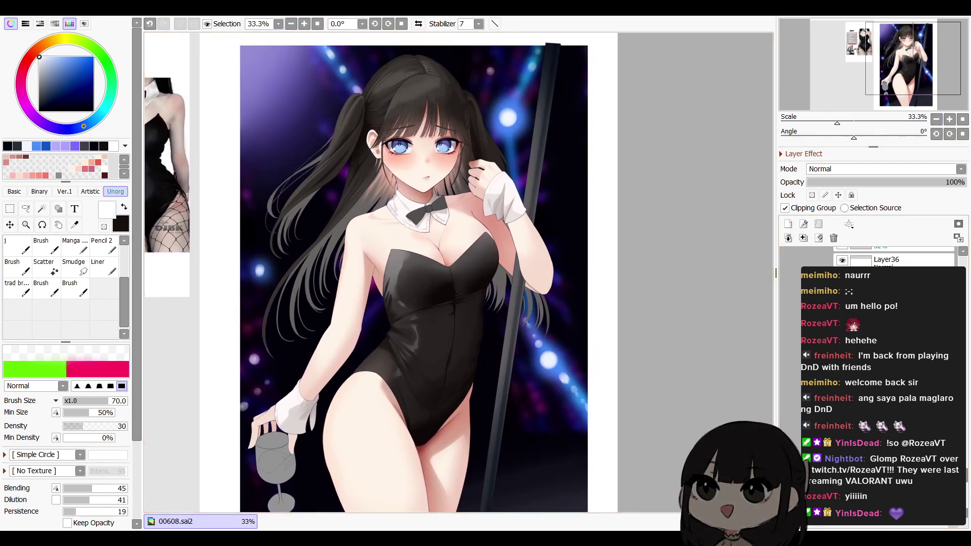
alt+click(527, 226)
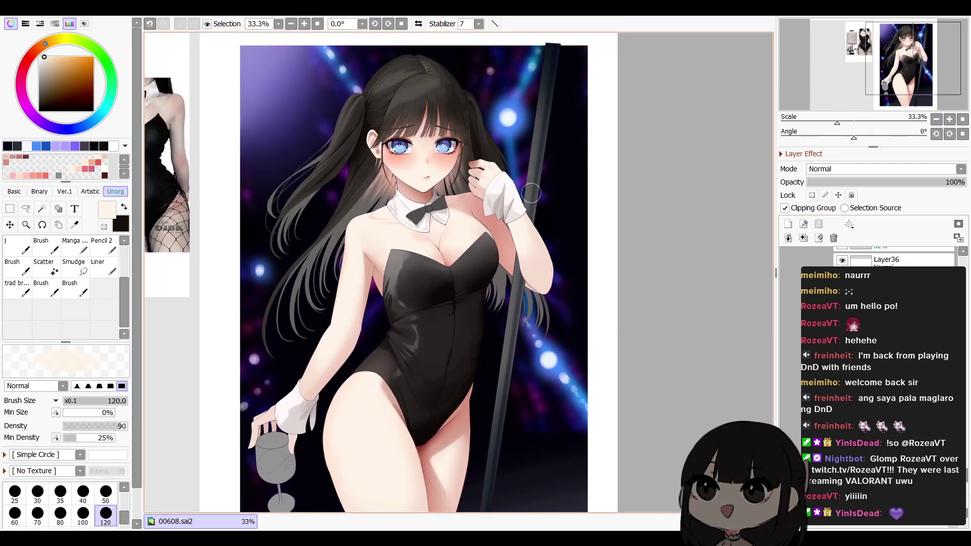
key(bracketleft)
drag(523, 227, 531, 134)
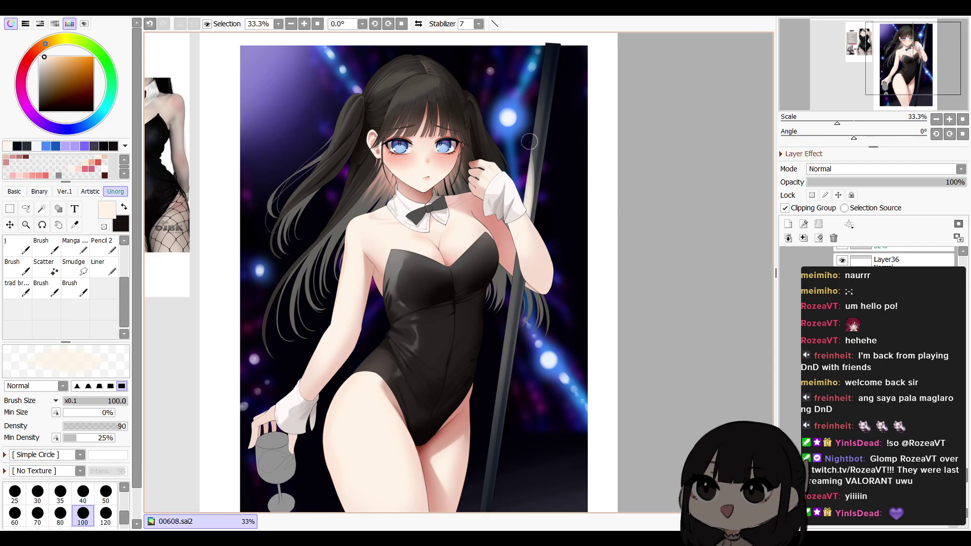
Paint skin-pink and near-black reflections down the pole below the arm at brush size 80, blending them at size 60
key(bracketleft)
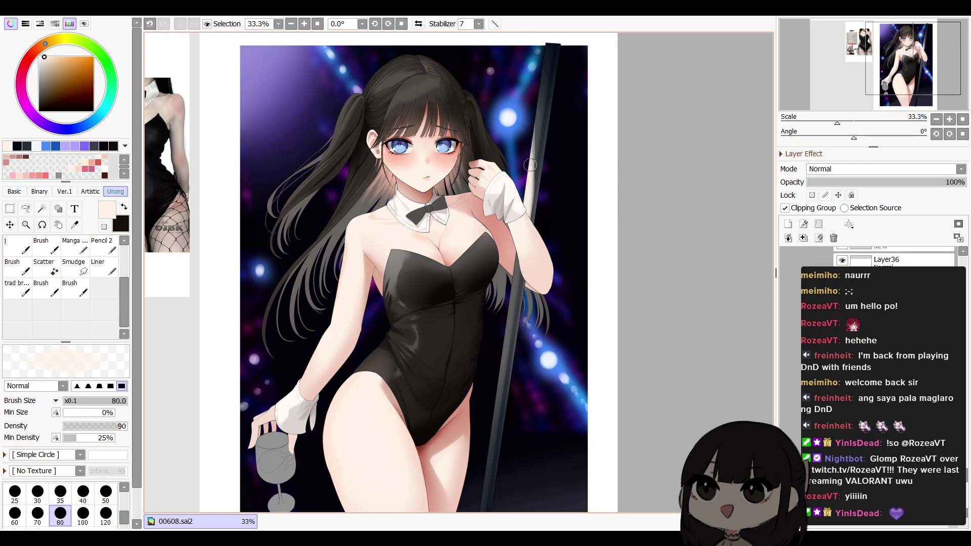
alt+click(511, 246)
drag(495, 375, 516, 253)
alt+click(472, 409)
mouse_move(485, 452)
mouse_down()
mouse_move(496, 375)
mouse_move(483, 476)
mouse_up()
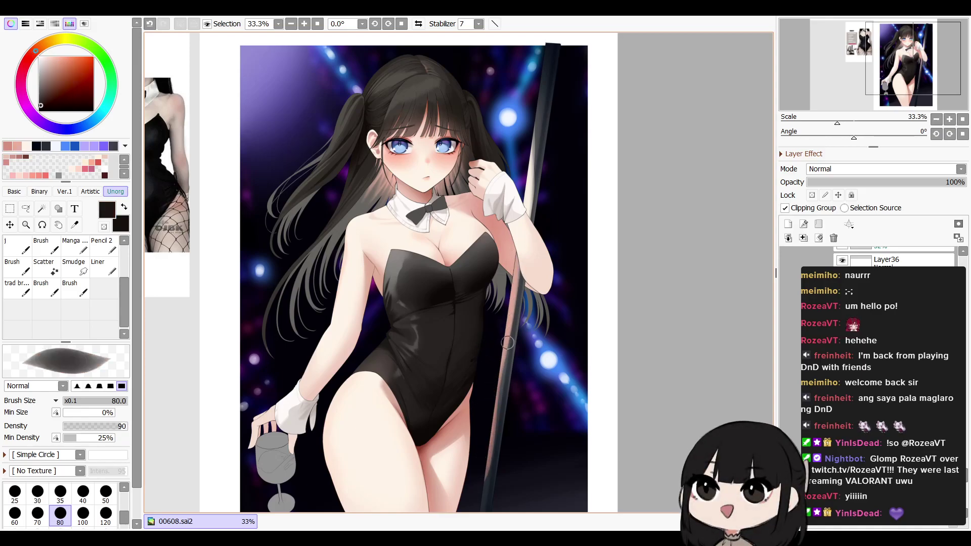
drag(507, 372, 511, 296)
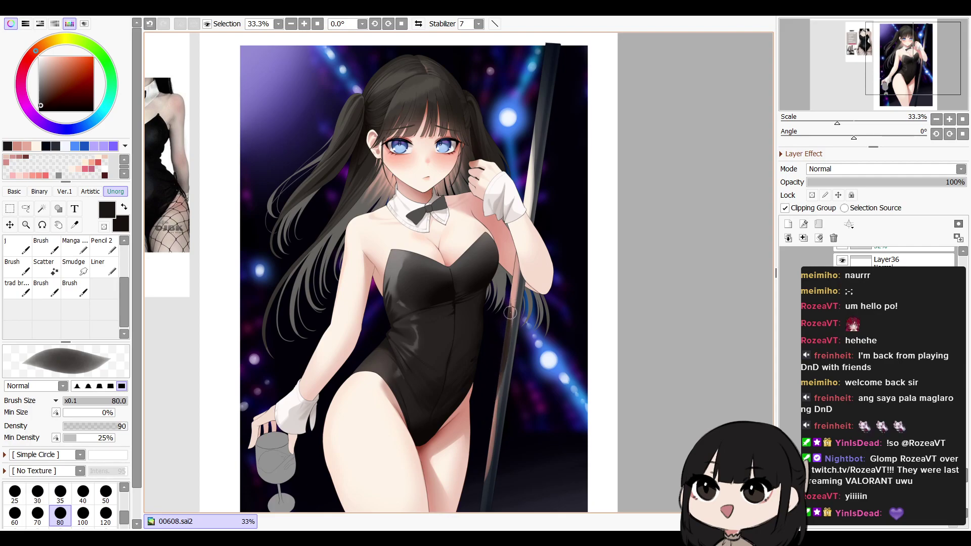
key(c)
Add a light pink reflection sampled from the thigh to the lower pole and blend it at brush size 80
drag(535, 280, 541, 194)
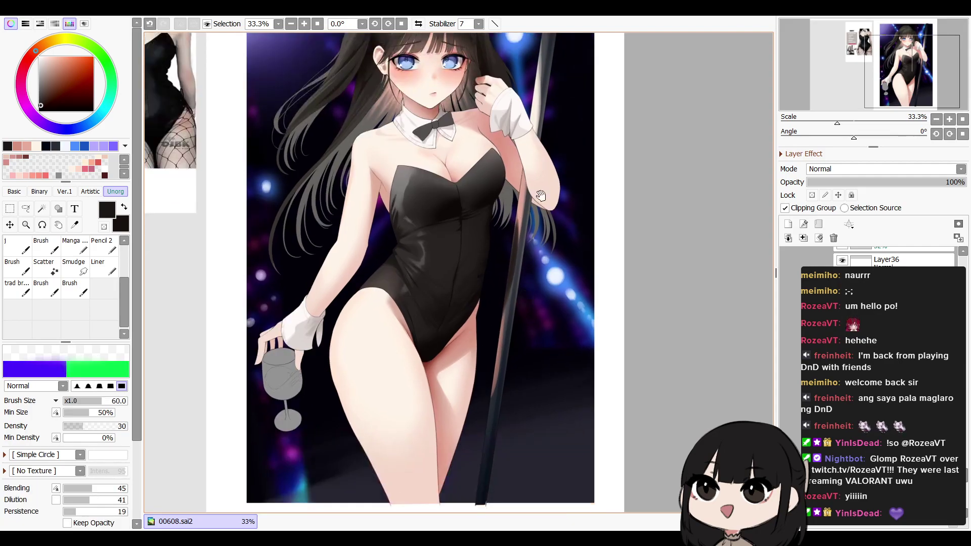
key(b)
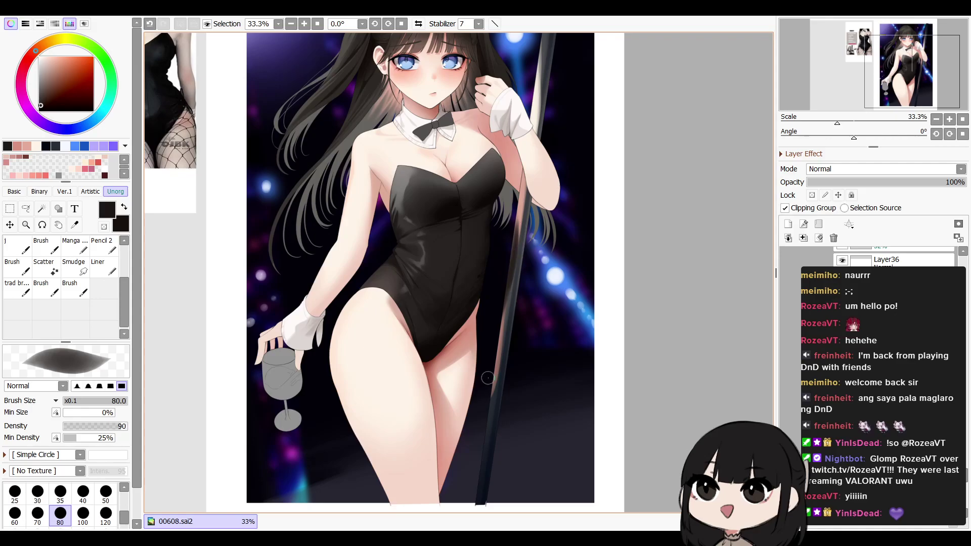
alt+click(470, 384)
key(b)
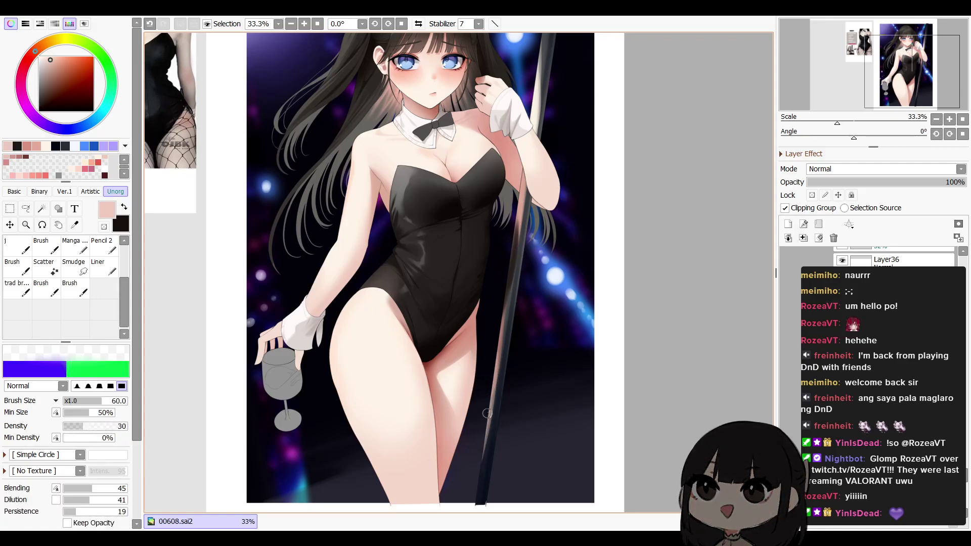
key(])
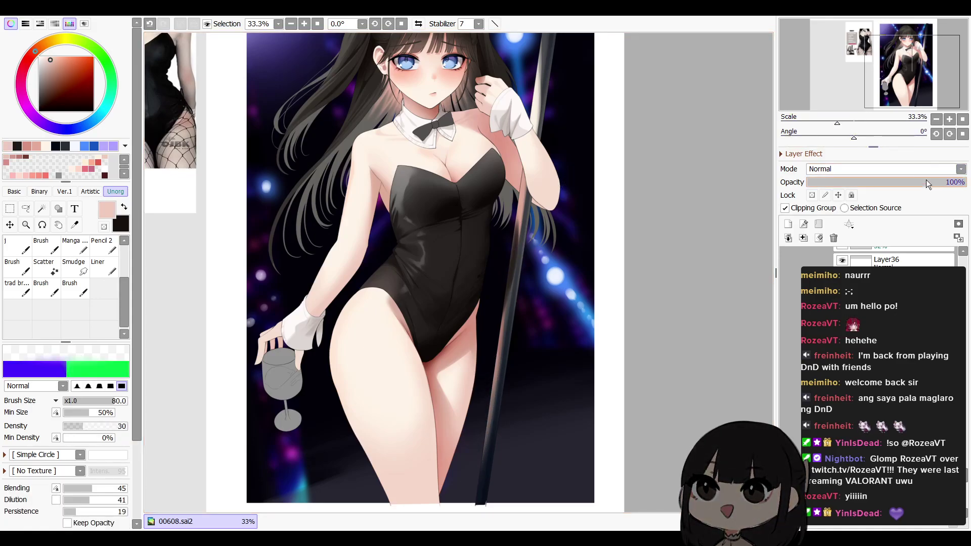
Set the reflection layer's opacity to 83%, checking the picture in a mirrored view
click(937, 119)
key(h)
click(914, 184)
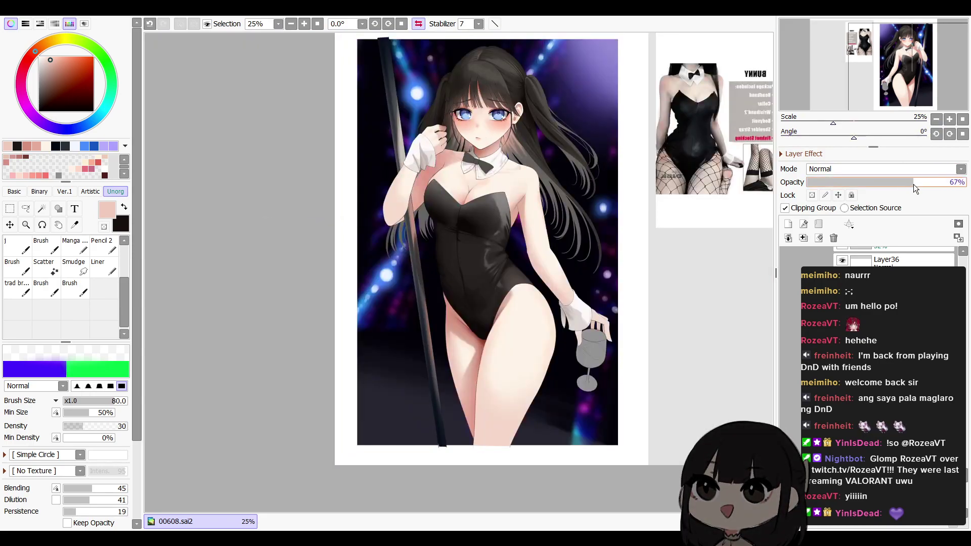
drag(932, 186, 939, 185)
key(h)
drag(700, 274, 702, 302)
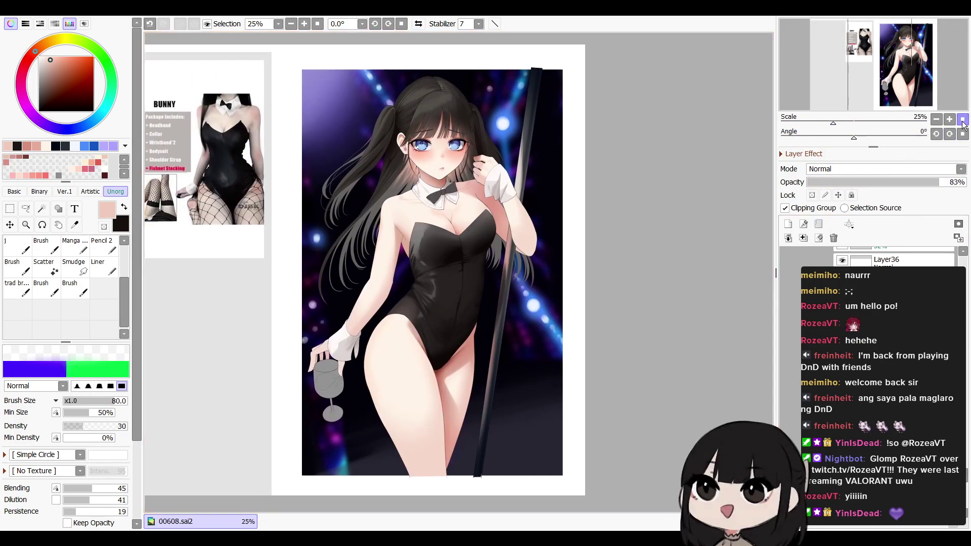
Touch up the pole reflection beside the cuff with sampled beige and pink at brush size 70, blending at size 80
click(950, 120)
click(949, 120)
drag(615, 82, 579, 240)
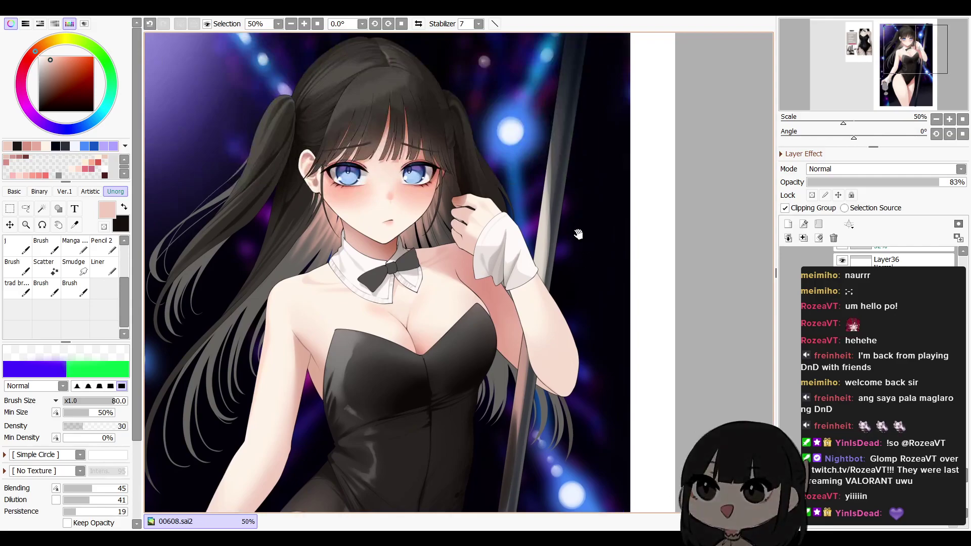
key(e)
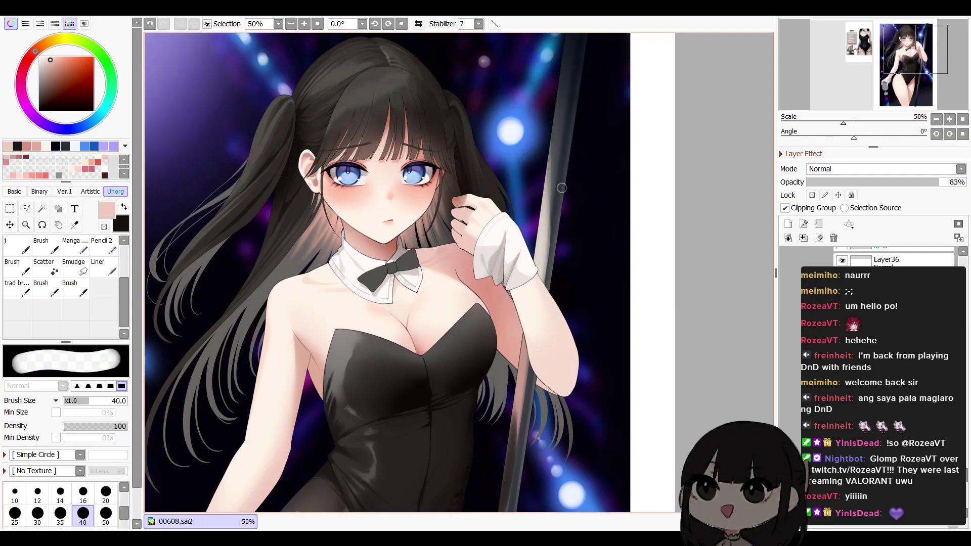
alt+click(546, 259)
key(b)
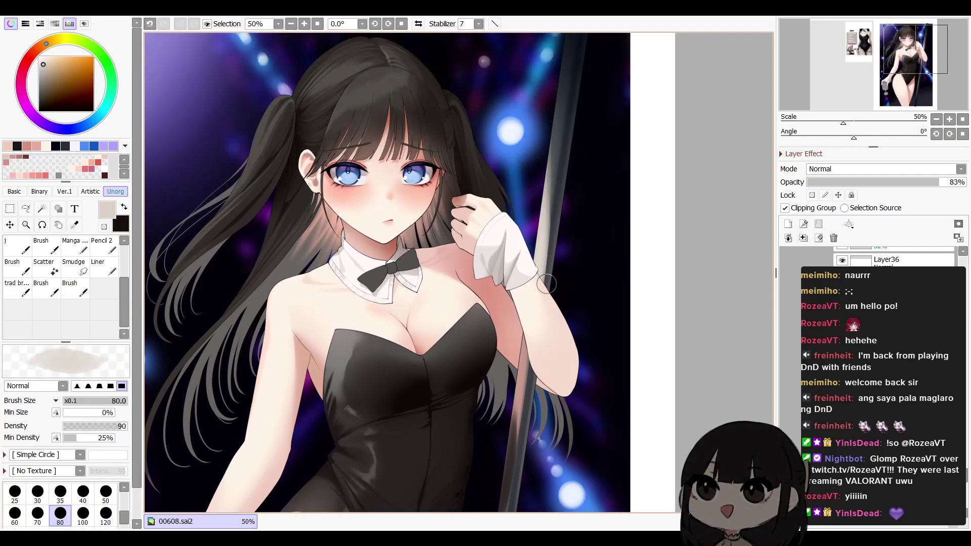
alt+click(539, 277)
key(bracketleft)
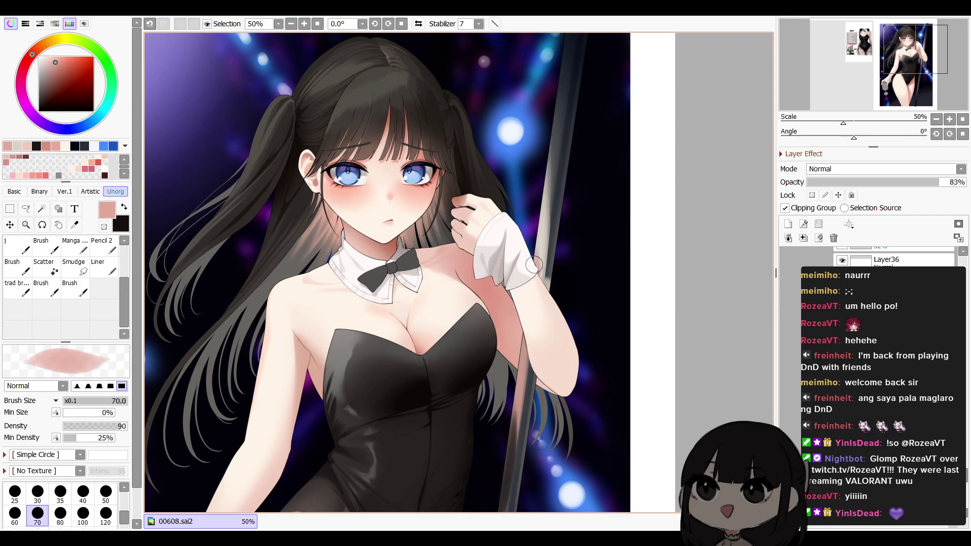
key(c)
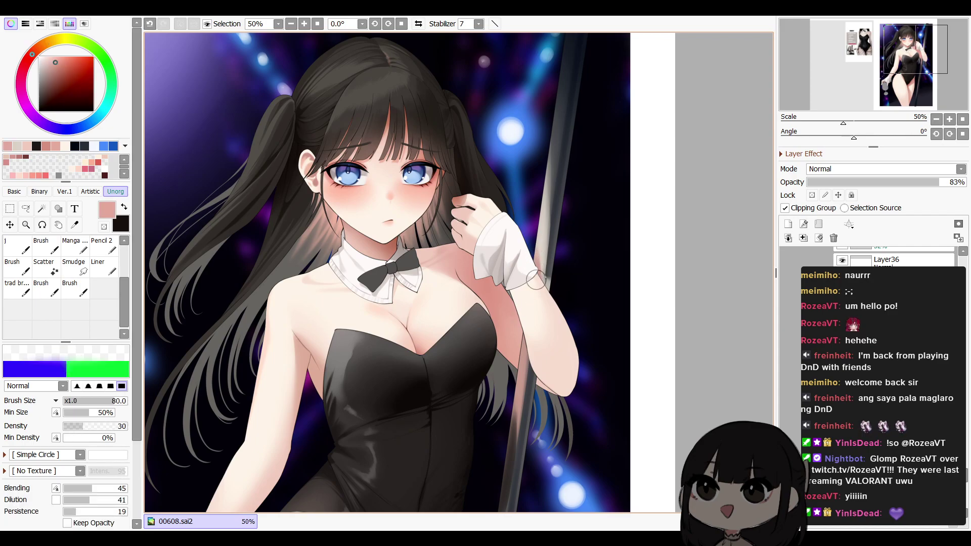
click(936, 120)
key(h)
key(h)
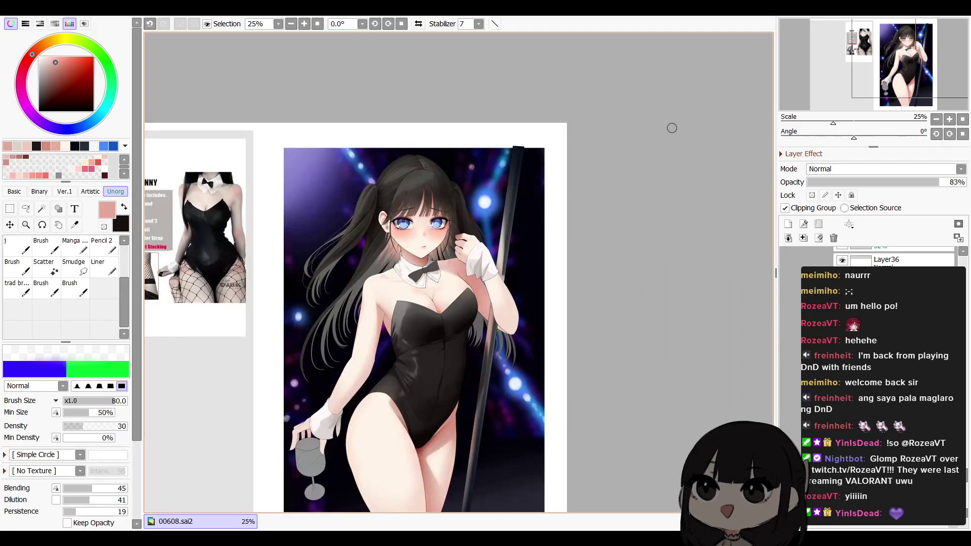
Add a new clipped layer and paint a white highlight down the upper part of the pole at brush size 70
mouse_move(591, 272)
mouse_down()
mouse_move(585, 291)
mouse_move(596, 275)
mouse_up()
click(788, 224)
click(39, 56)
key(n)
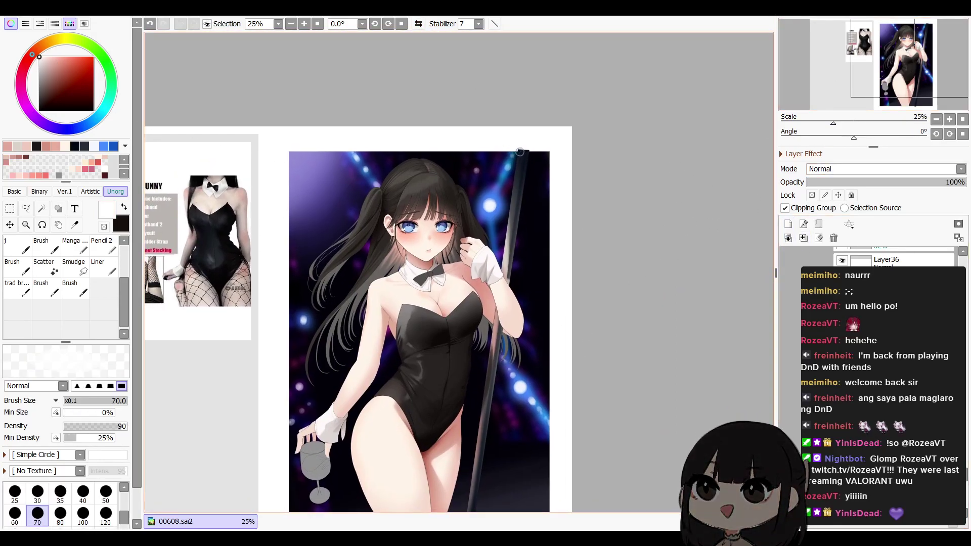
drag(521, 152, 513, 213)
drag(521, 152, 511, 234)
Trim the white pole highlight with the eraser at size 40, blend it at size 80, and lower its layer opacity
key(c)
key(e)
drag(516, 196, 508, 241)
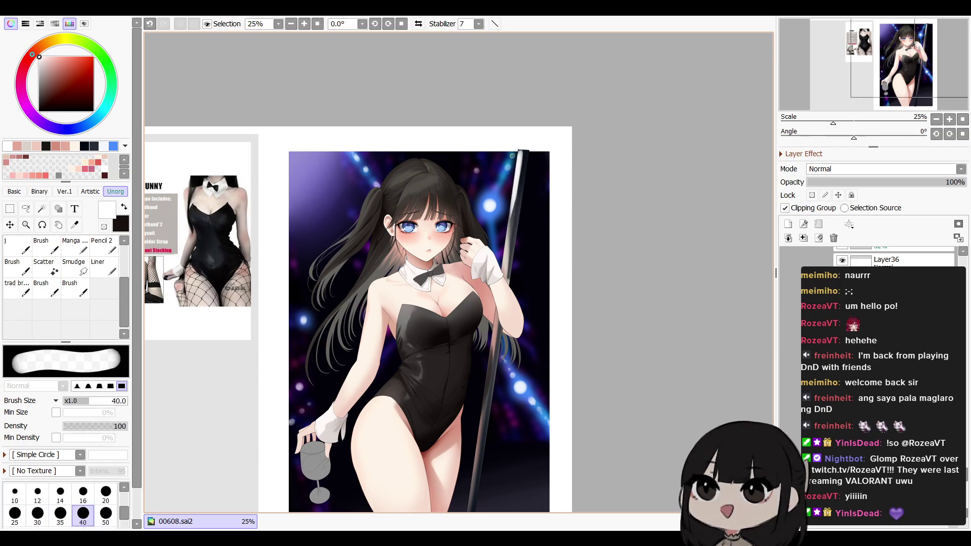
key(e)
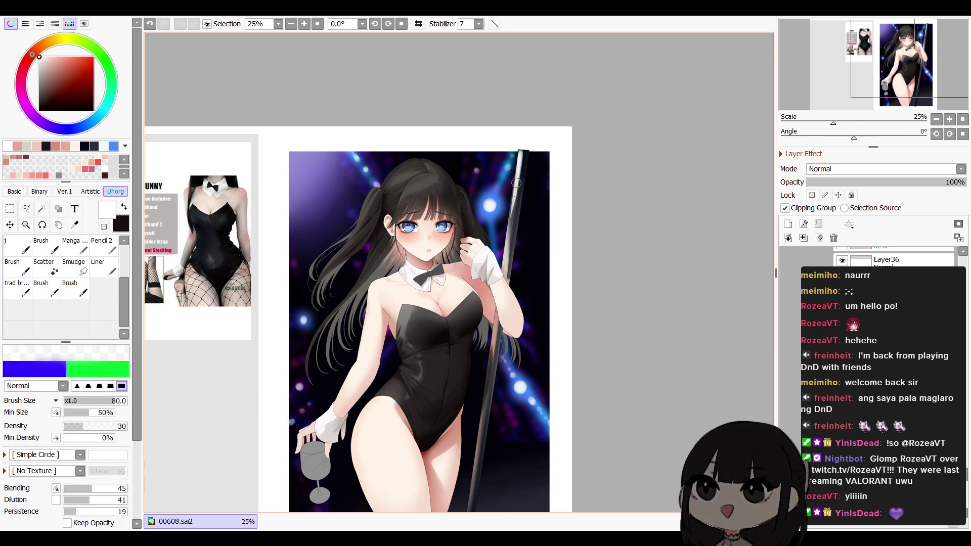
click(894, 182)
key(h)
key(h)
On another new clipped layer, draw a straight white edge highlight along the pole's full length at brush size 50
click(788, 224)
key(n)
key(bracketleft)
key(bracketleft)
click(530, 151)
drag(501, 354, 519, 261)
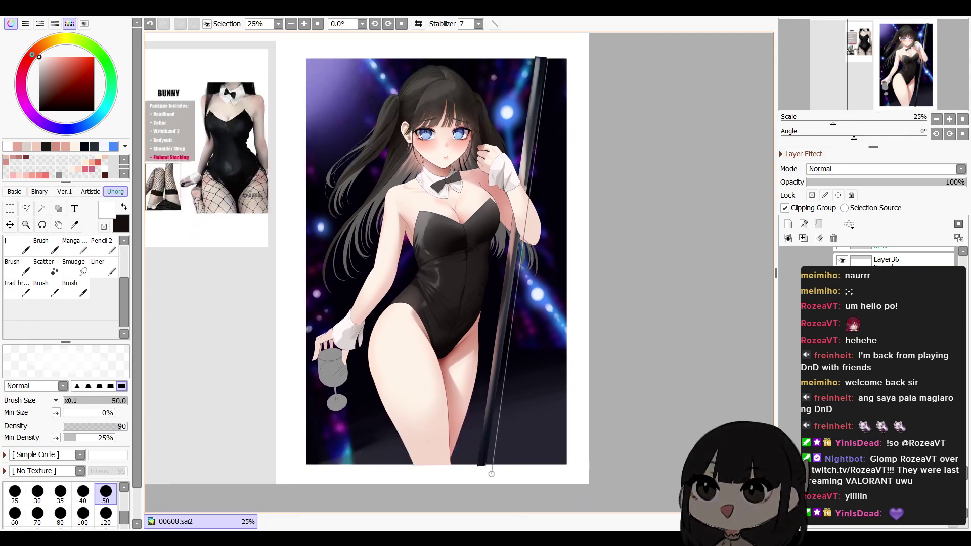
shift+click(488, 468)
Set the edge highlight layer's opacity to 38% and check the pole in a mirrored view
click(877, 183)
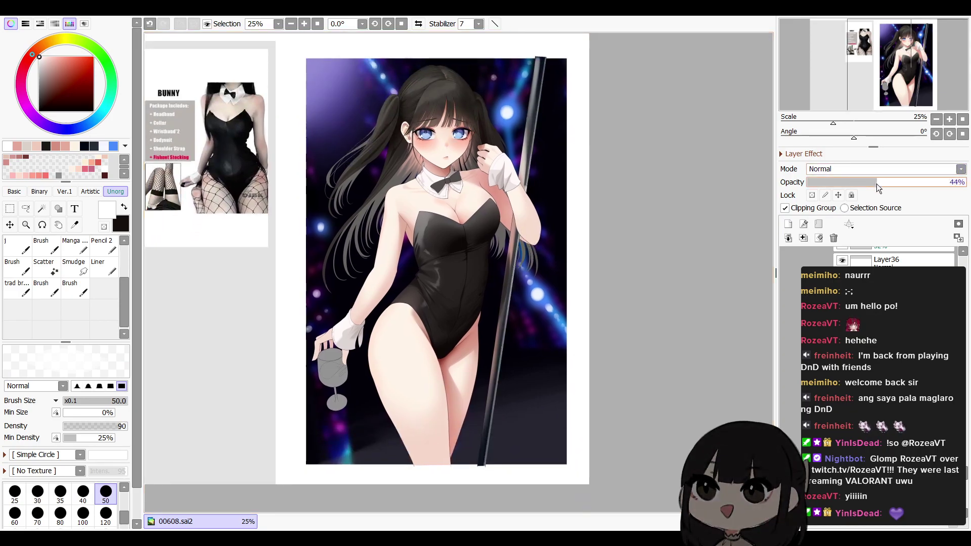
key(h)
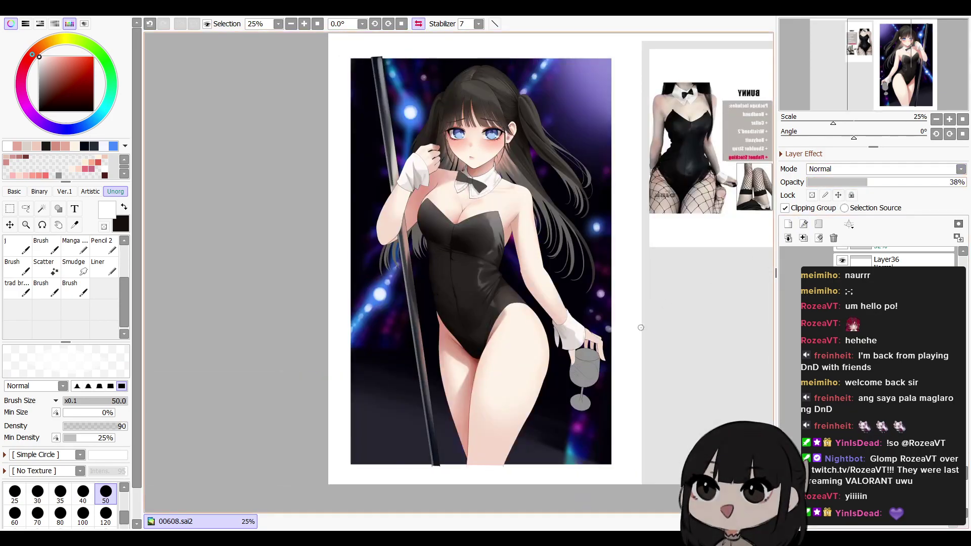
key(h)
drag(527, 313, 525, 324)
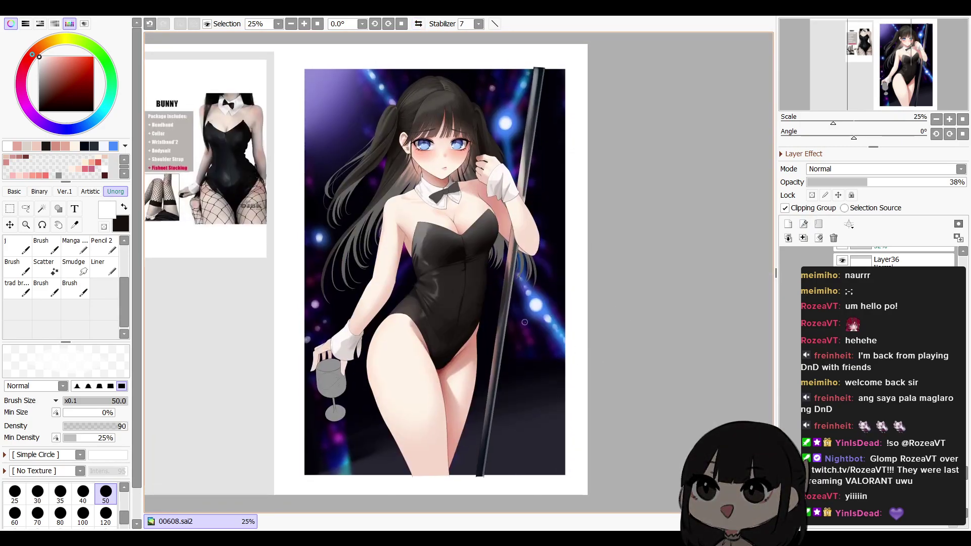
Add a new layer behind the figure and outline a wedge-shaped platform beside the thighs with straight white lines at brush size 50
ctrl+shift+click(538, 385)
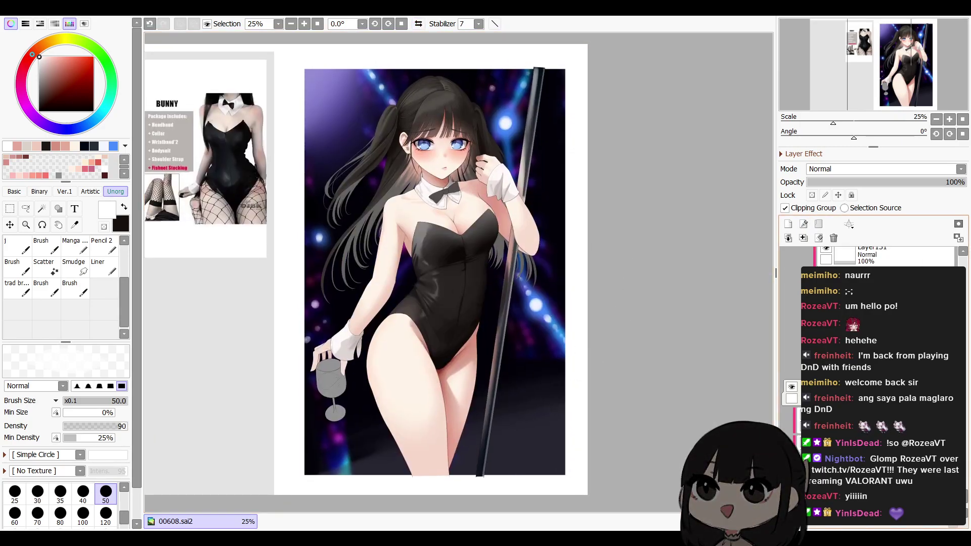
click(788, 225)
alt+click(510, 268)
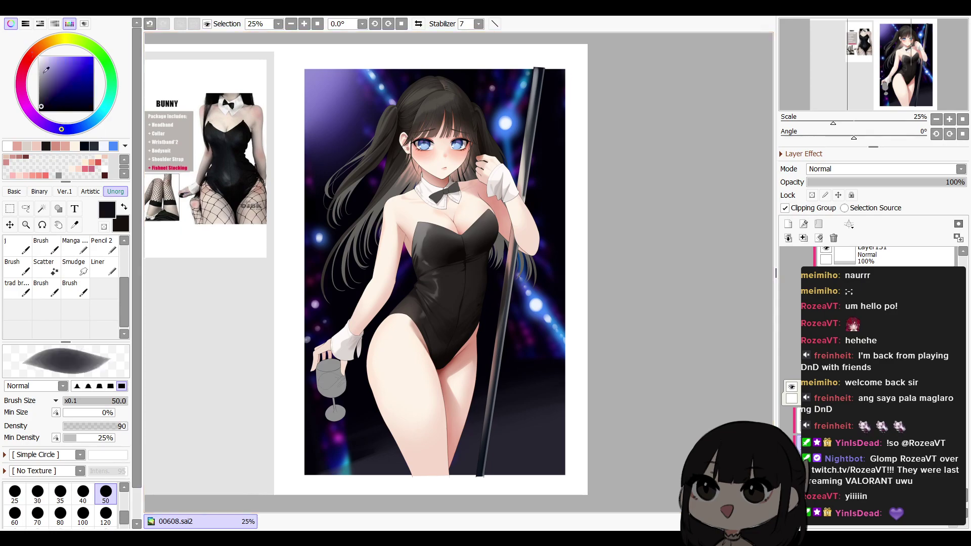
drag(44, 64, 30, 34)
drag(549, 394, 611, 349)
key(bracketright)
key(bracketright)
key(bracketright)
drag(545, 328, 661, 304)
key(bracketleft)
key(bracketleft)
key(bracketleft)
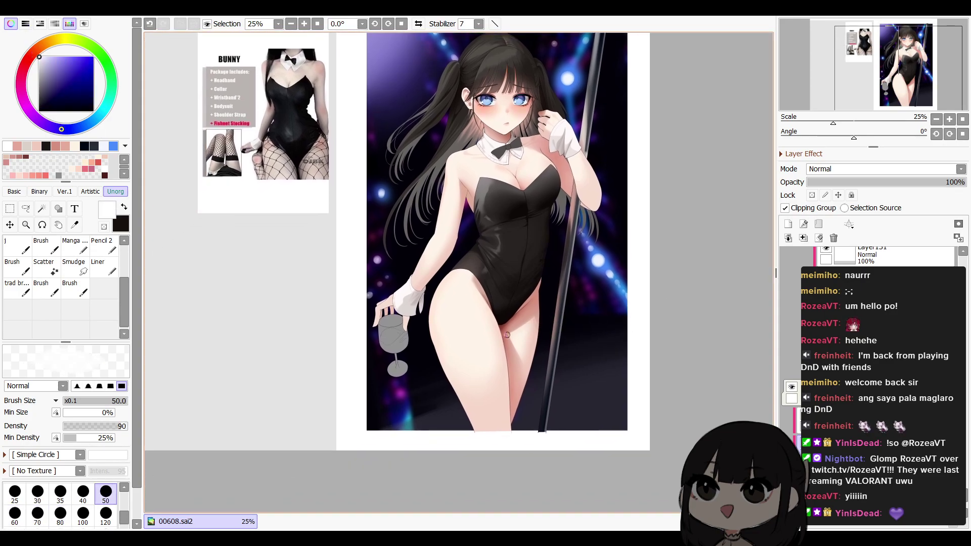
shift+click(523, 327)
shift+click(646, 371)
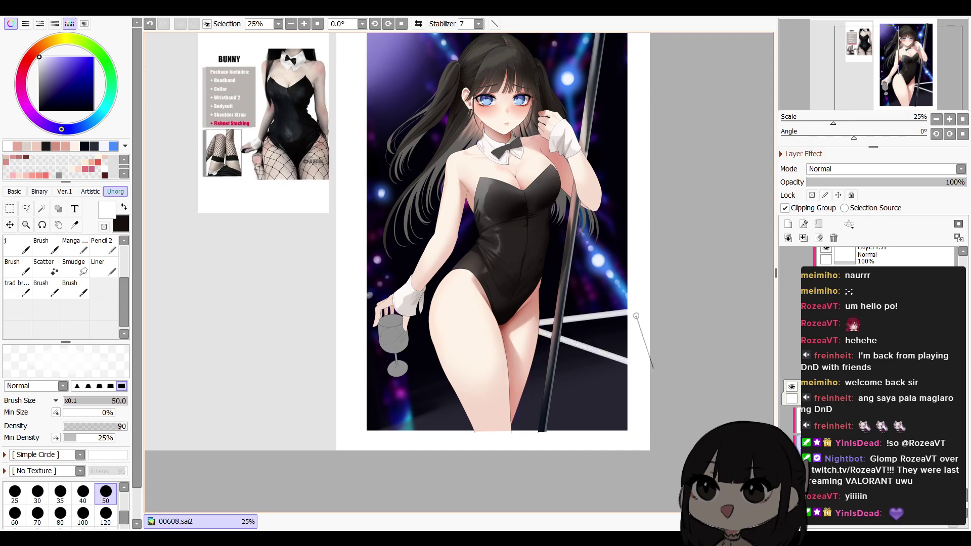
shift+click(637, 314)
Fill the outlined platform wedge with white and set its layer's opacity to 32%
key(g)
click(616, 336)
click(886, 182)
key(b)
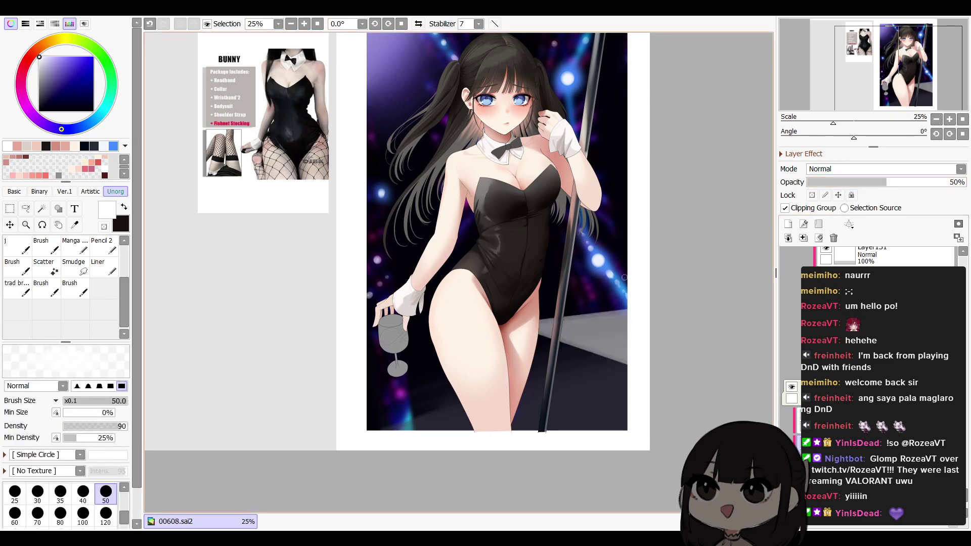
key(bracketright)
drag(860, 182, 828, 185)
drag(855, 183, 857, 182)
Soften the platform wedge's white fill beside the thighs with the blending brush at size 300
key(c)
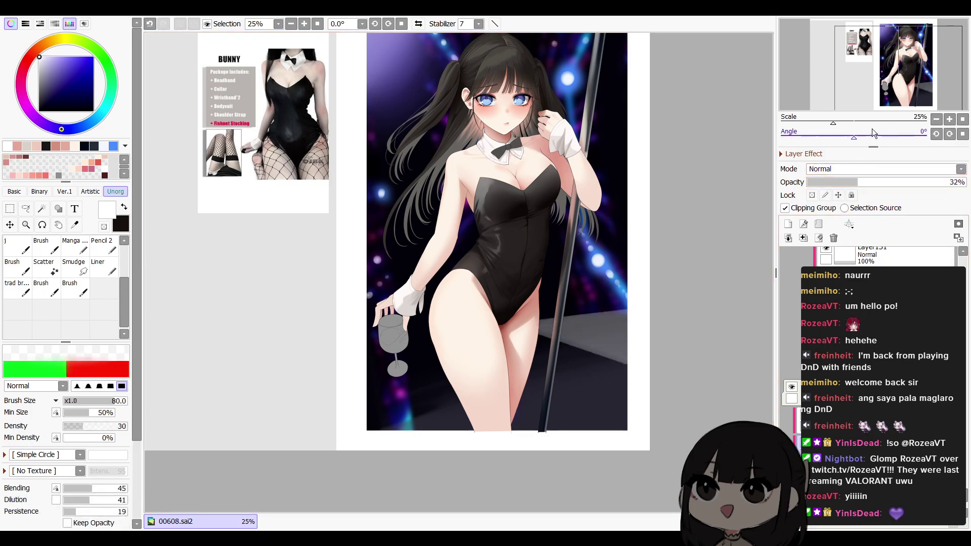
click(839, 136)
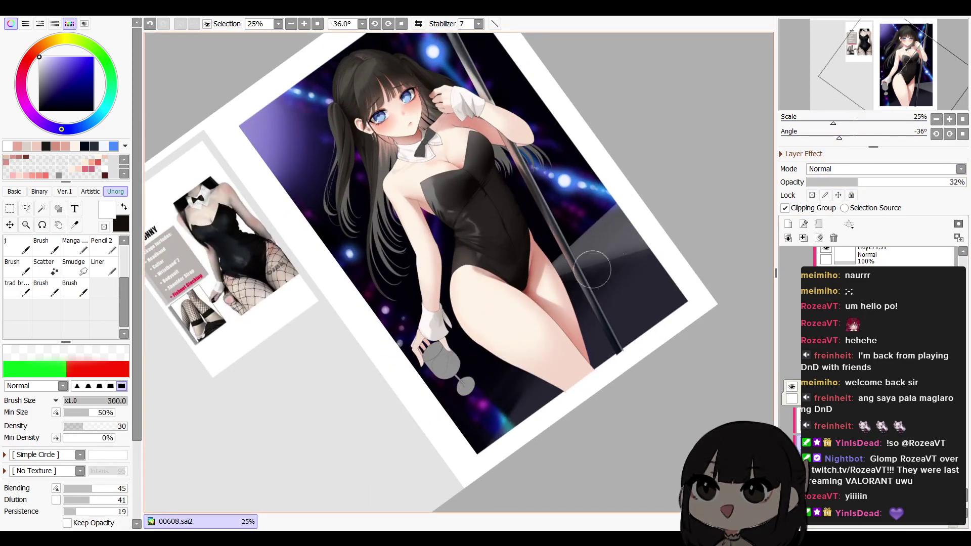
drag(651, 275, 648, 340)
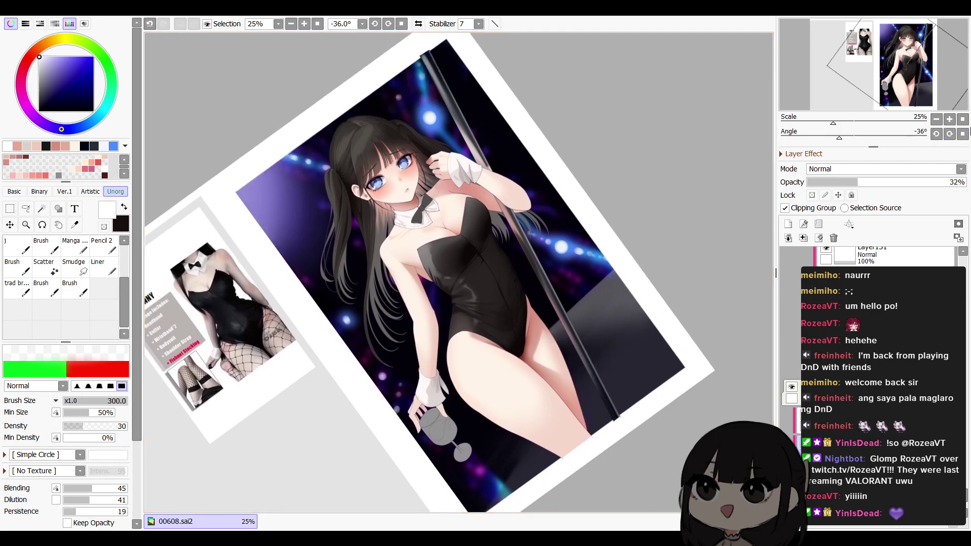
Set the platform layer's opacity to 18% and check the composition in a mirrored view
click(962, 134)
key(h)
drag(542, 409, 572, 441)
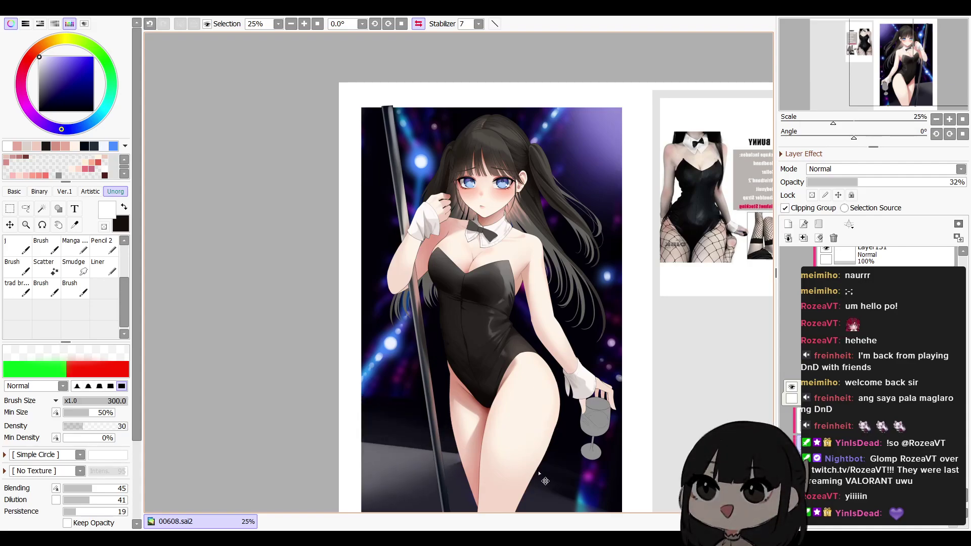
click(836, 182)
key(Insert)
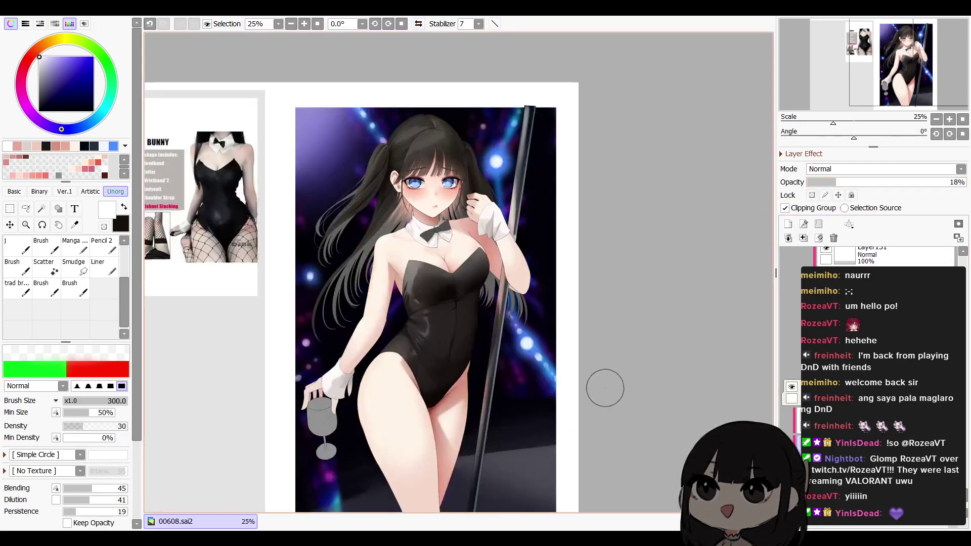
Retouch the platform's edges behind the pole at brush size 60, then blend them with the soft brush at size 350
drag(605, 390, 626, 316)
key(e)
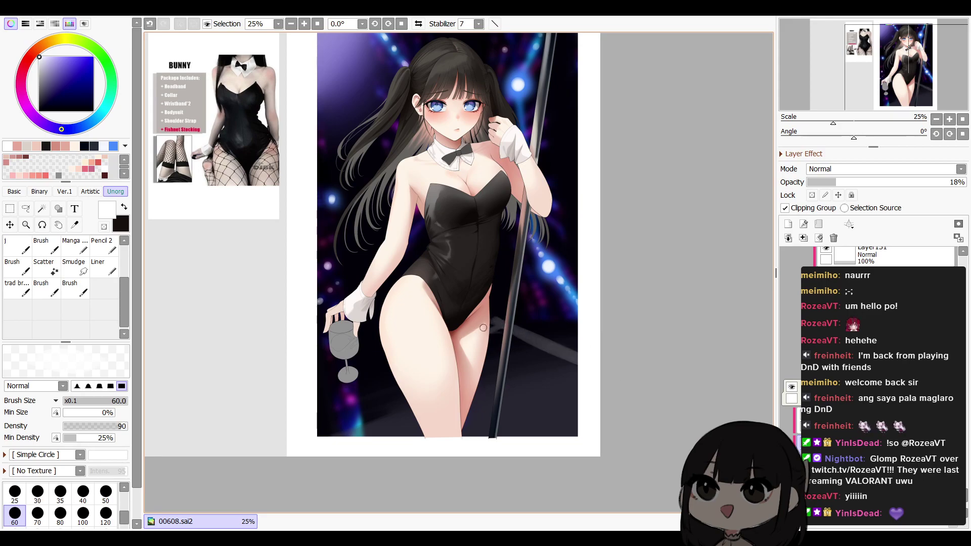
key(b)
mouse_move(557, 372)
mouse_down()
mouse_move(498, 359)
mouse_move(583, 382)
mouse_move(515, 353)
mouse_up()
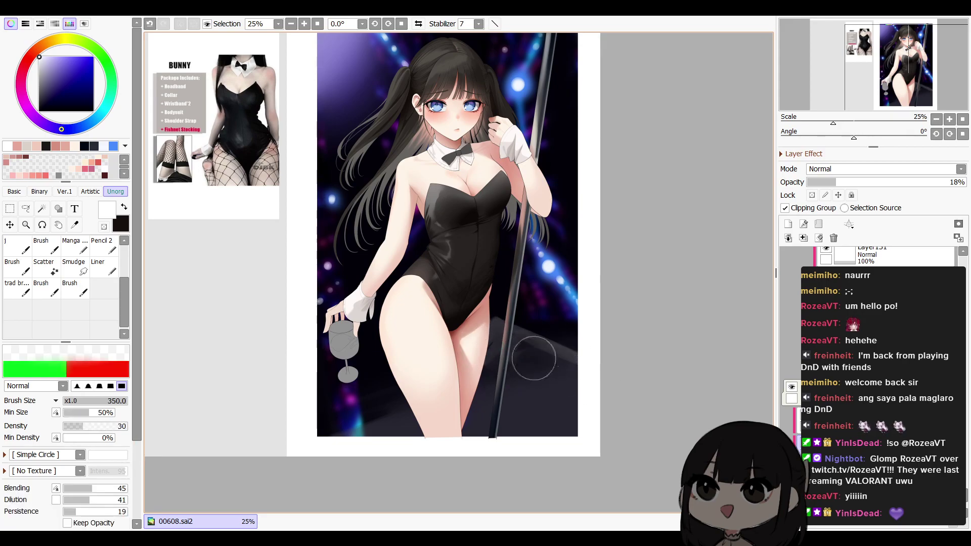
Examine the platform and the overall composition in mirrored and normal views
key(Insert)
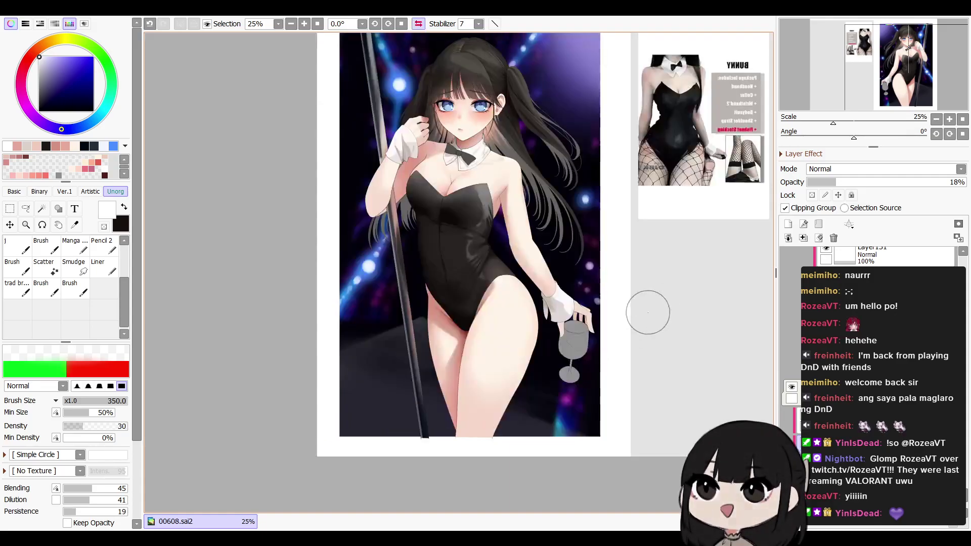
key(Insert)
drag(648, 328, 692, 388)
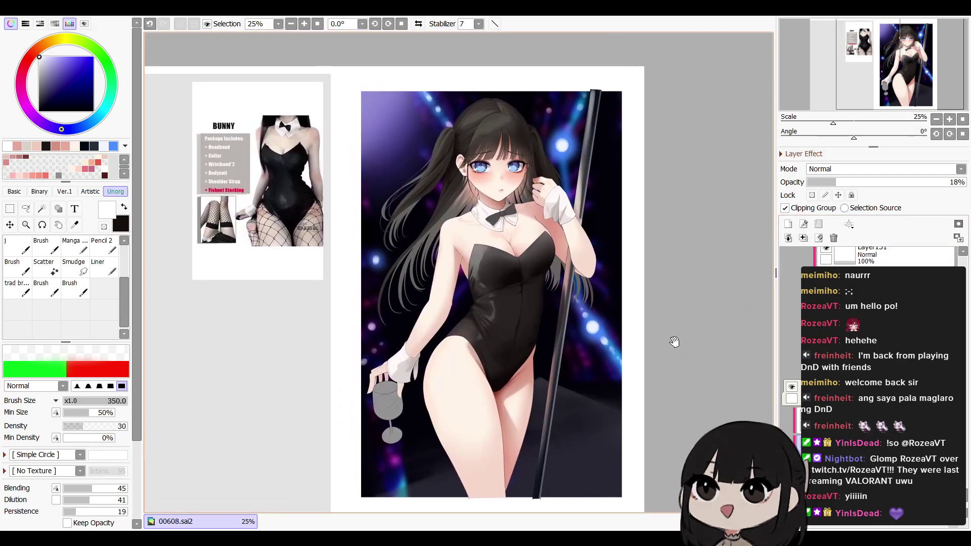
drag(652, 338, 648, 351)
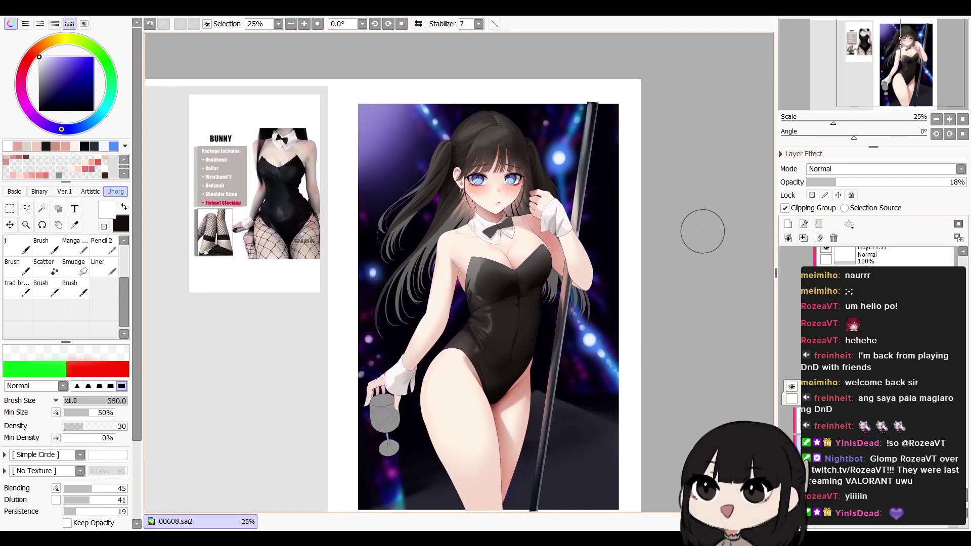
key(Insert)
scroll(687, 365, up, 3)
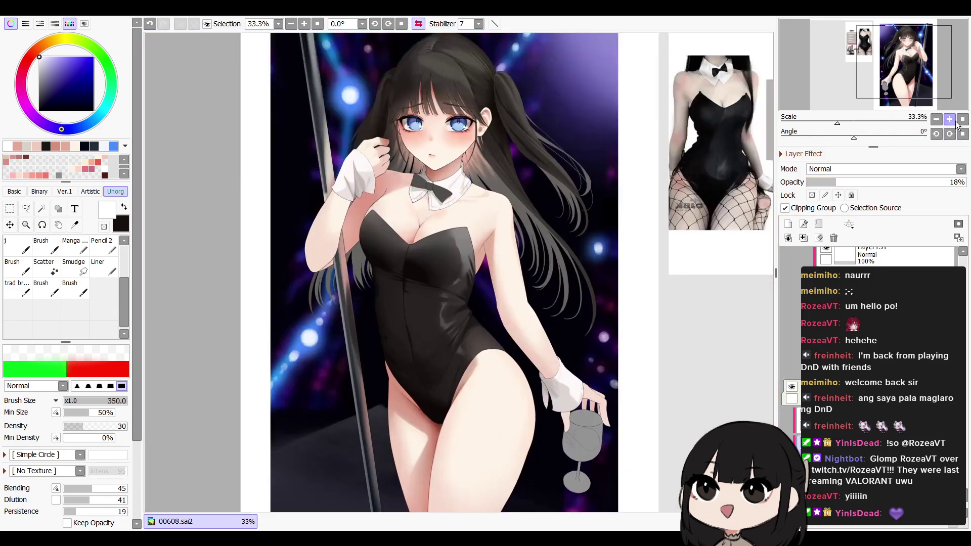
key(Insert)
Add a new layer in the figure's layer stack to hold the bodysuit's edge highlights
ctrl+shift+click(515, 375)
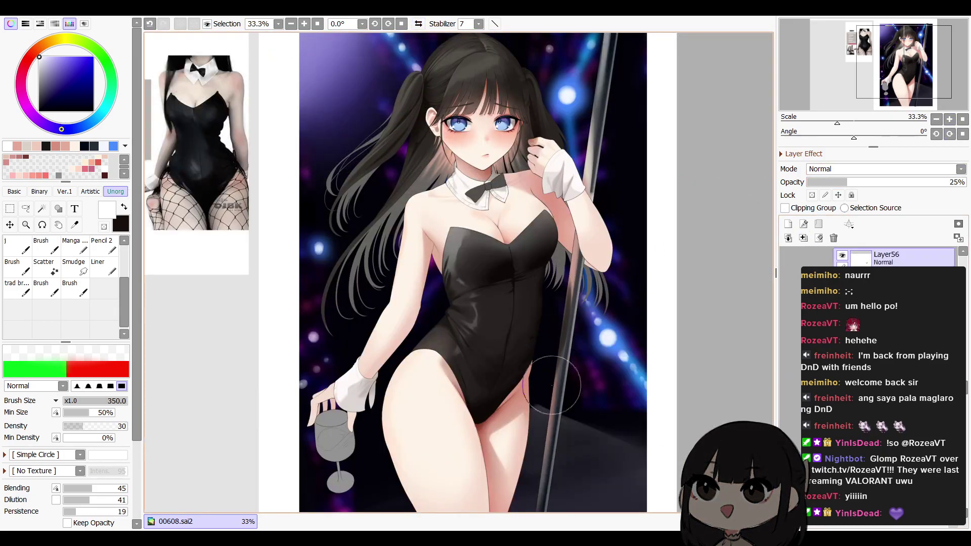
drag(608, 345, 611, 330)
drag(707, 290, 700, 317)
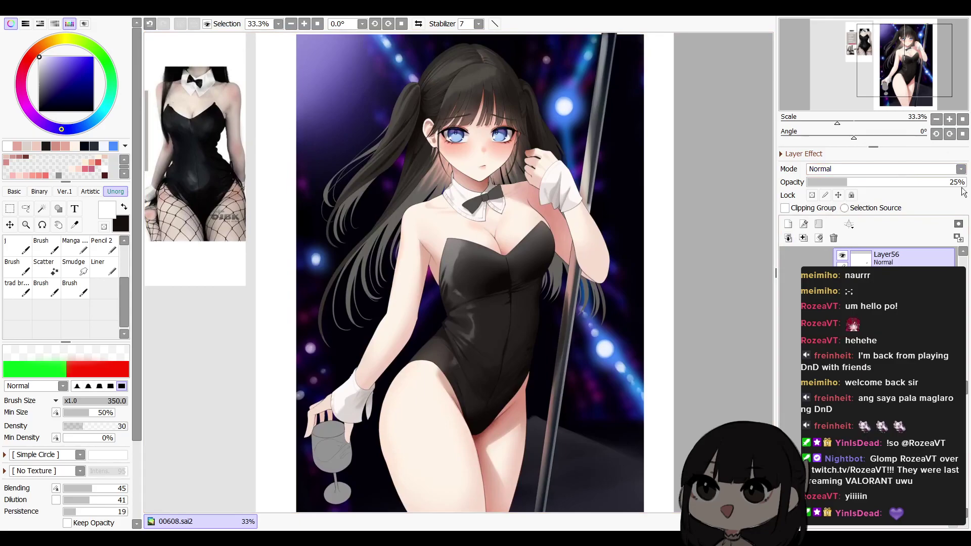
drag(968, 390, 967, 376)
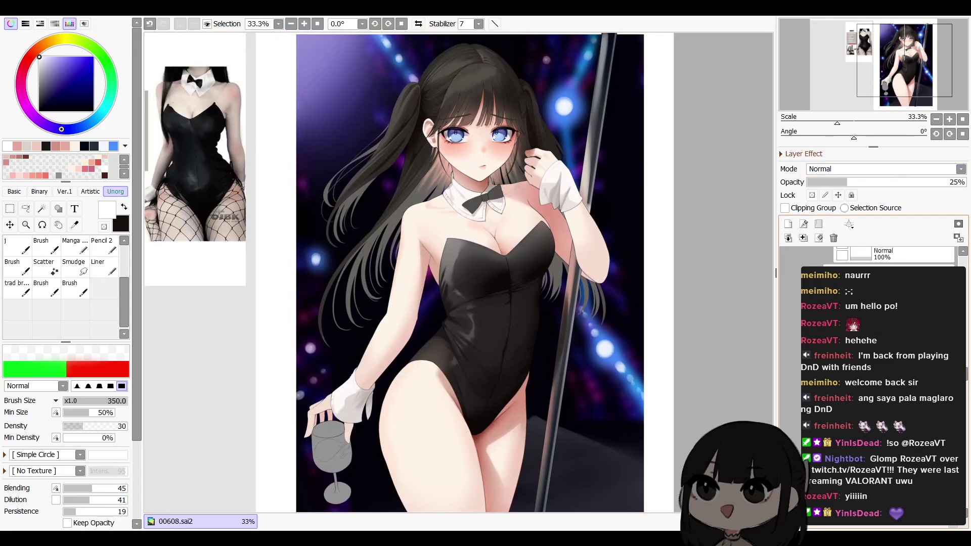
click(900, 334)
click(788, 228)
Draw a thin white highlight along the bodysuit cup's outer edge on the side away from the pole at brush size 20
scroll(753, 243, up, 2)
drag(639, 288, 641, 407)
drag(638, 352, 688, 533)
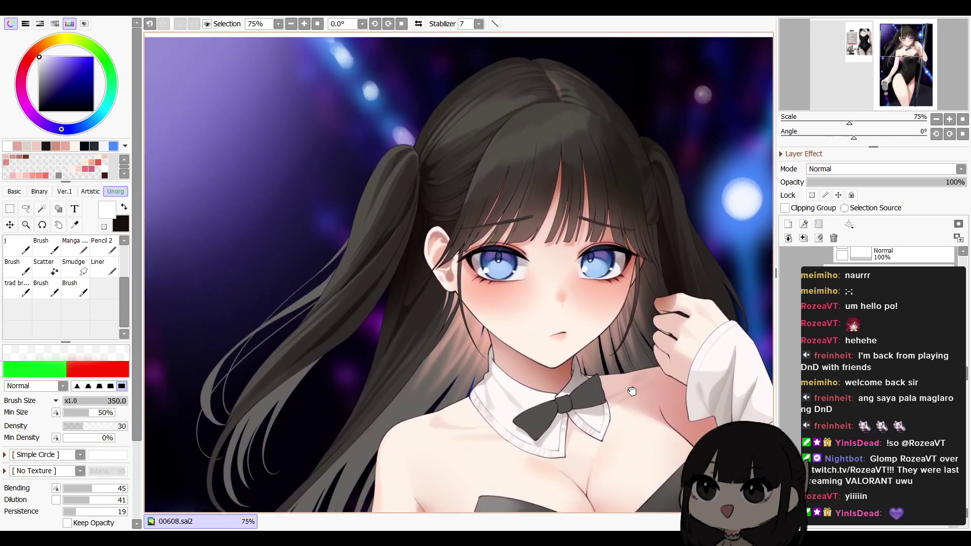
drag(553, 299, 498, 59)
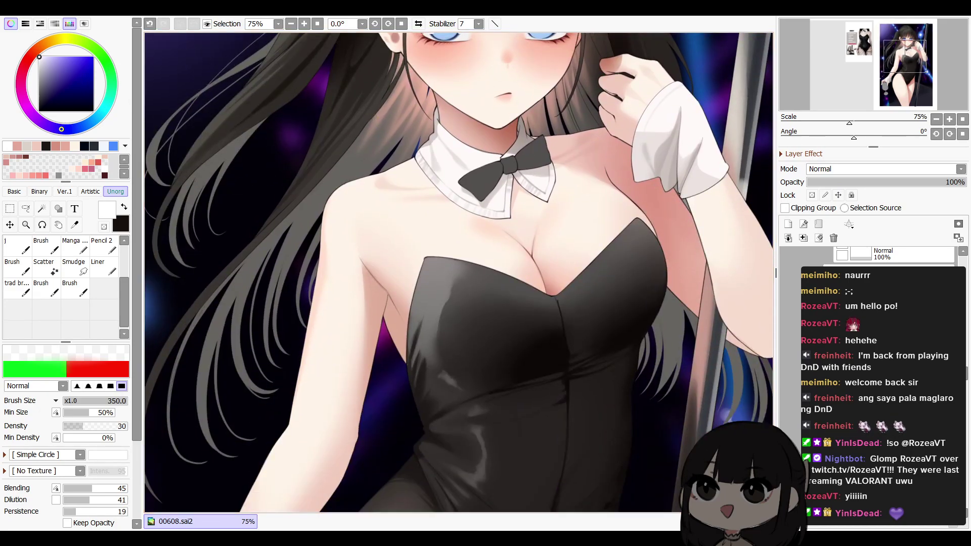
key(n)
key(bracketleft)
key(bracketleft)
key(bracketleft)
key(bracketleft)
key(bracketleft)
key(bracketleft)
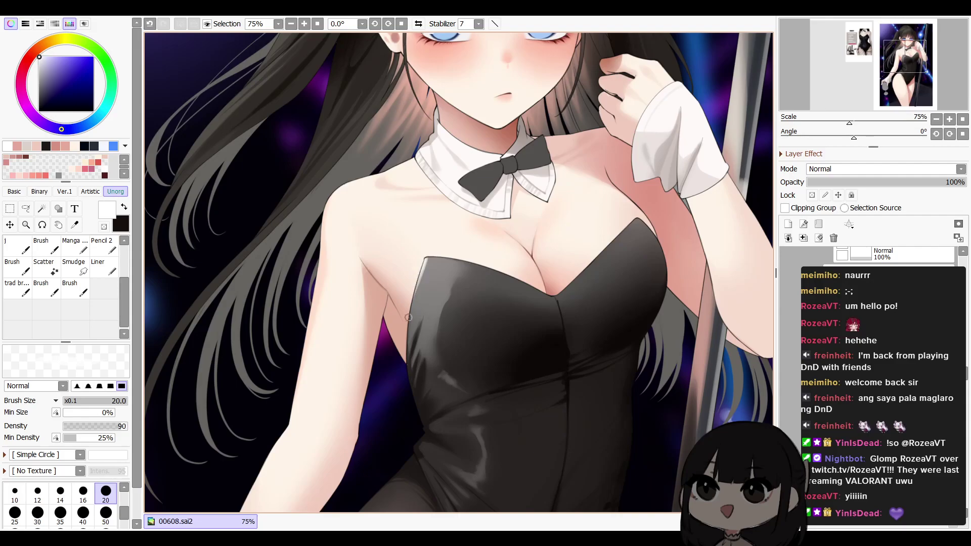
Refine the white highlight around the cup's corner and along its upper edge at brush size 16, trimming it with the eraser
key(bracketleft)
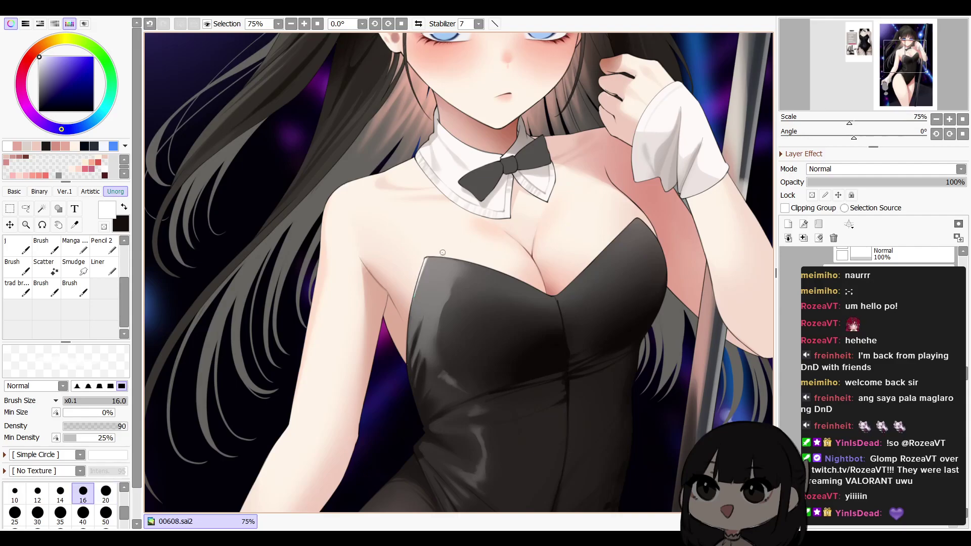
key(e)
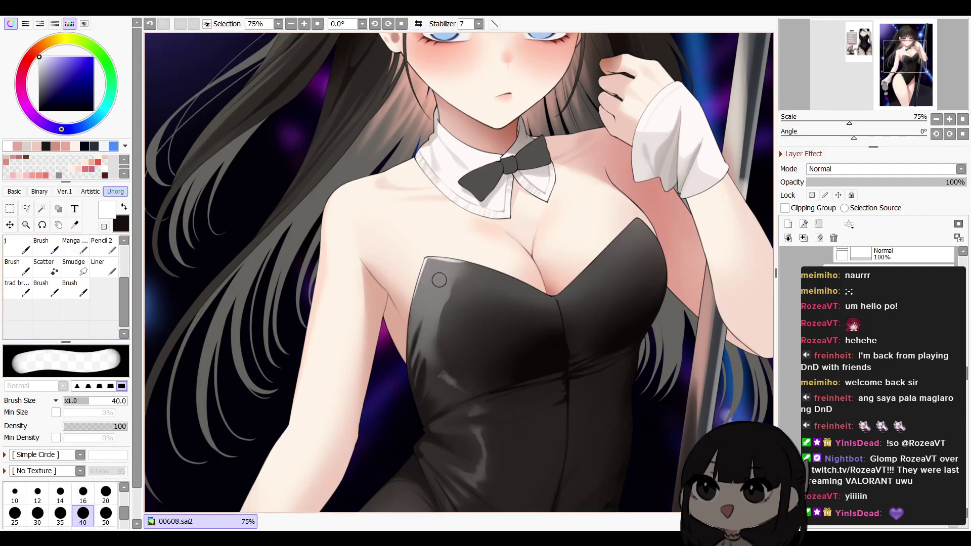
key(b)
drag(432, 258, 503, 277)
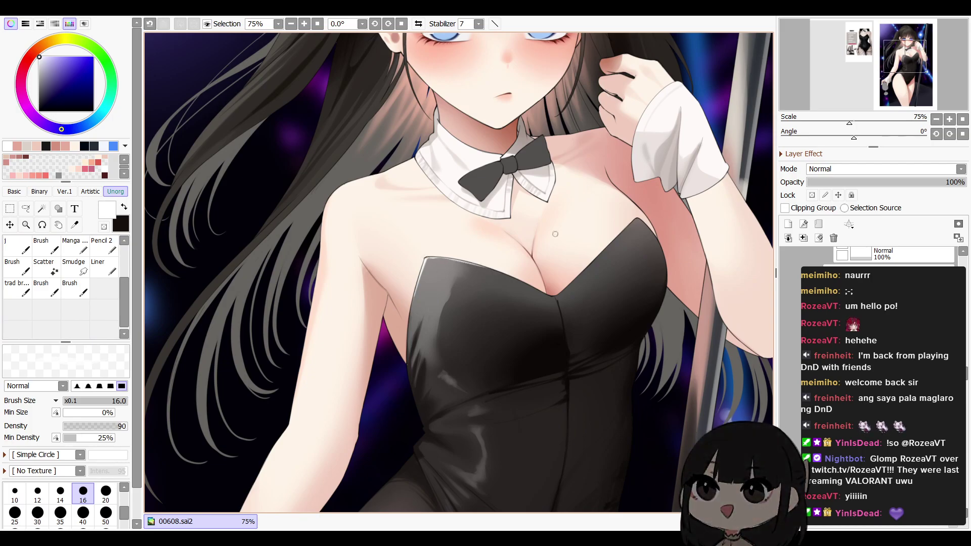
Extend the white edge highlights along the waist folds and hip away from the pole, and set the layer's opacity to 45%
drag(639, 255, 607, 154)
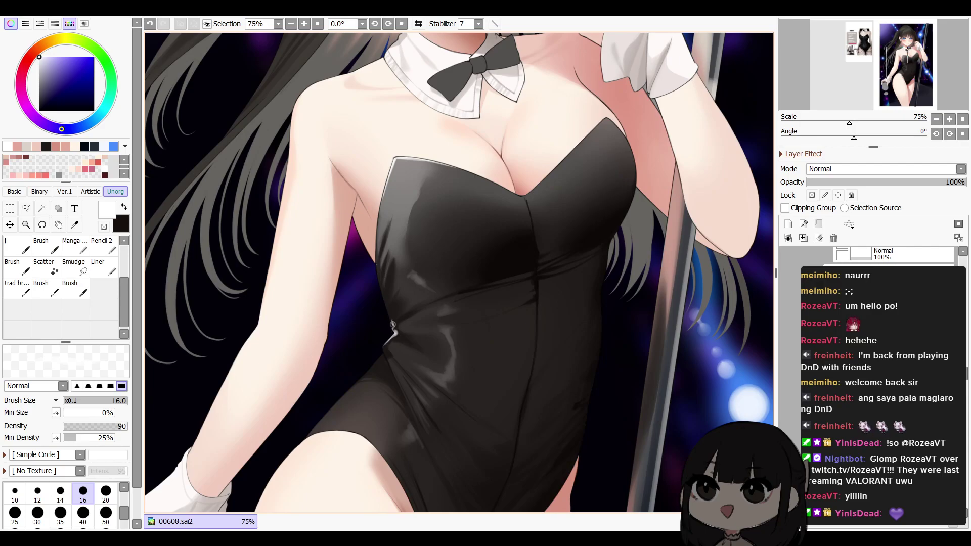
drag(557, 308, 537, 244)
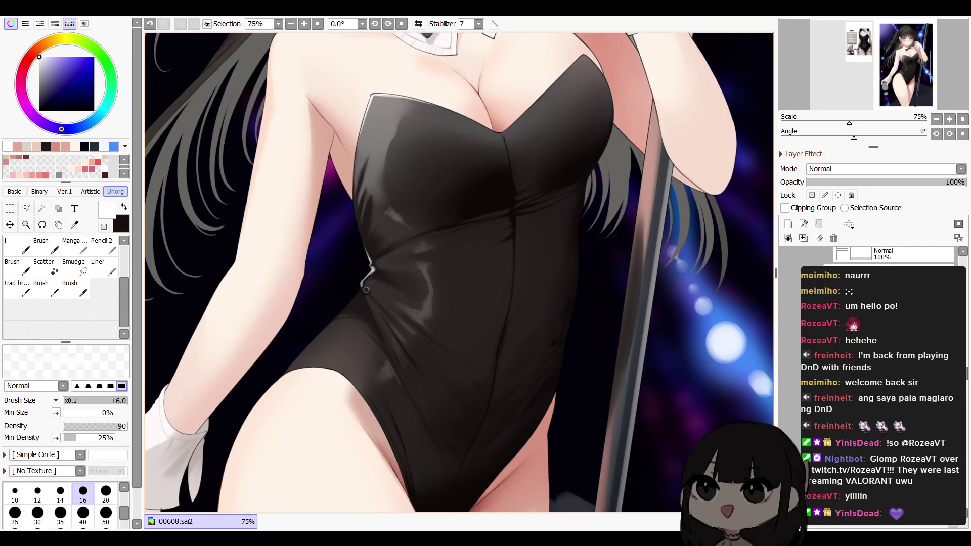
mouse_move(876, 180)
mouse_down()
mouse_move(927, 185)
mouse_move(879, 182)
mouse_up()
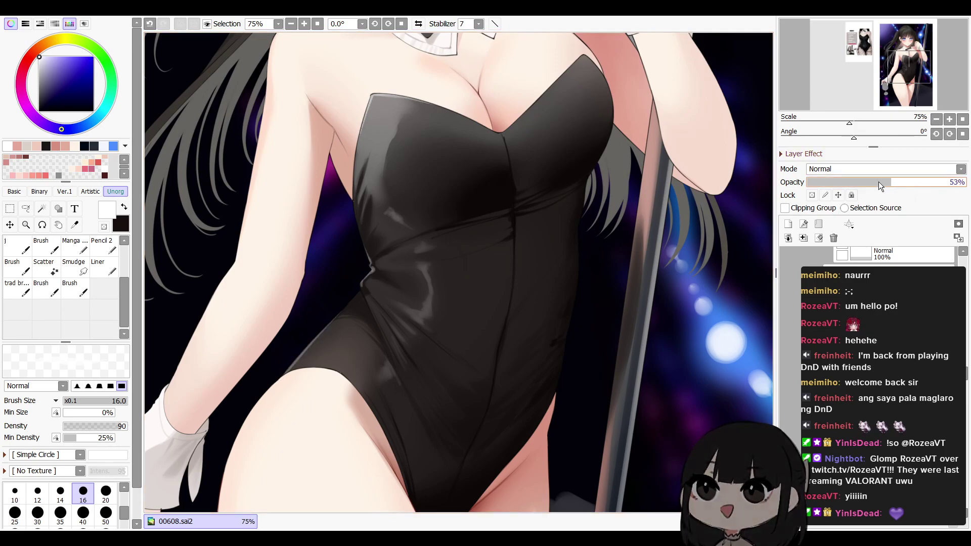
click(936, 119)
click(937, 119)
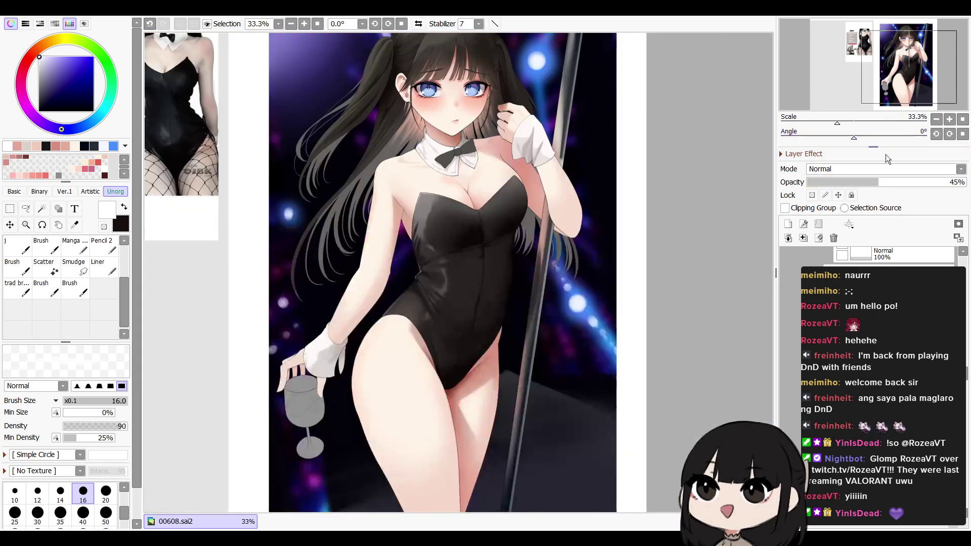
On a new layer, paint a white rim highlight along the pole-side cup's outer edge at brush sizes 25 and 16
click(788, 224)
click(949, 119)
click(949, 118)
click(950, 119)
drag(612, 181, 562, 285)
key(bracketright)
key(bracketright)
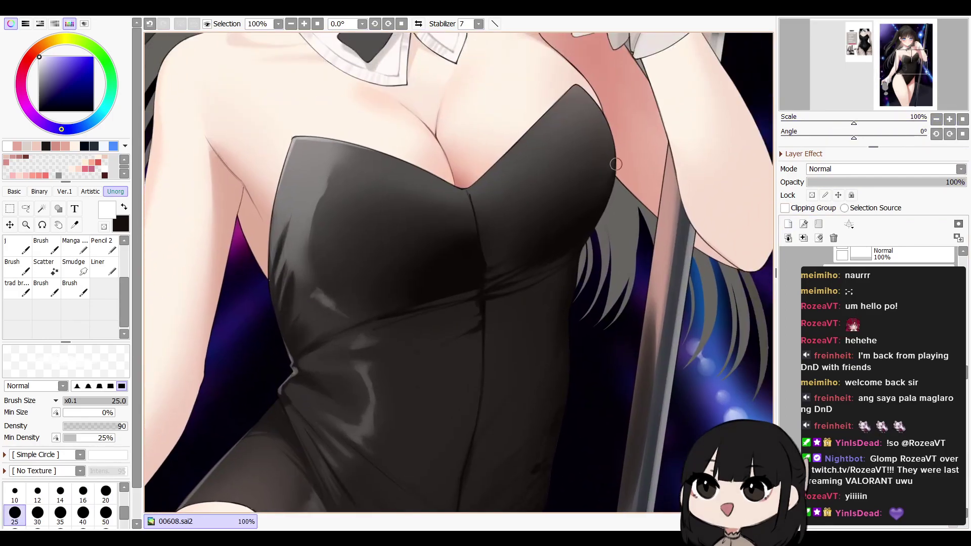
drag(616, 167, 569, 257)
key(bracketleft)
key(bracketleft)
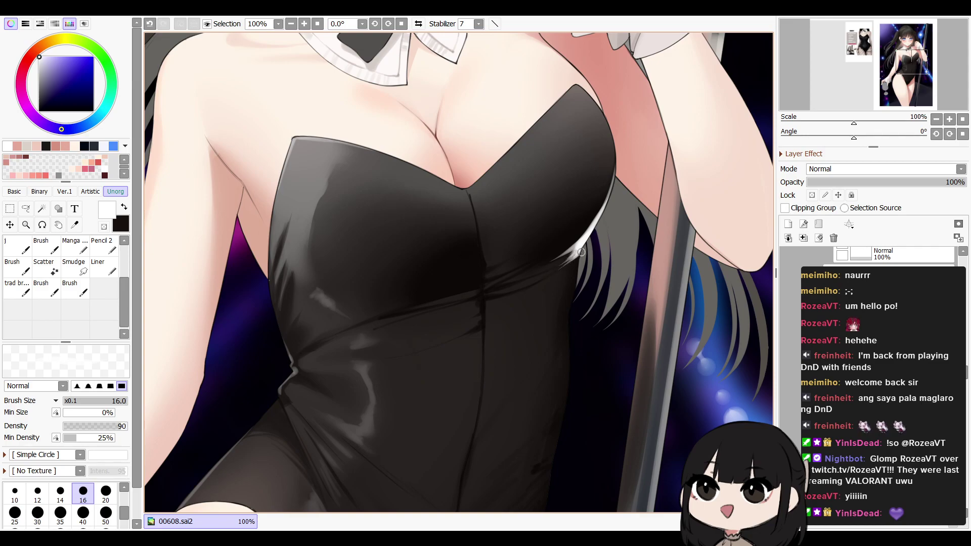
mouse_move(576, 286)
mouse_down()
mouse_move(582, 184)
mouse_move(572, 250)
mouse_up()
mouse_move(578, 199)
mouse_down()
mouse_move(572, 253)
mouse_move(573, 196)
mouse_move(554, 252)
mouse_up()
Paint a white rim highlight down the bodysuit's pole-side waist and hip at brush size 25, undoing unwanted strokes
key(bracketright)
key(bracketright)
mouse_move(557, 180)
mouse_down()
mouse_move(534, 361)
mouse_move(552, 294)
mouse_up()
mouse_move(561, 211)
mouse_down()
mouse_move(526, 302)
mouse_move(543, 280)
mouse_move(512, 325)
mouse_up()
key(ctrl+z)
drag(552, 277, 491, 346)
key(ctrl+z)
drag(548, 299, 515, 364)
Blend the pole-side hip highlight into the bodysuit with the soft brush at size 35
key(b)
key(bracketleft)
key(bracketleft)
key(bracketleft)
key(bracketleft)
key(bracketleft)
key(bracketleft)
key(bracketleft)
key(bracketleft)
key(bracketleft)
key(bracketleft)
key(bracketleft)
key(bracketleft)
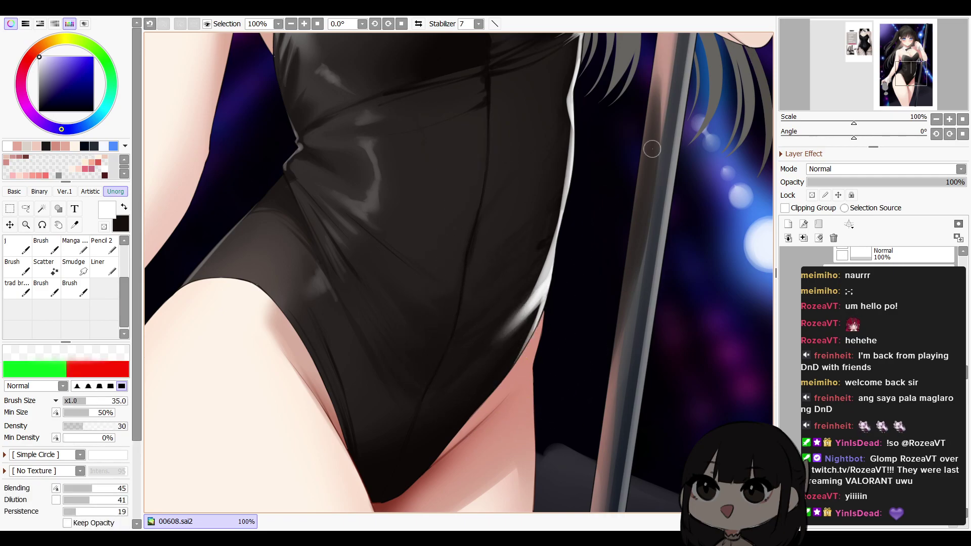
Set the pole-side highlight layer's opacity to 38% and check the figure in a mirrored view
click(937, 119)
click(936, 119)
click(936, 119)
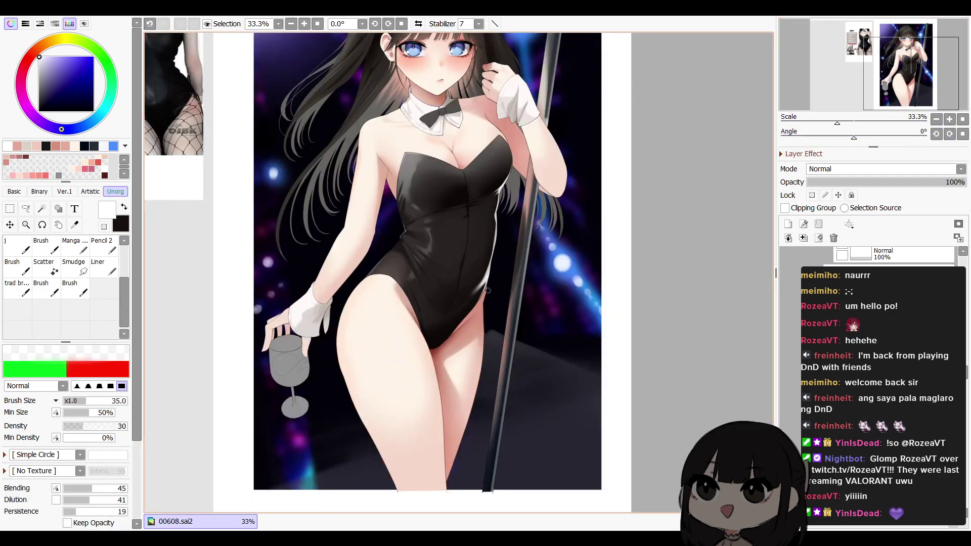
drag(931, 182, 869, 184)
key(h)
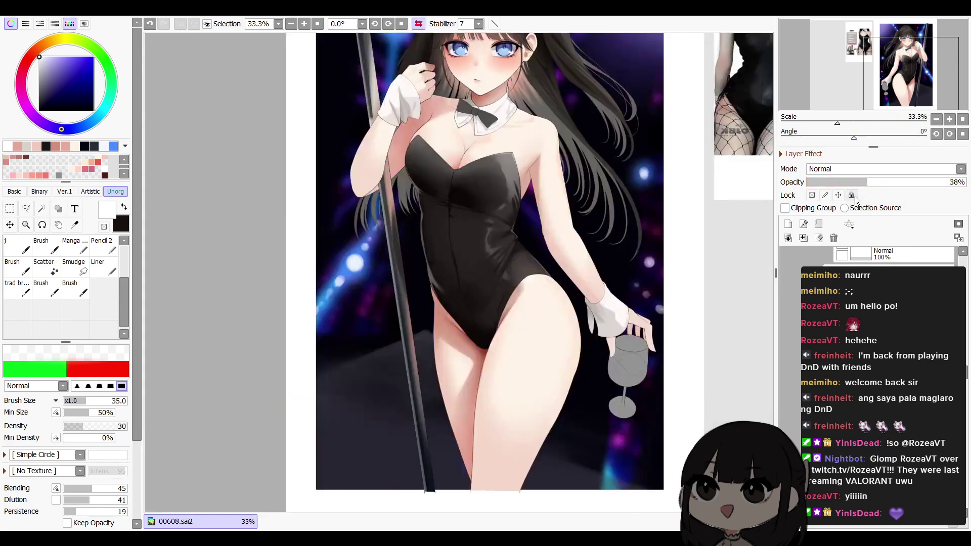
Touch up the highlight along the pole-side waist and hip at brush size 25, blending it with the soft brush at size 35
click(950, 120)
click(950, 120)
click(949, 119)
key(n)
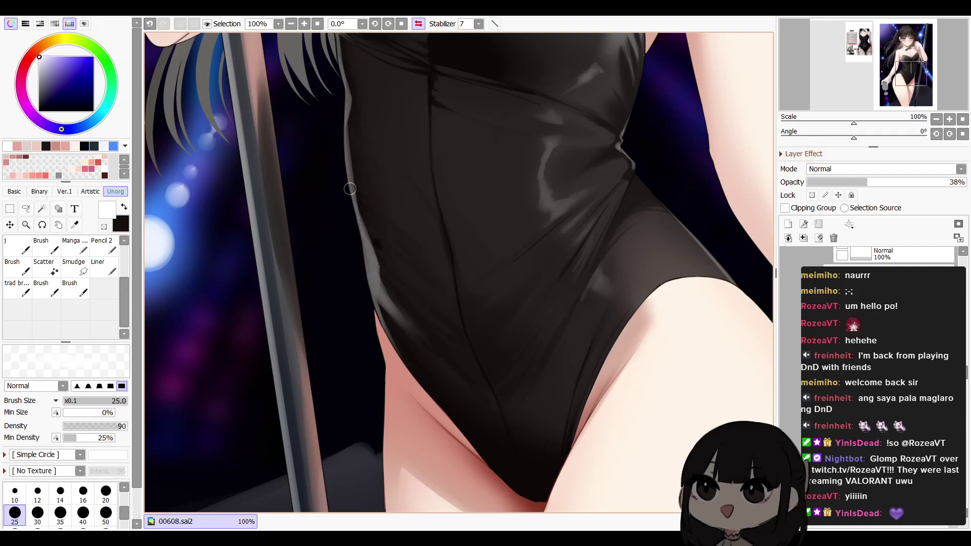
key(b)
scroll(379, 275, up, 3)
key(n)
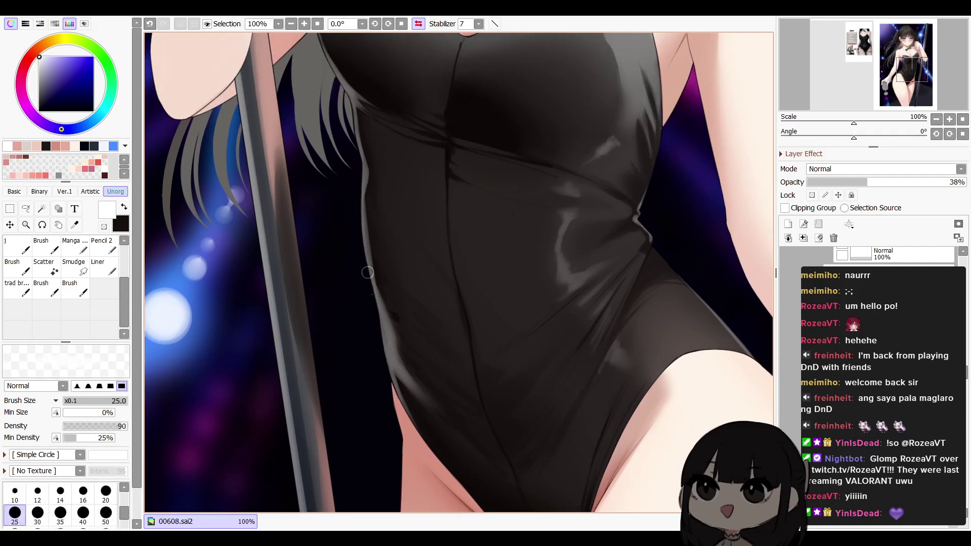
key(b)
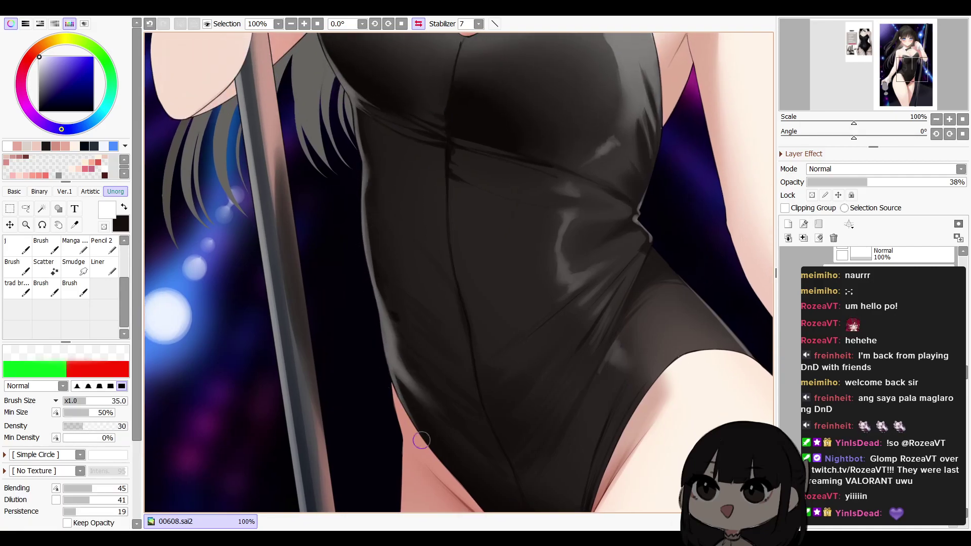
Set the pole-side highlight layer's opacity to 20% and check the figure in mirrored and normal views
key(h)
drag(887, 181, 839, 182)
click(937, 122)
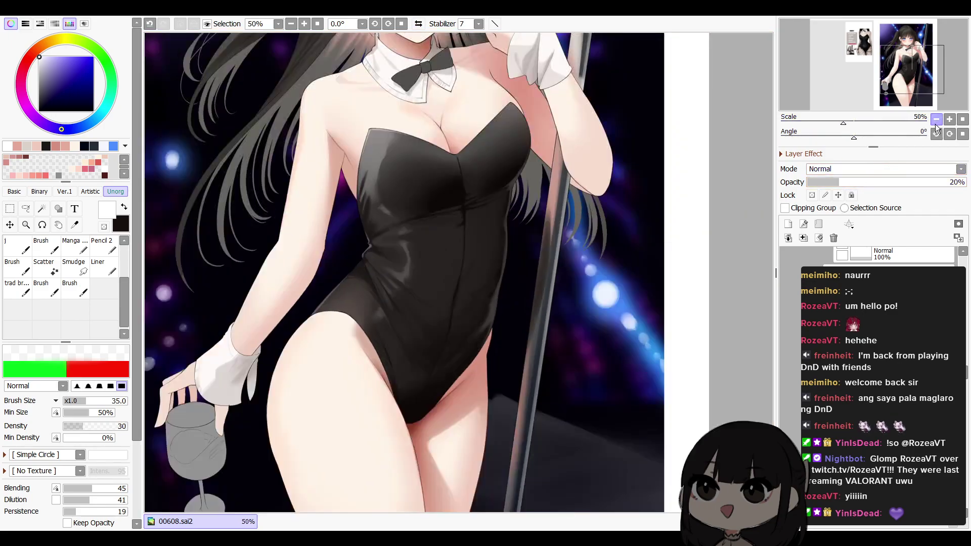
click(937, 122)
key(h)
key(h)
drag(637, 295, 660, 293)
drag(742, 264, 750, 206)
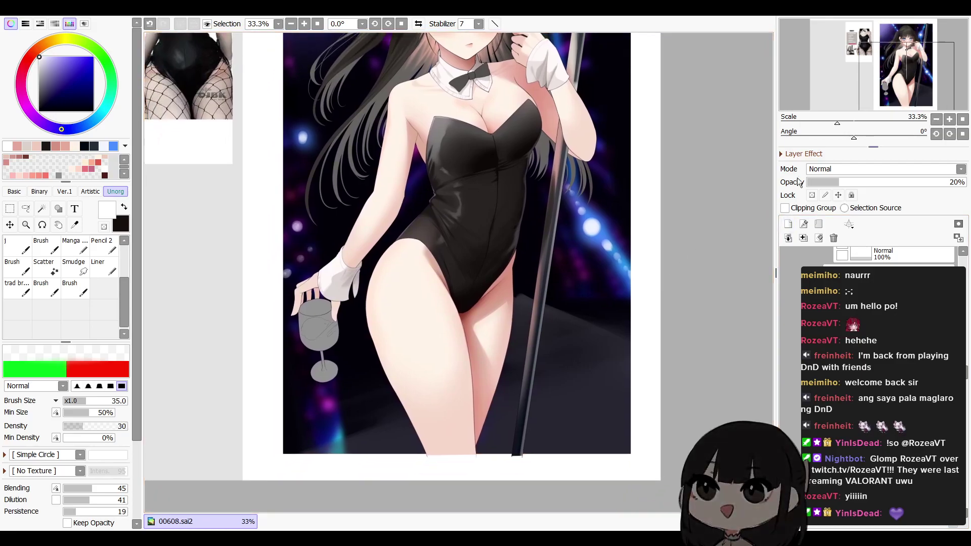
double_click(950, 119)
drag(700, 272, 715, 235)
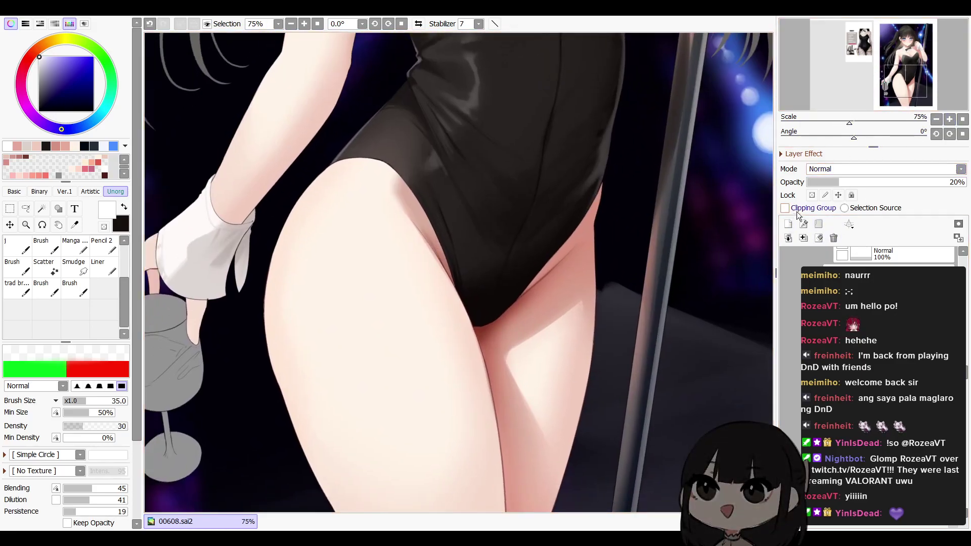
On a new layer, paint sampled skin-tone reflected light along the bodysuit's pole-side leg edge and blend it at brush size 70
click(788, 224)
alt+click(539, 302)
key(b)
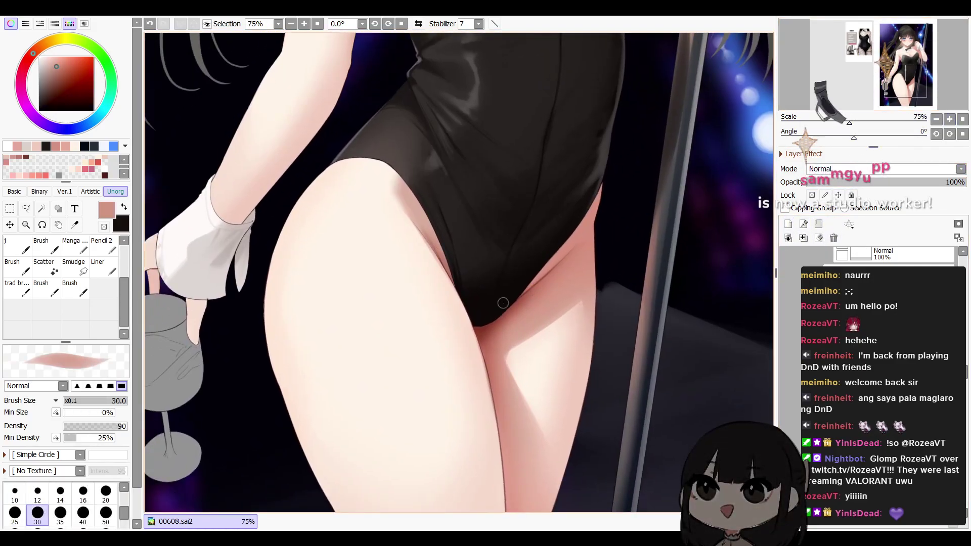
mouse_move(482, 324)
mouse_down()
mouse_move(565, 240)
mouse_move(484, 322)
mouse_move(561, 247)
mouse_up()
key(c)
key(bracketright)
key(bracketright)
key(bracketright)
key(bracketright)
drag(473, 321, 565, 242)
Set the skin-tone reflection layer's opacity to 52% and check the figure in mirrored and normal views
click(890, 182)
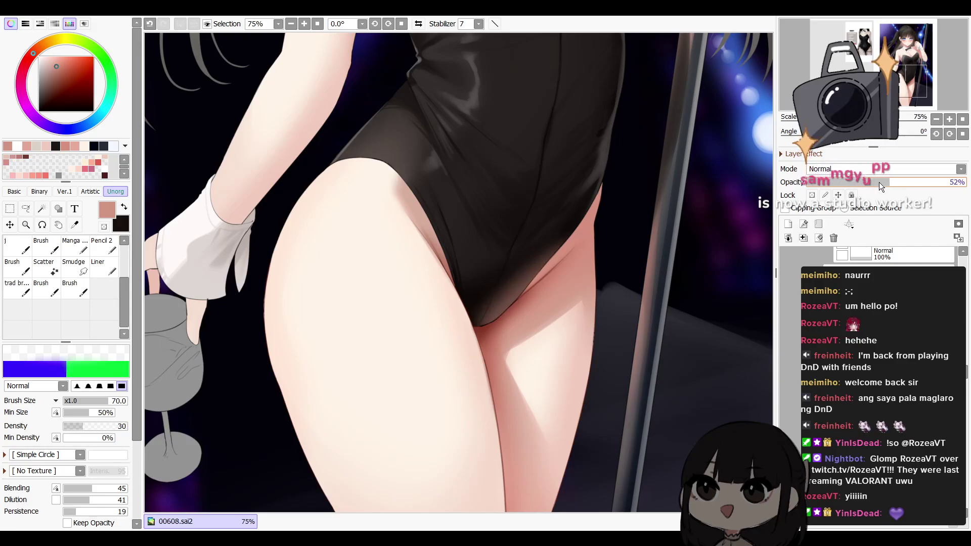
click(937, 121)
key(h)
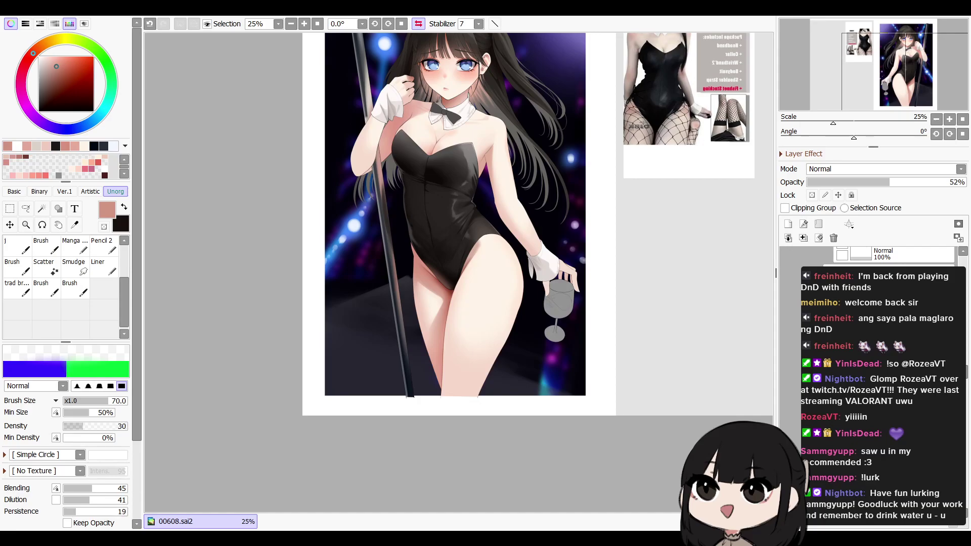
key(h)
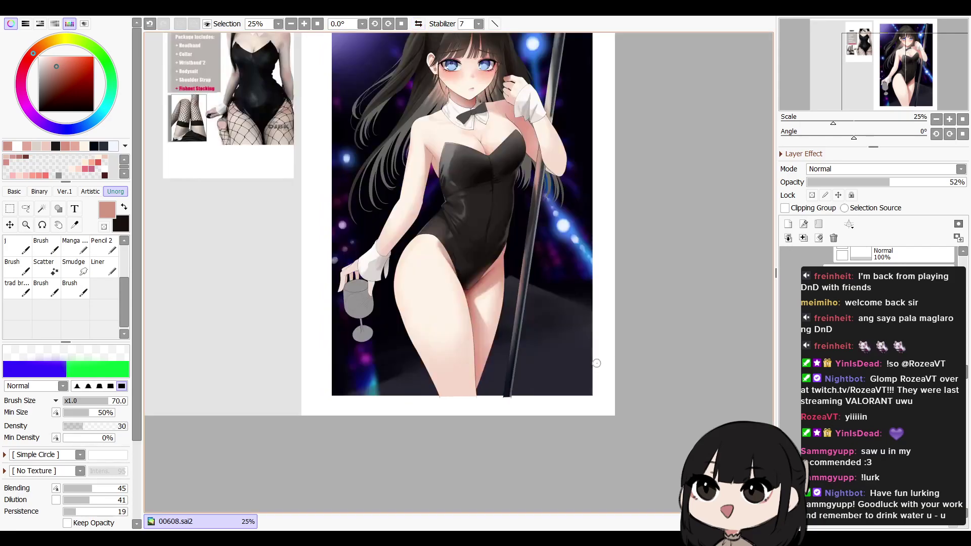
drag(552, 318, 592, 337)
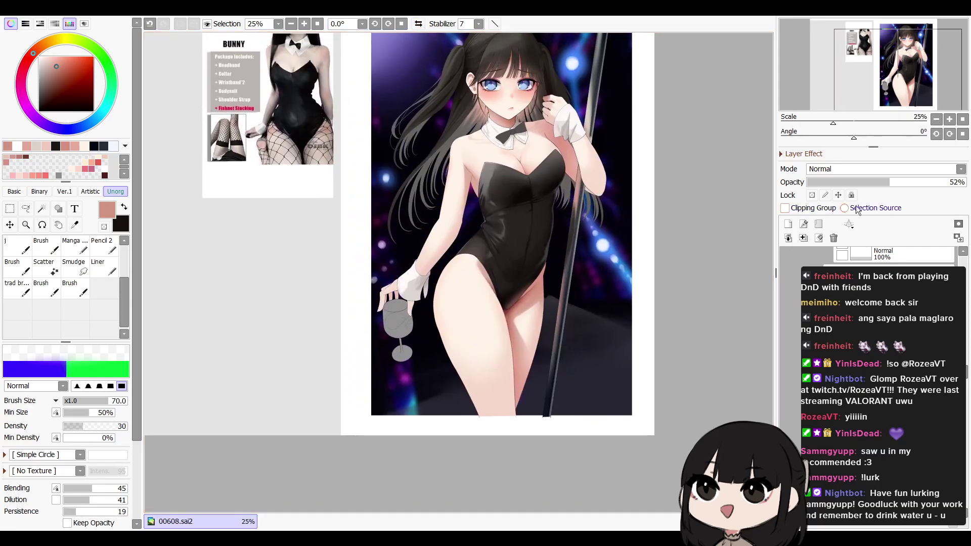
Touch up the skin-tone reflection near the pole-side hip at brush size 20, blending it with the soft brush
click(950, 120)
click(950, 119)
click(950, 119)
drag(670, 191, 605, 208)
key(b)
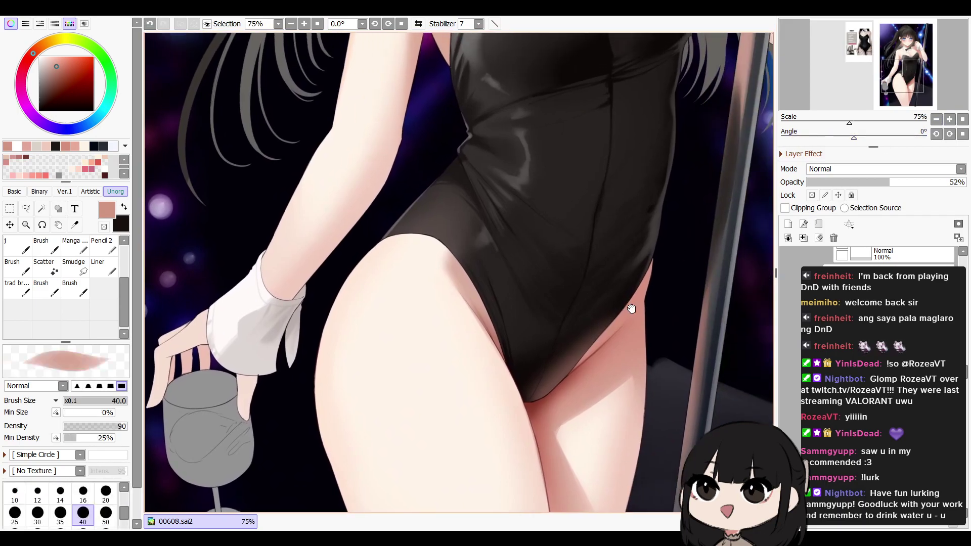
drag(633, 306, 593, 337)
key(bracketleft)
key(bracketleft)
key(bracketleft)
key(bracketleft)
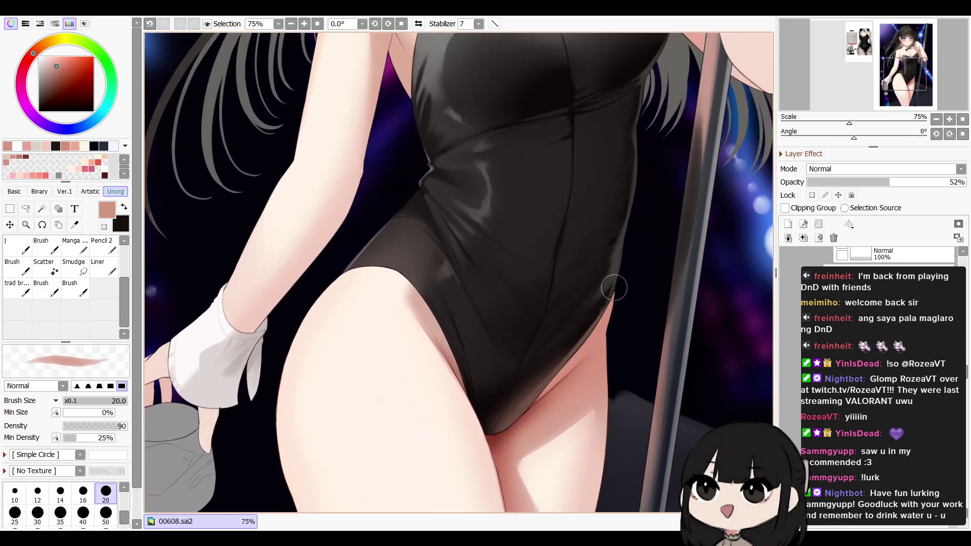
key(c)
key(b)
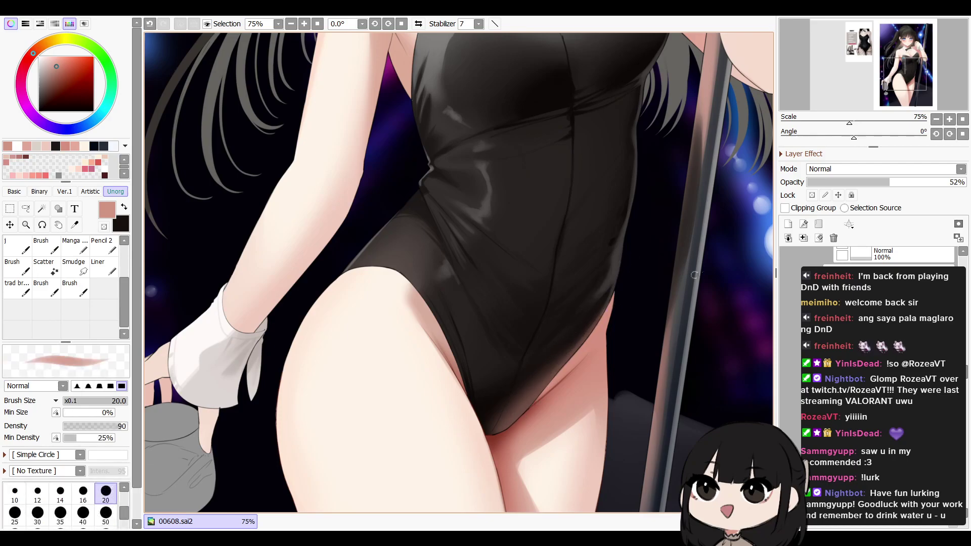
On another new layer, paint skin-tone streaks along the pole-side leg opening, blending at size 50 and trimming with the eraser at size 40
click(789, 224)
key(bracketright)
key(bracketright)
mouse_move(518, 385)
mouse_down()
mouse_move(599, 305)
mouse_move(505, 406)
mouse_up()
key(ctrl+z)
key(c)
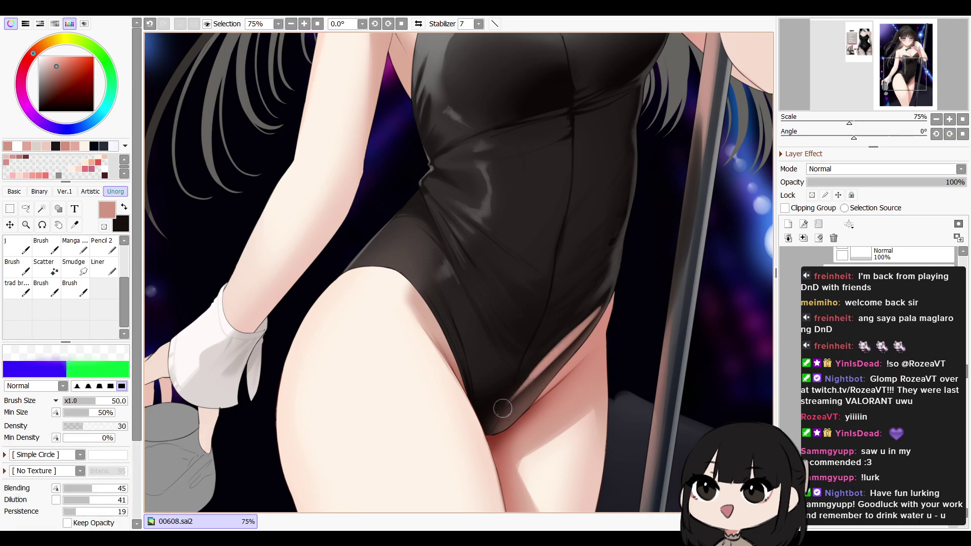
key(v)
key(bracketleft)
key(bracketleft)
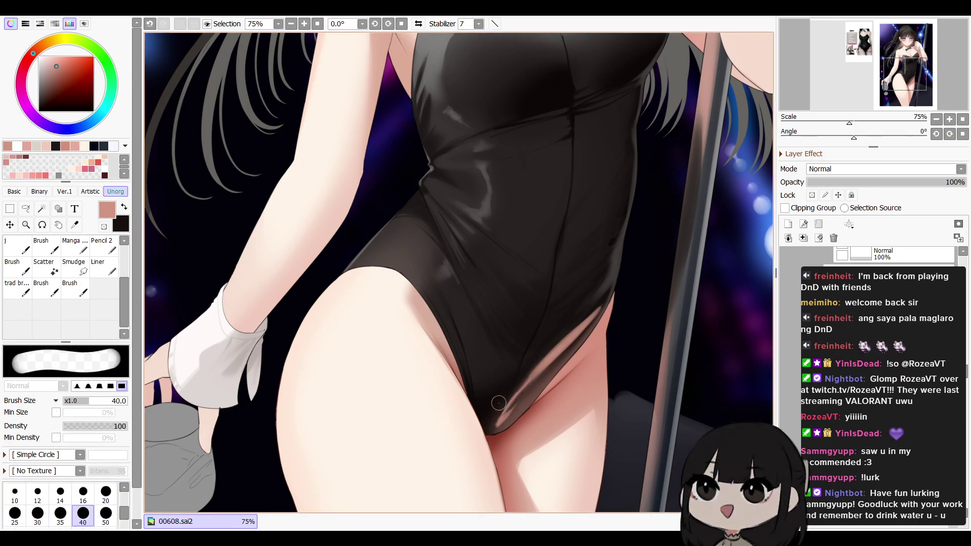
key(c)
key(v)
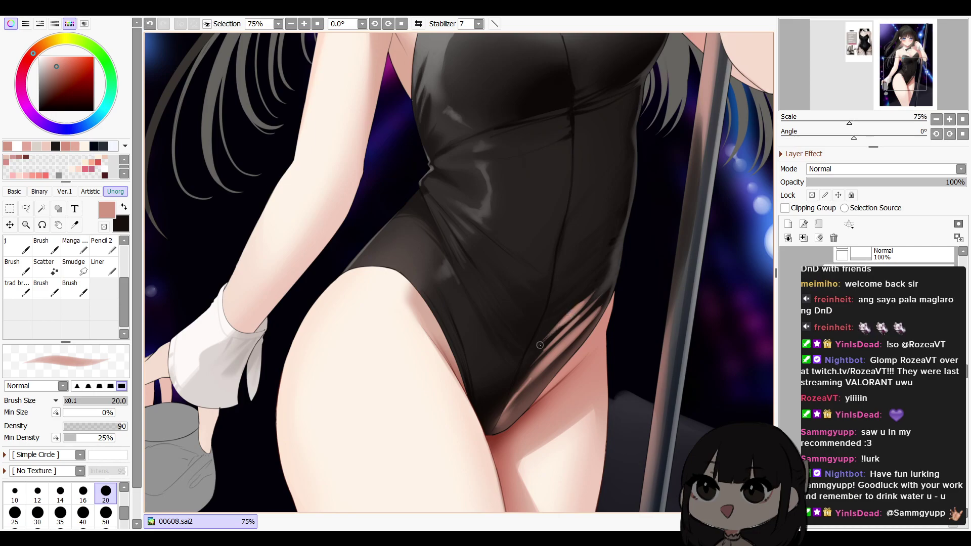
Widen the skin-tone reflection below the pole-side hip at brush size 30, trim it with the eraser and blend it at size 50
key(c)
key(v)
key(bracketright)
key(bracketright)
drag(546, 341, 558, 327)
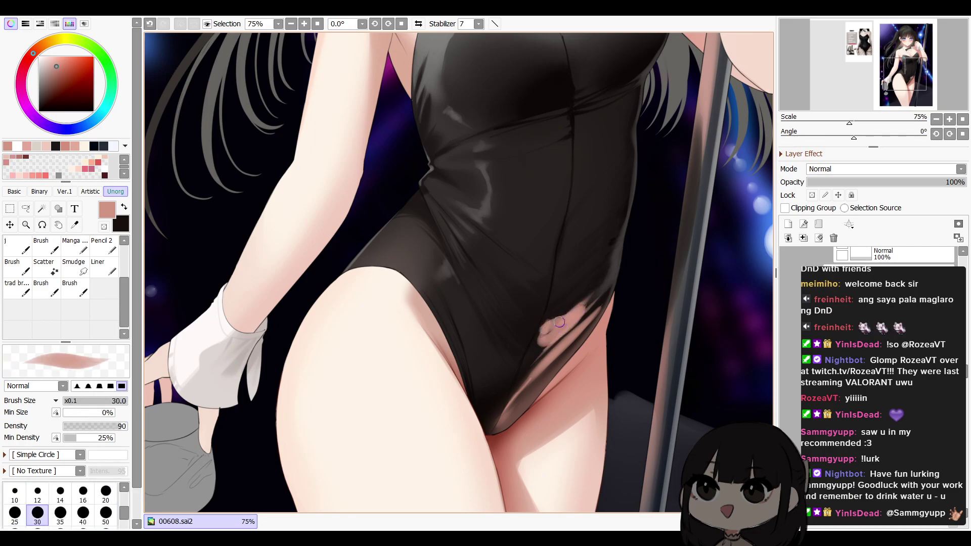
key(e)
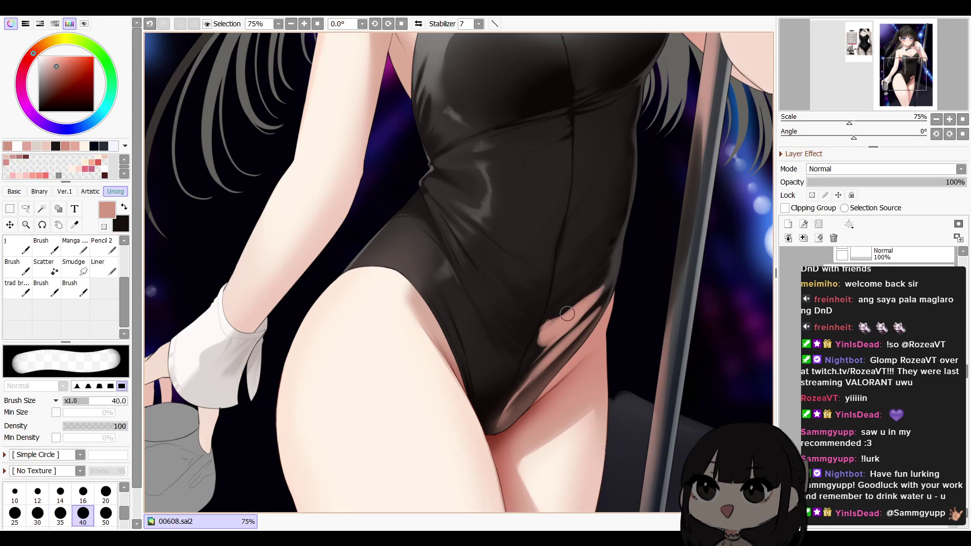
key(b)
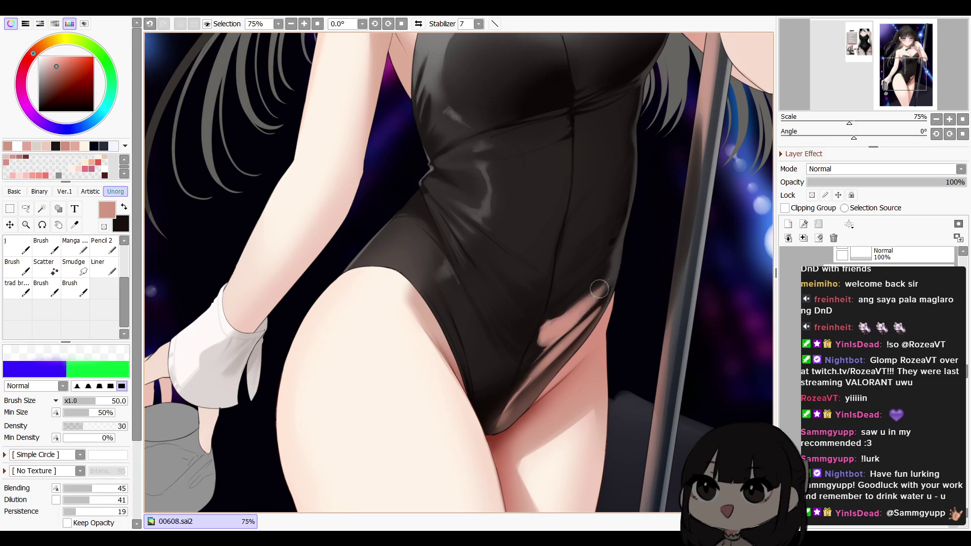
drag(586, 303, 559, 324)
key(n)
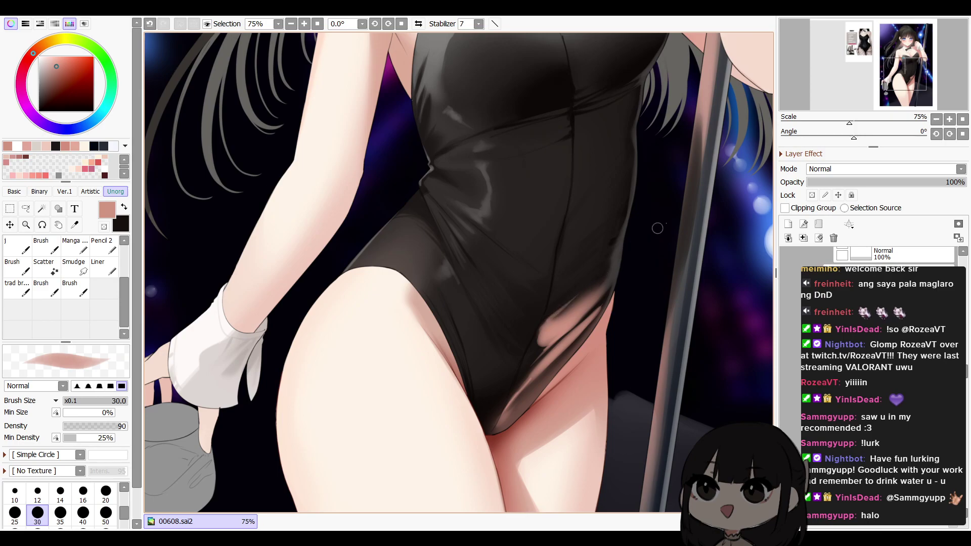
key(b)
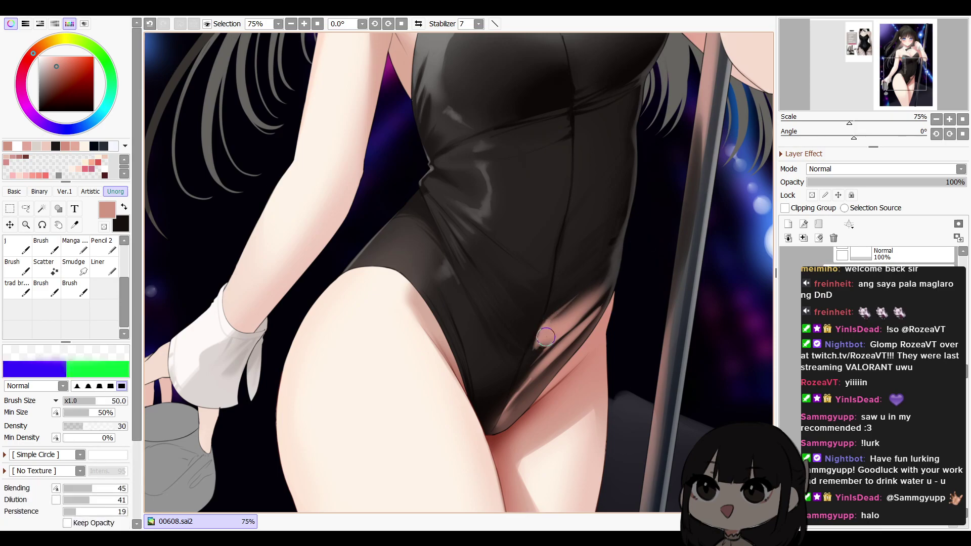
Lower the new streak layer's opacity to 18% and check the figure in mirrored and normal views
drag(893, 182, 851, 182)
click(936, 120)
click(937, 120)
key(h)
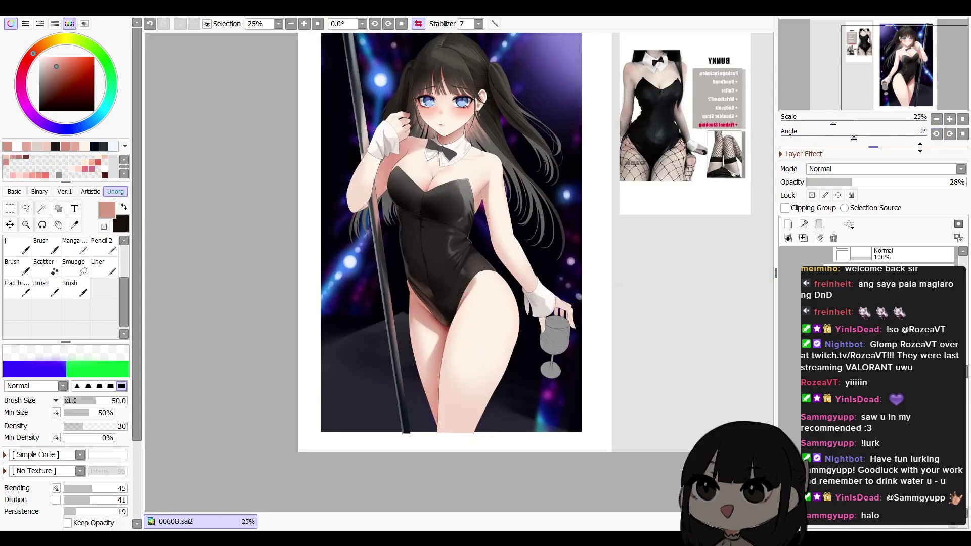
key(h)
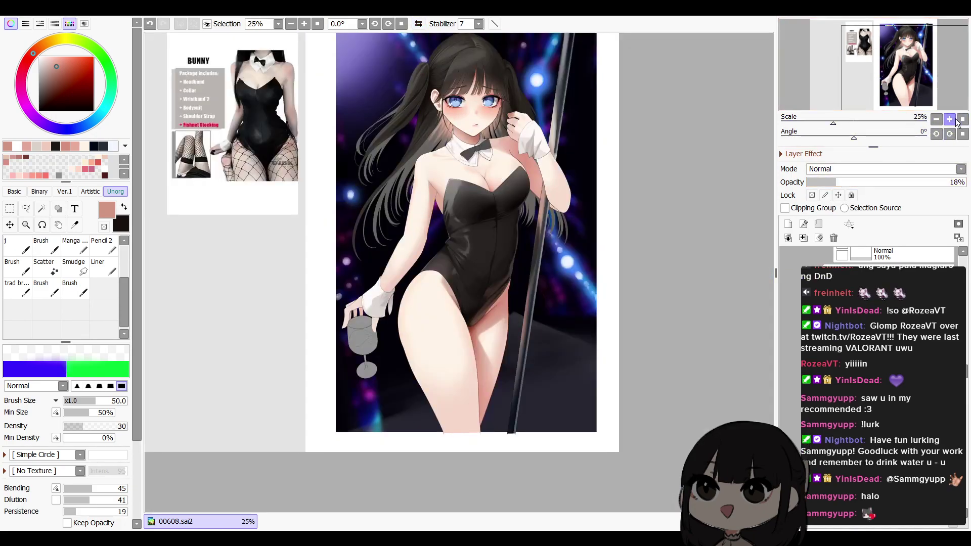
Refine the faint reflections on the lower bodysuit at brush size 30, erasing at size 16 and blending at size 50
click(954, 120)
click(953, 120)
key(e)
key(n)
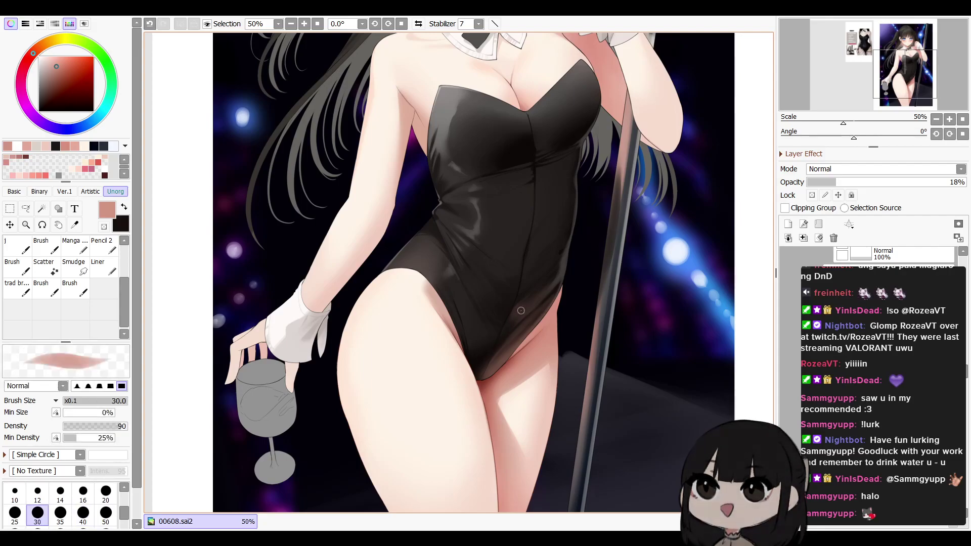
drag(573, 262, 608, 305)
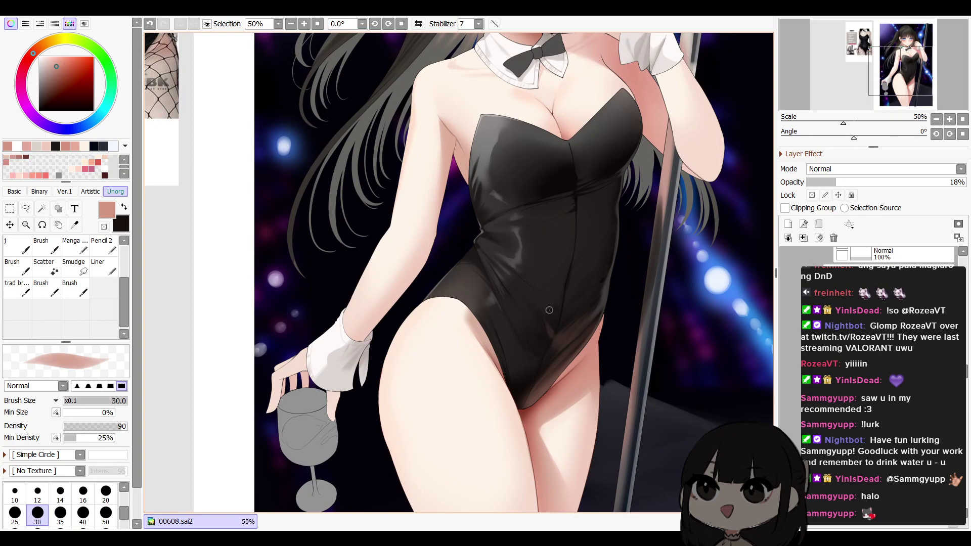
key(c)
key(n)
key(e)
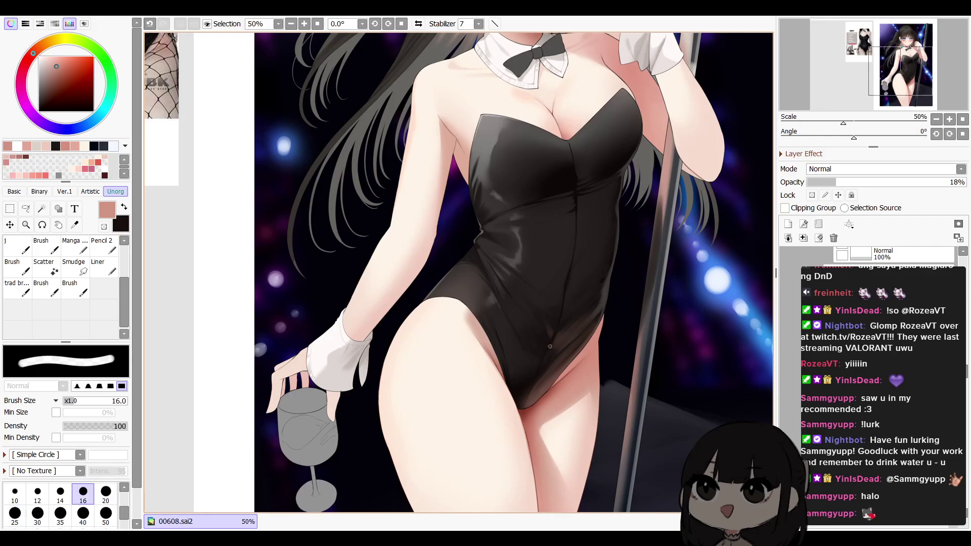
key(v)
key(b)
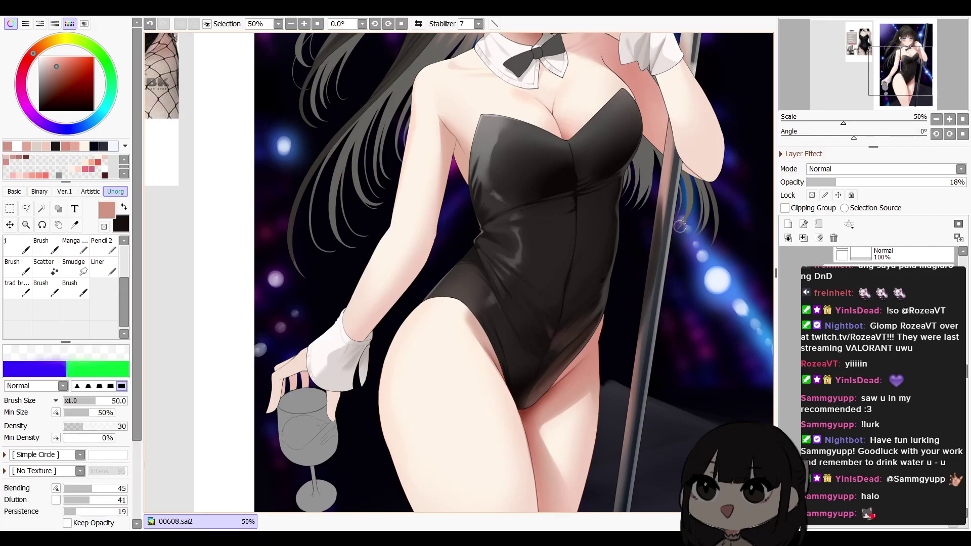
drag(623, 330, 615, 364)
key(v)
Retouch the lower bodysuit reflection at brush size 40, clean it with the eraser at size 16, and check the figure mirrored
drag(612, 320, 509, 382)
key(h)
key(h)
scroll(506, 364, down, 3)
key(])
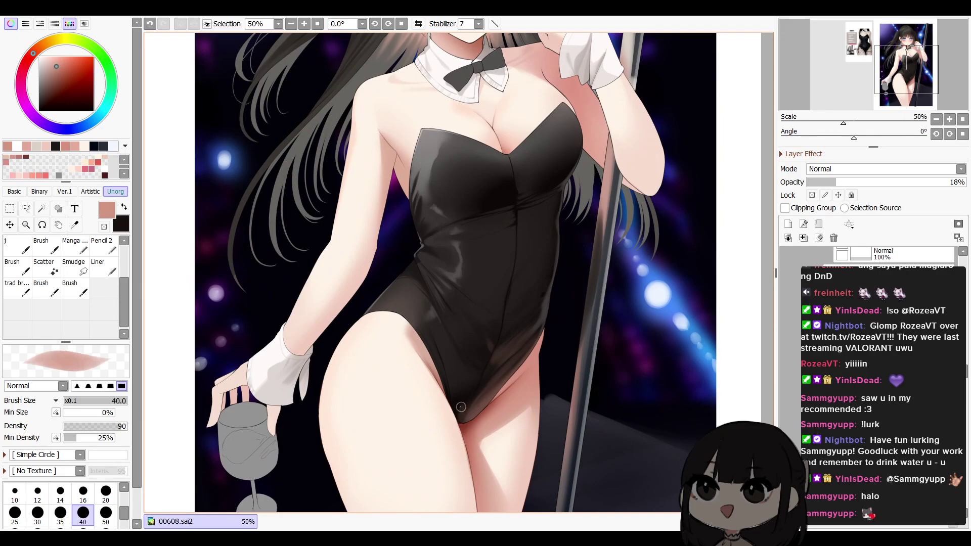
key(e)
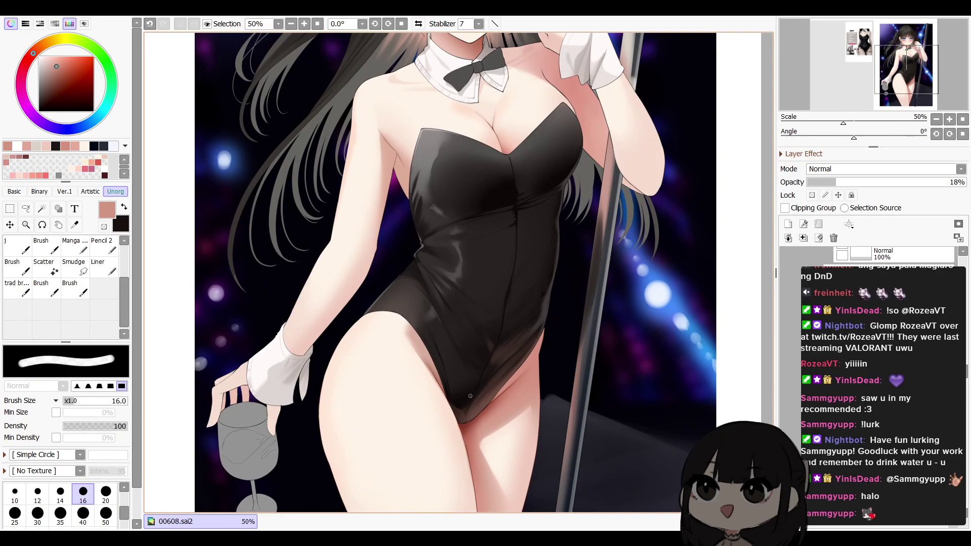
key(b)
key(n)
key(h)
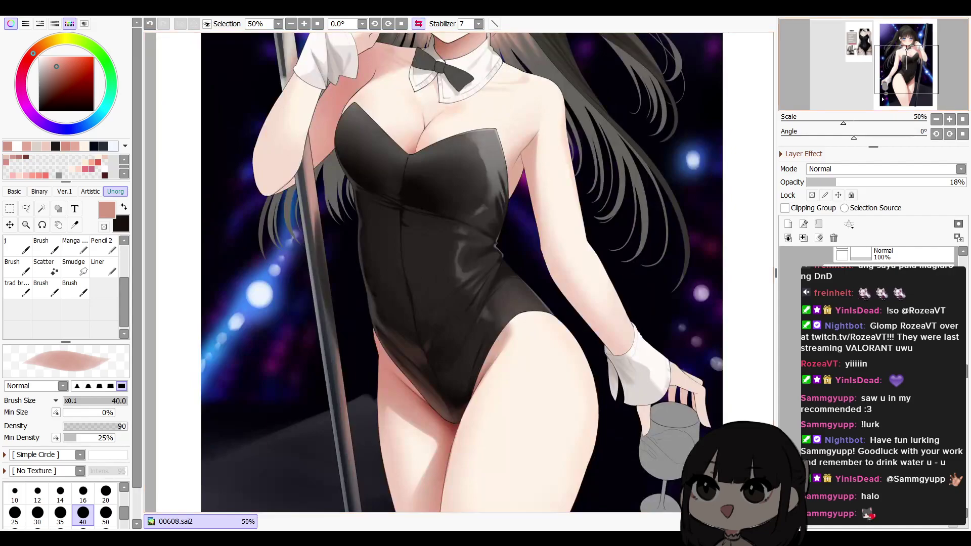
click(936, 119)
key(h)
drag(717, 185, 732, 152)
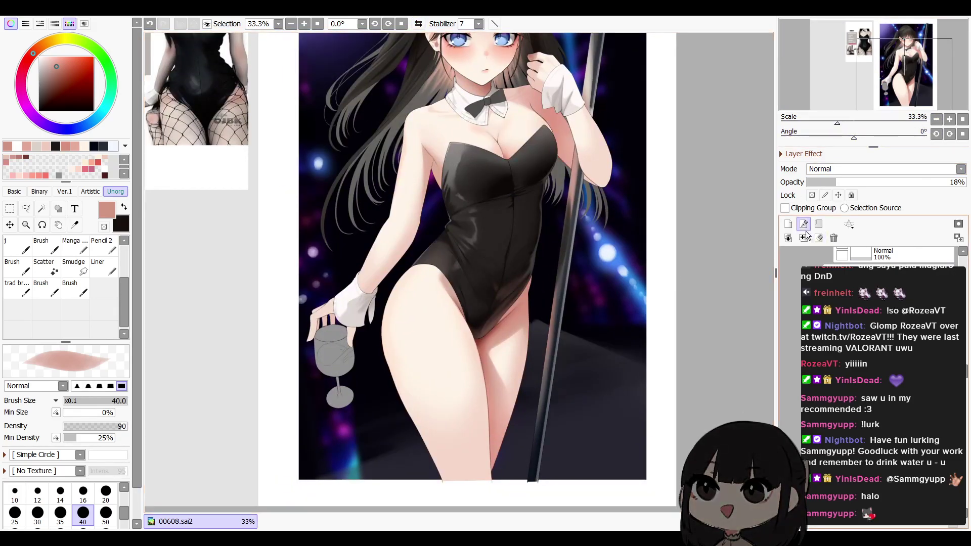
Load the pole-side highlight layer's shape as a selection and fill it on a new layer with blue sampled from the background lights
key(plus)
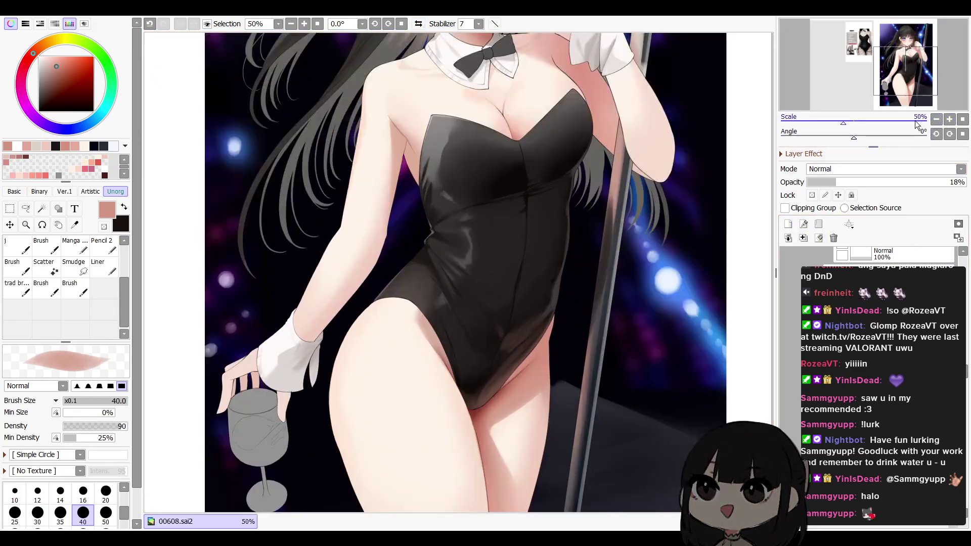
drag(644, 310, 630, 296)
ctrl+shift+click(544, 275)
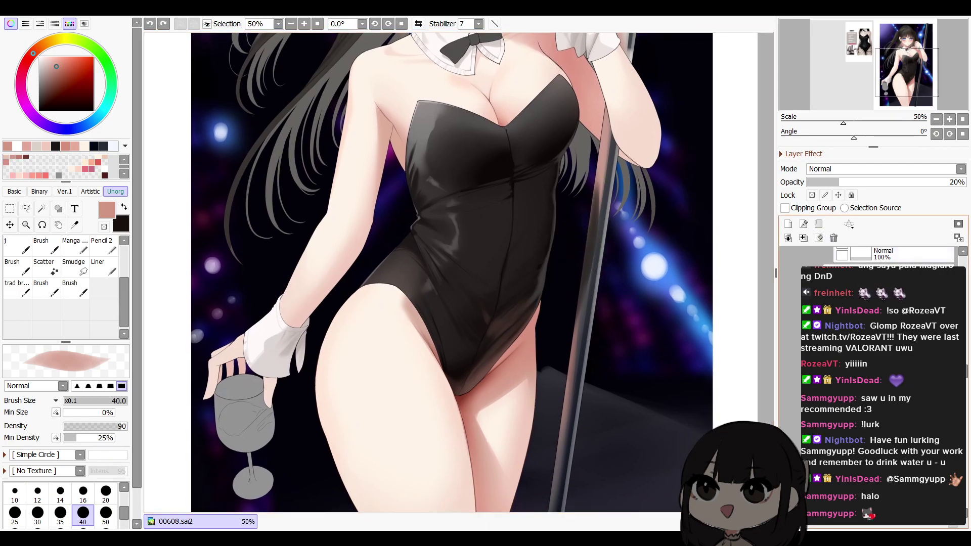
ctrl+click(853, 277)
click(788, 224)
key(g)
alt+click(657, 248)
alt+click(657, 249)
click(555, 165)
key(ctrl+d)
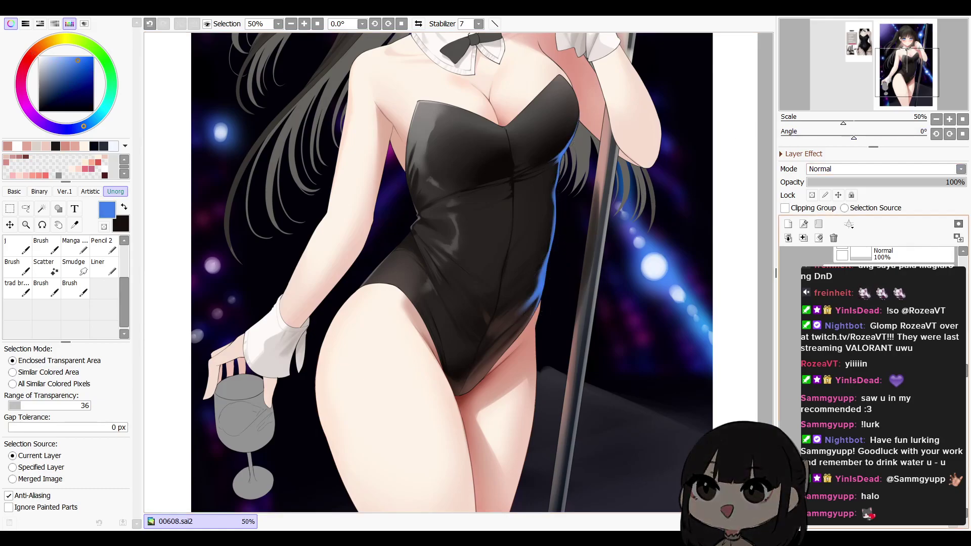
Set the blue rim-light layer's opacity to 26% and check the figure in mirrored and normal views
click(860, 180)
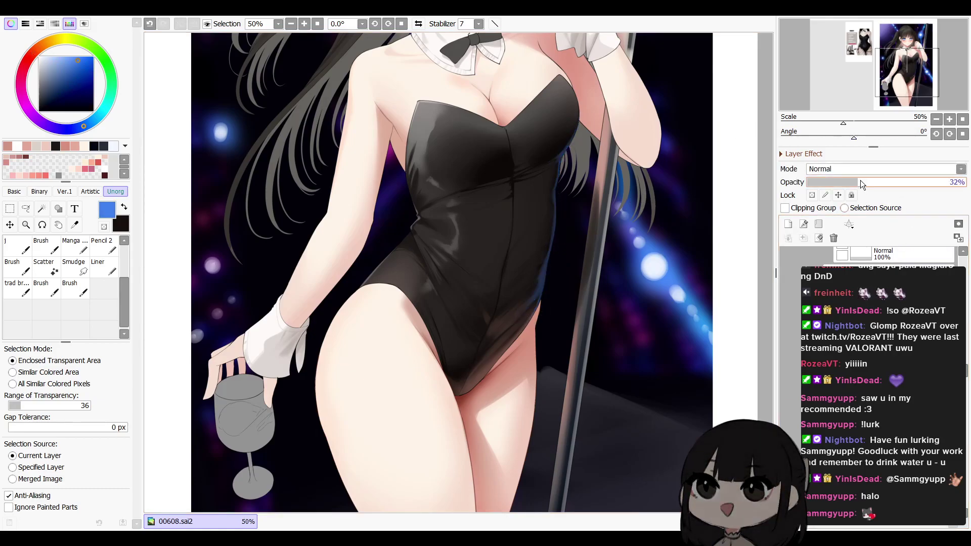
click(851, 182)
key(h)
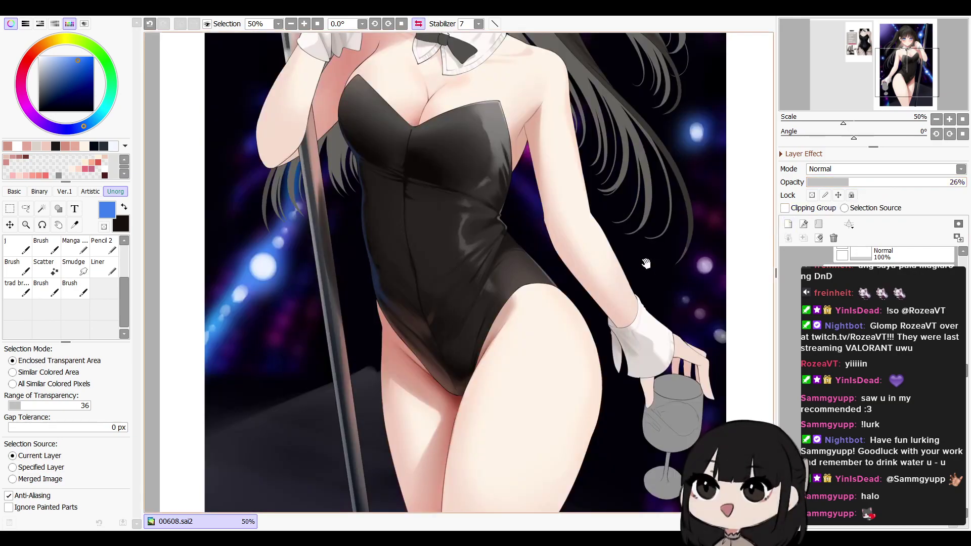
drag(665, 255, 677, 403)
key(h)
Add a new layer, pick a dark red, and select the shaded skin between the chest and the raised arm
drag(670, 322, 644, 375)
click(949, 120)
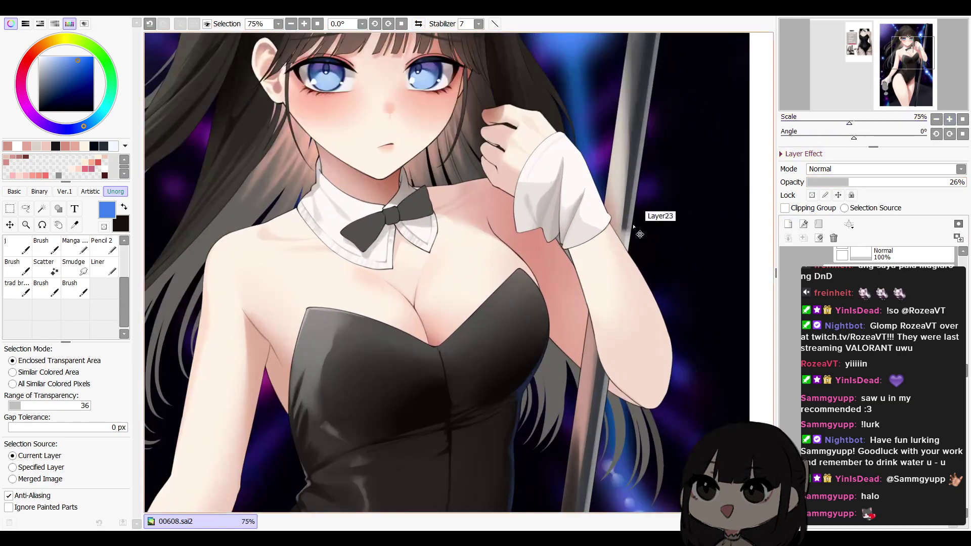
click(789, 225)
click(104, 268)
key(w)
key(a)
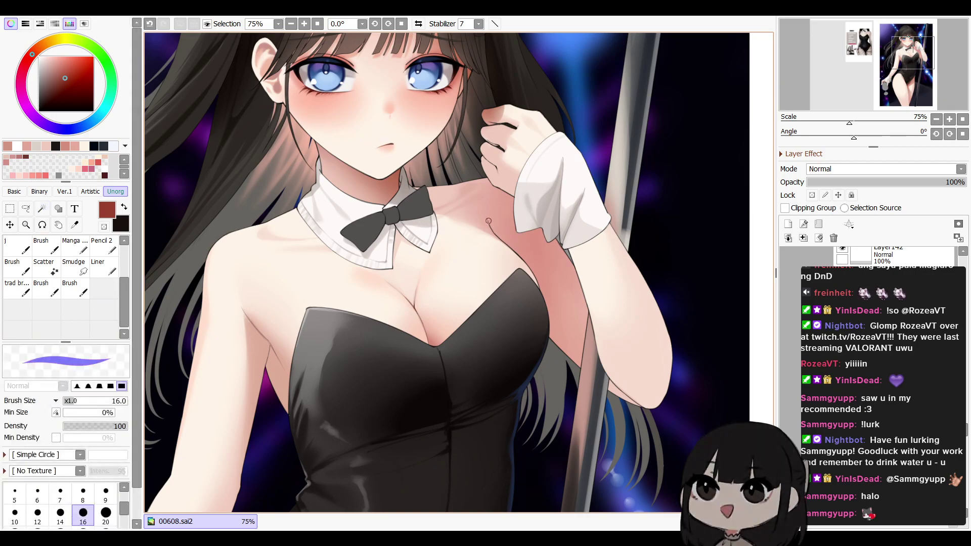
key(w)
click(509, 239)
Paint dark red along the chest edge inside the selection at size 50, blend it toward the arm at size 80, and deselect
key(b)
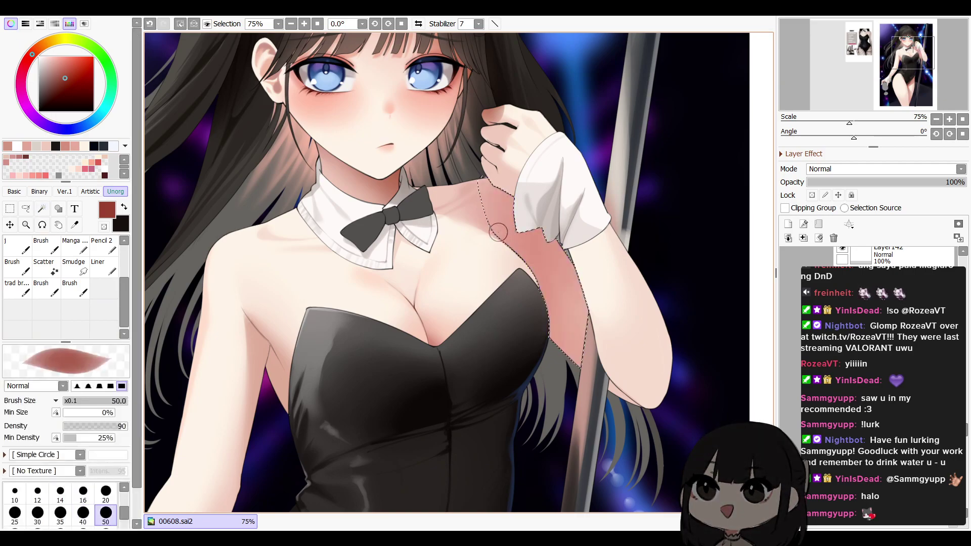
mouse_move(546, 301)
mouse_down()
mouse_move(527, 272)
mouse_move(540, 299)
mouse_up()
key(c)
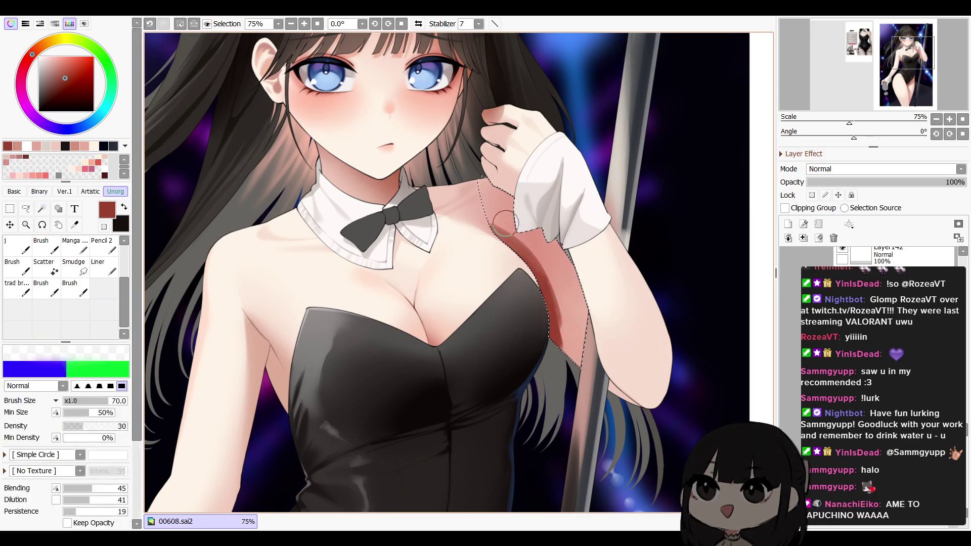
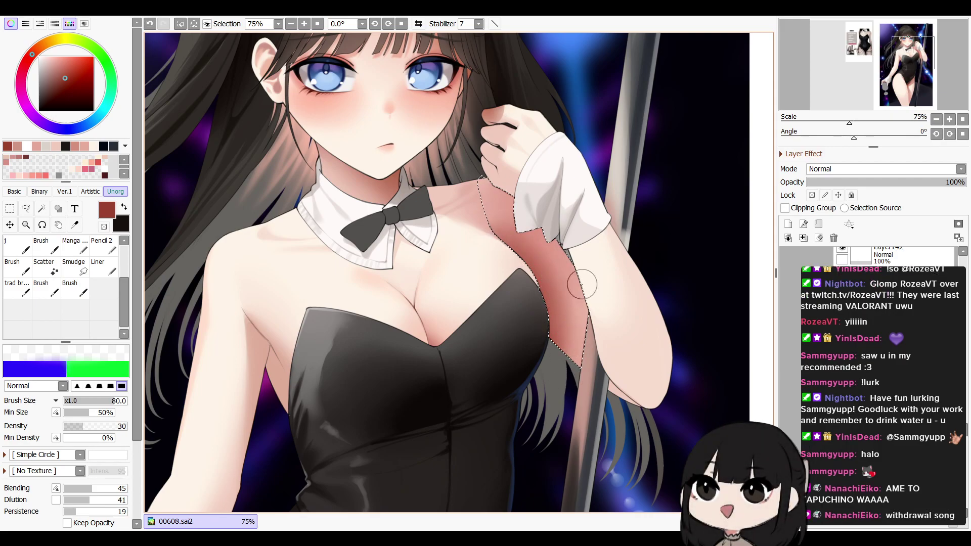
key(ctrl+d)
Shade the underside of the raised arm's elbow with dark red at size 60, blend it at size 80, and trim it at eraser size 16
key(n)
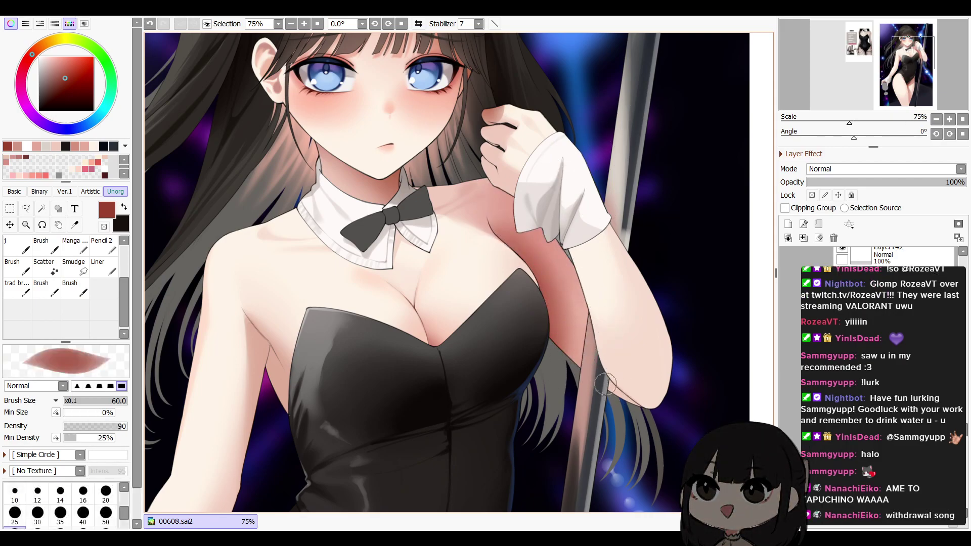
key(c)
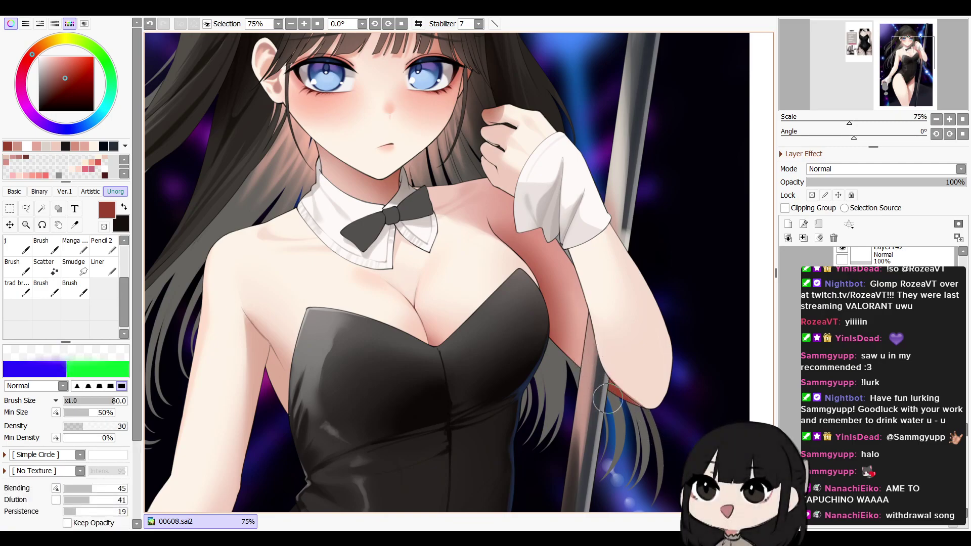
key(n)
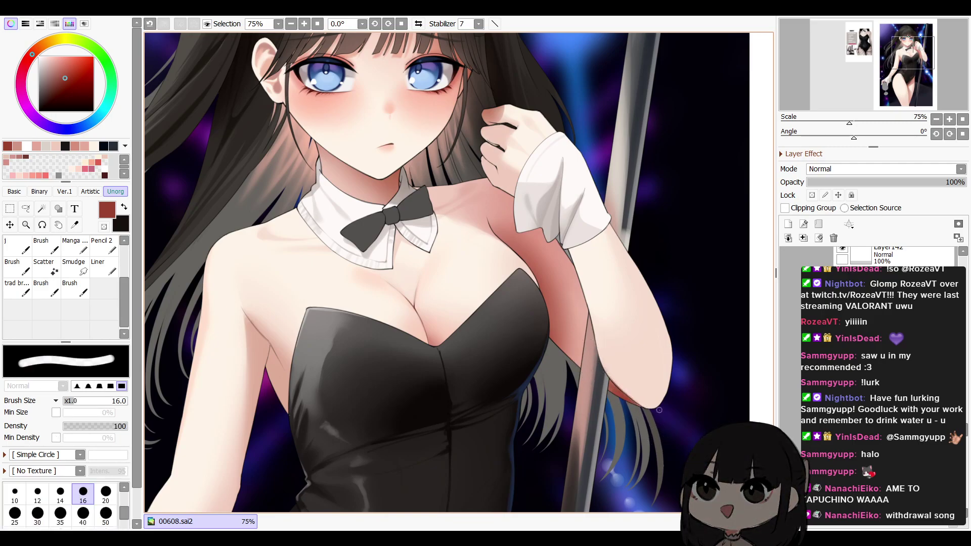
Lower the shadow layer's opacity to about 62% and compare the whole figure in mirrored and normal views
drag(879, 182, 895, 182)
click(936, 120)
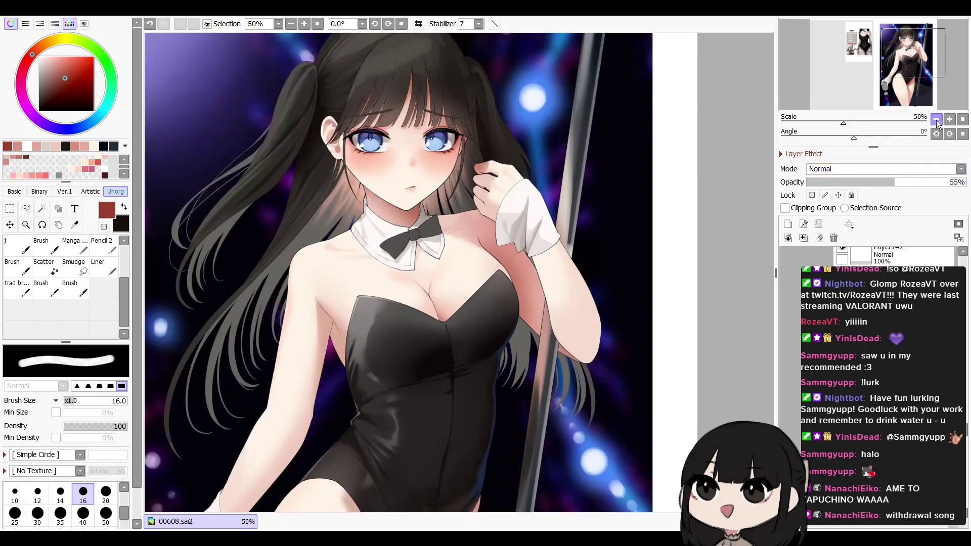
click(937, 120)
key(h)
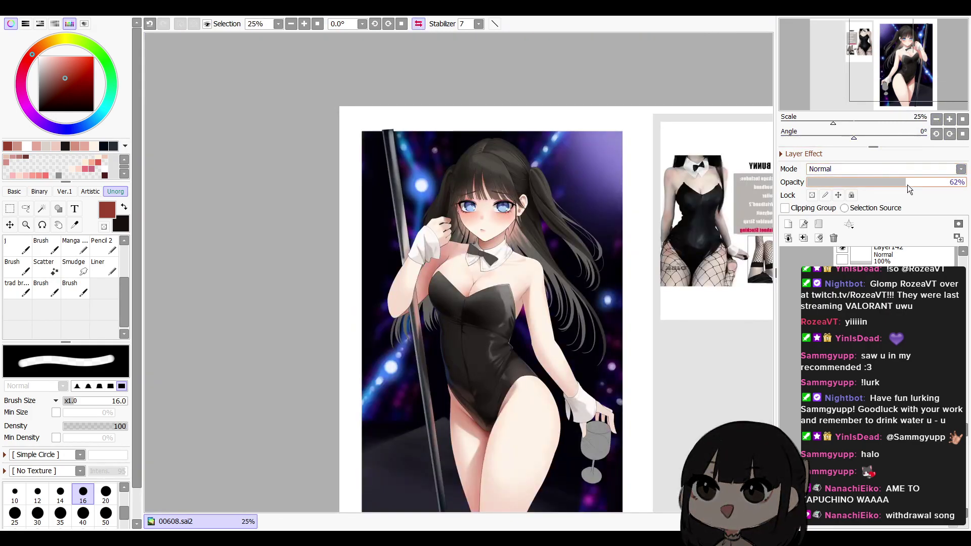
key(h)
drag(893, 51, 897, 63)
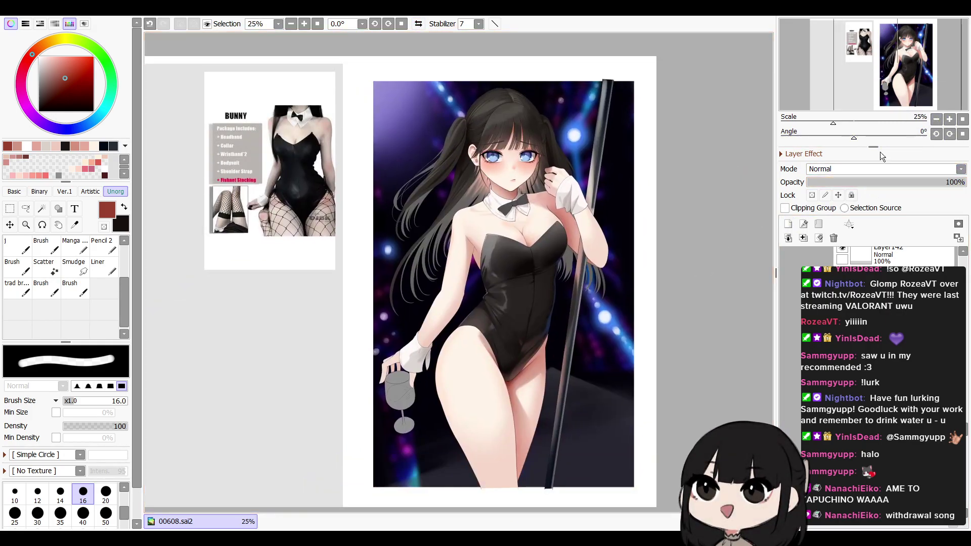
Paint a dark red shadow on the torso skin beside the lowered arm at size 70, blend it at size 80, and trim the overspill
click(949, 119)
click(950, 119)
key(w)
key(b)
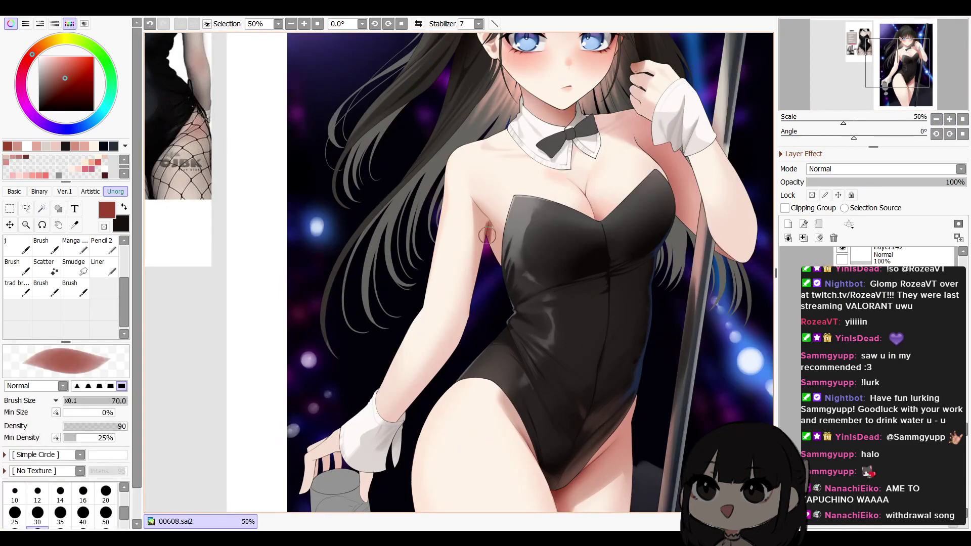
key(c)
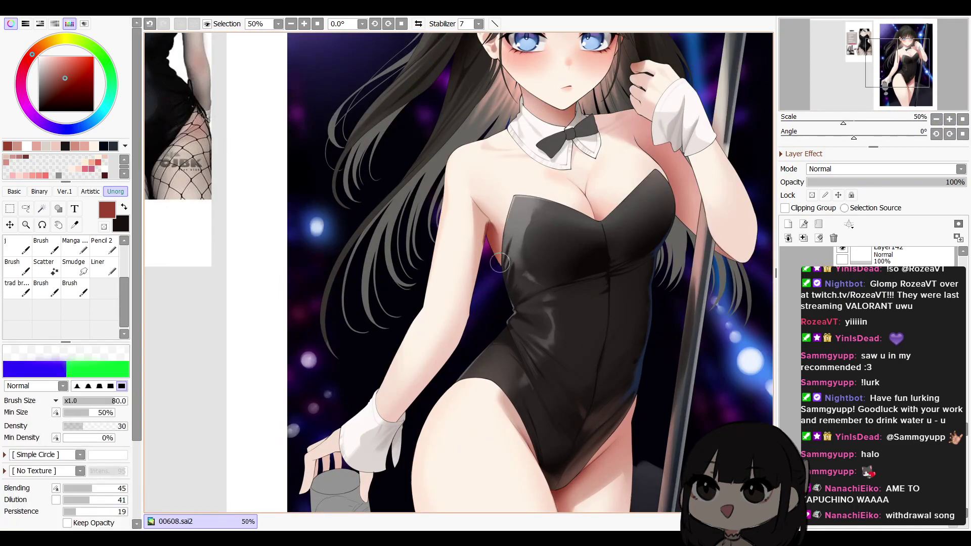
key(e)
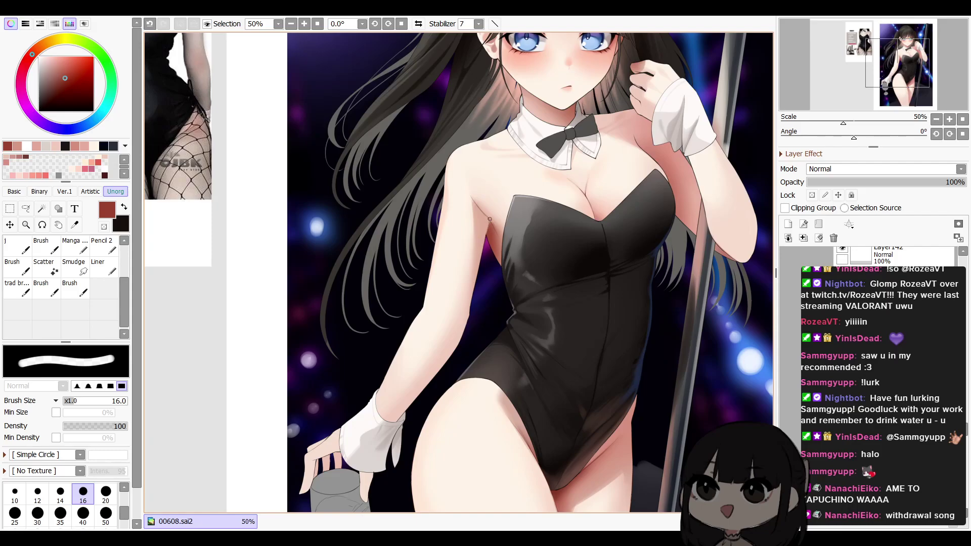
key(b)
drag(489, 219, 490, 224)
Clean the torso shadow where it meets the armpit with the eraser at size 16 and soften it with the blending brush at size 70
key(ctrl+plus)
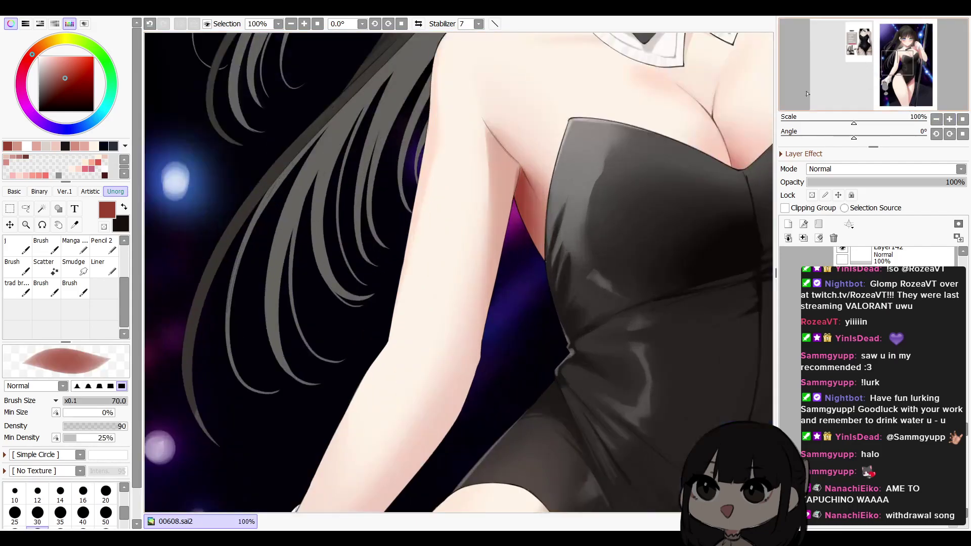
key(e)
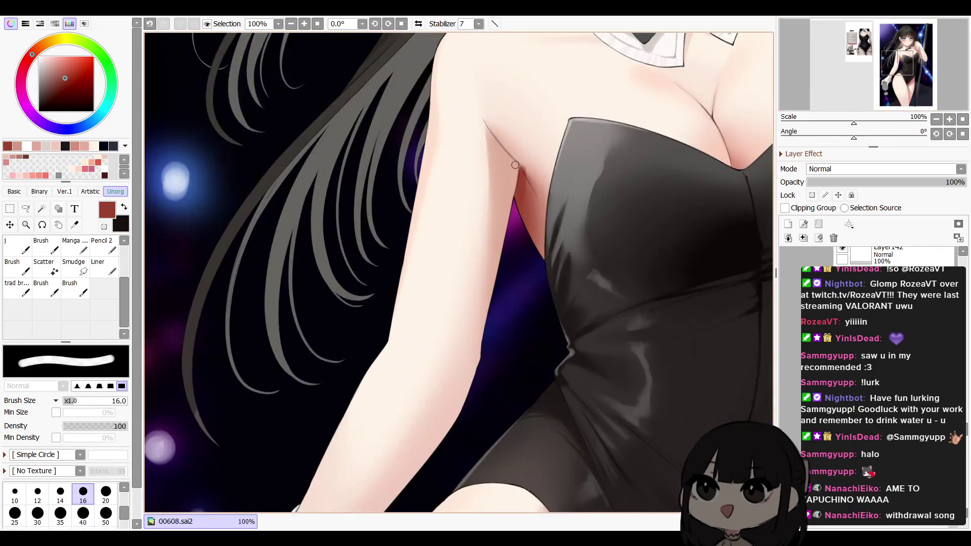
key(b)
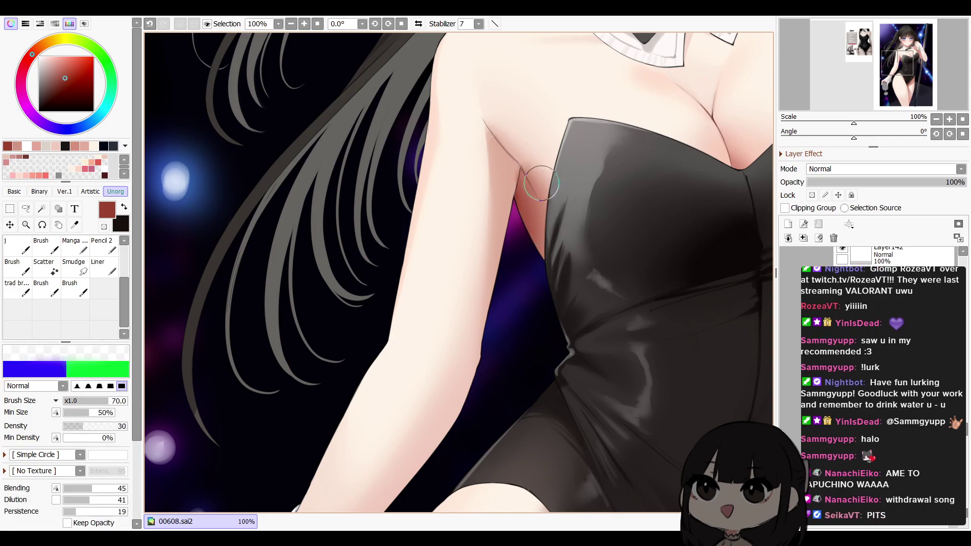
drag(570, 202, 557, 271)
drag(579, 232, 565, 290)
Set the torso shadow layer's opacity to 77% and check it in mirrored and normal views
drag(900, 184, 929, 183)
key(h)
key(h)
drag(628, 290, 655, 281)
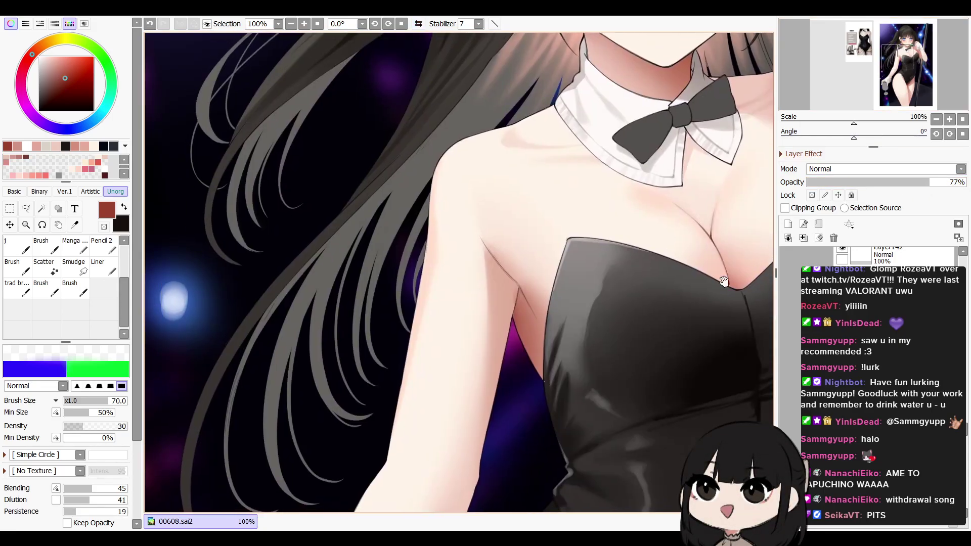
Add a new layer, rotate the canvas to 63°, and paint a dark red shadow in the lowered arm's armpit, blended at size 70
click(788, 223)
drag(854, 136, 879, 136)
key(n)
key(bracketleft)
key(bracketleft)
mouse_move(471, 333)
mouse_down()
mouse_move(494, 283)
mouse_move(458, 332)
mouse_move(472, 318)
mouse_up()
key(c)
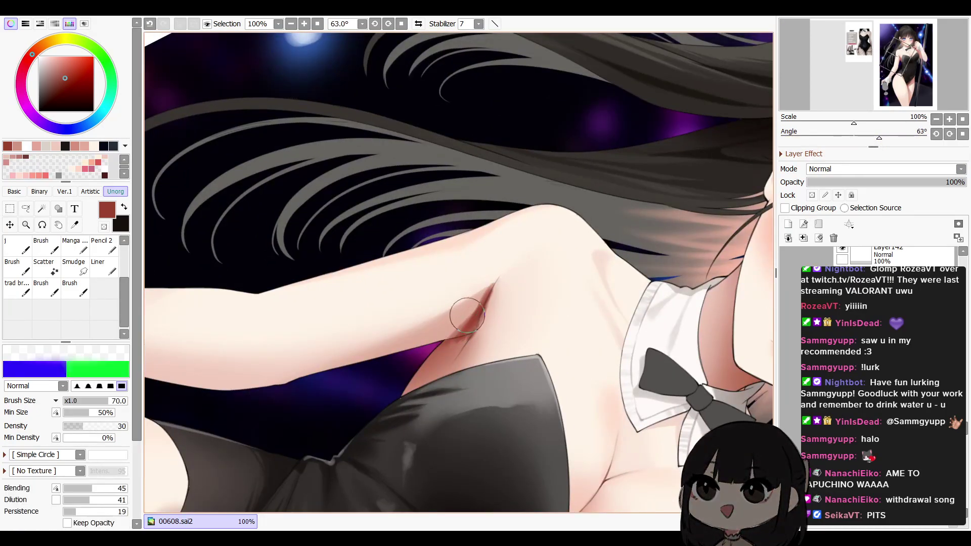
key(n)
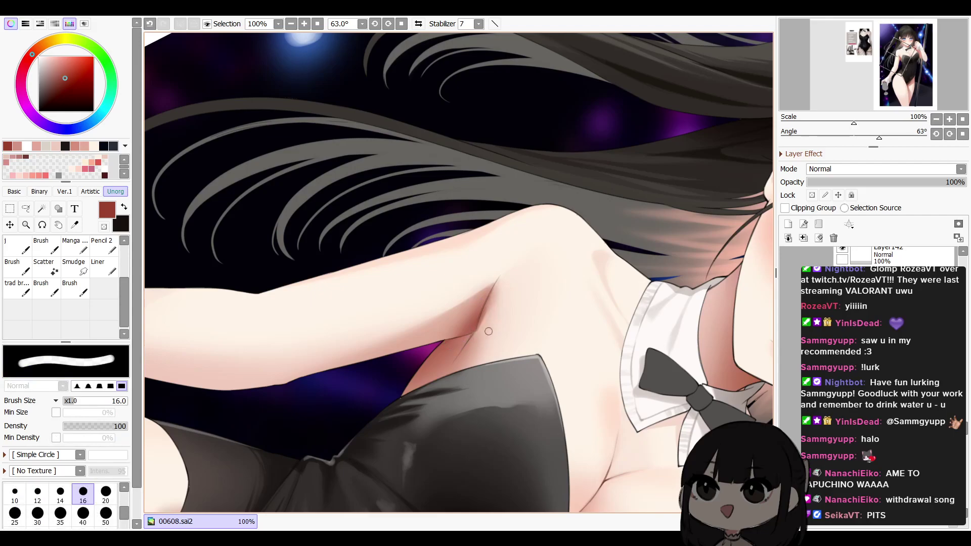
Refine the armpit shadow's edge at 150% zoom with the blending brush at size 70 and the eraser at size 16
key(b)
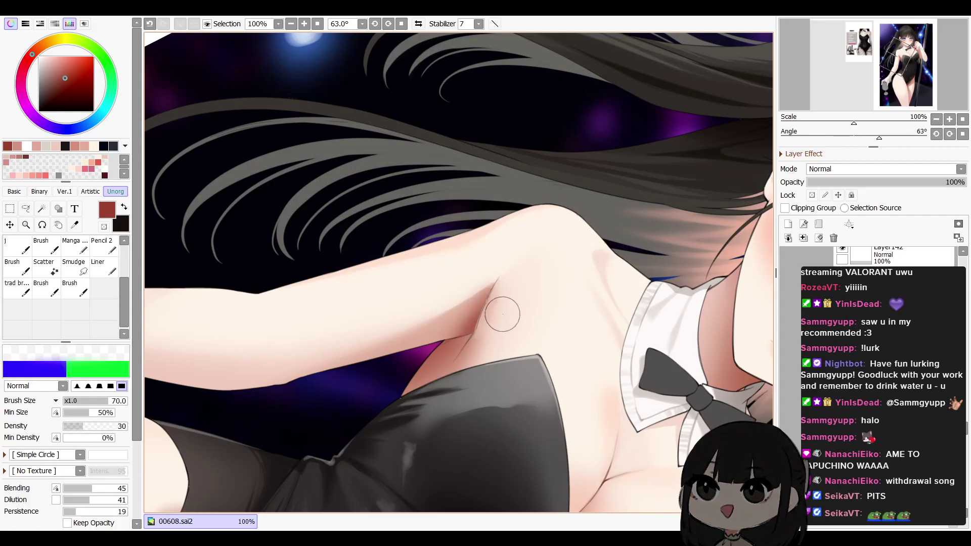
space+drag(498, 338, 533, 293)
click(949, 120)
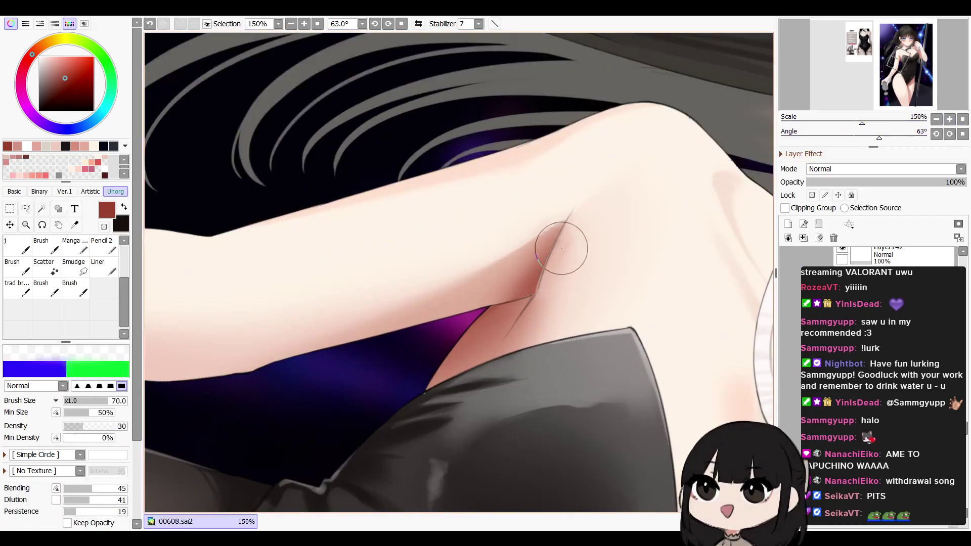
key(n)
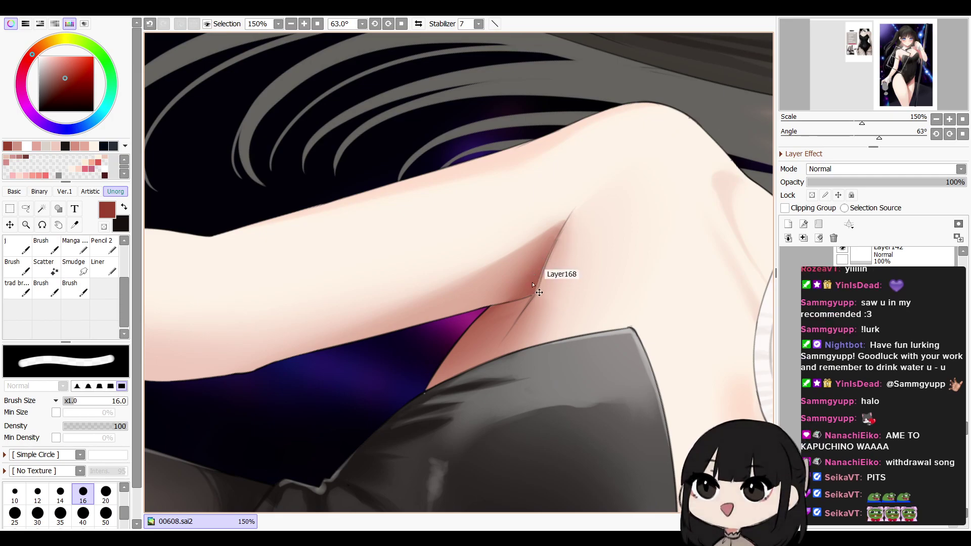
Select Layer15 from the armpit crease on the canvas, undo the stray edit, and turn off the layer's transparency lock
ctrl+shift+click(540, 284)
key(ctrl+z)
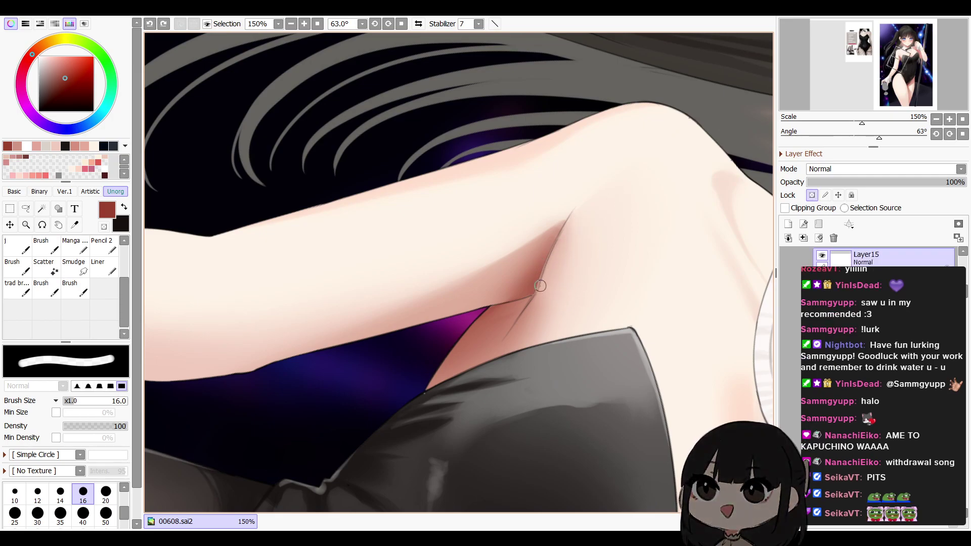
click(813, 196)
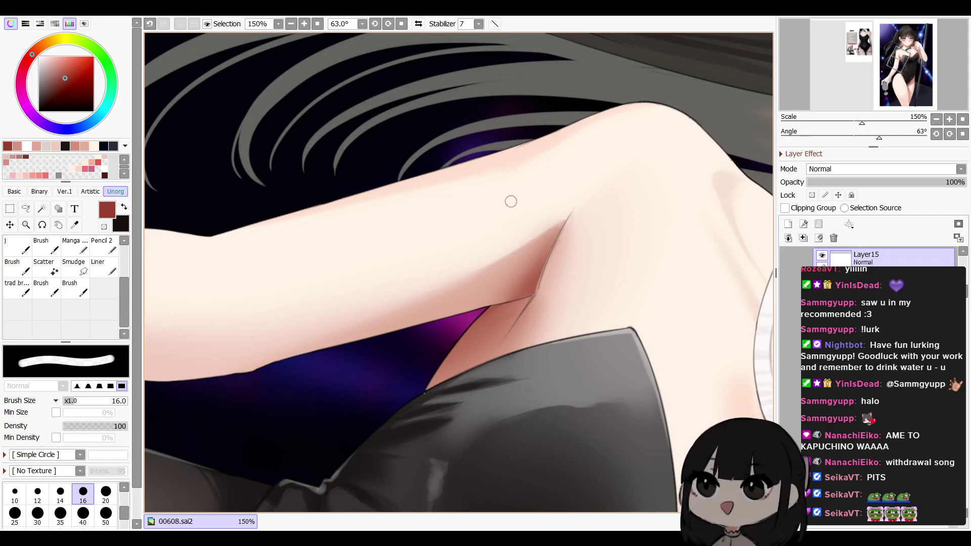
Draw a dark red line along the armpit crease at brush size 7, trim its end with the eraser at size 16, and reset the rotation
key(b)
key(bracketleft)
key(bracketleft)
key(bracketleft)
key(bracketleft)
key(bracketleft)
key(bracketleft)
key(bracketleft)
key(bracketleft)
key(bracketleft)
key(bracketleft)
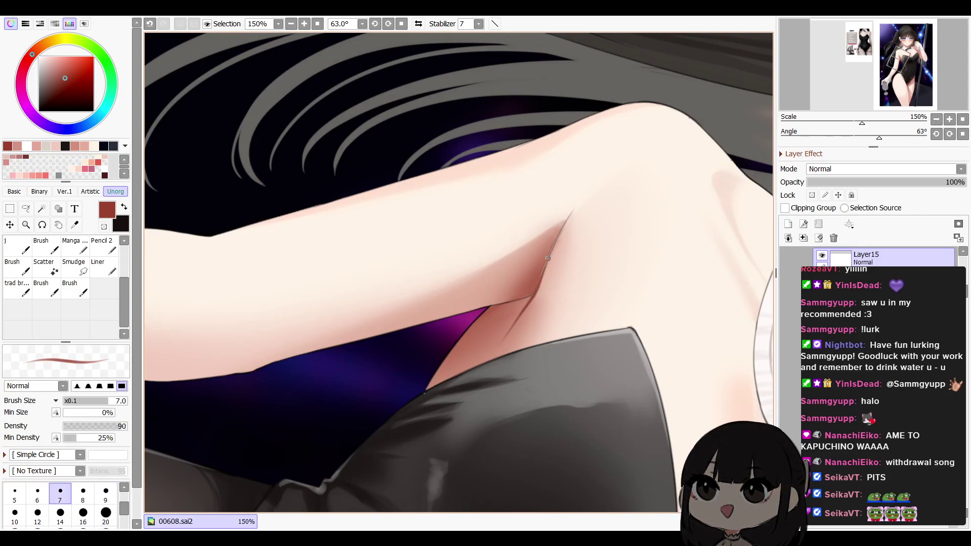
key(e)
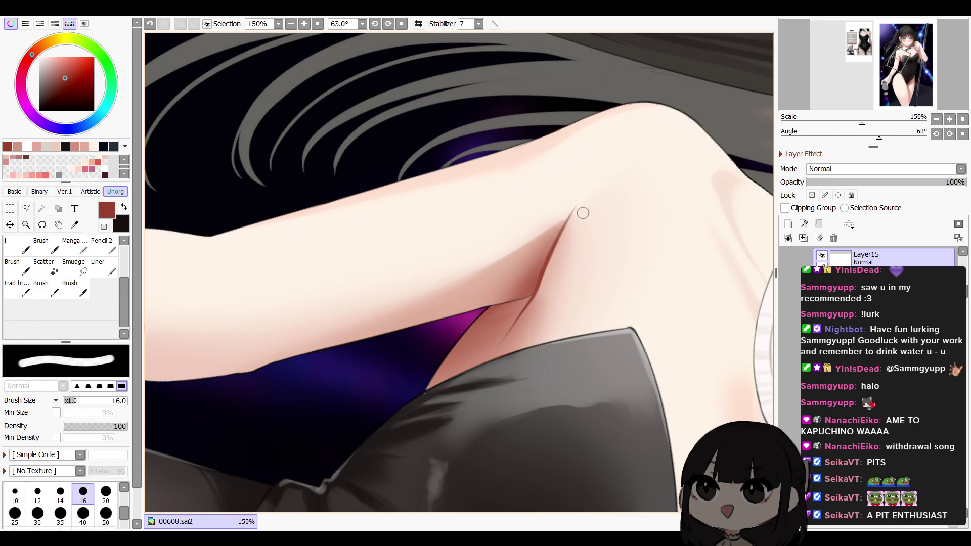
key(b)
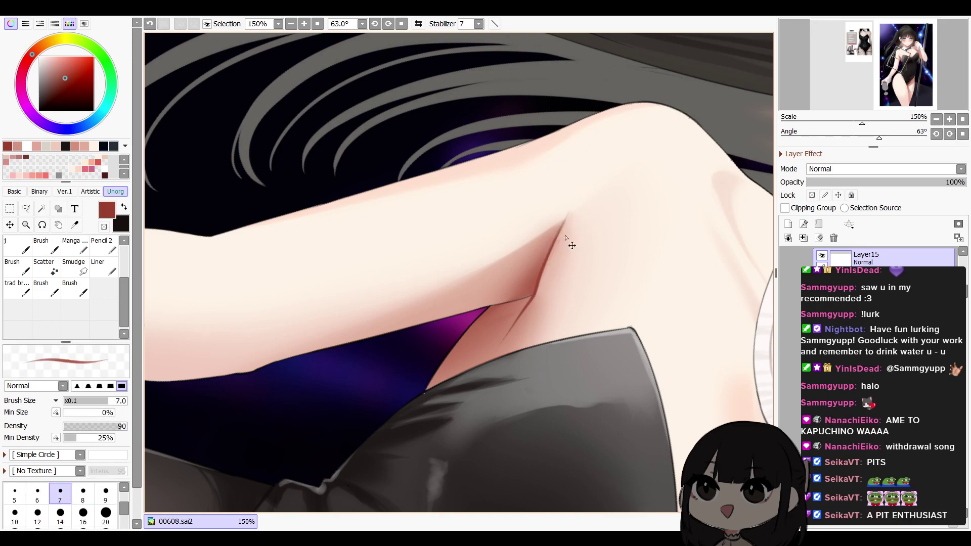
key(ctrl+z)
key(e)
click(962, 133)
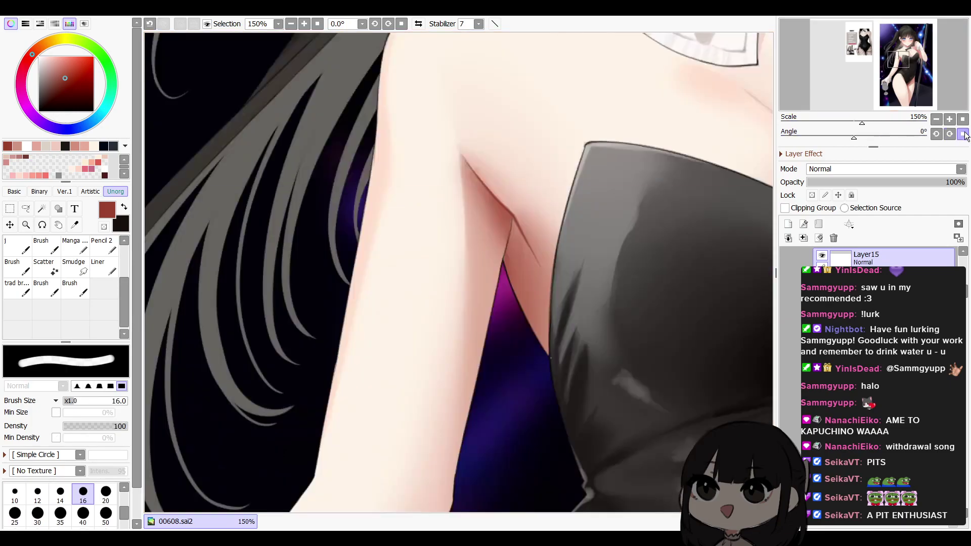
Soften the armpit crease line with the blending brush at size 35 and touch it up with the brush at size 7
click(936, 119)
click(937, 120)
click(949, 121)
click(950, 121)
click(950, 120)
key(v)
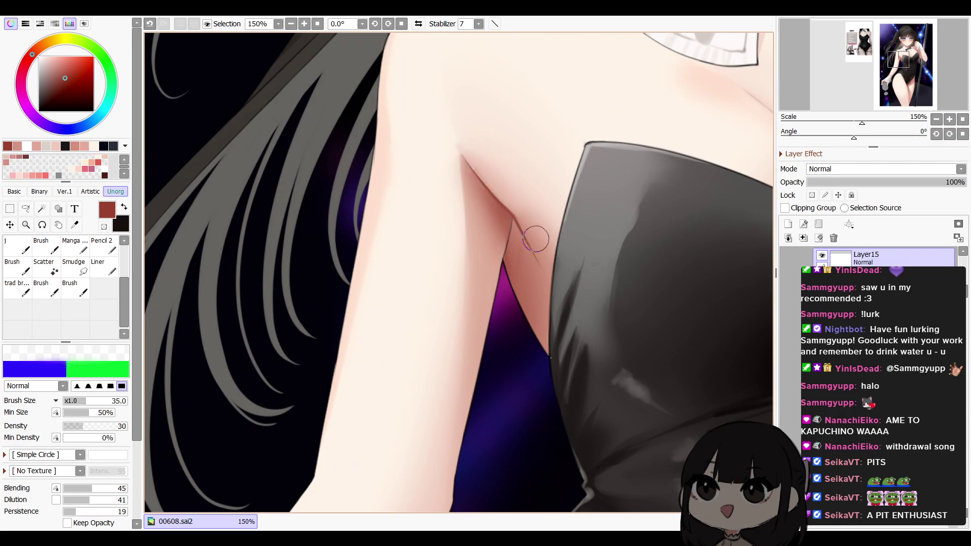
key(n)
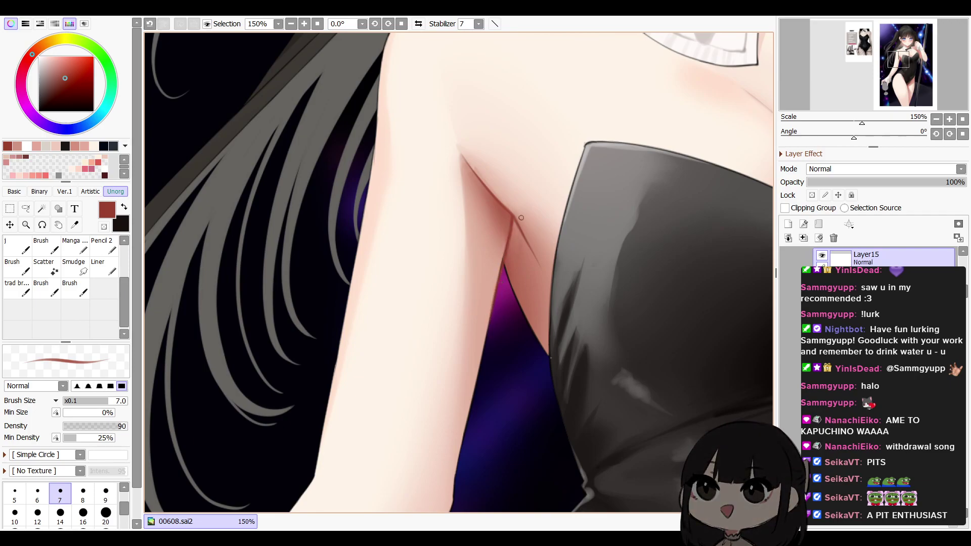
Examine the whole illustration in mirrored and normal views to judge the new armpit shading
drag(862, 123, 837, 123)
key(h)
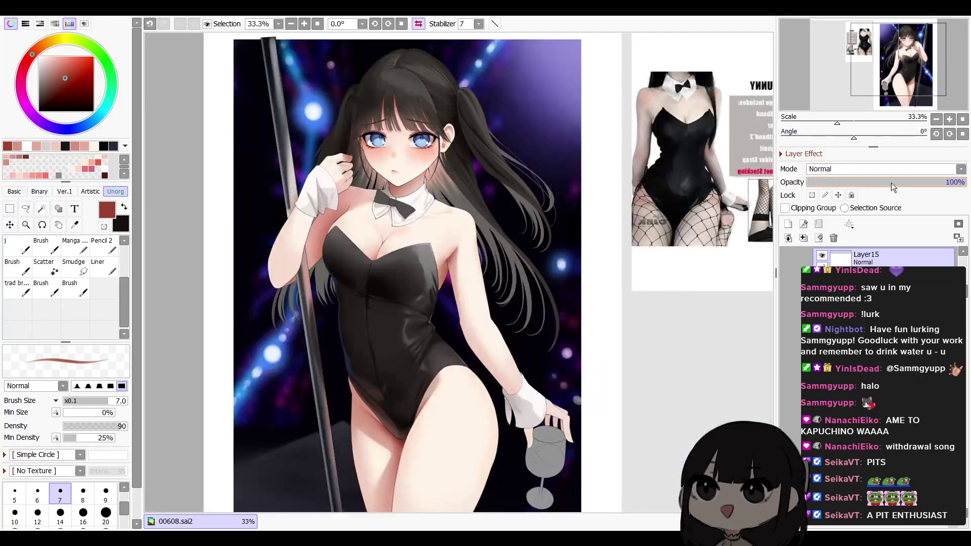
key(h)
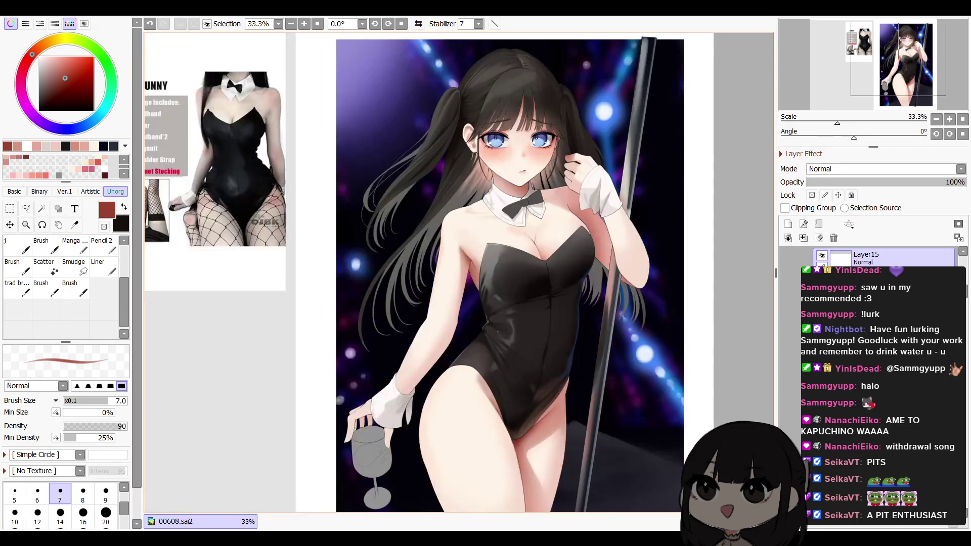
click(963, 119)
click(949, 120)
click(962, 120)
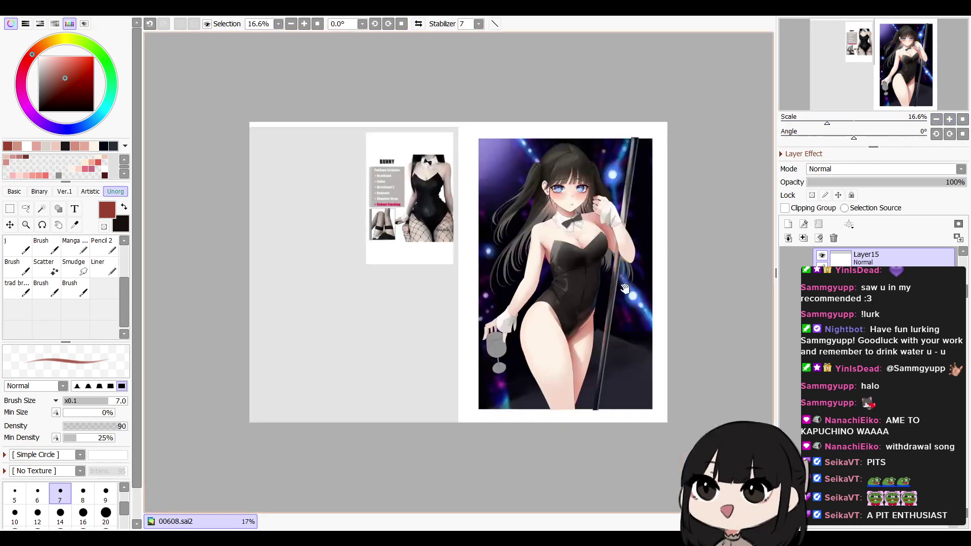
Locate the skin shading layers from the upper body on the canvas and add a new layer among them
drag(690, 274, 644, 279)
scroll(715, 223, up, 2)
drag(670, 220, 604, 282)
key(ctrl+plus)
key(ctrl+plus)
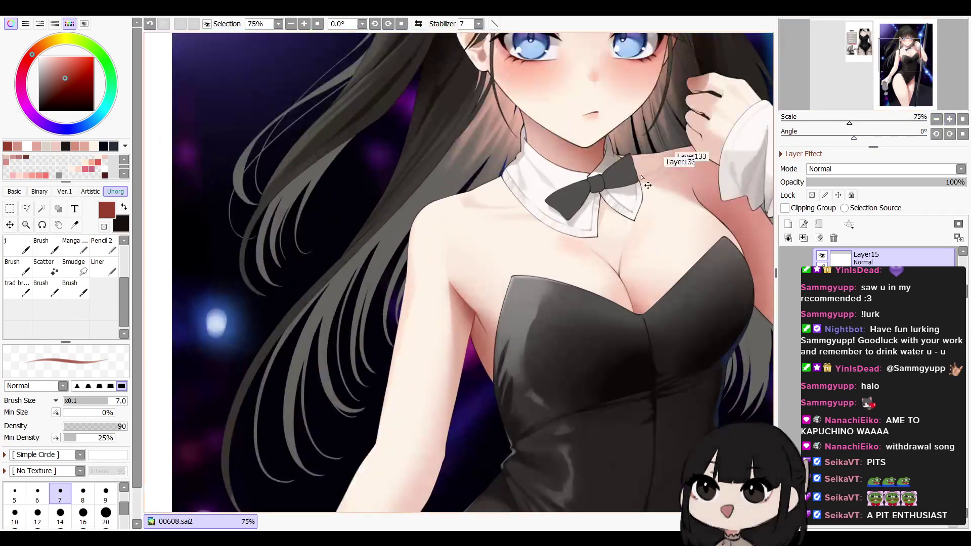
ctrl+shift+click(469, 304)
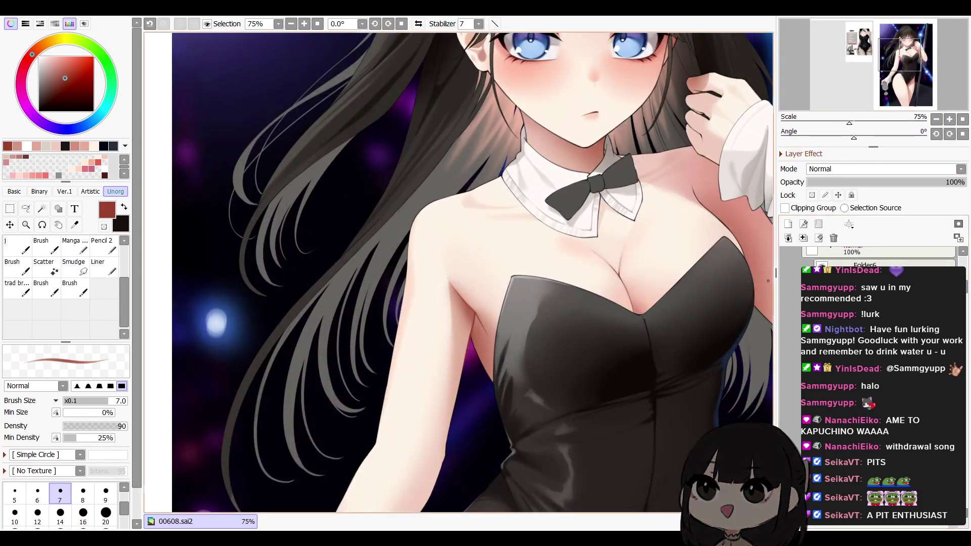
key(e)
key(bracketright)
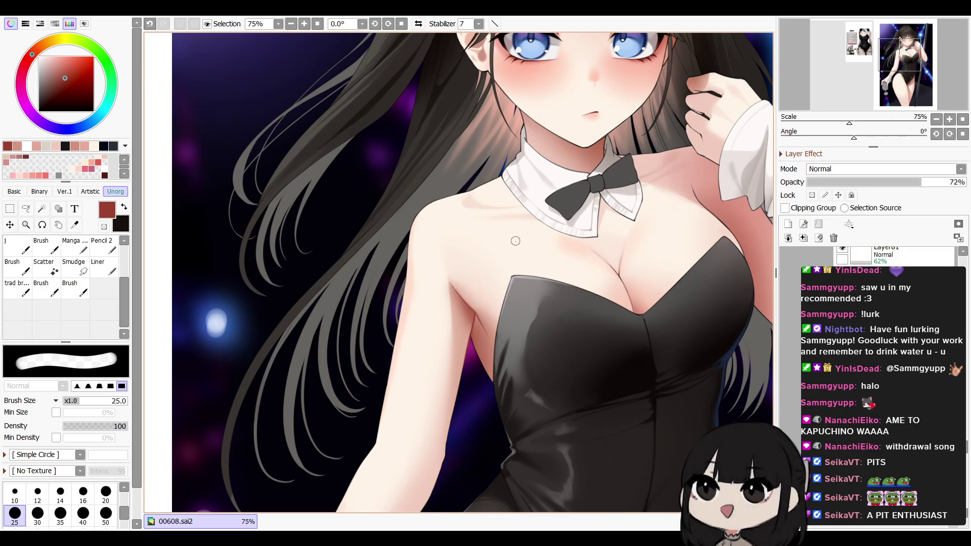
drag(967, 425, 966, 427)
click(900, 354)
click(788, 224)
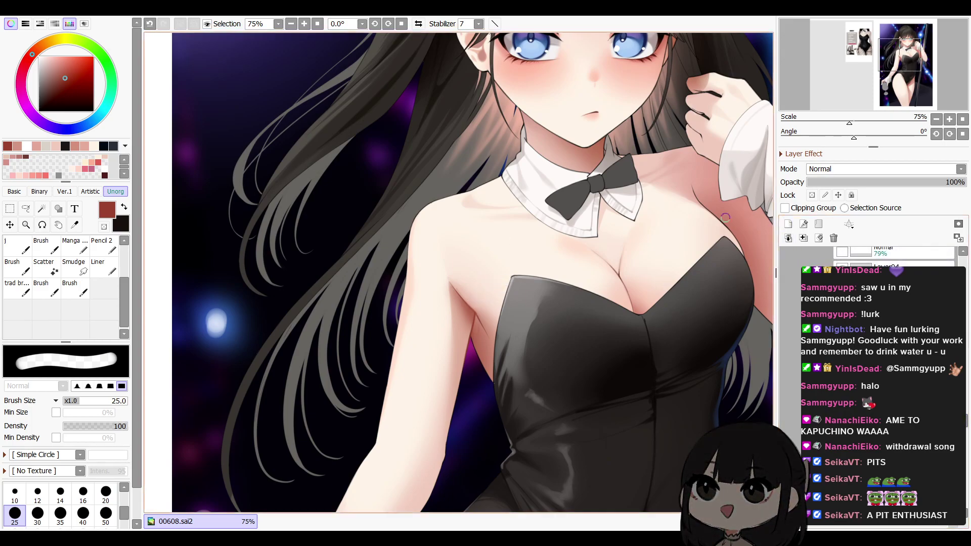
Outline a shadow shape between the lowered arm's shoulder and the chest in a sampled skin tone at brush size 12, and fill it
alt+click(468, 300)
key(b)
key(bracketright)
key(bracketright)
key(bracketright)
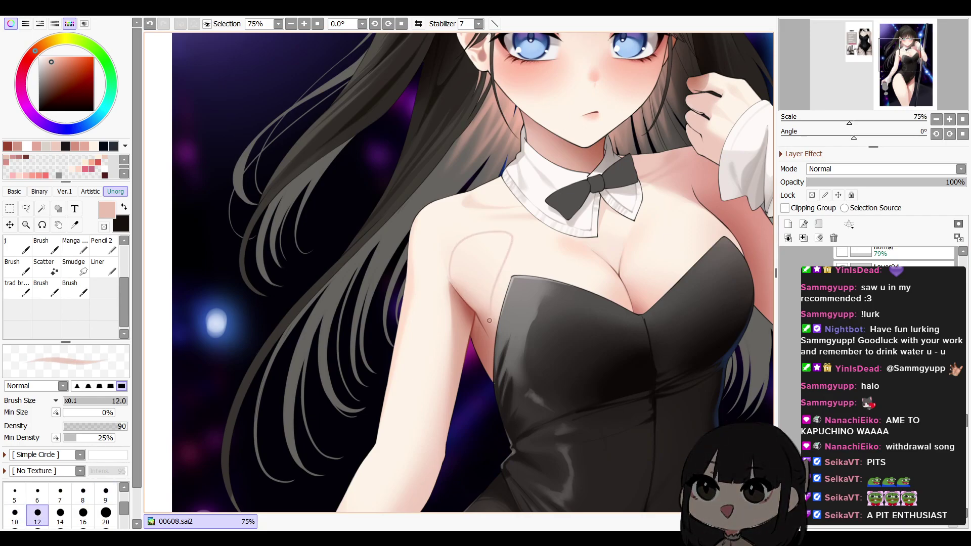
drag(490, 320, 453, 284)
key(g)
click(473, 282)
Shift the shoulder shadow patch to a more saturated salmon with the hue and saturation adjustment and soften its edges with the blending brush
key(ctrl+u)
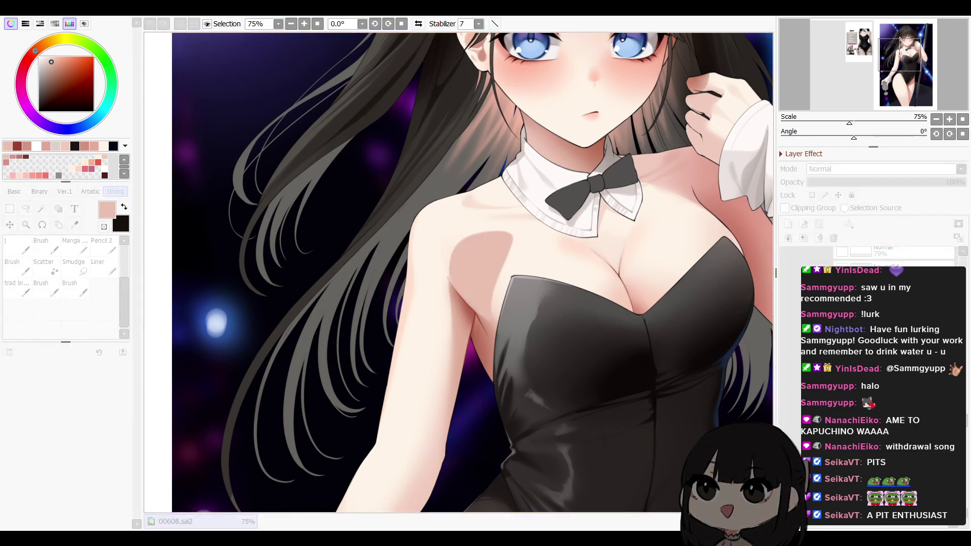
key(Return)
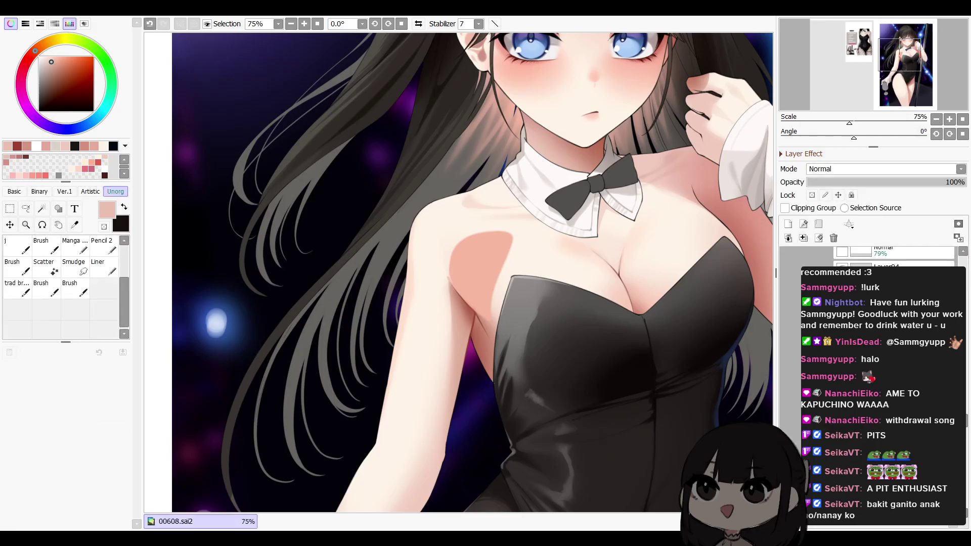
key(b)
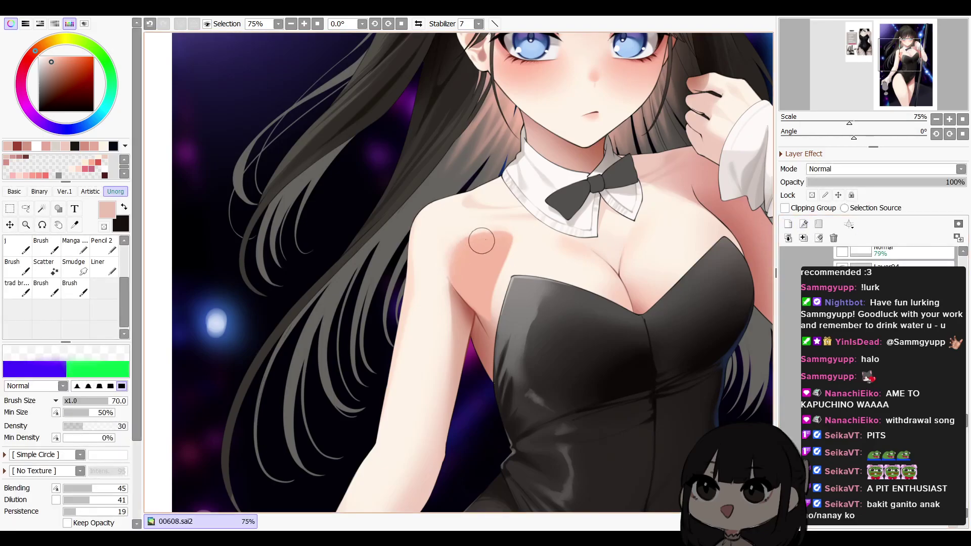
Lower the shoulder shadow layer's opacity to 30%, judging the strength in mirrored and normal views
click(855, 183)
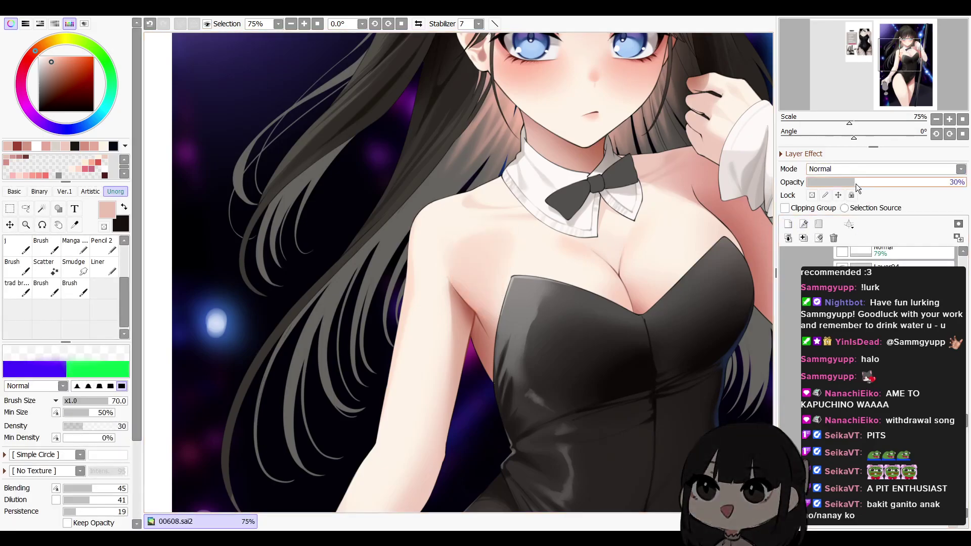
drag(861, 184, 869, 183)
key(bracketright)
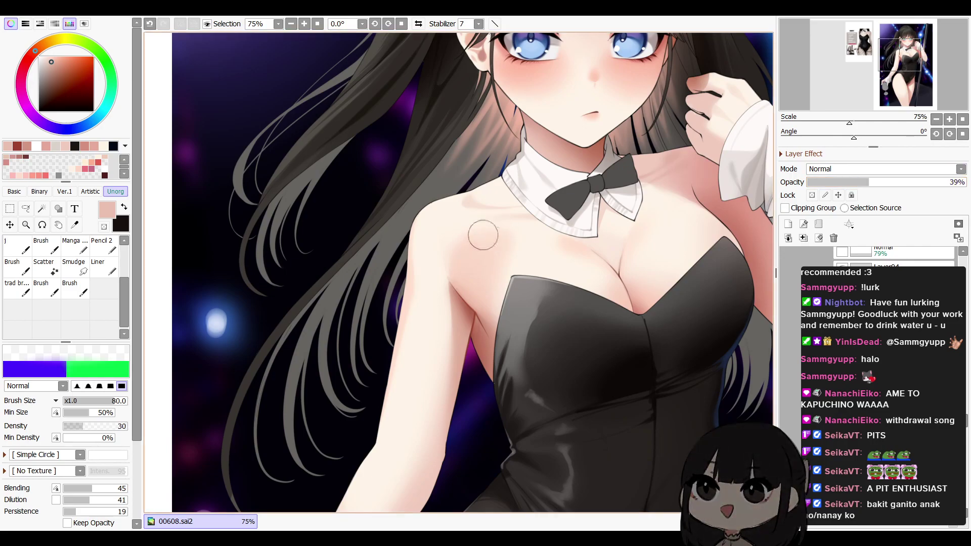
click(938, 121)
click(937, 120)
key(h)
click(855, 182)
key(h)
drag(663, 314, 659, 296)
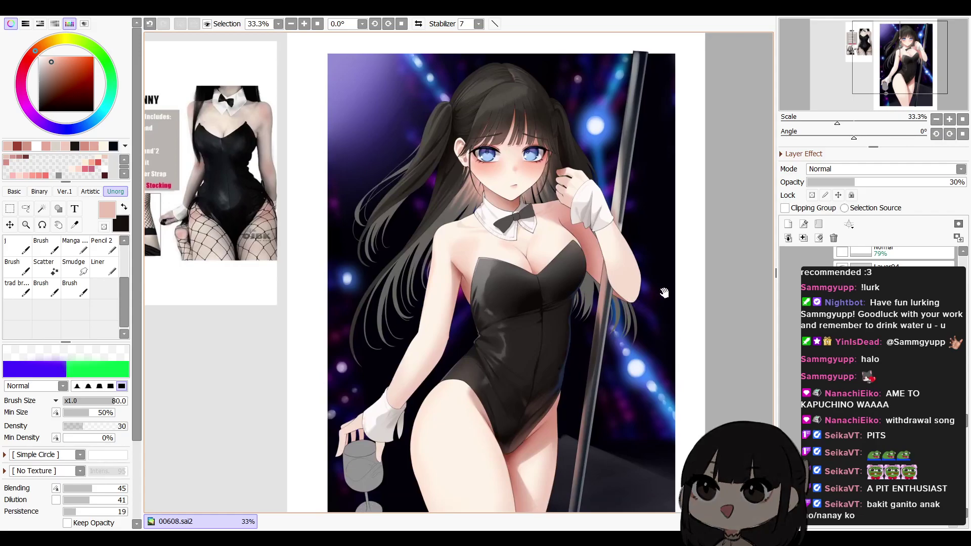
Examine the shoulder shadow up close and across the whole figure, including a mirrored view
click(951, 121)
click(951, 121)
key(h)
key(h)
drag(605, 321, 579, 342)
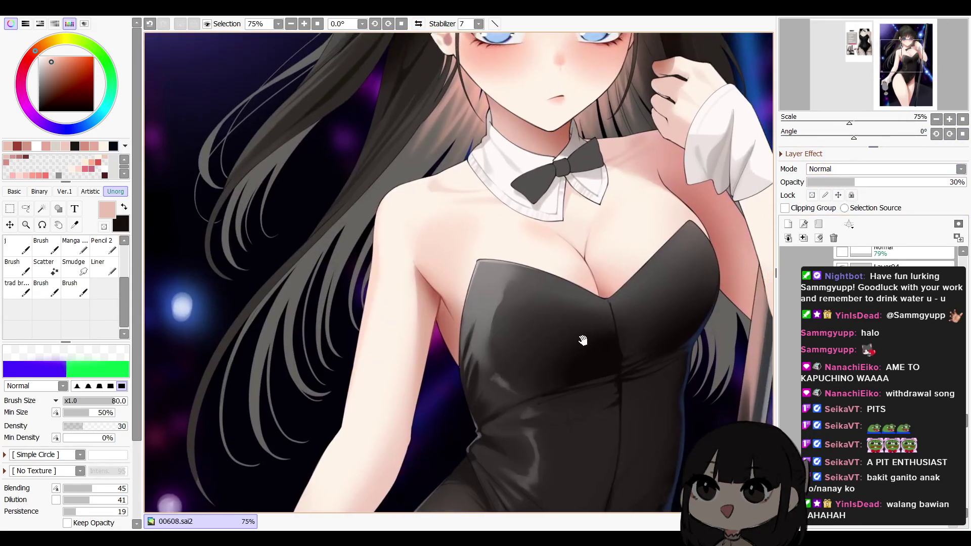
click(936, 119)
click(937, 119)
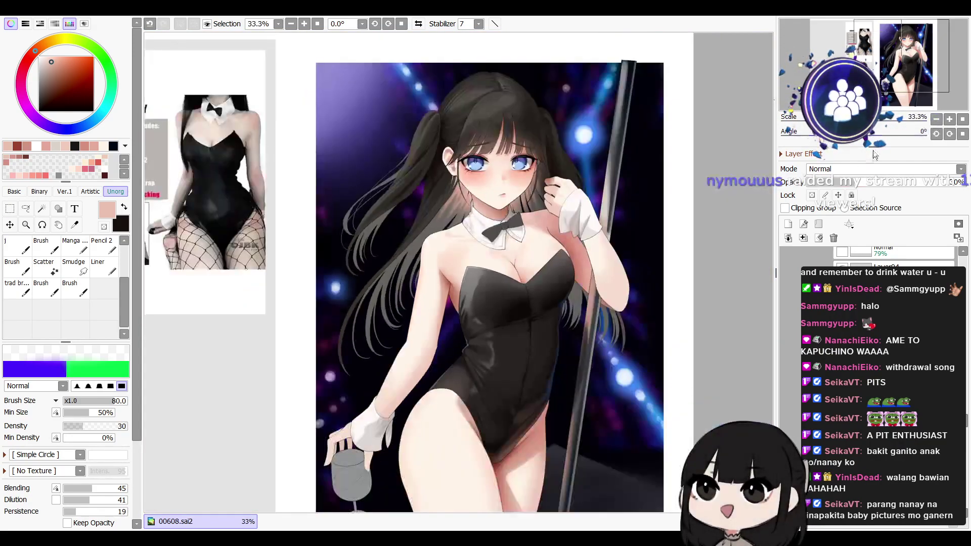
drag(644, 309, 635, 275)
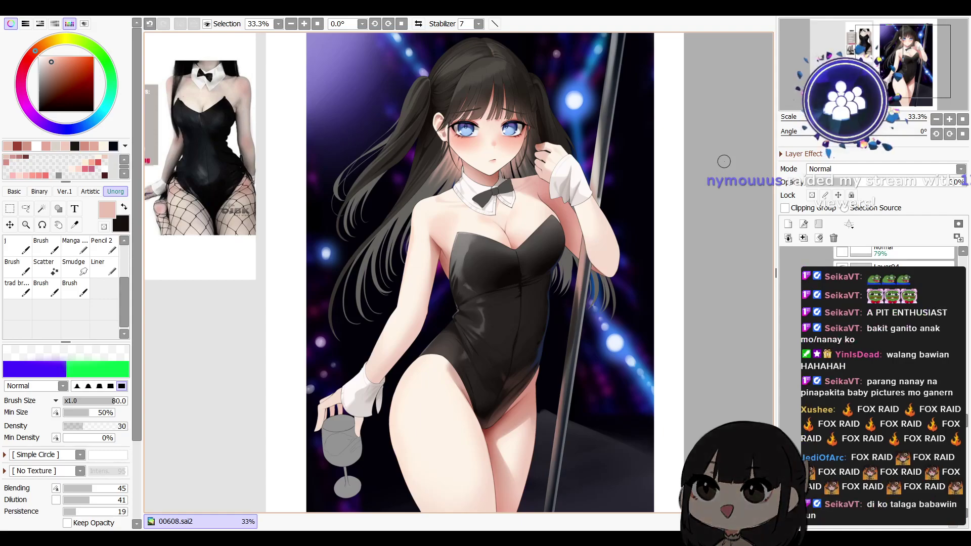
drag(320, 141, 338, 47)
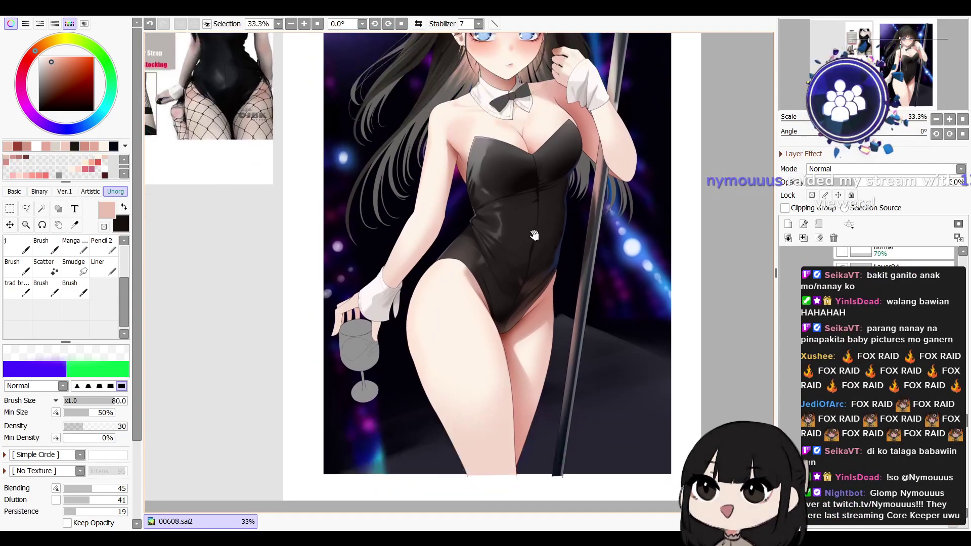
drag(535, 235, 566, 285)
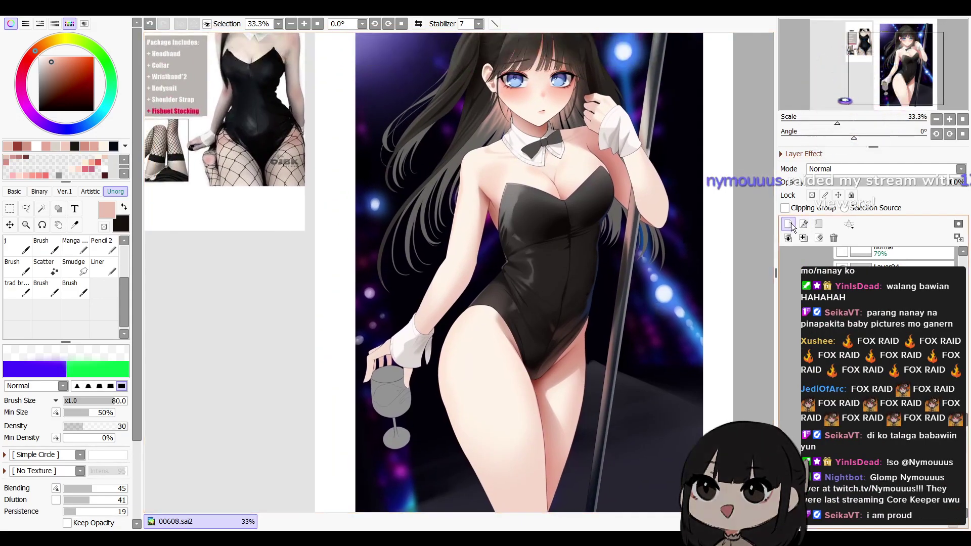
Paint an orange shadow on a new layer along the upper thigh below the leotard's edge at brush size 50
click(949, 120)
drag(666, 287, 667, 270)
key(b)
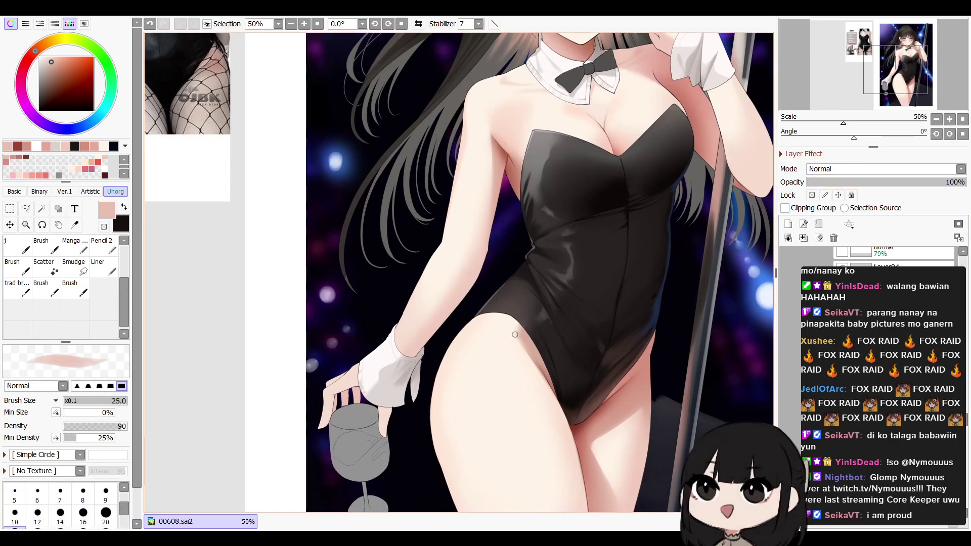
key(w)
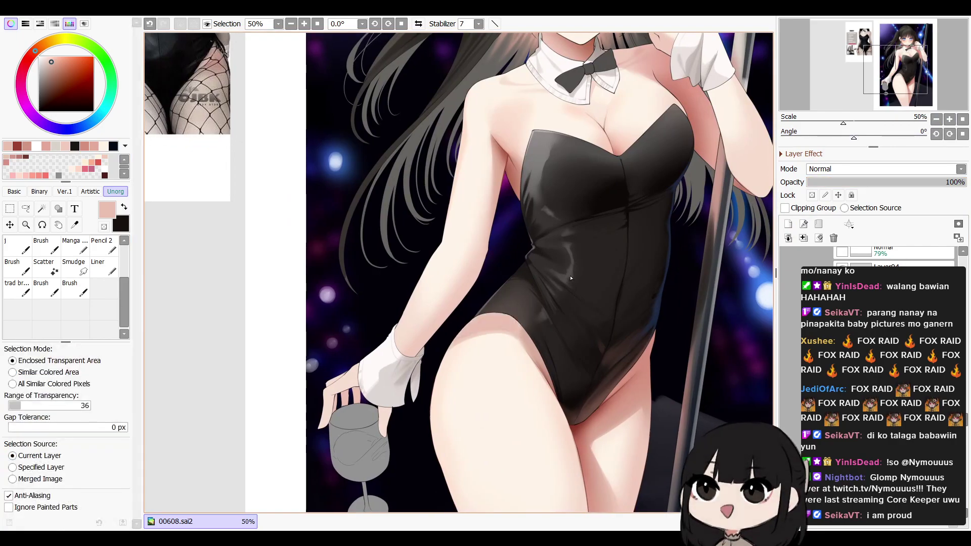
key(b)
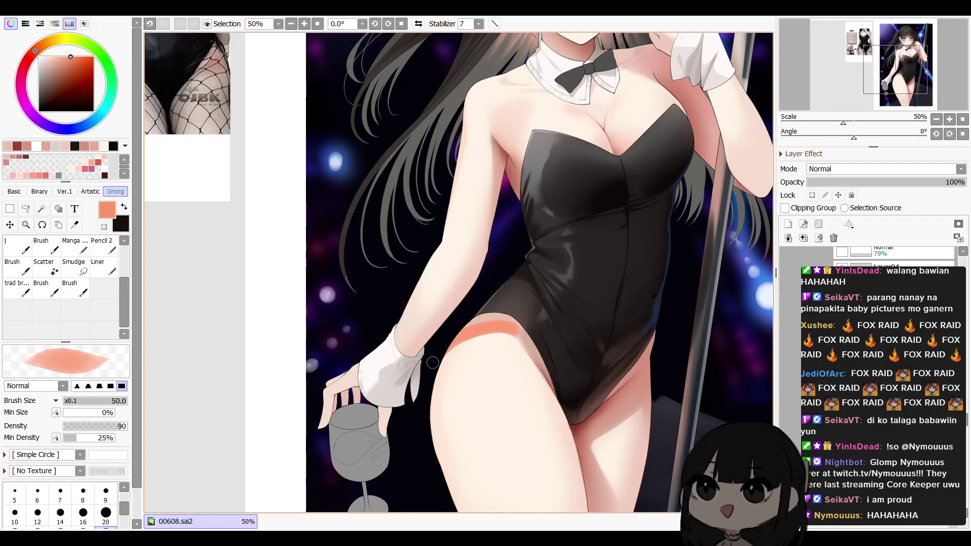
drag(456, 337, 523, 328)
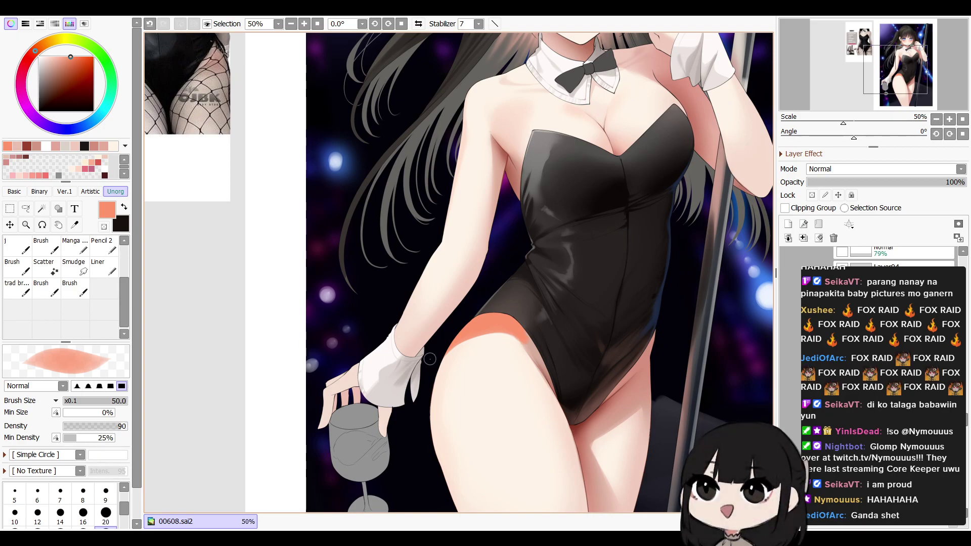
Soften the thigh shadow with the blending brush at size 100 and lower its layer's opacity to 36%
key(c)
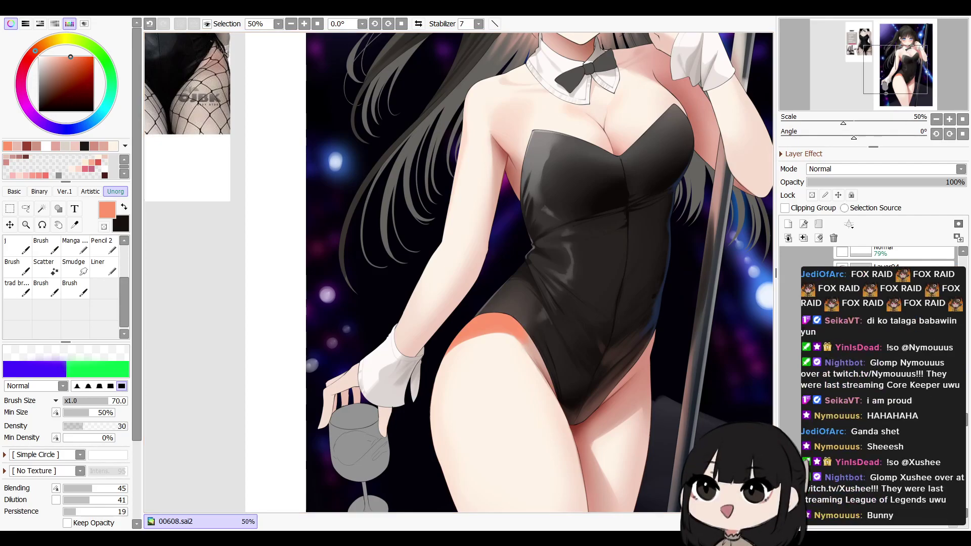
drag(469, 328, 436, 377)
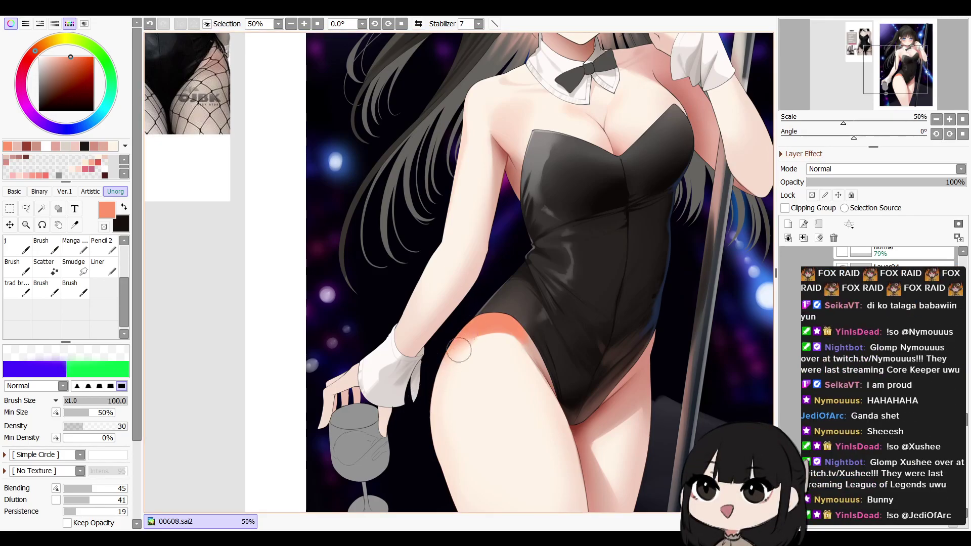
click(885, 184)
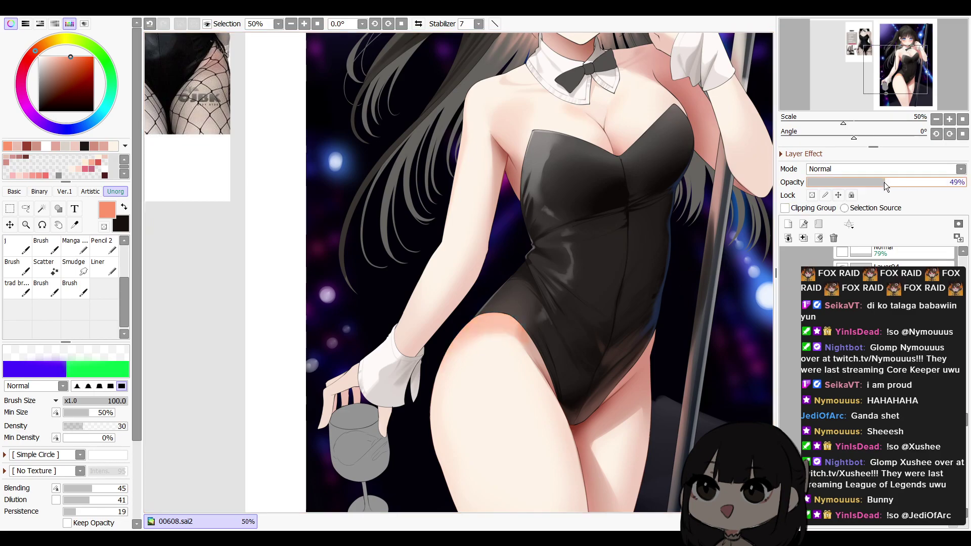
key(h)
drag(578, 389, 663, 376)
key(h)
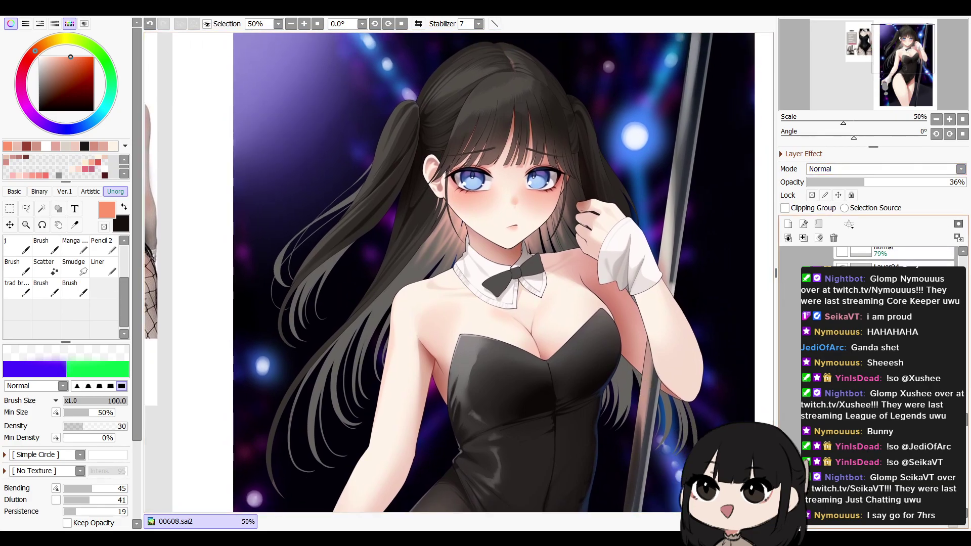
Paint a light red blush on the lowered arm's shoulder at brush size 60 and blend it at size 160
drag(633, 416, 699, 246)
drag(673, 348, 690, 323)
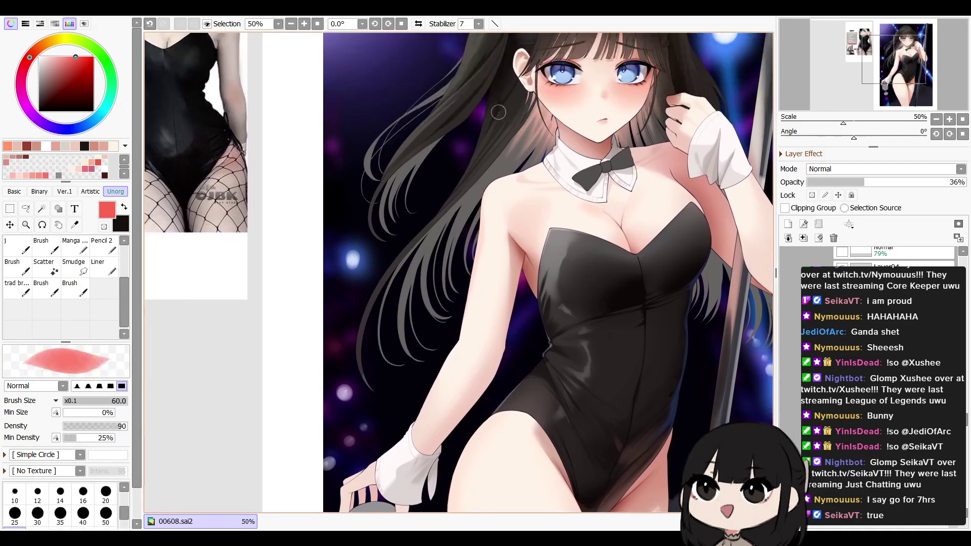
mouse_move(497, 197)
mouse_down()
mouse_move(497, 217)
mouse_move(508, 192)
mouse_up()
key(c)
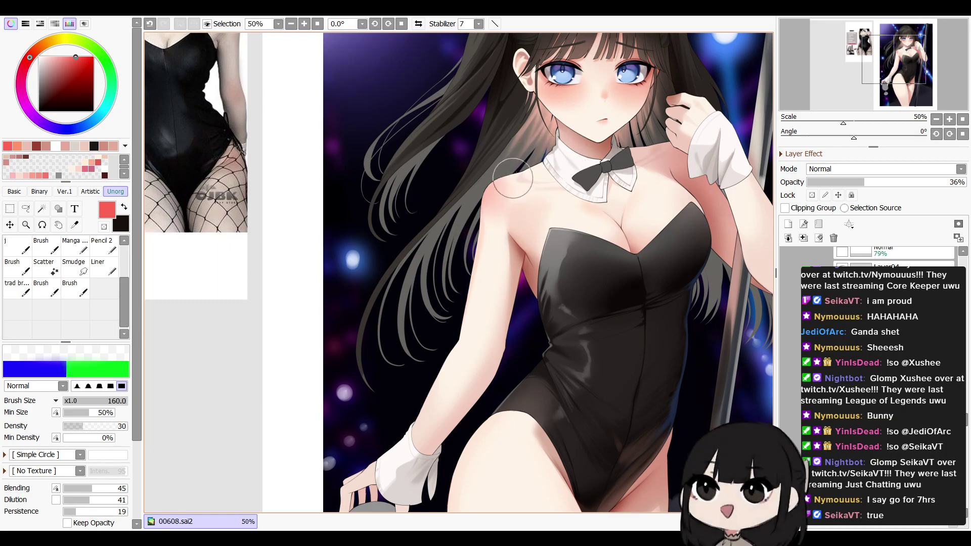
Add a light red blush near the lowered arm's elbow and blend it with the blending brush at size 160
drag(577, 132, 579, 102)
key(b)
drag(506, 313, 503, 324)
key(c)
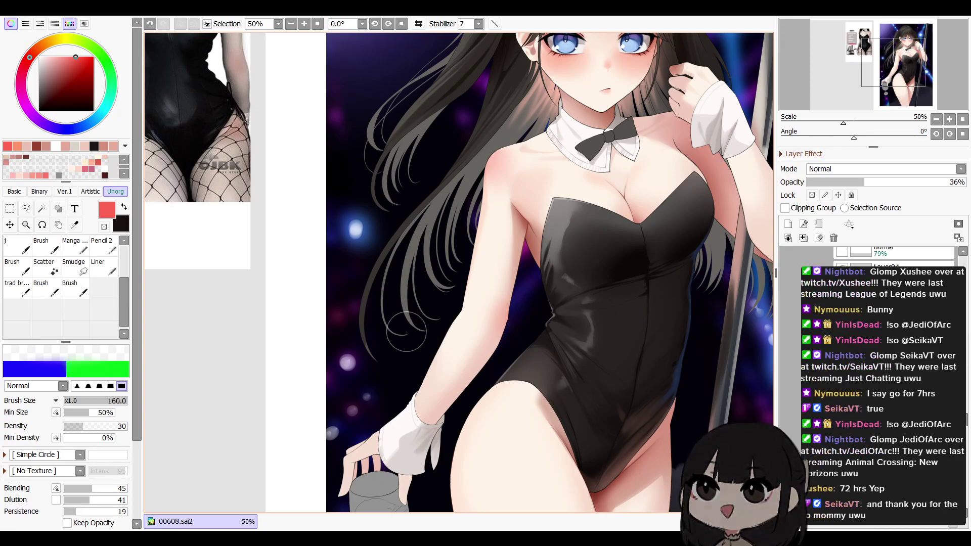
Paint a red blush down the outer thigh on a new layer at brush size 120 and soften it with the blending brush at size 200
drag(573, 321, 544, 231)
key(v)
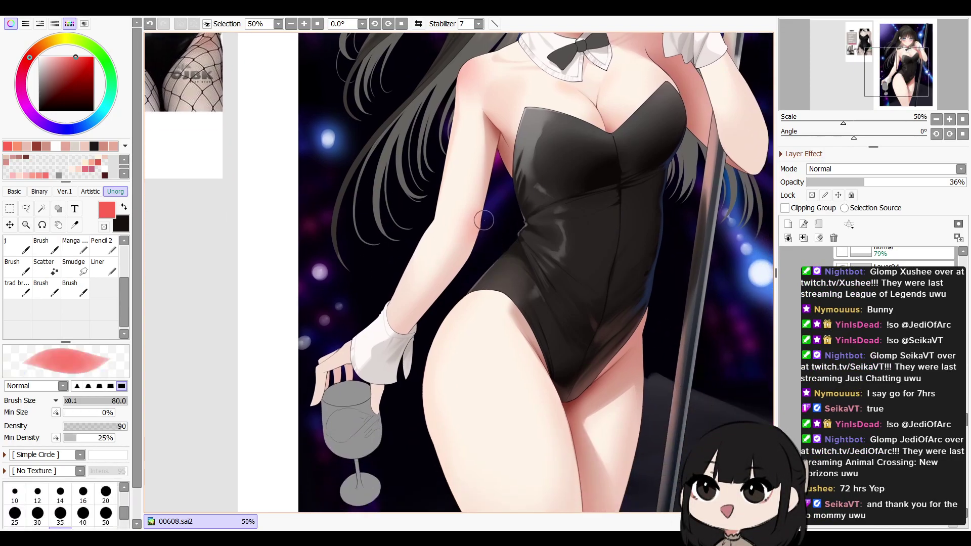
key(b)
key(v)
click(788, 224)
key(])
key(])
mouse_move(426, 366)
mouse_down()
mouse_move(423, 434)
mouse_move(436, 452)
mouse_up()
key(b)
key(])
mouse_move(437, 347)
mouse_down()
mouse_move(435, 406)
mouse_move(439, 340)
mouse_move(443, 399)
mouse_up()
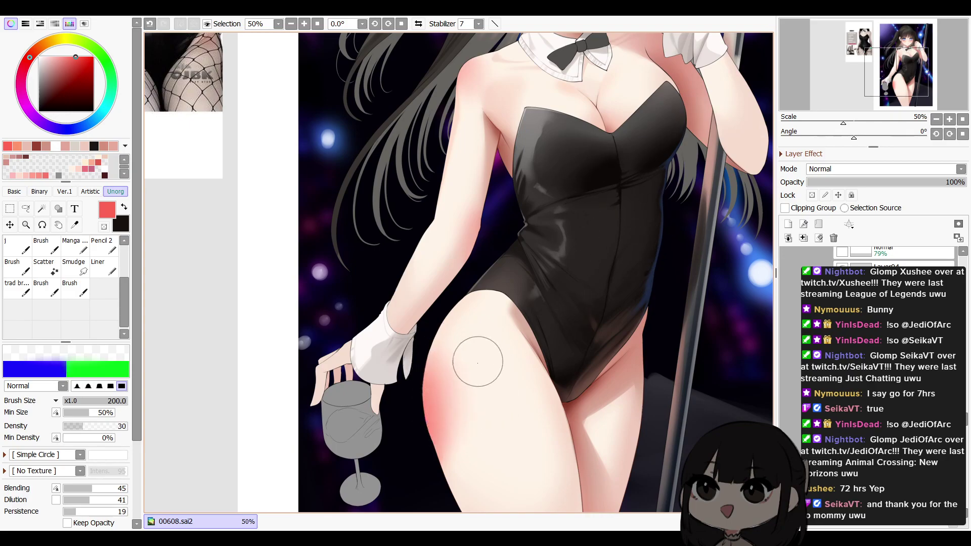
Lower the thigh blush layer's opacity to 50% and refine the blush in mirrored view with the blending brush at size 200
key(v)
drag(851, 183, 887, 185)
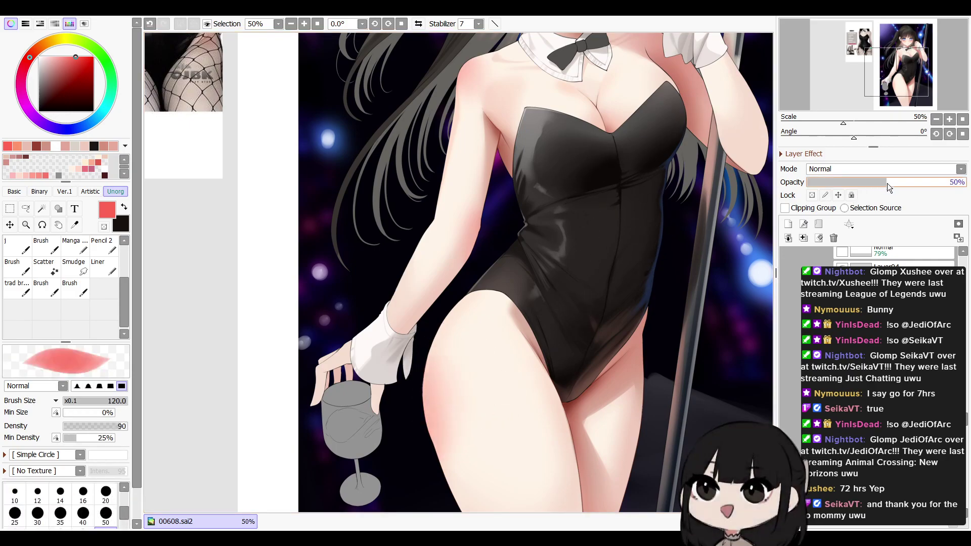
key(h)
drag(627, 341, 671, 307)
mouse_move(523, 301)
mouse_down()
mouse_move(528, 360)
mouse_move(506, 377)
mouse_up()
key(c)
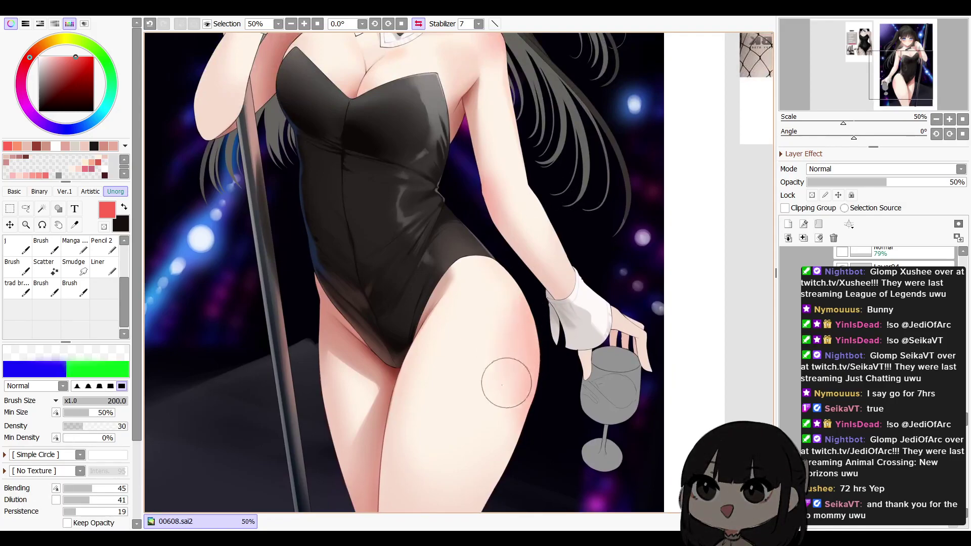
key(h)
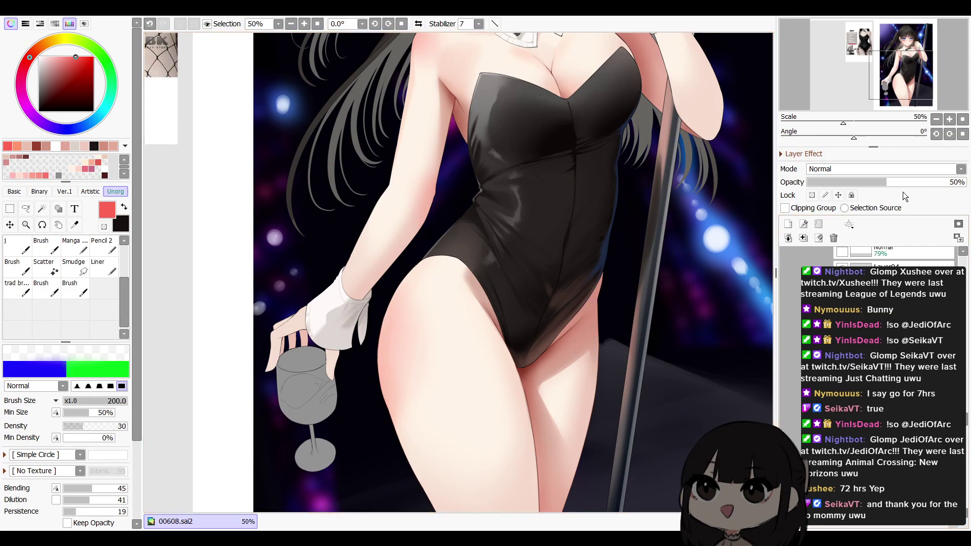
Add more red blush to the upper outer thigh near the hip and blend it at size 200
key(b)
drag(411, 358, 404, 322)
key(c)
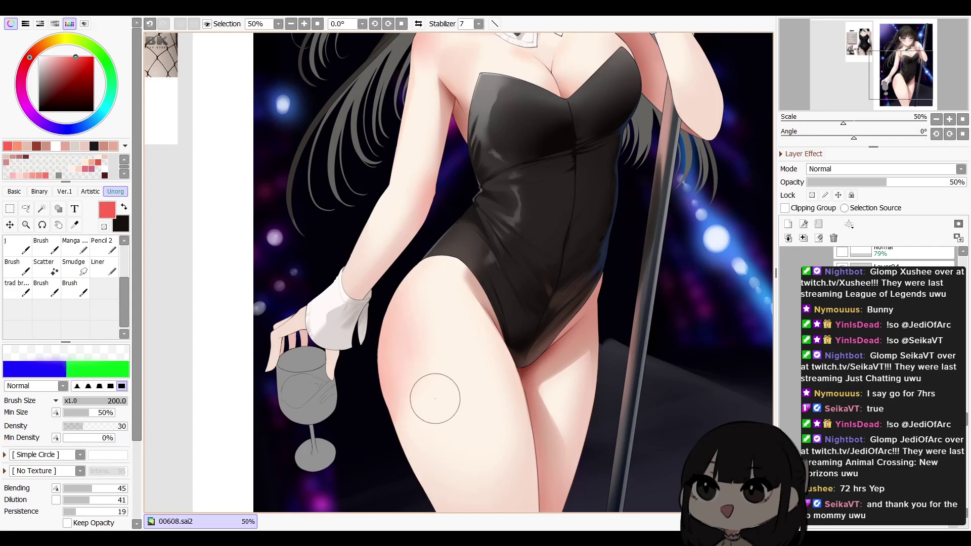
Paint red blush on the fingertips of the hand holding the glass at brush size 80 and soften it with the blending brush at size 70
key(h)
key(h)
drag(560, 302, 655, 266)
drag(596, 293, 631, 326)
key(b)
drag(402, 359, 398, 370)
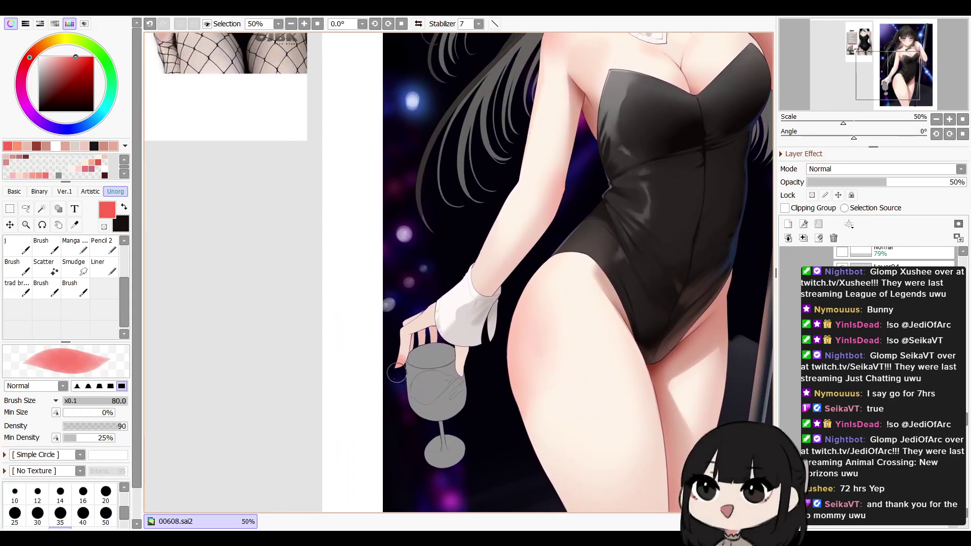
key(b)
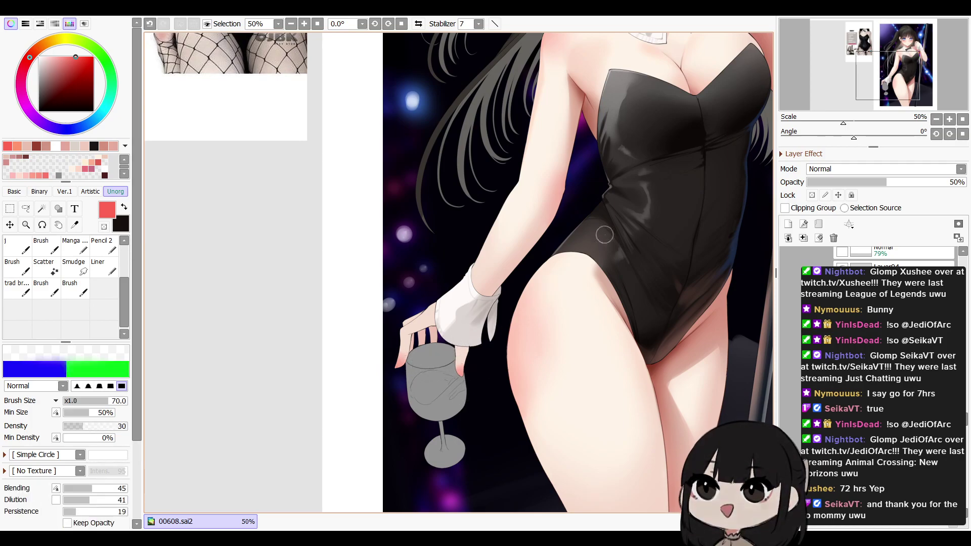
Paint red blush on the raised arm's elbow and soften it with the blending brush at size 160
click(937, 119)
click(937, 120)
click(936, 120)
key(h)
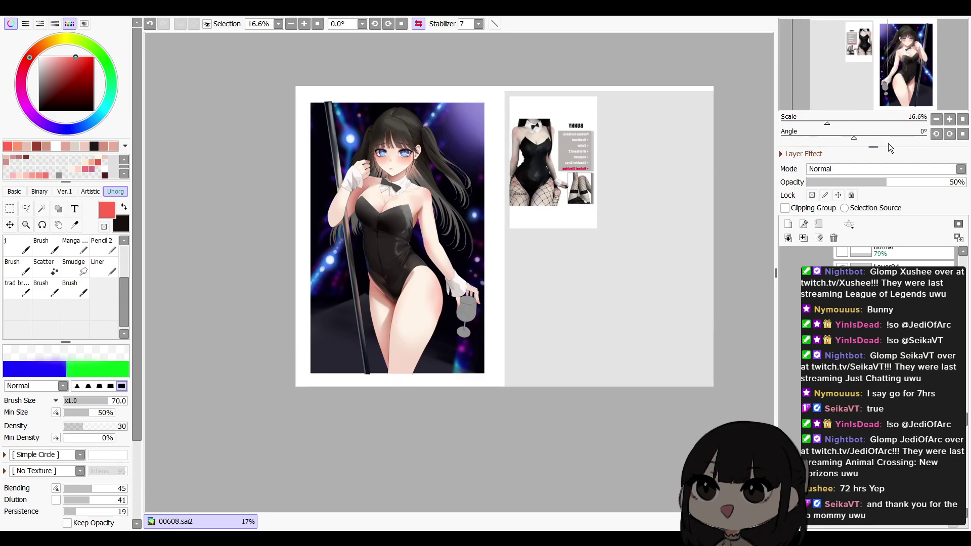
key(h)
drag(680, 215, 665, 232)
click(949, 119)
click(949, 119)
drag(643, 271, 604, 321)
key(b)
drag(643, 253, 639, 269)
key(c)
key(])
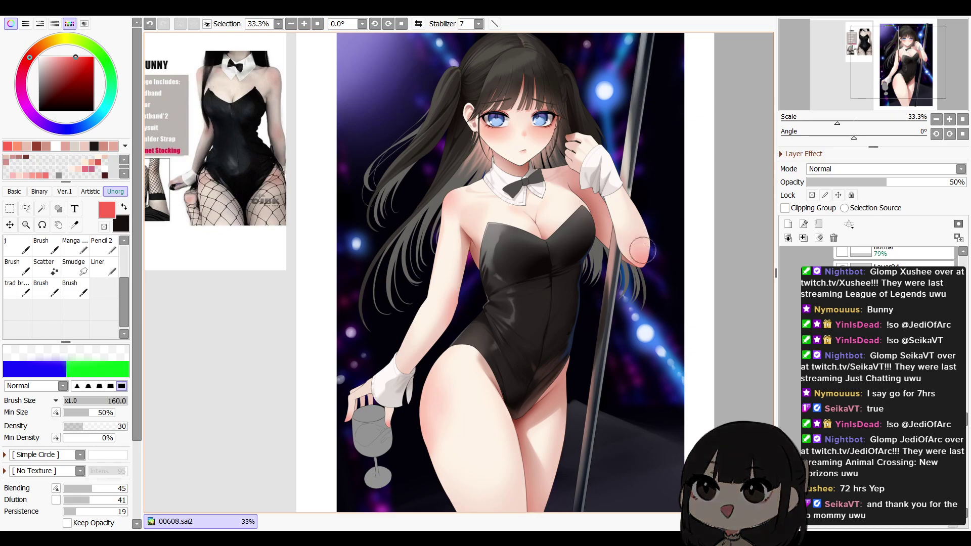
Raise the blush layer's opacity to 100% and paint a darker red shadow along the raised elbow at brush size 50
key(h)
key(h)
drag(724, 197, 710, 198)
click(964, 182)
drag(669, 306, 578, 331)
key(Page_Up)
key(Page_Up)
drag(772, 205, 722, 228)
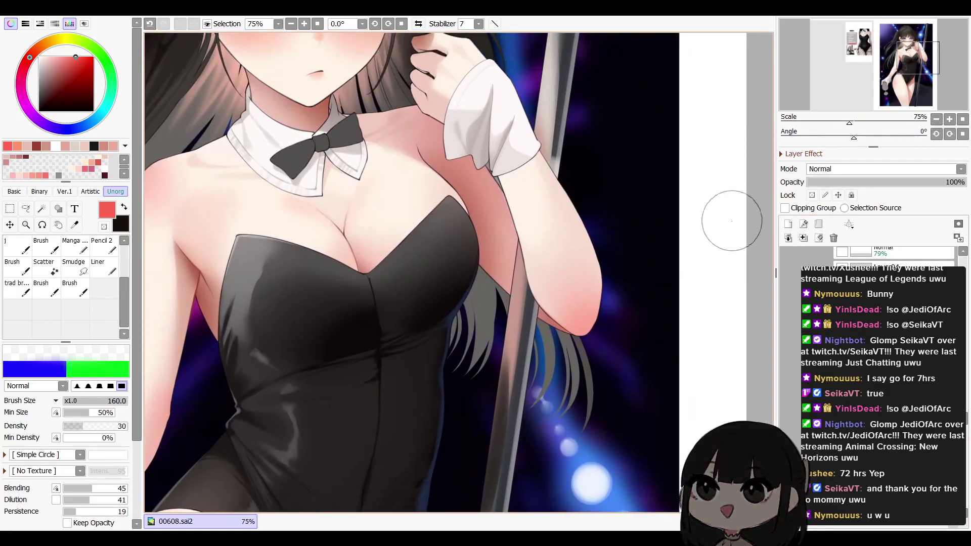
key(b)
right_click(587, 319)
click(64, 69)
key(bracketleft)
key(bracketleft)
key(bracketleft)
key(bracketleft)
key(bracketleft)
key(bracketleft)
drag(600, 283, 592, 318)
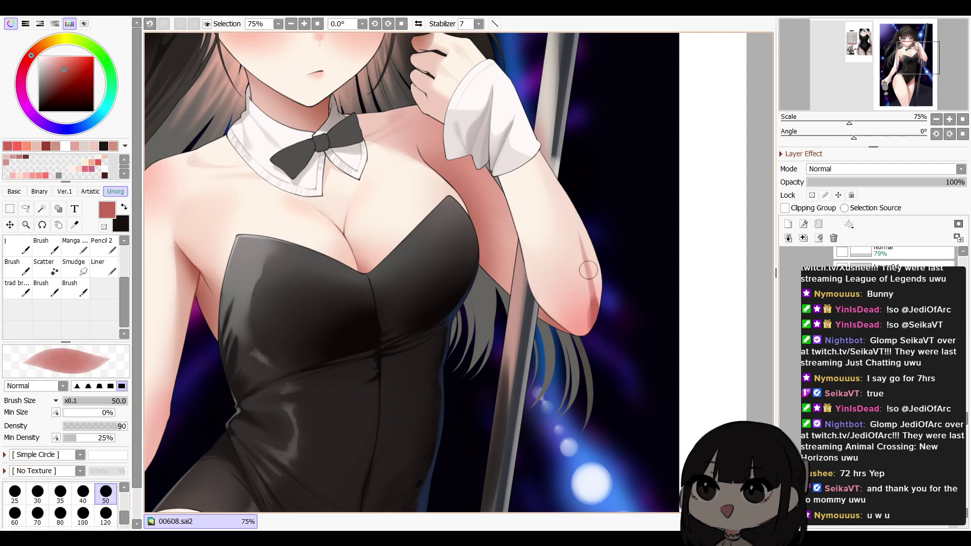
Clean up the elbow shadow with the eraser at size 25 and soften it with the blending brush at size 60
key(e)
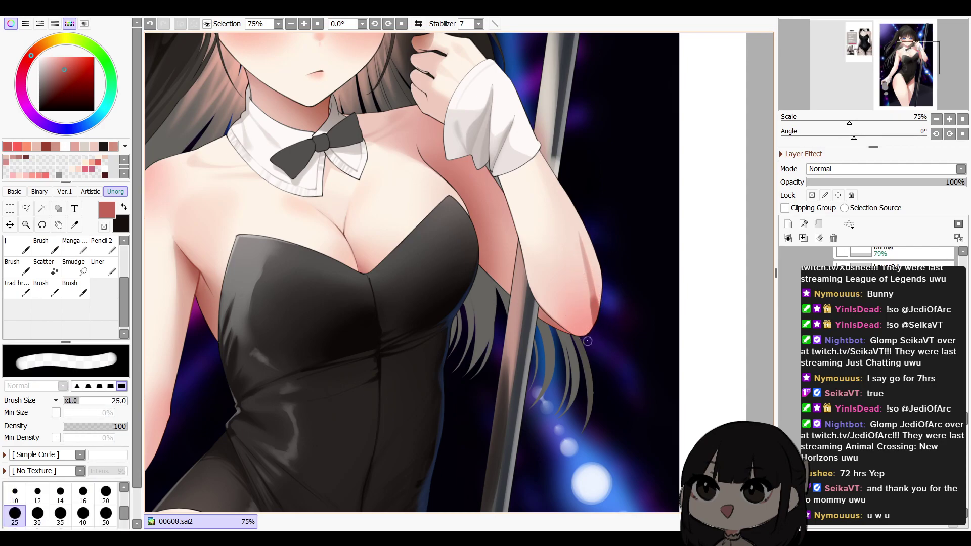
key(b)
key(bracketright)
key(bracketright)
key(bracketright)
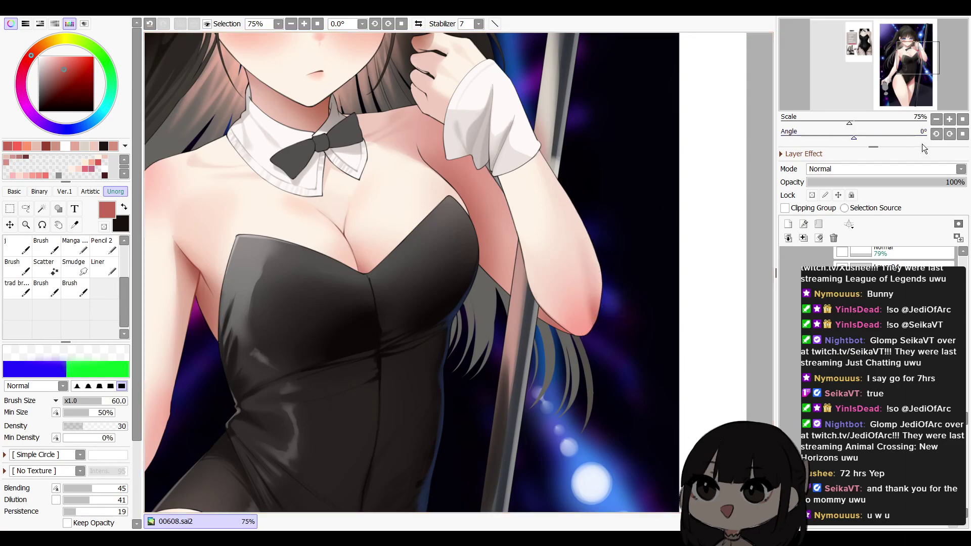
key(b)
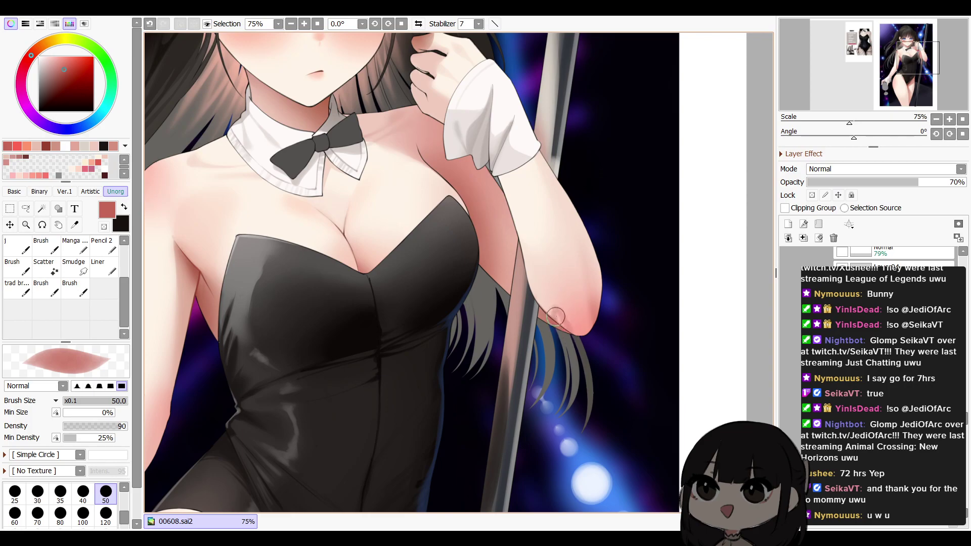
key(b)
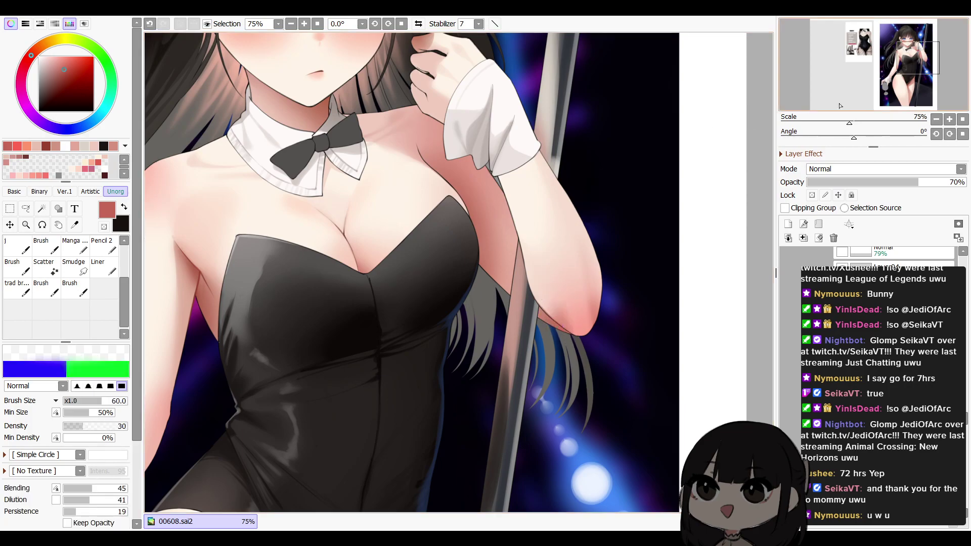
Check the elbow blush in mirrored view and lower its layer's opacity to 46%
key(Page_Down)
key(Page_Down)
key(h)
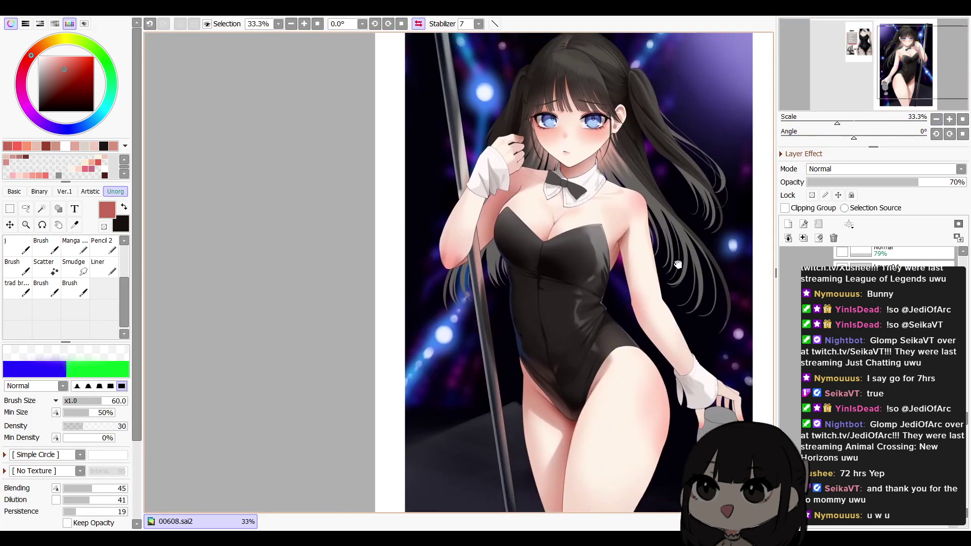
key(h)
click(881, 182)
drag(881, 182, 880, 182)
drag(507, 380, 629, 326)
drag(646, 291, 636, 297)
scroll(627, 305, up, 3)
scroll(625, 305, up, 1)
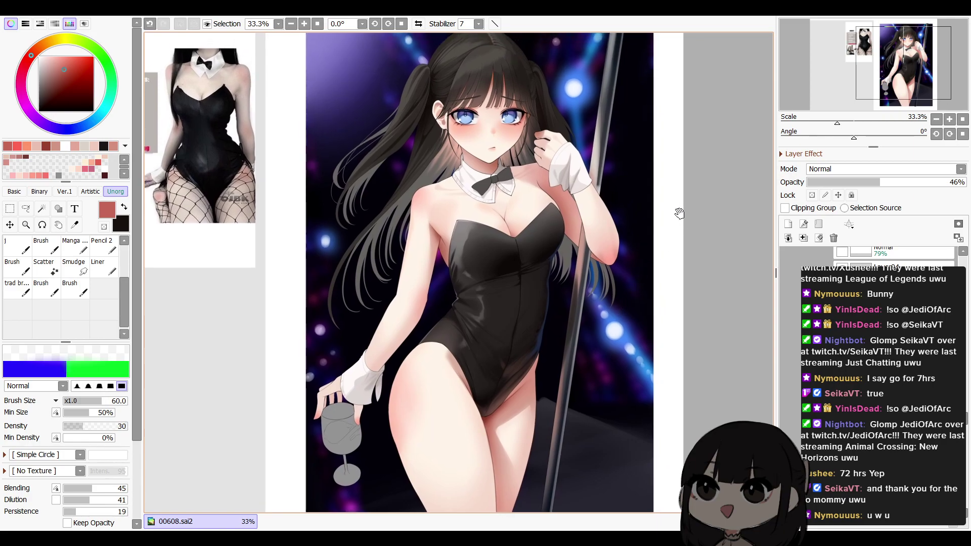
scroll(681, 212, up, 2)
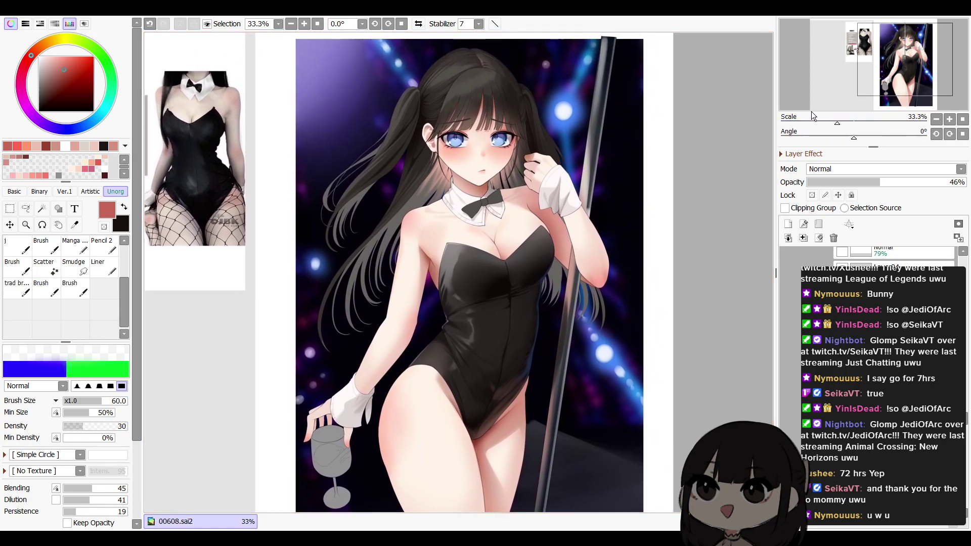
scroll(665, 310, down, 2)
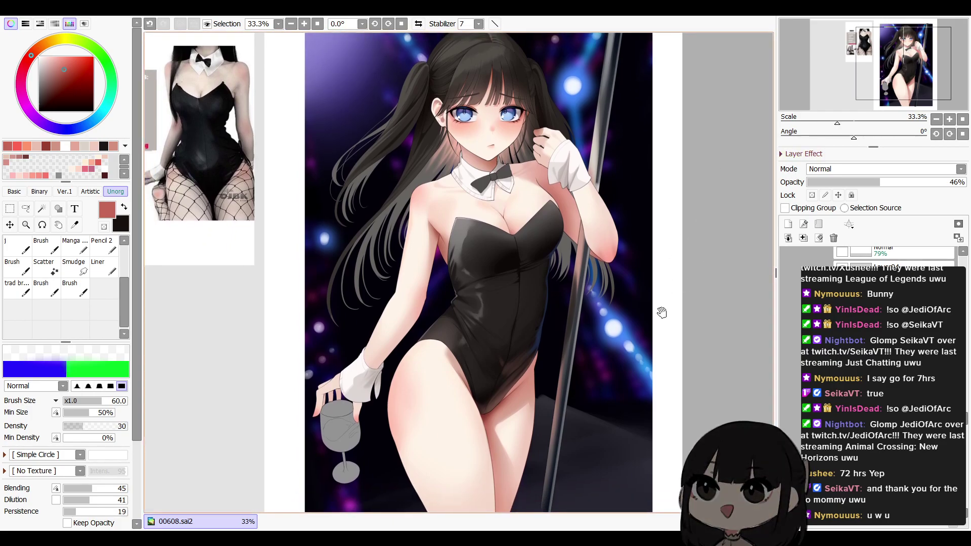
drag(661, 312, 654, 314)
Add a new layer above the bodysuit's layer and choose white as the paint colour
click(949, 120)
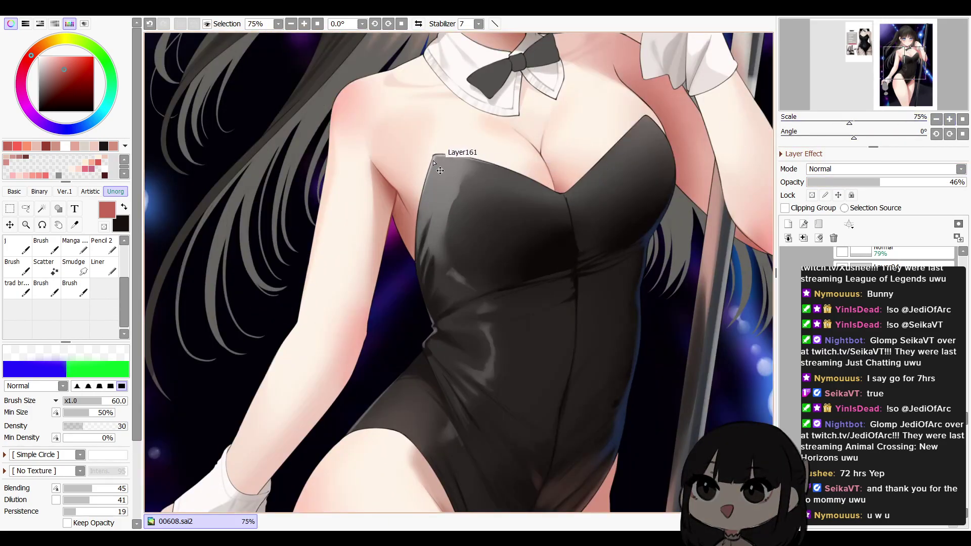
click(855, 258)
click(845, 256)
click(845, 256)
click(788, 224)
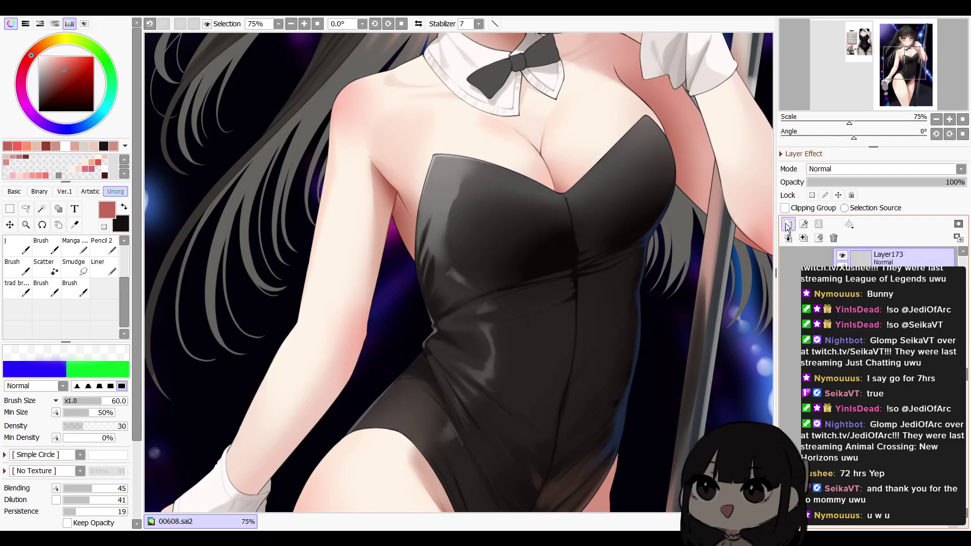
click(66, 146)
Paint a thin white highlight along the bodysuit's upper centre seam, reducing the brush size from 9 to 8
drag(657, 251, 617, 139)
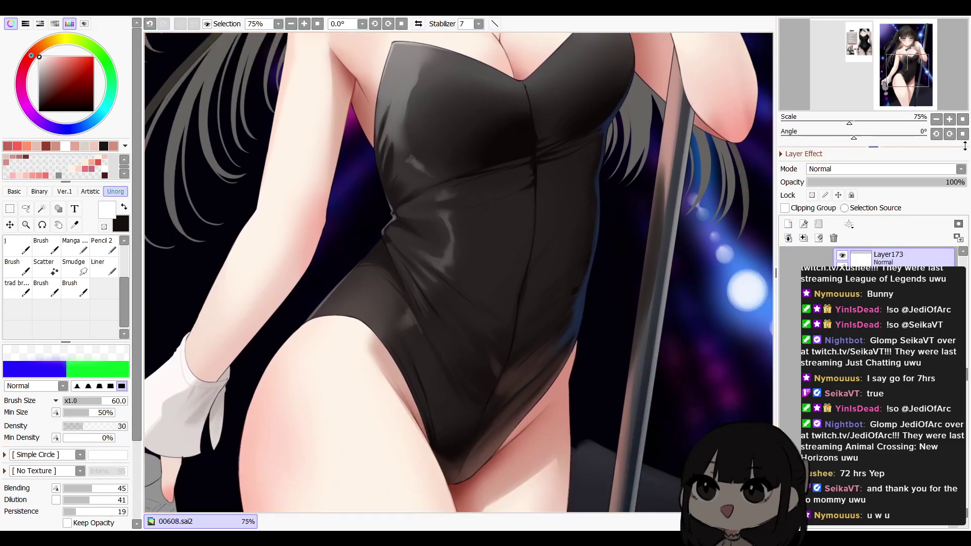
click(949, 120)
key(n)
key(bracketleft)
key(bracketleft)
key(bracketleft)
key(bracketleft)
key(bracketleft)
key(bracketleft)
key(bracketleft)
key(bracketleft)
key(bracketleft)
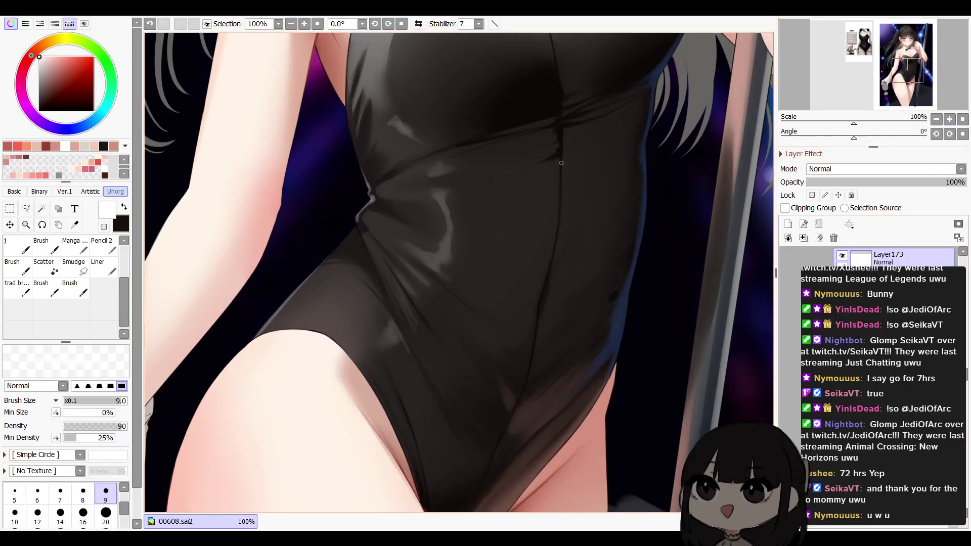
drag(563, 173, 552, 268)
drag(579, 62, 537, 260)
key(ctrl+z)
key(bracketleft)
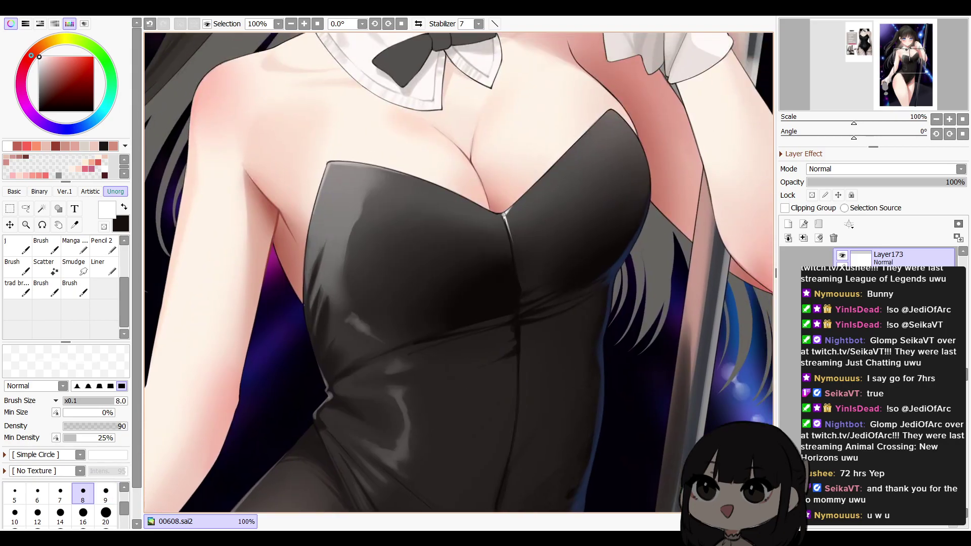
Extend the white highlight down the lower centre seam and lower the highlight layer's opacity to 28%
click(904, 184)
drag(599, 313, 615, 92)
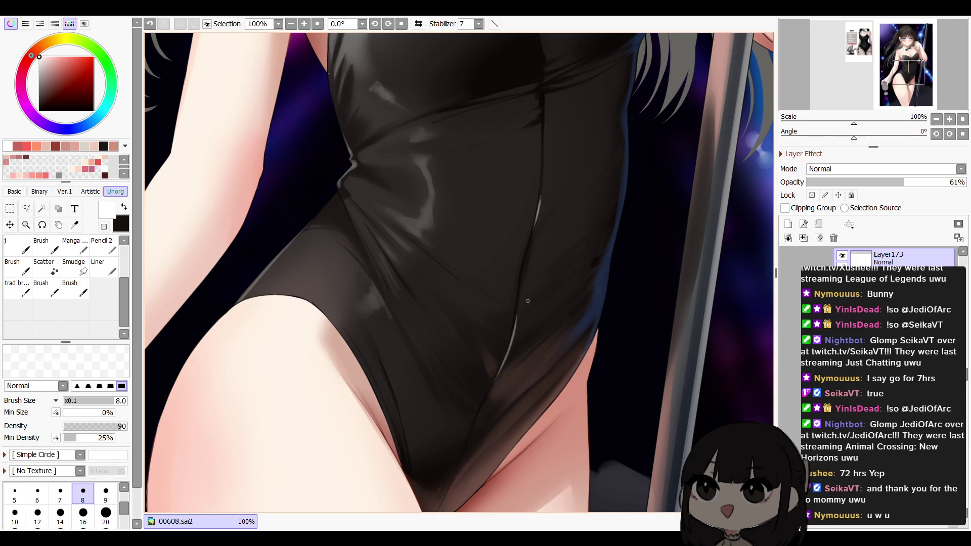
scroll(566, 253, down, 2)
drag(877, 186, 851, 184)
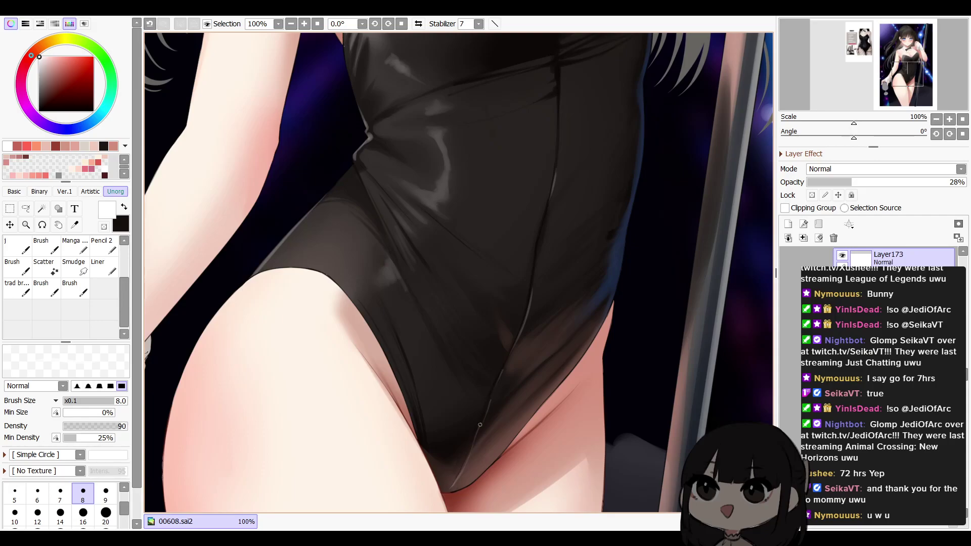
Erase part of the highlight on the lowest stretch of the bodysuit's centre seam
key(e)
drag(488, 412, 492, 403)
key(b)
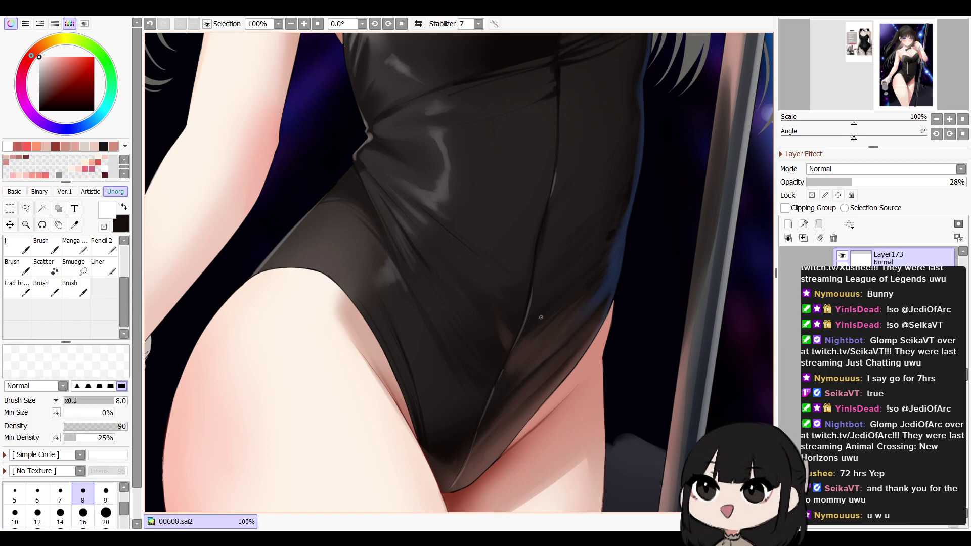
Add a short white highlight to the centre seam at the waist at brush size 8
click(937, 120)
click(937, 119)
key(h)
drag(647, 259, 631, 310)
drag(602, 248, 591, 271)
drag(697, 229, 712, 222)
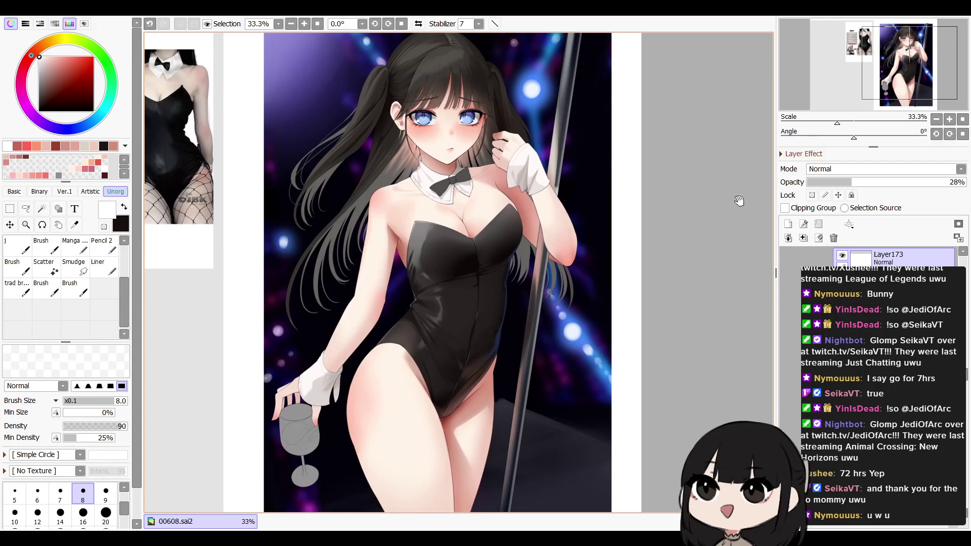
click(950, 120)
click(950, 119)
click(949, 119)
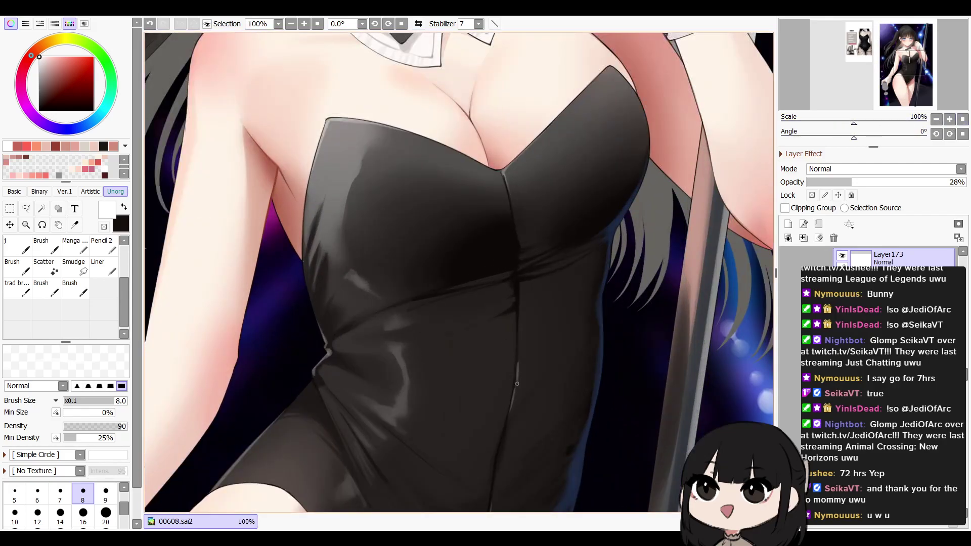
drag(518, 362, 516, 374)
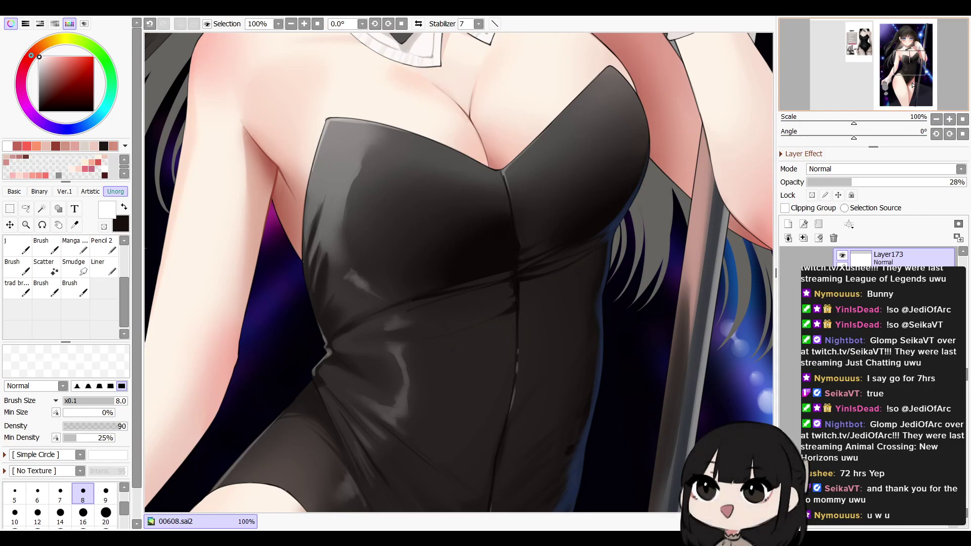
Paint and rework the white highlight down the centre seam between the cups at brush size 8, undoing unwanted strokes
click(949, 120)
drag(535, 155, 547, 205)
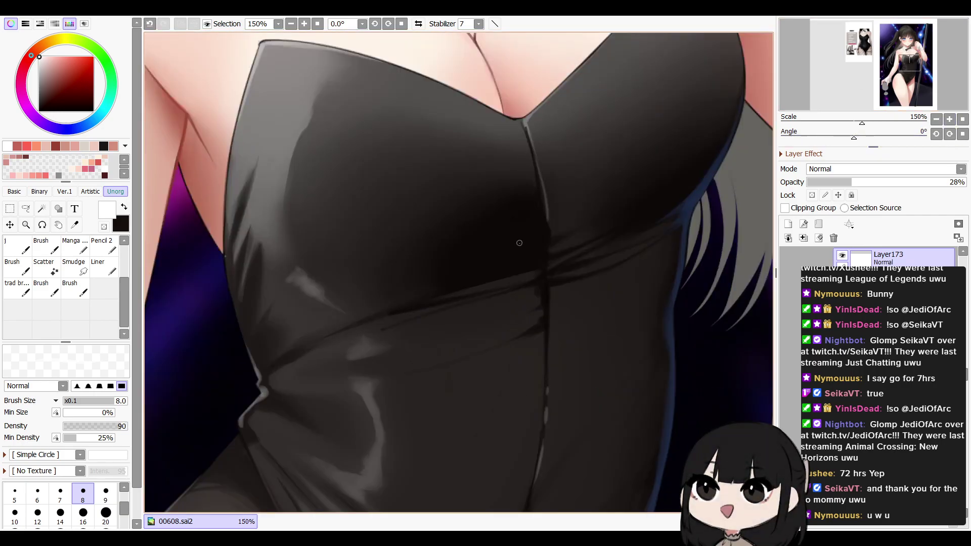
drag(538, 171, 548, 234)
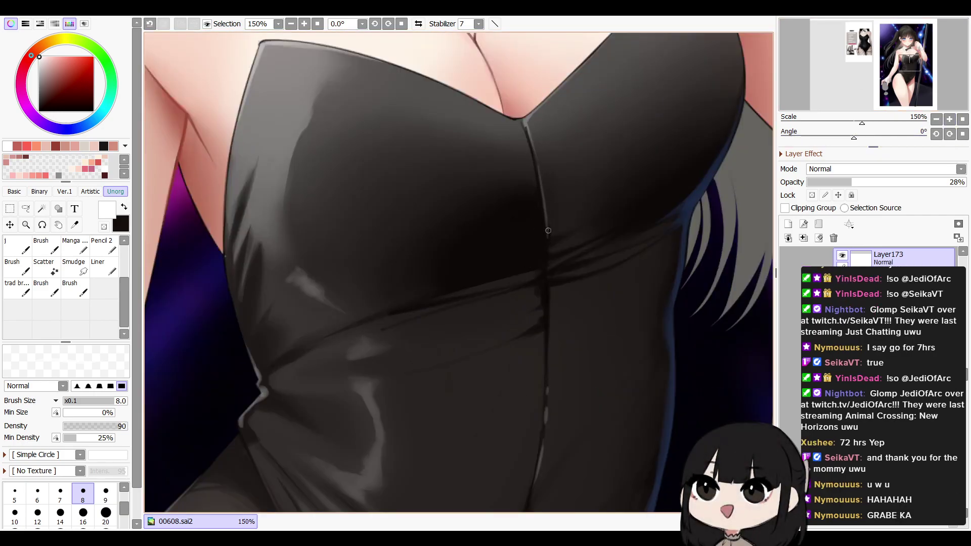
drag(540, 177, 547, 215)
key(ctrl+z)
drag(536, 176, 547, 238)
key(ctrl+z)
drag(543, 192, 549, 227)
drag(539, 191, 545, 209)
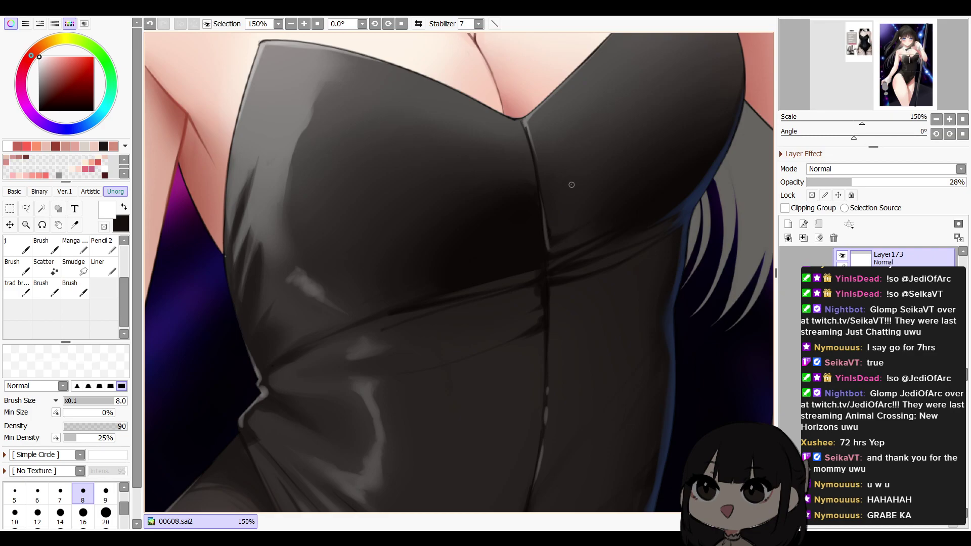
Break up the seam highlight just under the bust with the eraser and repaint it as small white dots
click(935, 122)
click(934, 122)
click(935, 122)
click(935, 122)
key(h)
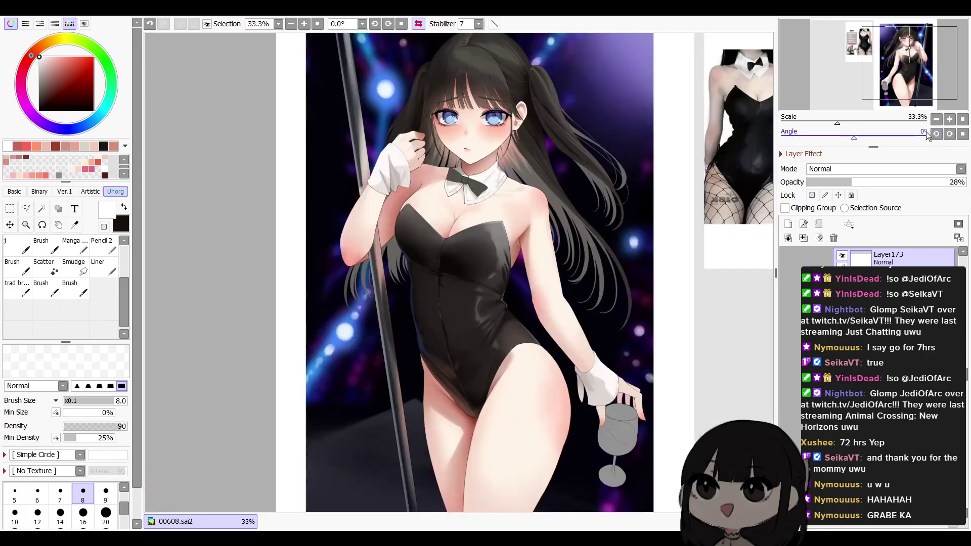
key(h)
click(949, 121)
click(949, 120)
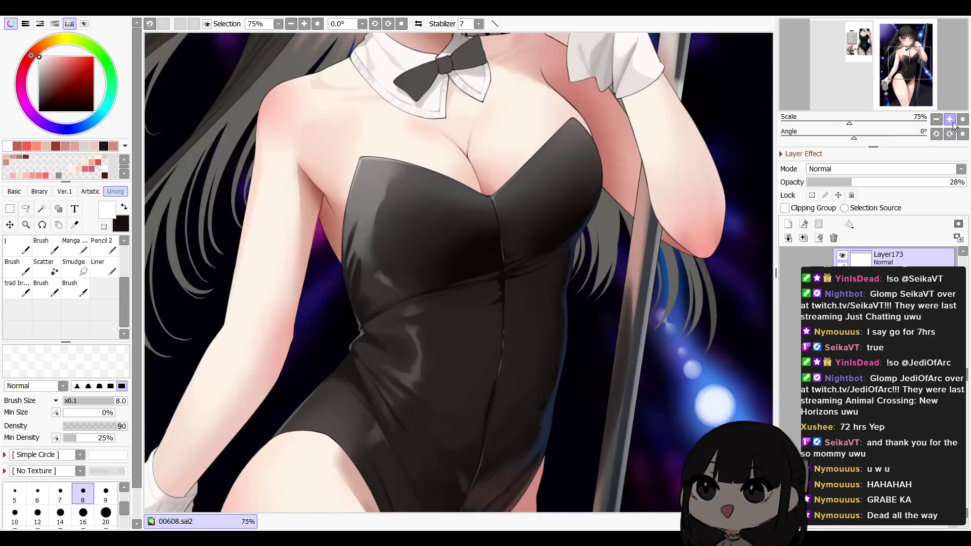
click(950, 120)
key(e)
drag(515, 246, 518, 263)
key(n)
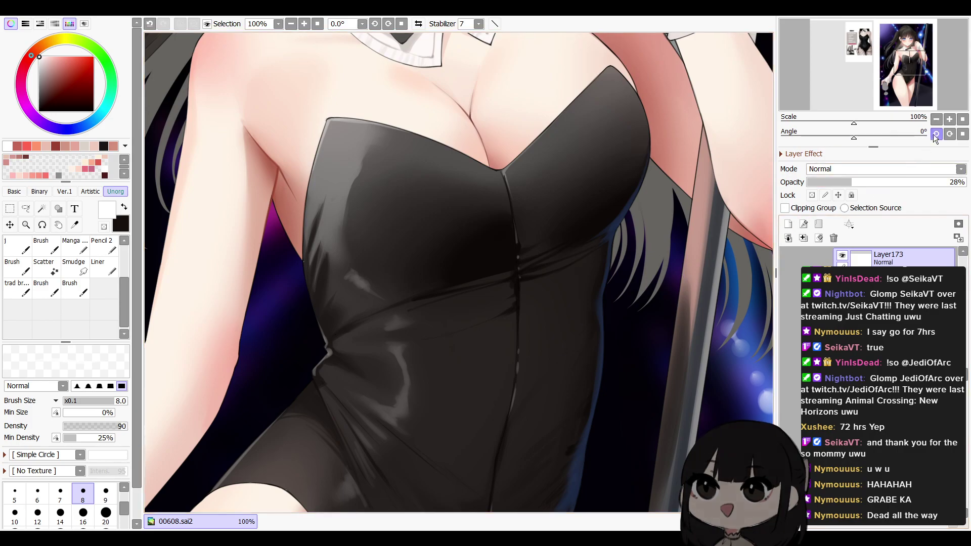
Paint a thin white highlight along the neckline edge of the raised-arm cup on a new layer at brush size 10
scroll(720, 260, down, 2)
key(h)
drag(634, 301, 676, 374)
key(h)
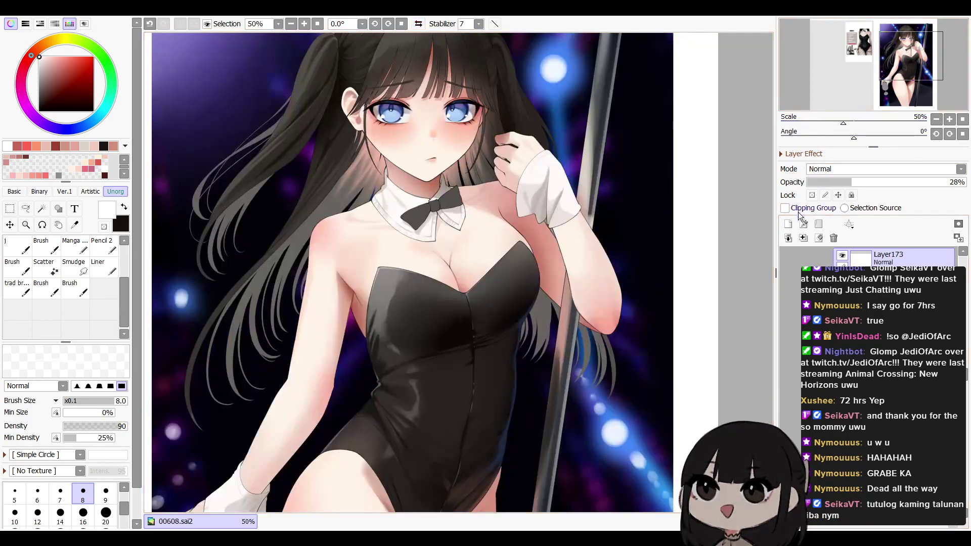
click(788, 224)
drag(732, 240, 689, 257)
double_click(950, 121)
click(950, 121)
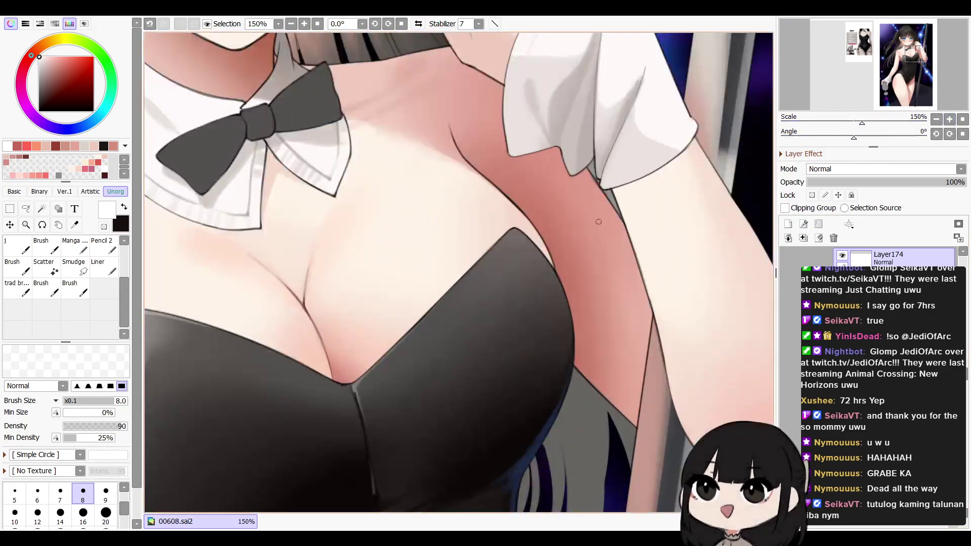
key(bracketright)
key(ctrl+z)
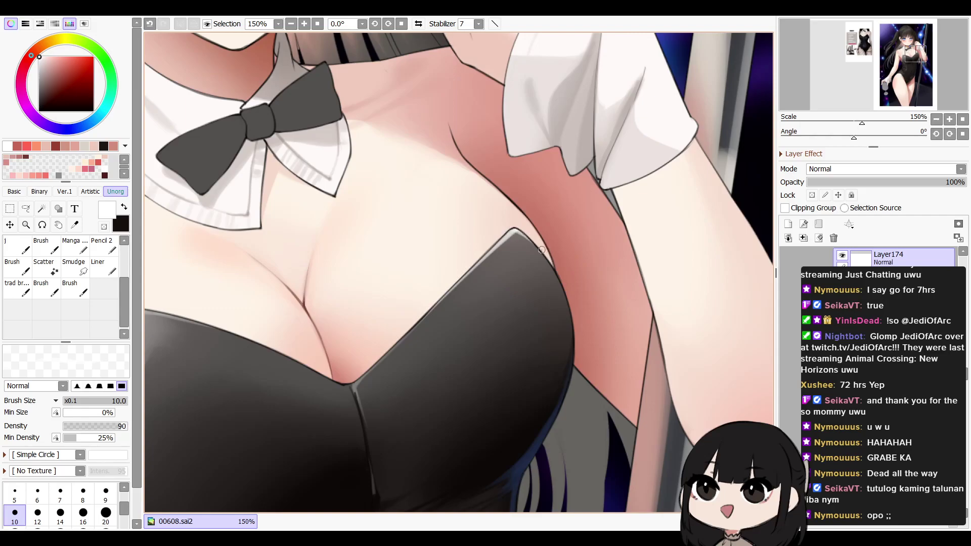
Lower the neckline highlight layer's opacity to 46%
drag(900, 184, 880, 183)
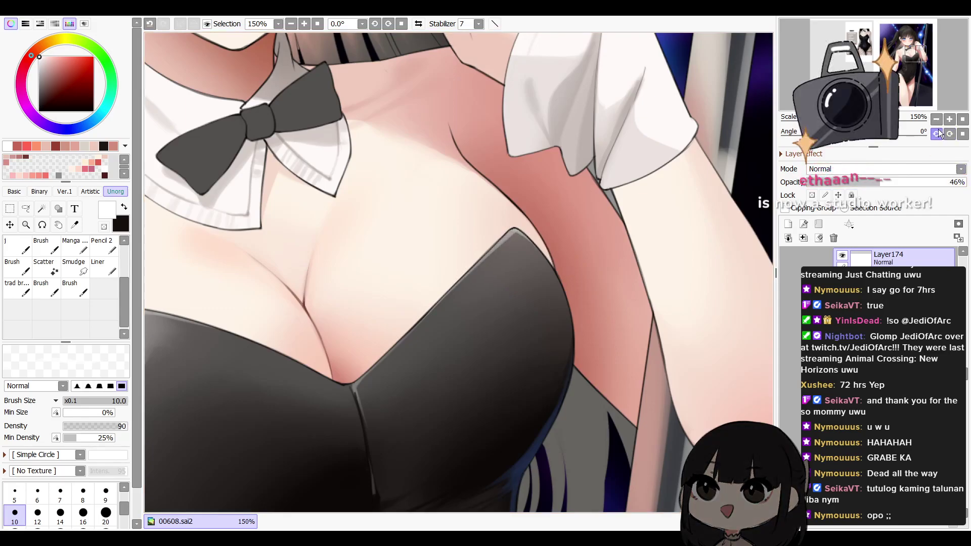
click(937, 120)
click(936, 120)
click(937, 120)
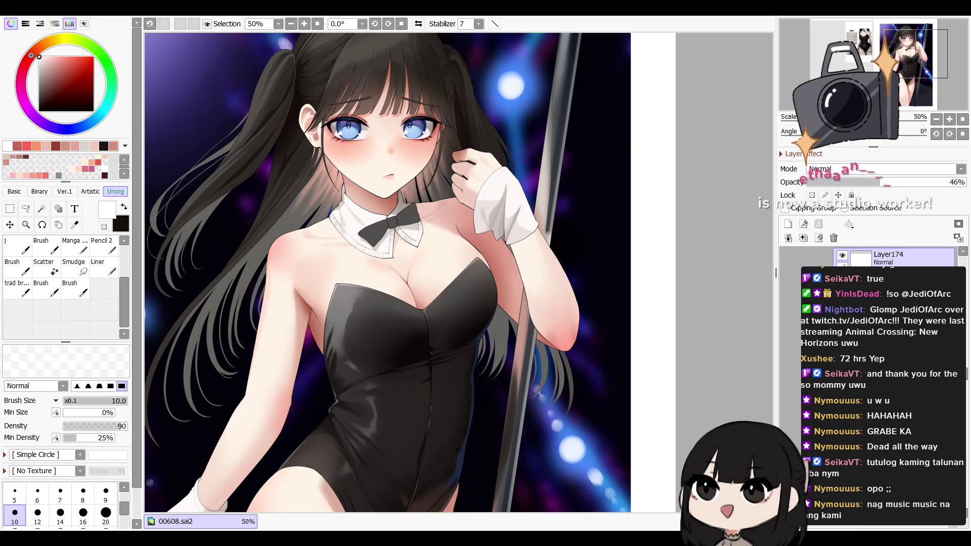
drag(488, 231, 503, 186)
scroll(506, 148, down, 1)
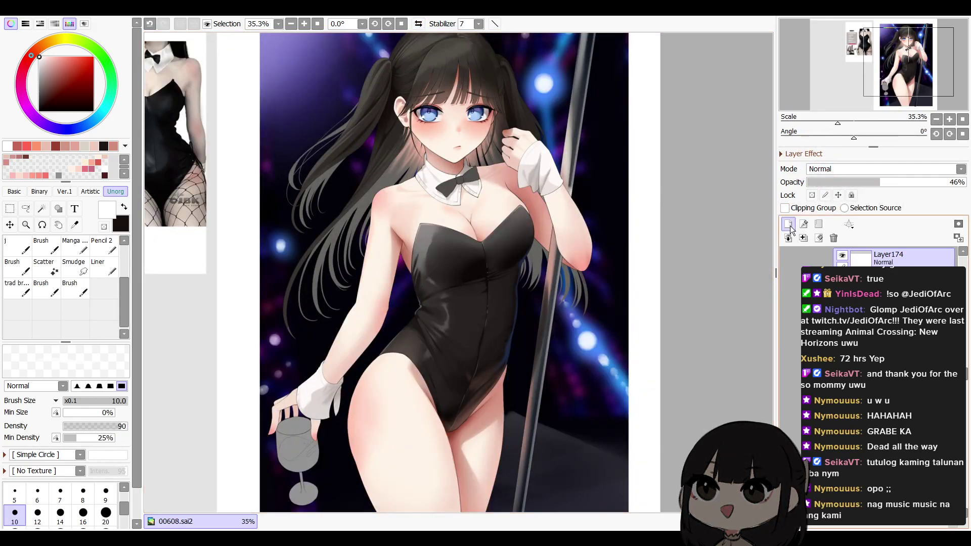
Paint a curved white highlight across the cup on the raised-arm side on a new layer at brush size 30
click(788, 224)
click(950, 119)
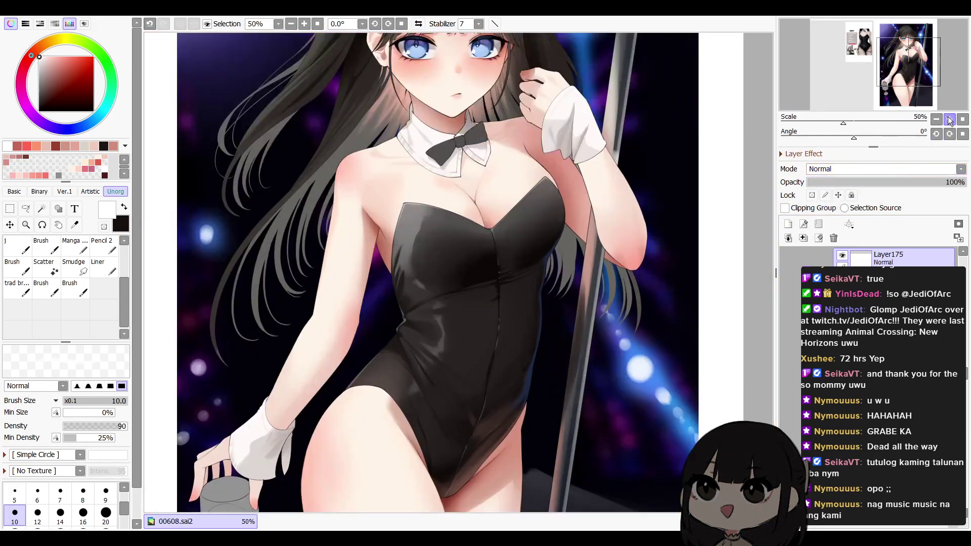
click(950, 120)
drag(509, 203, 498, 234)
drag(579, 240, 571, 264)
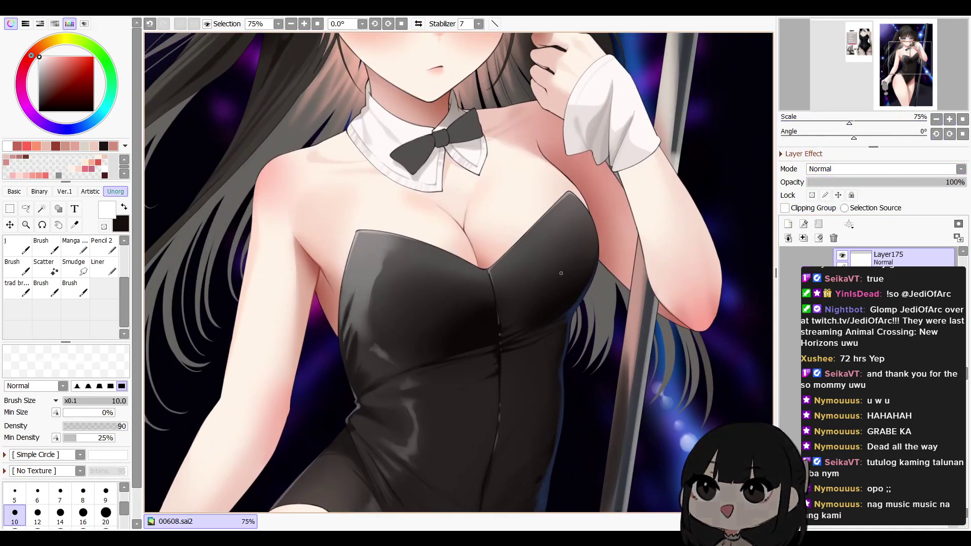
key(bracketright)
key(bracketright)
key(bracketright)
key(bracketright)
key(bracketright)
key(bracketright)
mouse_move(491, 268)
mouse_down()
mouse_move(569, 215)
mouse_move(576, 195)
mouse_up()
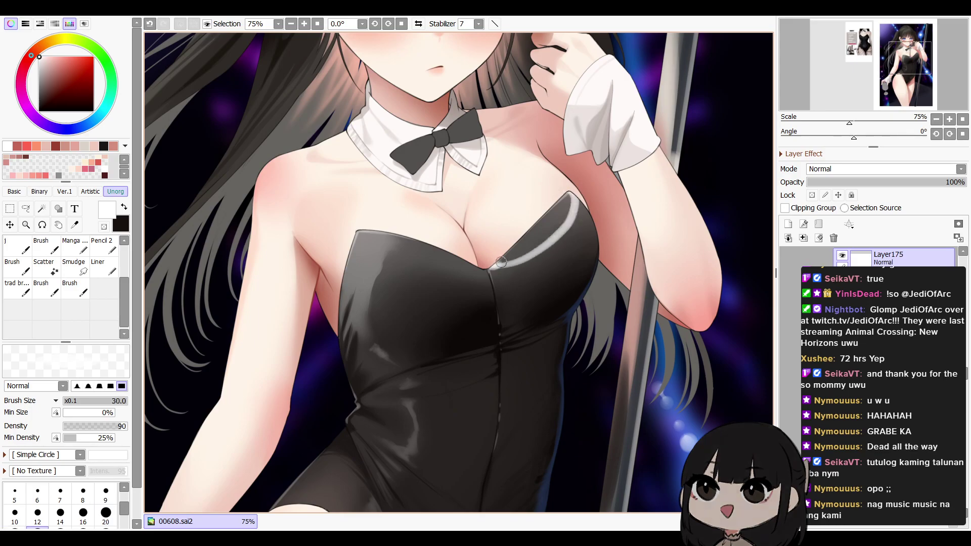
Fill the cup highlight with white up to the neckline and soften its lower edge with the blending brush at size 70
key(g)
click(538, 237)
key(n)
drag(499, 265, 555, 240)
key(v)
mouse_move(511, 266)
mouse_down()
mouse_move(545, 250)
mouse_move(577, 210)
mouse_up()
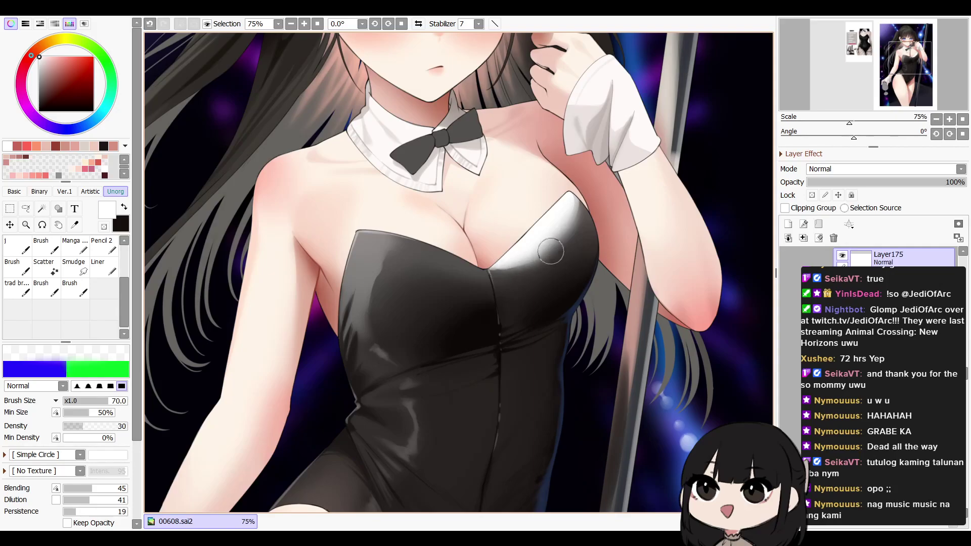
Lower the cup highlight layer's opacity to 38% and check it in mirrored view
mouse_move(869, 182)
mouse_down()
mouse_move(901, 182)
mouse_move(868, 182)
mouse_up()
scroll(922, 143, down, 3)
key(h)
mouse_move(616, 338)
mouse_down()
mouse_move(614, 219)
mouse_move(622, 328)
mouse_up()
key(h)
key(e)
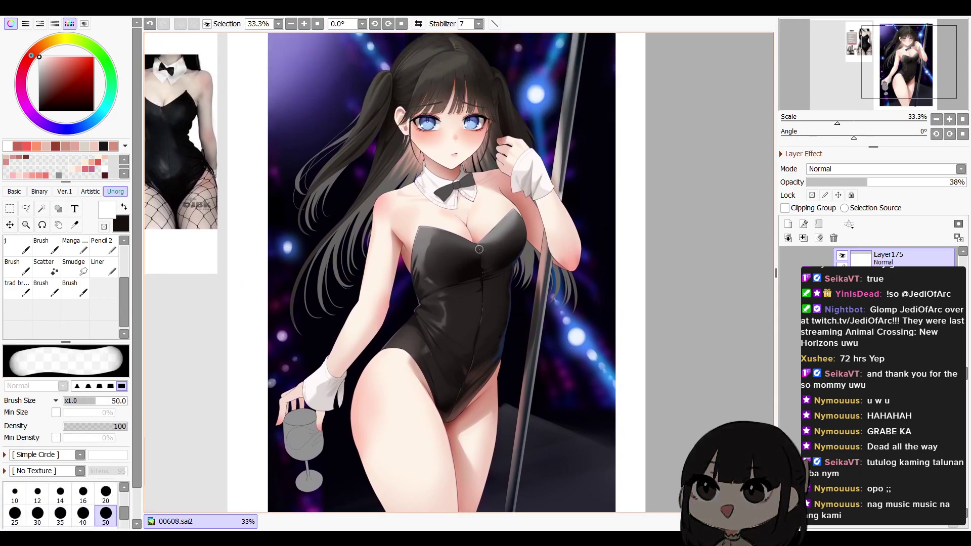
key(b)
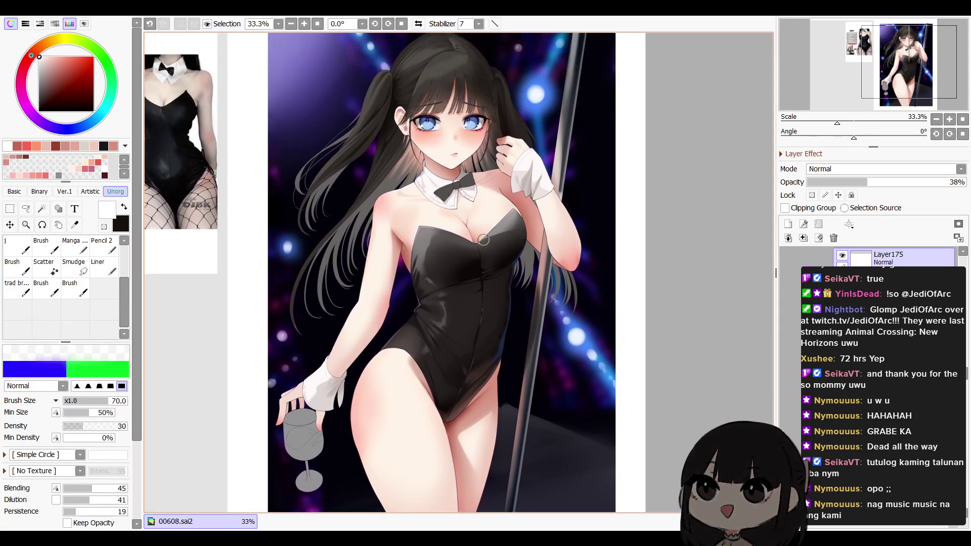
drag(584, 201, 591, 260)
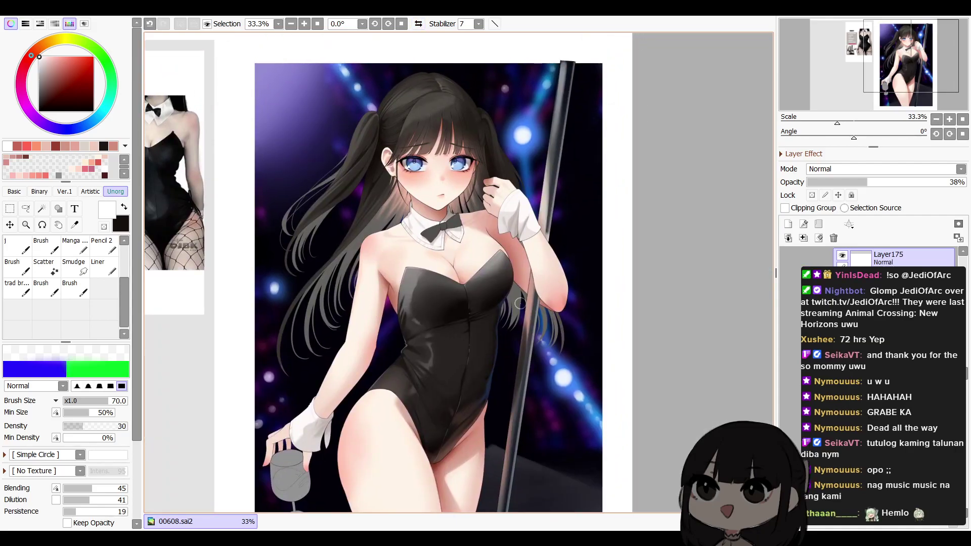
drag(554, 258, 592, 293)
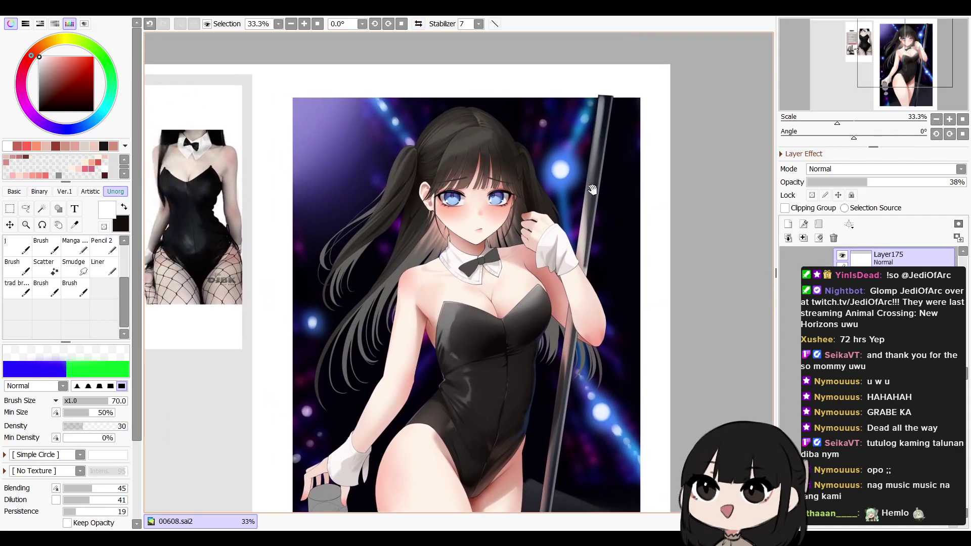
key(e)
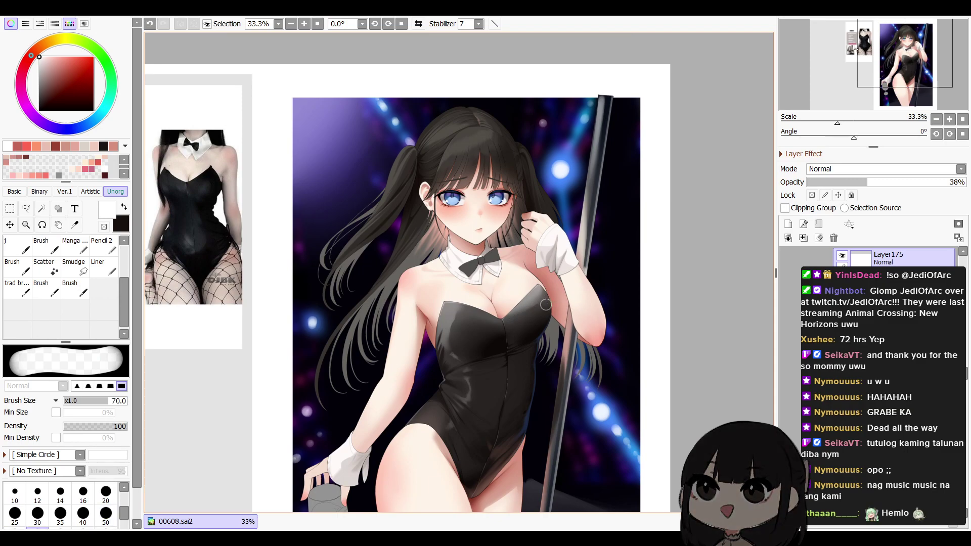
key(h)
key(h)
key(b)
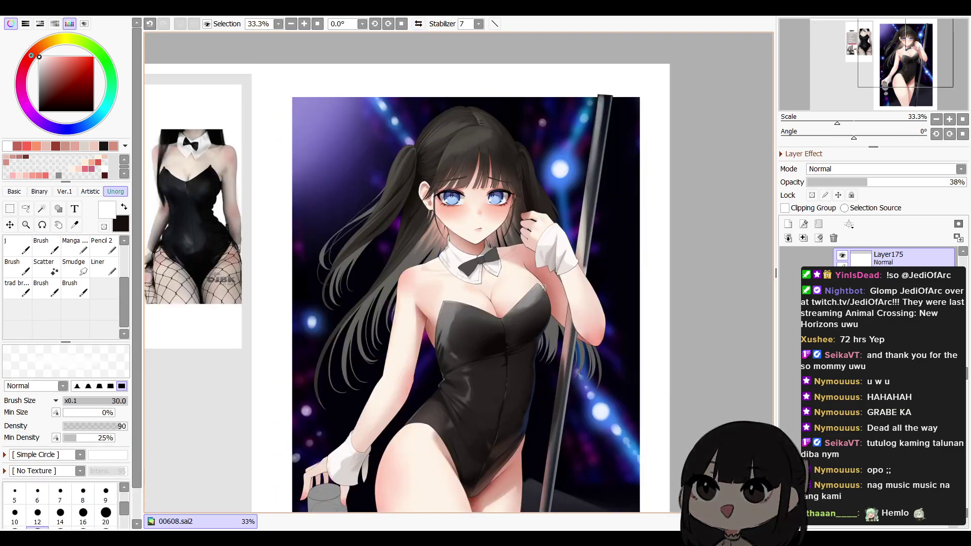
key(v)
drag(660, 268, 640, 211)
Fill the shaded fingers behind the wine glass with the reddish-brown skin shadow colour on their own layer, then deselect
ctrl+click(427, 380)
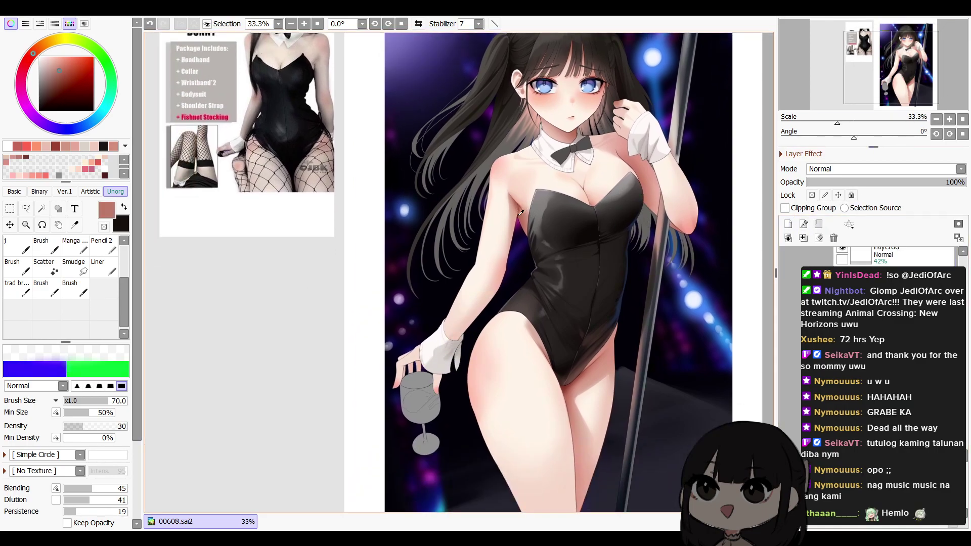
key(w)
click(418, 367)
click(411, 370)
key(ctrl+z)
click(411, 370)
click(411, 370)
key(ctrl+z)
key(g)
click(412, 370)
key(ctrl+d)
Paint the wine glass shape near-black with a size 100 brush and set its layer opacity to 79%
drag(677, 222, 571, 297)
drag(523, 422, 612, 275)
click(949, 119)
click(949, 120)
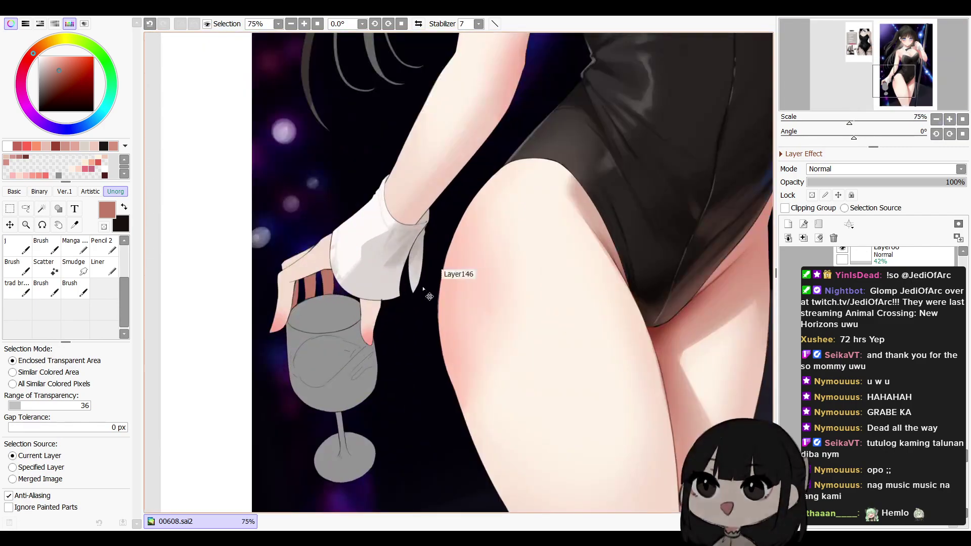
ctrl+shift+click(363, 307)
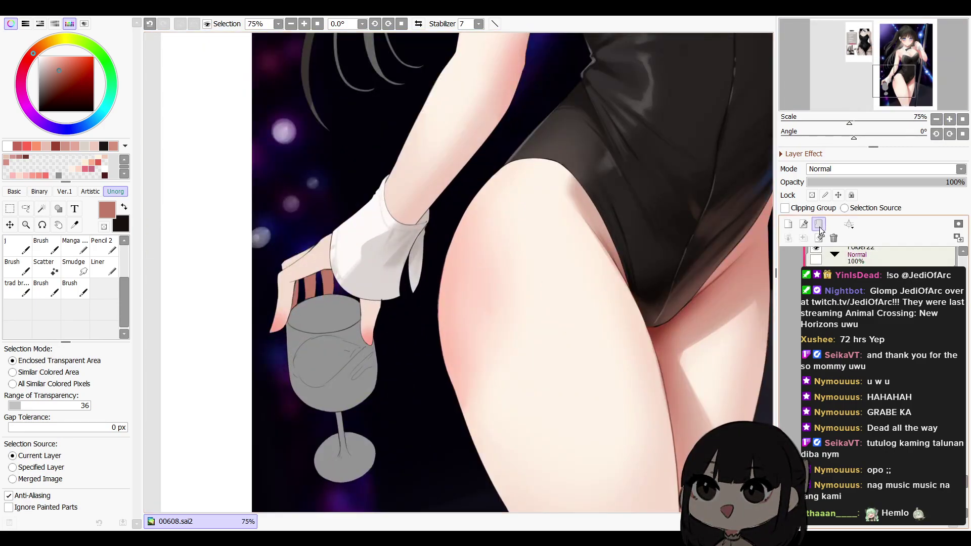
drag(559, 361, 657, 311)
key(b)
right_click(511, 299)
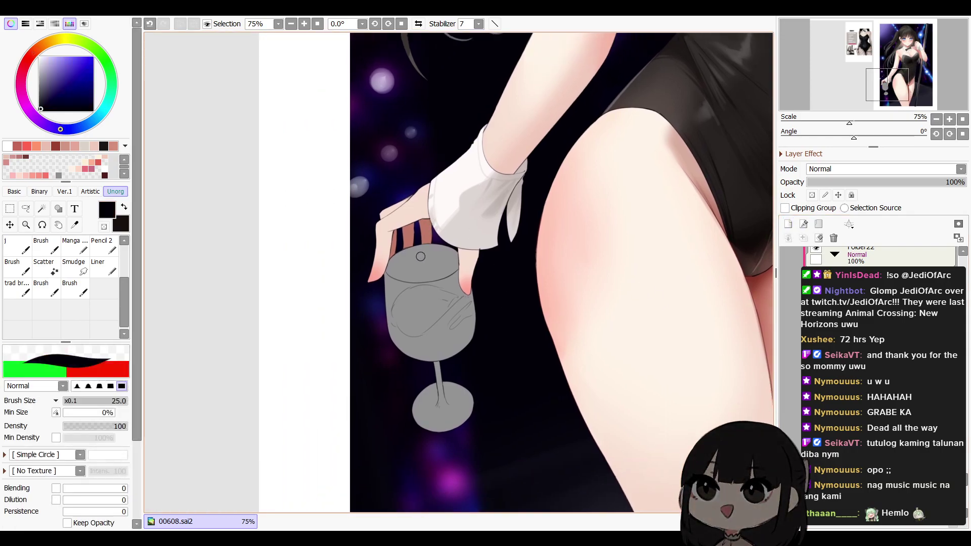
key(bracketright)
key(bracketright)
key(bracketright)
key(bracketright)
key(bracketright)
key(bracketright)
key(bracketright)
mouse_move(463, 263)
mouse_down()
mouse_move(394, 269)
mouse_move(461, 249)
mouse_move(411, 257)
mouse_move(446, 239)
mouse_move(469, 247)
mouse_move(472, 304)
mouse_move(429, 410)
mouse_move(442, 435)
mouse_up()
click(919, 183)
drag(919, 184, 932, 185)
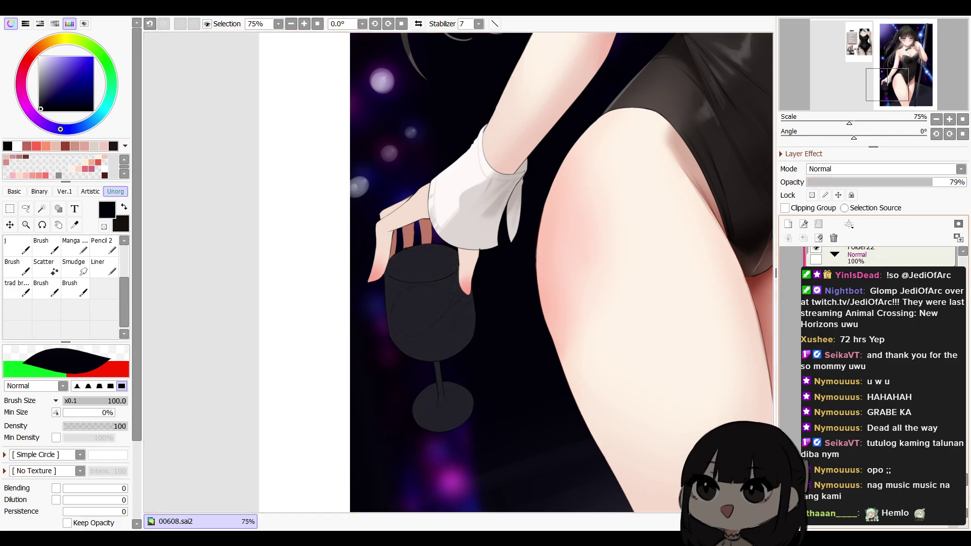
Draw the wine glass's elliptical rim in white with a size 9 brush on a separate layer
drag(967, 487, 967, 492)
click(880, 314)
click(61, 77)
drag(61, 77, 39, 56)
click(949, 119)
drag(855, 136, 840, 137)
key(n)
key(bracketleft)
key(bracketleft)
key(bracketleft)
key(bracketleft)
key(bracketleft)
key(bracketleft)
drag(384, 334, 415, 326)
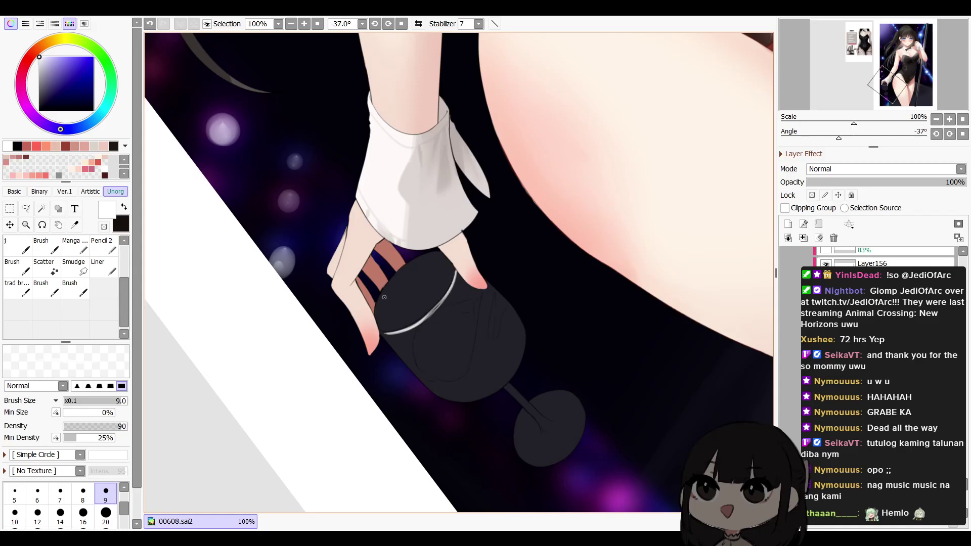
drag(417, 258, 438, 252)
key(ctrl+z)
drag(378, 306, 440, 254)
Outline a vertical reflection strip down the middle of the glass bowl with a size 14 brush and fill it white
drag(660, 325, 685, 295)
click(962, 134)
key(bracketright)
key(bracketright)
key(bracketright)
drag(446, 283, 450, 373)
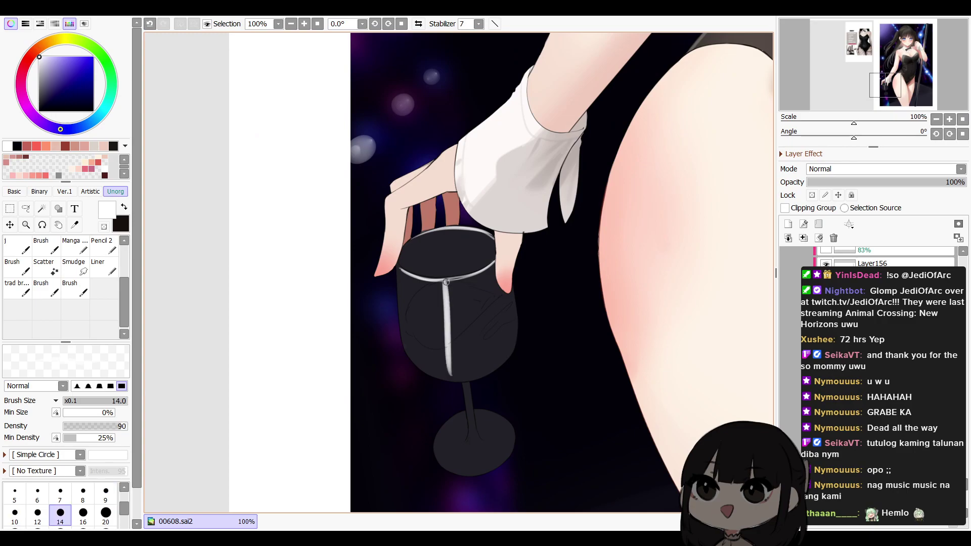
key(ctrl+z)
drag(441, 282, 446, 379)
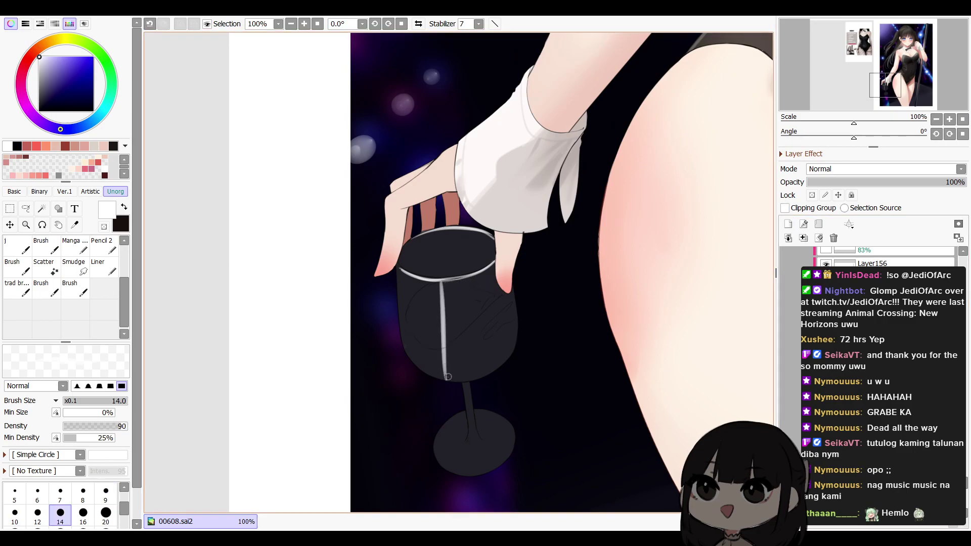
mouse_move(461, 281)
mouse_down()
mouse_move(466, 362)
mouse_move(445, 367)
mouse_move(476, 376)
mouse_move(485, 369)
mouse_move(443, 371)
mouse_up()
key(g)
click(459, 353)
Extend the central white reflection toward the base of the bowl and fade its lower end
key(e)
key(b)
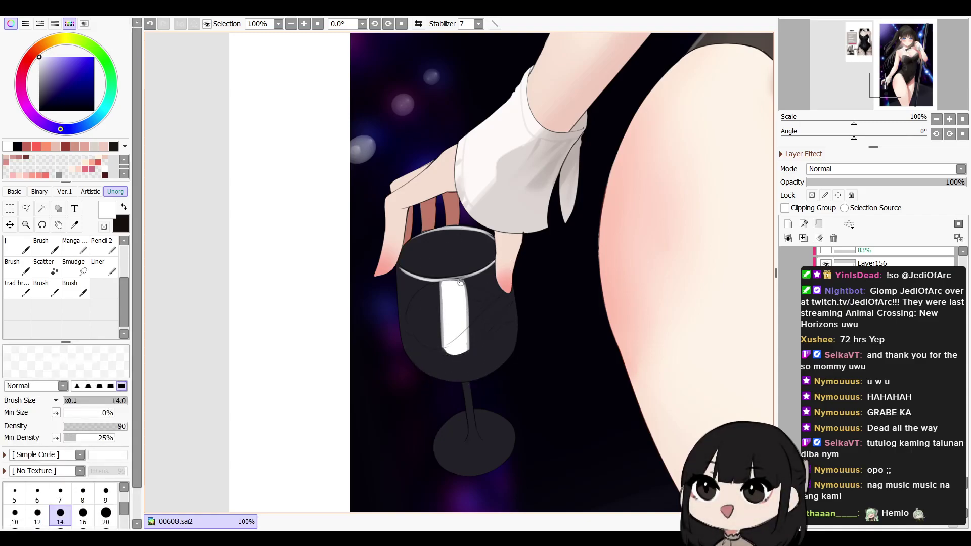
mouse_move(461, 311)
mouse_down()
mouse_move(449, 365)
mouse_move(465, 368)
mouse_up()
key(c)
mouse_move(468, 334)
mouse_down()
mouse_move(469, 367)
mouse_move(454, 348)
mouse_move(467, 393)
mouse_up()
Paint a thin curved white streak left of the central reflection, soften it, and set the layer opacity to 68%
key(n)
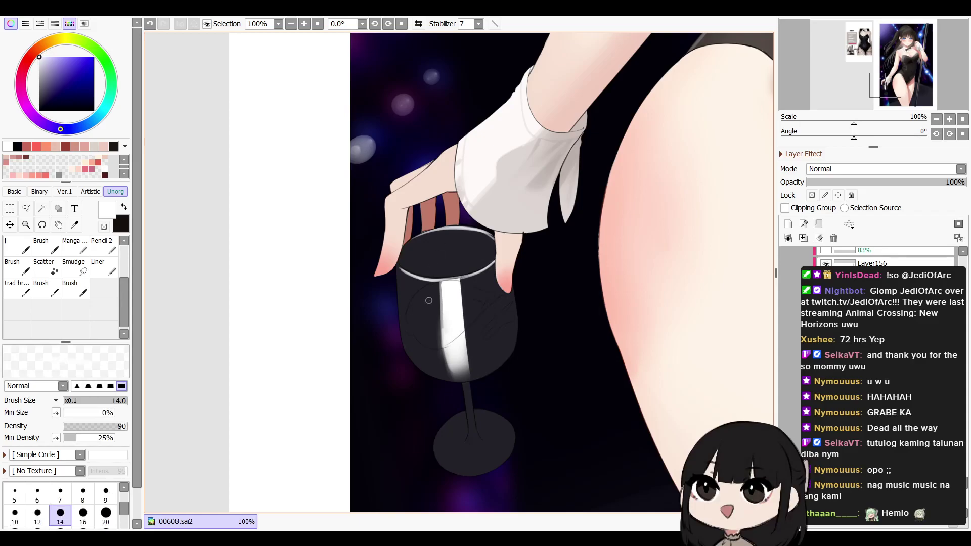
mouse_move(428, 301)
mouse_down()
mouse_move(439, 361)
mouse_move(439, 299)
mouse_move(448, 368)
mouse_up()
key(v)
key(n)
drag(444, 282, 441, 324)
key(v)
mouse_move(455, 386)
mouse_down()
mouse_move(447, 372)
mouse_move(451, 384)
mouse_up()
drag(531, 248, 529, 191)
key(n)
key(])
click(915, 185)
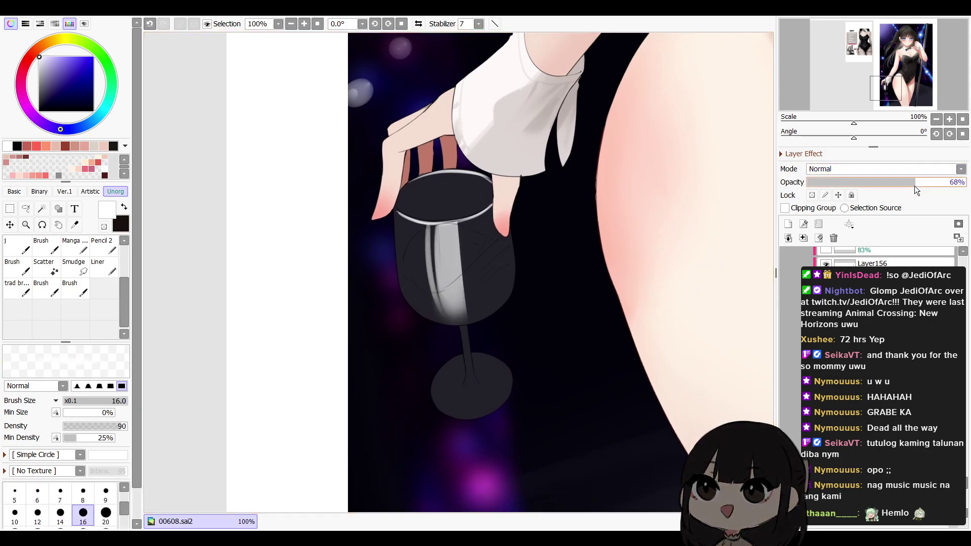
On a new layer, fill the right side of the bowl with a white reflection, fade its lower edge and set the opacity to 50%
click(788, 224)
key(])
key(])
mouse_move(471, 222)
mouse_down()
mouse_move(483, 304)
mouse_move(498, 203)
mouse_up()
key(g)
click(493, 258)
key(e)
mouse_move(493, 310)
mouse_down()
mouse_move(518, 293)
mouse_move(497, 275)
mouse_move(493, 286)
mouse_move(507, 273)
mouse_move(490, 308)
mouse_move(491, 286)
mouse_up()
key(c)
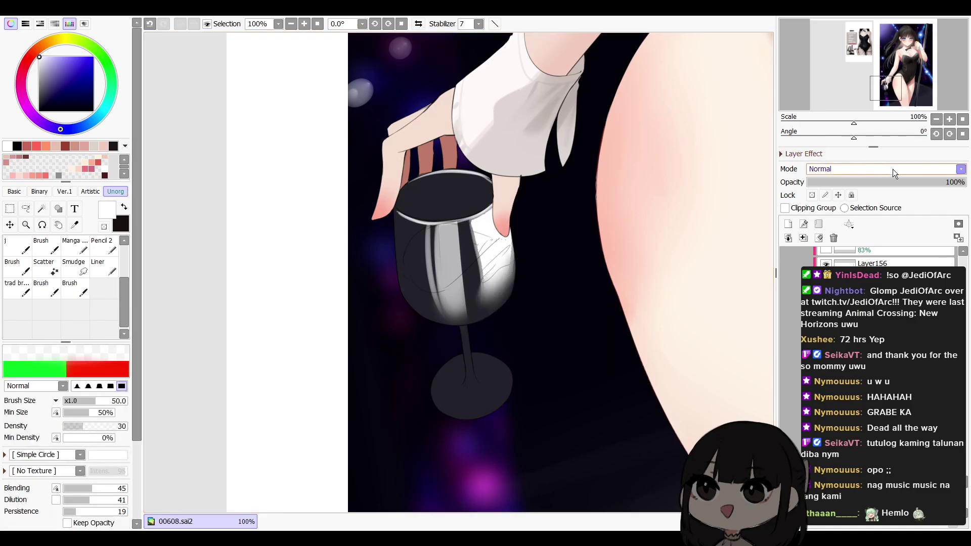
drag(951, 183, 886, 183)
Paint a white streak along the inner edge of the right-hand reflection and blend it into the bowl
key(n)
drag(471, 223, 482, 294)
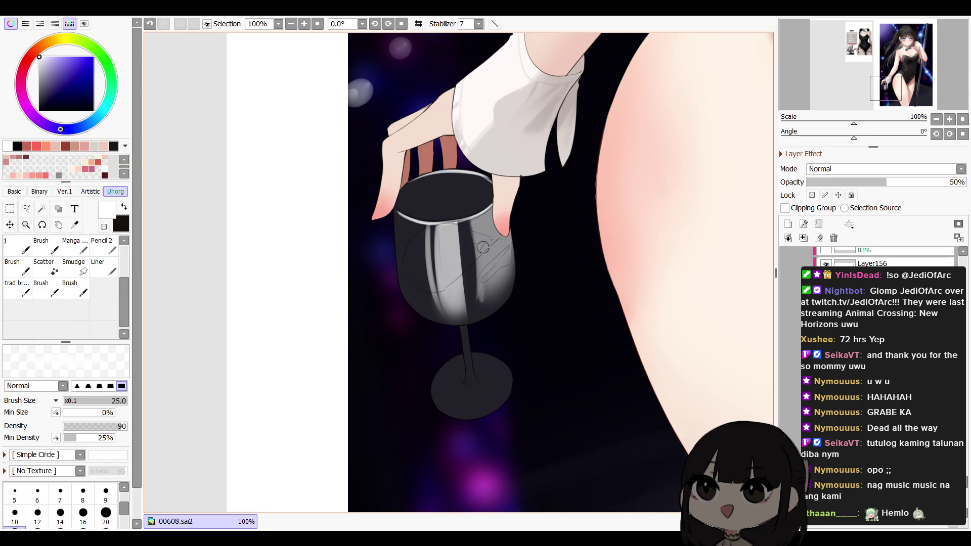
key(c)
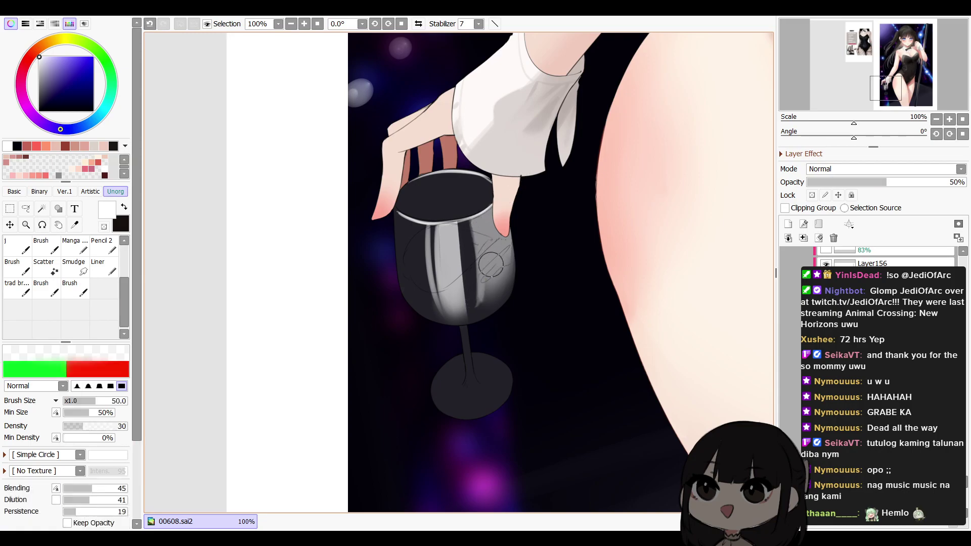
key(e)
key(c)
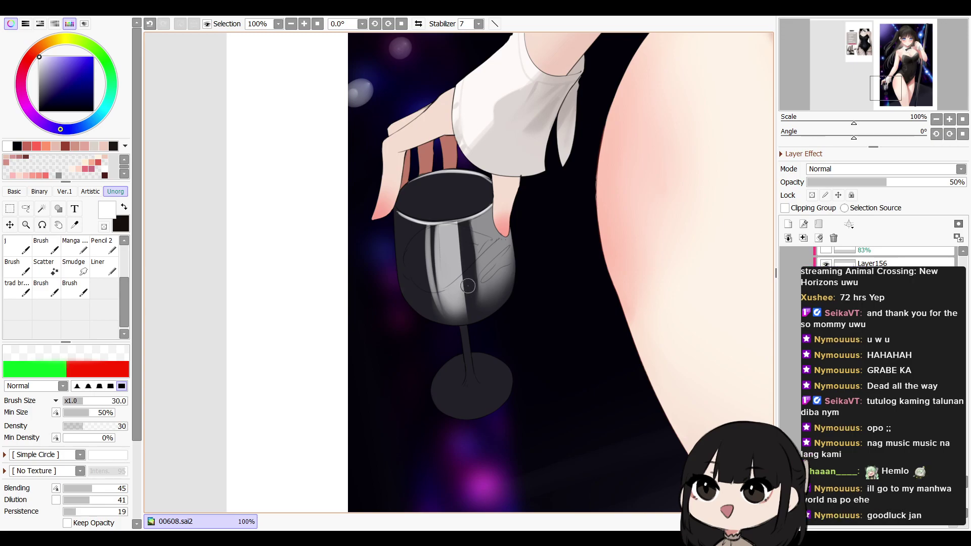
Paint white reflections over the left side of the bowl with a size 25 brush and blend their lower ends
key(n)
key(b)
key(n)
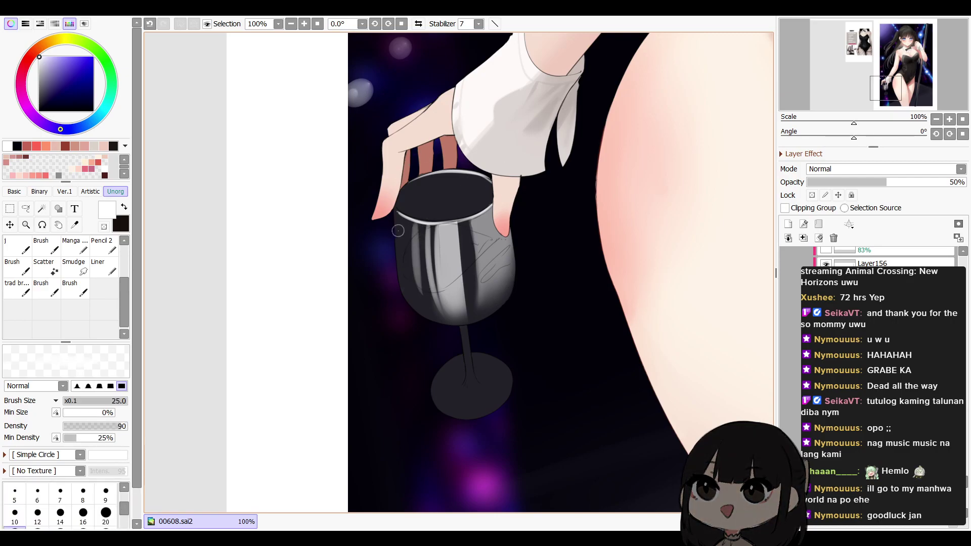
mouse_move(396, 217)
mouse_down()
mouse_move(403, 241)
mouse_move(398, 218)
mouse_move(405, 231)
mouse_move(410, 224)
mouse_move(412, 301)
mouse_up()
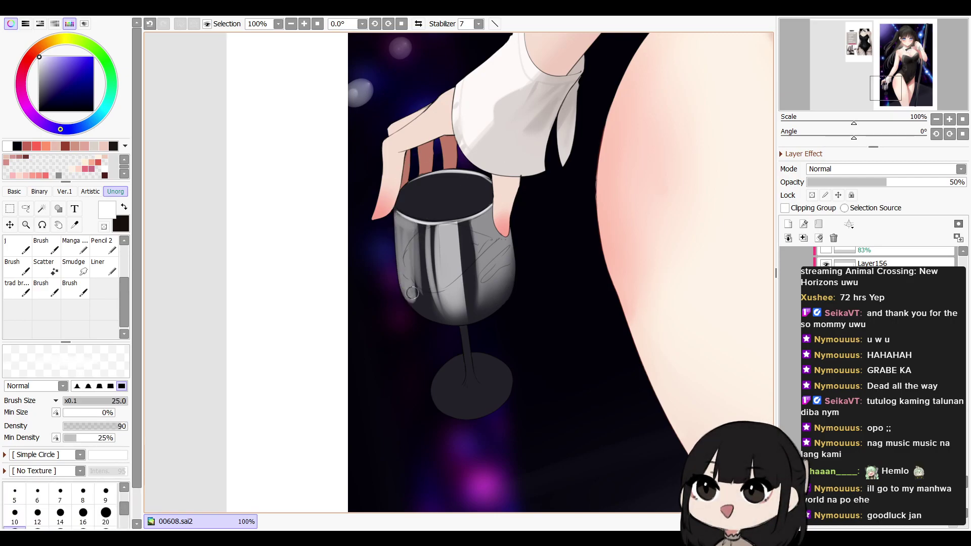
drag(409, 237, 414, 306)
key(b)
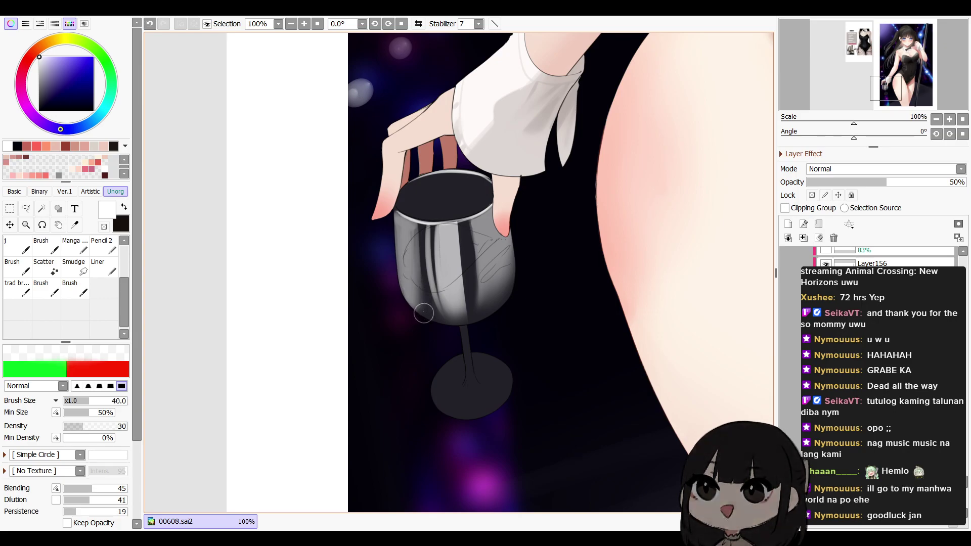
Set the eraser size to 30 and lower the side reflections' layer opacity to 16%
key(e)
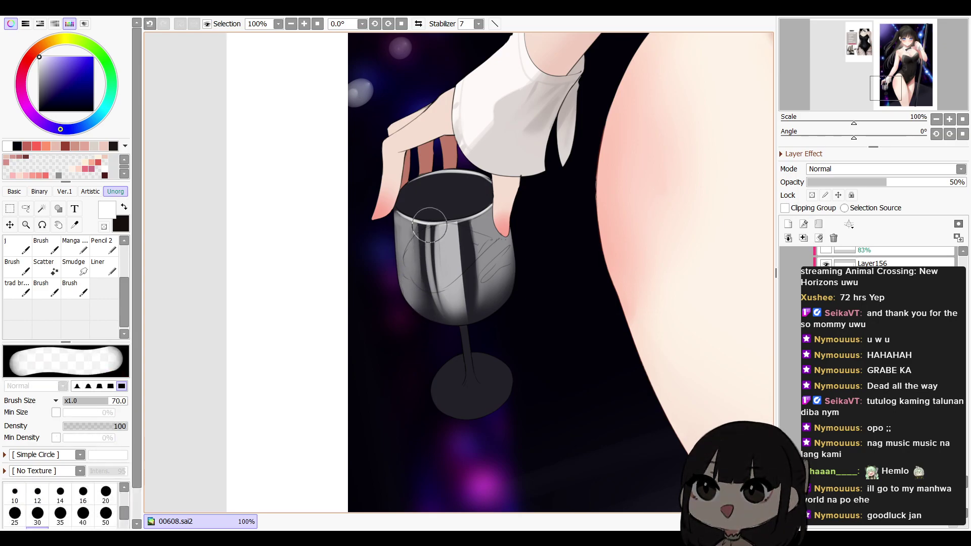
key(bracketleft)
key(bracketleft)
key(bracketleft)
key(bracketleft)
key(bracketleft)
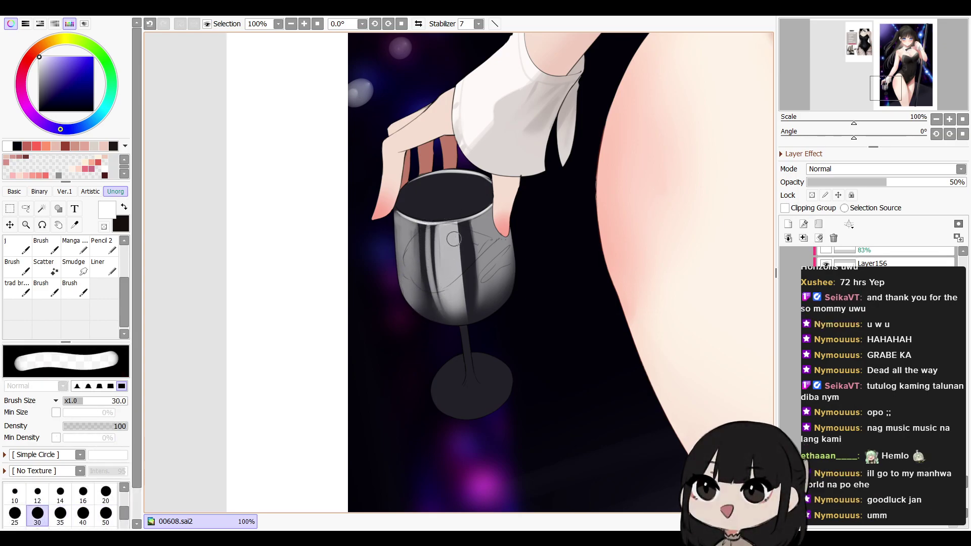
drag(860, 182, 833, 181)
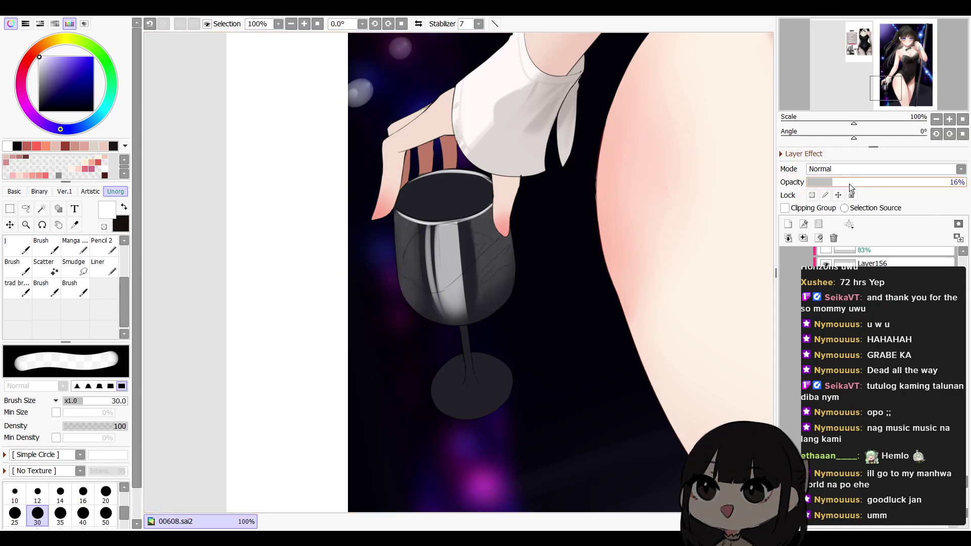
On a new layer, paint a bright curved white streak on the bowl's left side, blend its lower end and trim its top
click(786, 224)
key(b)
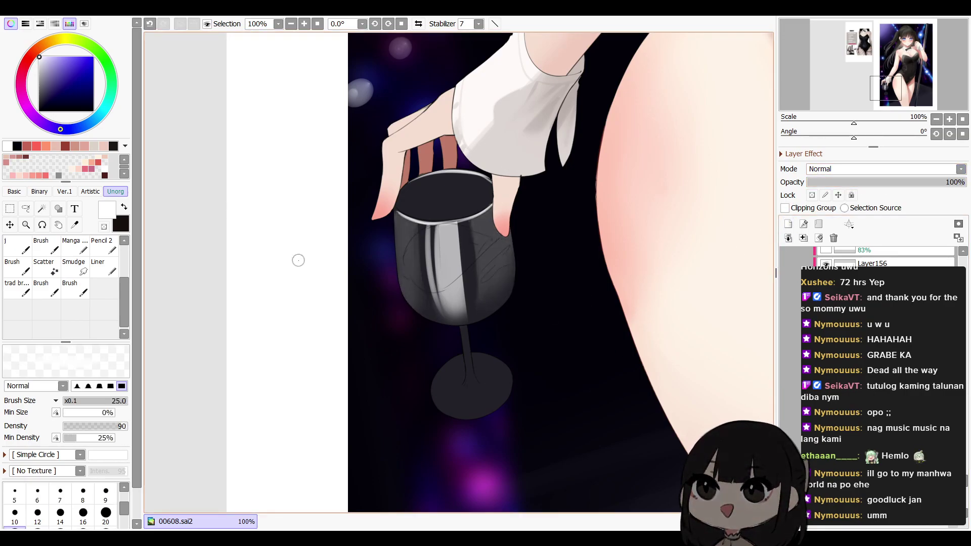
drag(405, 219, 422, 304)
drag(410, 218, 423, 302)
key(c)
drag(410, 268, 424, 312)
key(e)
drag(411, 226, 413, 217)
Paint a white reflection inside the rim's back left with a size 20 brush and lower its layer opacity
key(b)
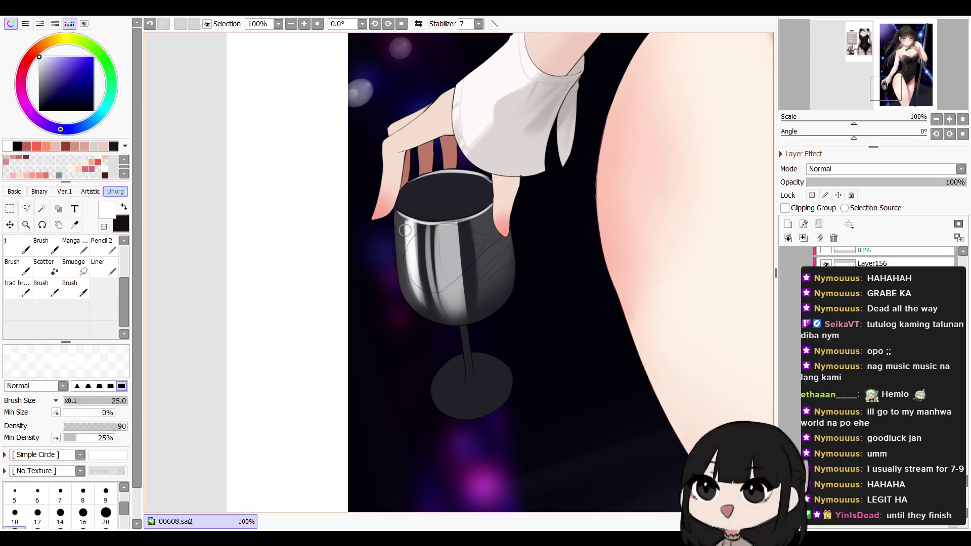
key(bracketleft)
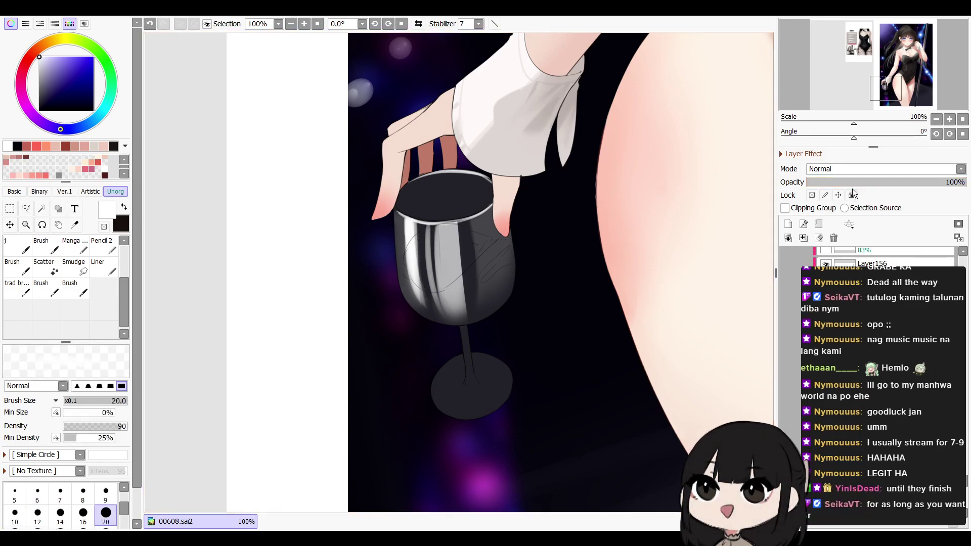
drag(397, 198, 450, 173)
mouse_move(397, 203)
mouse_down()
mouse_move(414, 215)
mouse_move(452, 174)
mouse_up()
drag(450, 173, 410, 199)
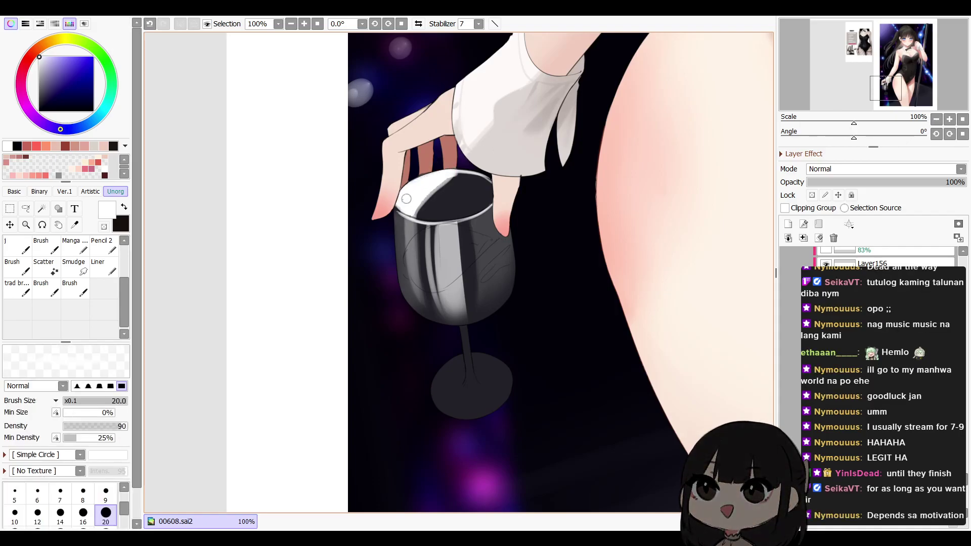
key(b)
drag(871, 182, 833, 177)
key(ctrl+z)
Sample the shaded finger colour and paint the fingertips showing through inside the glass rim with a size 16 brush
drag(563, 303, 593, 331)
key(n)
alt+click(479, 191)
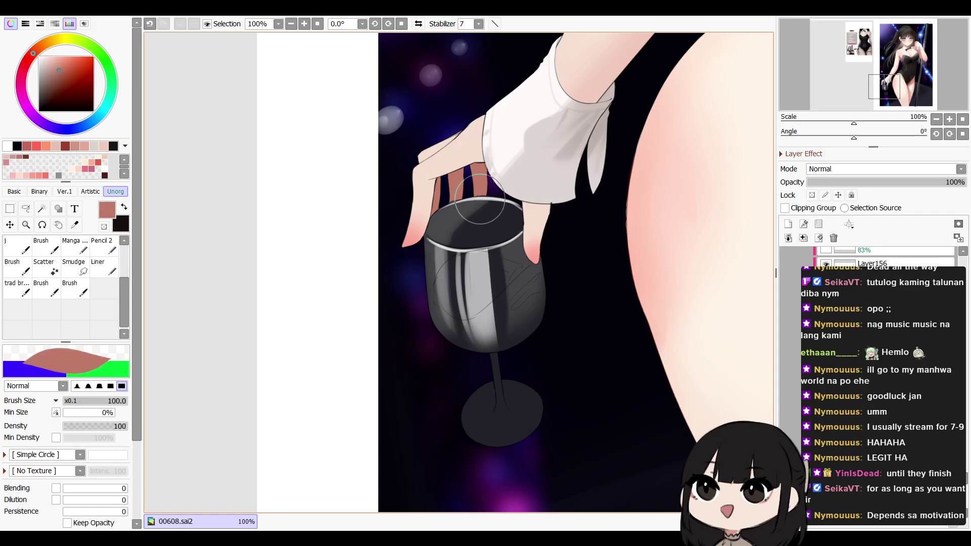
key(bracketleft)
key(bracketleft)
key(bracketleft)
key(bracketleft)
key(bracketleft)
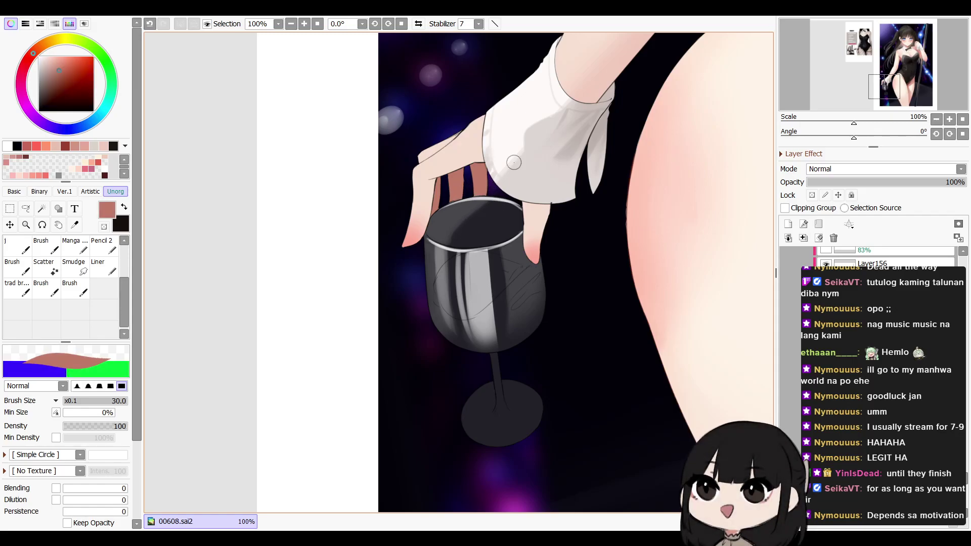
key(bracketleft)
key(bracketleft)
key(bracketleft)
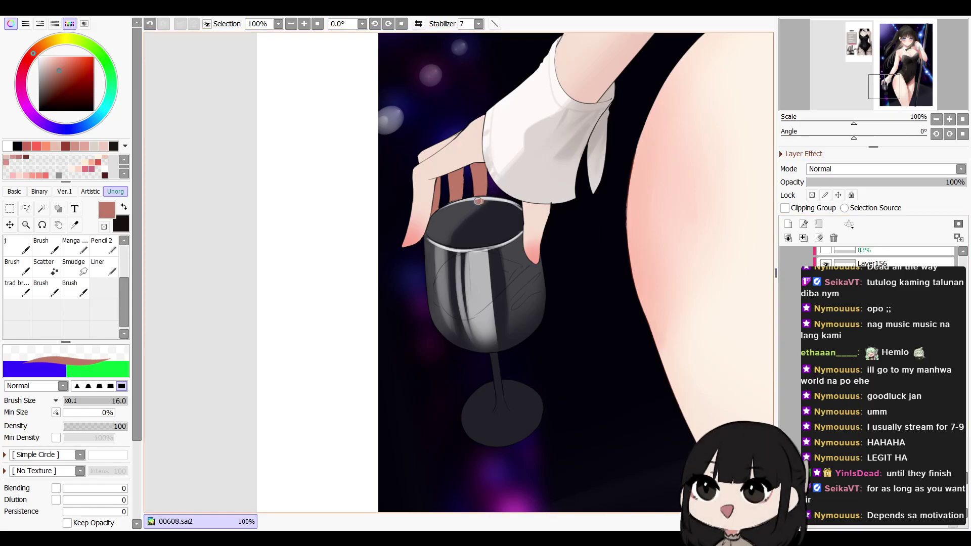
drag(481, 202, 483, 201)
drag(460, 204, 451, 207)
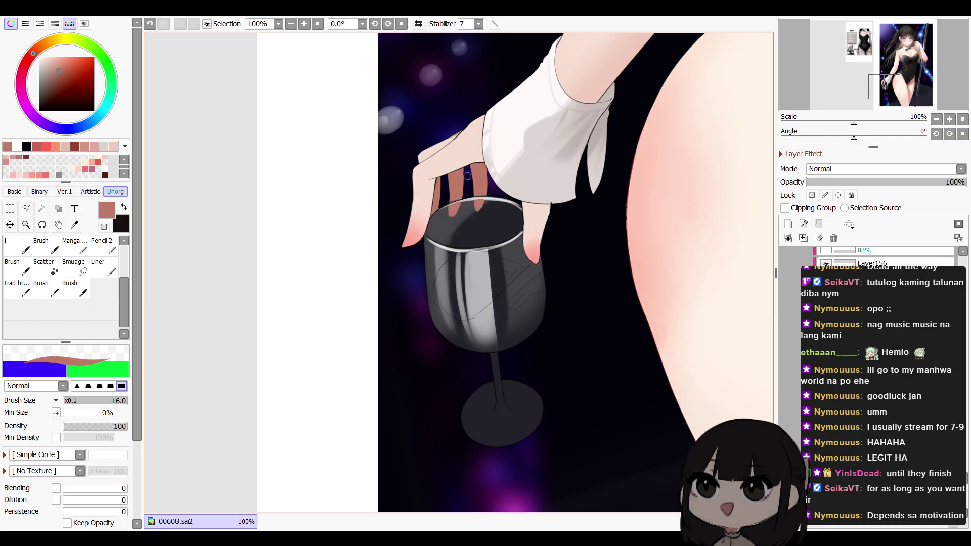
Blend the painted fingertips inside the rim into the dark glass, with the blending brush set to size 25
key(c)
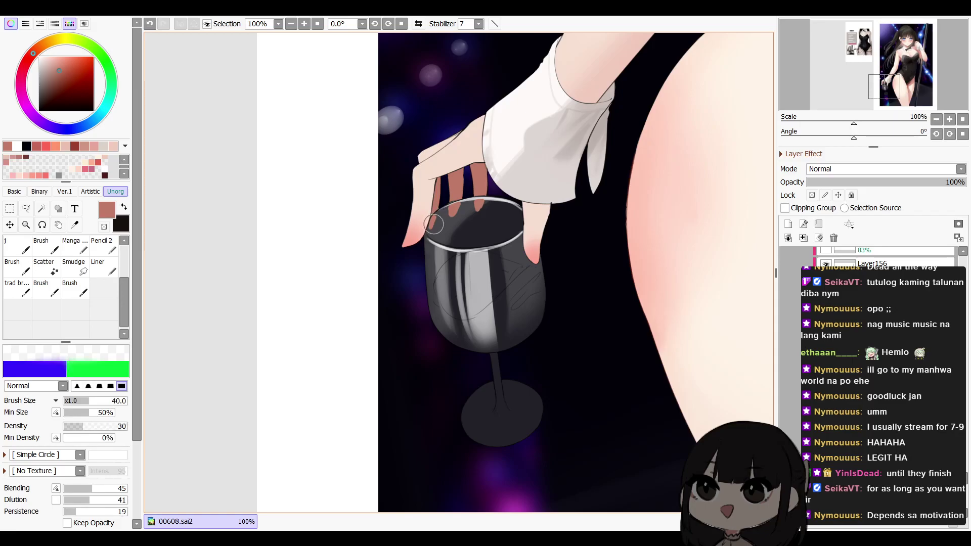
key(bracketleft)
key(bracketleft)
key(bracketleft)
key(bracketleft)
key(bracketleft)
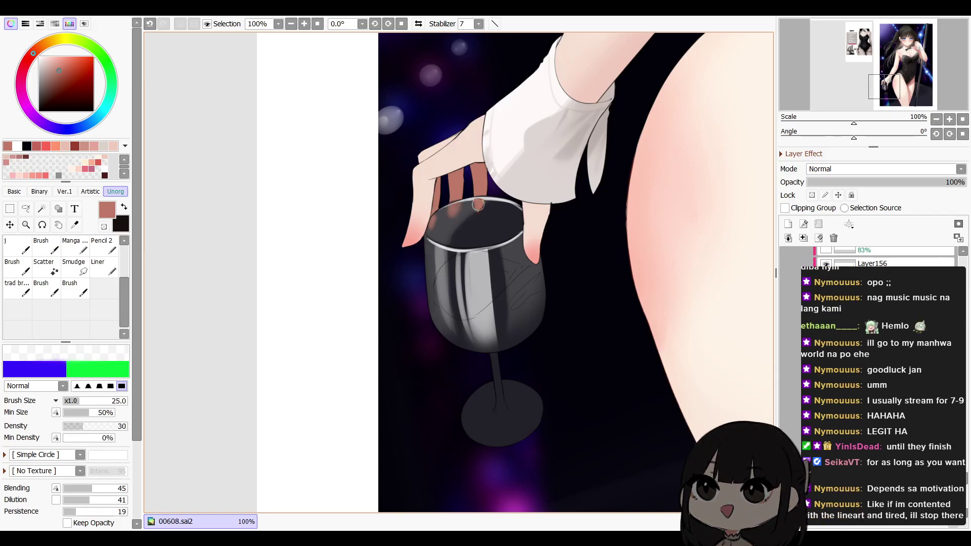
Add dark reddish-brown accents to the fingertips inside the rim with a size 16 brush, undoing the stray stroke
key(b)
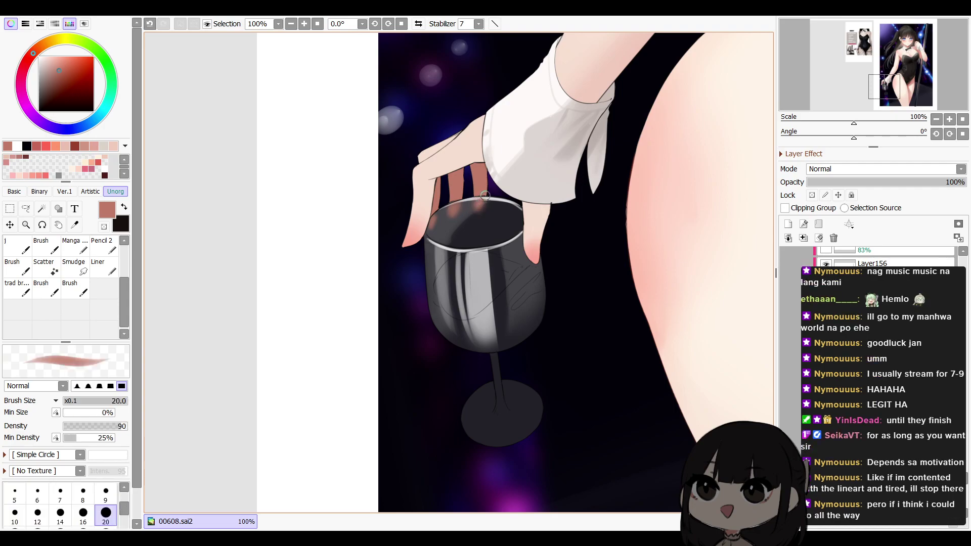
click(59, 77)
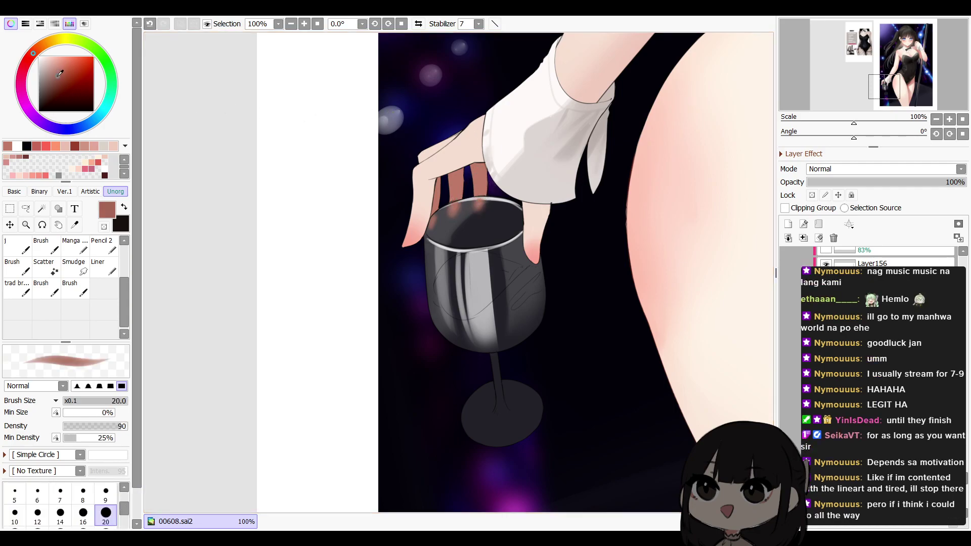
drag(481, 204, 479, 206)
key(ctrl+z)
click(58, 85)
key(bracketleft)
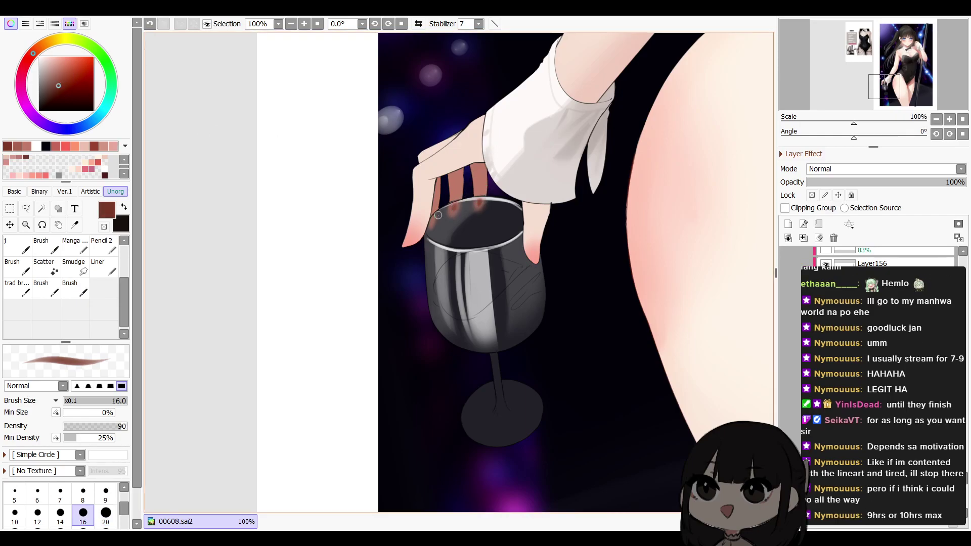
key(ctrl+z)
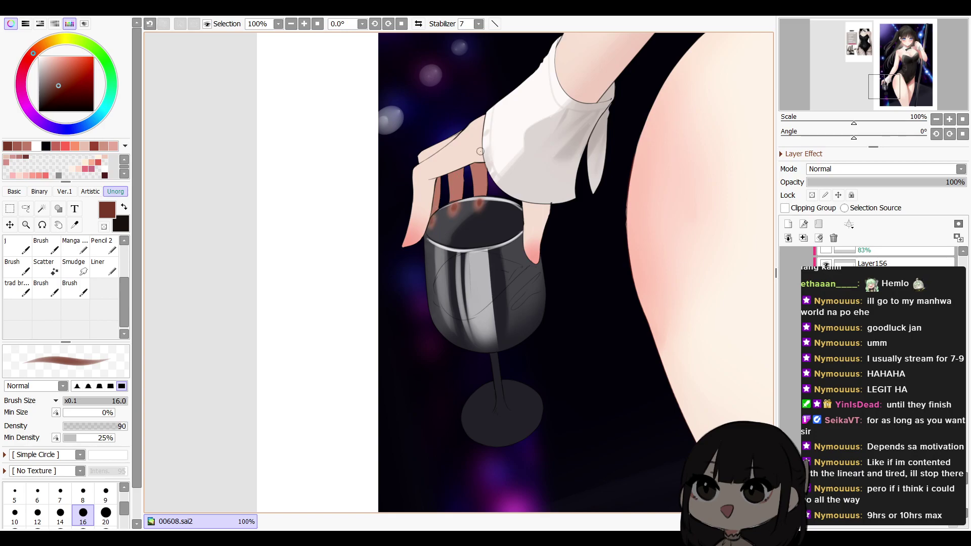
Lower the see-through fingertips' layer opacity to 77% and check the glass in the mirrored and normal picture
click(935, 122)
click(936, 121)
click(936, 122)
key(h)
drag(643, 285, 567, 326)
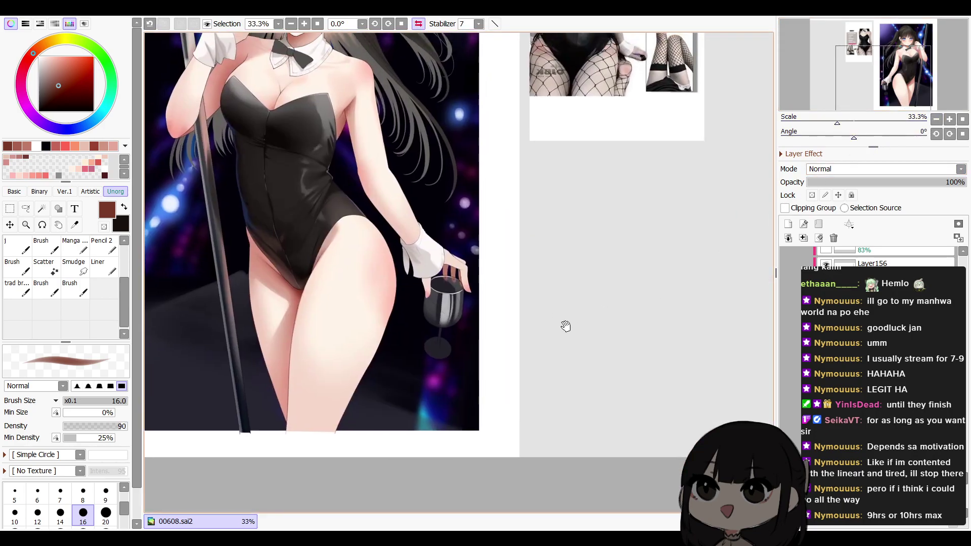
click(928, 183)
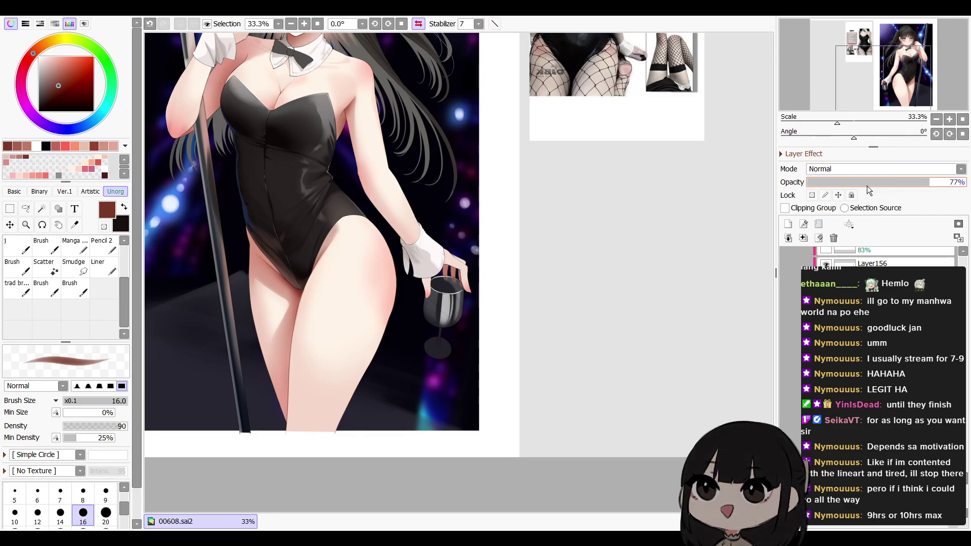
key(h)
key(h)
key(h)
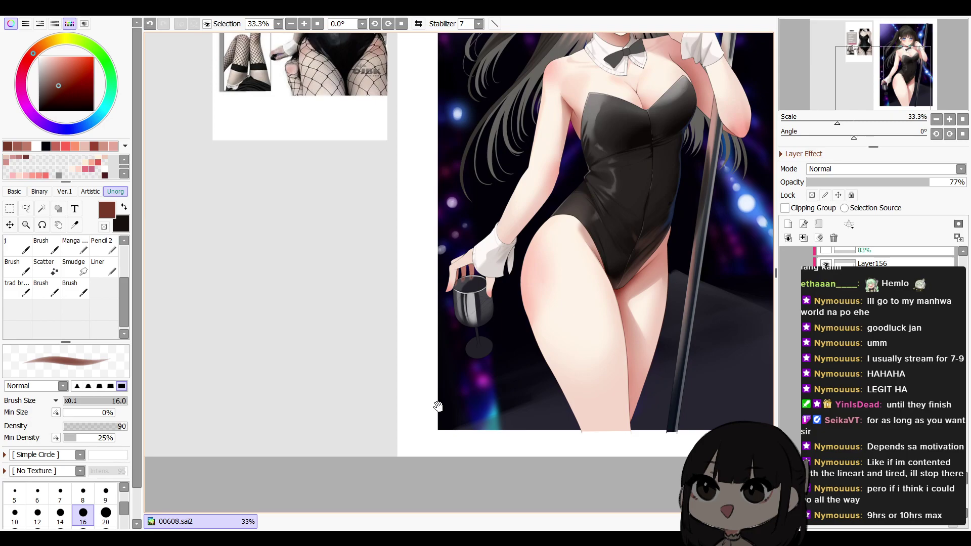
drag(626, 302, 590, 273)
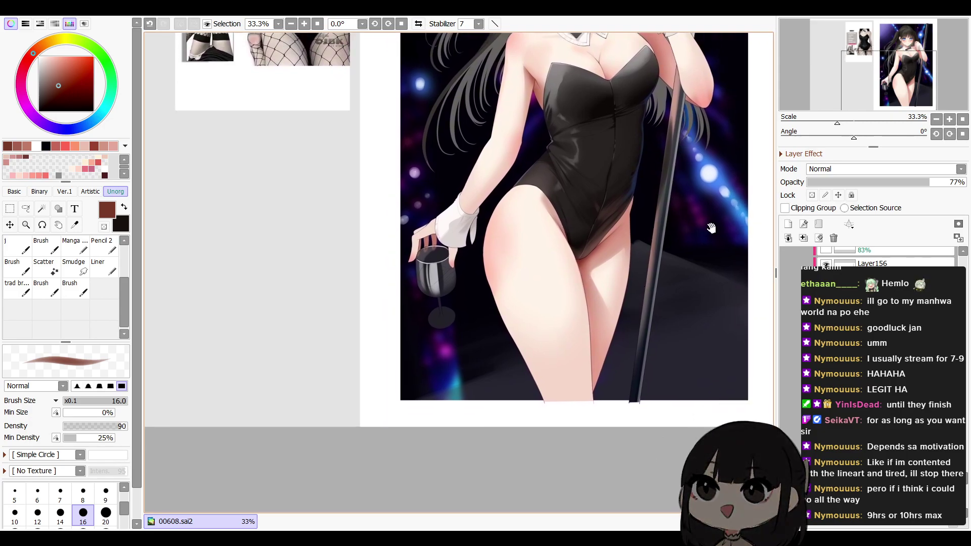
On a new layer, paint a thin white highlight down the stem of the glass to the centre of its foot
click(789, 225)
click(950, 119)
click(949, 120)
click(949, 119)
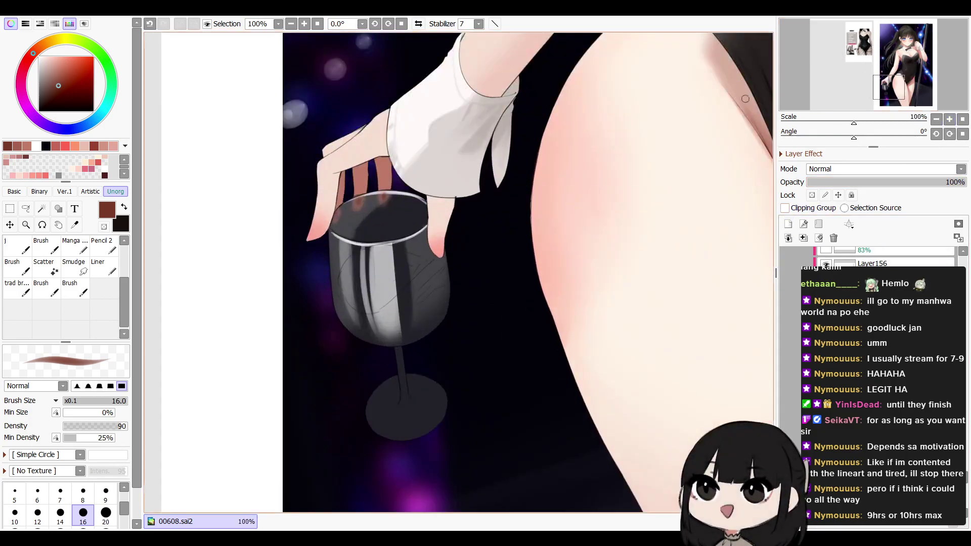
click(36, 147)
key(bracketright)
key(bracketright)
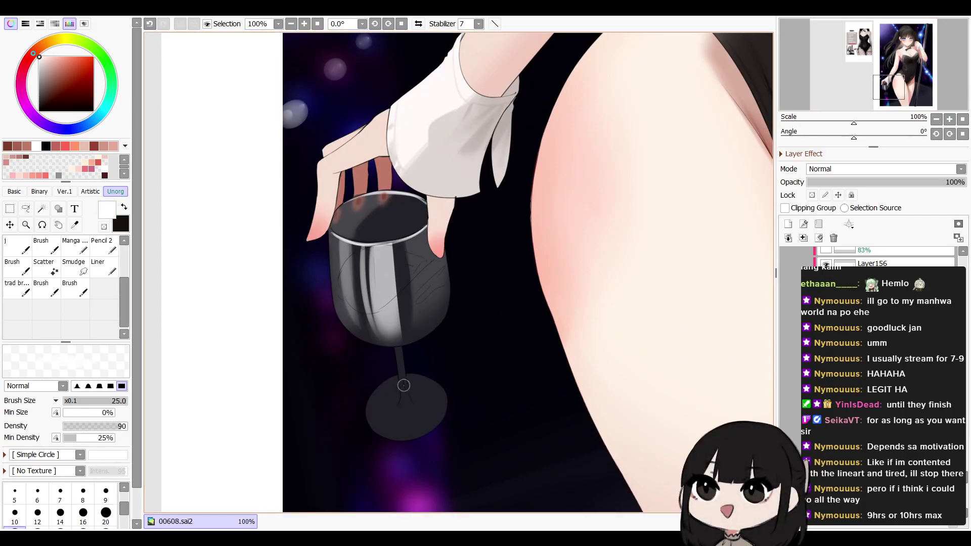
key(bracketleft)
key(bracketleft)
key(bracketleft)
key(bracketleft)
key(bracketleft)
key(bracketleft)
mouse_move(398, 348)
mouse_down()
mouse_move(407, 416)
mouse_move(401, 340)
mouse_move(406, 418)
mouse_move(418, 412)
mouse_up()
Soften the stem highlight's lower end on the foot with a size 25 blending brush
key(e)
key(b)
key(v)
key(])
key(])
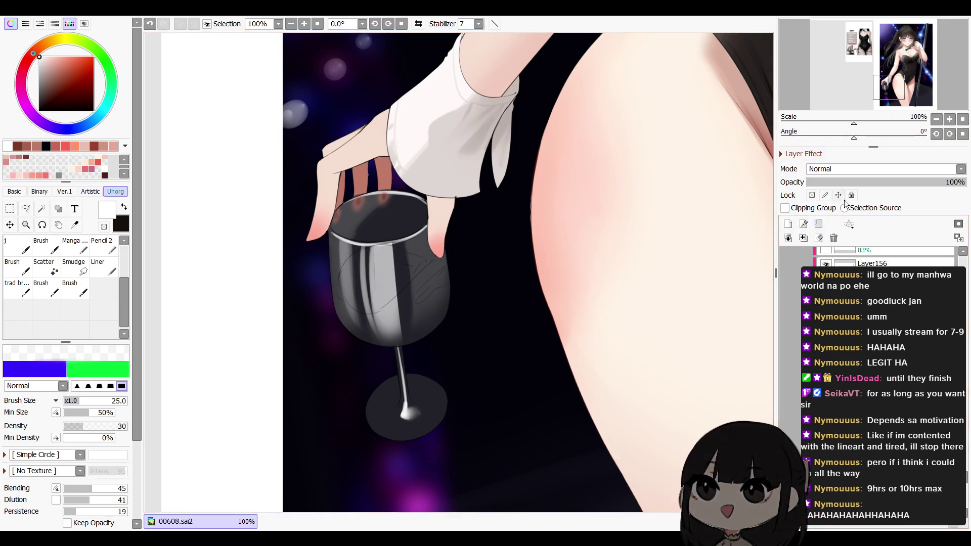
Outline and fill a white reflection across the front left part of the foot, using a size 16 brush
key(n)
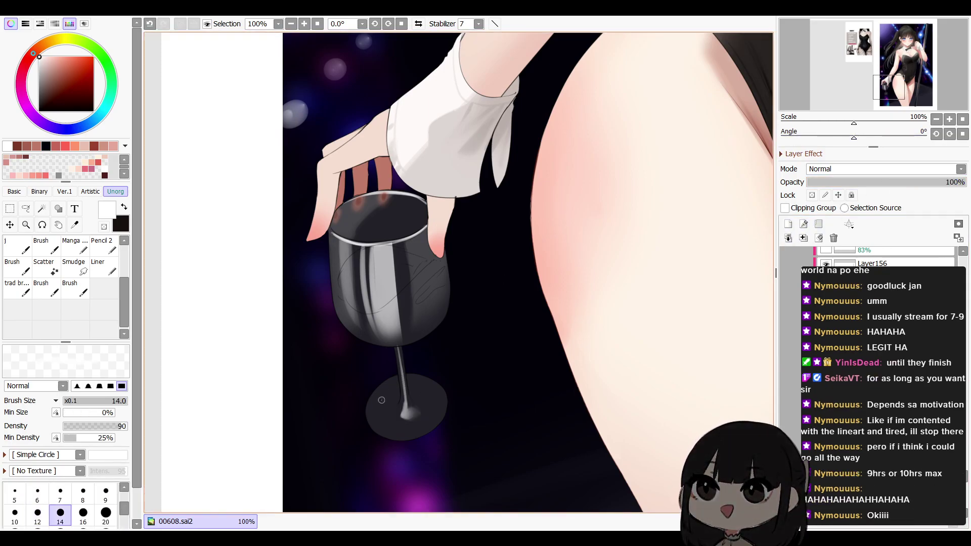
mouse_move(376, 393)
mouse_down()
mouse_move(415, 436)
mouse_move(430, 429)
mouse_up()
key(g)
click(390, 417)
key(n)
key(])
drag(377, 395, 391, 428)
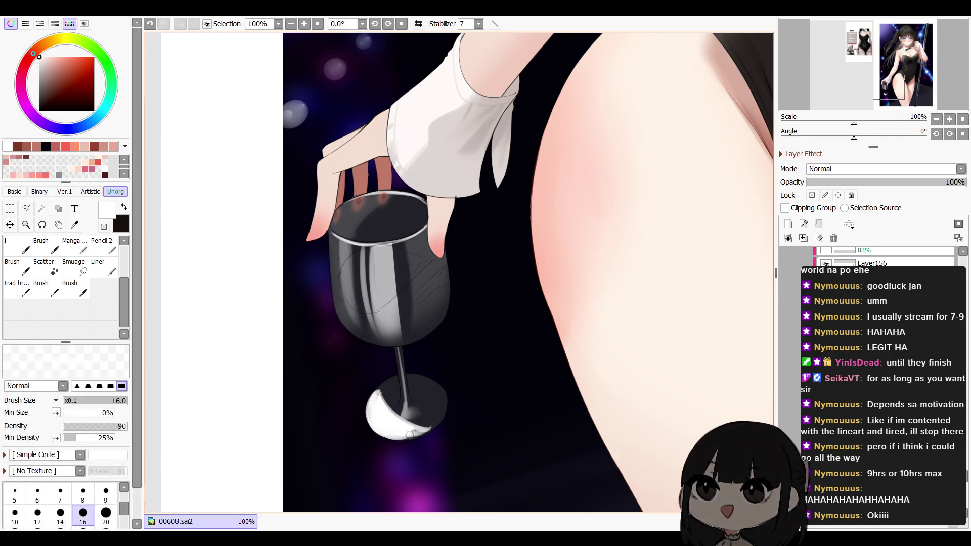
Blend the foot reflection's right end with a size 35 blending brush and lower its layer opacity to 61%
key(v)
key(])
key(])
drag(379, 393, 447, 413)
click(902, 183)
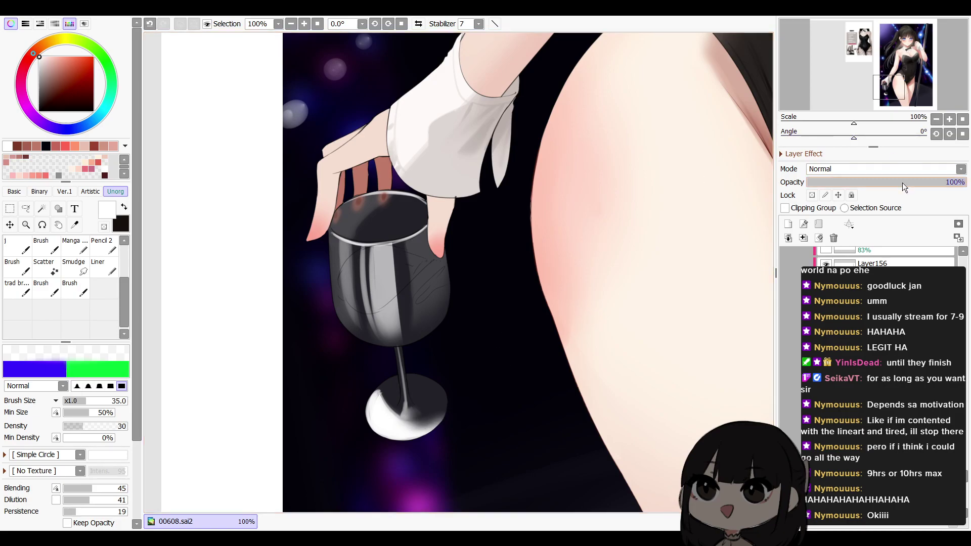
Trim the foot reflection along its lower edge with a size 16 eraser
key(e)
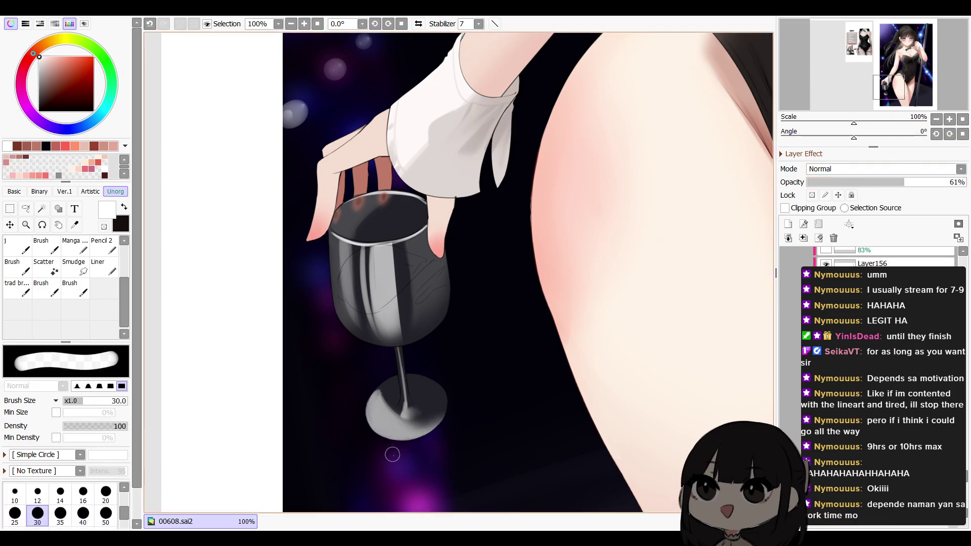
key(bracketleft)
key(bracketleft)
key(bracketleft)
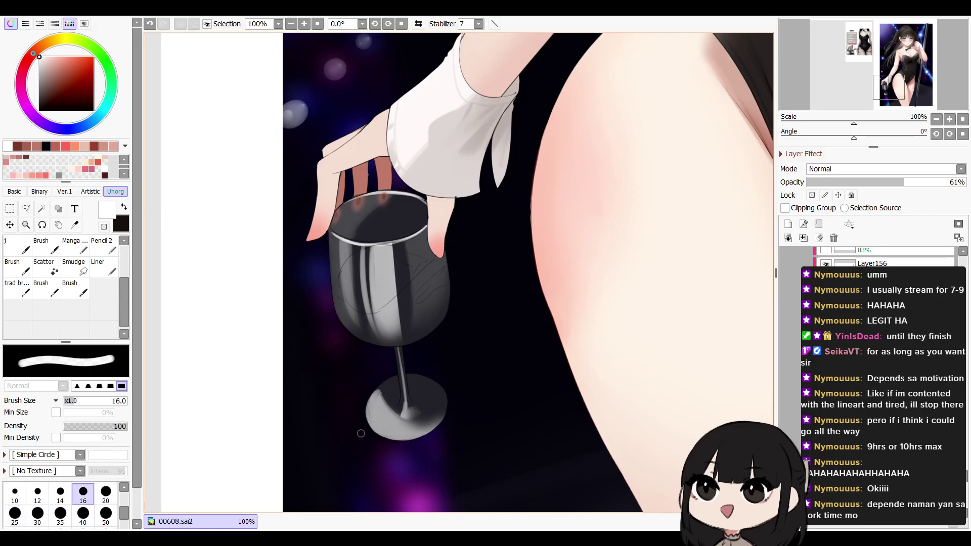
mouse_move(362, 426)
mouse_down()
mouse_move(422, 441)
mouse_move(441, 430)
mouse_move(431, 434)
mouse_move(446, 409)
mouse_up()
key(ctrl+z)
Outline a small reflection on the foot's right edge with a size 9 white brush, fill it and blend it
key(b)
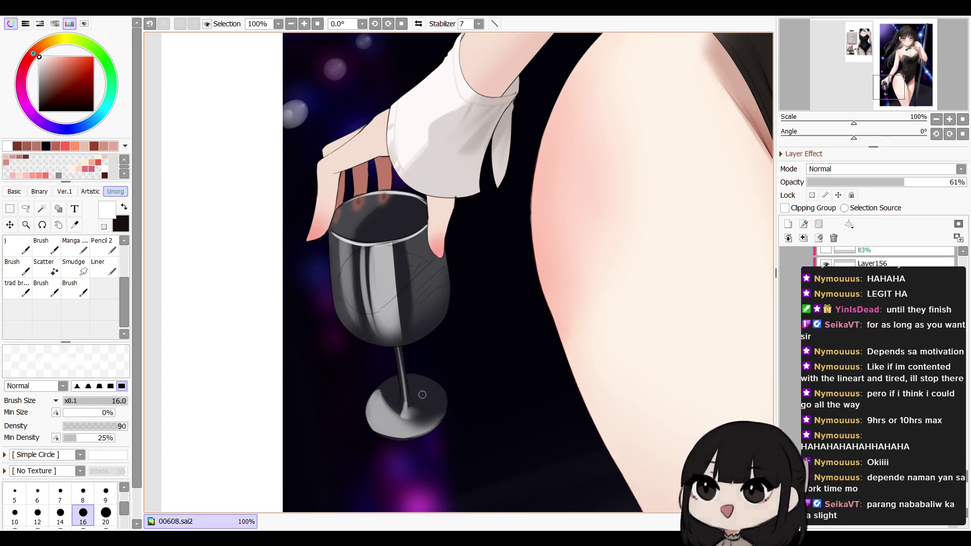
key(bracketleft)
key(bracketleft)
key(bracketleft)
key(bracketleft)
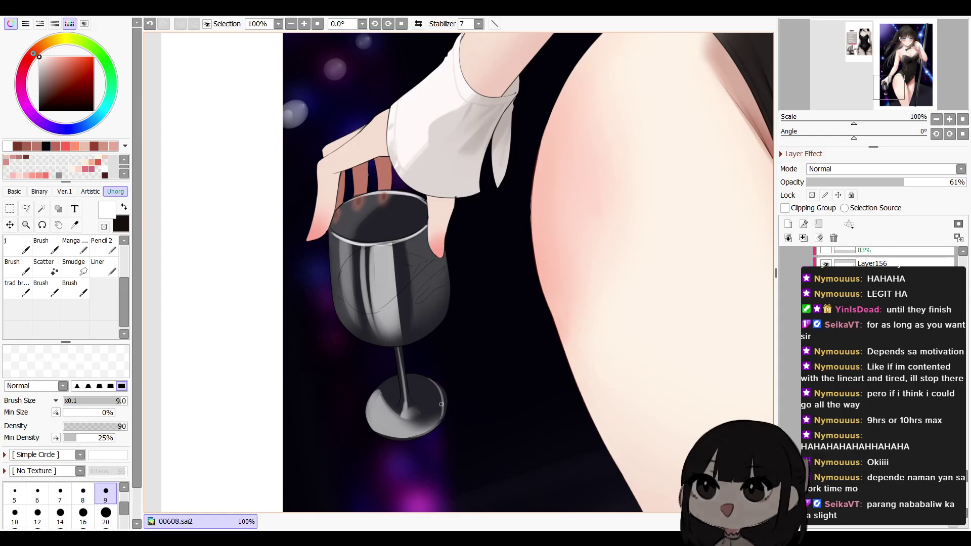
key(ctrl+z)
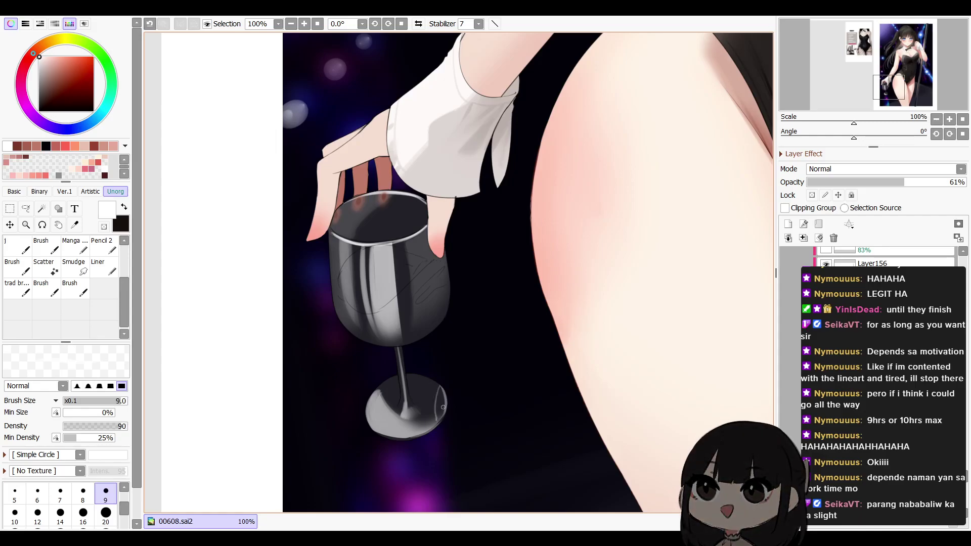
key(g)
click(443, 407)
key(v)
drag(439, 388, 433, 401)
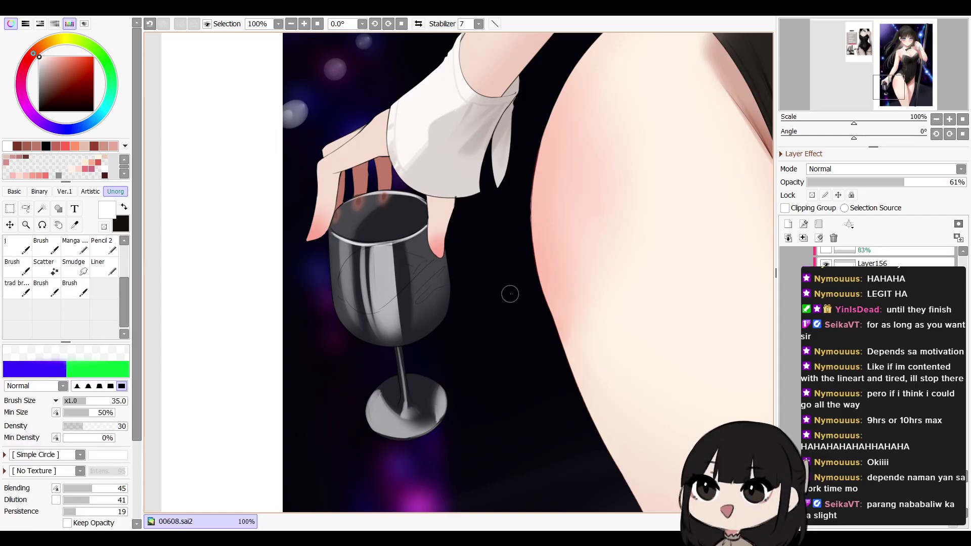
Lower the opacity of the foot reflections' layer and check the glass in the mirrored picture
click(936, 119)
click(853, 183)
key(h)
drag(620, 339, 630, 303)
On a new layer, paint and fill a light pink skin reflection on the thumb side of the bowl, and blend its inner edge
click(788, 224)
key(h)
key(h)
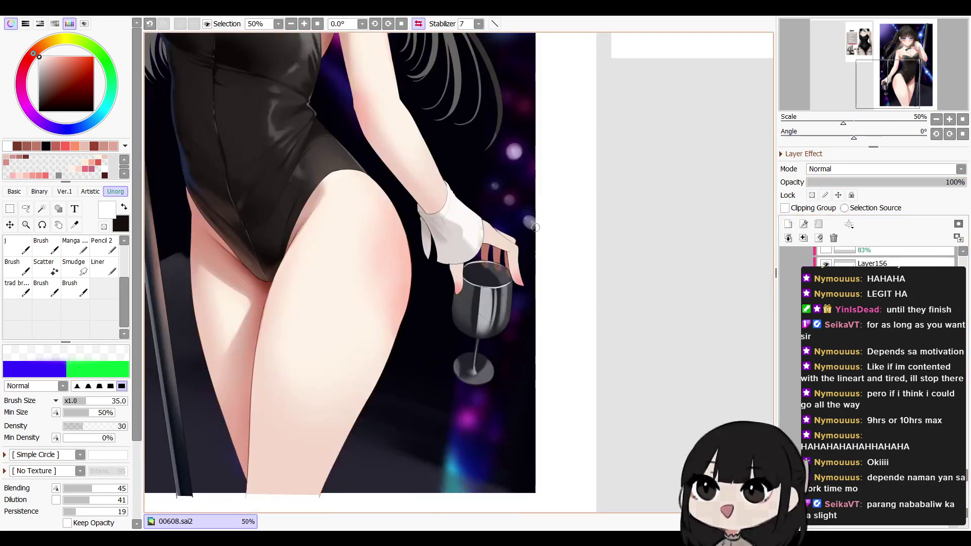
key(n)
key(])
key(])
key(])
key(])
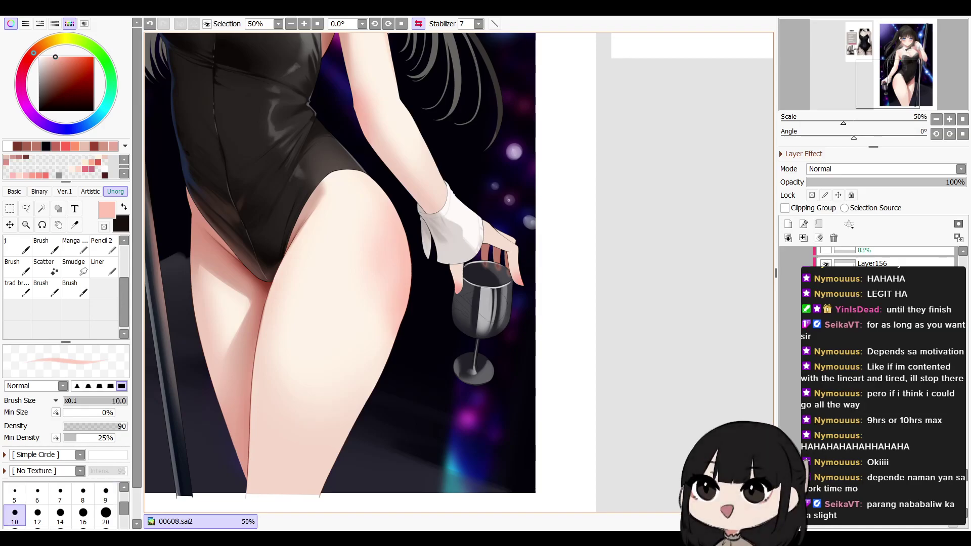
drag(457, 291, 459, 287)
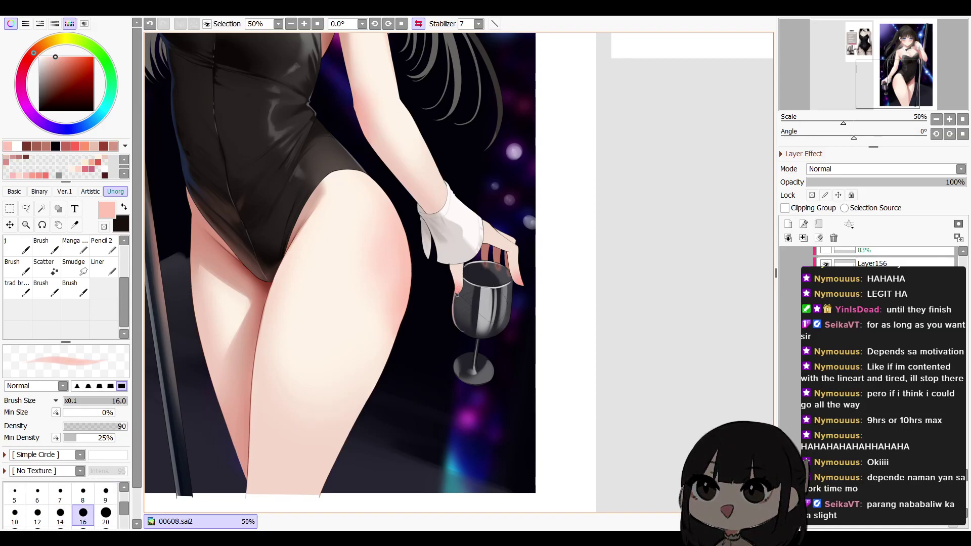
key(g)
click(456, 309)
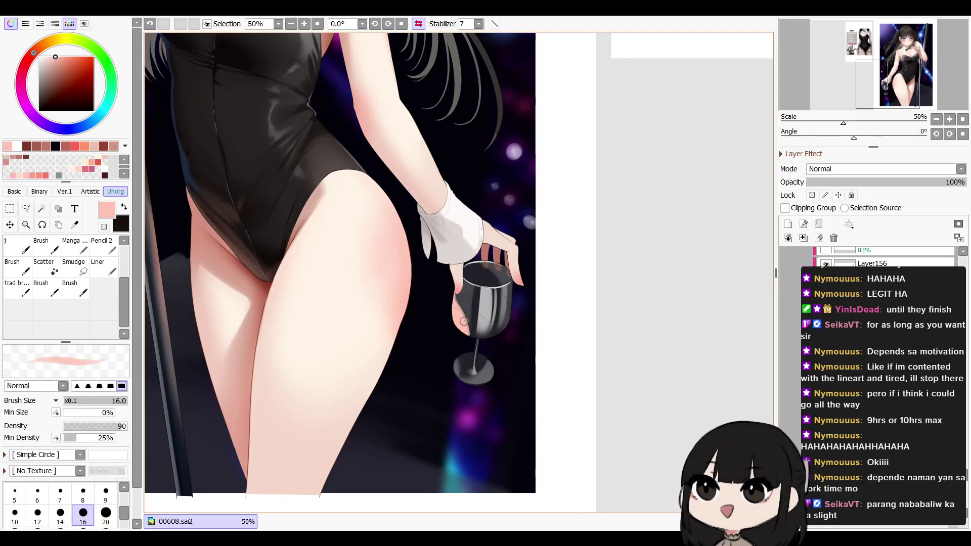
key(b)
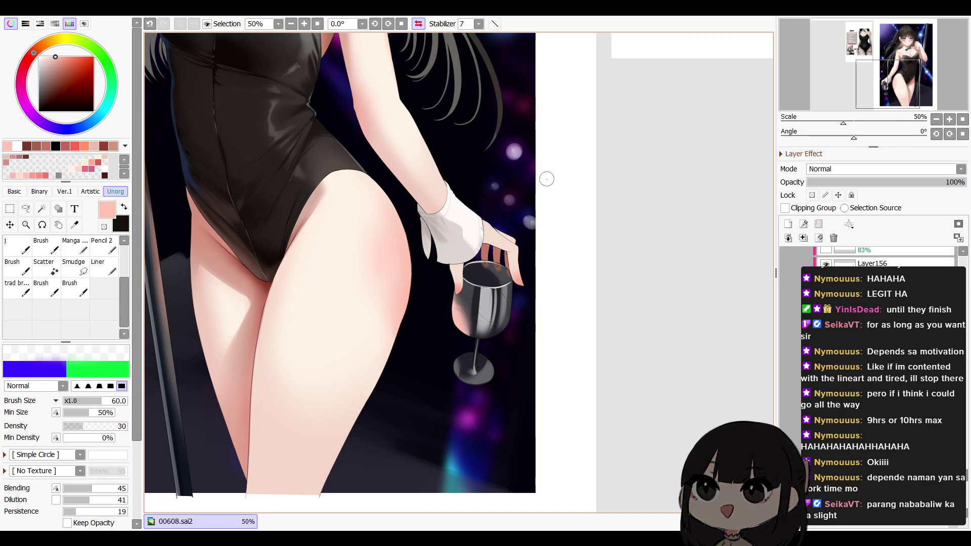
Touch up the pink skin reflection below the thumb on the glass bowl with a size 16 brush and eraser
key(h)
click(951, 120)
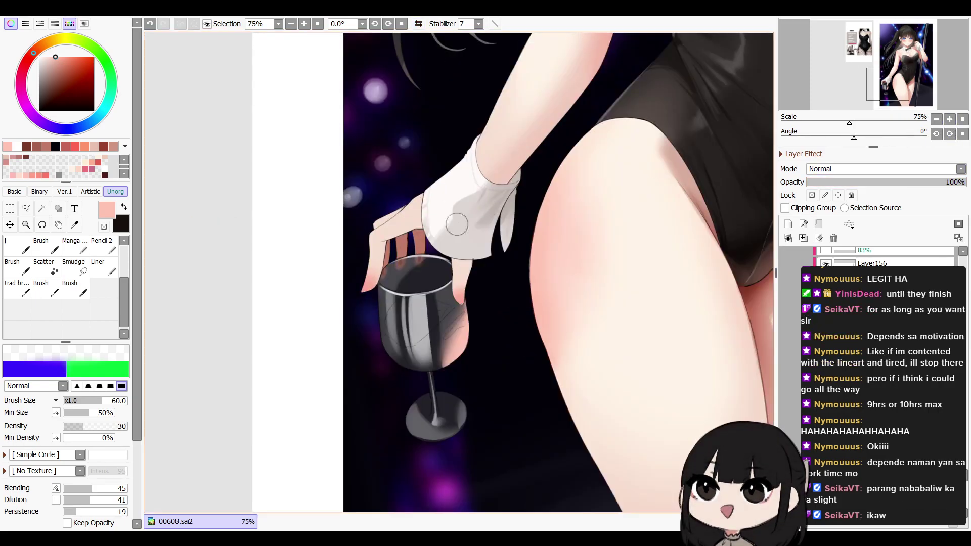
key(n)
key(b)
key(n)
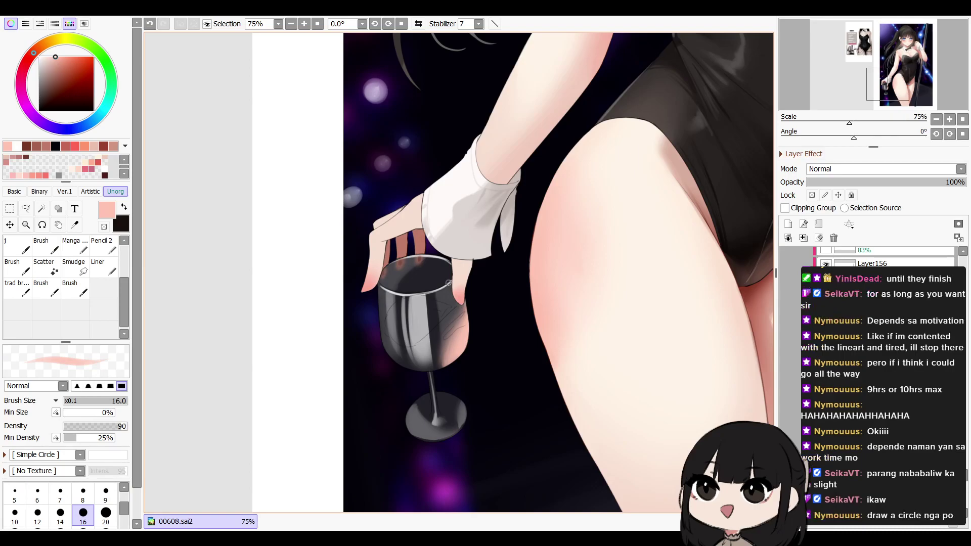
key(b)
key(n)
mouse_move(451, 287)
mouse_down()
mouse_move(455, 302)
mouse_move(452, 291)
mouse_up()
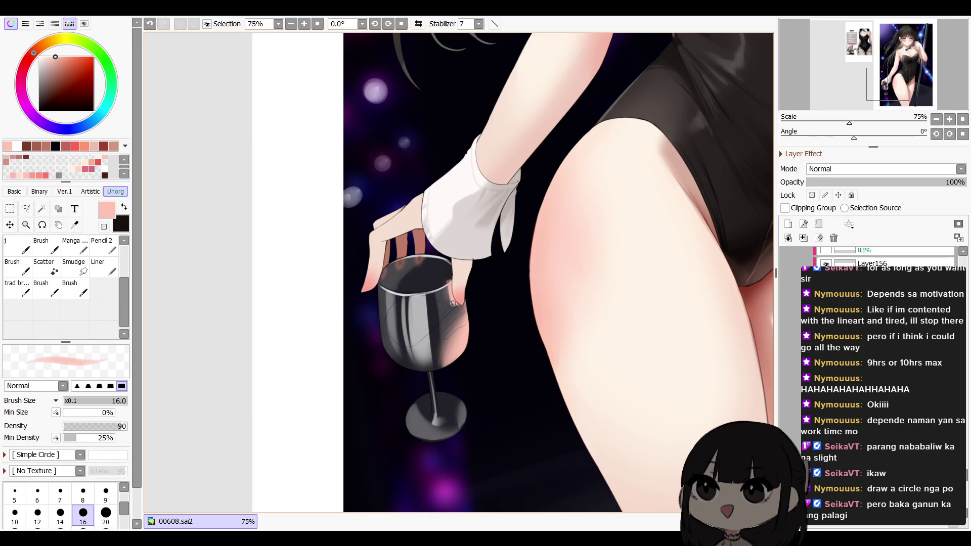
key(e)
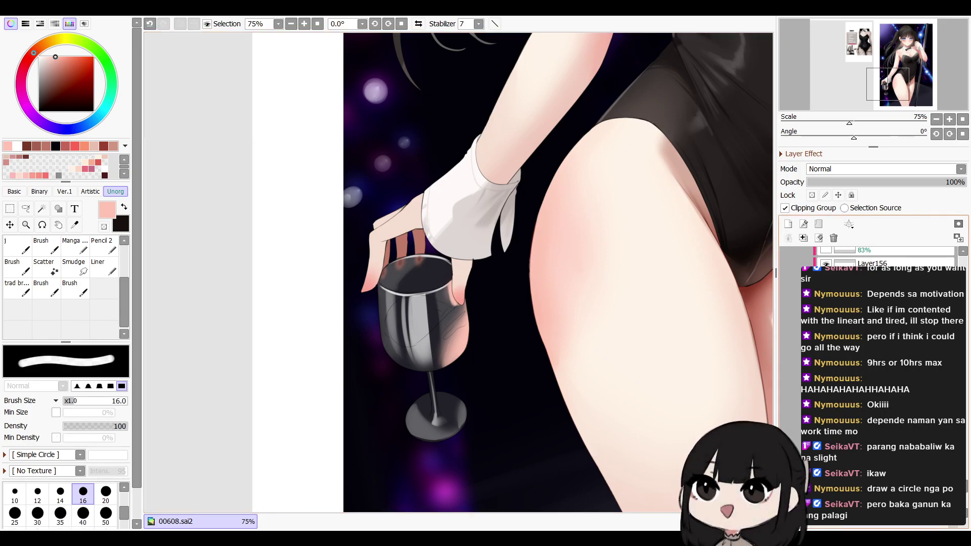
Select the layer of the bowl's skin reflection and lower its opacity to 58%
click(789, 224)
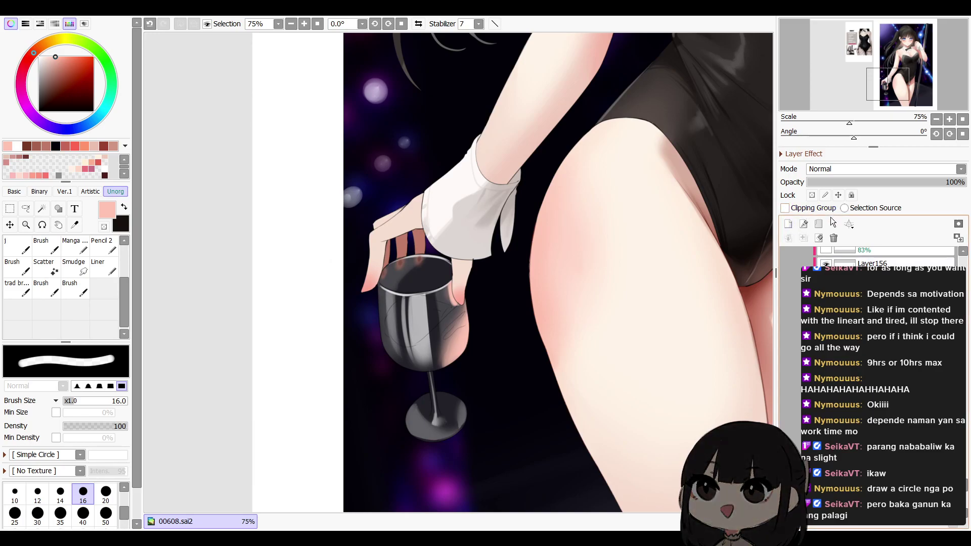
key(b)
mouse_move(505, 341)
mouse_down()
mouse_move(484, 399)
mouse_move(531, 355)
mouse_move(498, 338)
mouse_up()
ctrl+shift+click(459, 294)
key(Delete)
key(ctrl+z)
mouse_move(890, 182)
mouse_down()
mouse_move(883, 183)
mouse_move(898, 182)
mouse_up()
Draw a loose pink circle in the dark background between the glass and the thigh
drag(548, 380, 592, 336)
key(h)
key(h)
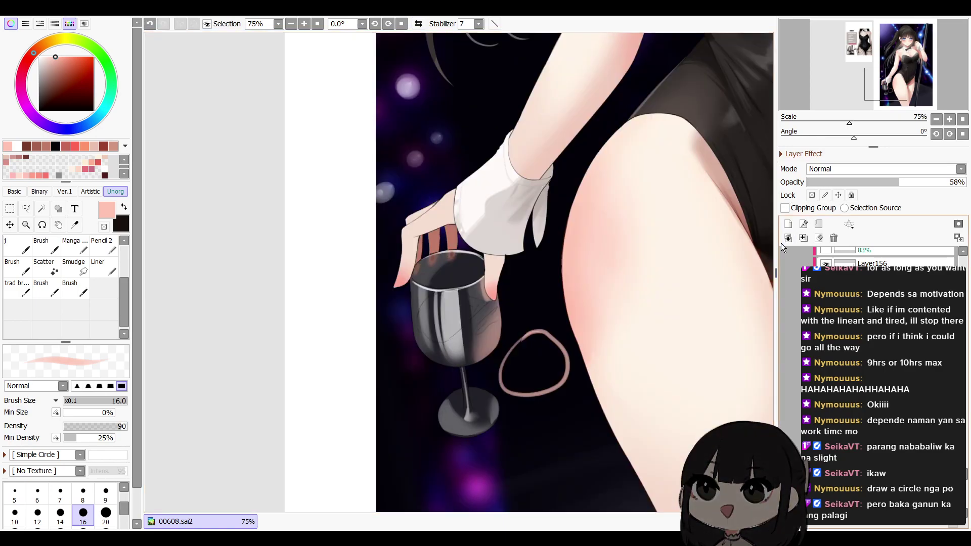
Add a small pink skin reflection along the fingertip side of the bowl and soften it with the size 60 blending brush
key(ctrl+z)
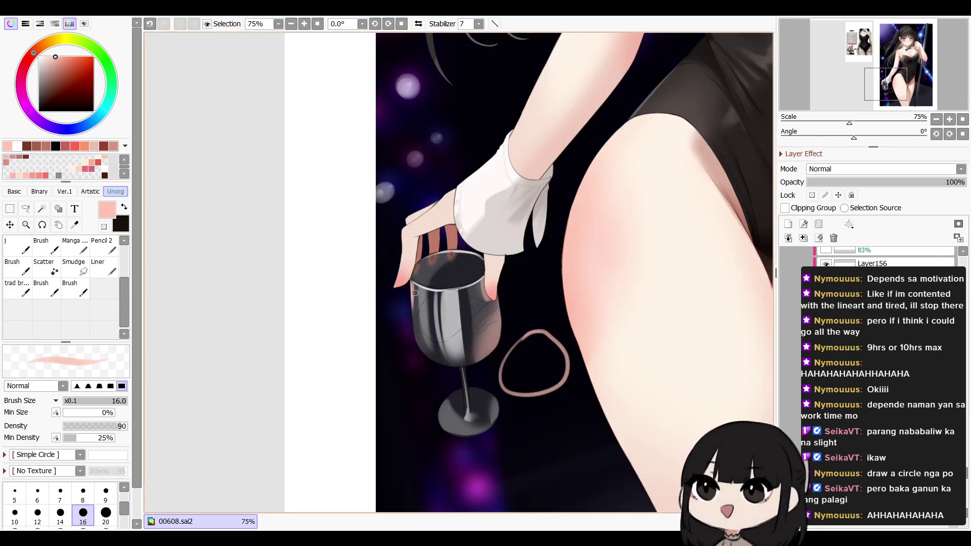
key(e)
key(c)
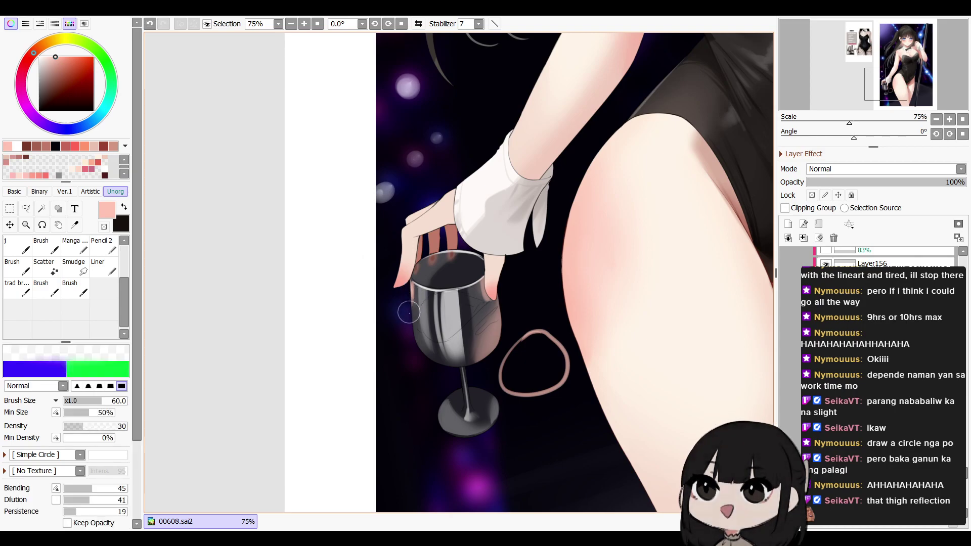
mouse_move(463, 374)
mouse_down()
mouse_move(423, 365)
mouse_move(380, 379)
mouse_move(435, 362)
mouse_up()
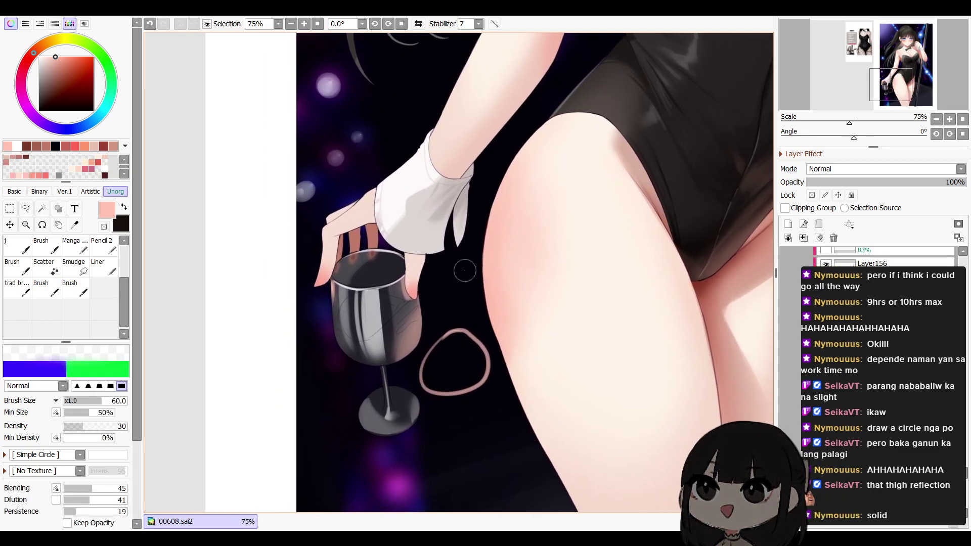
Paint more pink skin reflection along the bowl's thigh-side edge with a size 30 brush and blend it
ctrl+shift+click(429, 345)
click(789, 224)
click(789, 224)
key(n)
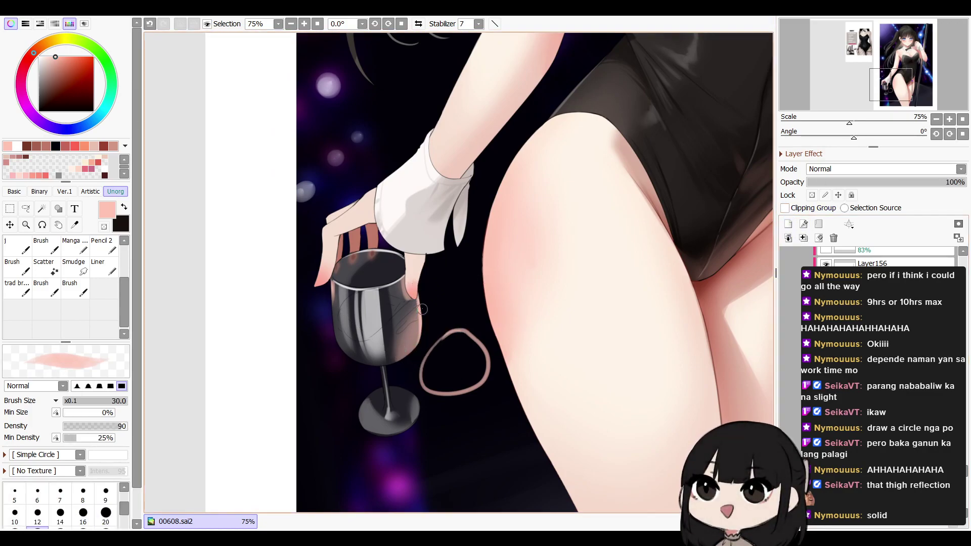
key(c)
Paint a pink skin reflection on the thigh-side edge of the glass foot and blend it with a size 40 brush
drag(477, 333, 494, 282)
key(n)
mouse_move(429, 345)
mouse_down()
mouse_move(433, 364)
mouse_move(432, 353)
mouse_up()
key(b)
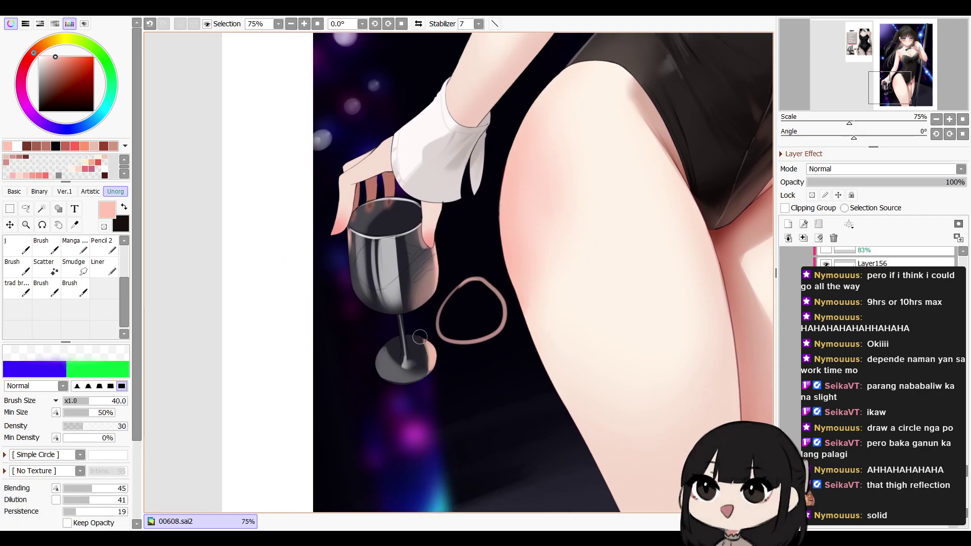
Paint a thin pink reflection along the glass stem with a size 16 brush
key(n)
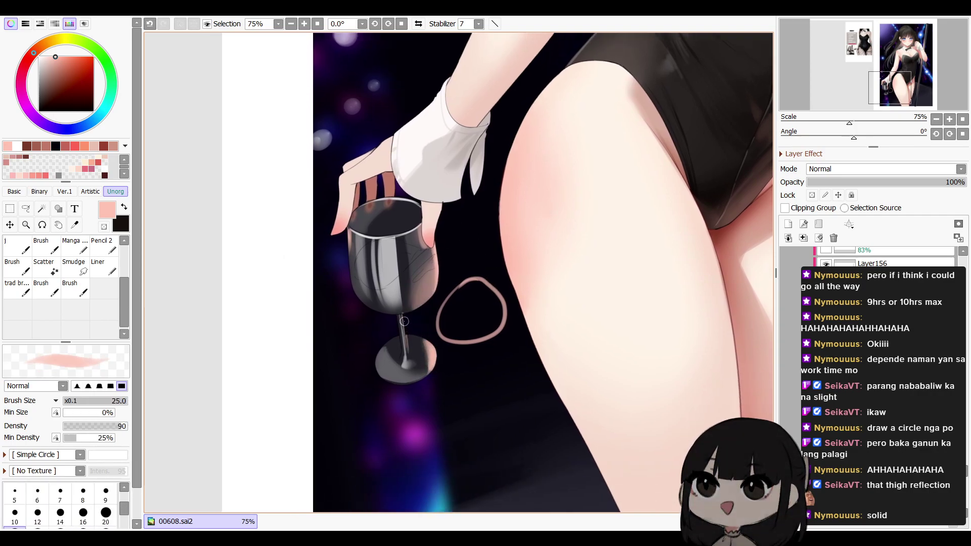
key(bracketleft)
key(bracketleft)
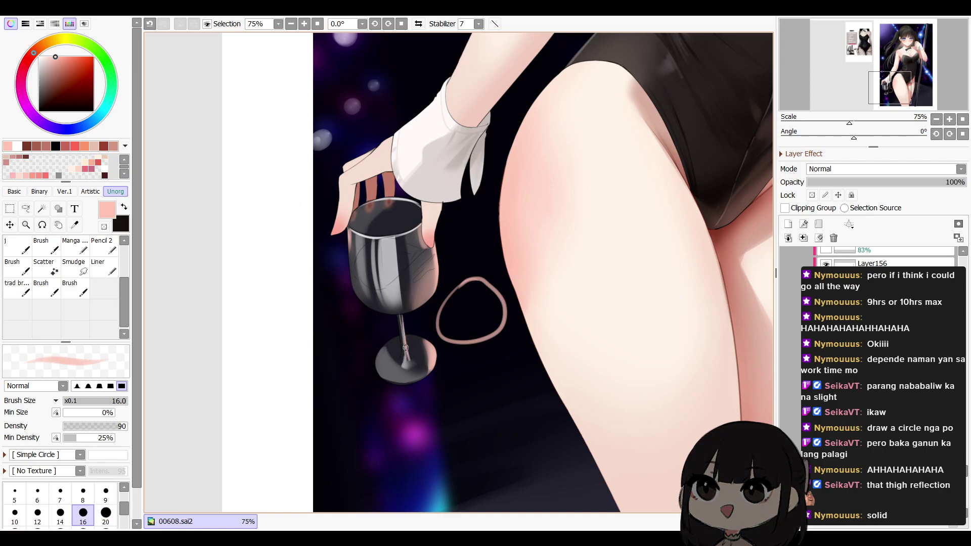
Set the opacity of the stem and foot skin reflections' layer to 53% while checking the mirrored picture
click(937, 120)
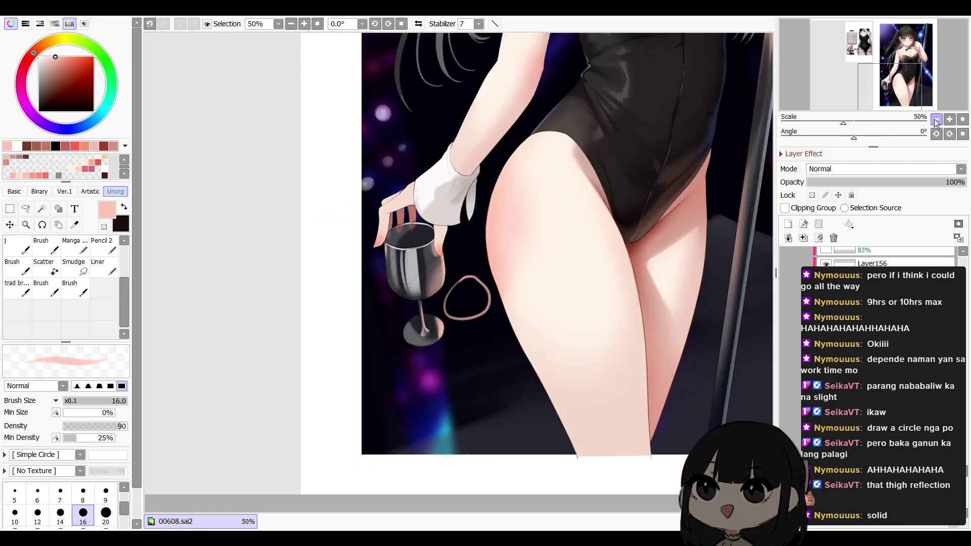
click(936, 120)
key(h)
click(891, 182)
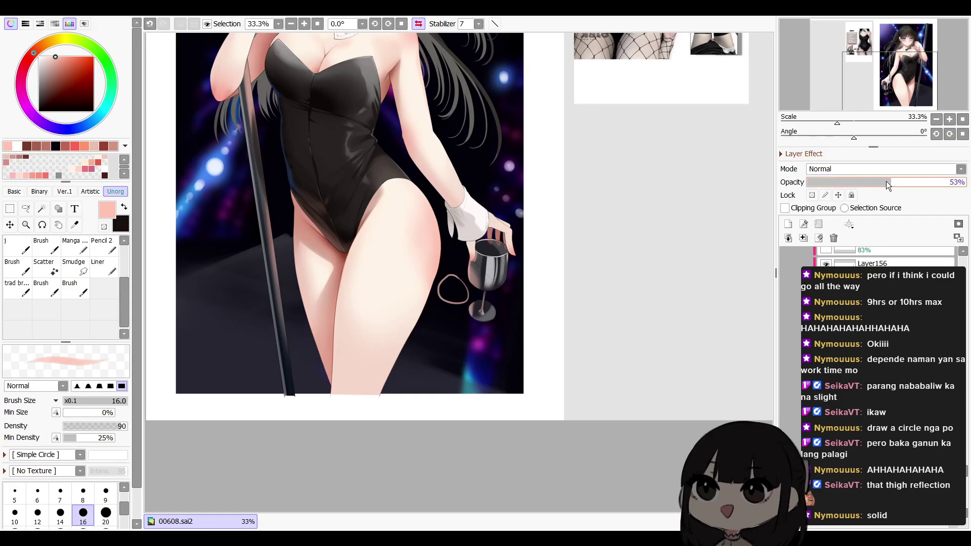
Remove the loose pink circle beside the glass and return the canvas to its unmirrored view
click(949, 119)
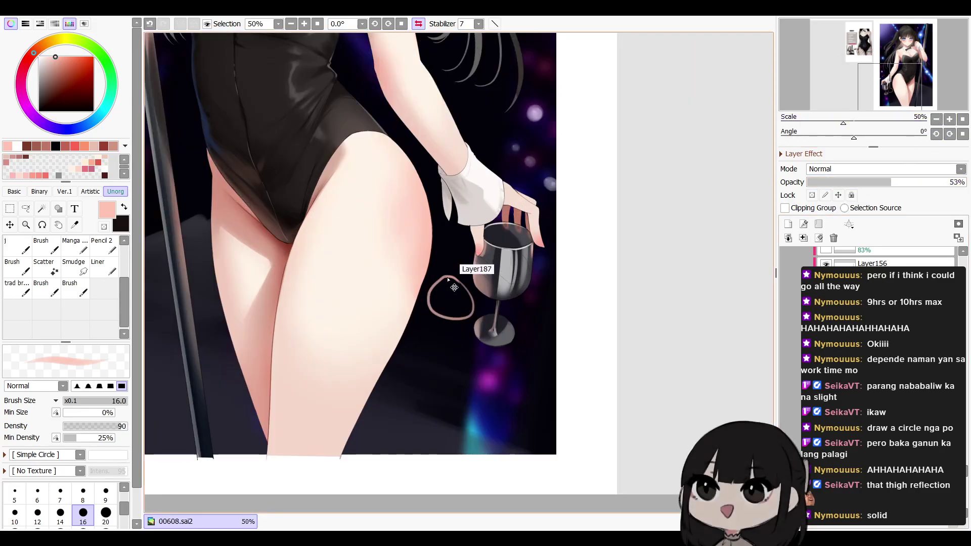
ctrl+shift+click(455, 286)
key(h)
drag(507, 305, 492, 324)
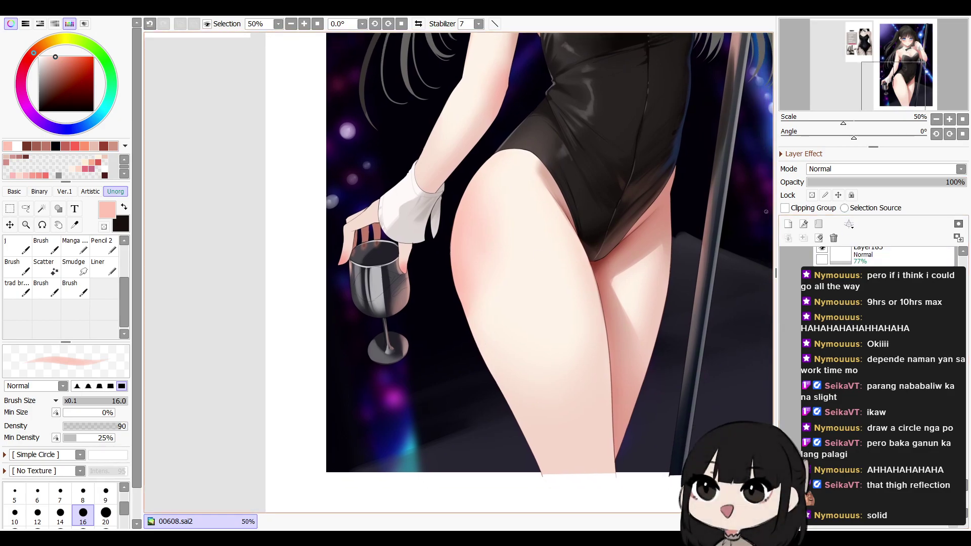
Stamp a solid pink circle below the glass with a size 300 brush
key(b)
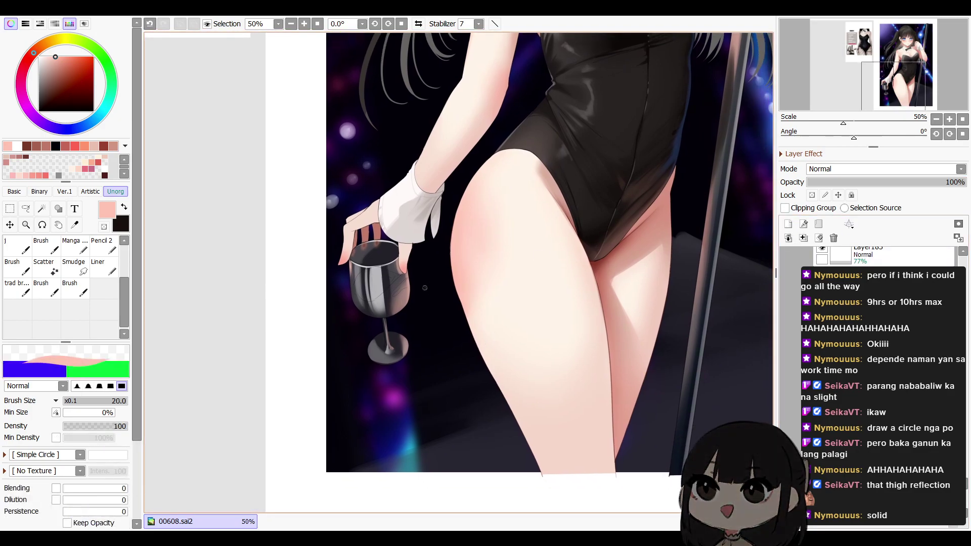
key(bracketright)
key(bracketright)
key(bracketright)
key(bracketright)
key(bracketright)
key(bracketright)
key(bracketright)
key(bracketright)
key(bracketright)
key(bracketright)
key(bracketright)
click(443, 360)
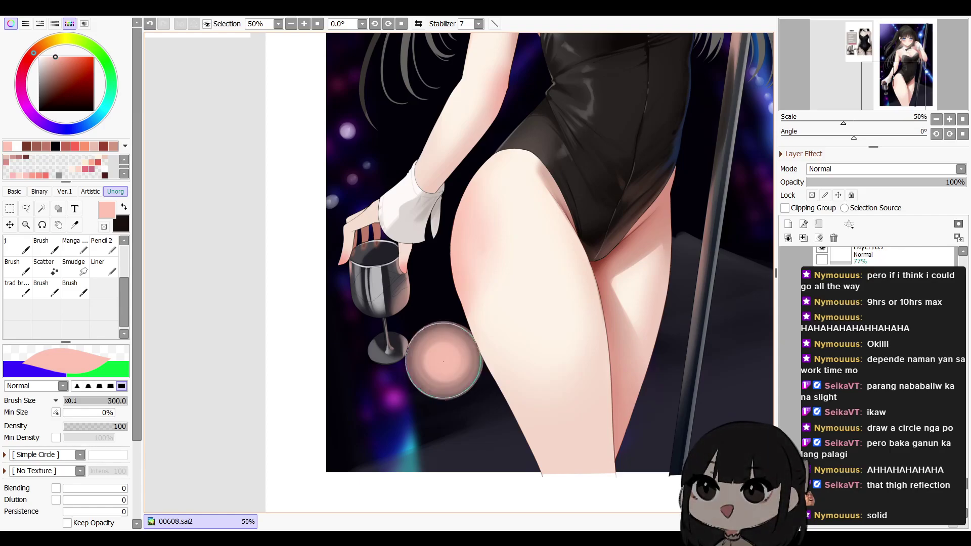
mouse_move(565, 344)
mouse_down()
mouse_move(554, 357)
mouse_move(584, 361)
mouse_move(576, 403)
mouse_up()
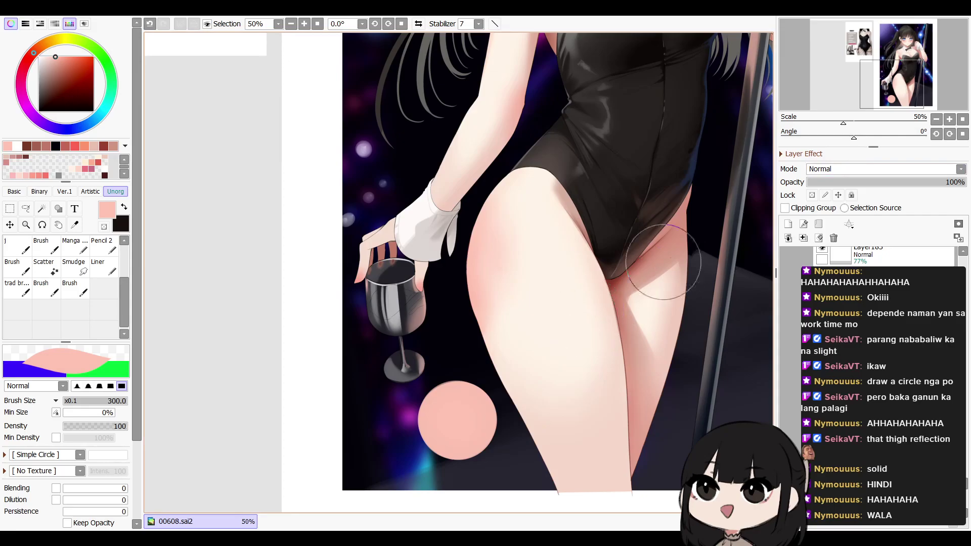
Prepare a new layer for the wine in the glass and choose a dark magenta colour
click(949, 119)
drag(465, 325, 523, 299)
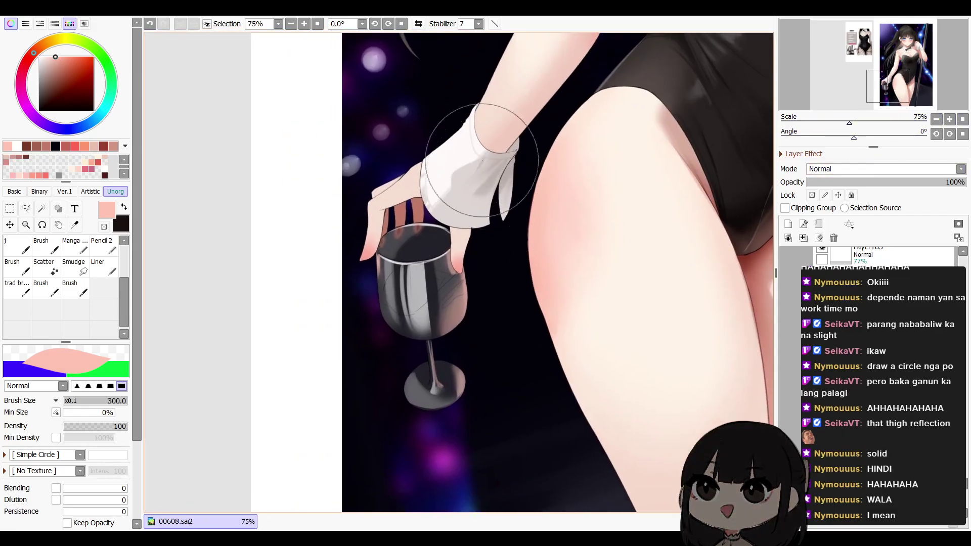
drag(471, 281, 484, 286)
ctrl+shift+click(482, 290)
ctrl+shift+click(490, 275)
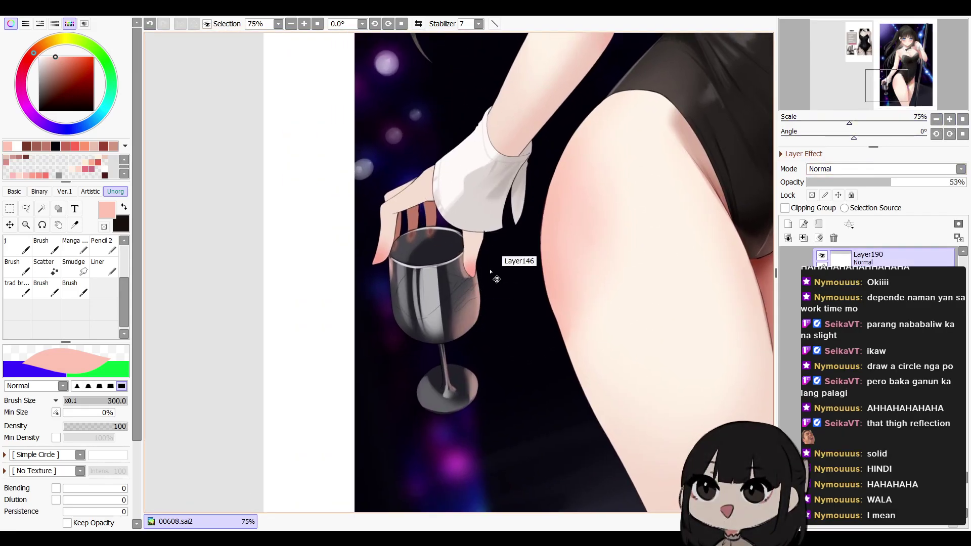
drag(964, 479, 964, 475)
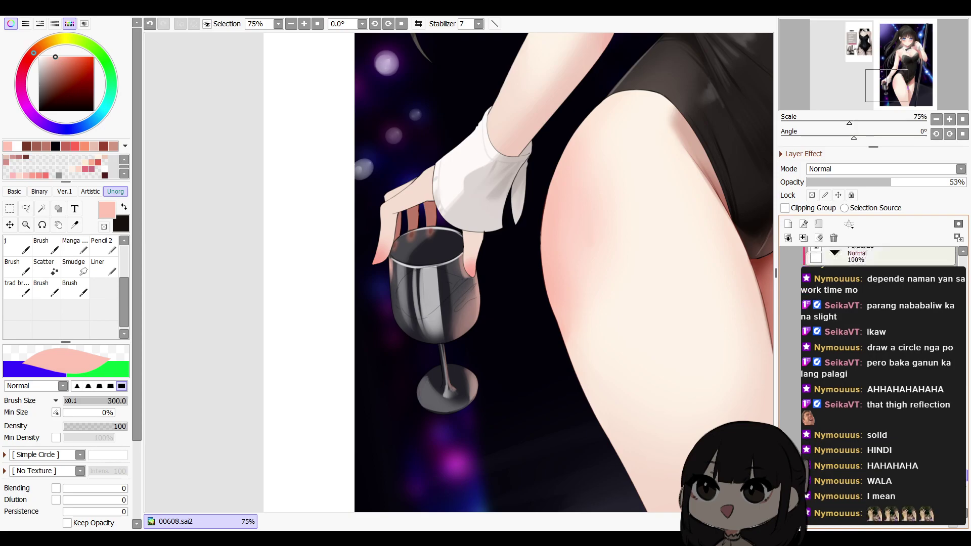
click(854, 260)
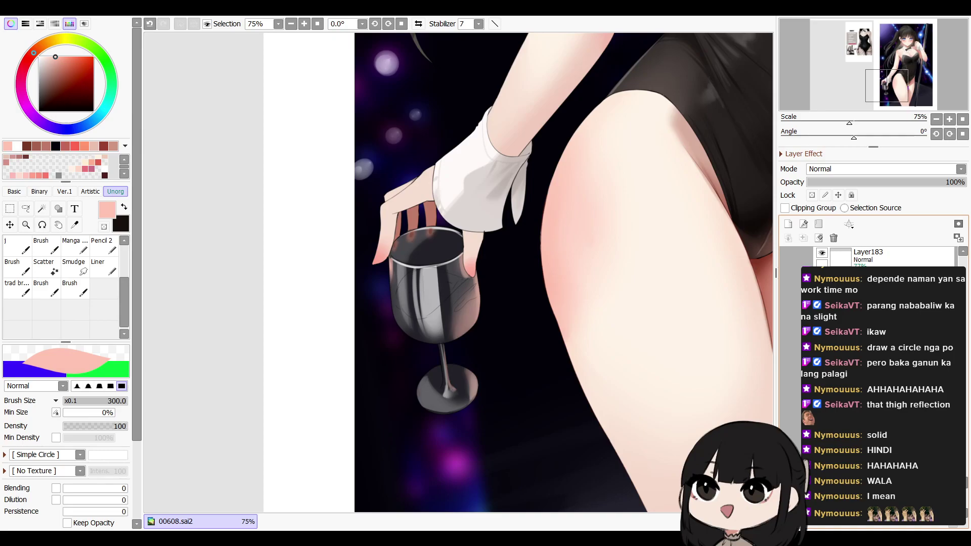
click(25, 65)
drag(90, 56, 66, 85)
Outline the wine inside the bowl with a size 30 brush, fill it with dark magenta and touch up its edges
key(bracketleft)
key(bracketleft)
key(bracketleft)
key(bracketleft)
key(bracketleft)
key(bracketleft)
key(bracketleft)
key(bracketleft)
key(bracketleft)
key(bracketleft)
key(bracketleft)
key(bracketleft)
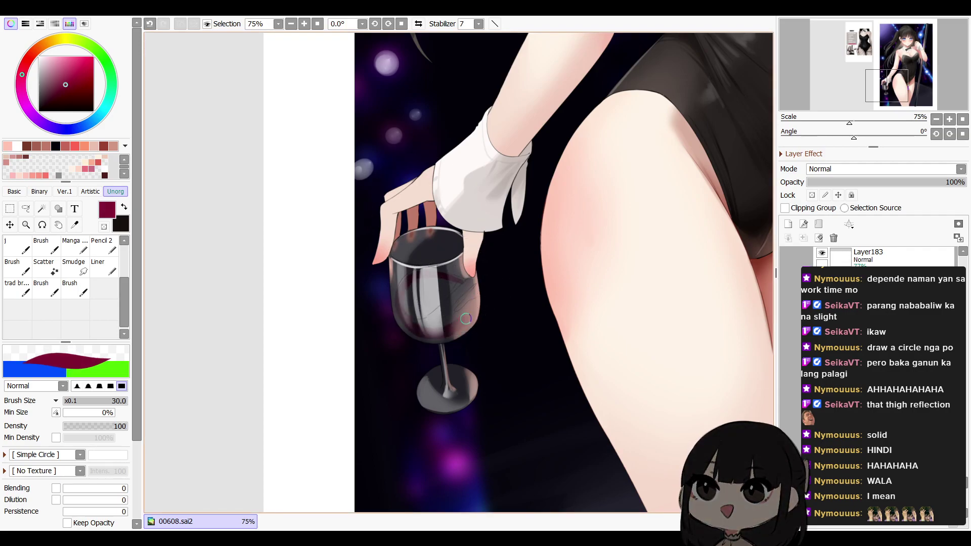
key(g)
click(459, 284)
key(b)
drag(398, 298, 404, 329)
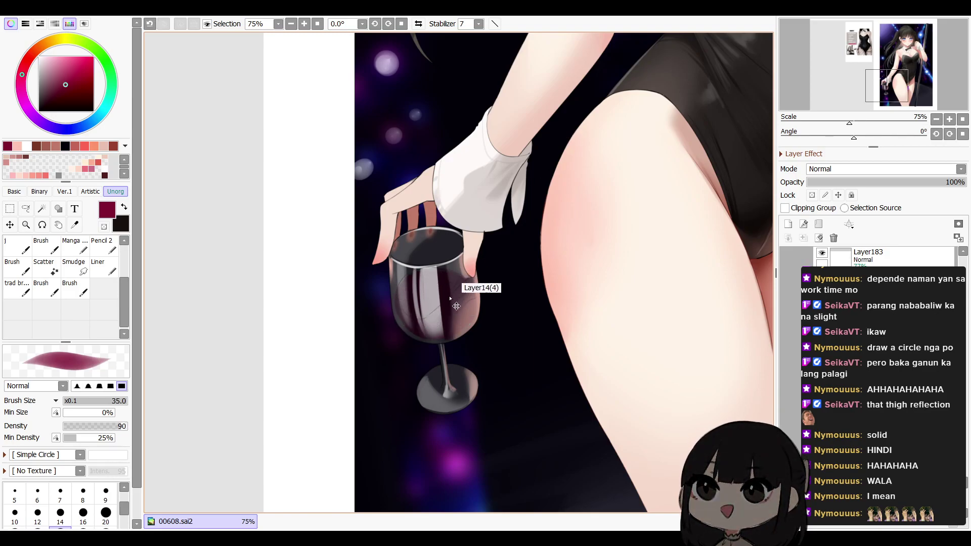
Erase the stray sketch lines inside the bowl from the glass line layer with a size 40 eraser
ctrl+shift+click(435, 309)
key(d)
key(ctrl+z)
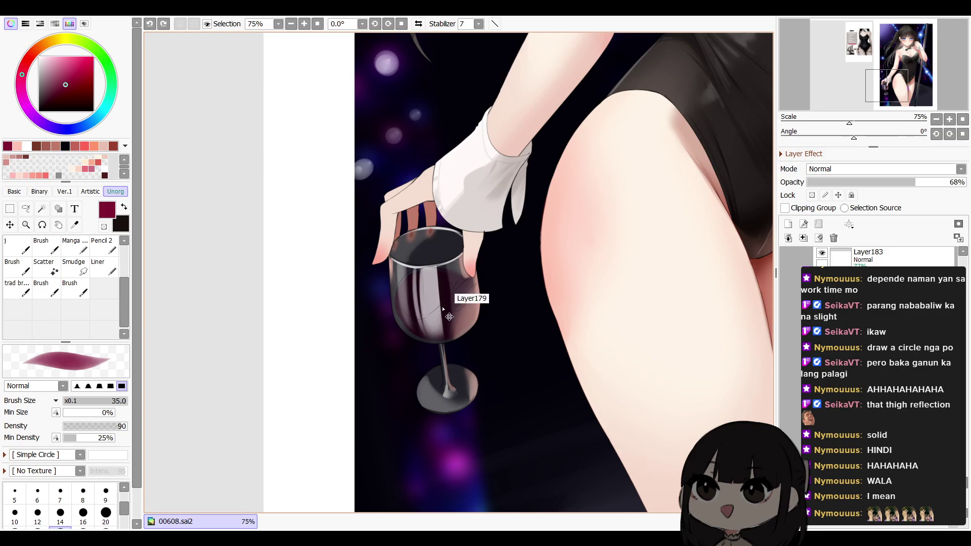
ctrl+shift+click(441, 309)
key(e)
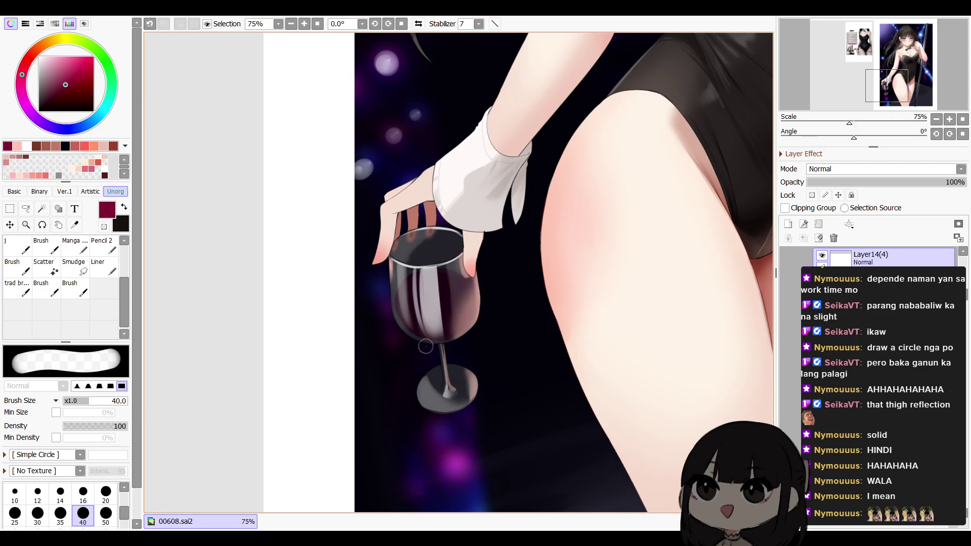
Adjust the wine's layer so its magenta stands out in the bowl, with an opacity of 79%
drag(504, 290, 536, 285)
ctrl+shift+click(483, 285)
key(d)
key(ctrl+z)
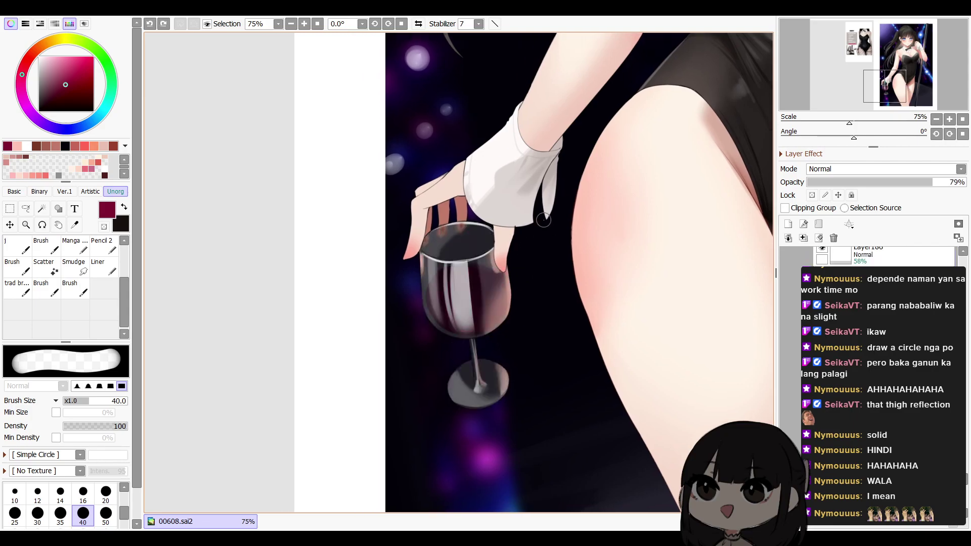
drag(967, 481, 968, 489)
key(ctrl+z)
key(ctrl+z)
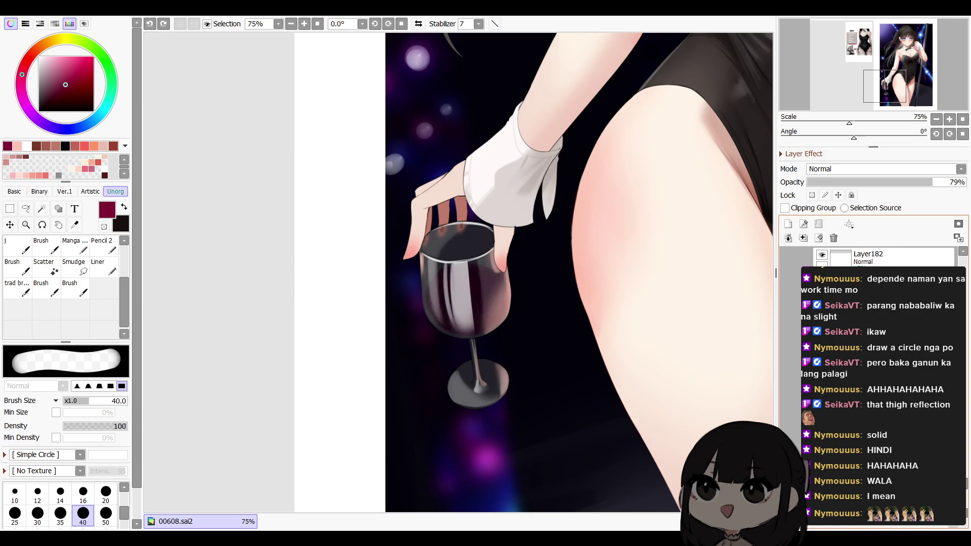
key(ctrl+y)
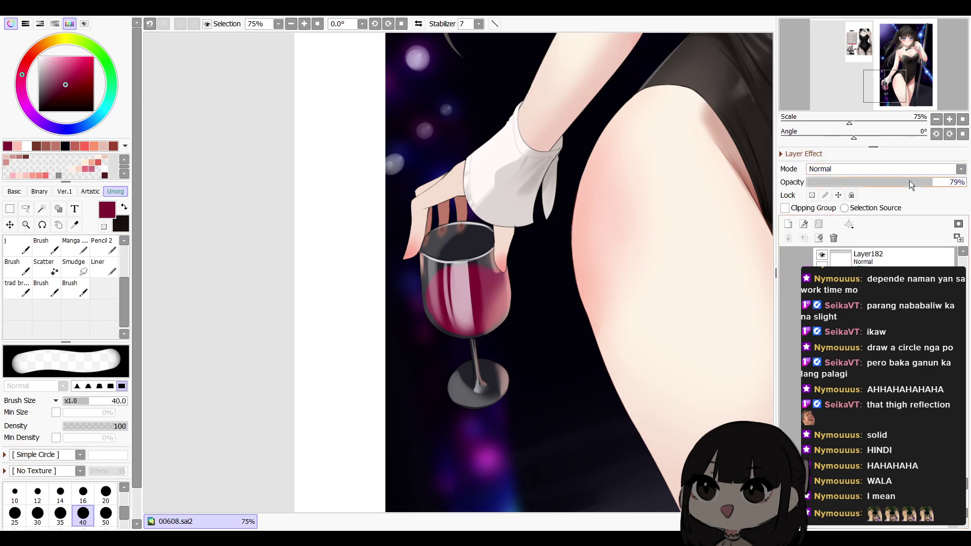
On a new layer clipped to the wine, paint dark red shading along its sides and blend it with a size 100 brush
click(789, 224)
click(794, 208)
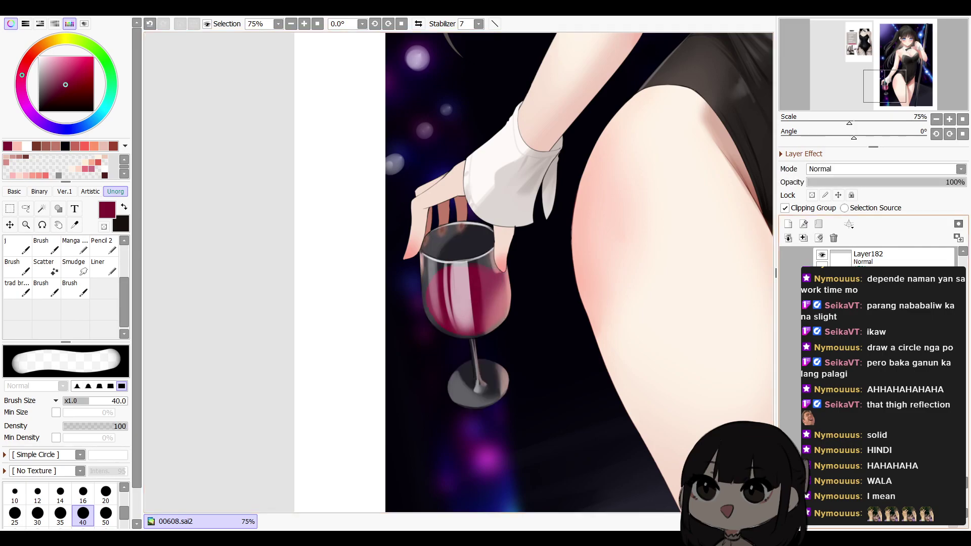
click(67, 97)
key(b)
mouse_move(498, 301)
mouse_down()
mouse_move(447, 330)
mouse_move(506, 316)
mouse_up()
key(c)
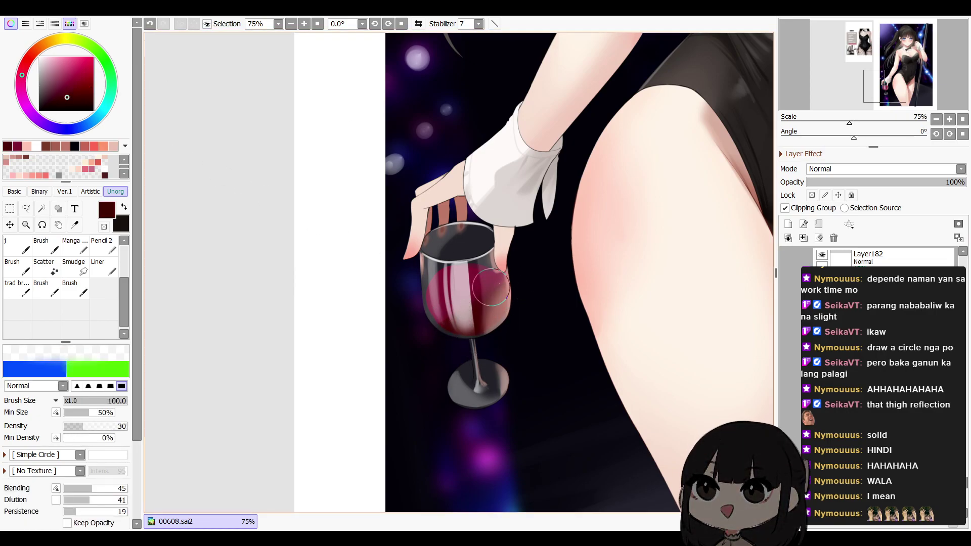
On an unclipped layer, outline the wine's top surface in light pink with a size 25 brush and fill it
click(785, 208)
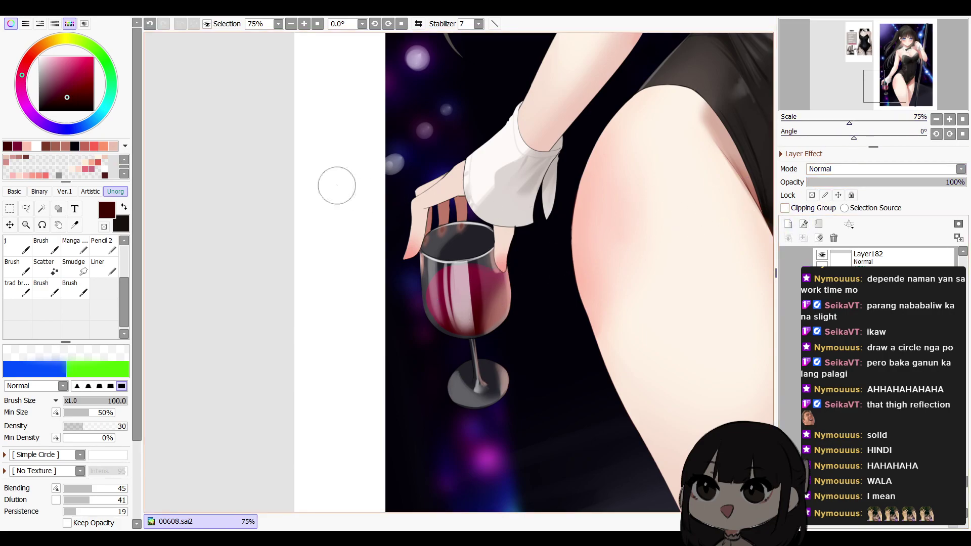
alt+click(465, 273)
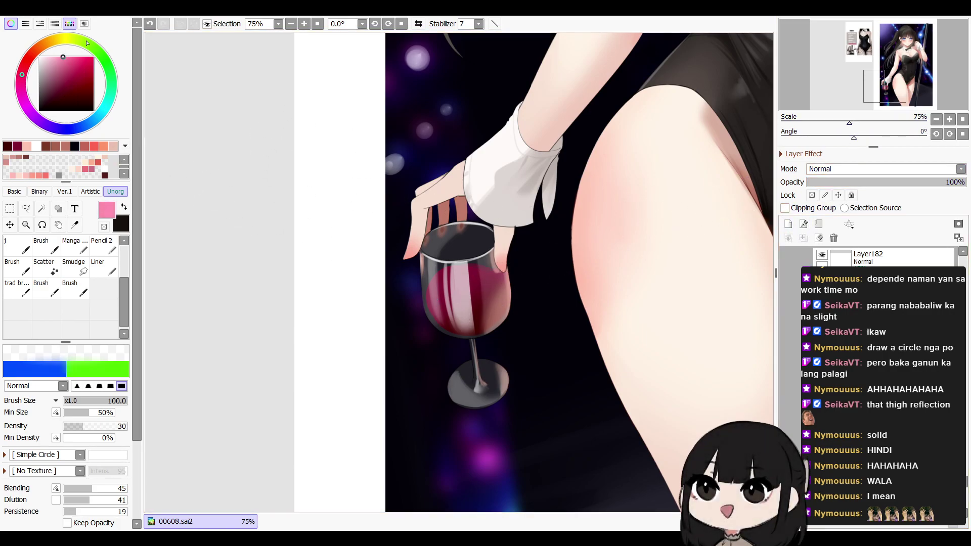
key(b)
key(bracketleft)
key(bracketleft)
key(bracketleft)
mouse_move(479, 281)
mouse_down()
mouse_move(445, 273)
mouse_move(453, 278)
mouse_up()
key(g)
click(458, 278)
key(b)
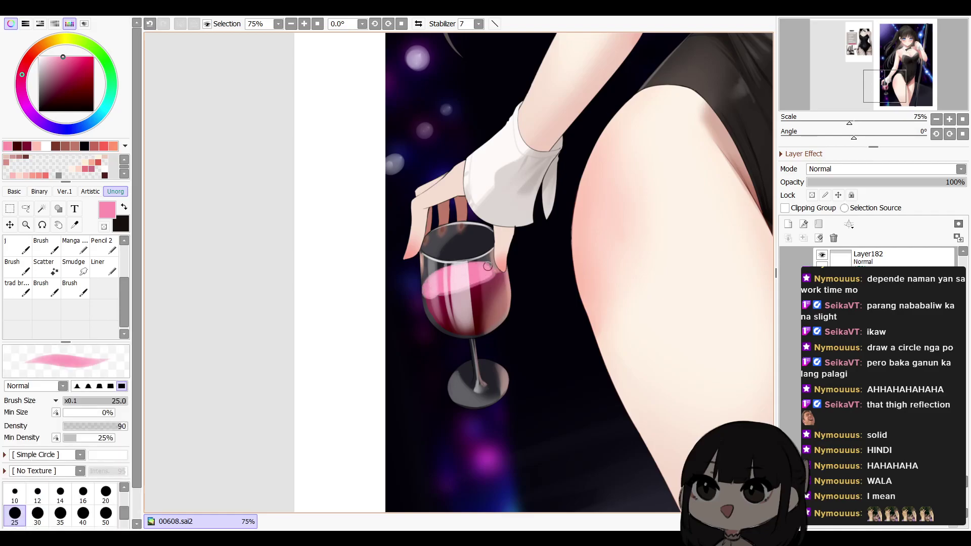
Clip the pink surface layer to the wine and refine the surface's edges with a size 14 brush
click(785, 208)
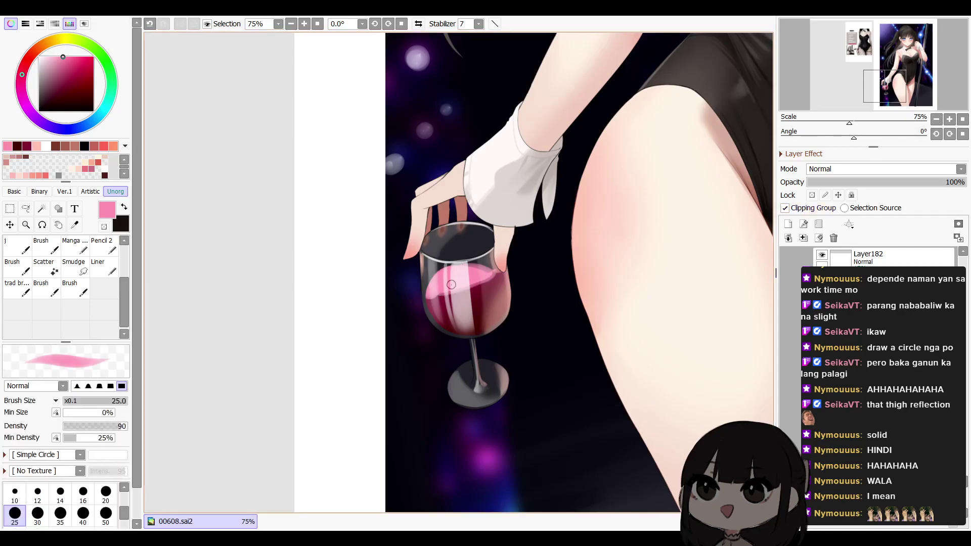
key(bracketleft)
key(bracketleft)
key(bracketleft)
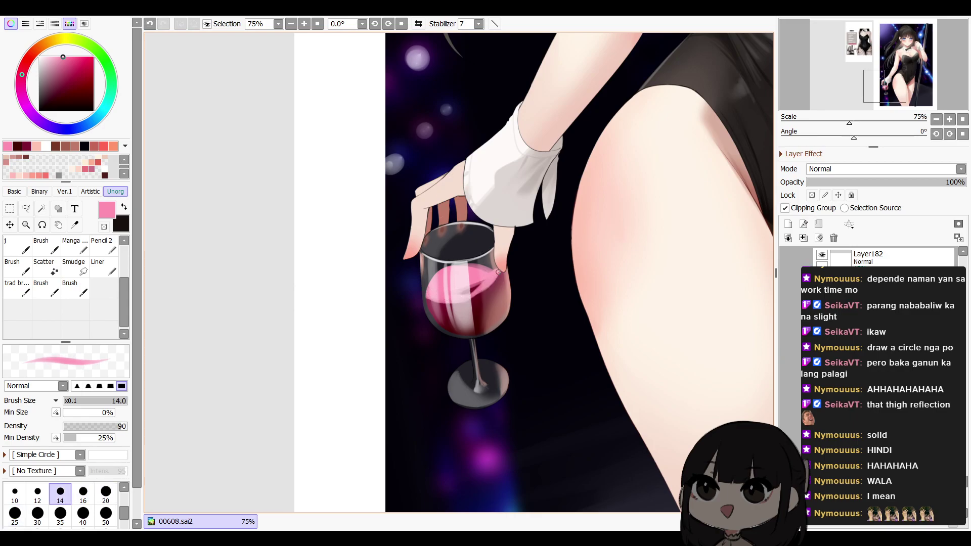
key(b)
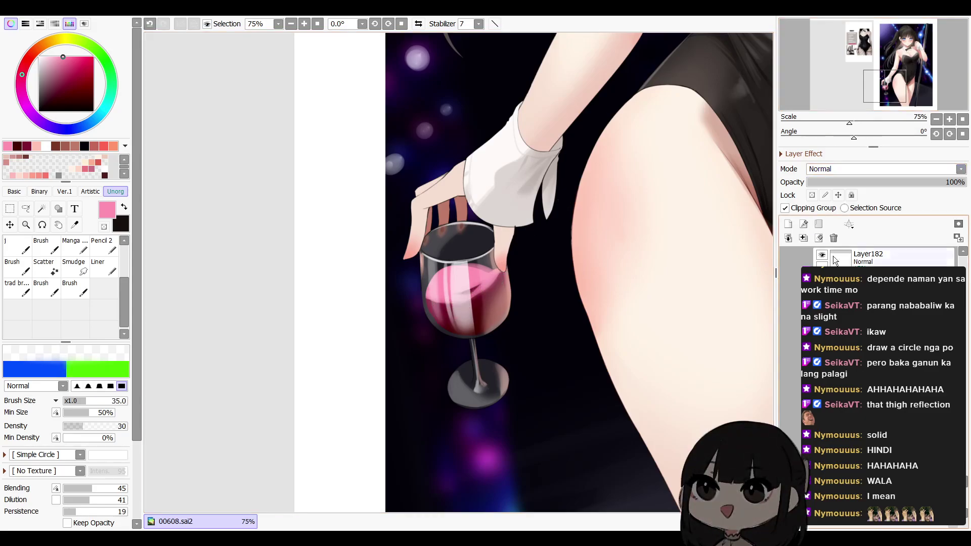
Paint a bright crimson glow in the wine below the pink surface with a size 25 brush and blend it at size 60
right_click(441, 315)
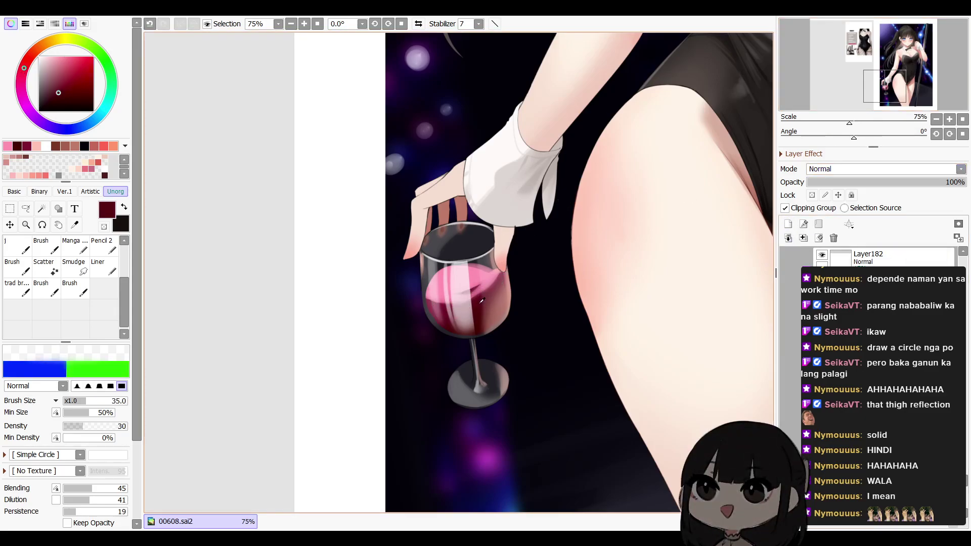
click(69, 67)
key(n)
key(bracketright)
key(bracketright)
key(bracketright)
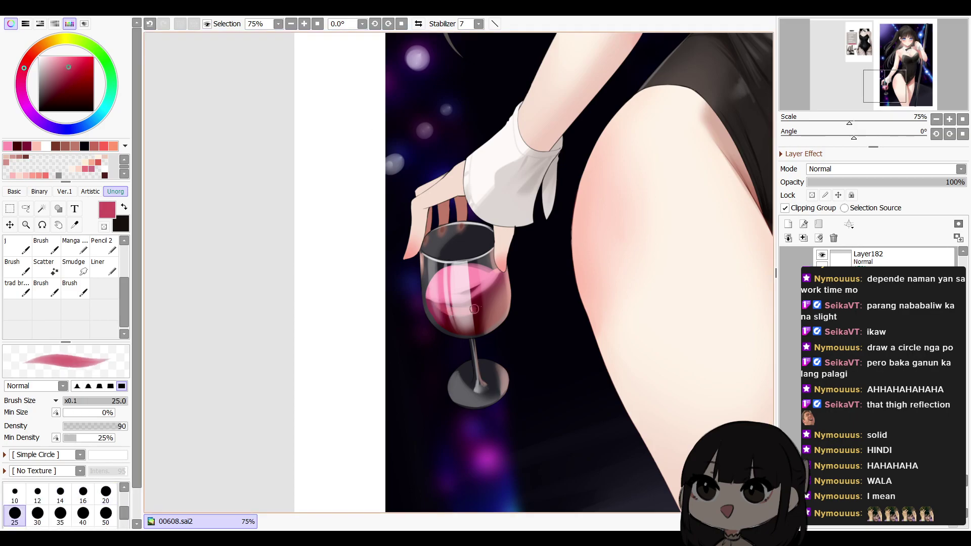
mouse_move(453, 302)
mouse_down()
mouse_move(475, 320)
mouse_move(430, 306)
mouse_move(500, 286)
mouse_up()
key(c)
key(bracketright)
key(bracketright)
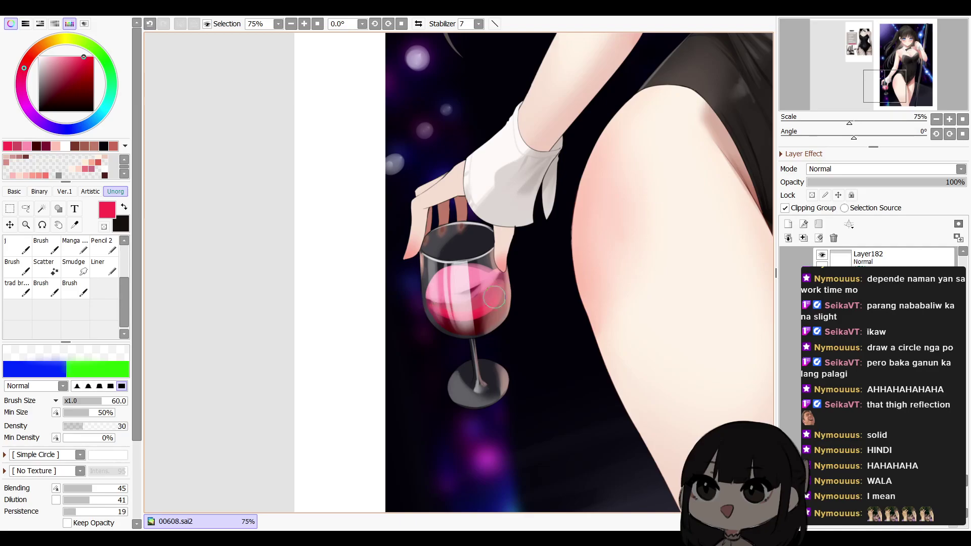
Lower the opacity of the crimson glow's layer and merge it down
key(h)
key(h)
drag(964, 182, 899, 182)
click(803, 238)
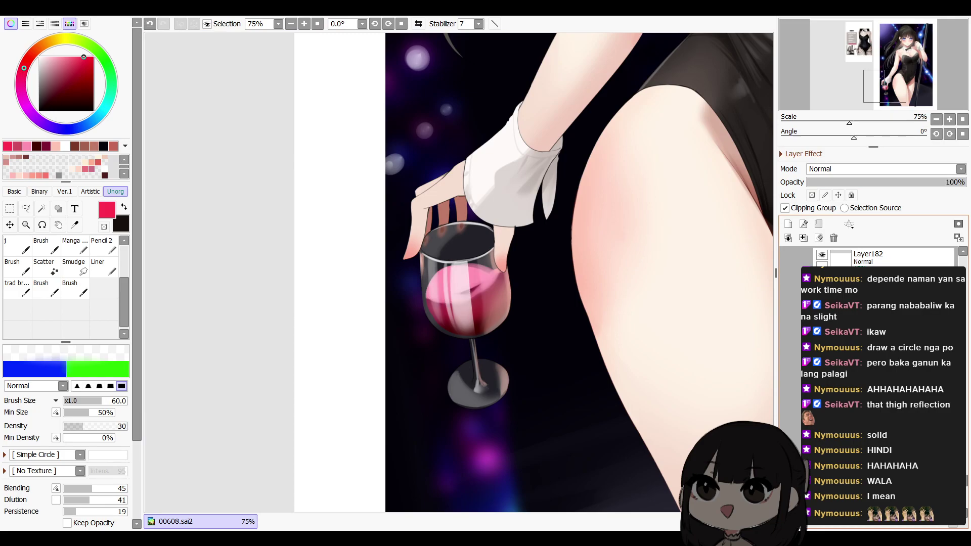
Paint a light pink reflection under the right side of the wine's surface with a size 16 brush and blend it at size 60
right_click(473, 281)
key(v)
key(bracketleft)
key(bracketleft)
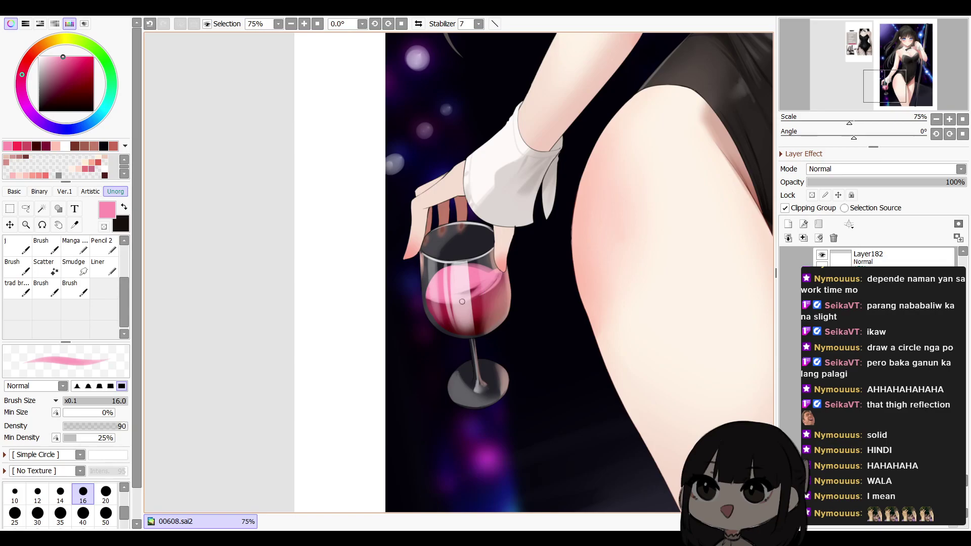
key(c)
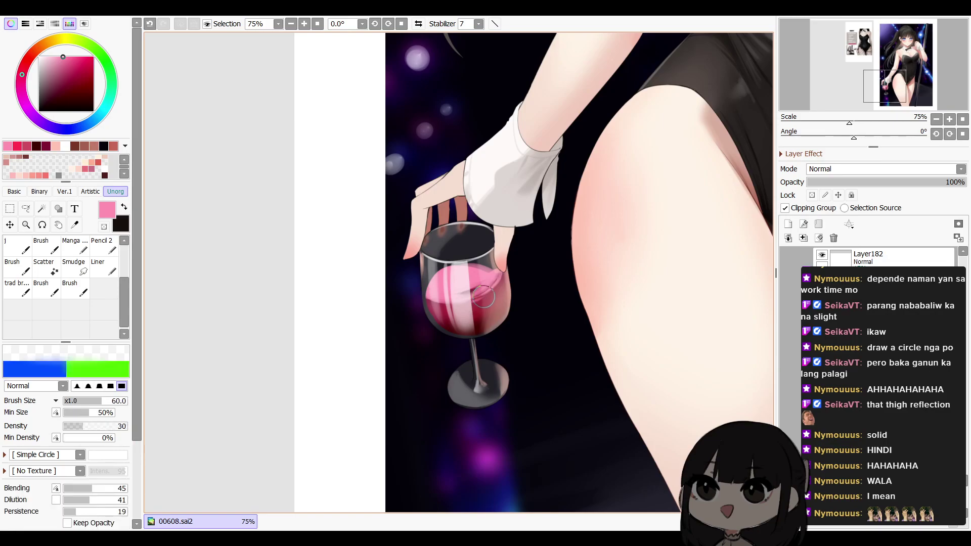
Soften the pink reflections inside the wine with a size 40 eraser and a size 50 blending brush
click(937, 119)
click(937, 119)
drag(606, 268, 526, 433)
key(h)
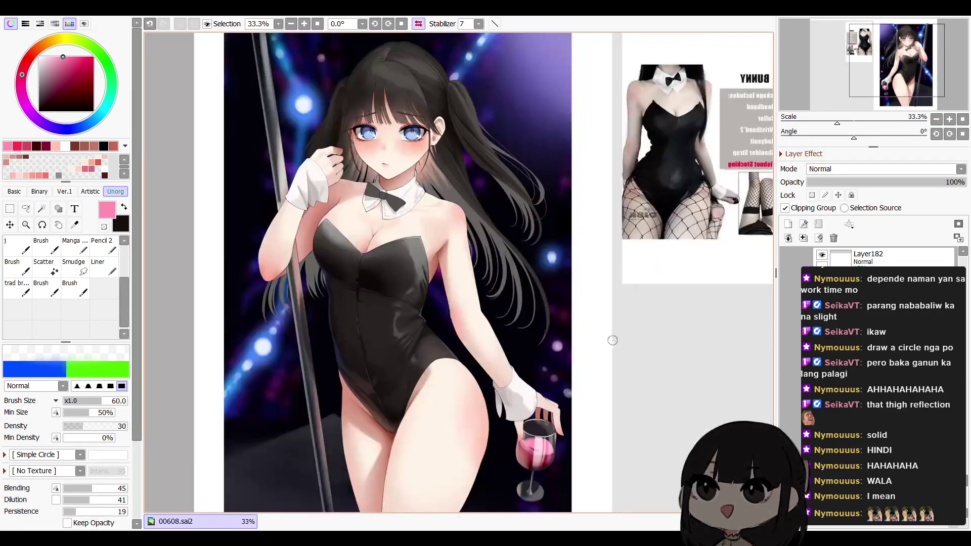
key(h)
drag(595, 329, 503, 309)
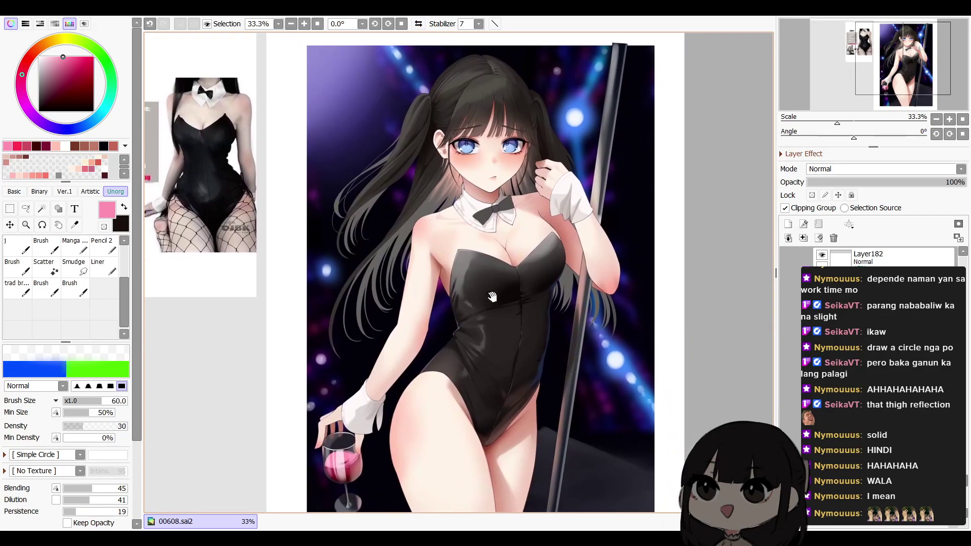
key(e)
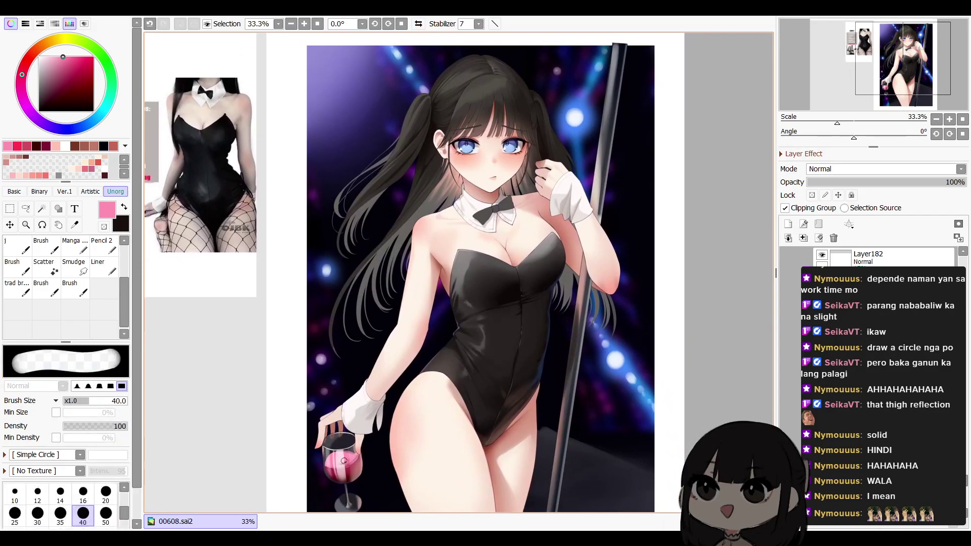
key(b)
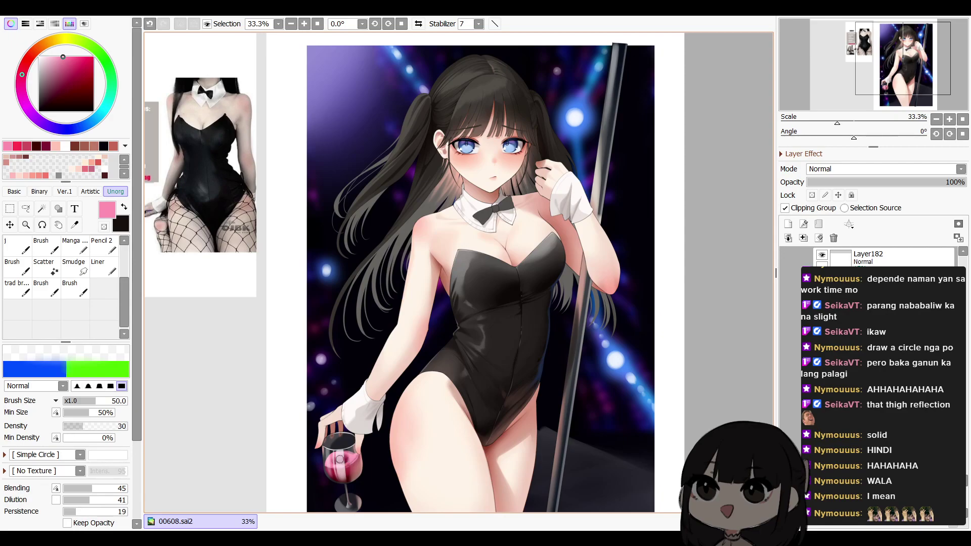
key(h)
key(h)
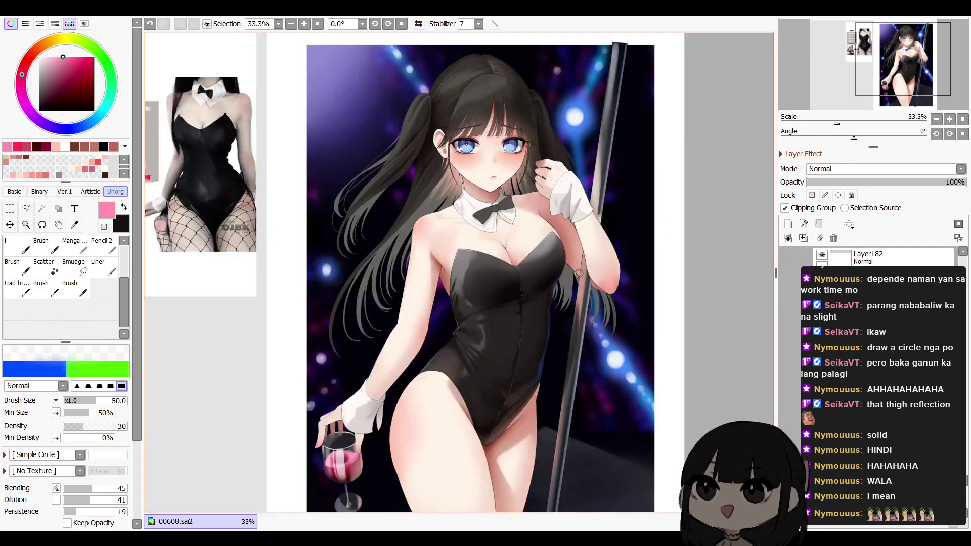
Examine the whole illustration mirrored and unmirrored to judge the finished glass and the overall lighting
key(n)
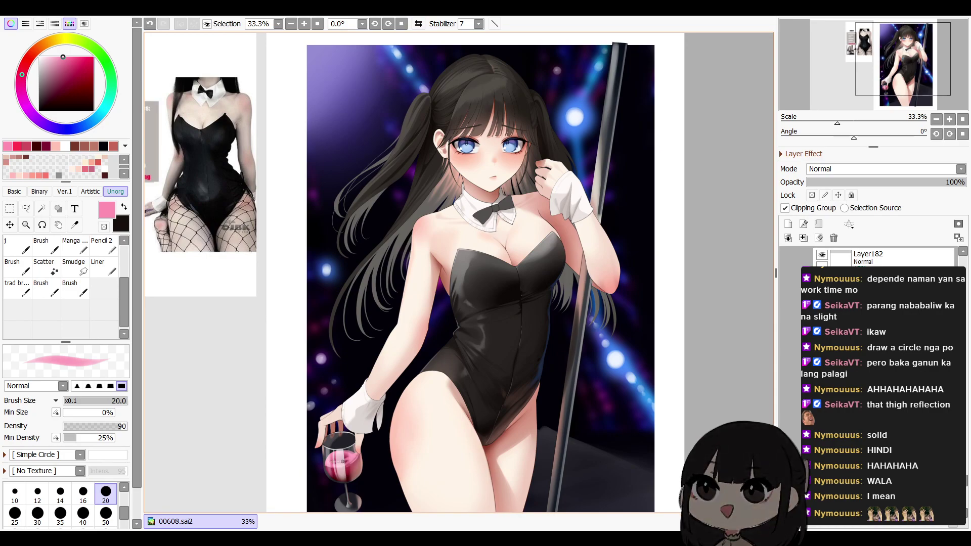
key(h)
key(h)
drag(646, 330, 595, 359)
drag(612, 273, 627, 302)
key(h)
key(h)
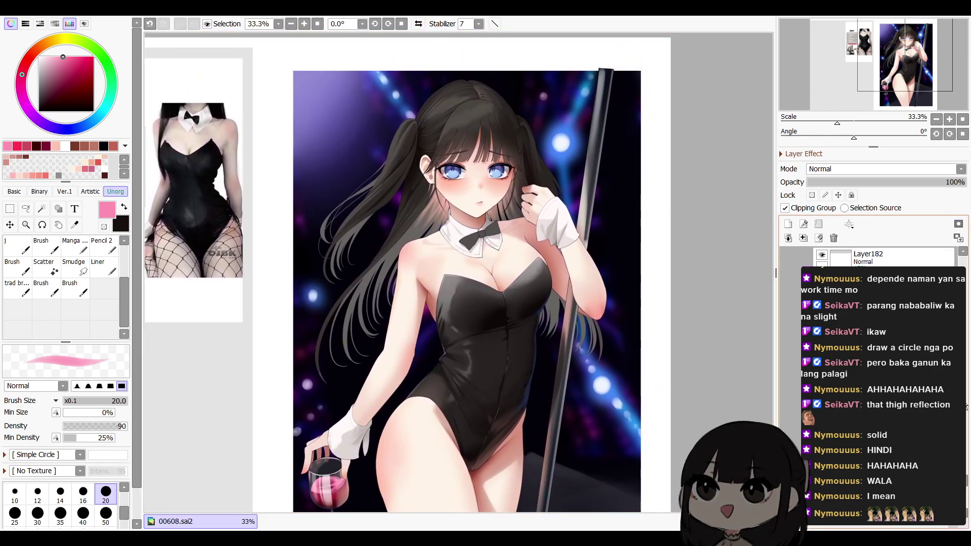
drag(967, 485, 968, 259)
drag(701, 336, 711, 360)
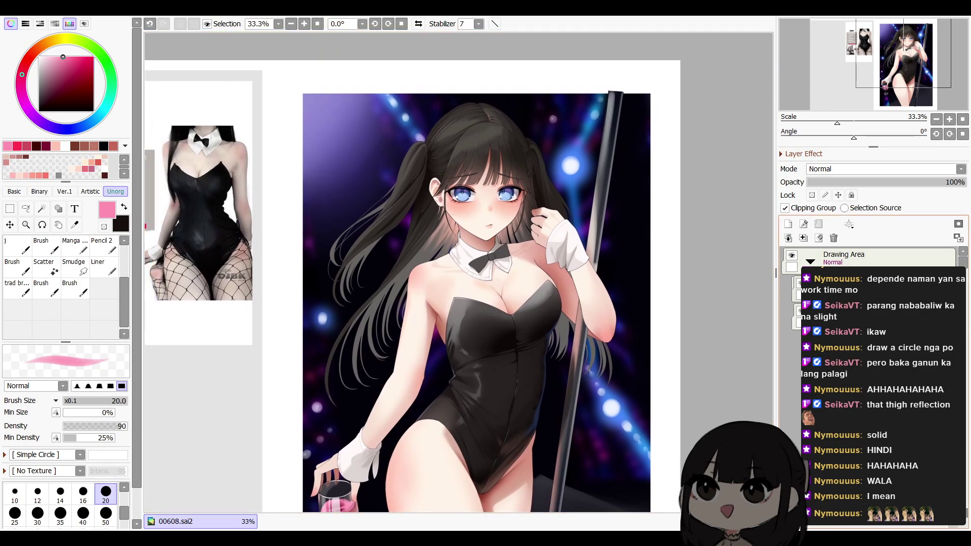
drag(756, 298, 759, 319)
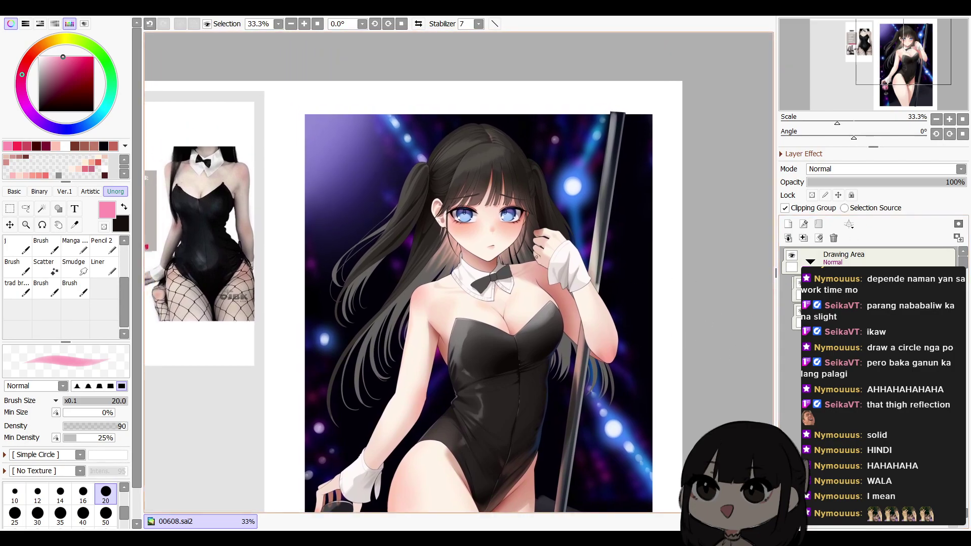
On a layer clipped to the front hair, paint purple light picked from the background over the left ponytail with a size 200 brush
ctrl+alt+click(427, 190)
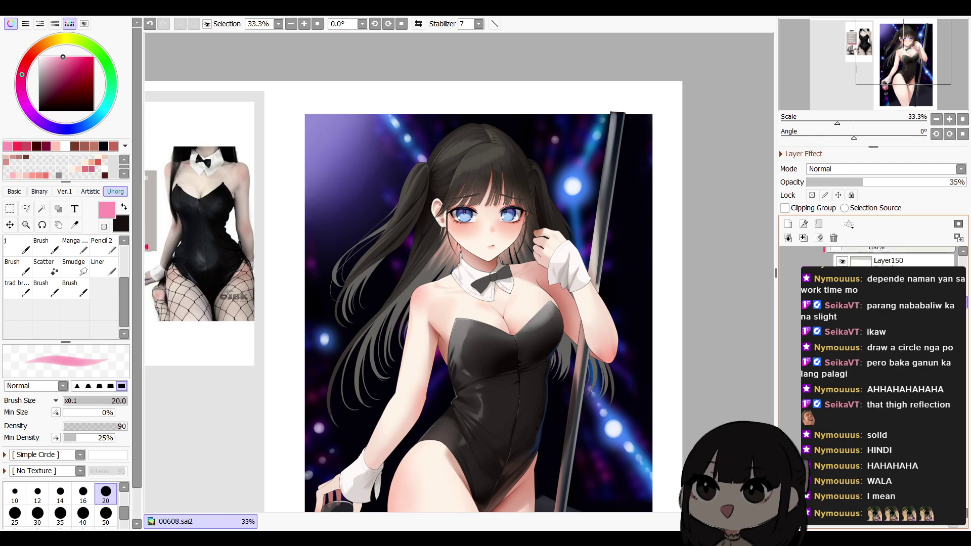
drag(961, 297, 961, 299)
click(885, 309)
mouse_move(645, 404)
mouse_down()
mouse_move(624, 354)
mouse_move(637, 266)
mouse_move(629, 256)
mouse_move(642, 295)
mouse_move(635, 315)
mouse_up()
key(v)
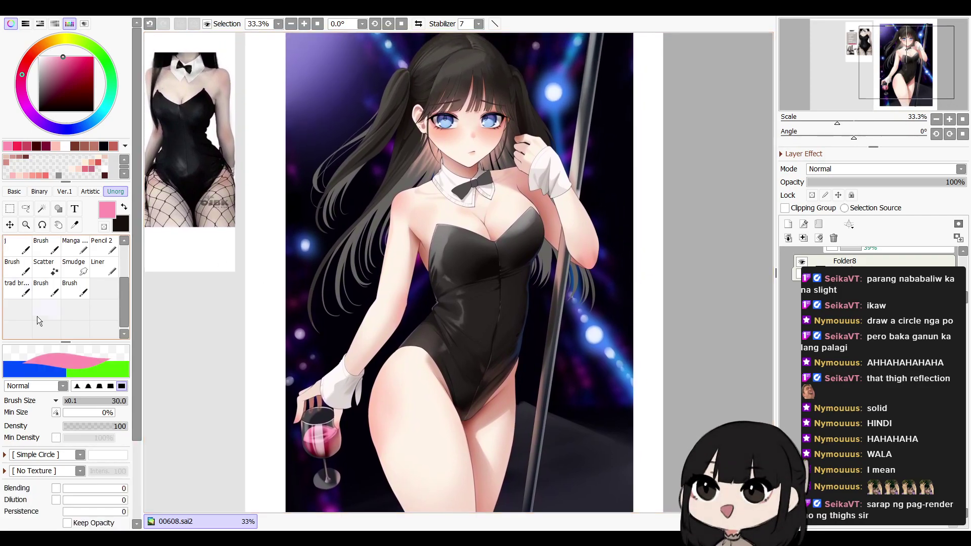
alt+click(306, 46)
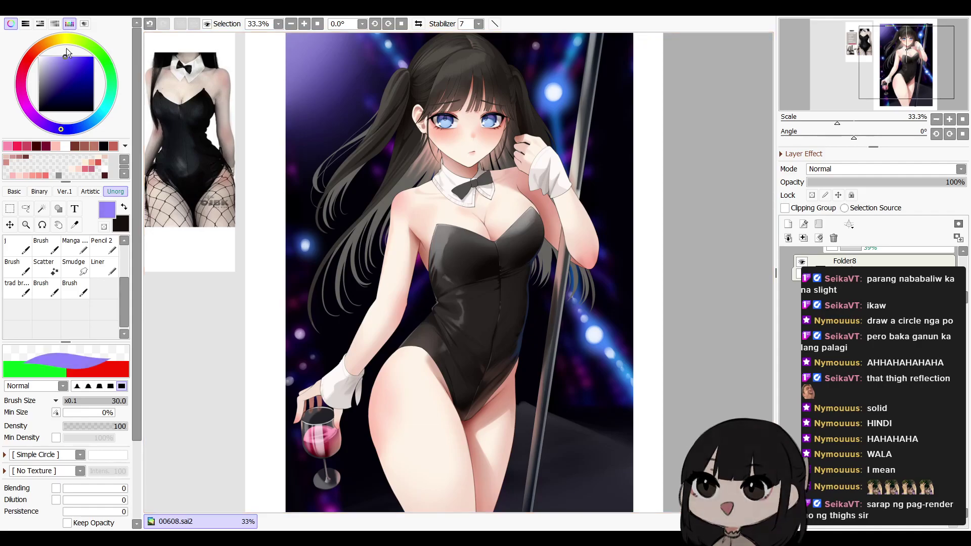
key(n)
key(bracketright)
key(bracketright)
key(bracketright)
key(bracketright)
key(bracketright)
key(bracketright)
key(bracketright)
key(bracketright)
key(bracketright)
key(bracketright)
key(bracketright)
key(bracketright)
mouse_move(354, 178)
mouse_down()
mouse_move(358, 212)
mouse_move(392, 132)
mouse_up()
mouse_move(400, 111)
mouse_down()
mouse_move(445, 78)
mouse_move(417, 111)
mouse_up()
Blend the purple light on the left ponytail with a size 300 brush and set its layer's opacity to 60%
key(c)
key(])
key(])
key(])
key(])
key(])
key(])
key(])
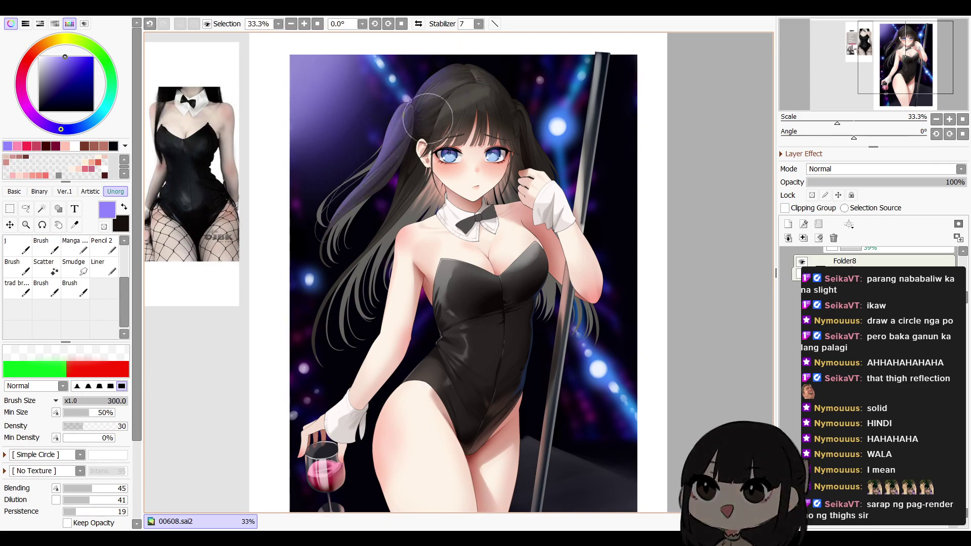
drag(954, 183, 918, 188)
Paint the purple light on the right ponytail and the outer left strands with the size 200 brush and blend it
key(b)
drag(526, 116, 543, 164)
key(c)
key(h)
key(h)
key(b)
drag(310, 324, 318, 378)
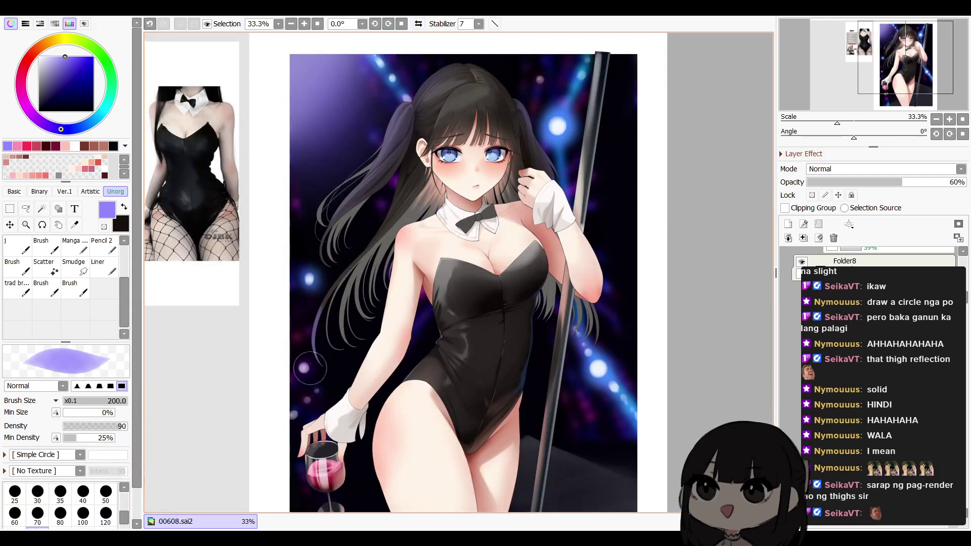
key(c)
On a layer clipped to the back hair, tint the strands behind the body purple with an opacity of 25%
ctrl+click(391, 261)
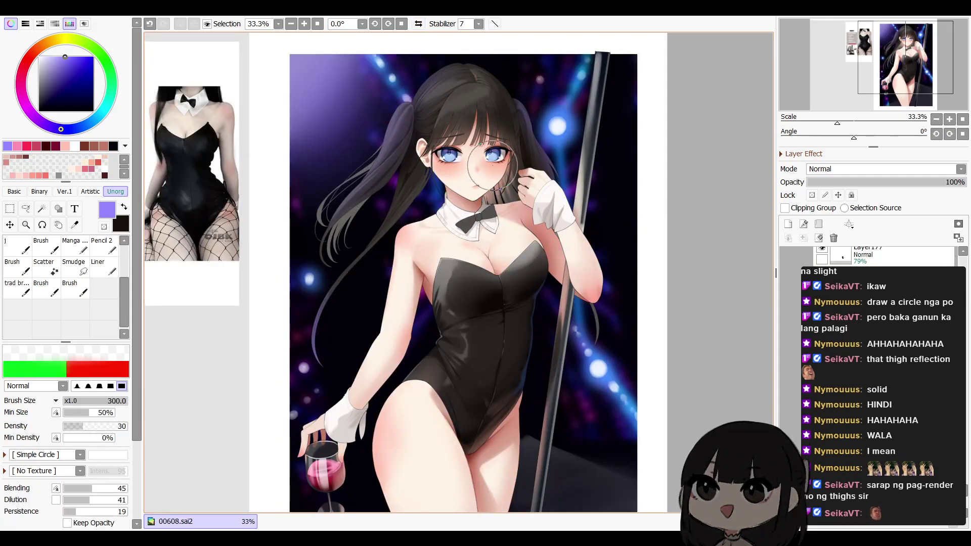
click(785, 208)
key(w)
click(860, 182)
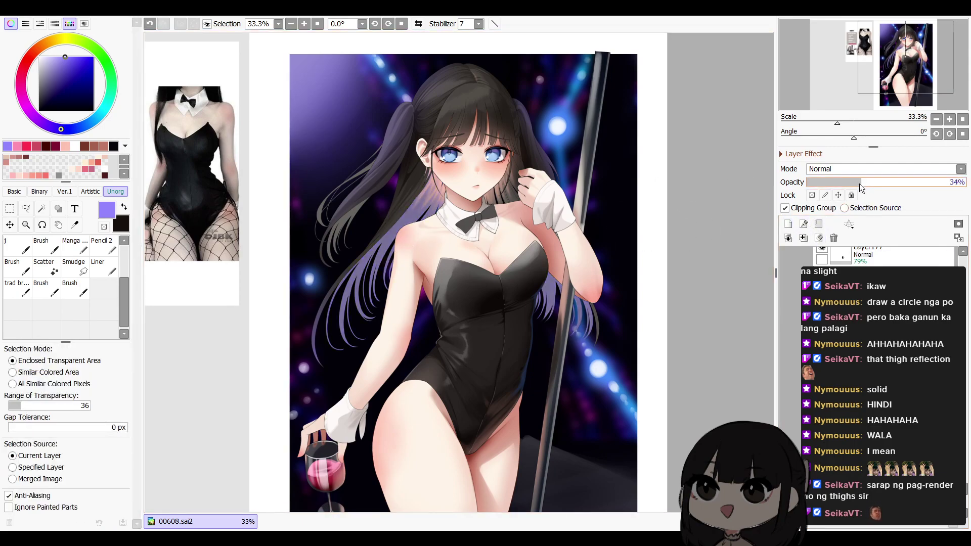
key(h)
key(h)
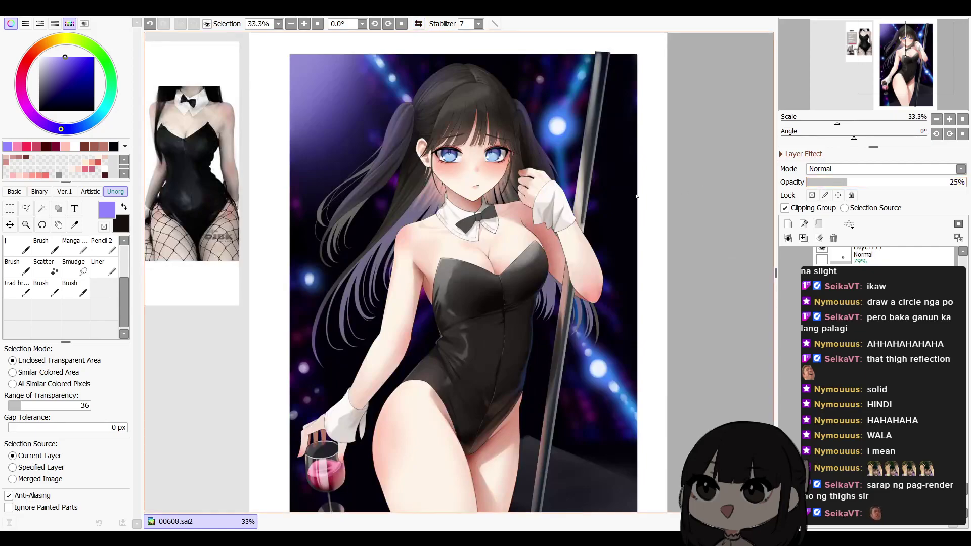
On a new layer clipped to the hair, tint the left side strands purple and set the opacity to 44%
ctrl+click(351, 231)
click(788, 224)
click(785, 208)
click(398, 197)
click(861, 183)
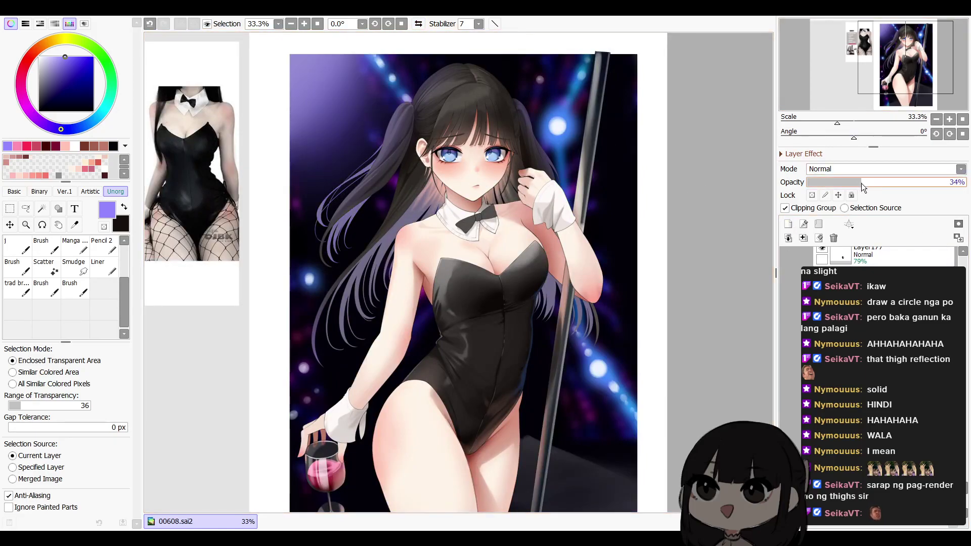
key(h)
key(h)
click(877, 183)
drag(668, 289, 674, 287)
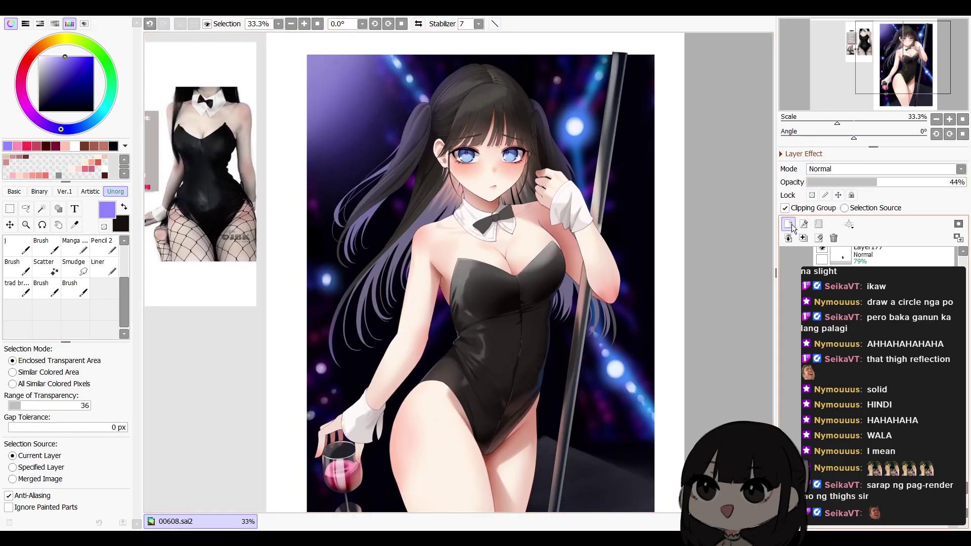
On a new clipped layer, draw lighter lavender highlights along the left ponytail's strands and blend them with a size 300 brush
click(789, 225)
click(54, 57)
key(b)
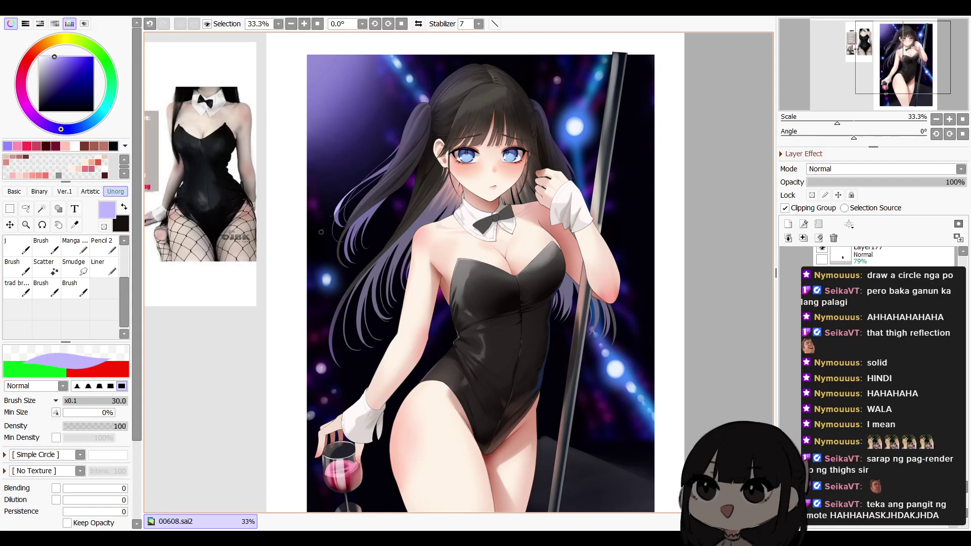
key(e)
drag(347, 204, 393, 152)
key(h)
key(h)
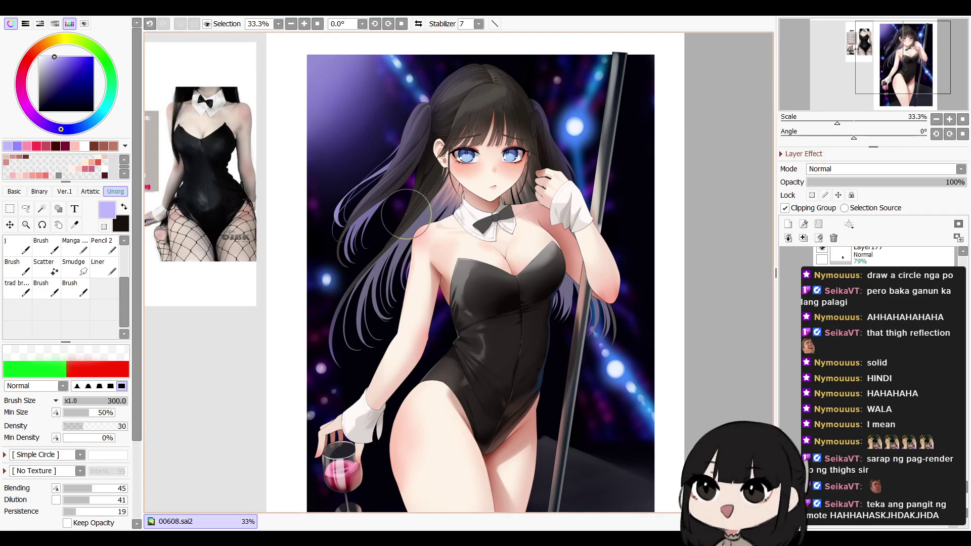
On a new layer above the thin strand beside the face, brush on light purple at size 250 and lower the opacity to 47%
drag(656, 267, 665, 297)
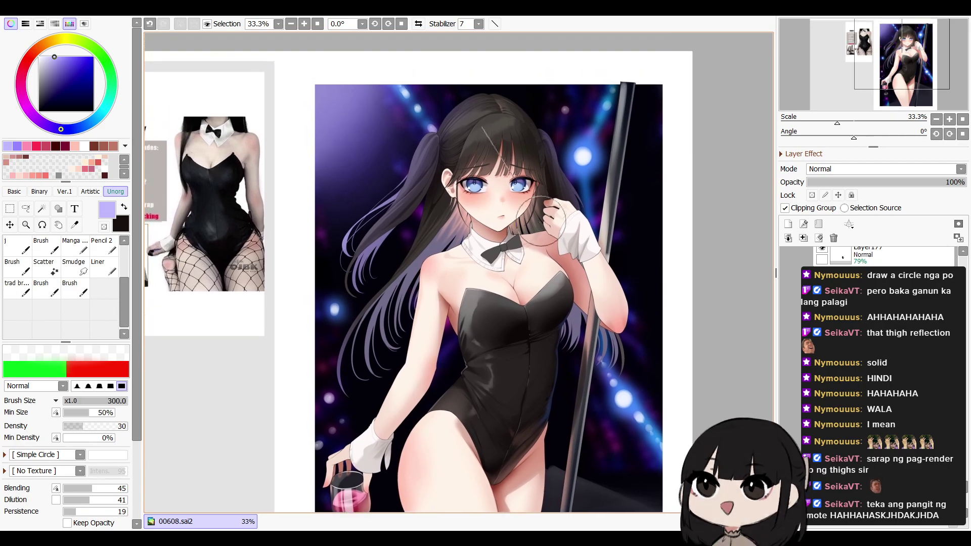
ctrl+shift+click(540, 230)
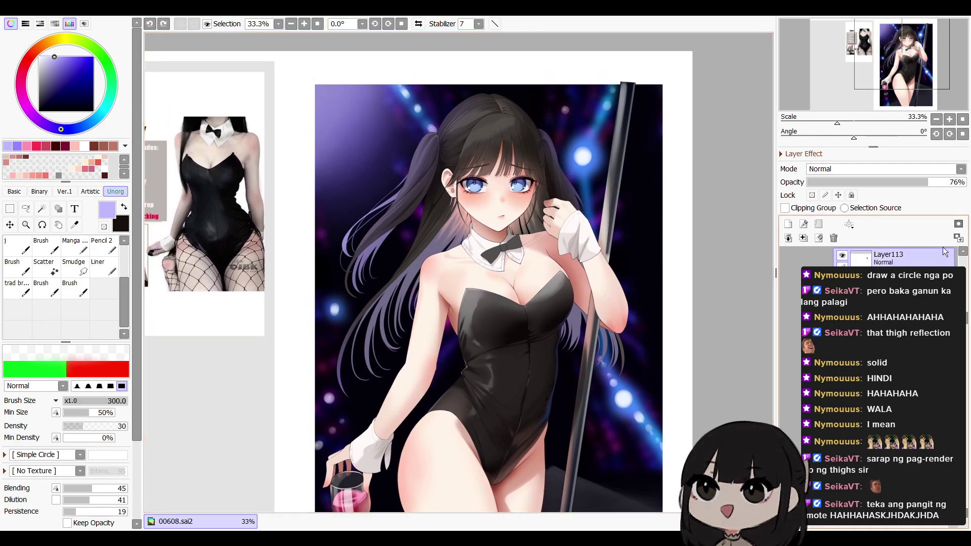
click(842, 257)
click(840, 259)
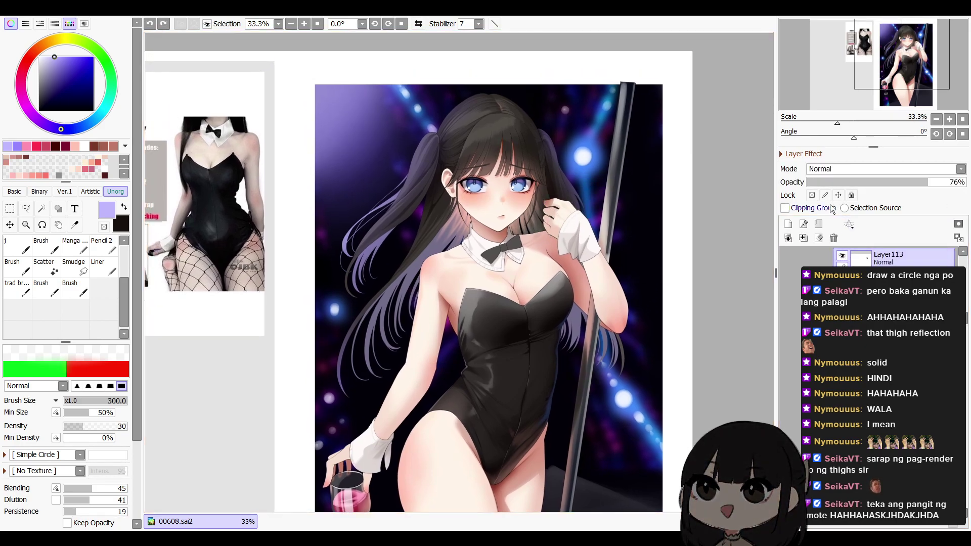
click(789, 224)
key(b)
key(bracketright)
key(bracketright)
key(bracketright)
key(bracketright)
key(bracketright)
key(bracketright)
key(bracketright)
key(bracketright)
key(bracketright)
key(bracketright)
key(bracketright)
key(bracketright)
mouse_move(509, 222)
mouse_down()
mouse_move(521, 248)
mouse_move(547, 235)
mouse_up()
key(v)
mouse_move(528, 196)
mouse_down()
mouse_move(521, 182)
mouse_move(548, 242)
mouse_up()
key(bracketright)
click(883, 183)
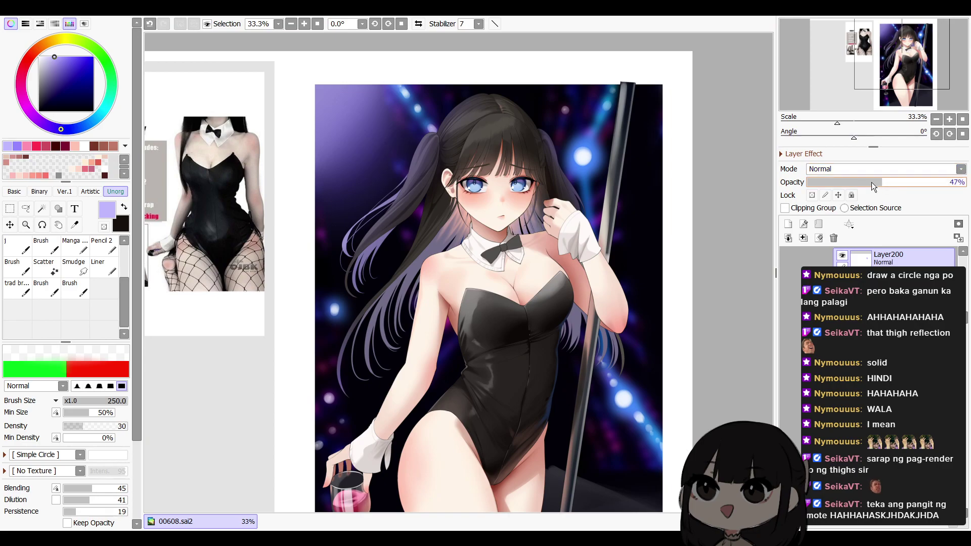
Set the face strand's purple layer to 55% opacity and clean up the strand with the size 5 eraser
drag(549, 289, 517, 335)
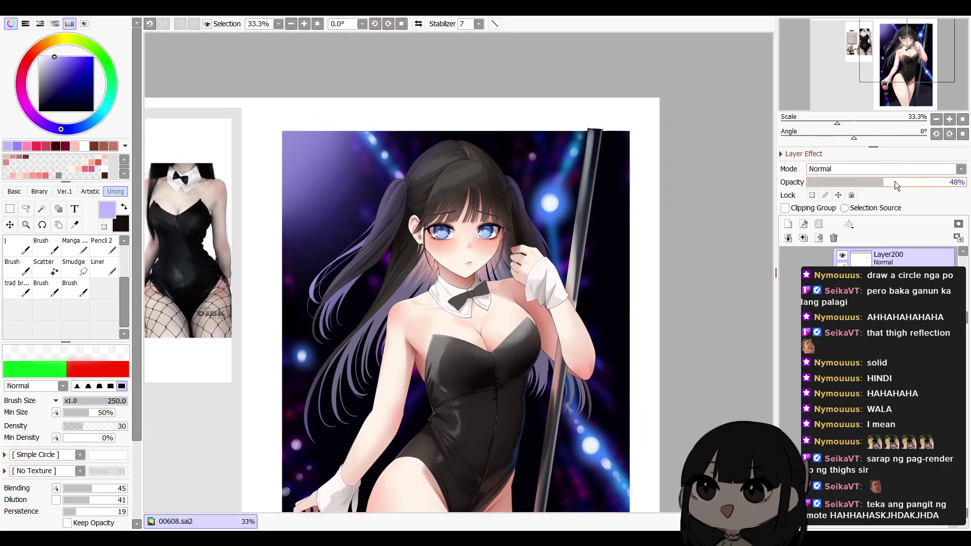
click(961, 121)
key(w)
click(593, 197)
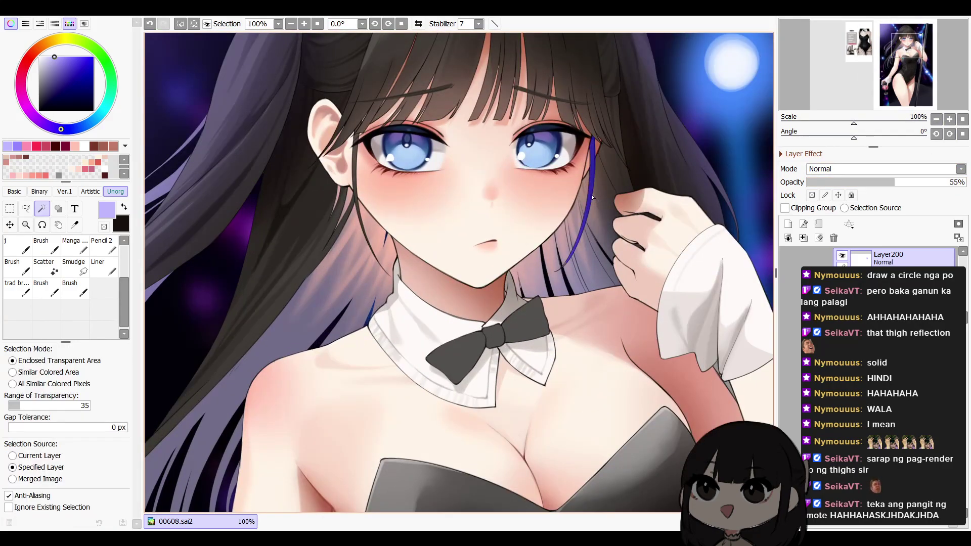
key(ctrl+d)
key(e)
key(bracketleft)
key(bracketleft)
key(bracketleft)
key(bracketleft)
key(bracketleft)
key(bracketleft)
key(bracketleft)
key(bracketleft)
key(bracketleft)
key(bracketleft)
key(bracketleft)
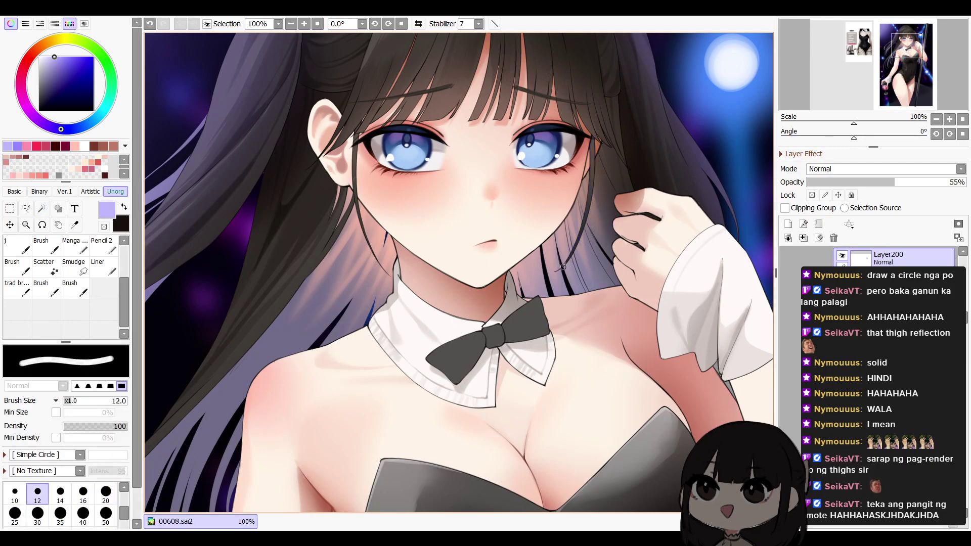
key(bracketleft)
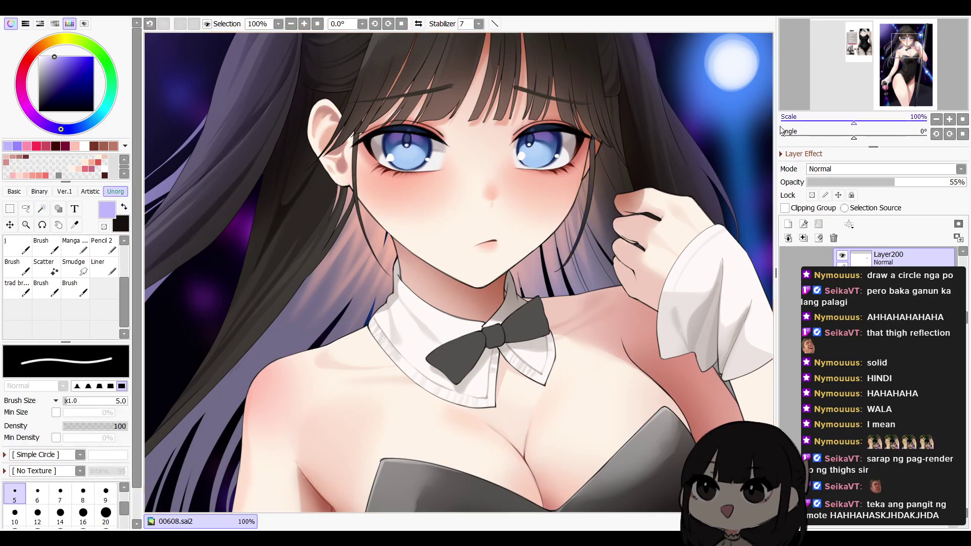
On a new layer above the bangs, paint a light purple streak on their left side with the size 50 brush and reduce its opacity
click(936, 119)
click(937, 120)
drag(628, 222, 662, 227)
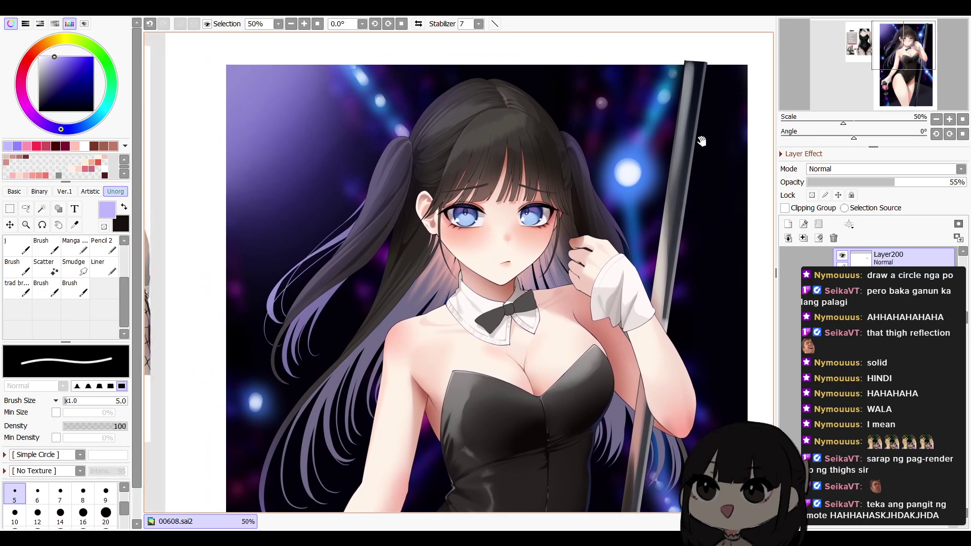
drag(706, 140, 711, 155)
ctrl+shift+click(420, 172)
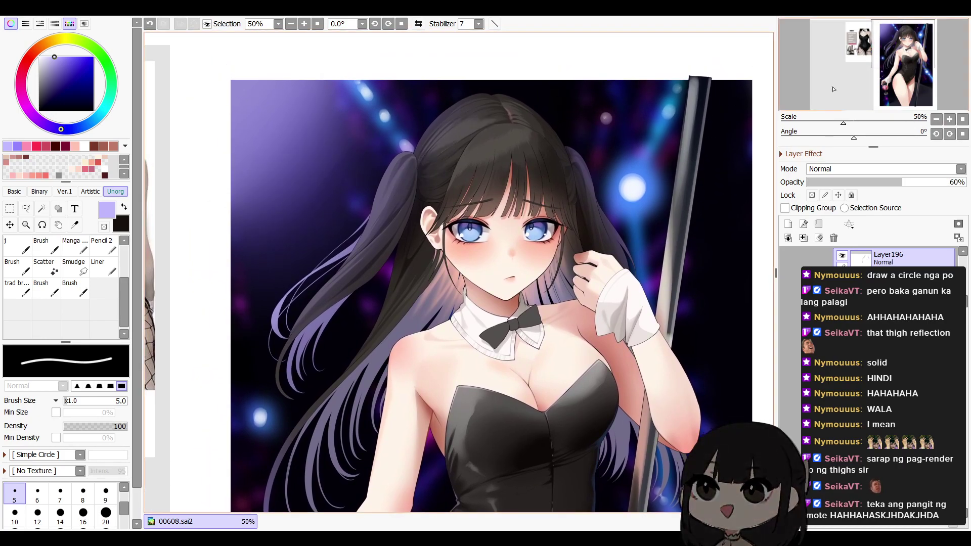
click(788, 224)
key(b)
key([)
key([)
key([)
key([)
key([)
key([)
key([)
key([)
key([)
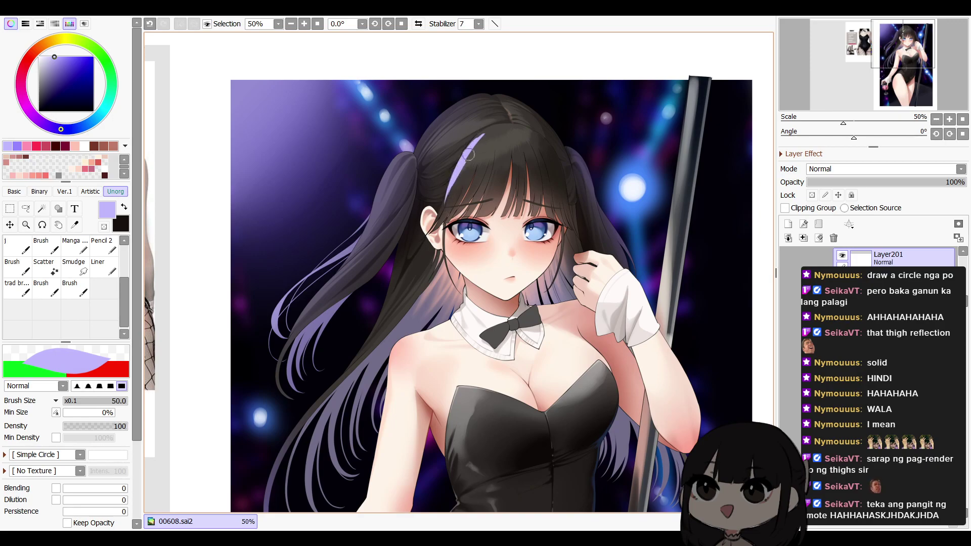
key(b)
key(bracketleft)
key(h)
key(h)
click(922, 182)
Create a new layer for the hair shine, pick white, and set the fine brush to size 16
click(788, 224)
click(949, 119)
click(950, 119)
drag(922, 257, 901, 255)
right_click(595, 196)
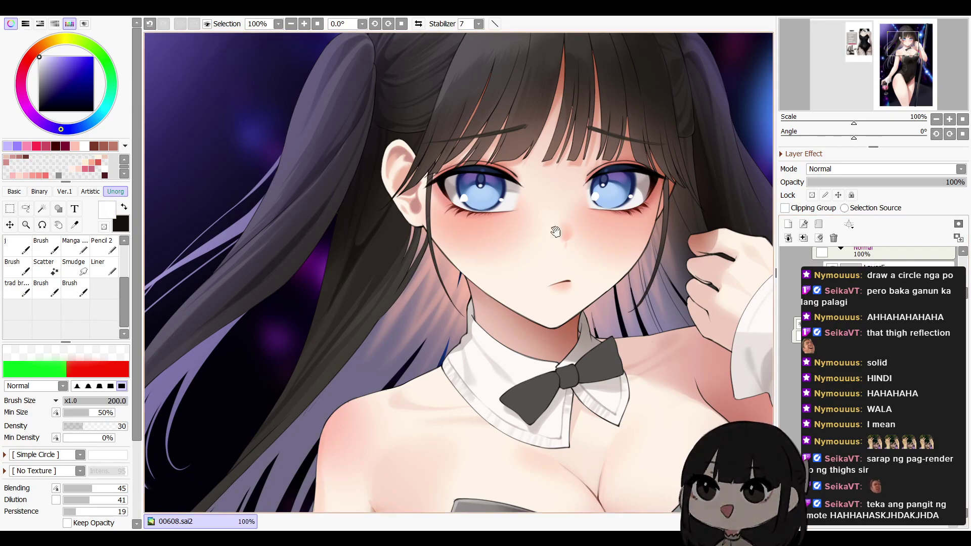
drag(550, 228, 505, 398)
key(n)
key(bracketleft)
key(bracketleft)
key(bracketleft)
key(bracketleft)
key(bracketleft)
key(bracketleft)
key(bracketleft)
key(bracketleft)
key(bracketleft)
key(bracketleft)
key(bracketleft)
key(bracketleft)
key(bracketleft)
Draw jagged white highlight strokes along the left edge and upper part of the bangs with the size 12 brush
drag(386, 302, 434, 189)
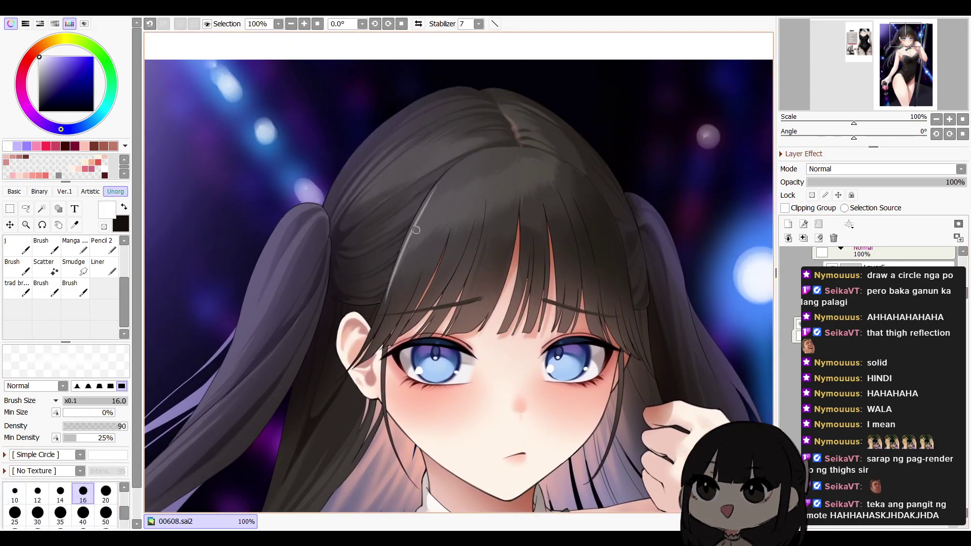
key(ctrl+z)
key(bracketleft)
key(bracketleft)
mouse_move(385, 304)
mouse_down()
mouse_move(413, 220)
mouse_move(448, 173)
mouse_up()
key(ctrl+z)
key(ctrl+z)
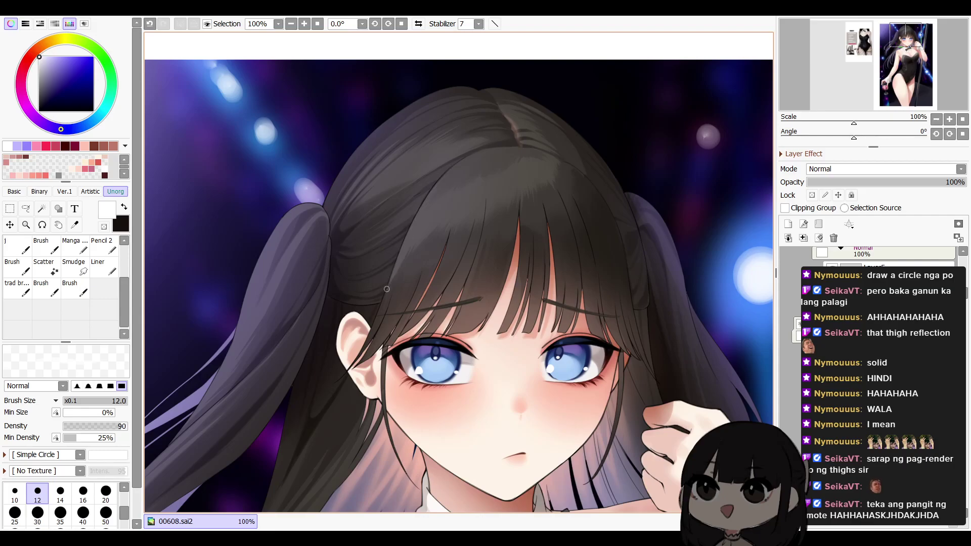
key(ctrl+z)
drag(415, 224, 376, 314)
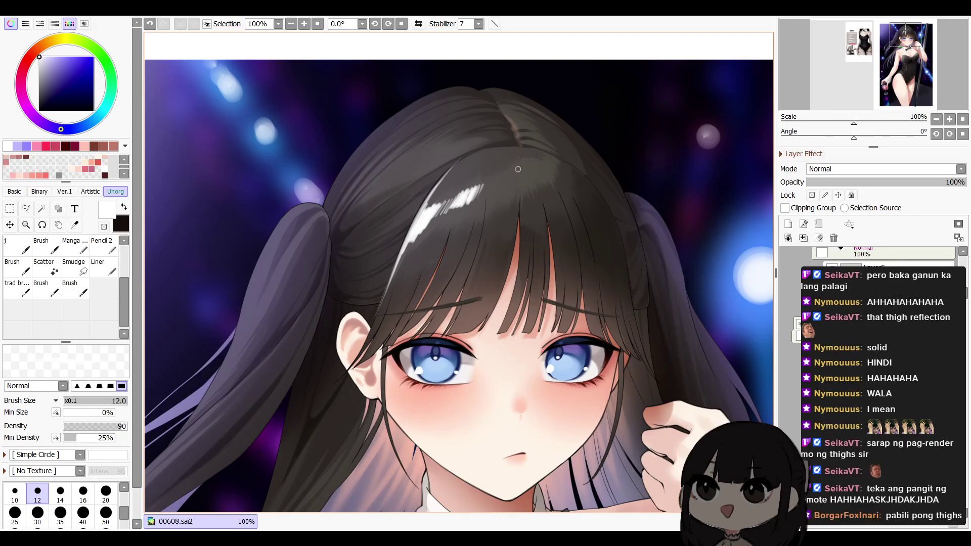
drag(498, 180, 506, 177)
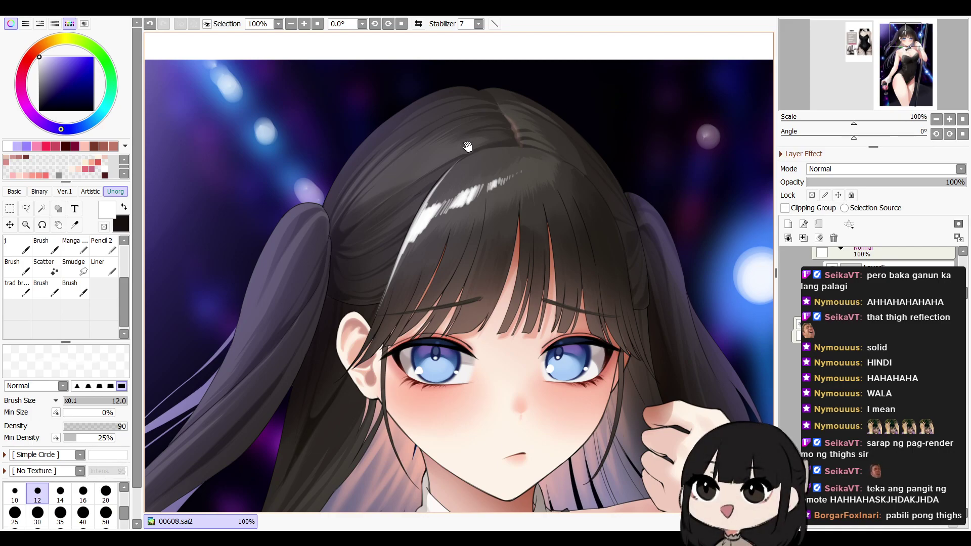
Draw white highlights on the crown hair left of the bangs, trim them with the size 9 eraser, and blend them at size 50
drag(467, 144, 540, 151)
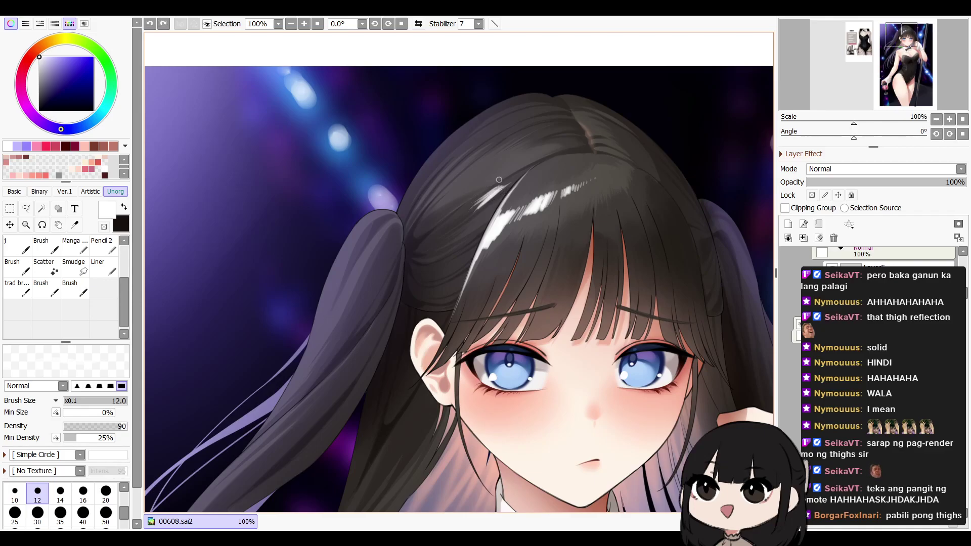
drag(468, 202, 505, 174)
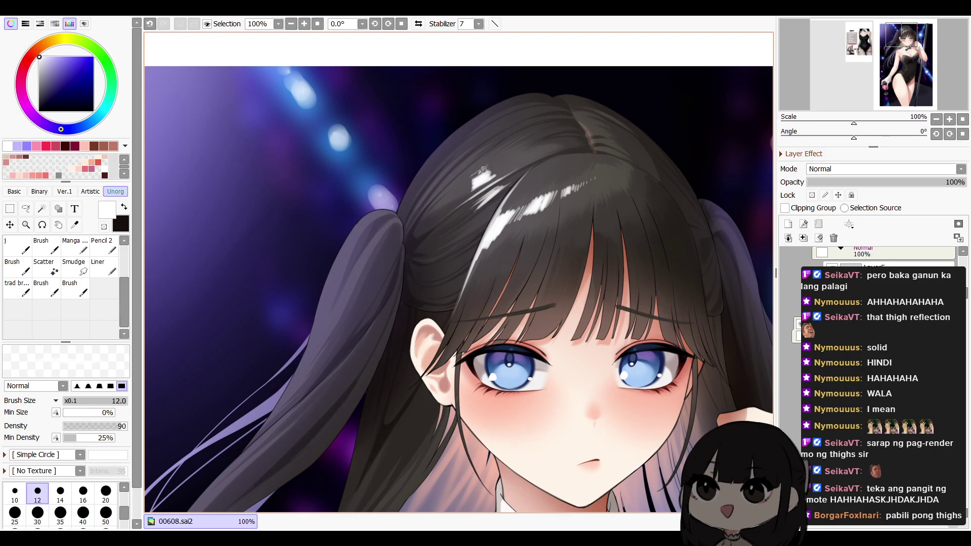
key(ctrl+z)
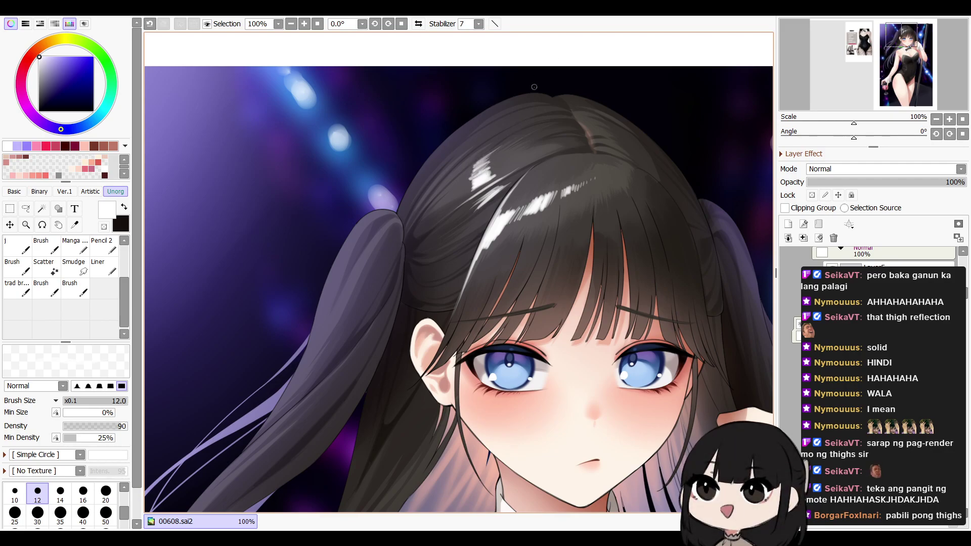
key(e)
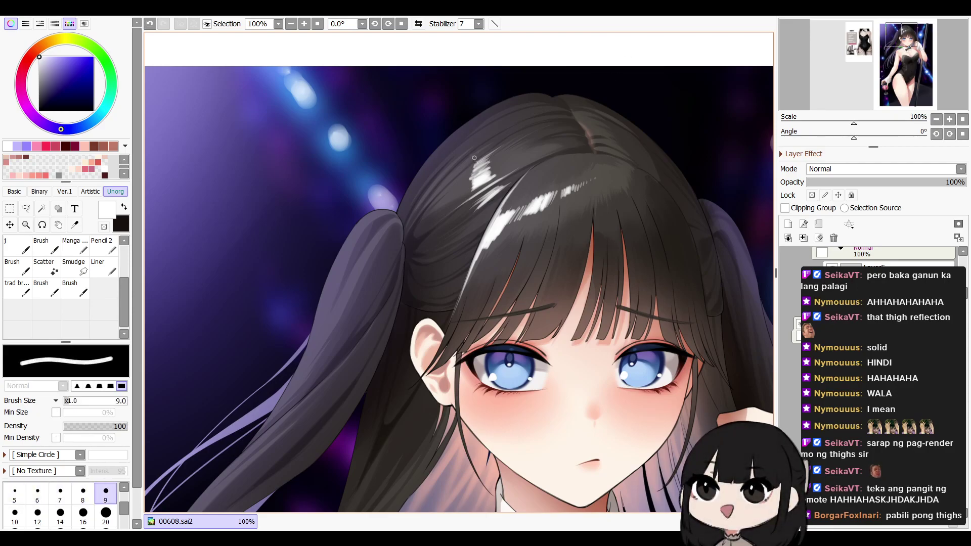
key(e)
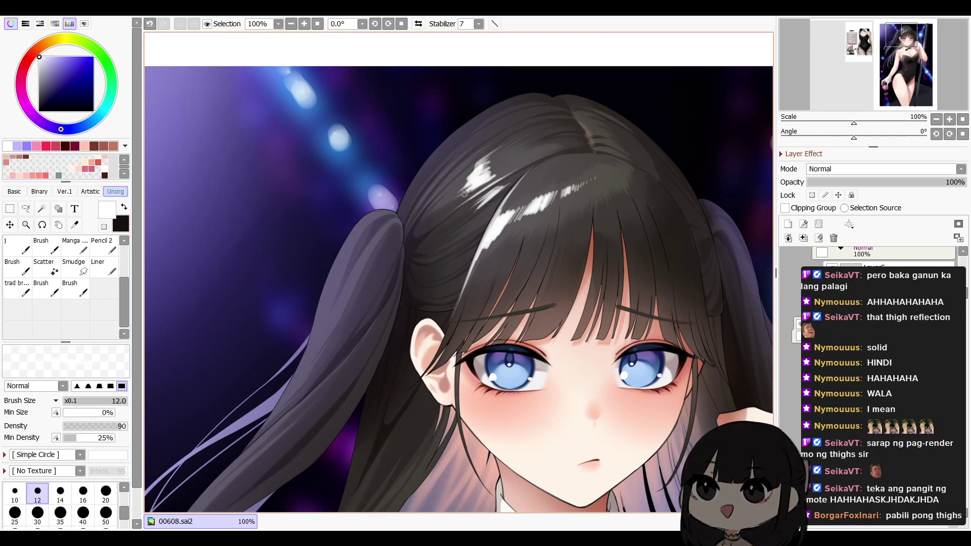
key(b)
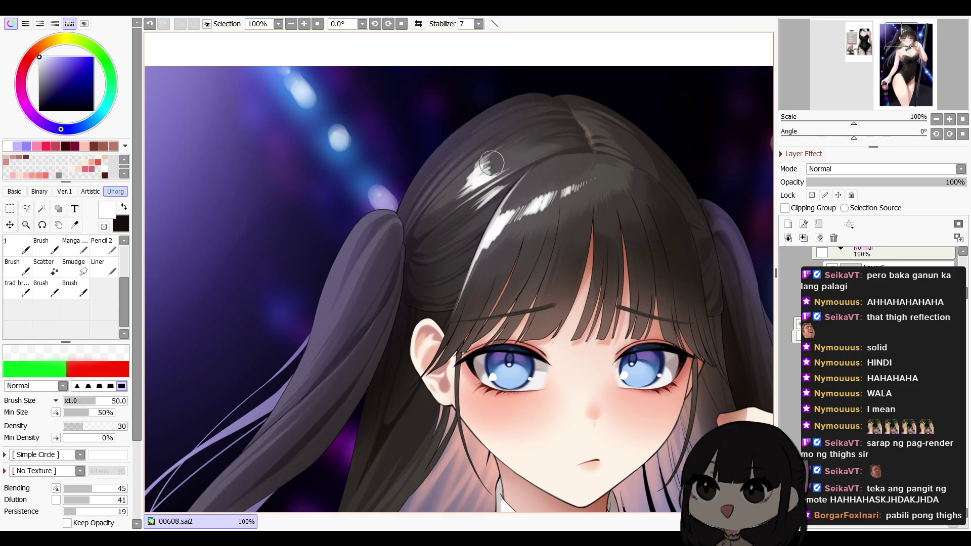
key(e)
drag(478, 205, 488, 196)
key(b)
key(e)
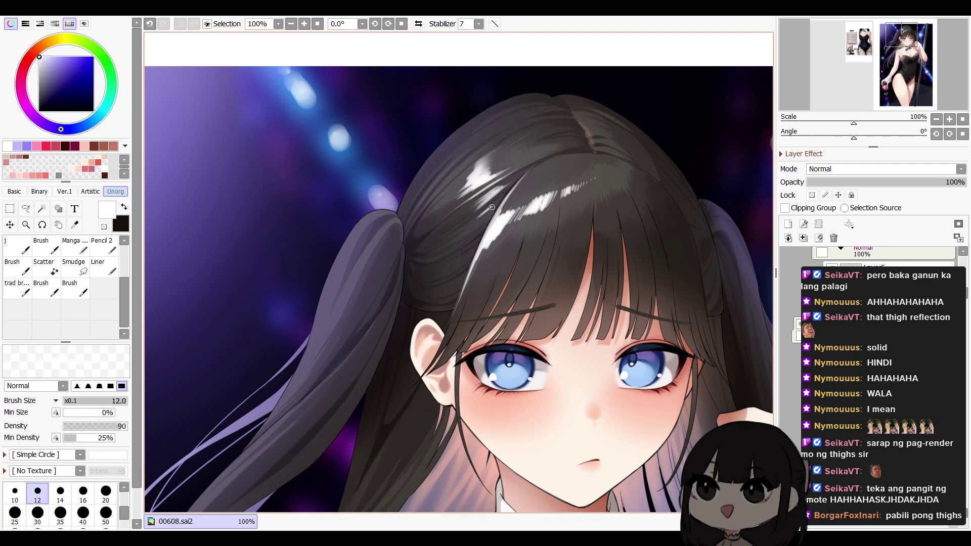
Refine the white bangs highlight with size 12 strokes and soften it with the size 25 blending brush
key(b)
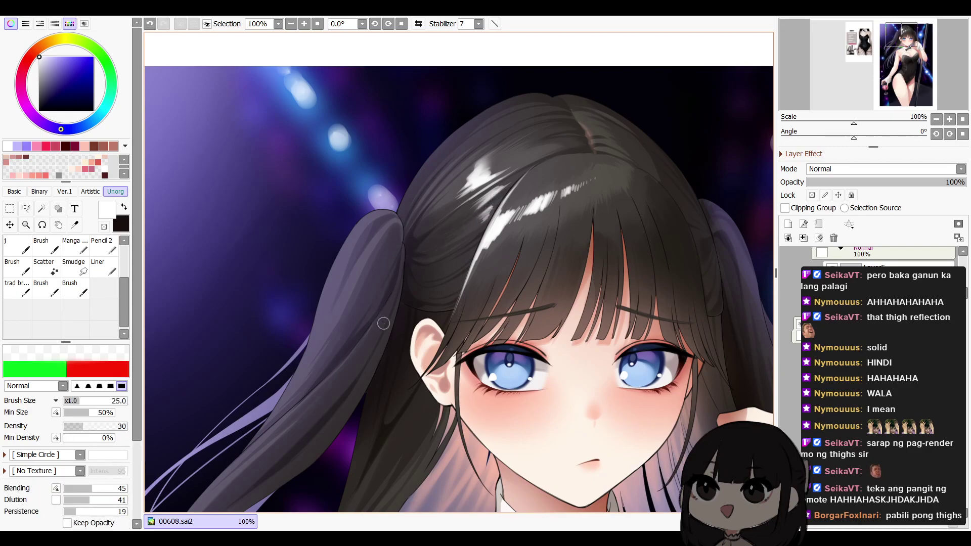
key(e)
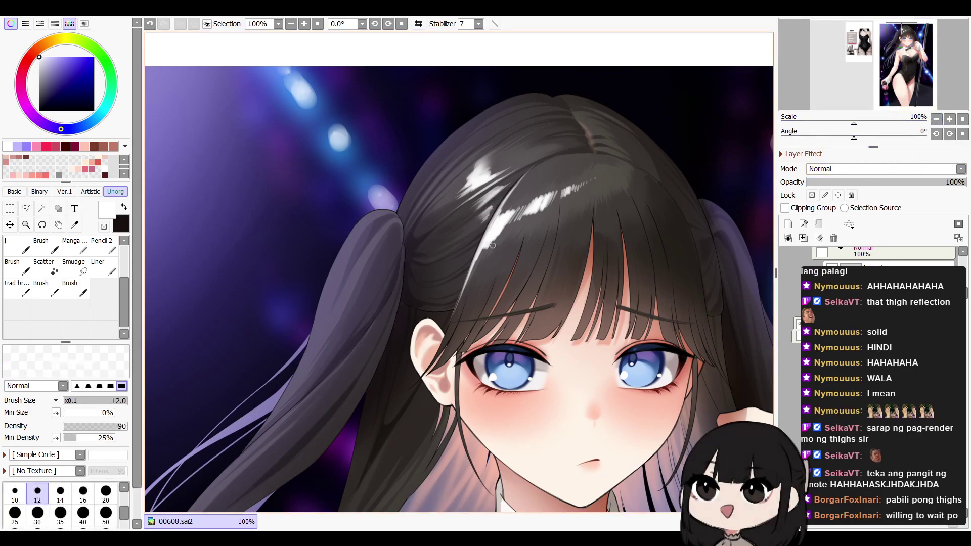
mouse_move(502, 230)
mouse_down()
mouse_move(486, 260)
mouse_move(494, 247)
mouse_up()
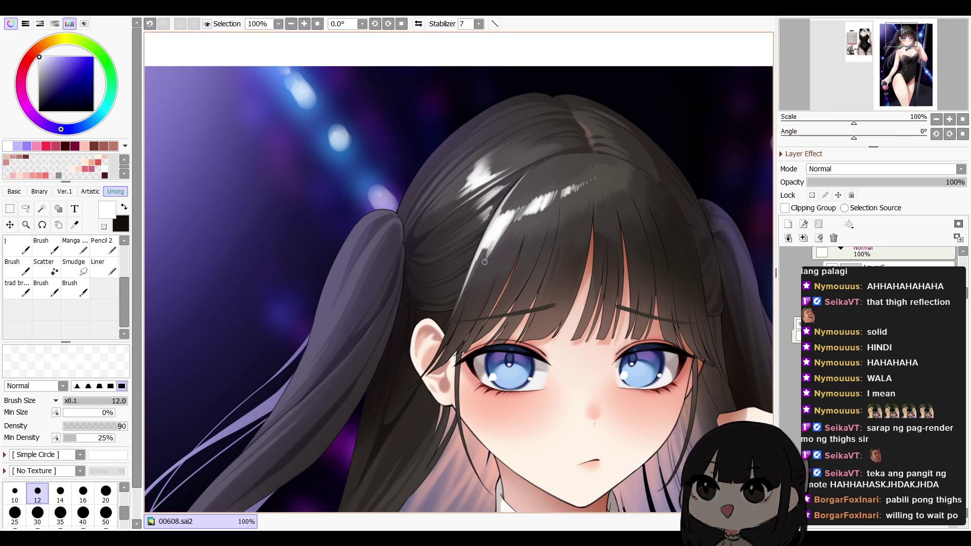
mouse_move(515, 212)
mouse_down()
mouse_move(533, 204)
mouse_move(527, 225)
mouse_up()
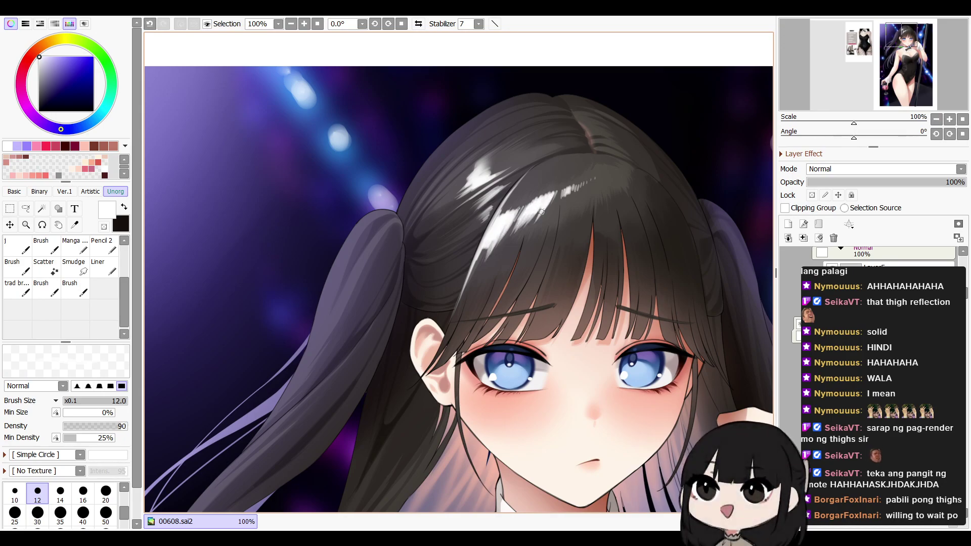
key(b)
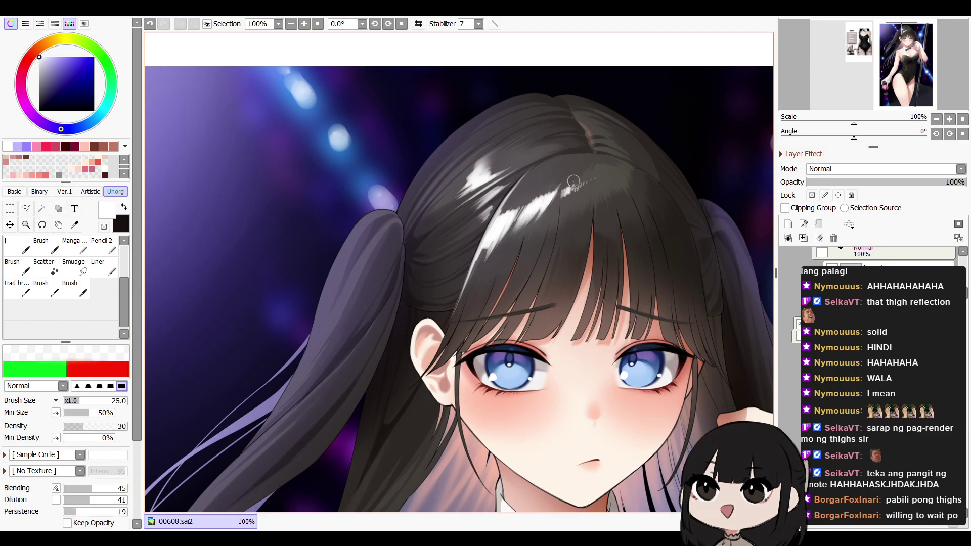
key(e)
key(ctrl+z)
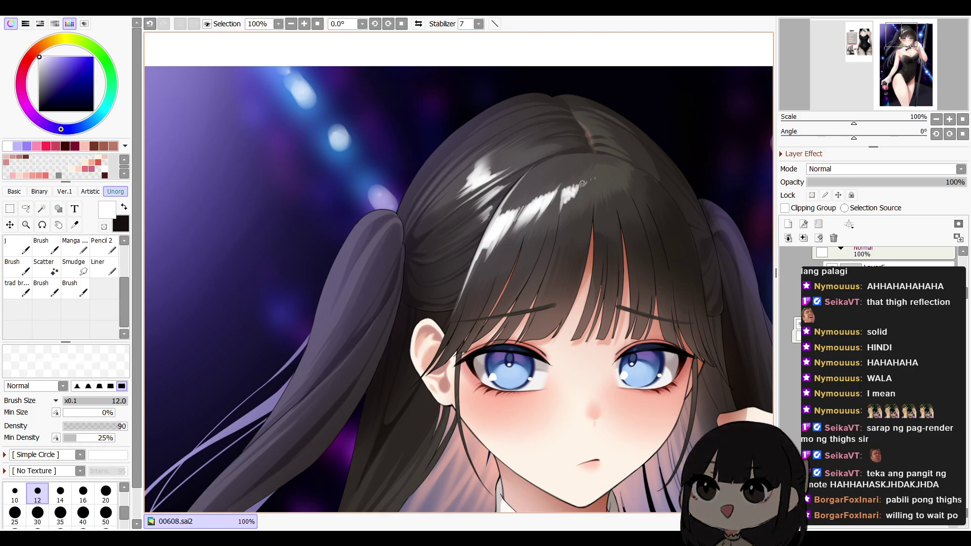
key(b)
key(e)
Lower the white highlight layer's opacity to 47%
click(861, 184)
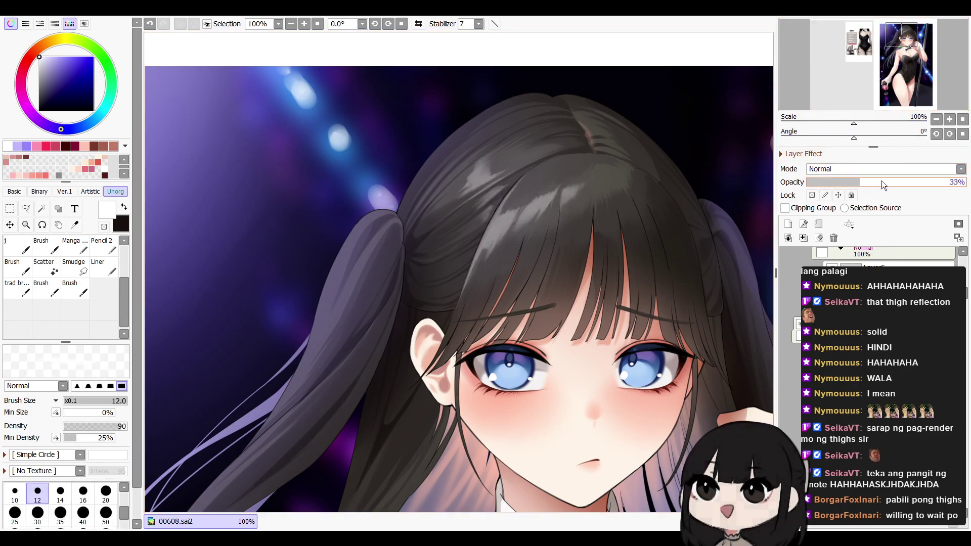
click(936, 120)
click(936, 119)
click(936, 120)
click(882, 183)
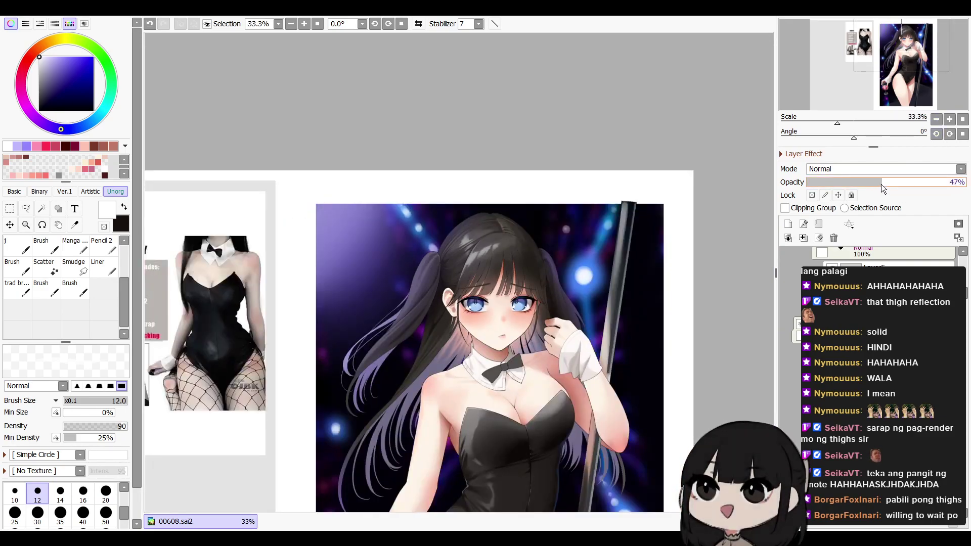
drag(646, 261, 646, 199)
Load the white highlights as a selection and fill it on a new layer with purple sampled from the background, clearing the selection
ctrl+click(840, 374)
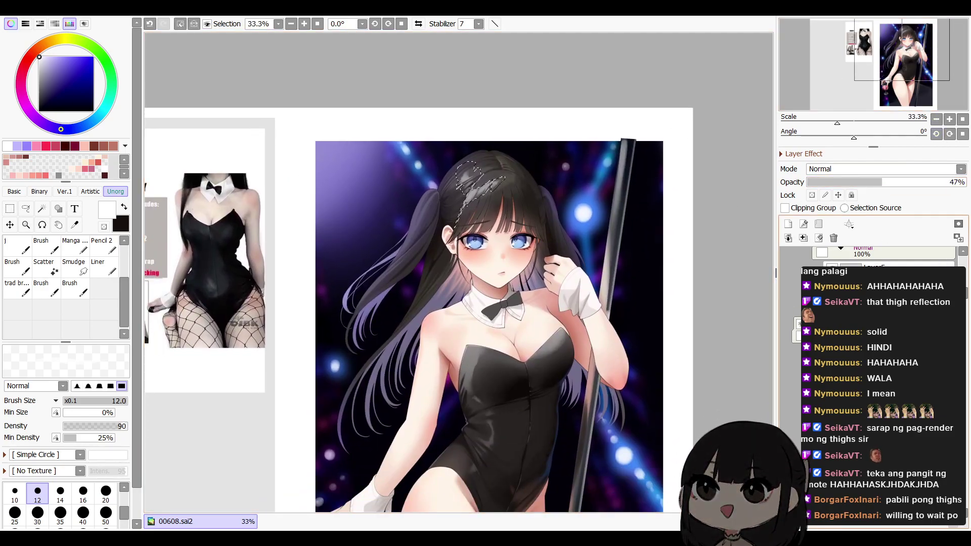
click(788, 225)
key(w)
alt+click(340, 153)
key(ctrl+f)
key(ctrl+d)
Reduce the purple hair highlights to 45% opacity and check the figure in the mirrored view
ctrl+click(860, 377)
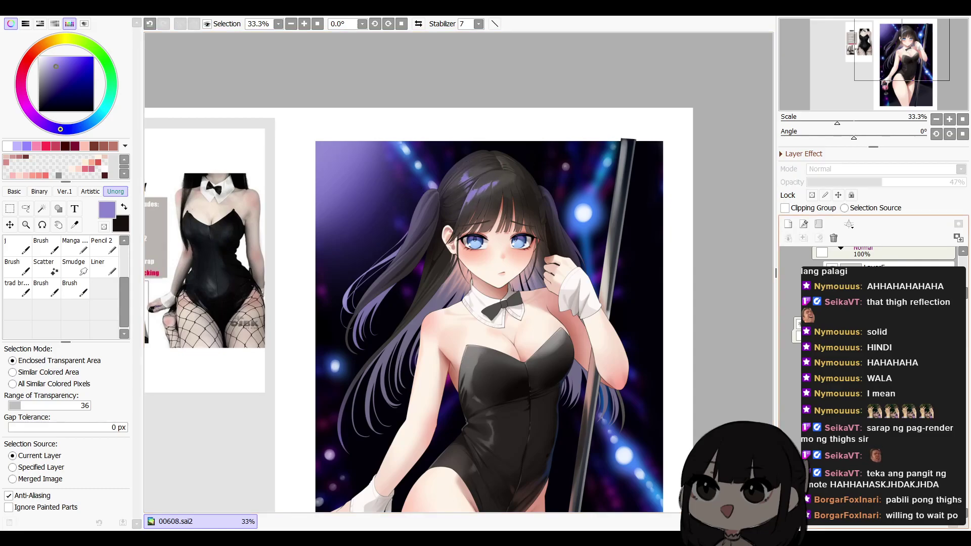
key(h)
key(h)
drag(630, 342, 627, 368)
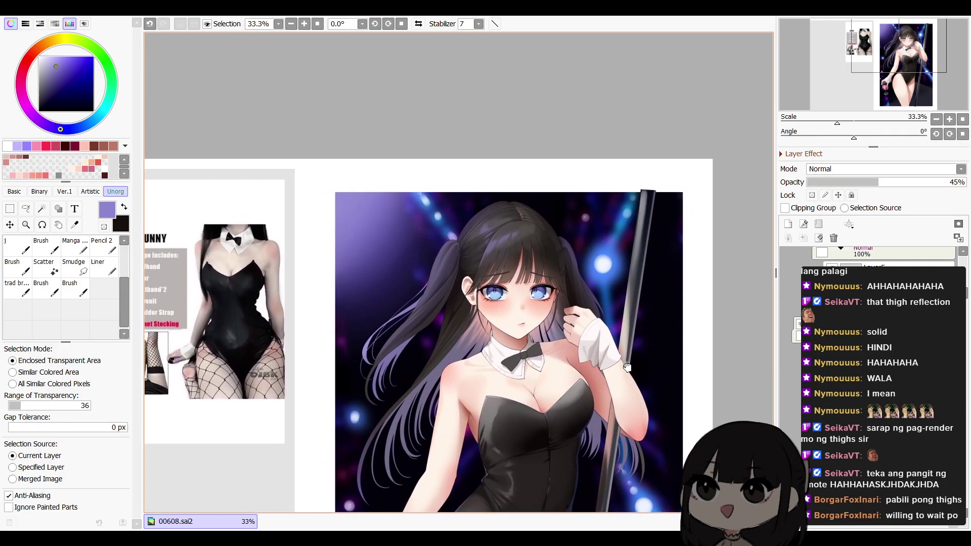
Create a new layer and paint fine purple strands at the base of the ponytail with the size 7 brush
click(789, 224)
triple_click(951, 122)
key(b)
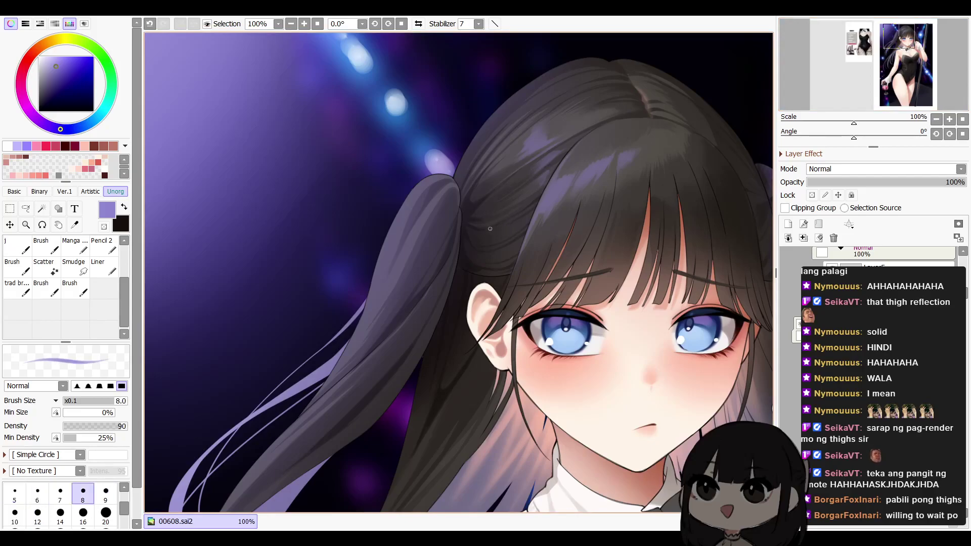
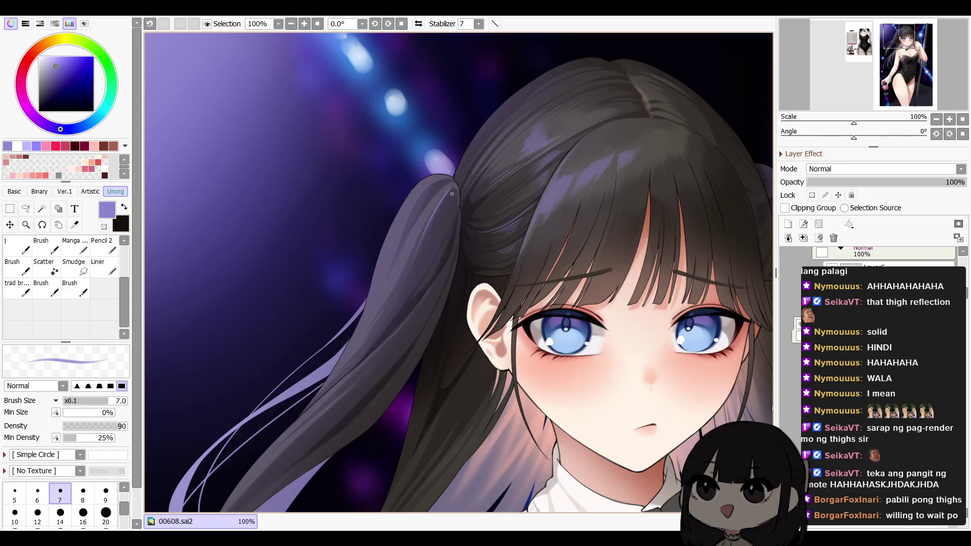
key(ctrl+z)
mouse_move(455, 194)
mouse_down()
mouse_move(437, 207)
mouse_move(449, 197)
mouse_up()
key(g)
click(455, 195)
key(ctrl+z)
key(g)
click(450, 193)
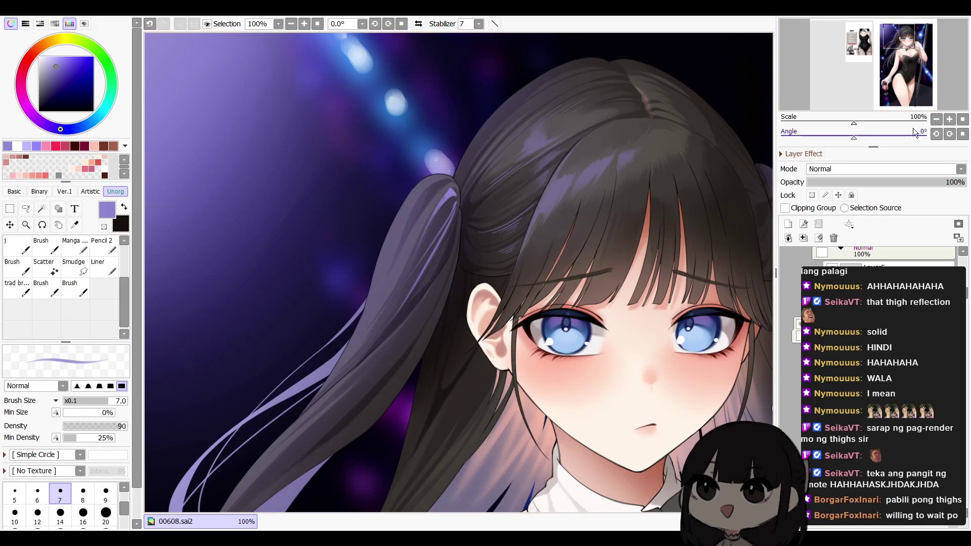
Lower the ponytail strand layer's opacity to 52% and check the figure in the mirrored view
click(936, 119)
click(937, 119)
click(936, 119)
drag(918, 182, 890, 182)
key(h)
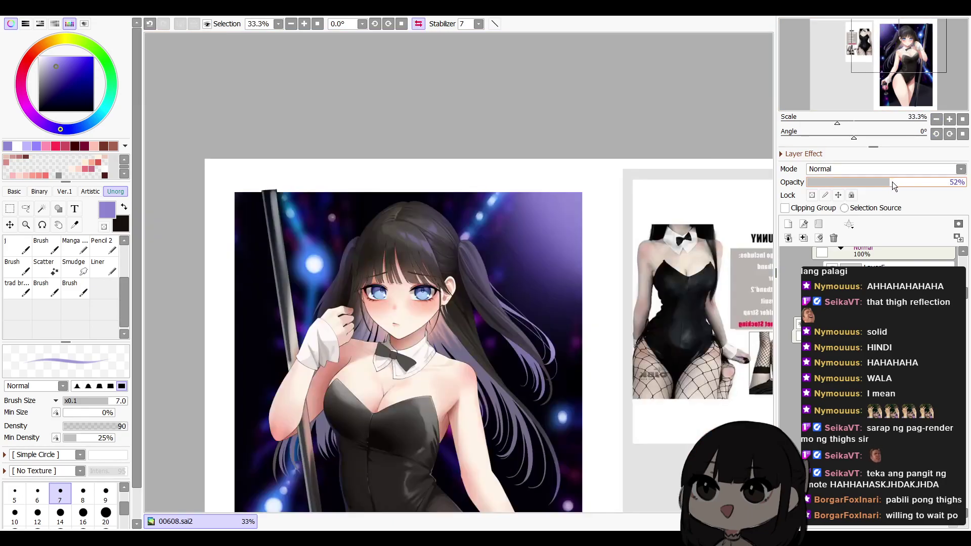
key(h)
drag(642, 297, 679, 238)
drag(671, 277, 677, 255)
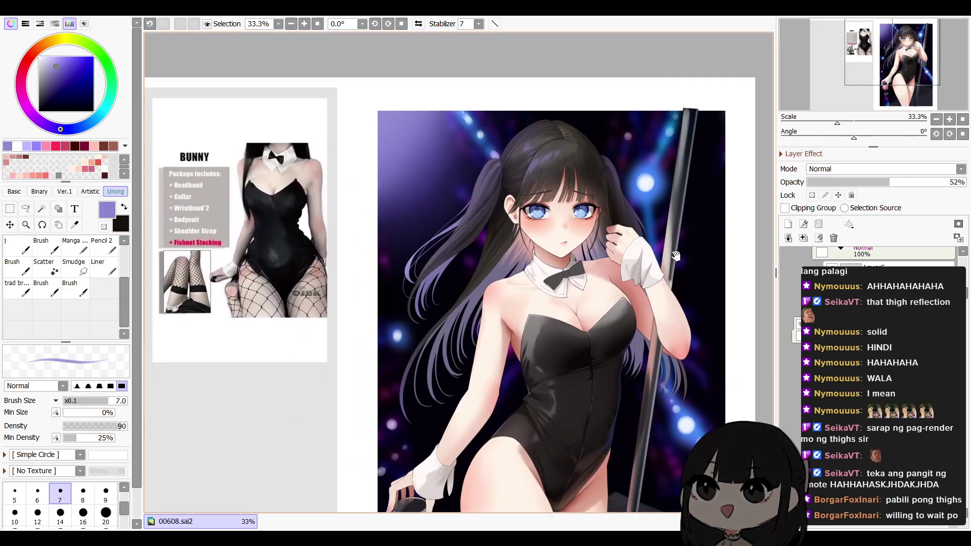
Add purple strokes to the long hair behind the shoulder with the size 16 brush, undoing the unwanted ones
scroll(471, 233, up, 2)
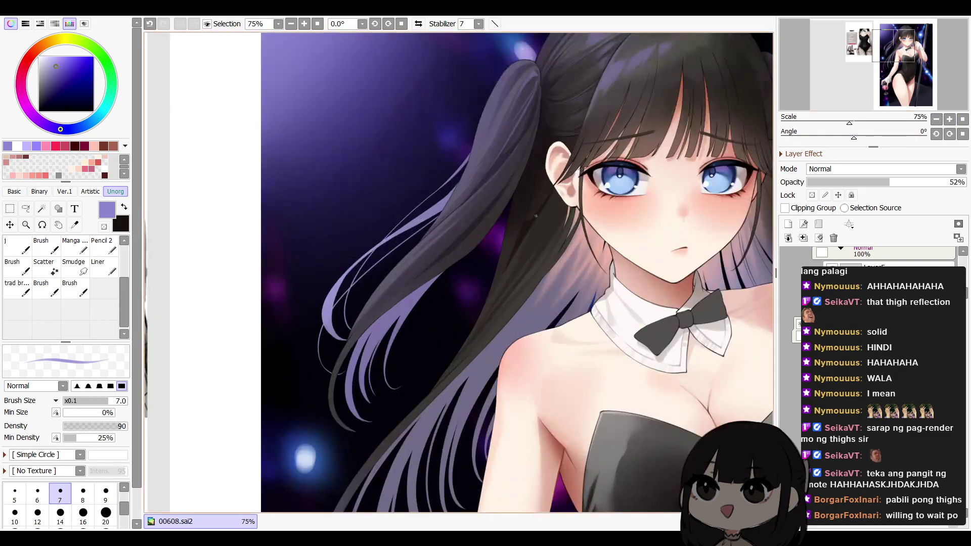
key(bracketright)
key(bracketright)
key(bracketright)
key(bracketright)
key(bracketright)
key(bracketright)
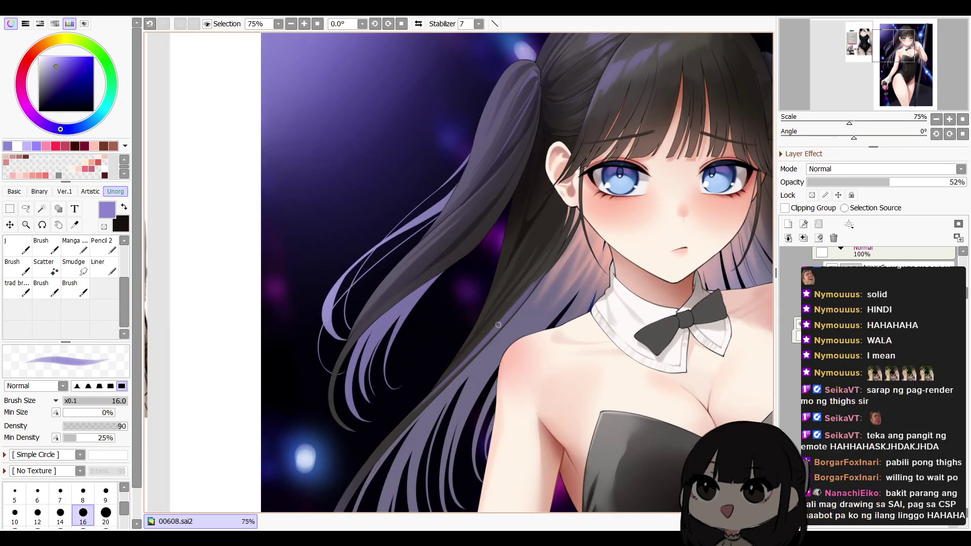
key(ctrl+z)
drag(542, 261, 502, 302)
key(ctrl+z)
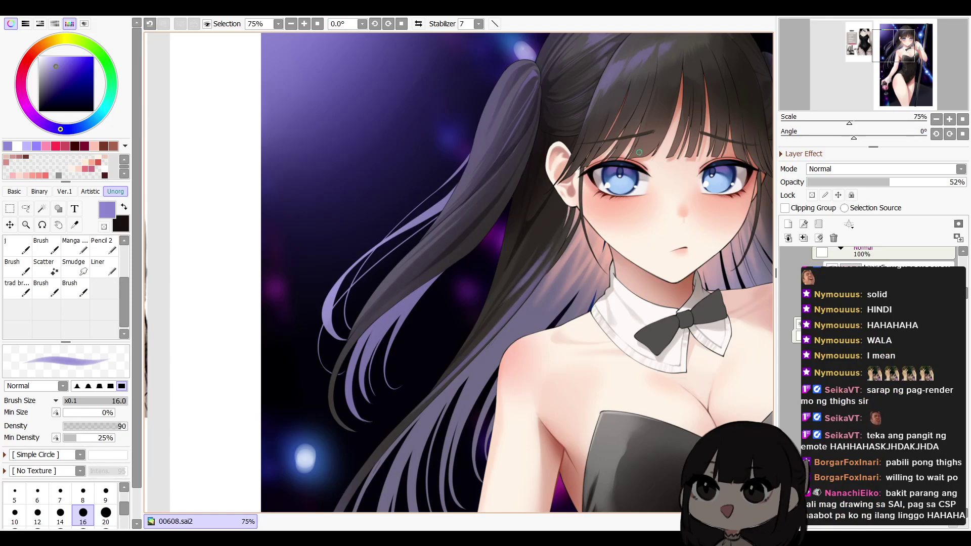
key(ctrl+z)
key(ctrl+y)
drag(540, 383, 492, 357)
drag(556, 367, 532, 366)
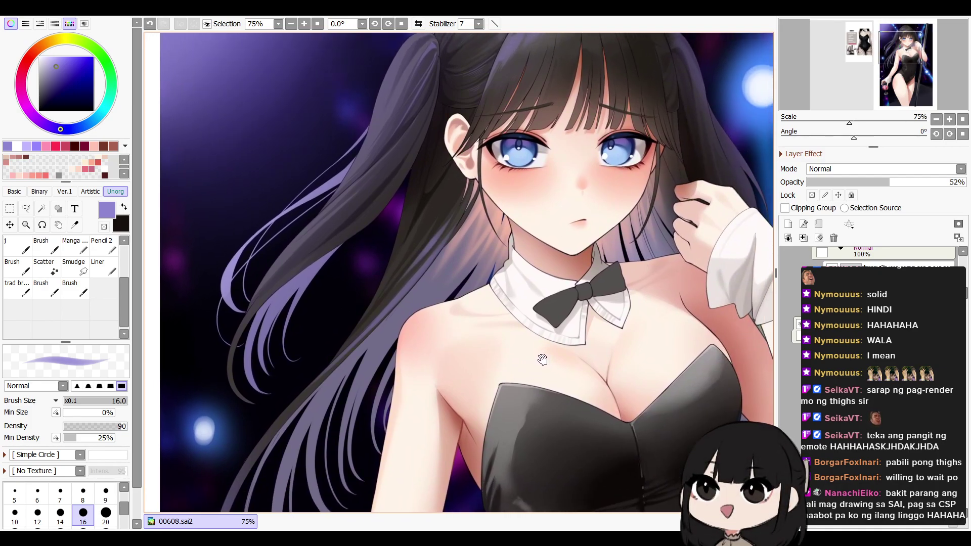
drag(537, 355, 524, 378)
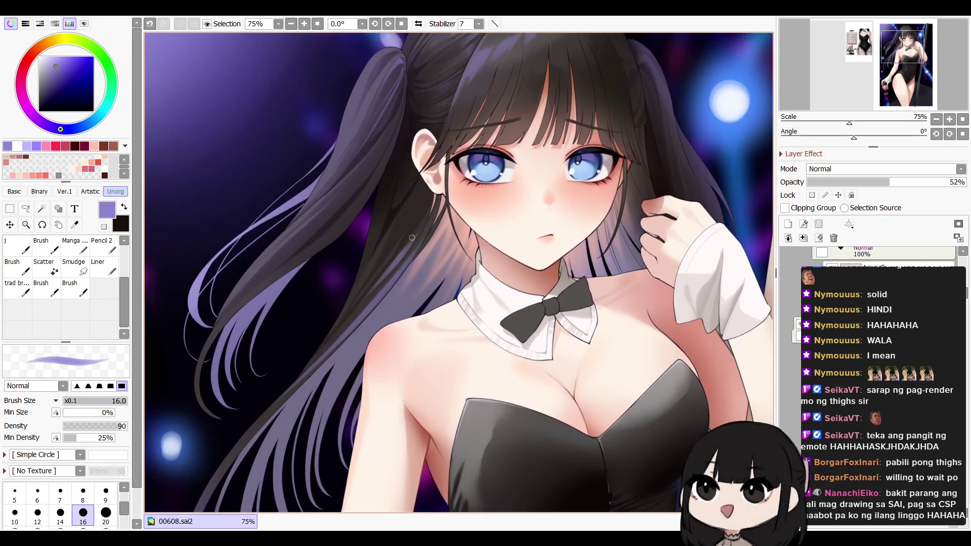
Check the hair's purple light on the whole figure in normal and mirrored view
click(937, 122)
click(937, 121)
key(h)
key(h)
drag(606, 290, 590, 266)
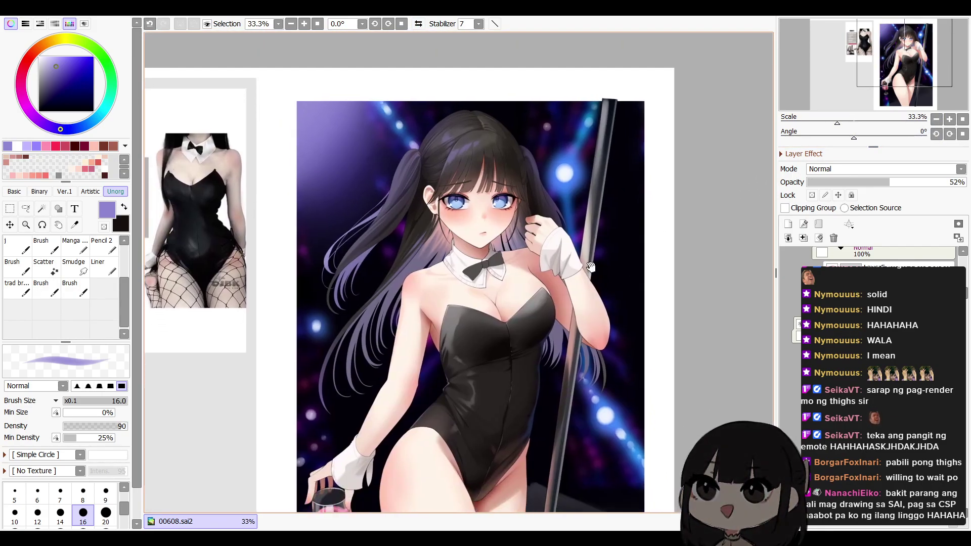
drag(626, 175, 631, 228)
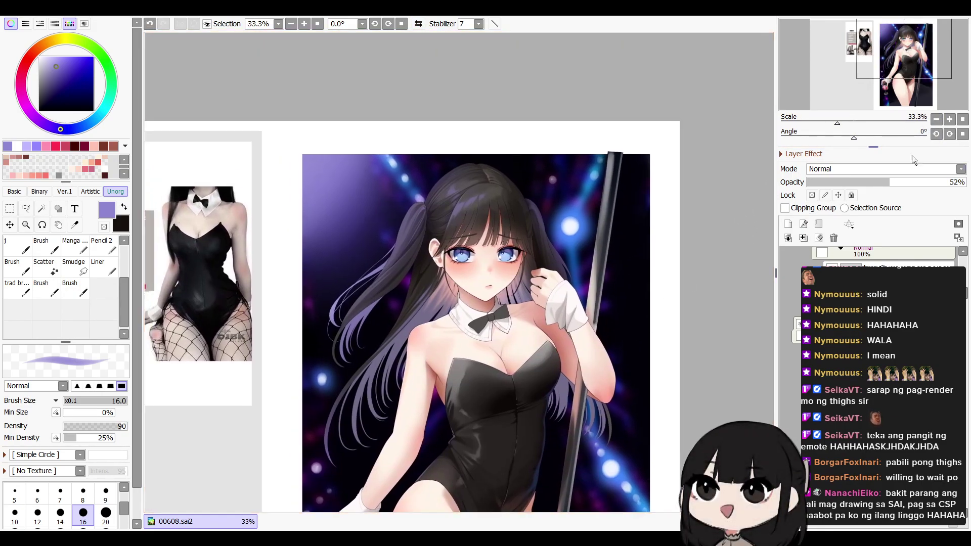
Paint purple highlights on the outer side of the bangs on a new layer and lower its opacity to 42%
click(951, 121)
click(951, 122)
click(951, 121)
drag(692, 233, 719, 342)
click(787, 229)
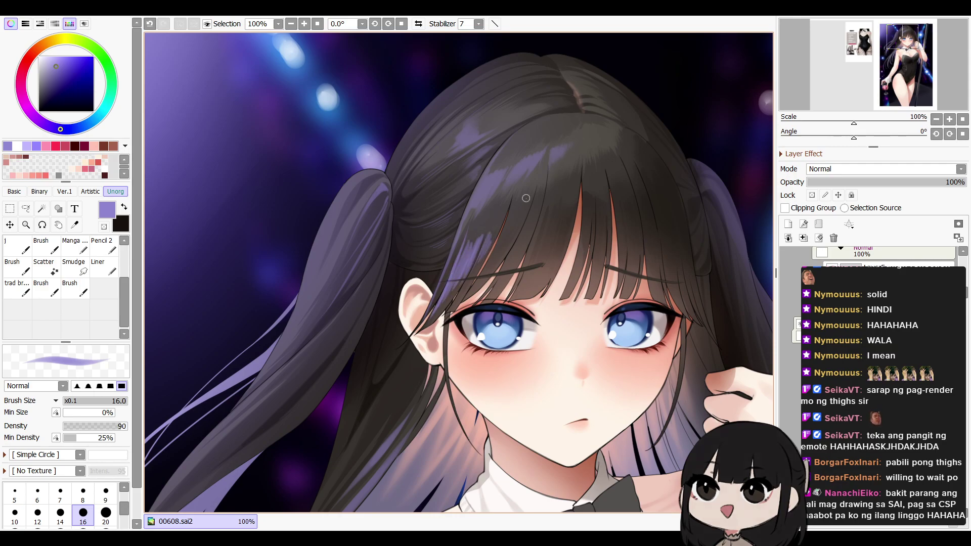
click(876, 183)
click(937, 119)
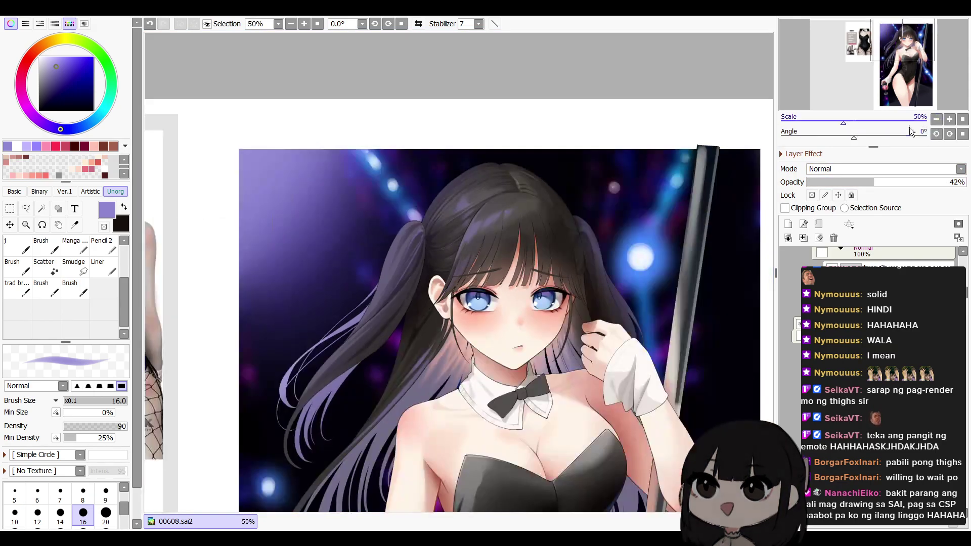
Soften the purple bangs highlights with the size 30 blending brush and check the figure mirrored
key(bracketleft)
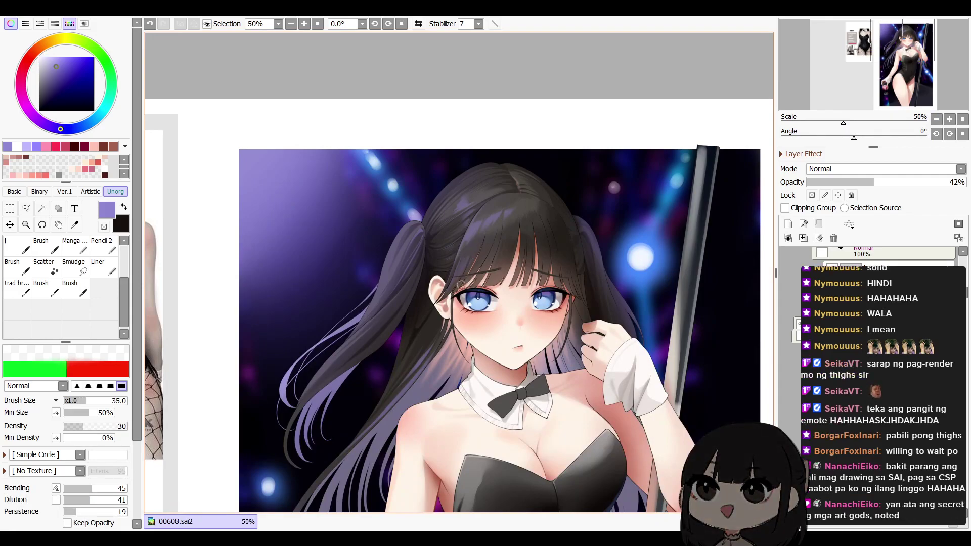
mouse_move(510, 295)
mouse_down()
mouse_move(553, 225)
mouse_move(567, 244)
mouse_up()
key(n)
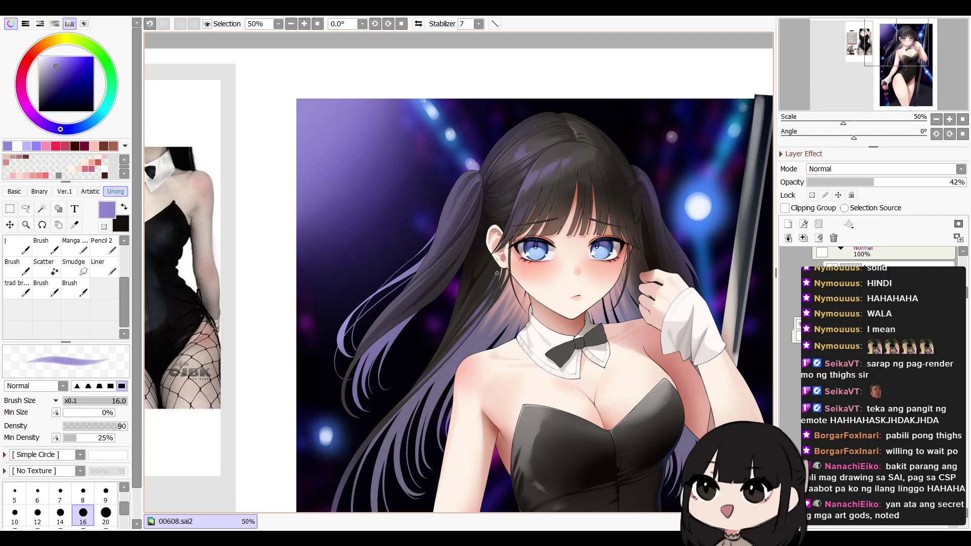
key(b)
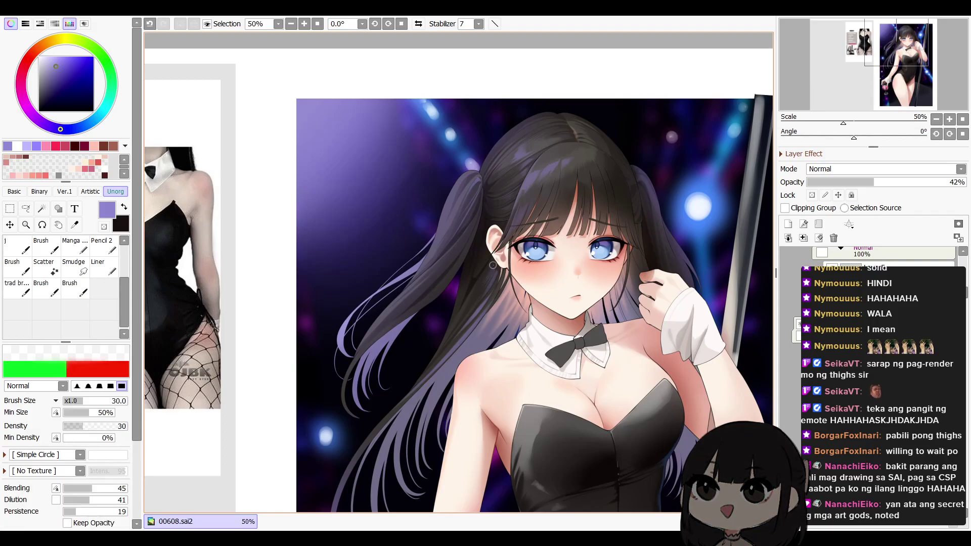
key(h)
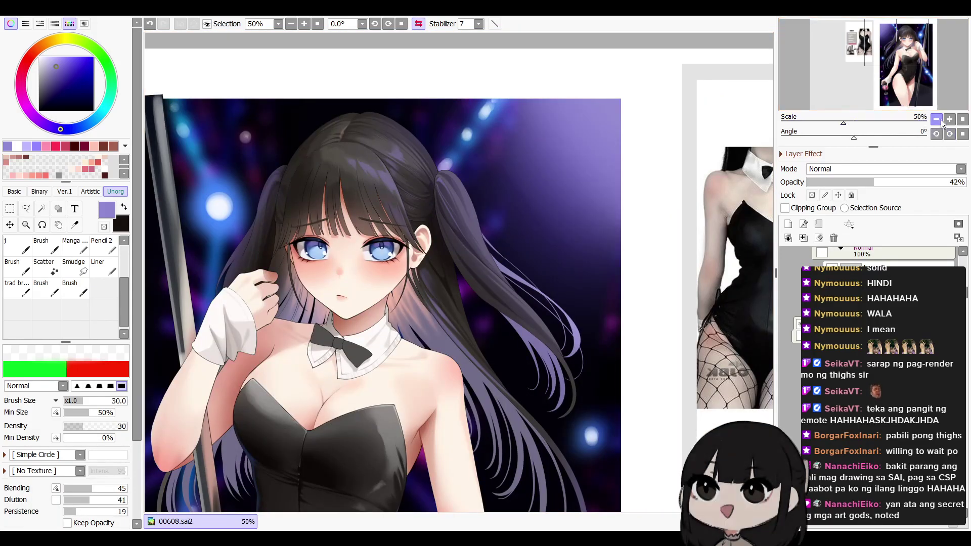
key(h)
key(Page_Down)
mouse_move(637, 318)
mouse_down()
mouse_move(650, 233)
mouse_move(653, 262)
mouse_move(631, 260)
mouse_move(649, 307)
mouse_up()
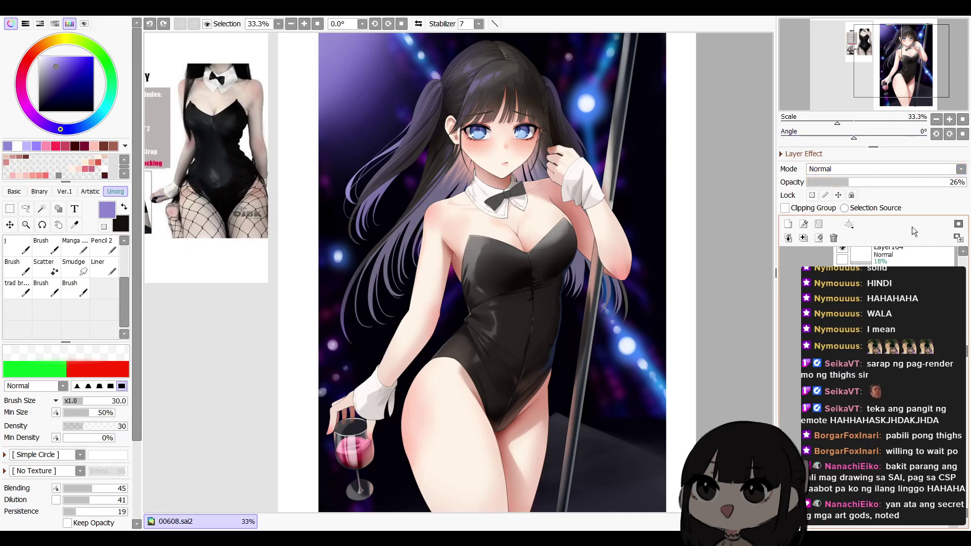
Select the highlight area along the bodysuit's outer bust and fill it with purple on a new layer, keeping the selection active
drag(467, 235, 459, 306)
click(789, 224)
key(g)
click(472, 259)
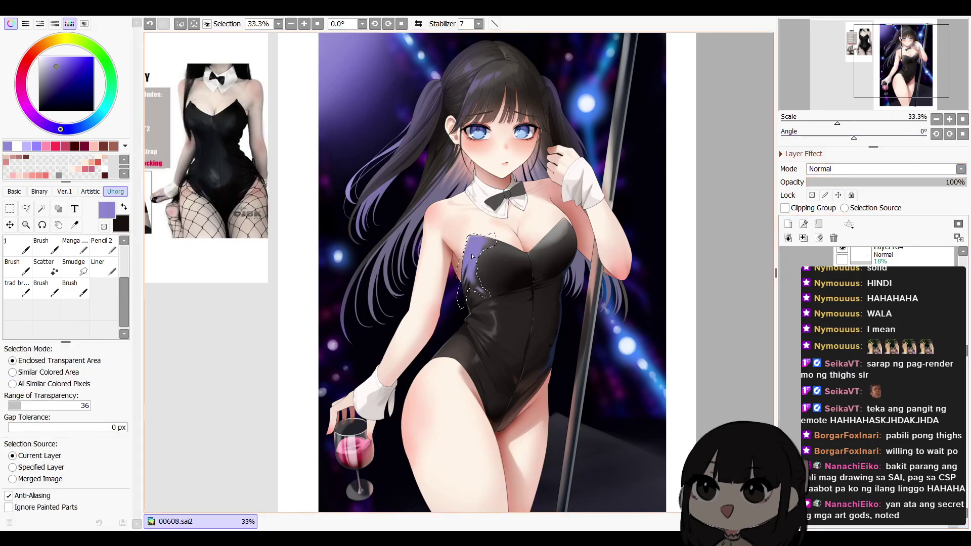
key(ctrl+d)
scroll(894, 385, down, 5)
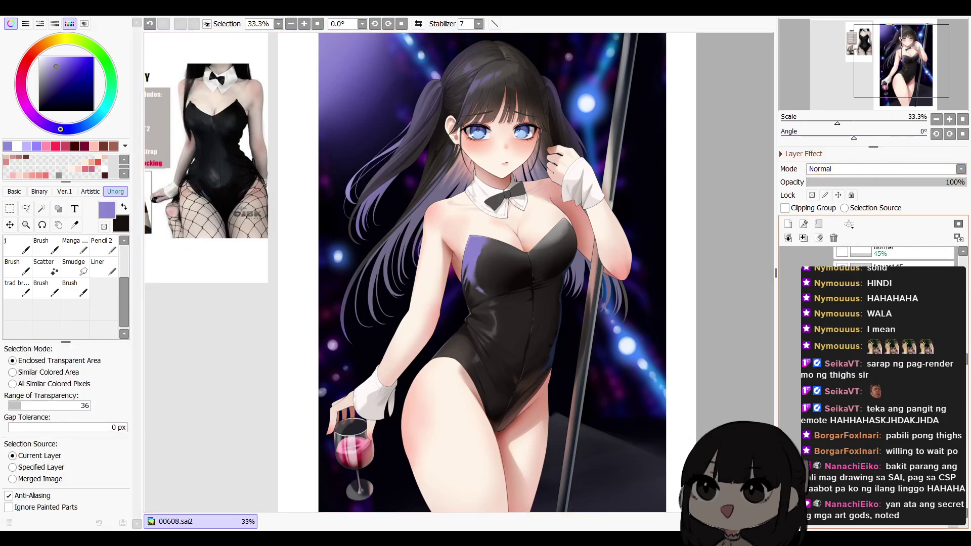
key(h)
key(h)
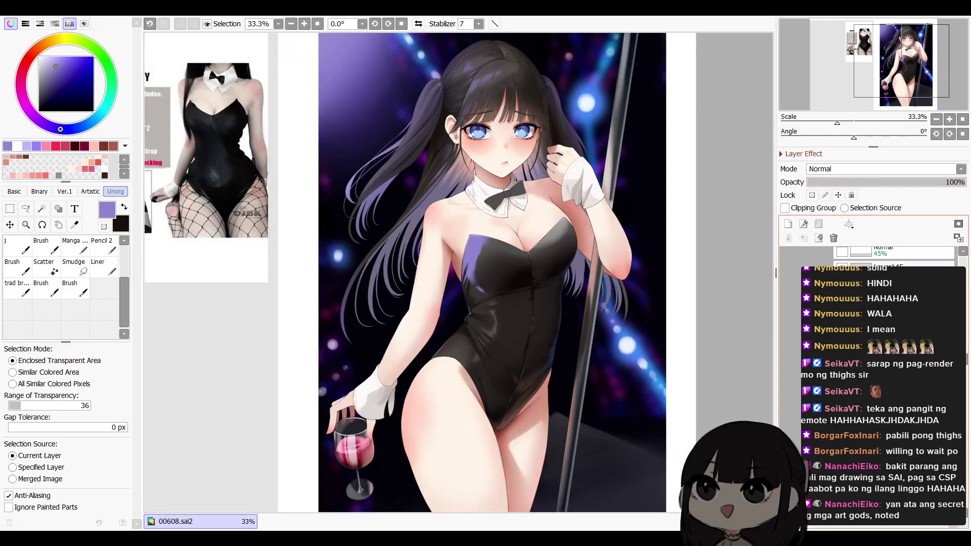
key(ctrl+z)
click(952, 120)
Try painting the lower end of the bodysuit's purple reflection white with the size 16 brush
click(17, 146)
key(b)
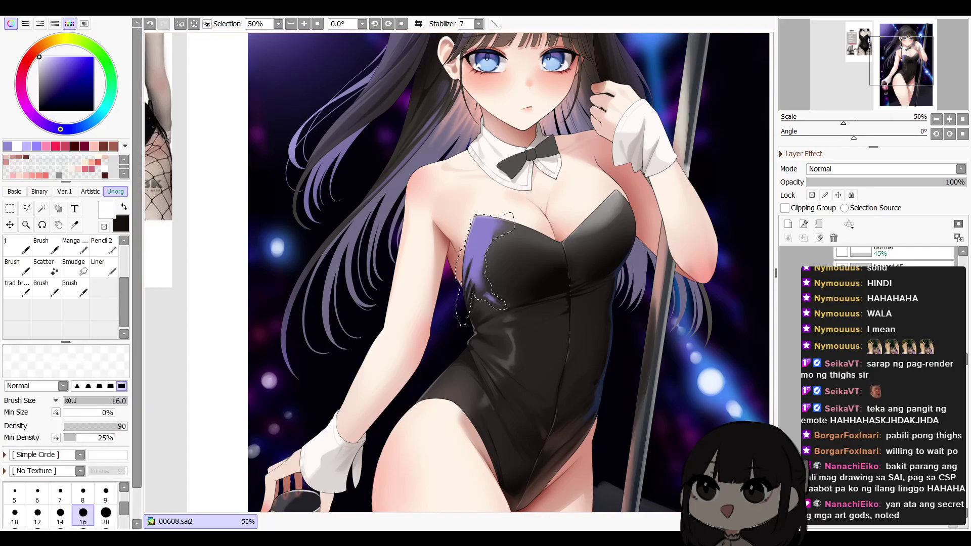
drag(495, 288, 510, 317)
key(c)
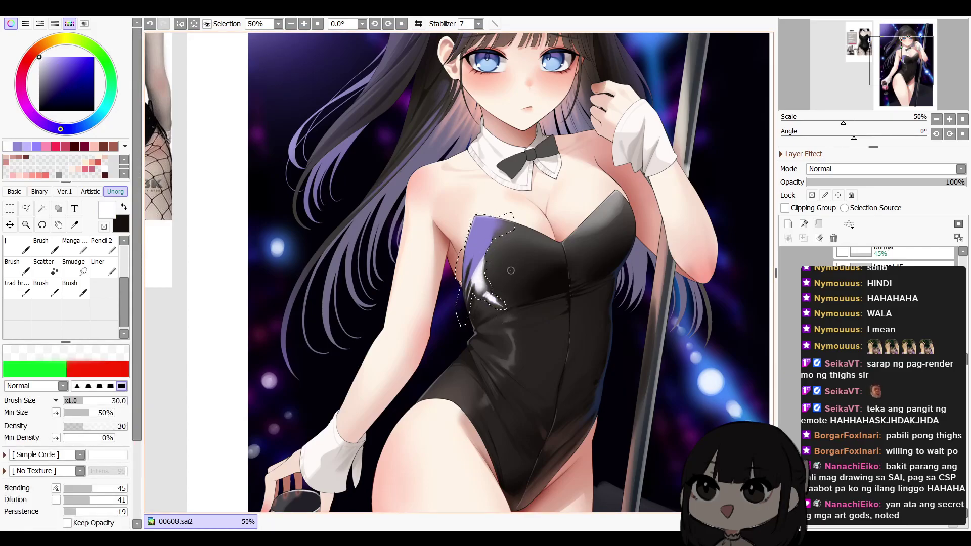
key(ctrl+z)
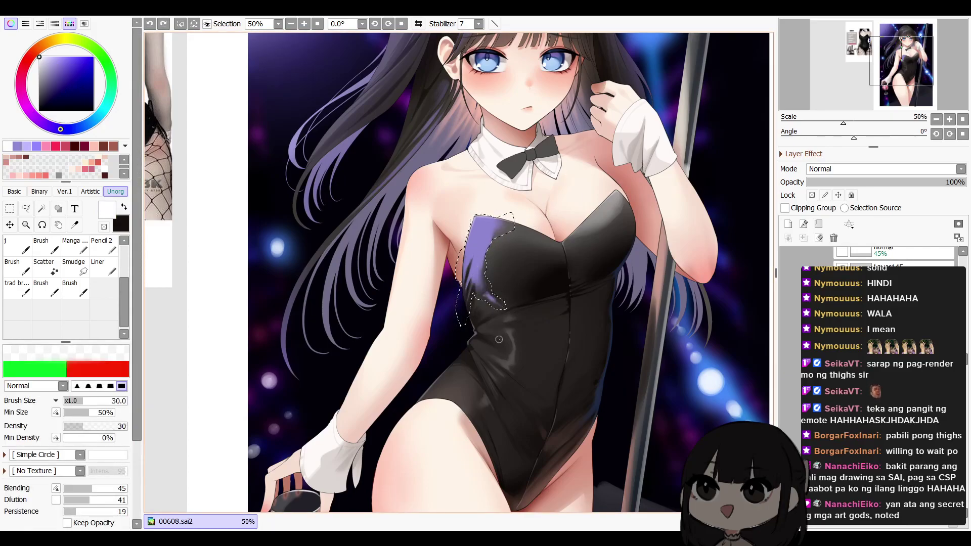
Paint the lower end of the bodysuit's purple reflection gray with the size 80 brush and blend it with a size 120 blending brush
key(e)
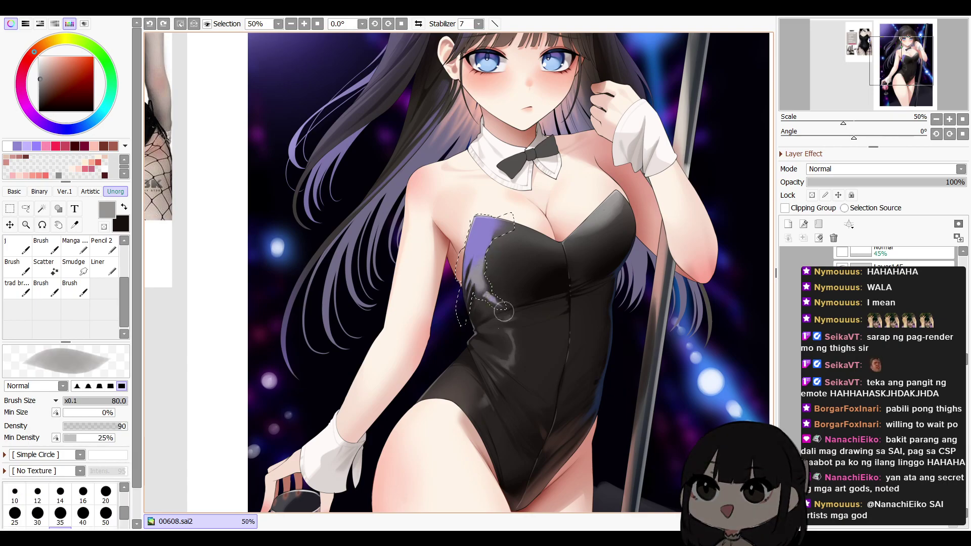
drag(507, 303, 509, 308)
key(c)
key(bracketright)
key(bracketright)
key(bracketright)
key(bracketright)
key(bracketright)
key(bracketright)
key(bracketright)
key(bracketright)
key(bracketright)
drag(473, 277, 461, 283)
key(bracketleft)
Clear the selection around the bodysuit reflection and check the whole figure in the mirrored view
key(h)
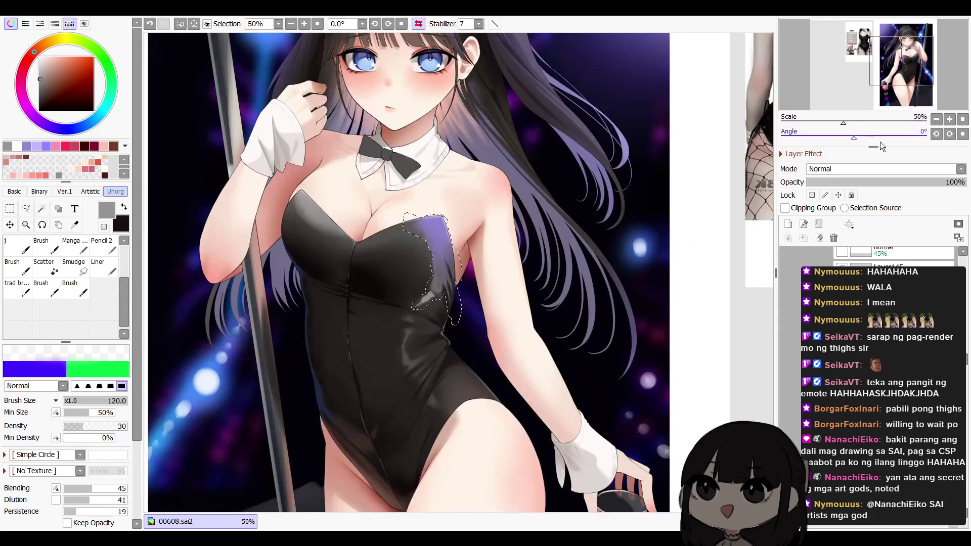
key(ctrl+d)
click(936, 120)
click(937, 119)
key(h)
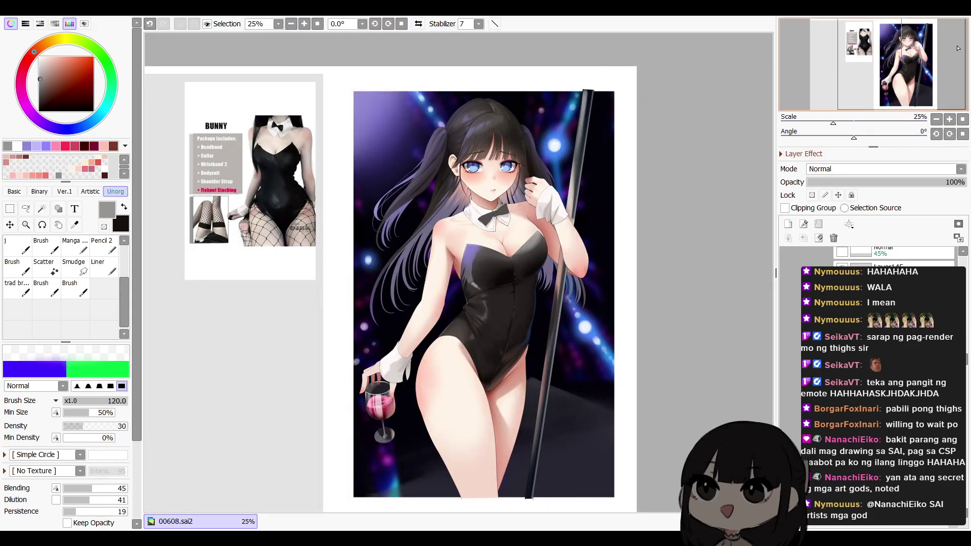
key(h)
key(h)
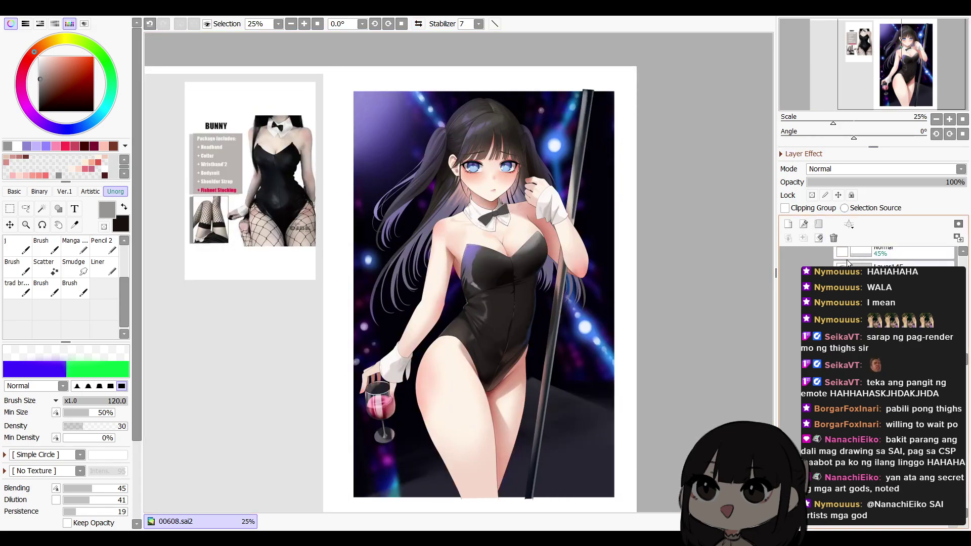
Create a new layer and paint edge light along the bodysuit's side and waist with a size 10 brush in purple sampled from the image
drag(668, 336, 663, 336)
click(789, 227)
click(950, 119)
click(949, 120)
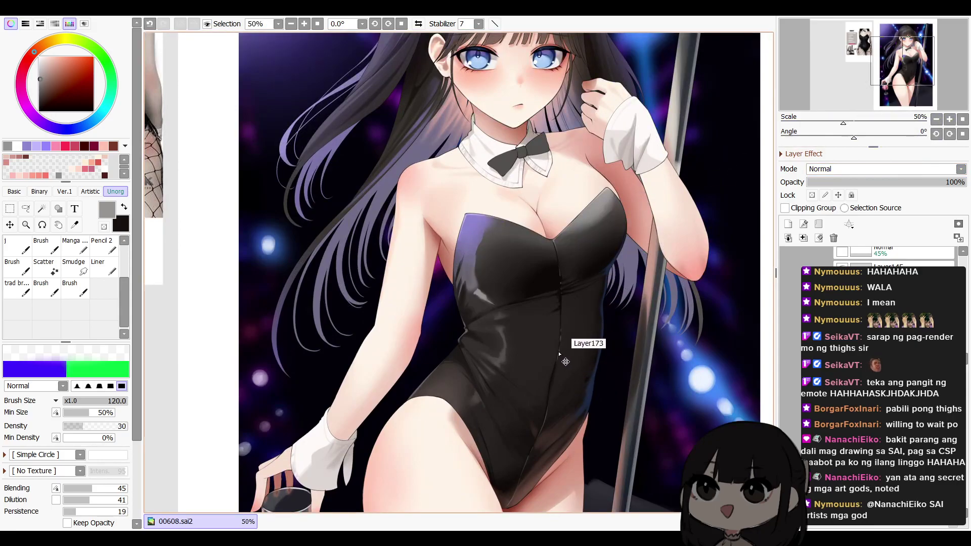
key(n)
mouse_move(530, 388)
mouse_down()
mouse_move(568, 354)
mouse_move(612, 342)
mouse_up()
key(bracketleft)
key(bracketleft)
key(bracketleft)
key(bracketleft)
key(bracketleft)
key(bracketleft)
key(bracketleft)
key(bracketleft)
key(bracketleft)
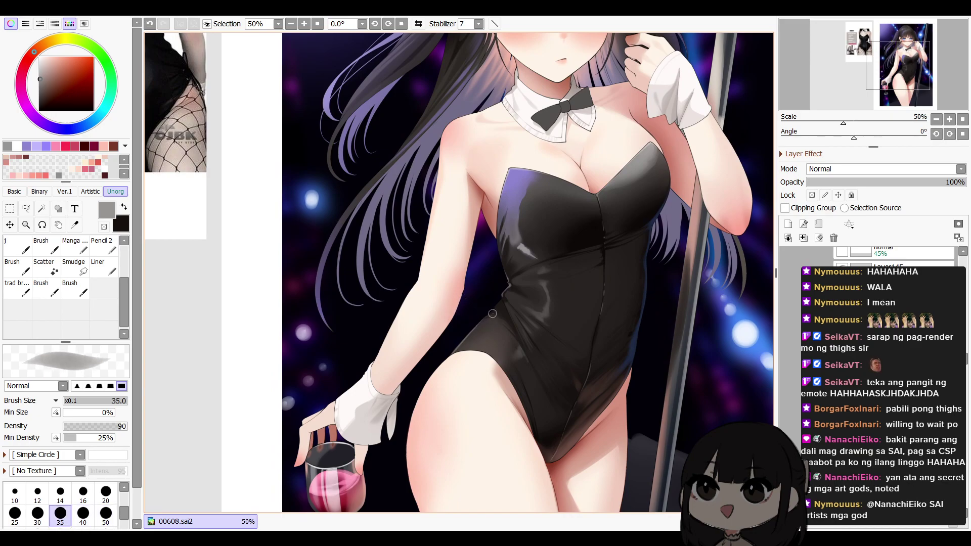
key(bracketleft)
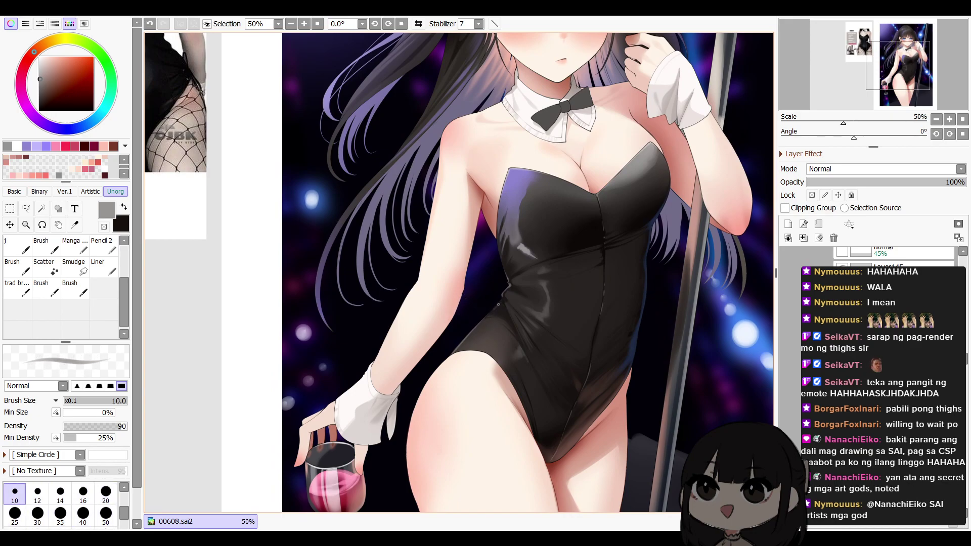
alt+click(513, 177)
drag(453, 185, 488, 397)
alt+click(341, 96)
drag(506, 340, 434, 148)
drag(452, 288, 521, 290)
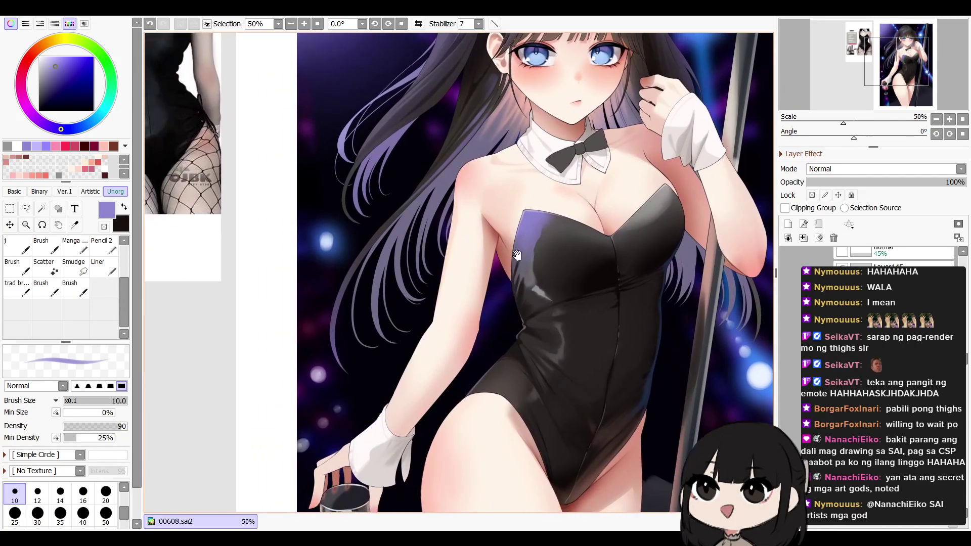
drag(511, 346, 503, 356)
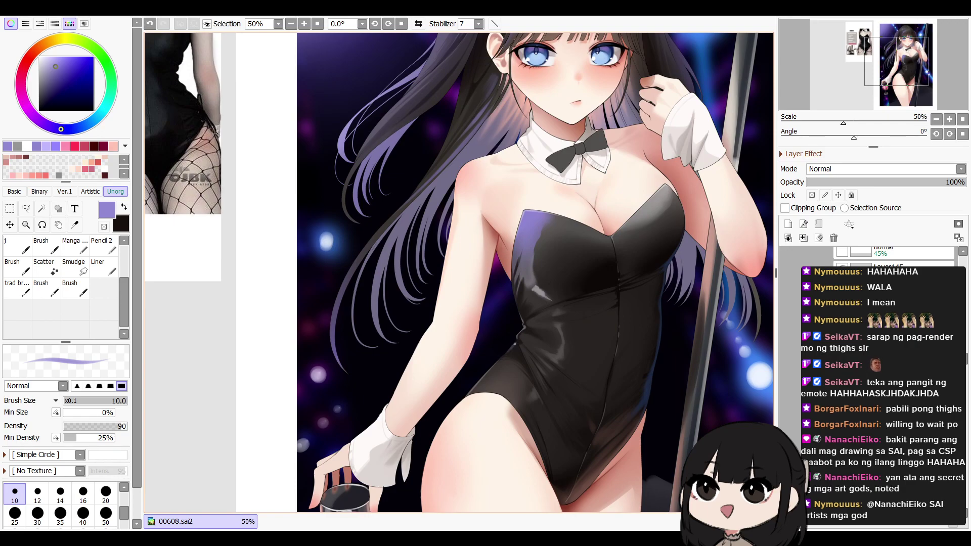
drag(920, 304, 920, 212)
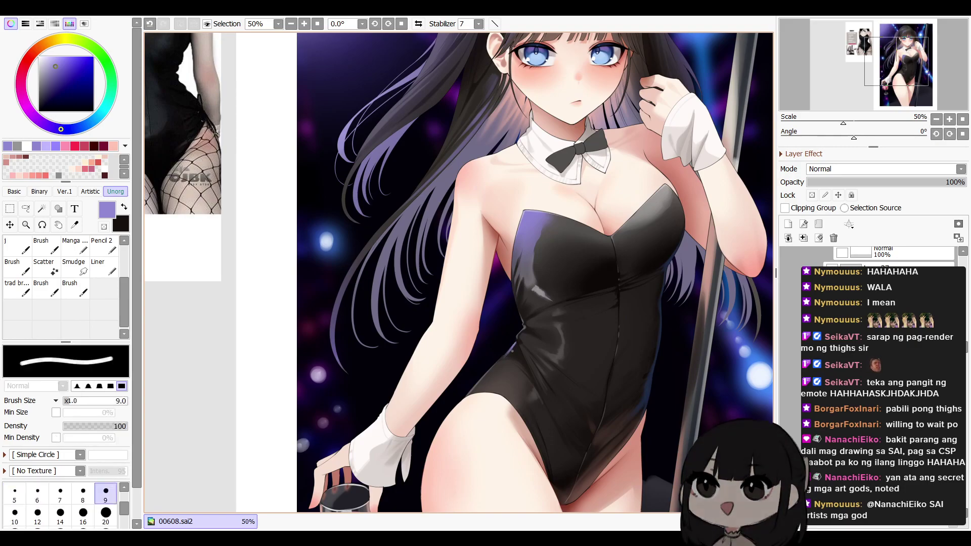
Touch up the purple edge light along the bodysuit with the size 9 eraser and size 16 brush, comparing it in mirrored view
key(e)
key(b)
key(e)
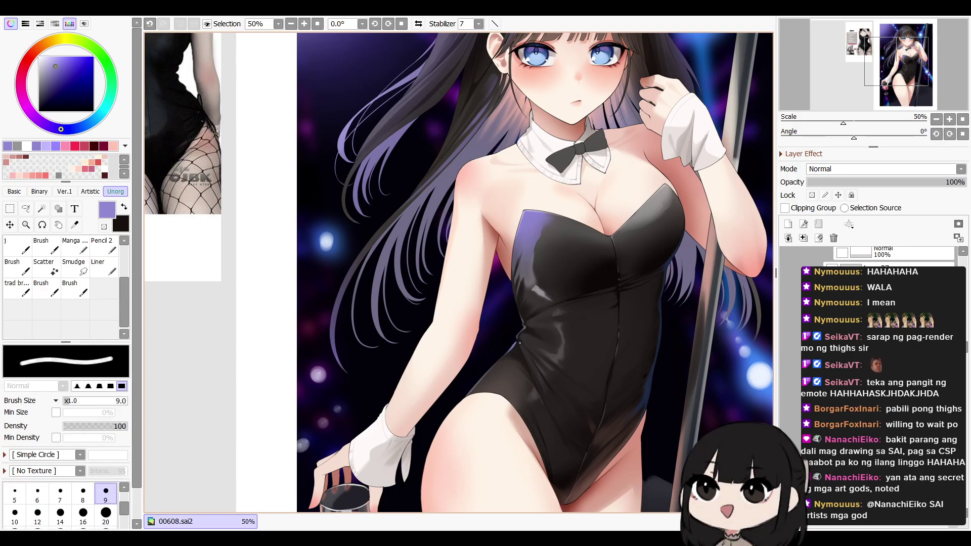
key(b)
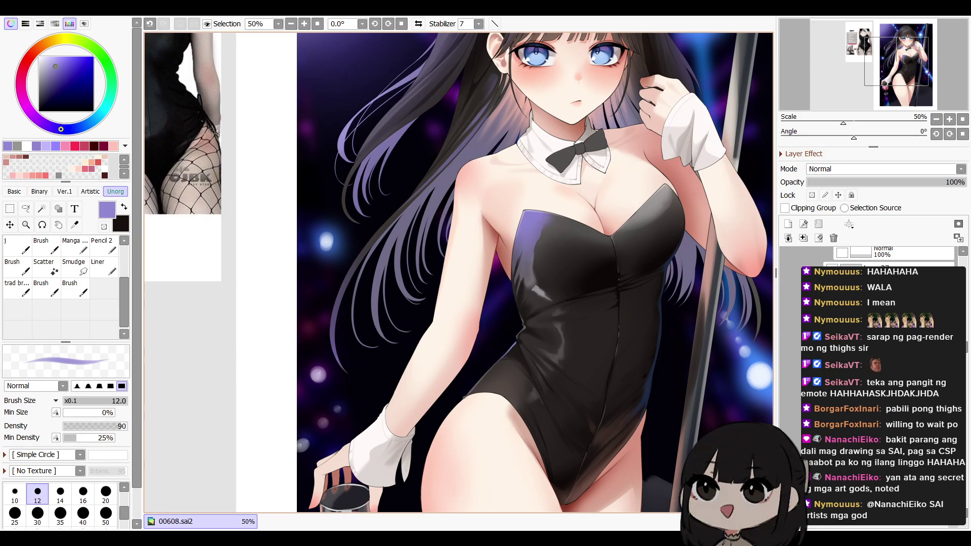
key(h)
key(h)
key(bracketright)
key(bracketright)
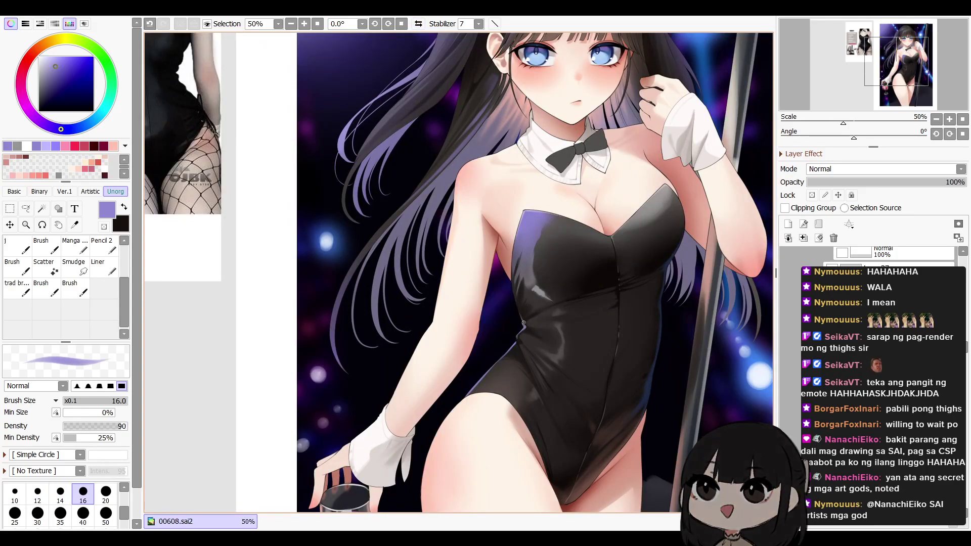
key(h)
key(h)
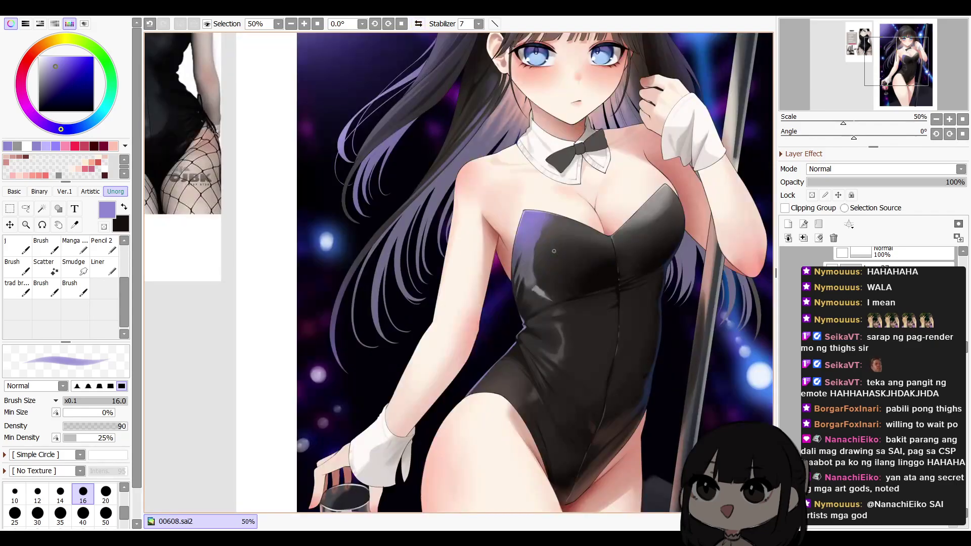
key(bracketleft)
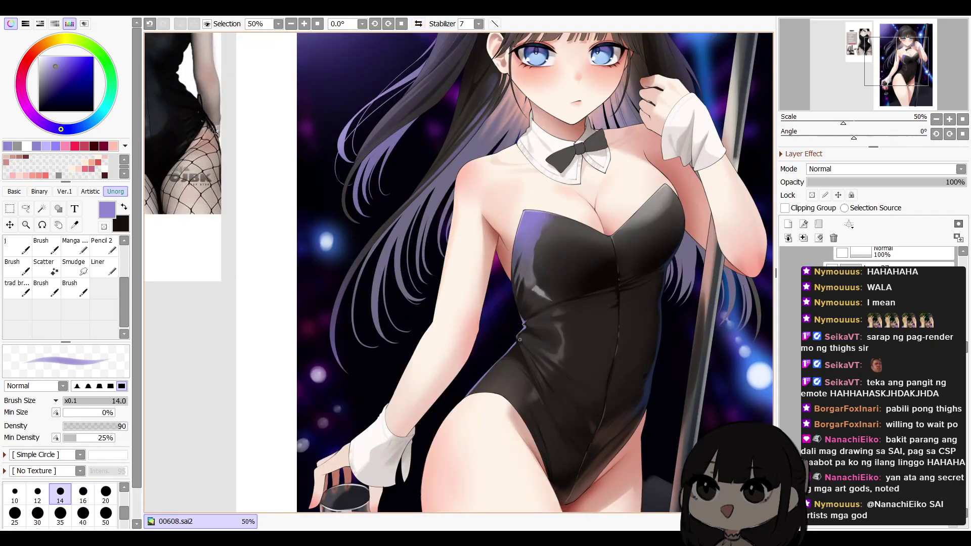
Refine the purple edge light at the bodysuit's waist fold with the size 14 brush and check the figure mirrored
drag(725, 232, 760, 203)
click(949, 119)
click(949, 119)
key(e)
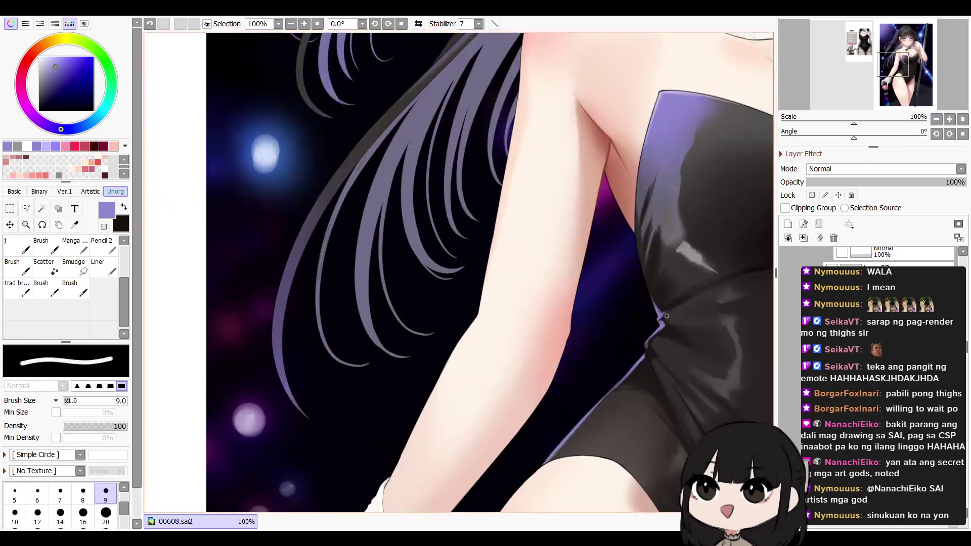
key(e)
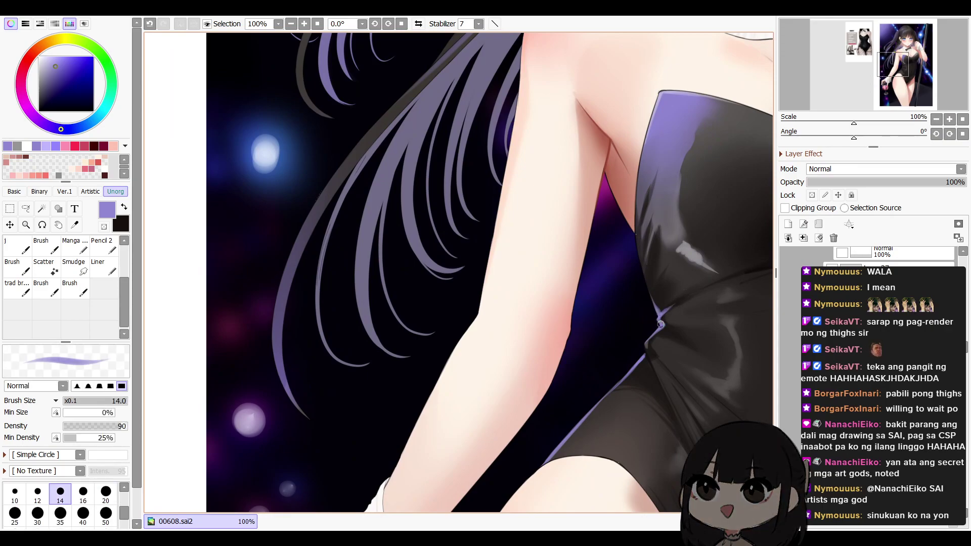
drag(661, 324, 579, 280)
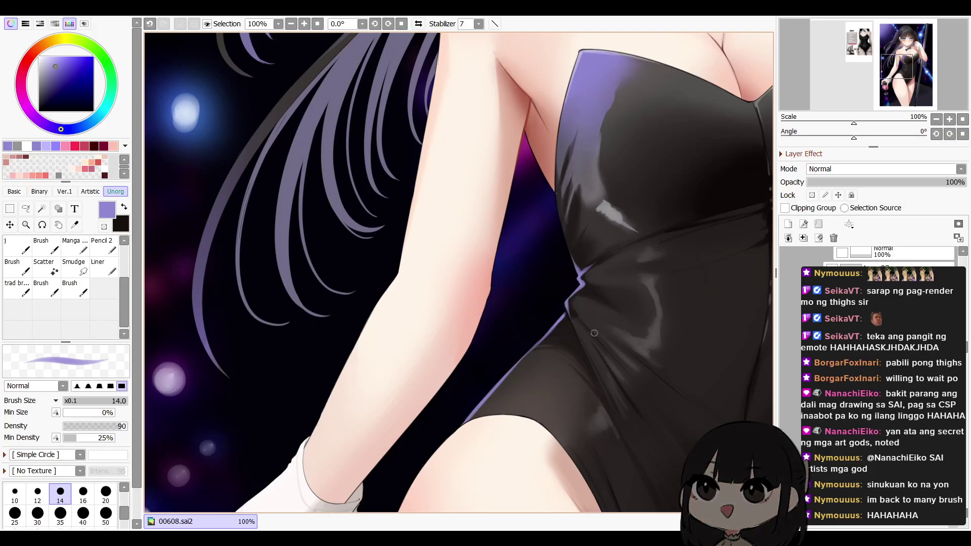
key(Page_Down)
key(Page_Down)
key(Page_Down)
key(h)
key(h)
drag(634, 268, 691, 280)
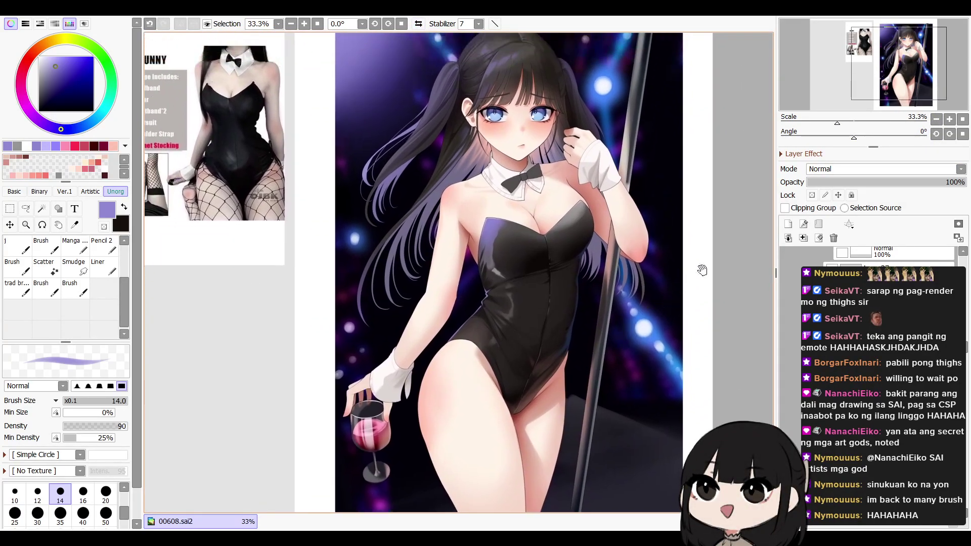
Blend the waist fold's purple edge light with the size 25 blending brush, retouch it at size 14, and check the mirrored figure
key(Page_Up)
key(Page_Up)
key(Page_Up)
key(c)
key(bracketleft)
key(bracketleft)
key(bracketleft)
key(bracketleft)
drag(493, 431, 509, 407)
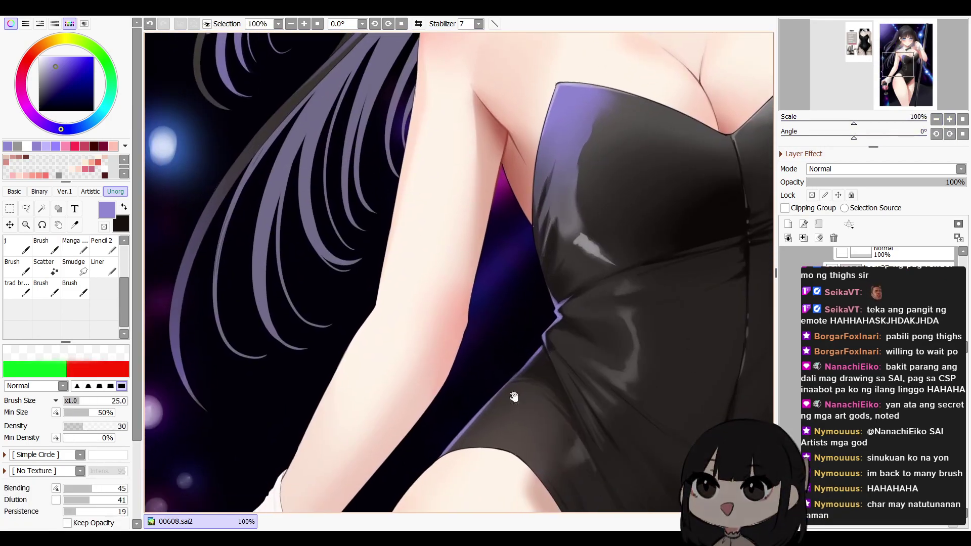
key(n)
mouse_move(538, 352)
mouse_down()
mouse_move(503, 389)
mouse_move(545, 346)
mouse_up()
key(c)
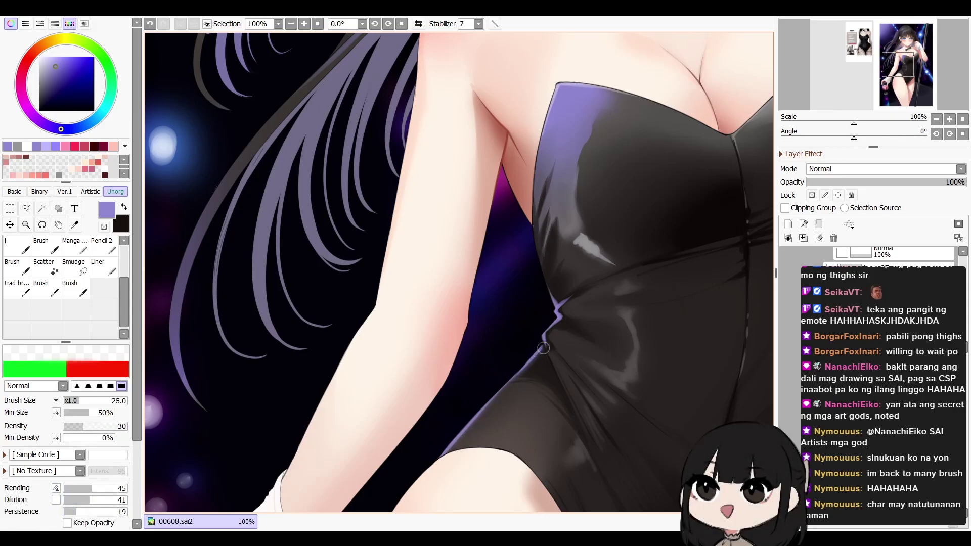
key(n)
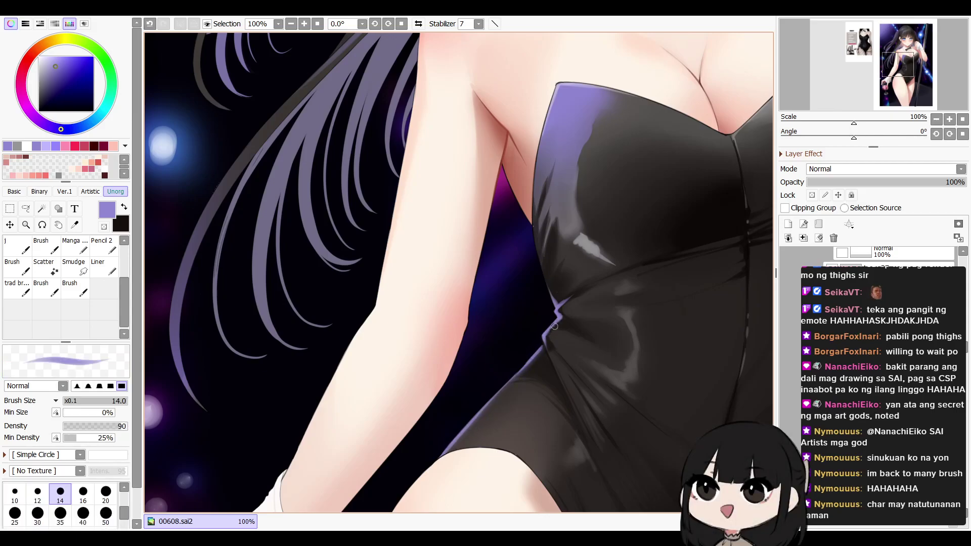
key(b)
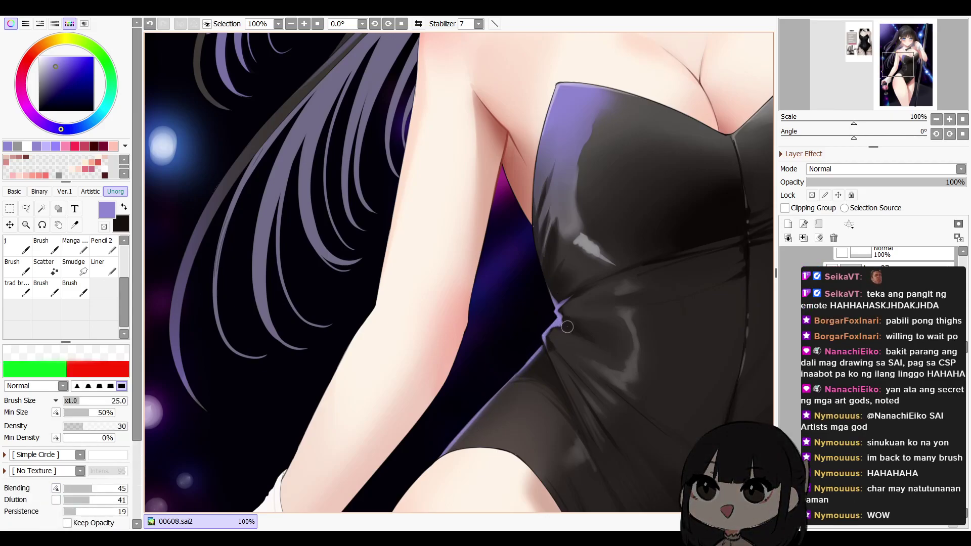
scroll(558, 322, down, 1)
key(h)
key(h)
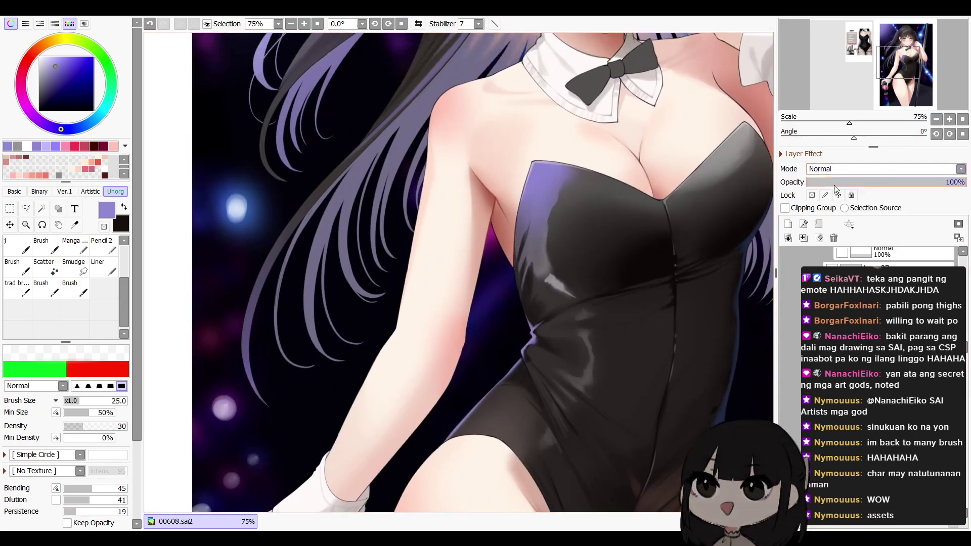
scroll(517, 283, down, 2)
drag(672, 286, 614, 322)
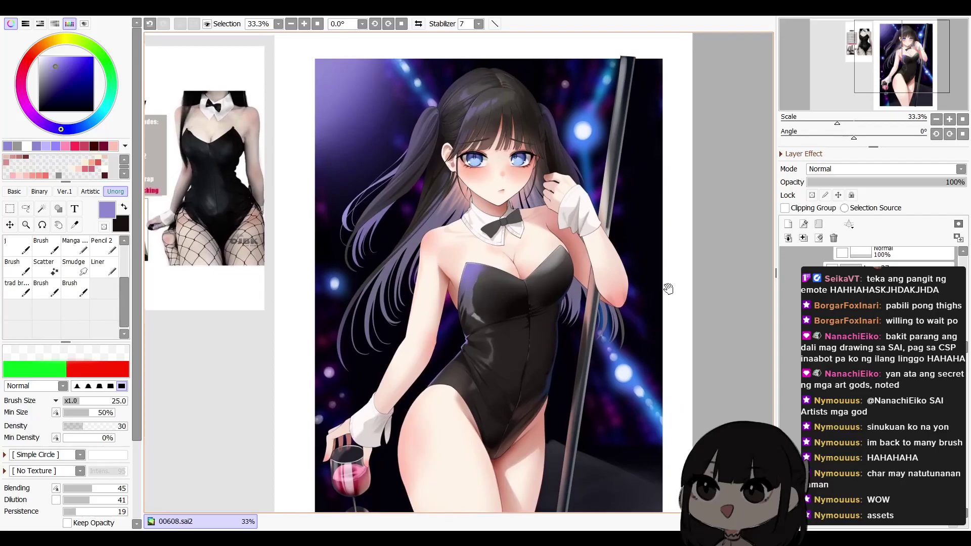
Go to the top of the layer stack and sample black from the bodysuit for the brush
scroll(870, 258, up, 5)
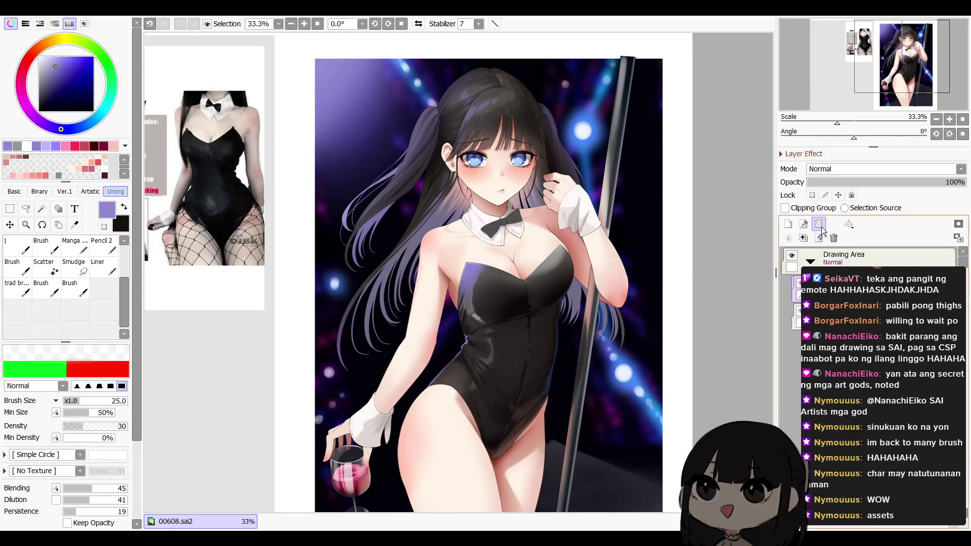
scroll(913, 138, up, 3)
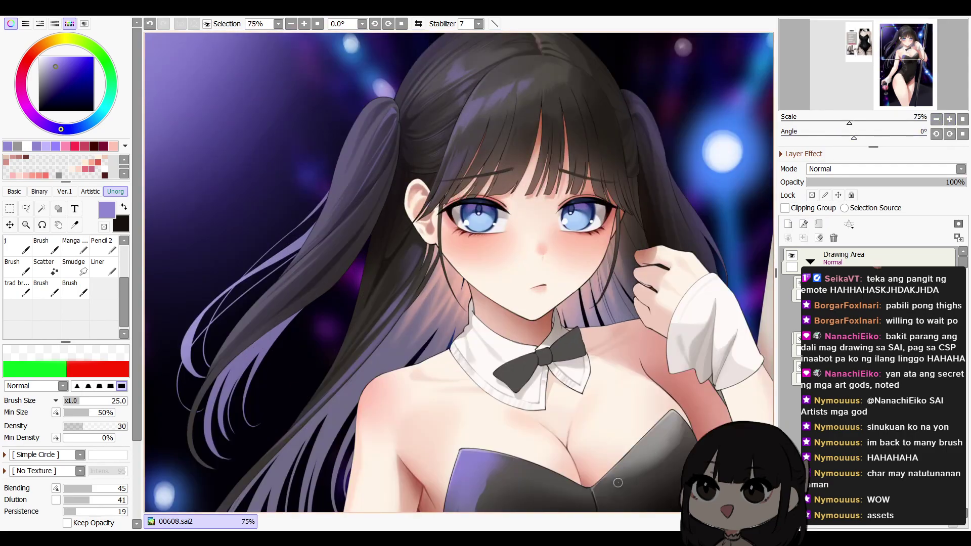
drag(620, 487, 644, 339)
right_click(585, 401)
drag(636, 261, 635, 492)
key(b)
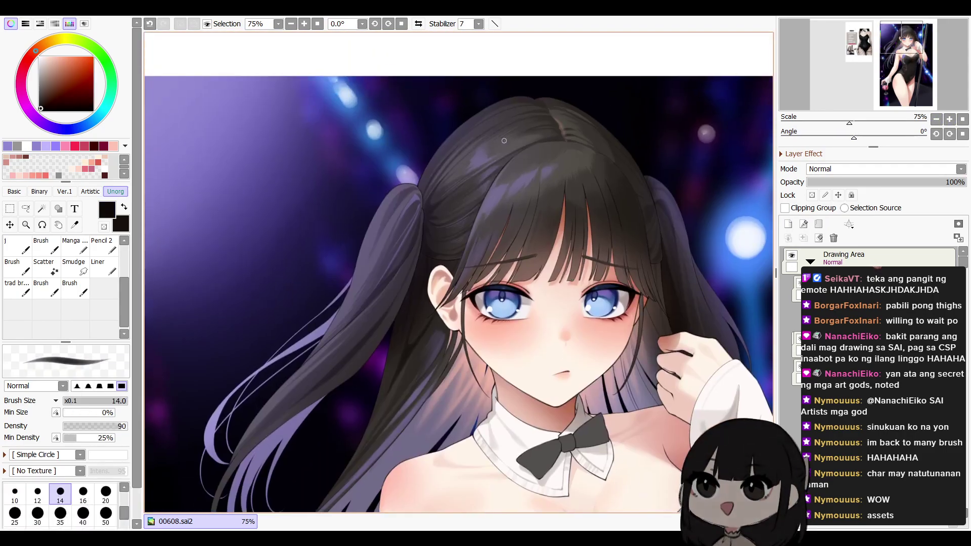
Try outlining and filling a long black bunny ear above the character's left-hand ponytail, and clear it
key(])
key(])
key(])
key(])
key(])
key(])
mouse_move(529, 116)
mouse_down()
mouse_move(491, 161)
mouse_move(510, 147)
mouse_move(486, 102)
mouse_move(444, 77)
mouse_move(382, 120)
mouse_move(365, 193)
mouse_move(374, 342)
mouse_move(409, 364)
mouse_move(447, 277)
mouse_move(480, 97)
mouse_up()
key(c)
key(e)
key(n)
key(g)
click(447, 130)
click(495, 130)
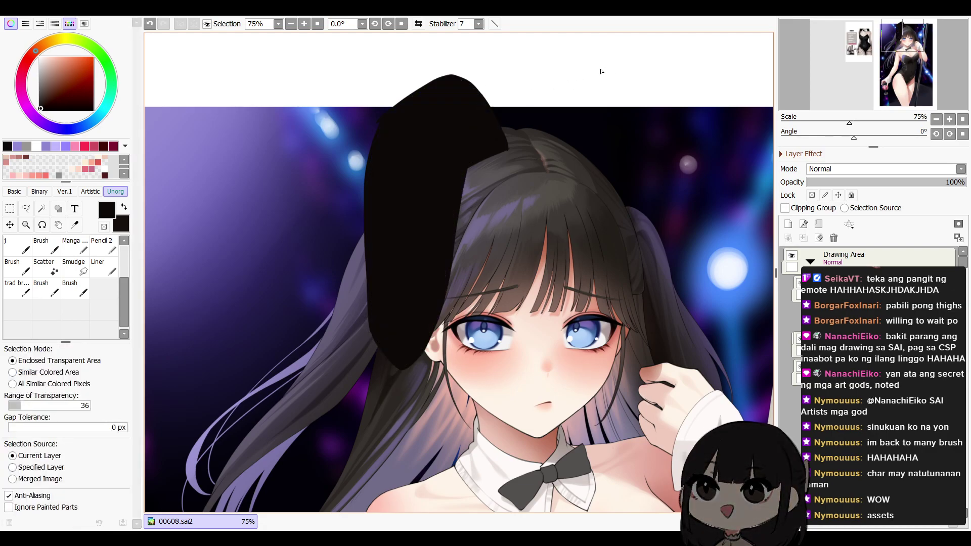
key(Delete)
Outline a shorter upright bunny ear over the left-hand side of the head with the size 25 brush and fill it black
key(n)
drag(466, 154, 507, 142)
drag(497, 85, 455, 244)
key(ctrl+z)
drag(505, 143, 475, 90)
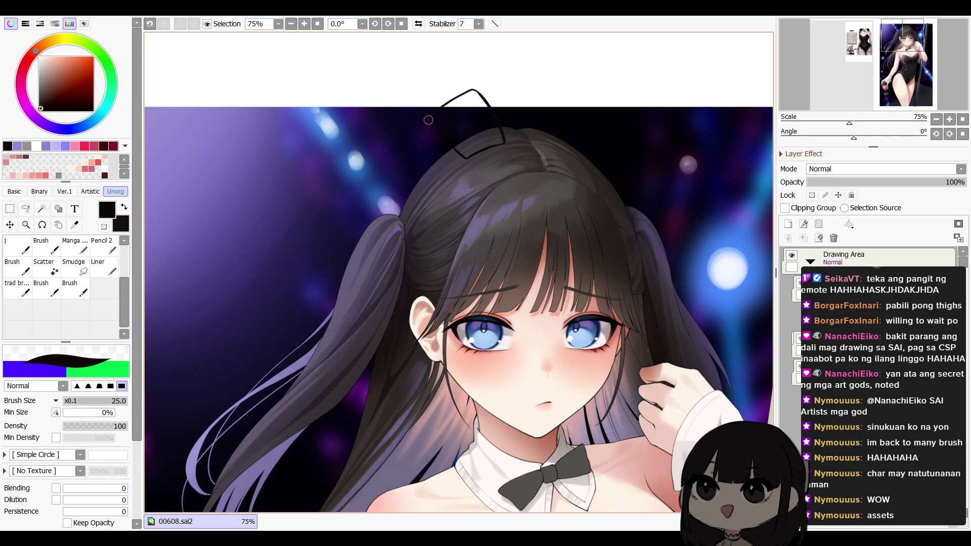
mouse_move(411, 153)
mouse_down()
mouse_move(403, 246)
mouse_move(419, 275)
mouse_move(461, 243)
mouse_move(477, 94)
mouse_up()
key(g)
click(458, 134)
click(486, 131)
Carve the inner edge and base of the black bunny ear with the eraser at sizes 25 and 35
key(e)
key(bracketright)
key(bracketright)
drag(477, 160, 464, 254)
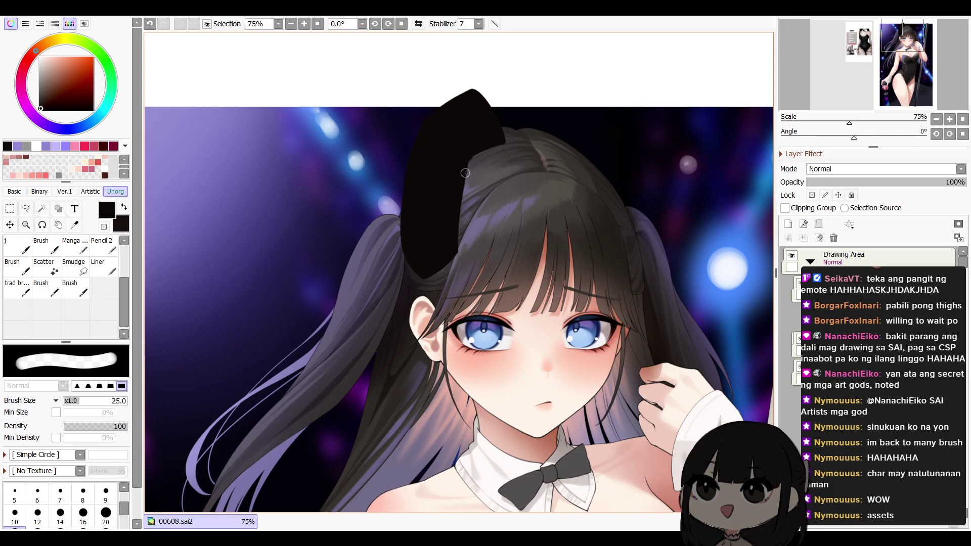
drag(469, 144, 461, 228)
key(b)
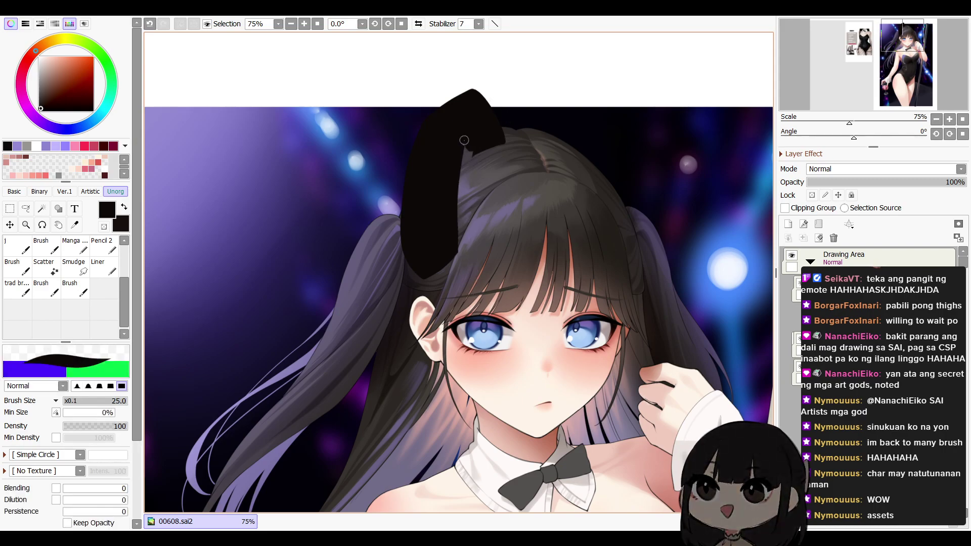
key(e)
drag(616, 173, 574, 156)
drag(498, 156, 507, 162)
key(bracketright)
key(bracketright)
drag(396, 274, 435, 205)
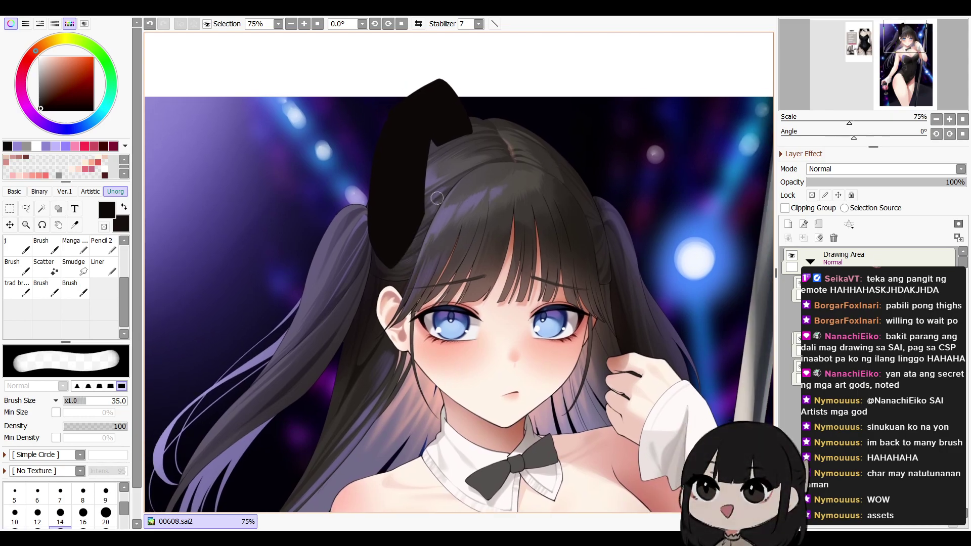
Transform the black bunny ear to shift it outward on the head and compare its placement in mirrored view
drag(571, 166, 495, 169)
key(ctrl+t)
drag(543, 120, 538, 100)
key(Return)
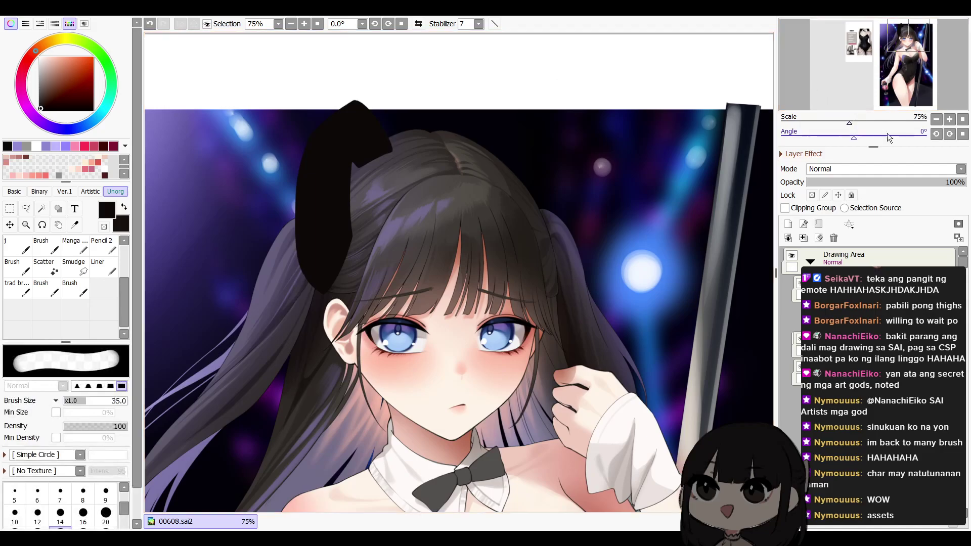
click(937, 120)
key(h)
key(h)
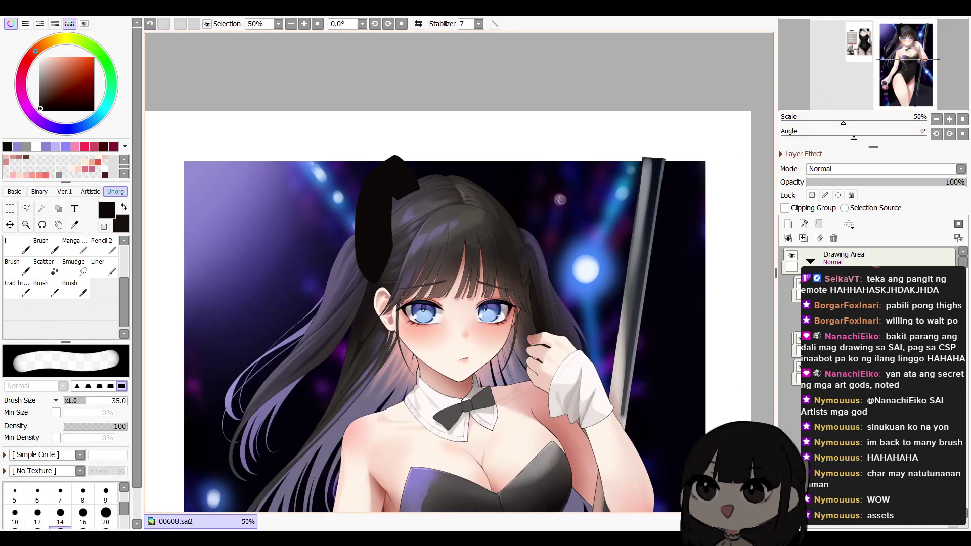
Outline a second, drooping bunny ear on the pole side of the head with the size 25 brush and fill it black
key(b)
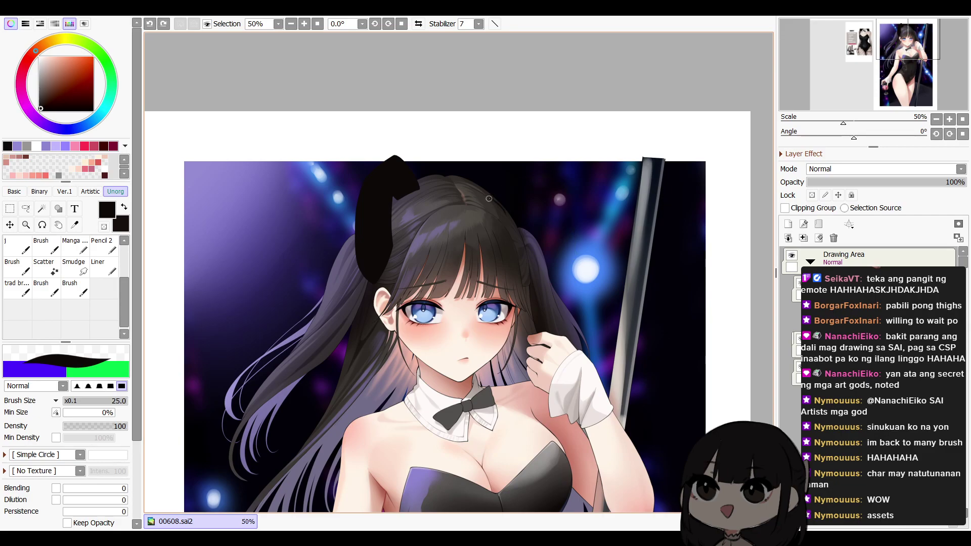
drag(501, 197, 582, 303)
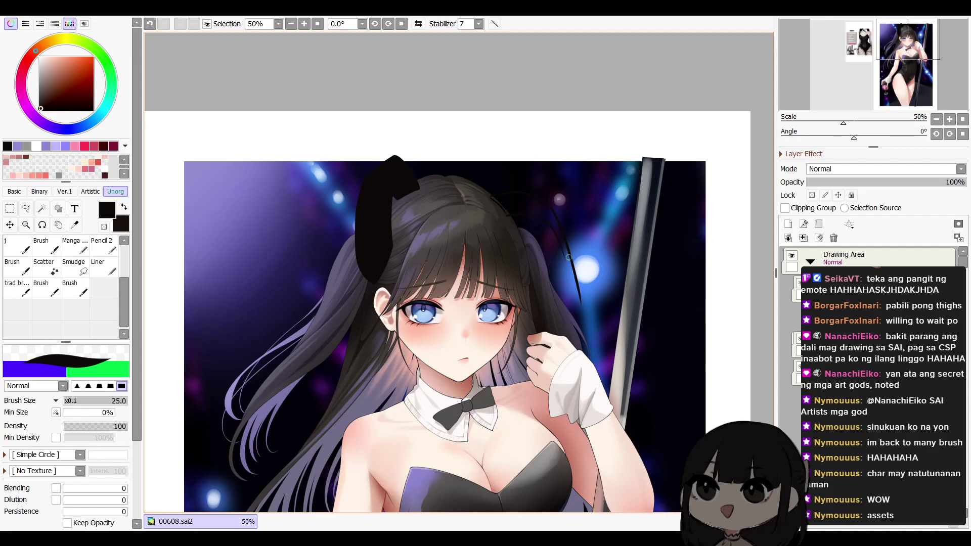
drag(582, 318, 583, 323)
key(g)
click(570, 273)
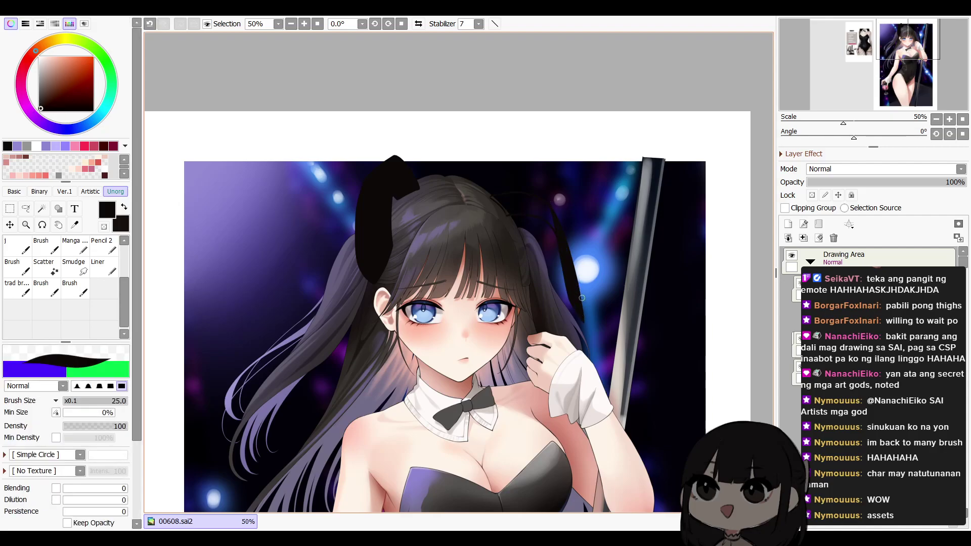
key(ctrl+z)
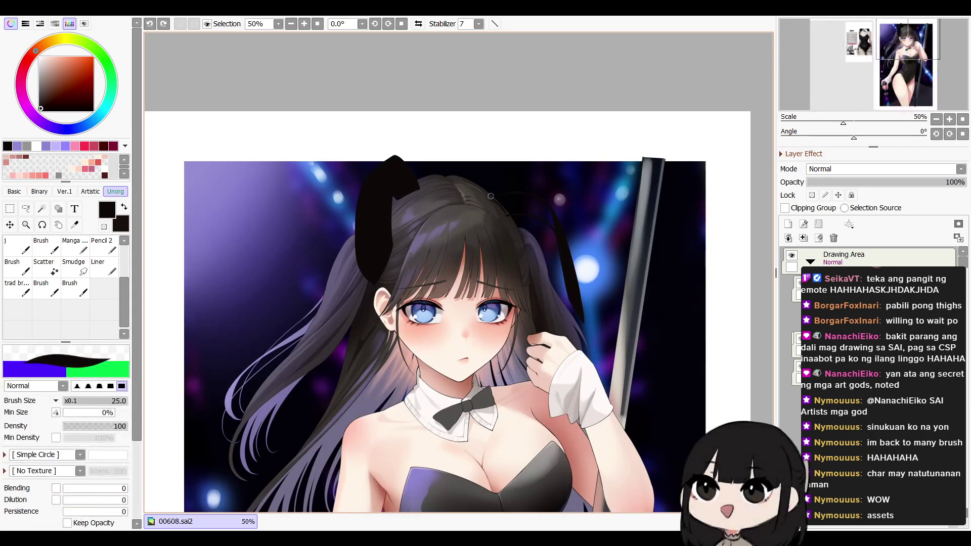
key(g)
click(526, 203)
drag(497, 267, 466, 284)
drag(571, 161, 563, 154)
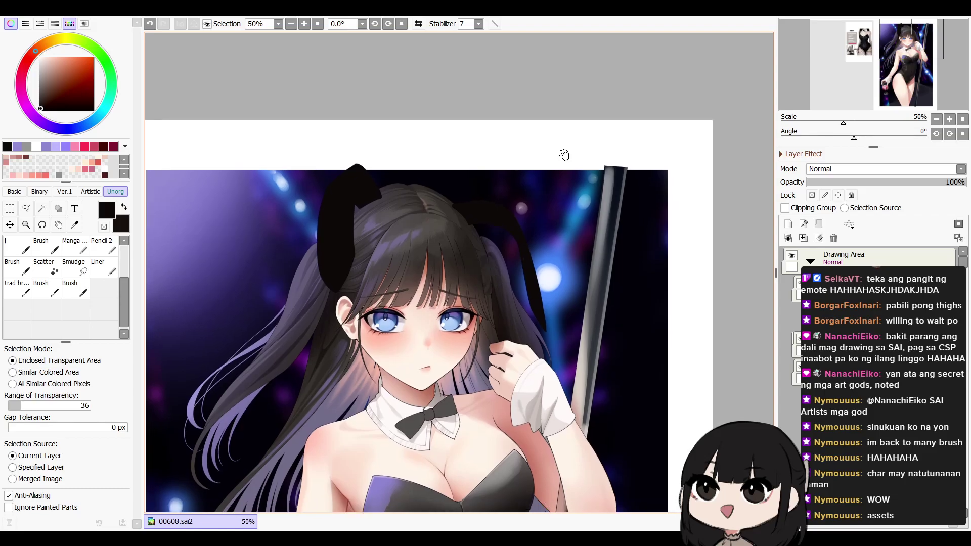
Widen the drooping ear's hanging part inward with black and trim its outer edge and tip with the eraser up to size 60
click(950, 119)
click(949, 119)
drag(578, 203, 573, 228)
key(b)
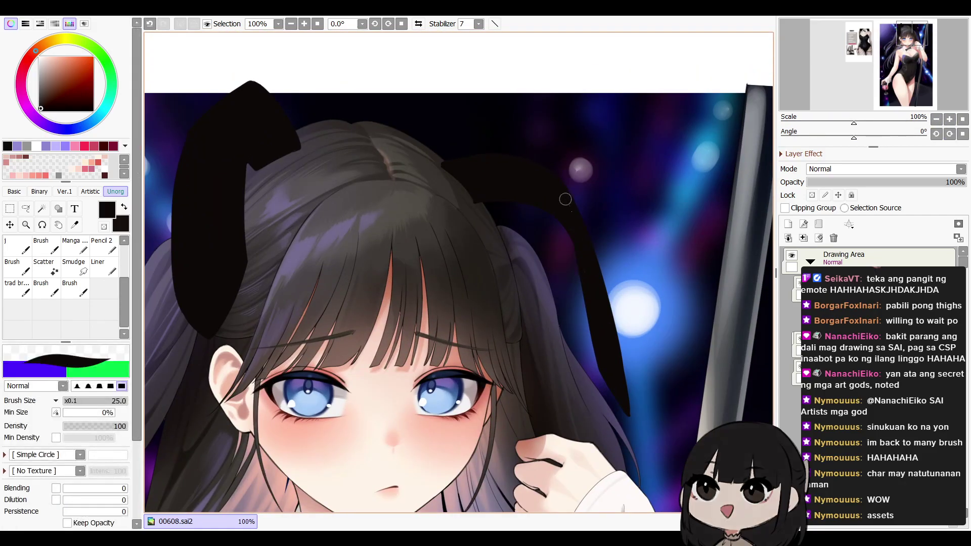
key(e)
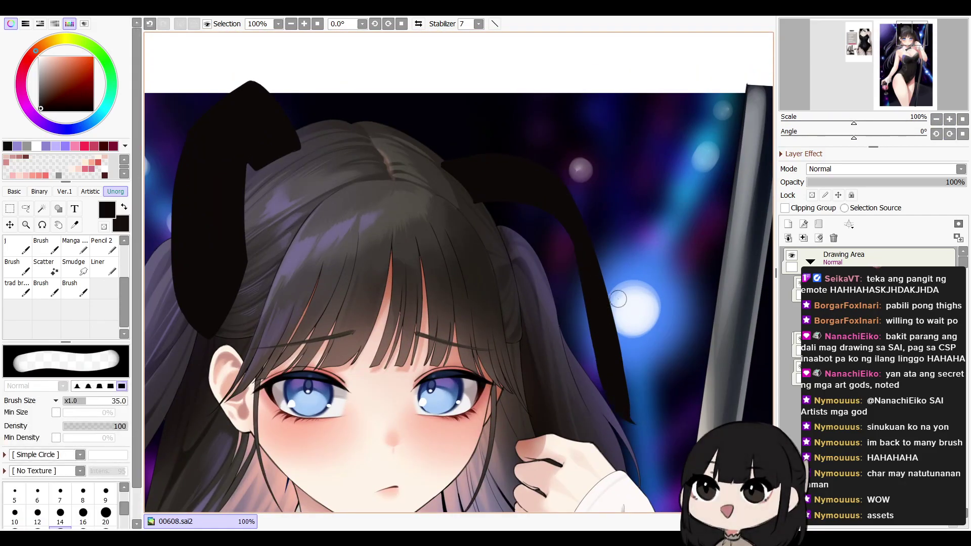
drag(616, 304, 625, 454)
key(b)
mouse_move(579, 284)
mouse_down()
mouse_move(611, 427)
mouse_move(580, 383)
mouse_move(610, 433)
mouse_move(610, 399)
mouse_up()
key(ctrl+z)
key(g)
click(594, 354)
key(e)
drag(617, 256, 630, 382)
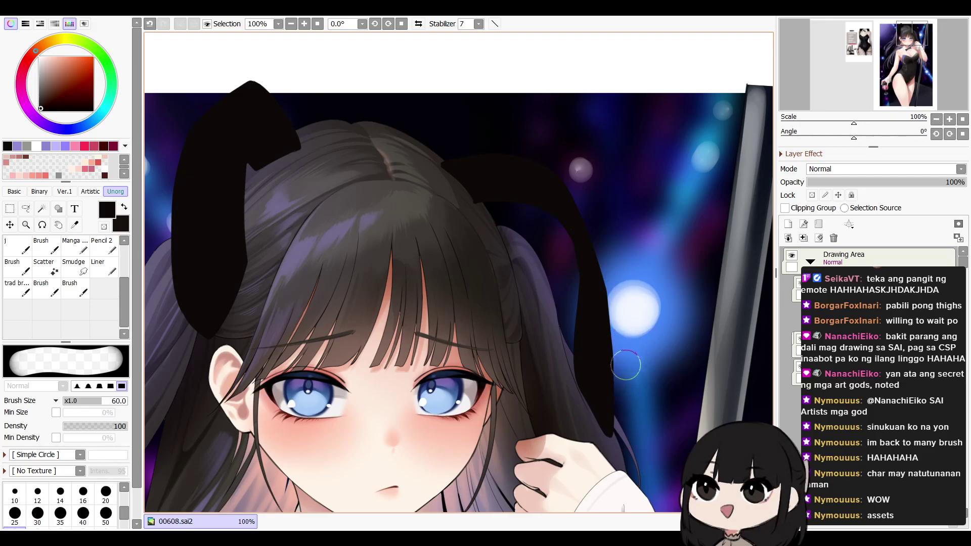
Trim the inner edge and base of the drooping bunny ear with the eraser, stepping down from size 35 to 20
drag(653, 281, 714, 319)
key(bracketleft)
key(bracketleft)
key(bracketleft)
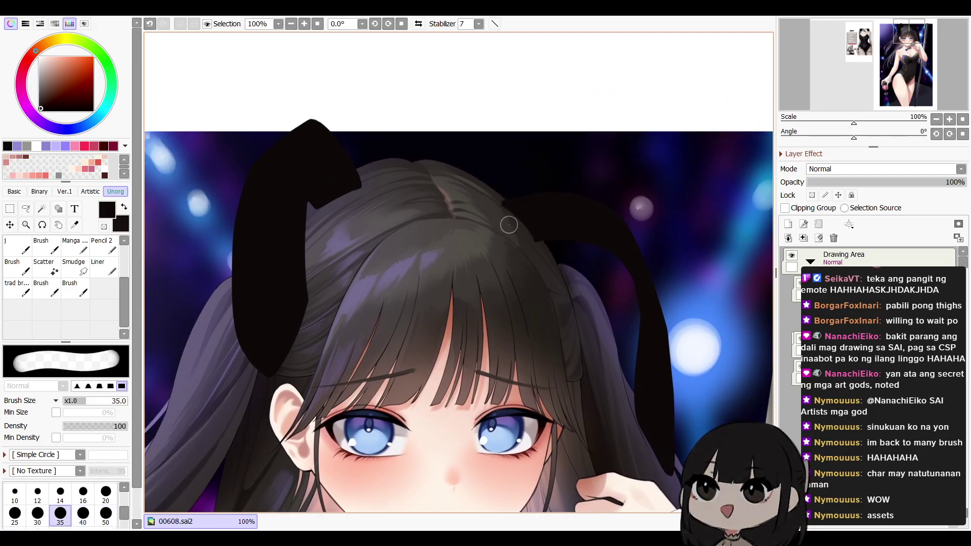
drag(500, 270, 584, 306)
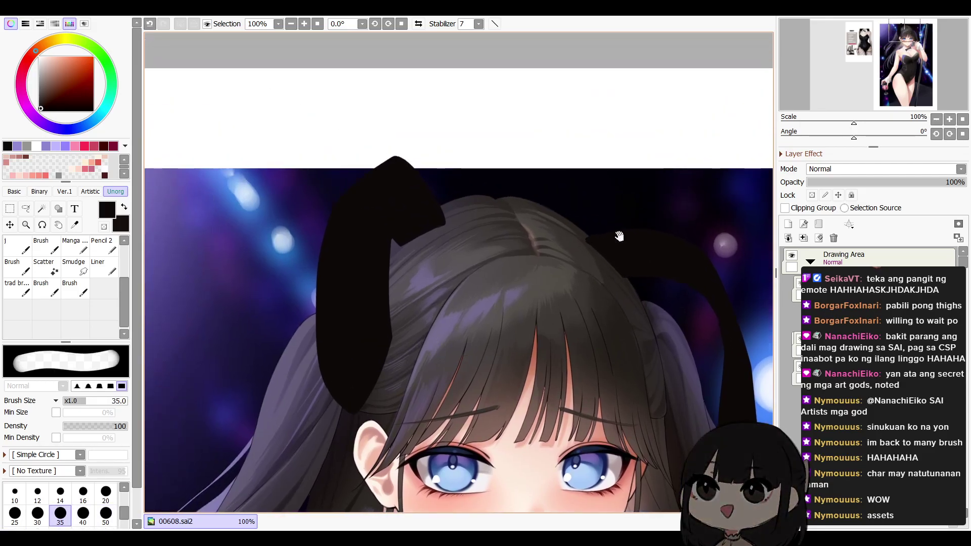
key(bracketleft)
key(bracketleft)
drag(655, 320, 644, 325)
drag(854, 137, 832, 137)
key(bracketleft)
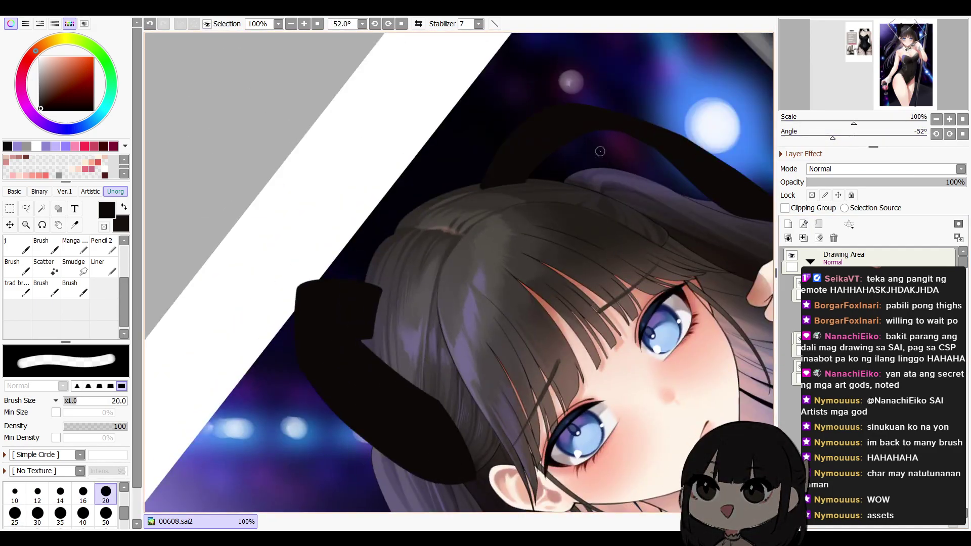
click(962, 134)
click(936, 119)
click(936, 119)
drag(683, 167, 713, 99)
mouse_move(602, 304)
mouse_down()
mouse_move(590, 323)
mouse_move(599, 318)
mouse_up()
Add a new layer for shading the bunny ears and clip it to the black ear shapes
click(789, 224)
click(785, 208)
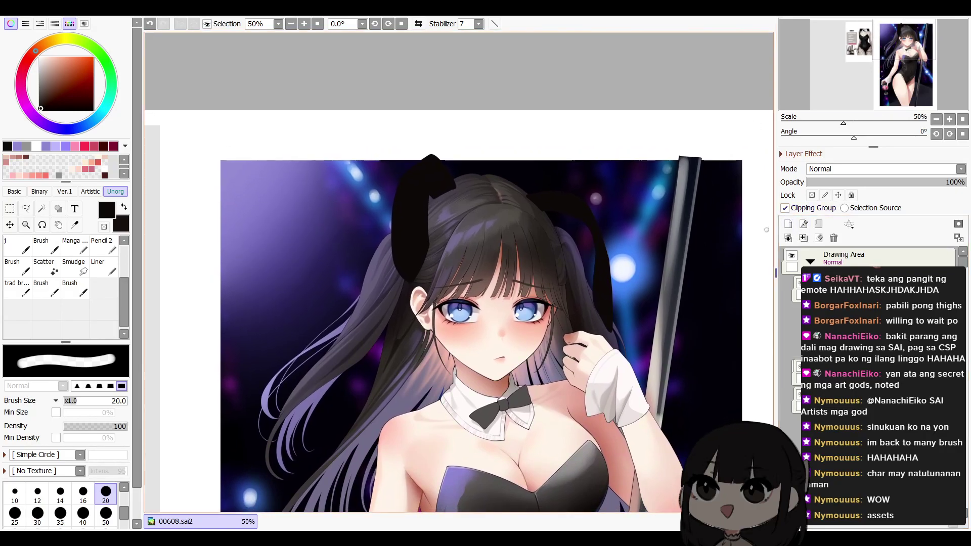
click(789, 227)
click(785, 209)
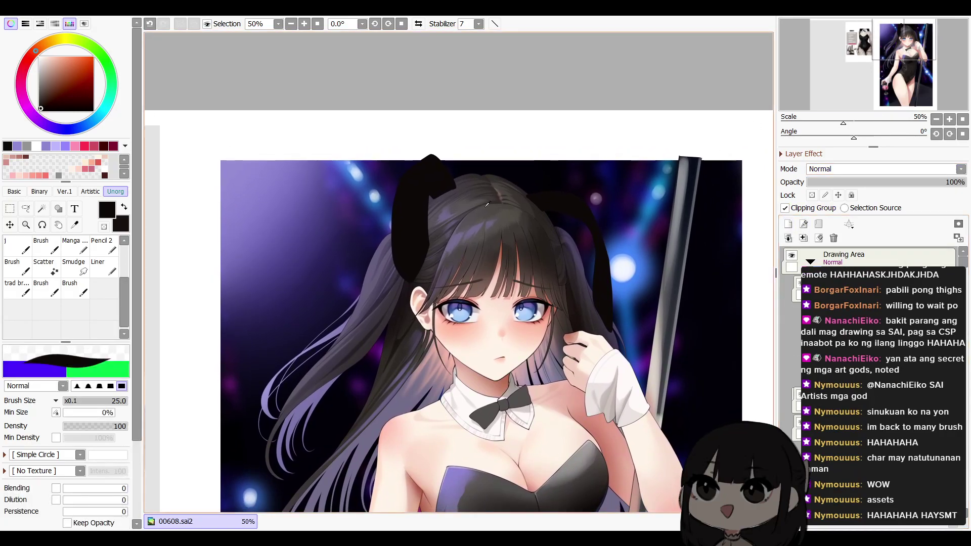
Try shading the upright ear with dark grey sampled from the bodysuit, using a size 200 brush and blending
drag(524, 448, 512, 320)
right_click(509, 391)
mouse_move(420, 37)
mouse_down()
mouse_move(441, 155)
mouse_move(415, 244)
mouse_up()
key(bracketright)
key(bracketright)
key(bracketright)
key(bracketright)
key(bracketright)
key(bracketright)
key(bracketright)
key(bracketright)
key(bracketright)
key(bracketright)
key(bracketright)
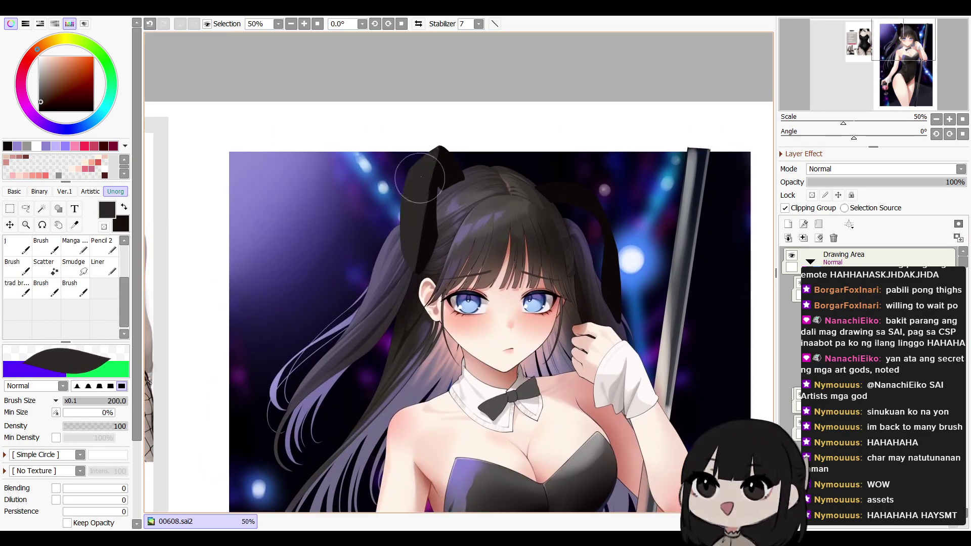
key(v)
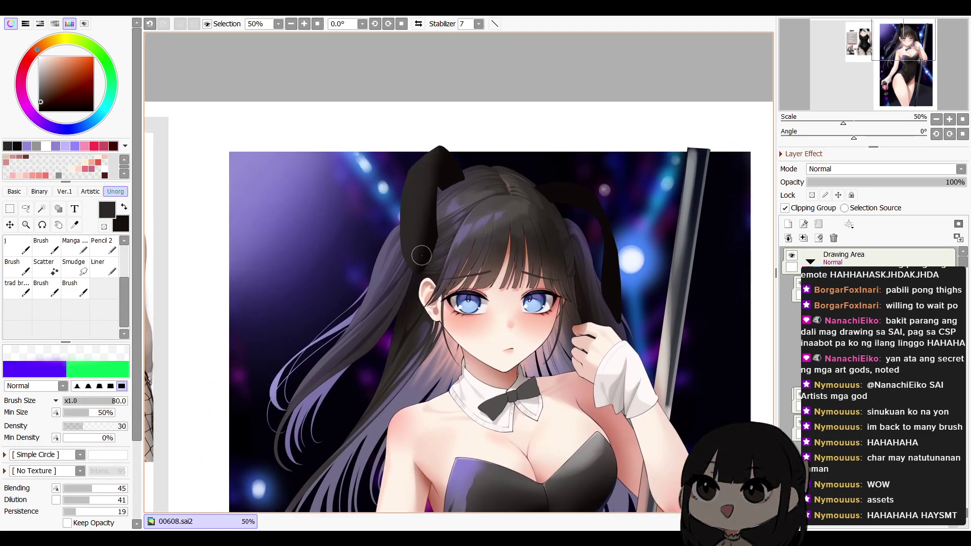
key(b)
mouse_move(615, 197)
mouse_down()
mouse_move(625, 303)
mouse_move(639, 231)
mouse_move(690, 295)
mouse_up()
key(ctrl+z)
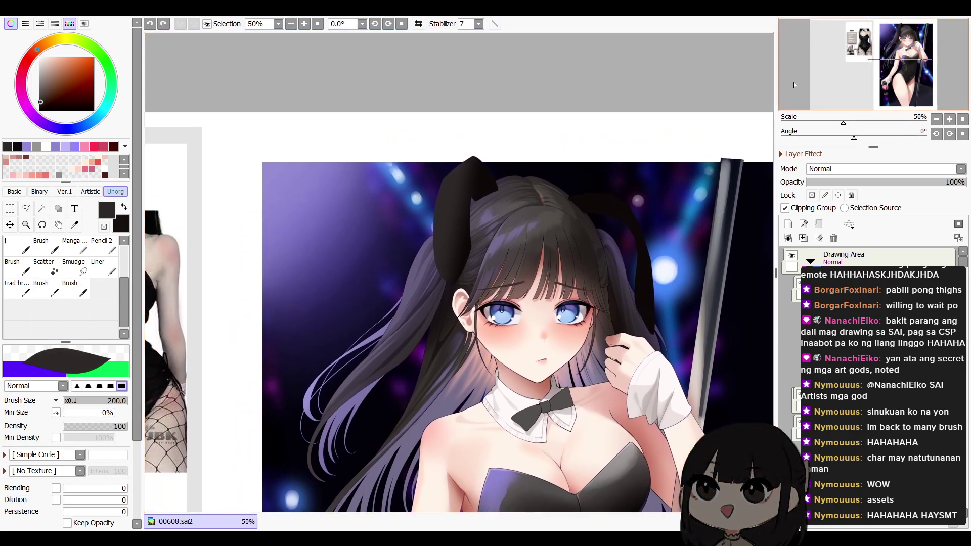
Paint background-sampled purple light on the upright ear's outer side, blend it at size 160 and set layer opacity to 58%
alt+click(285, 178)
mouse_move(445, 185)
mouse_down()
mouse_move(434, 228)
mouse_move(461, 158)
mouse_move(467, 168)
mouse_move(441, 262)
mouse_move(477, 143)
mouse_move(462, 207)
mouse_up()
key(v)
click(889, 182)
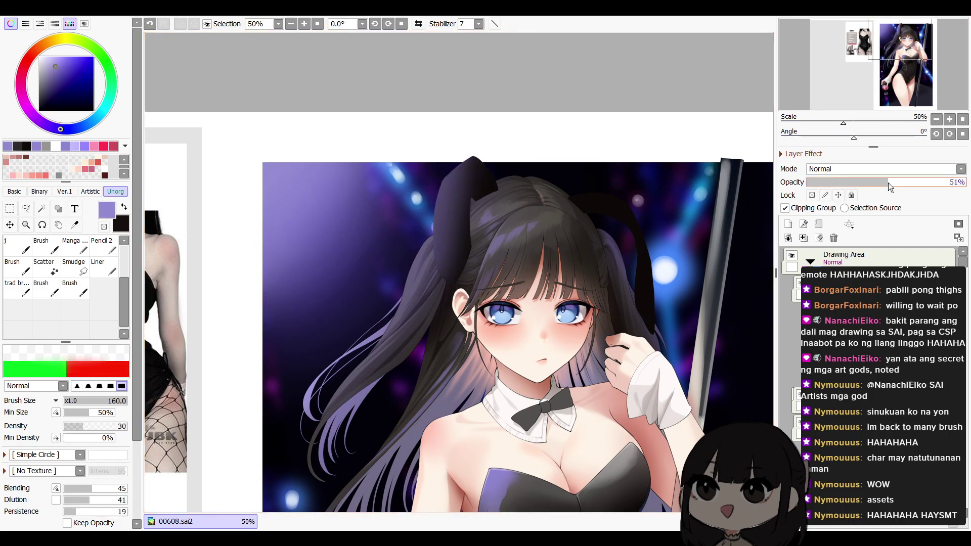
click(896, 186)
key(h)
key(h)
drag(749, 168, 762, 167)
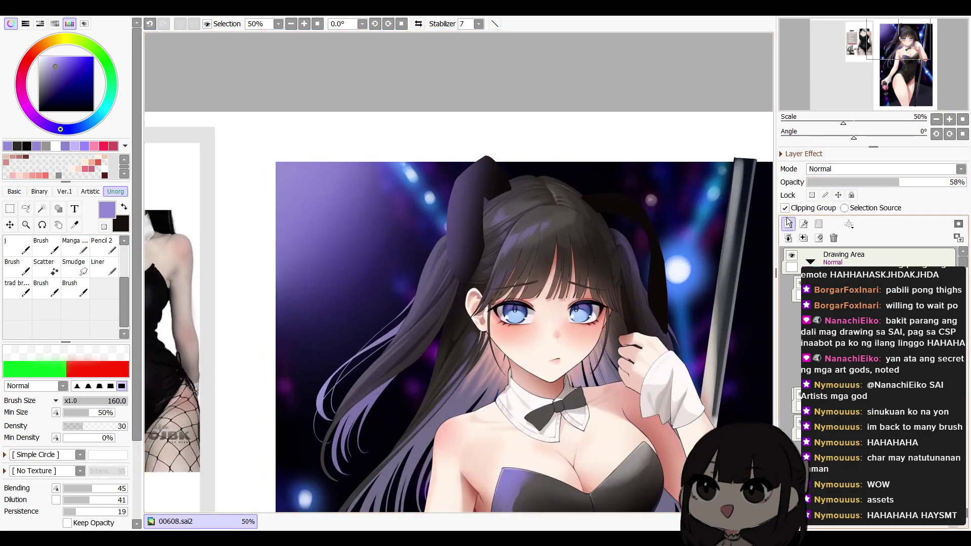
On a new clipped layer, paint purple fabric highlights along the upright ear at size 30 and blend them at size 50
click(789, 224)
key(b)
key(b)
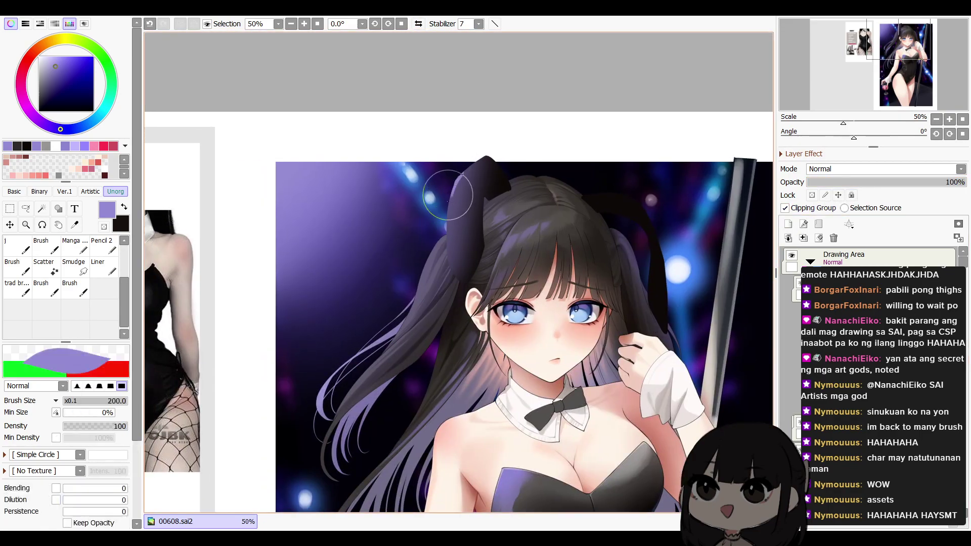
key(bracketleft)
key(bracketleft)
key(bracketleft)
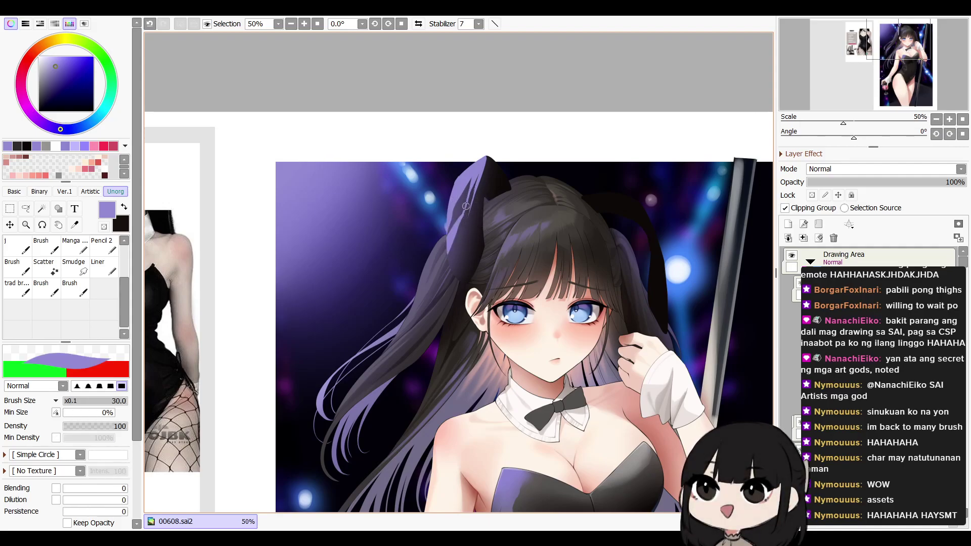
key(c)
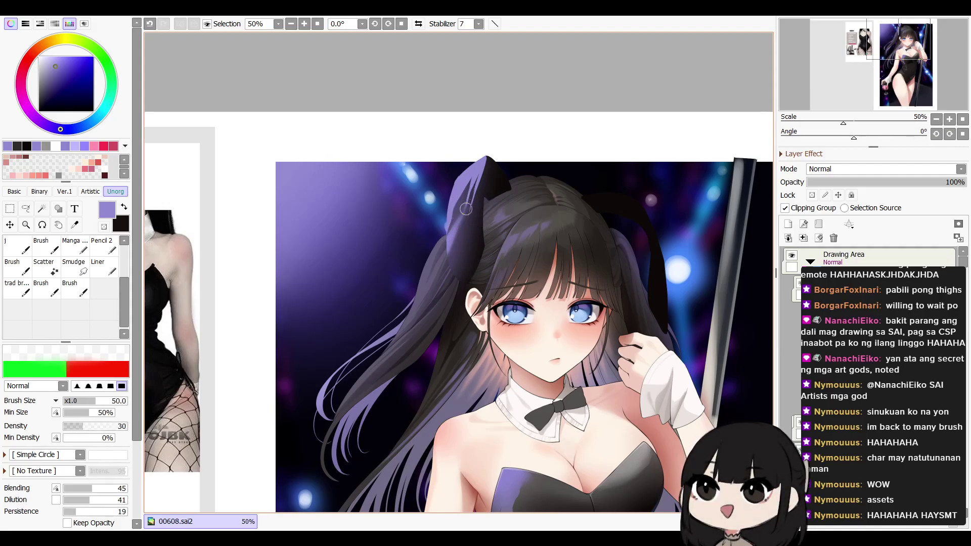
key(v)
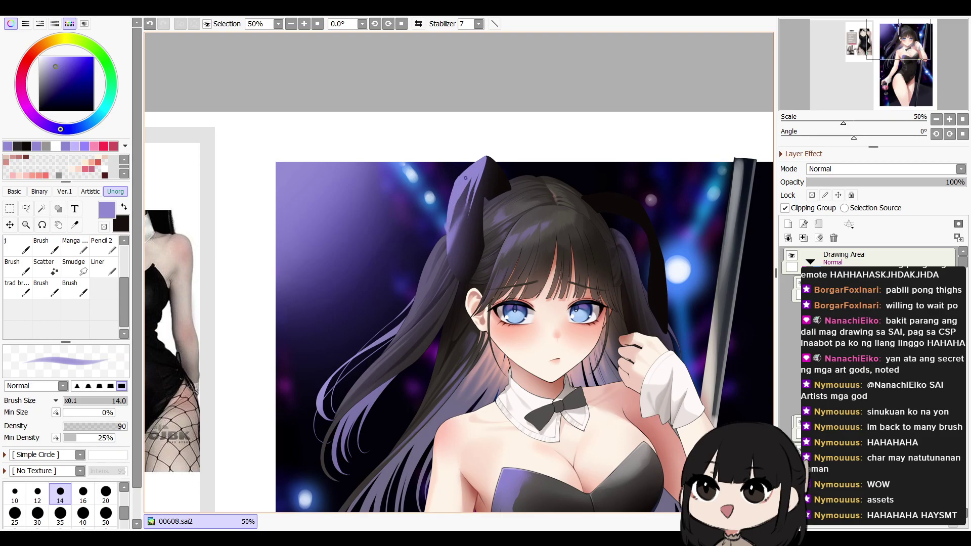
key(b)
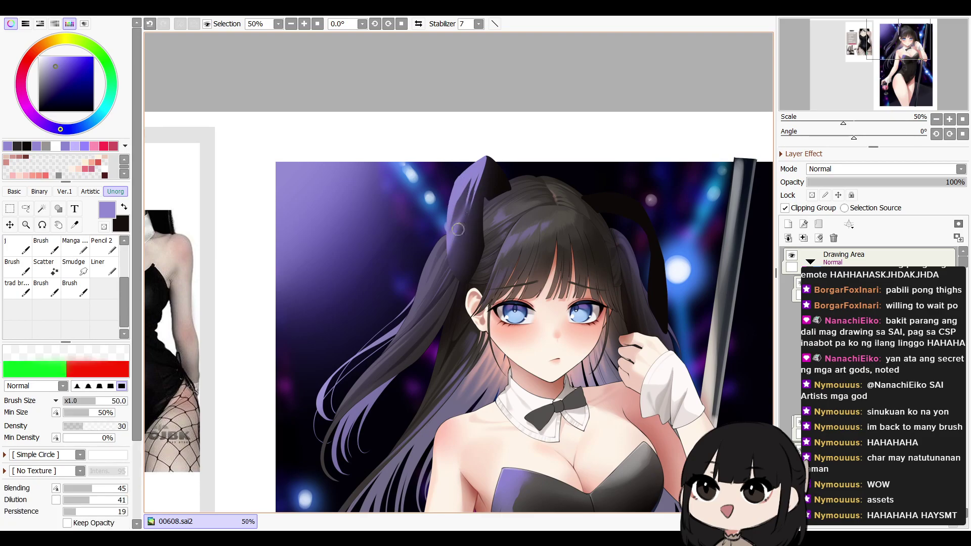
Lower the purple highlight layer's opacity to 45% while comparing the ear in mirrored view
key(h)
click(901, 183)
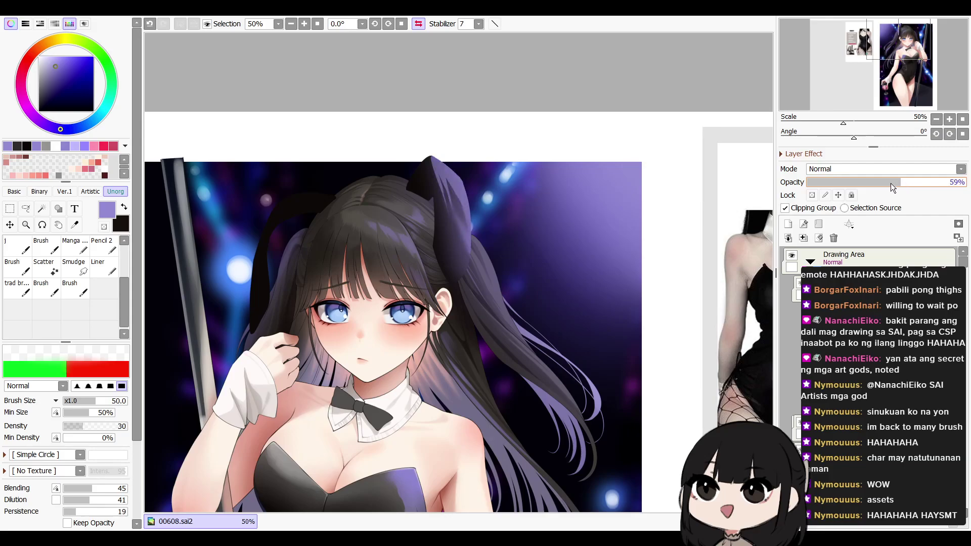
drag(890, 183, 879, 183)
key(h)
drag(639, 295, 656, 247)
drag(711, 159, 706, 180)
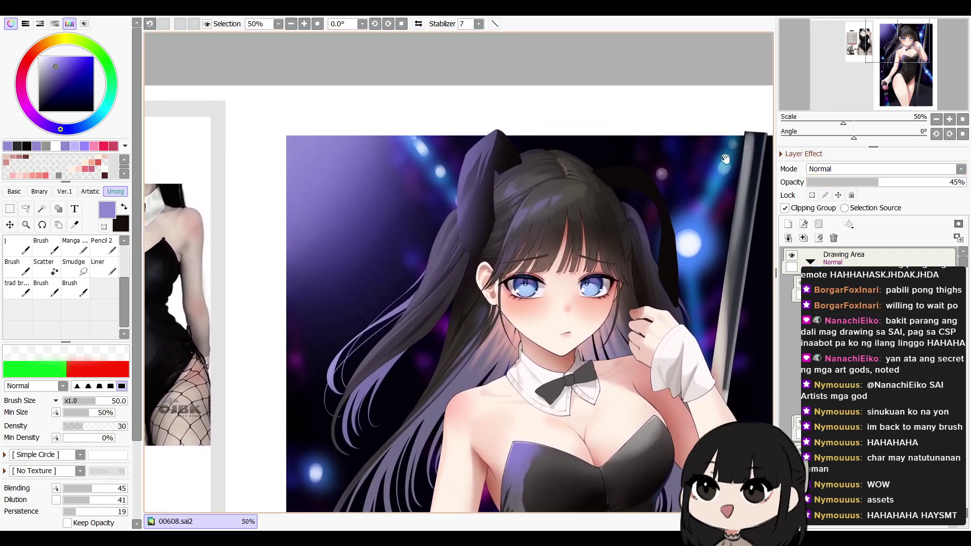
Shade the upright ear's inner side and lower tip with sampled black on a new clipped layer, using brush sizes 50 and 40
click(789, 224)
right_click(509, 159)
key(n)
key(bracketright)
key(bracketright)
key(bracketright)
key(bracketright)
key(bracketright)
key(bracketright)
drag(493, 182, 471, 248)
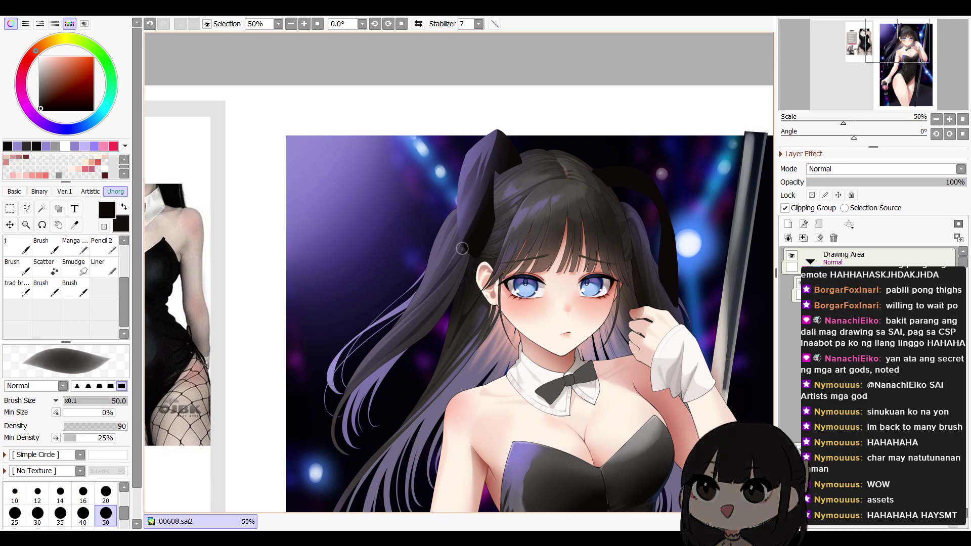
key(bracketleft)
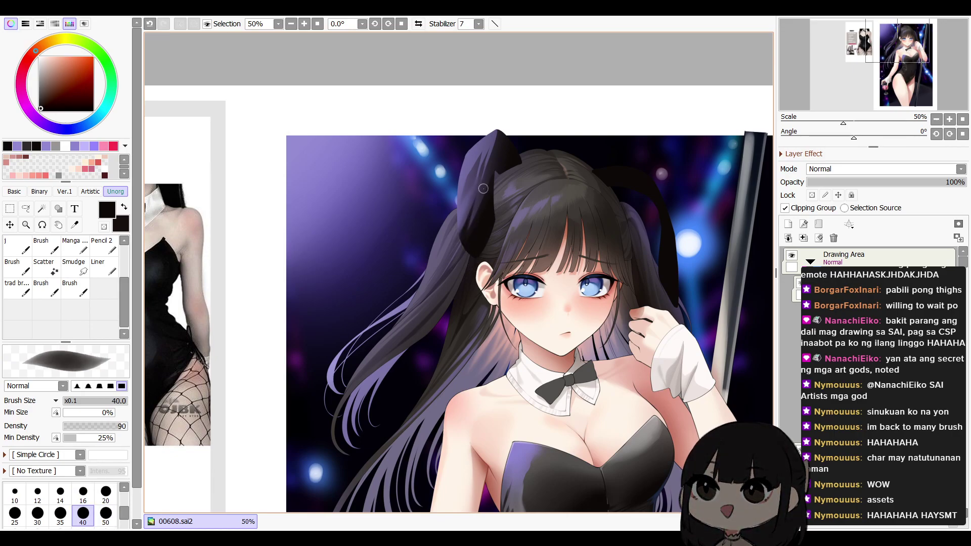
key(c)
Set the ear's dark shading layer to 63% opacity and compare the whole figure in mirrored view
click(936, 120)
click(936, 119)
key(h)
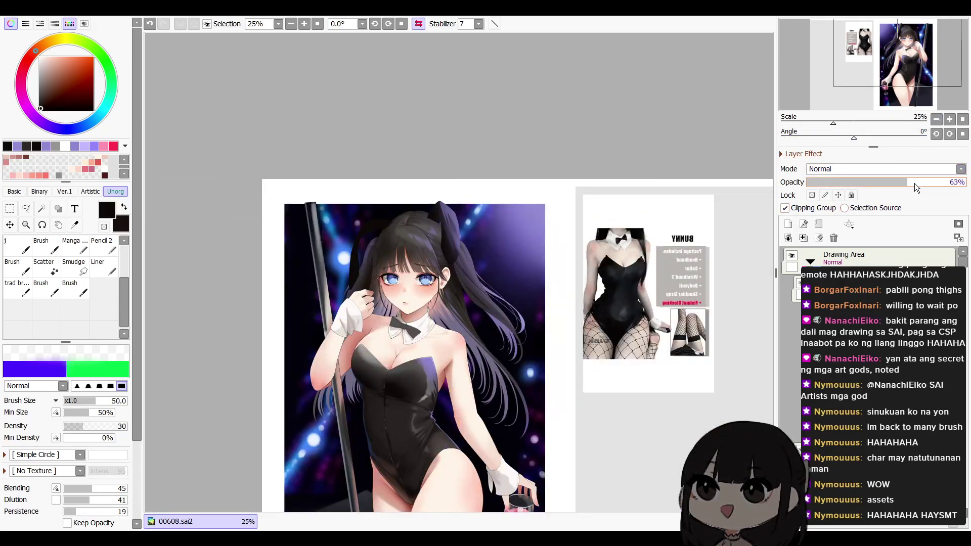
key(h)
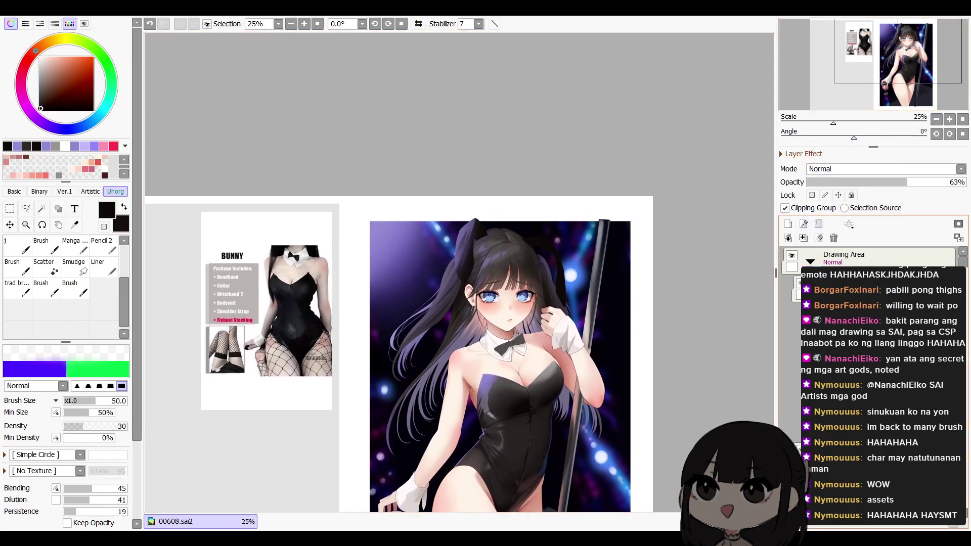
On a new unclipped layer, draw a light purple rim line along the upright ear's upper outer edge at brush size 6
click(788, 224)
click(785, 207)
click(950, 121)
click(949, 120)
click(950, 120)
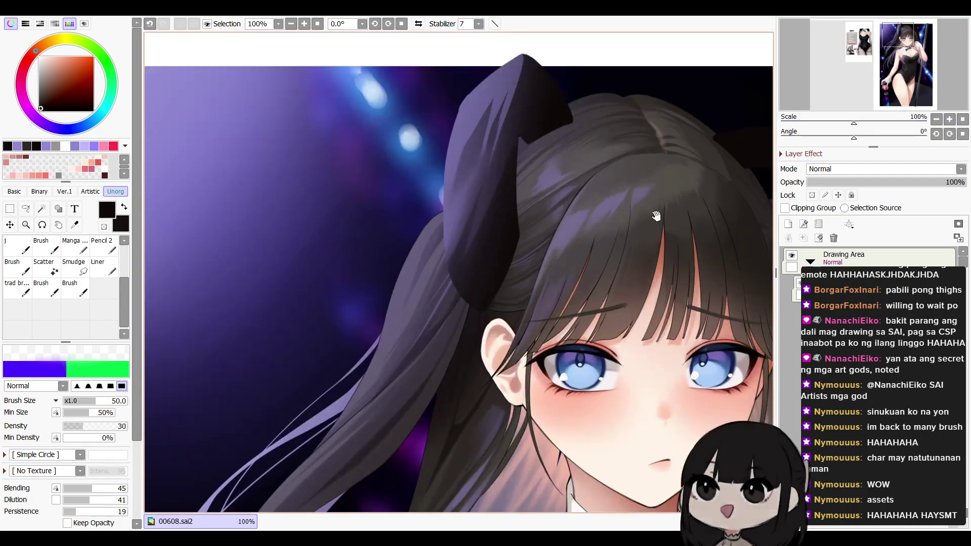
drag(676, 204, 674, 266)
click(950, 121)
click(950, 121)
drag(580, 255, 557, 412)
right_click(483, 187)
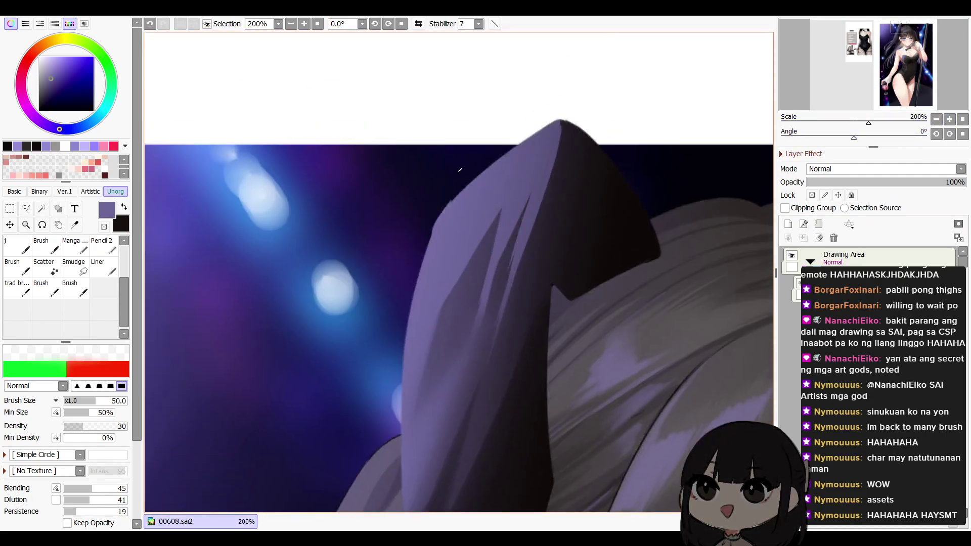
click(50, 67)
key(n)
key([)
key([)
key([)
key([)
key([)
key([)
key([)
key([)
key([)
key([)
key([)
key([)
drag(433, 234, 469, 185)
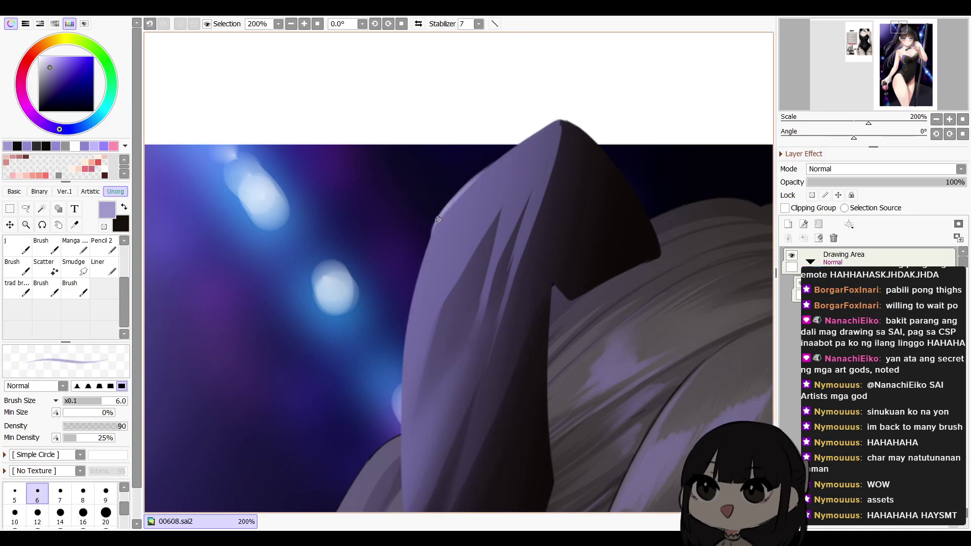
Extend the light purple rim line down the ear's outer edge toward the lower tip, cleaning it with the eraser
key(e)
mouse_move(435, 223)
mouse_down()
mouse_move(416, 307)
mouse_move(446, 230)
mouse_move(414, 348)
mouse_up()
drag(445, 290, 468, 189)
key(ctrl+z)
drag(464, 139, 437, 242)
key(n)
mouse_move(461, 117)
mouse_down()
mouse_move(427, 298)
mouse_move(431, 238)
mouse_up()
key(e)
key(n)
drag(431, 193, 431, 290)
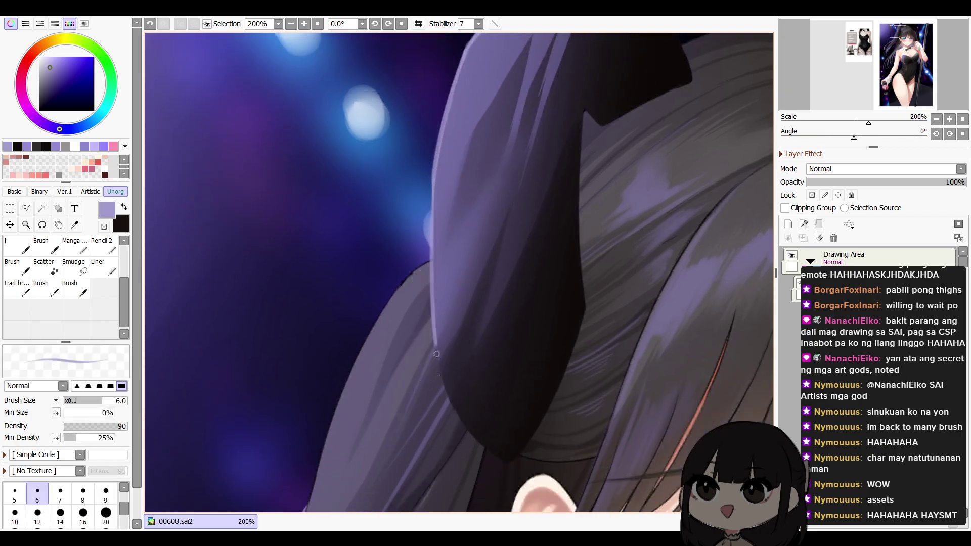
key(e)
key(n)
mouse_move(426, 366)
mouse_down()
mouse_move(446, 380)
mouse_move(459, 417)
mouse_up()
key(e)
key(n)
Line the upright ear's lower tip with dark navy mixed from a sampled ear colour at brush size 6
drag(531, 368, 510, 328)
alt+click(444, 270)
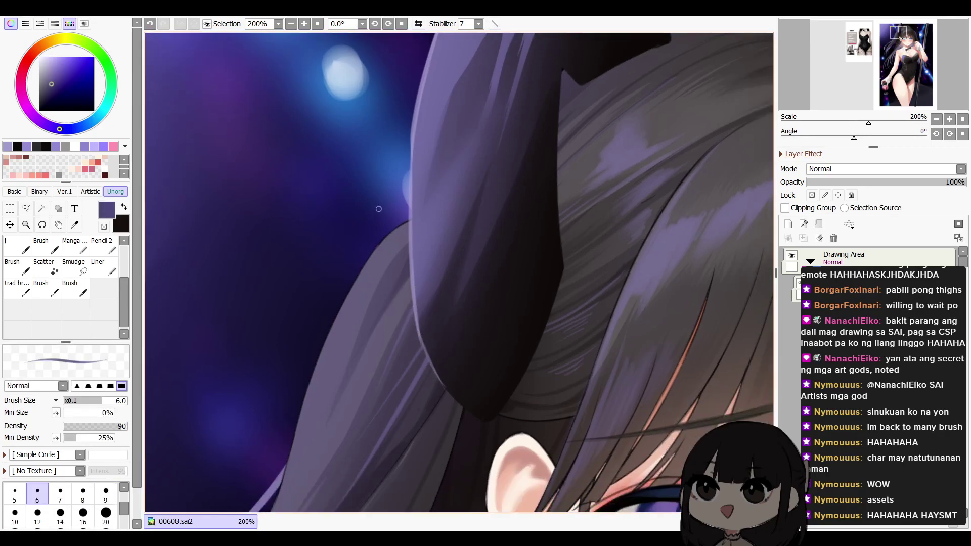
click(52, 98)
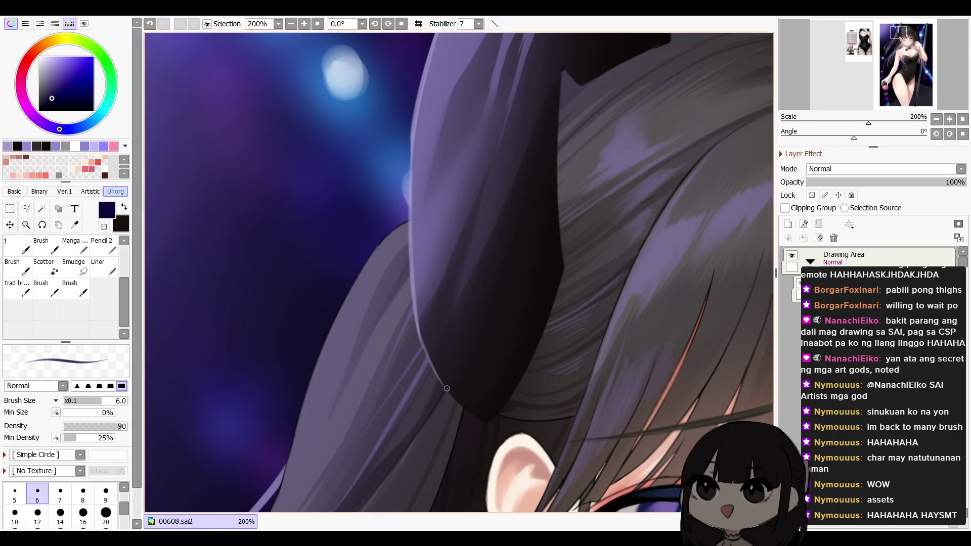
drag(450, 391, 469, 414)
click(46, 104)
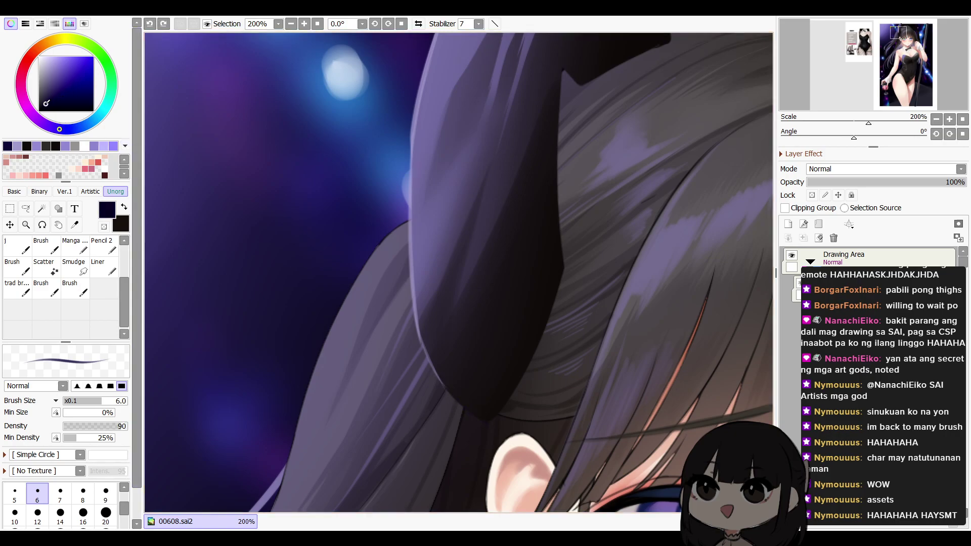
drag(440, 381, 470, 404)
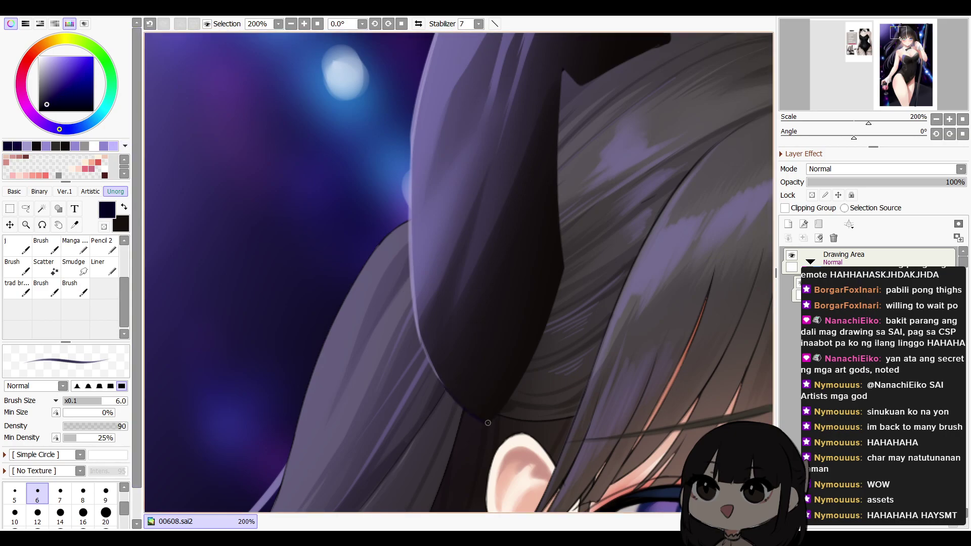
key(ctrl+z)
drag(641, 157, 587, 317)
Outline the upright ear's inner edge in dark navy and add dark crease strokes at the fold near its top
click(871, 136)
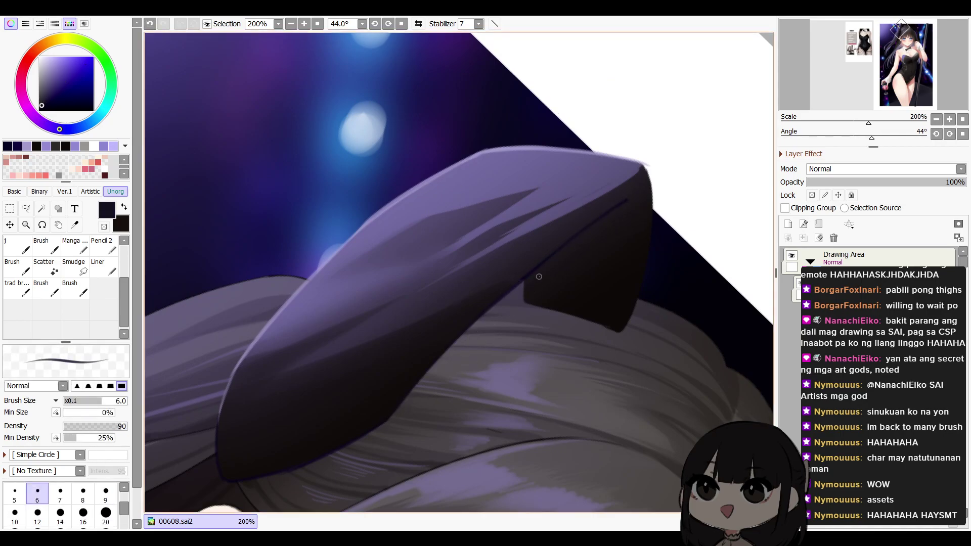
drag(607, 213, 646, 190)
key(e)
key(n)
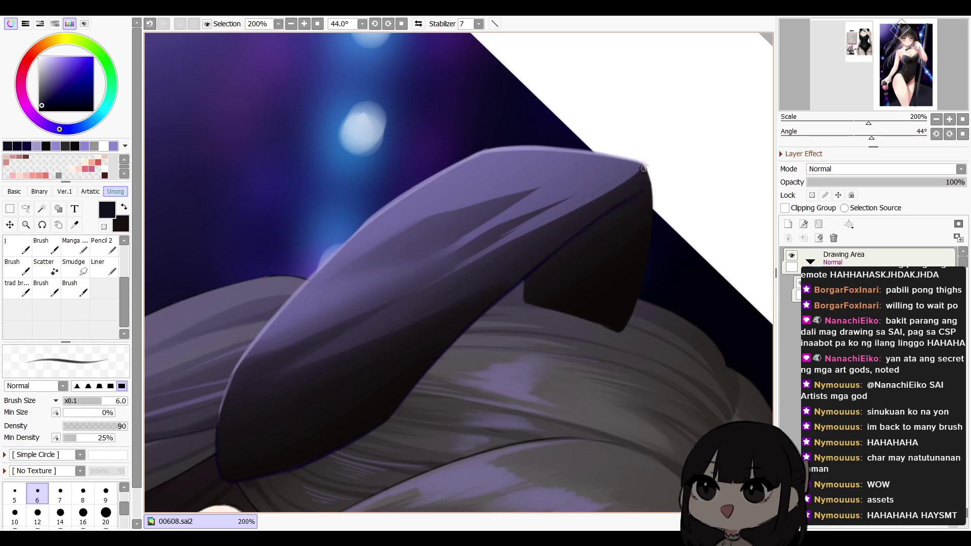
key(ctrl+z)
Trim the edge of the upright ear's folded flap with the eraser at size 16
drag(872, 138, 844, 137)
key(e)
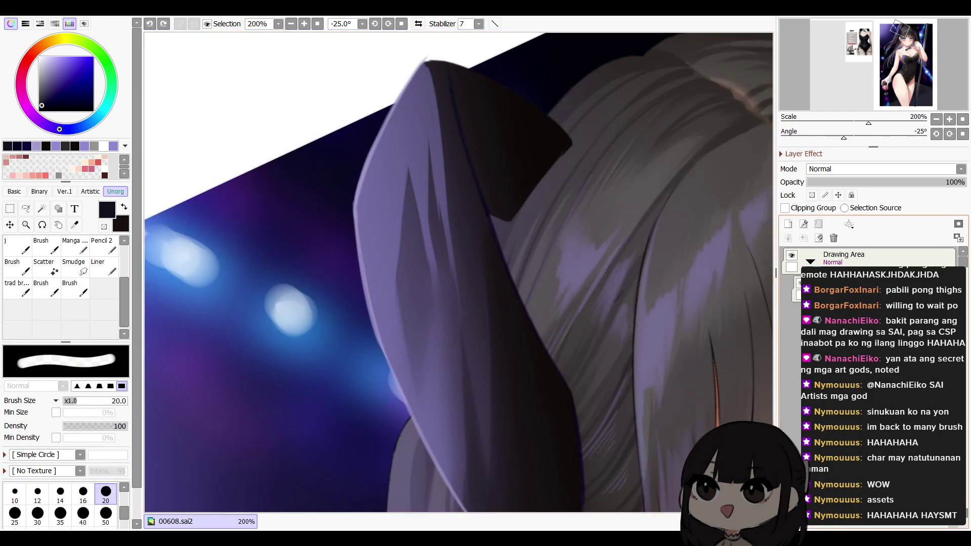
key(bracketleft)
drag(550, 181, 593, 126)
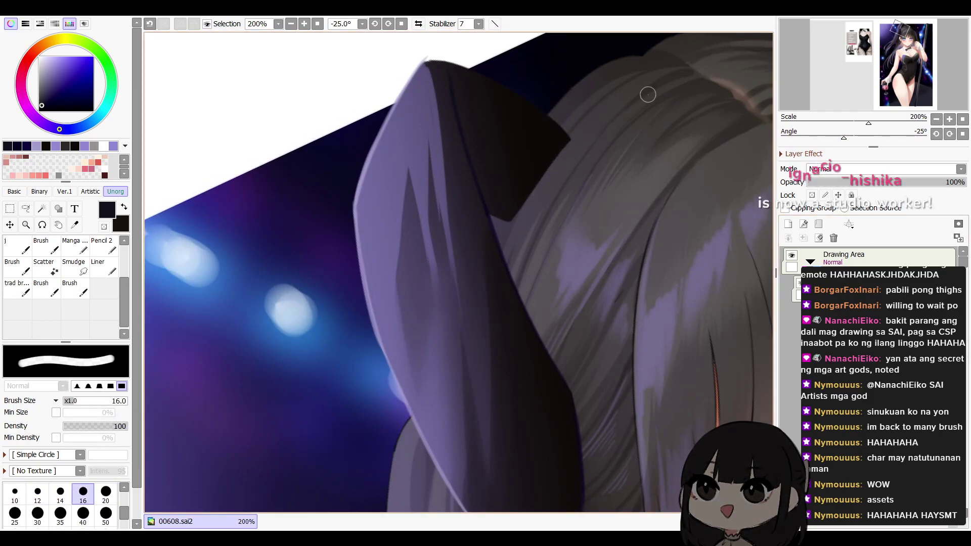
Examine the upright ear's shading and outline against the head and the drooping ear
click(937, 133)
click(936, 121)
click(936, 121)
click(936, 121)
click(962, 134)
drag(655, 339, 559, 310)
drag(712, 270, 734, 279)
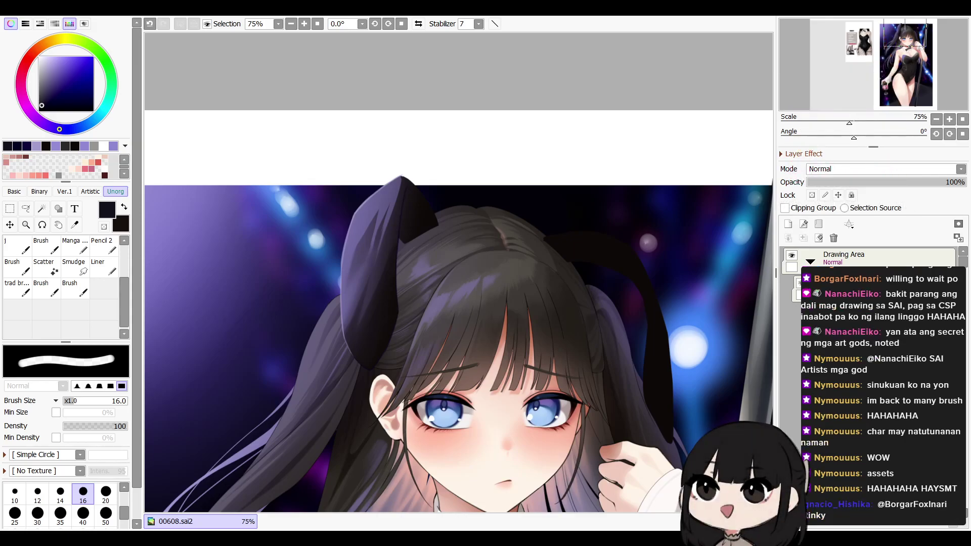
scroll(412, 203, up, 2)
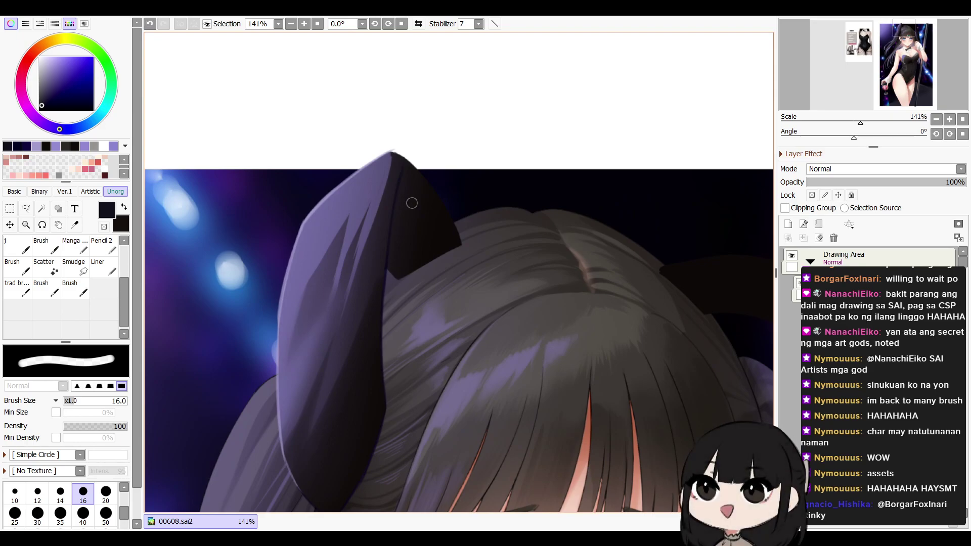
Outline a dark shadow shape across the hair beneath the upright ear's folded flap at brush size 12 and fill it
scroll(413, 201, down, 2)
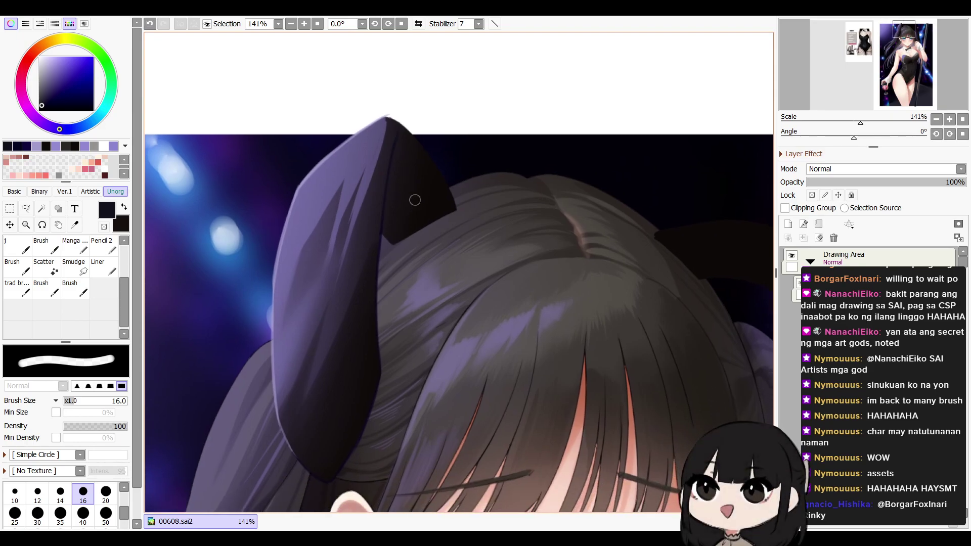
drag(564, 253, 582, 248)
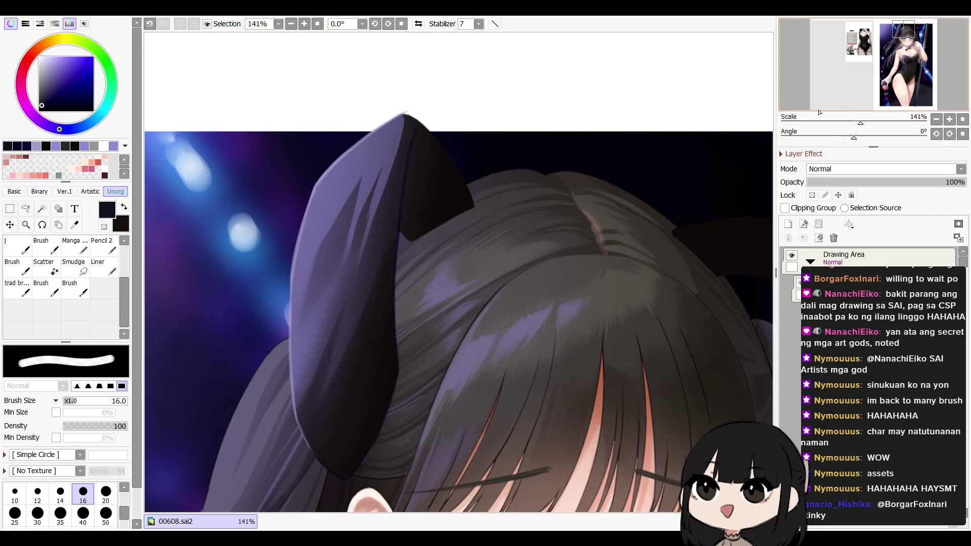
right_click(466, 203)
key(b)
key(bracketright)
key(bracketright)
key(bracketright)
key(bracketright)
drag(494, 260, 416, 242)
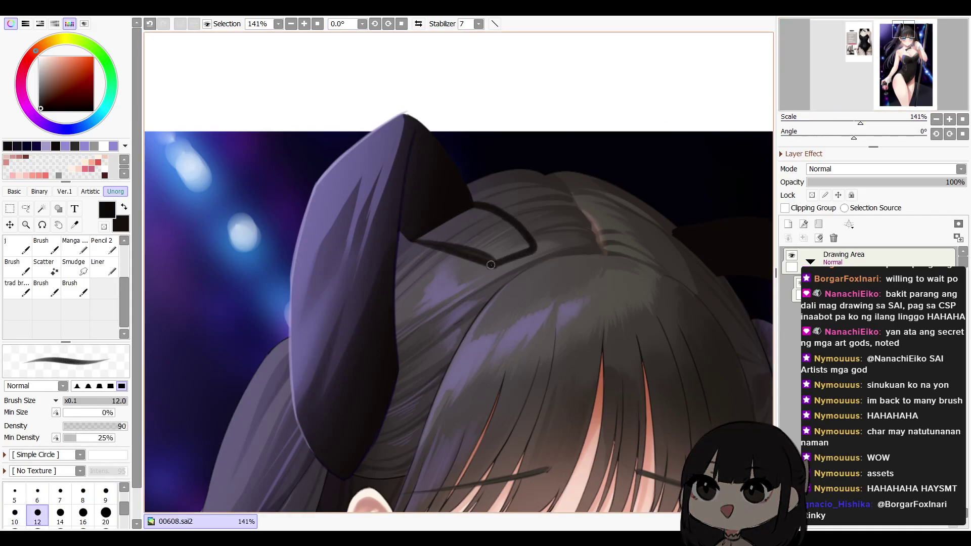
key(g)
click(501, 237)
Extend the dark shadow shape down over the hair toward the fringe with a larger outline and fill
key(b)
key(bracketright)
key(bracketright)
key(bracketright)
mouse_move(466, 243)
mouse_down()
mouse_move(514, 239)
mouse_move(474, 211)
mouse_move(552, 261)
mouse_move(492, 260)
mouse_move(517, 333)
mouse_move(553, 266)
mouse_move(518, 321)
mouse_up()
key(g)
click(514, 265)
Soften the lower end of the hair shadow with the blending brush at size 80
key(b)
key(v)
key(bracketright)
key(bracketright)
key(bracketright)
mouse_move(521, 250)
mouse_down()
mouse_move(531, 359)
mouse_move(542, 321)
mouse_move(540, 279)
mouse_up()
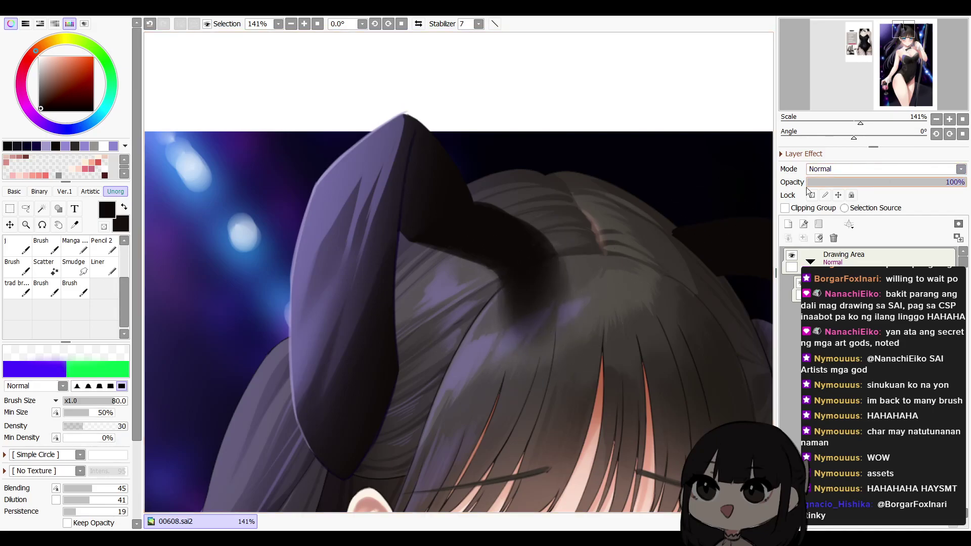
Lower the shadow layer's opacity to 66% and check the head in a mirrored, zoomed-out view
key(n)
click(936, 120)
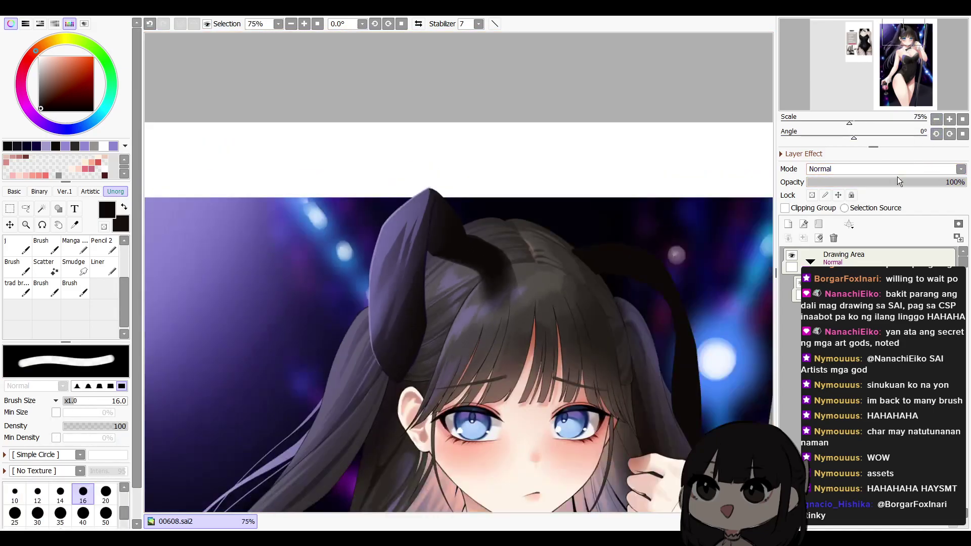
click(899, 182)
click(936, 119)
click(937, 120)
key(h)
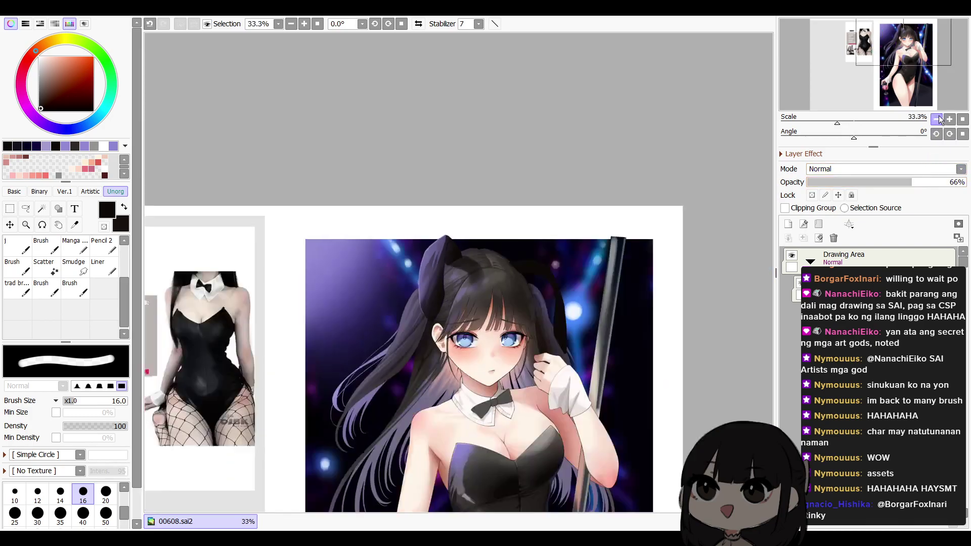
key(h)
click(954, 119)
click(954, 119)
key(c)
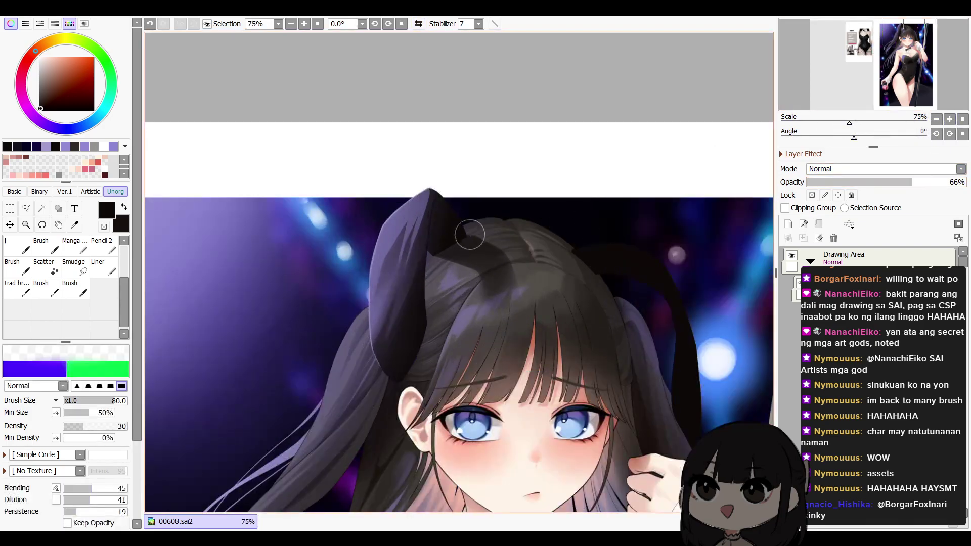
Refine the shadow's edge along the hair strands at brush size 10 and soften it with the blending brush at size 60
click(952, 120)
click(952, 120)
key(n)
key(bracketleft)
key(bracketleft)
key(bracketleft)
key(bracketleft)
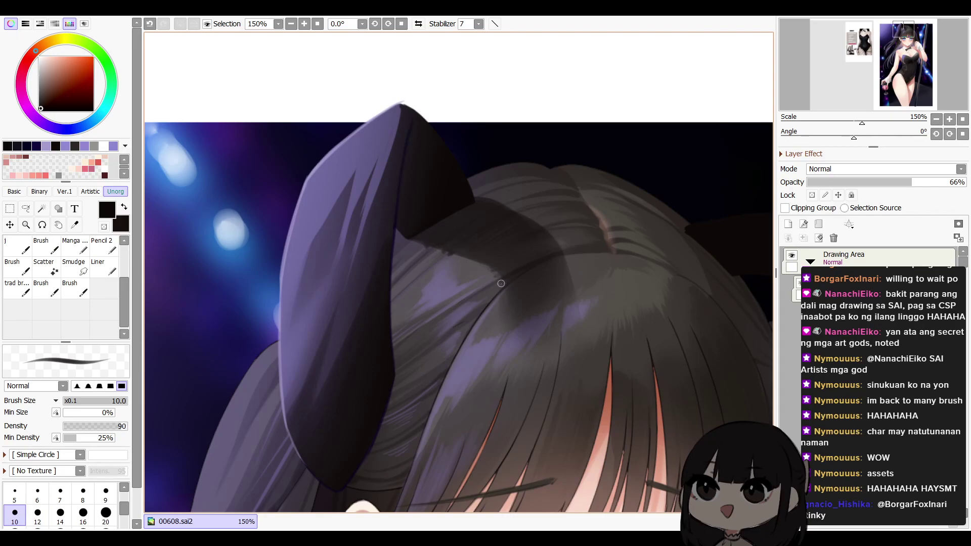
key(v)
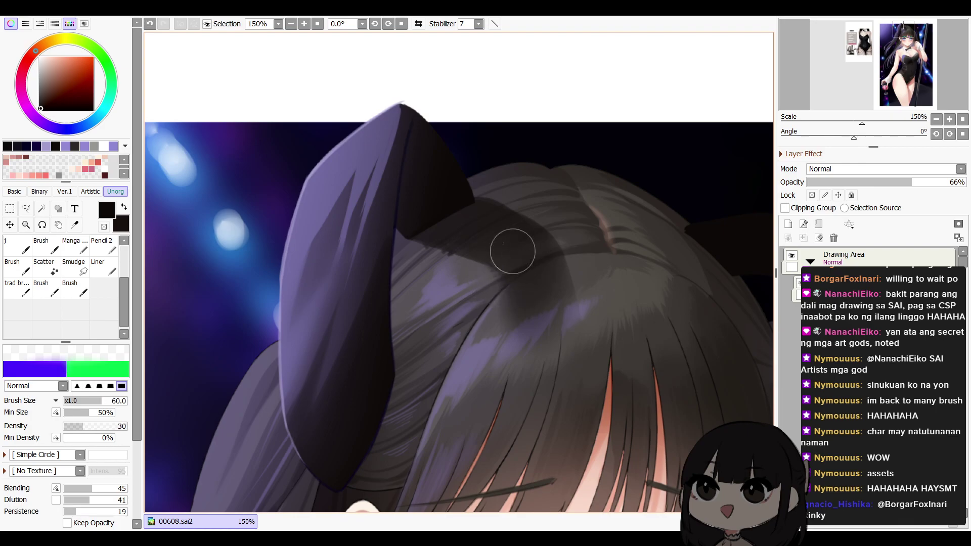
On a new layer, deepen the shadow where the upright ear meets the hair at brush size 12, blending at size 60
key(ctrl+minus)
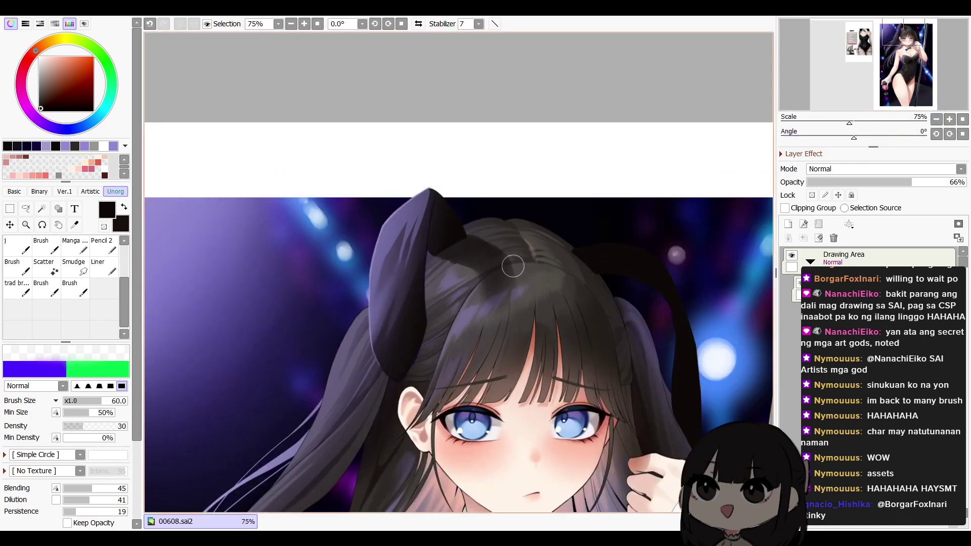
click(789, 225)
key(n)
key(bracketright)
key(bracketright)
key(bracketright)
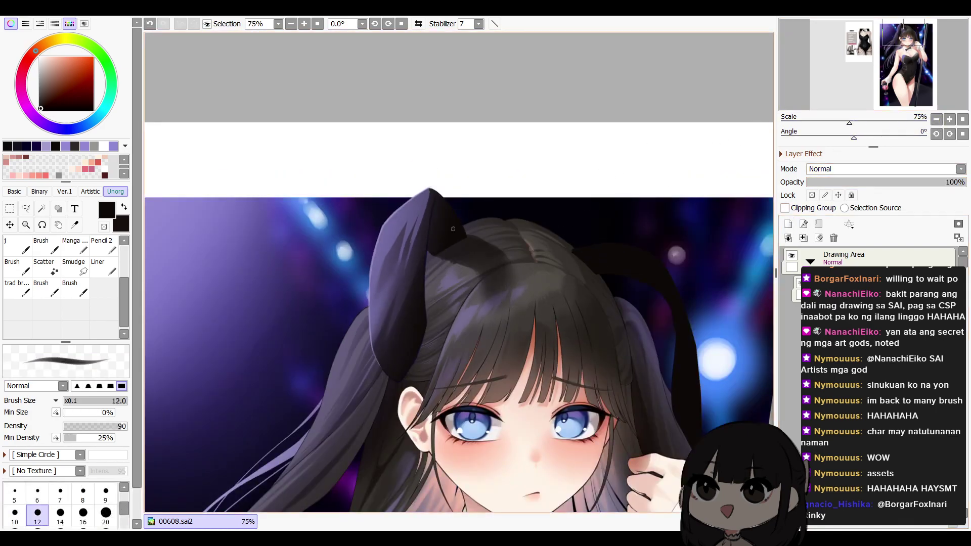
key(v)
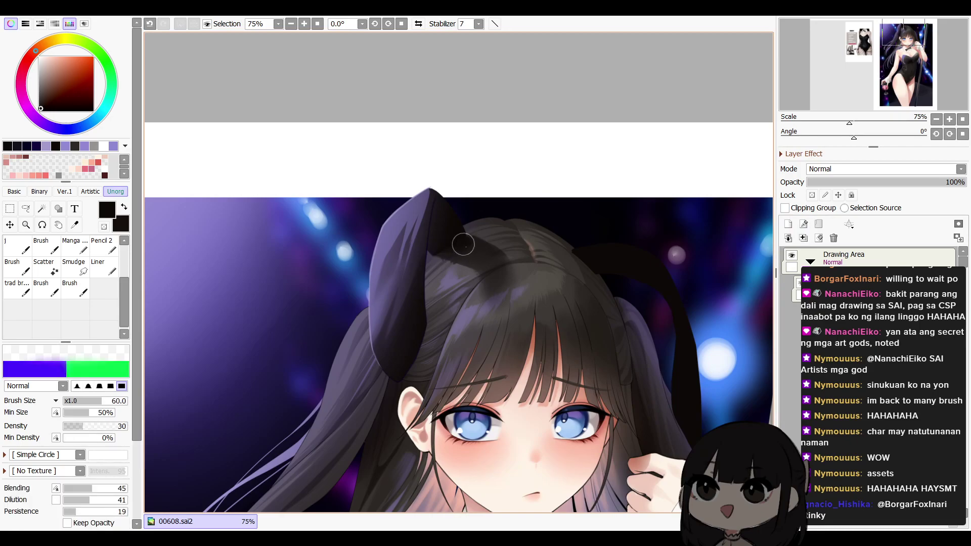
Paint a hair shadow beside the drooping ear's base on a new layer at brush size 30, soften it at 50, and set opacity to 67%
double_click(937, 119)
drag(637, 355, 647, 266)
drag(652, 233, 621, 300)
mouse_move(668, 260)
mouse_down()
mouse_move(645, 285)
mouse_move(682, 268)
mouse_up()
triple_click(949, 122)
click(789, 224)
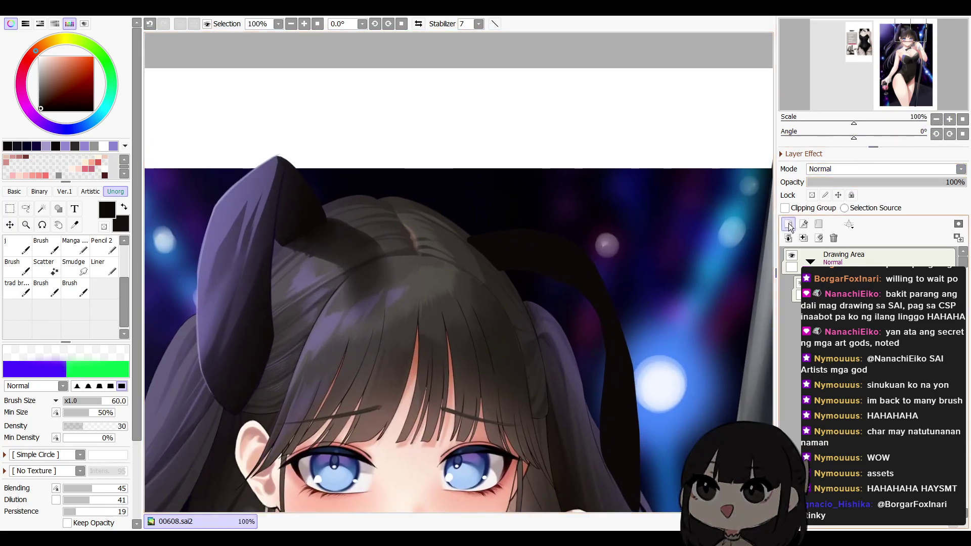
key(n)
key(bracketright)
key(bracketright)
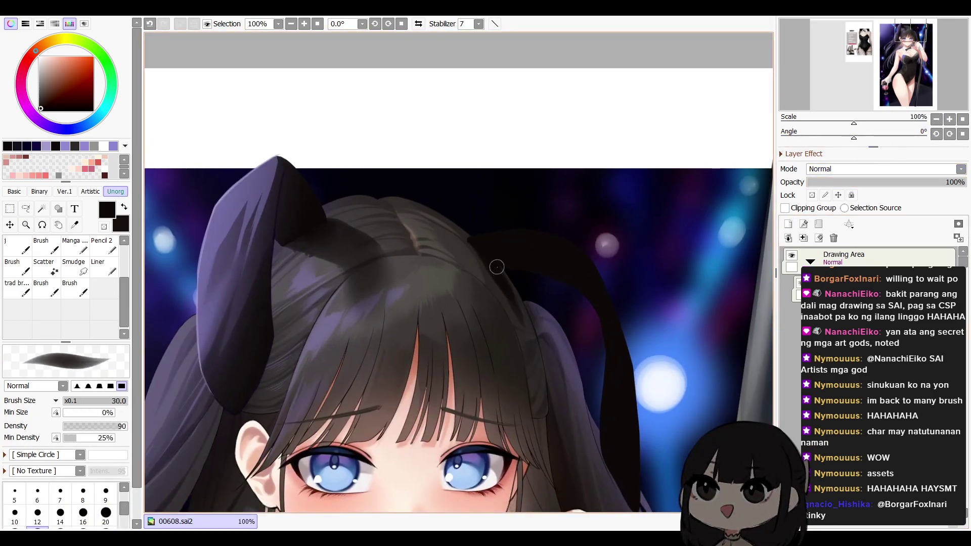
key(b)
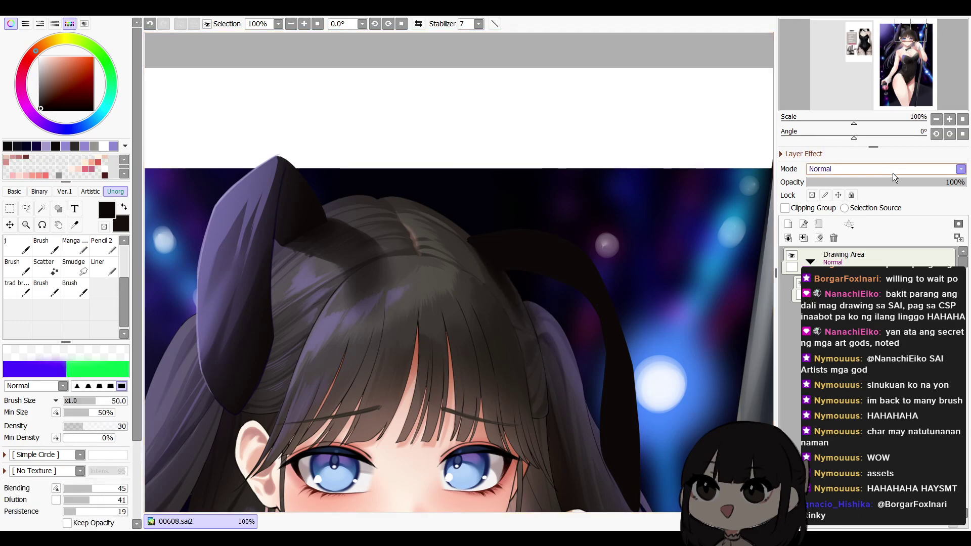
drag(941, 182, 904, 188)
Add a clipped layer above the drooping ear and stroke its outer edge with blue sampled from the background at brush size 35
ctrl+shift+click(584, 273)
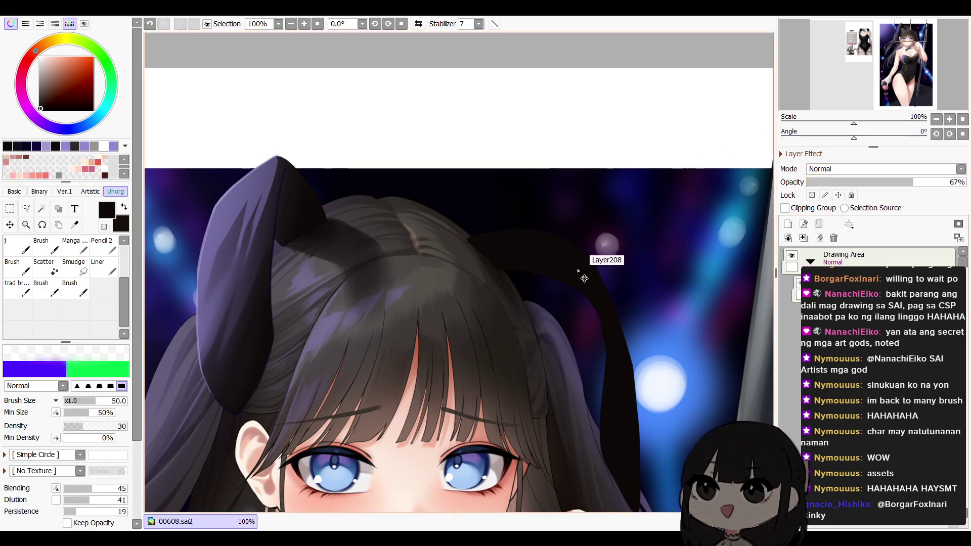
drag(678, 316, 671, 221)
click(788, 224)
click(796, 209)
drag(688, 254, 603, 258)
right_click(603, 258)
key(n)
key(bracketleft)
drag(500, 176, 546, 381)
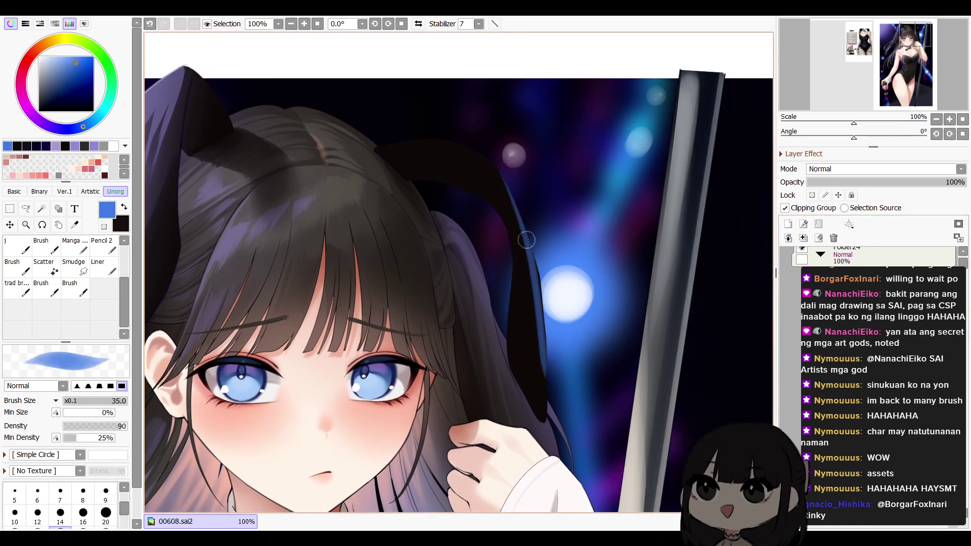
Fill the outer side of the drooping ear with blue light down to its tip, narrowing the brush to size 20
click(803, 354)
click(802, 354)
key(bracketleft)
drag(499, 166, 539, 378)
drag(527, 253, 546, 403)
key(bracketleft)
key(bracketleft)
mouse_move(523, 230)
mouse_down()
mouse_move(518, 354)
mouse_move(544, 415)
mouse_up()
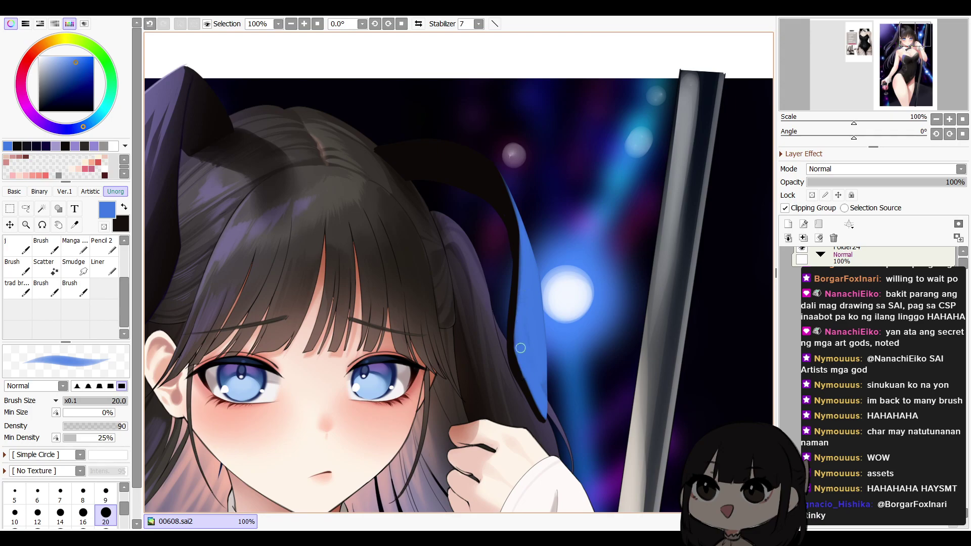
Clean up the inner boundary of the drooping ear's blue area with the size 16 eraser and size 20 brush
key(e)
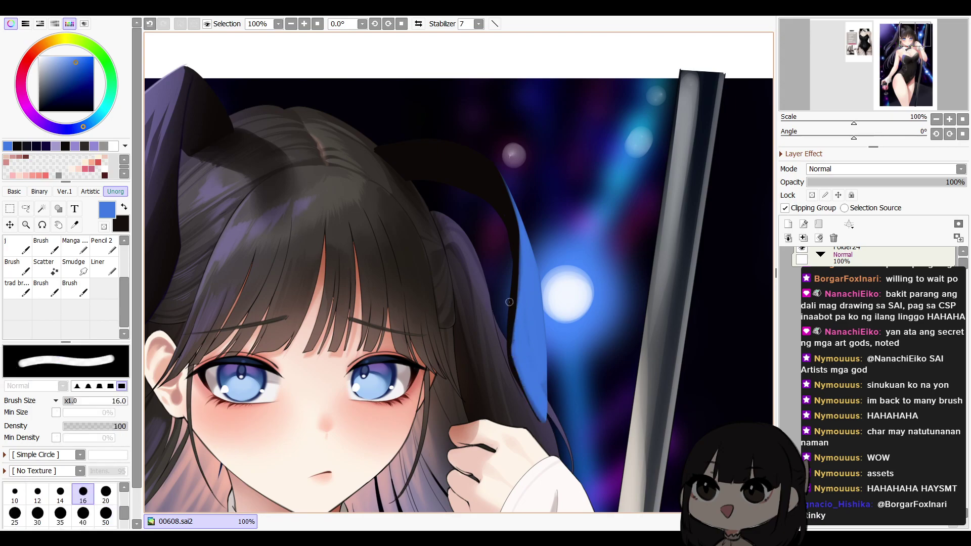
key(b)
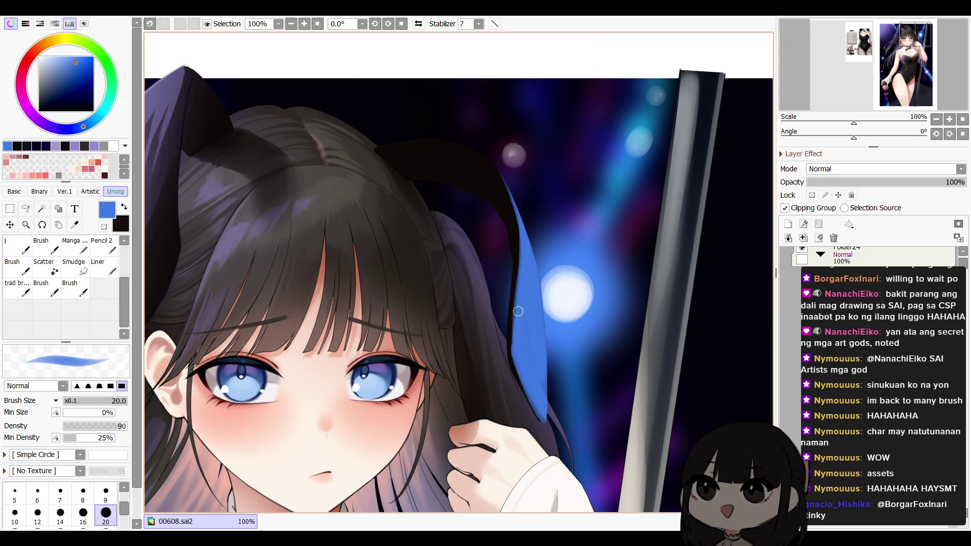
key(e)
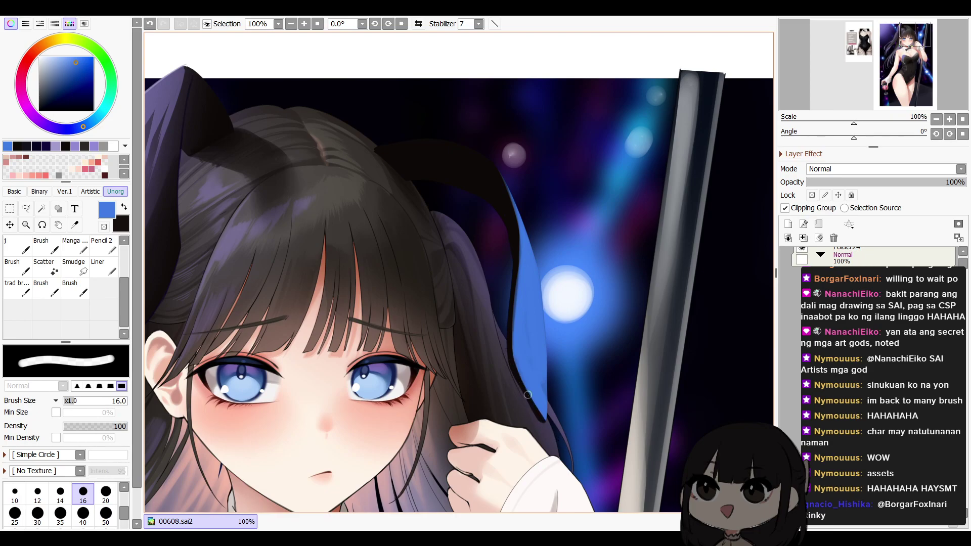
key(b)
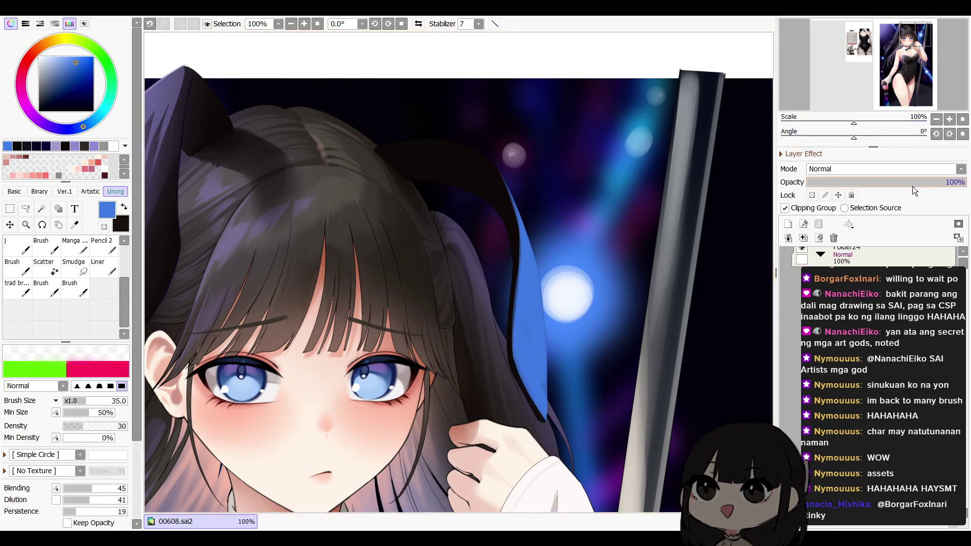
Lower the blue light layer's opacity to 66% and compare it in a mirrored full view
drag(917, 185, 901, 186)
click(937, 120)
click(937, 119)
click(937, 120)
key(h)
key(h)
On a new clipped layer, paint blue light along the underside of the drooping ear's base at size 30, then set opacity to 22%
click(787, 226)
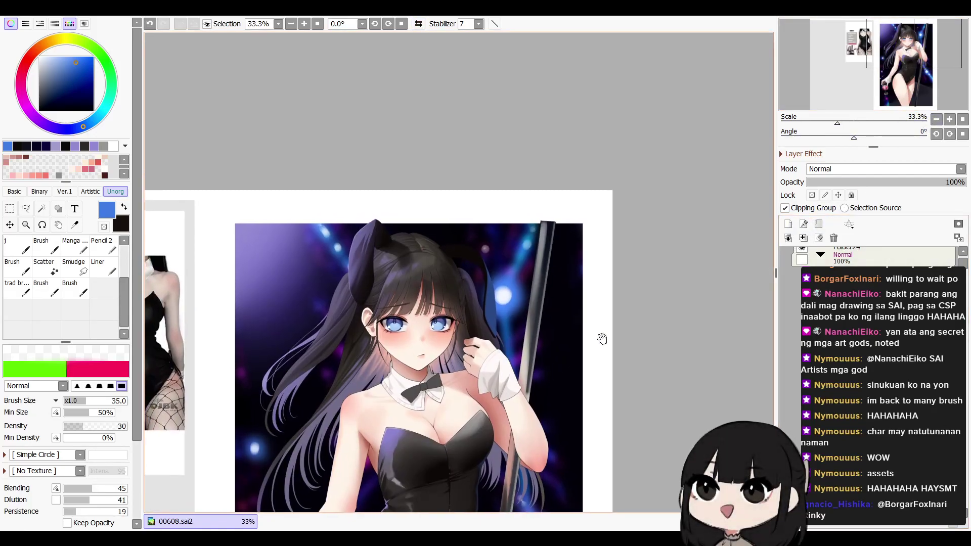
click(950, 119)
key(n)
key(bracketright)
key(bracketright)
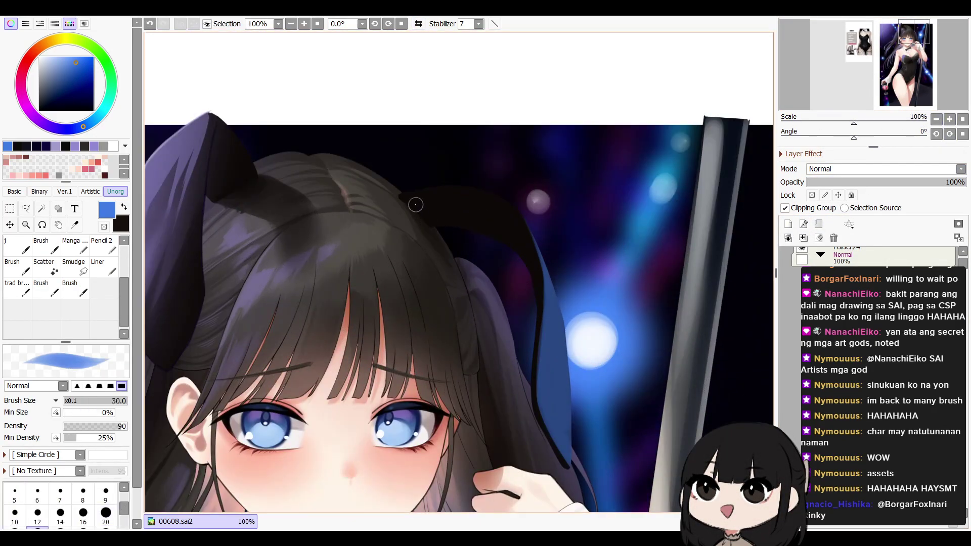
drag(413, 203, 485, 234)
key(b)
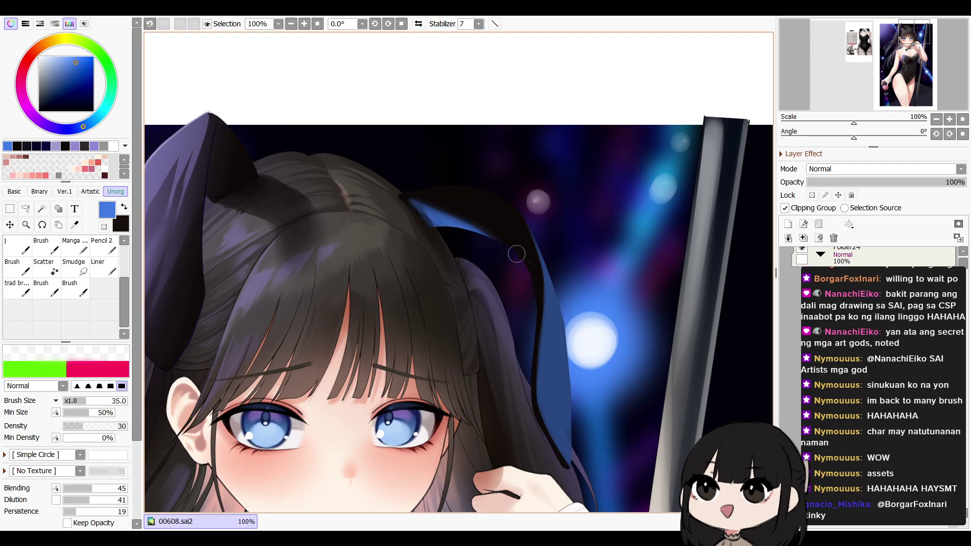
drag(888, 183, 842, 178)
Examine the drooping ear's blue lighting against the whole figure in mirrored and normal views
click(937, 119)
click(937, 119)
key(h)
key(h)
drag(657, 336, 673, 257)
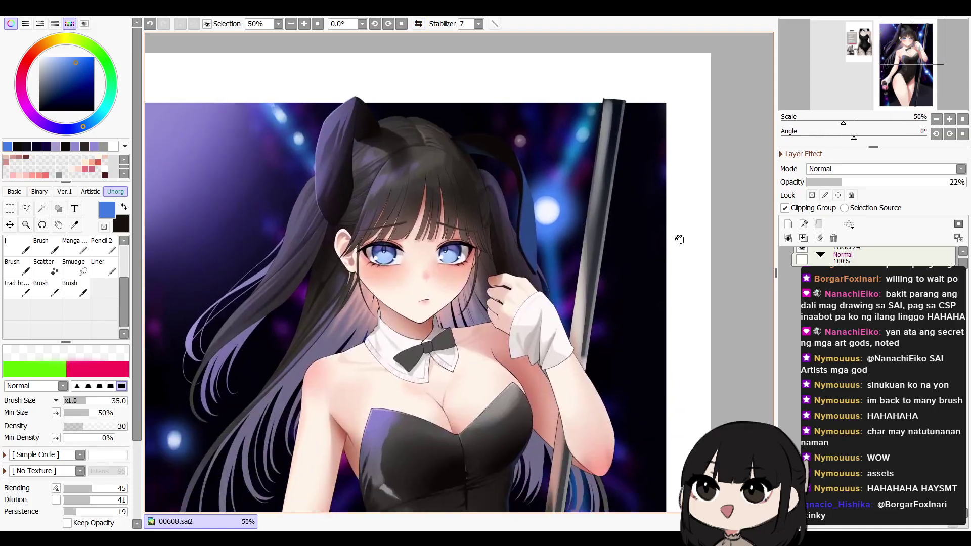
scroll(677, 237, down, 1)
scroll(680, 207, up, 1)
scroll(680, 207, down, 2)
scroll(528, 191, up, 4)
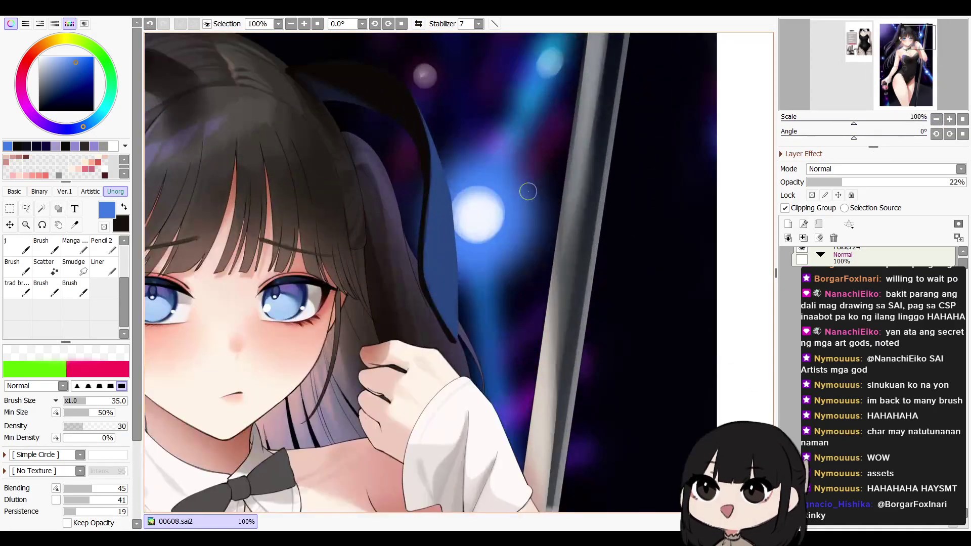
Draw a white rim line along the drooping ear's upper outer edge on a new unclipped layer at 100% opacity
drag(842, 182, 966, 182)
click(804, 210)
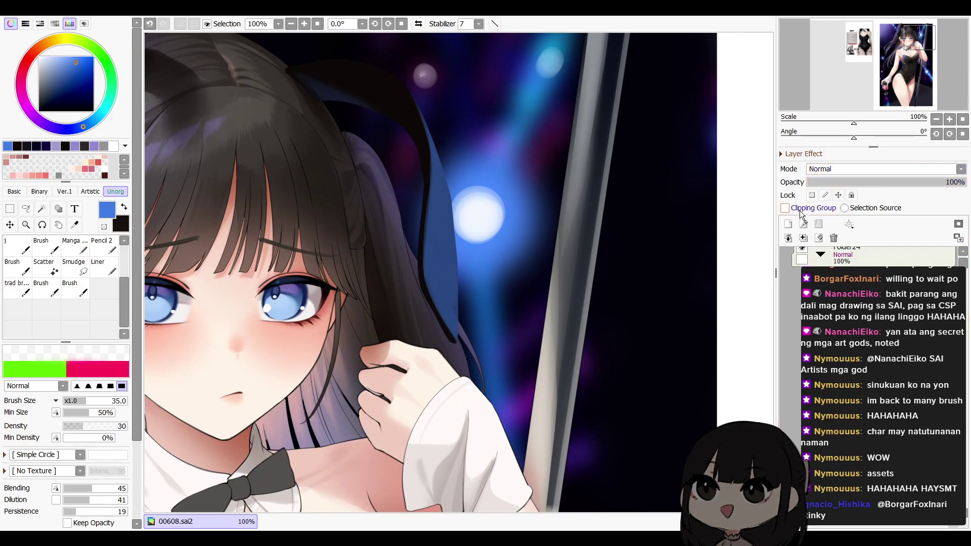
drag(854, 137, 815, 143)
click(40, 57)
drag(418, 284, 522, 213)
scroll(677, 188, up, 2)
drag(680, 186, 753, 138)
key(n)
key([)
key([)
mouse_move(357, 457)
mouse_down()
mouse_move(331, 342)
mouse_move(346, 249)
mouse_up()
Thin the drooping ear's rim line with the eraser and continue it toward the blue area at brush size 14
key(e)
mouse_move(363, 443)
mouse_down()
mouse_move(416, 197)
mouse_move(464, 239)
mouse_up()
key(n)
key([)
key([)
mouse_move(380, 354)
mouse_down()
mouse_move(395, 308)
mouse_move(514, 211)
mouse_up()
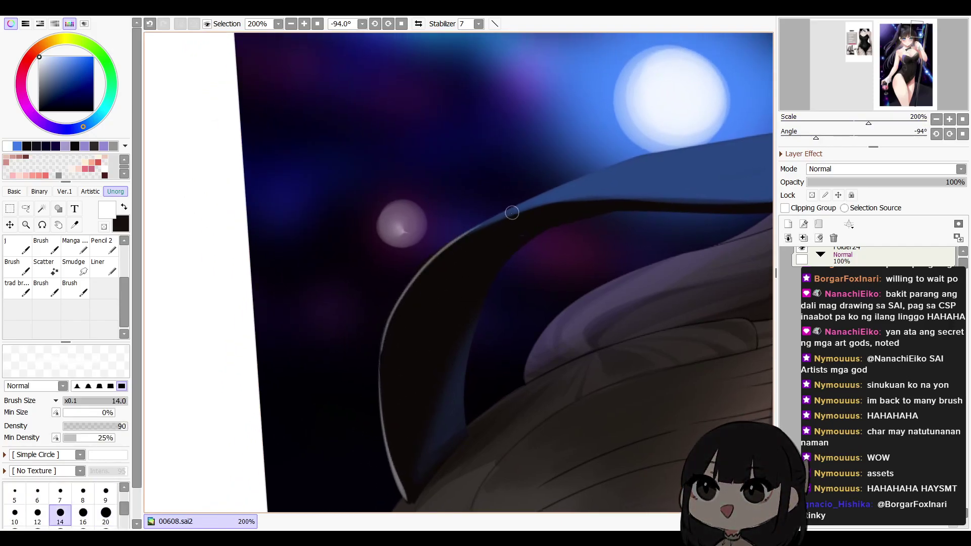
Extend the white rim line along the blue outer edge of the drooping ear at brush size 10, trimming it with the eraser
drag(514, 246, 499, 269)
drag(816, 137, 812, 138)
drag(613, 187, 568, 224)
key(bracketleft)
key(bracketleft)
mouse_move(407, 288)
mouse_down()
mouse_move(551, 211)
mouse_move(655, 174)
mouse_up()
key(ctrl+z)
mouse_move(418, 286)
mouse_down()
mouse_move(517, 231)
mouse_move(599, 206)
mouse_up()
key(ctrl+z)
mouse_move(424, 284)
mouse_down()
mouse_move(588, 205)
mouse_move(594, 223)
mouse_up()
key(e)
key(bracketleft)
key(e)
drag(520, 227, 737, 168)
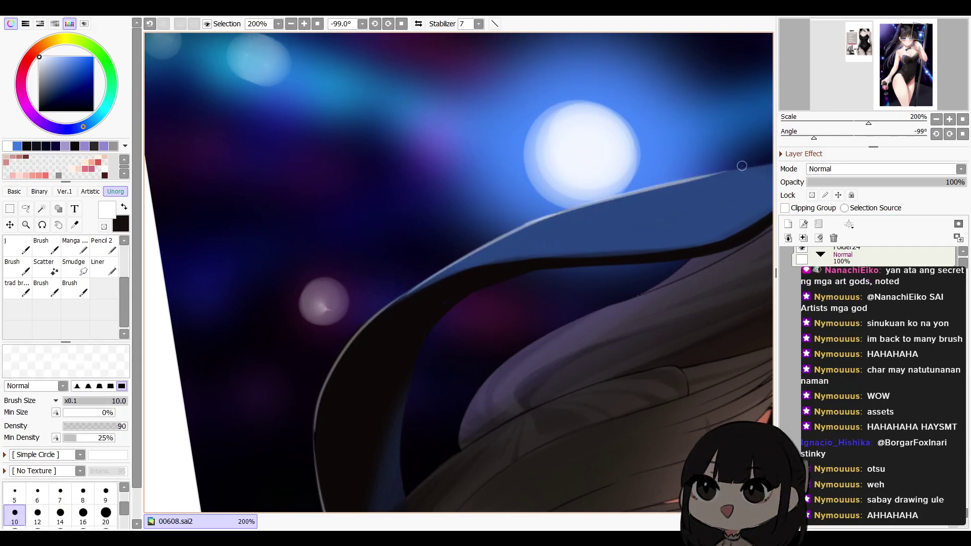
Reset the canvas rotation and examine the ears' rim lighting across the whole figure in mirrored and normal views
drag(693, 204, 523, 271)
click(963, 134)
click(939, 119)
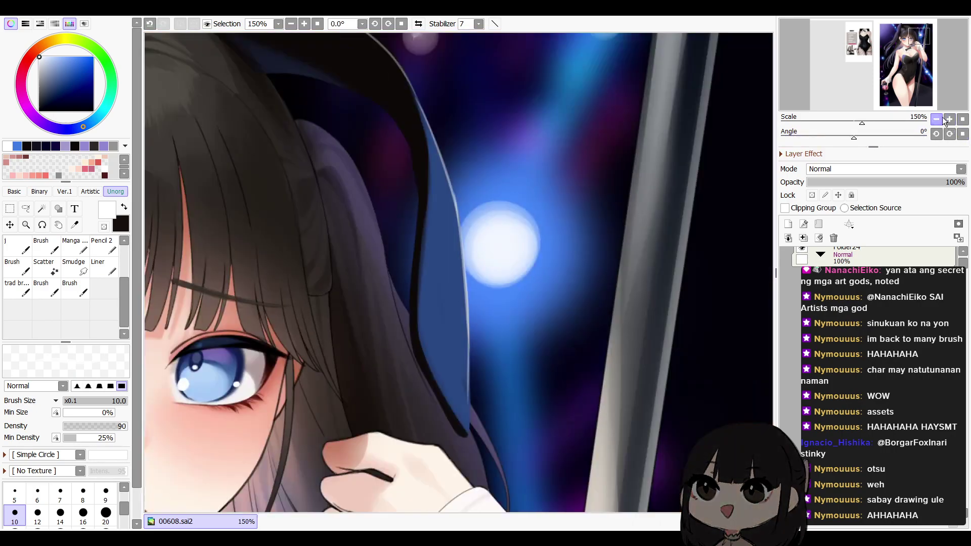
click(939, 120)
click(939, 120)
click(939, 120)
click(940, 120)
key(h)
key(h)
drag(613, 381, 626, 328)
drag(547, 403, 641, 303)
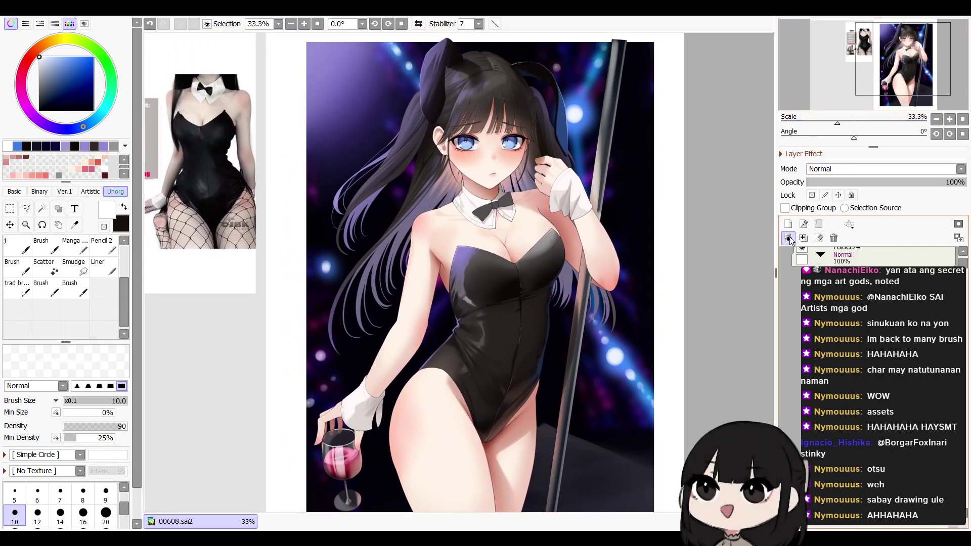
Draw fine flyaway strands over the hair beside the drooping ear with the brush at size 6
drag(964, 264, 964, 260)
drag(713, 252, 674, 330)
click(962, 119)
drag(524, 51, 507, 195)
key(bracketleft)
key(bracketleft)
key(bracketleft)
key(bracketleft)
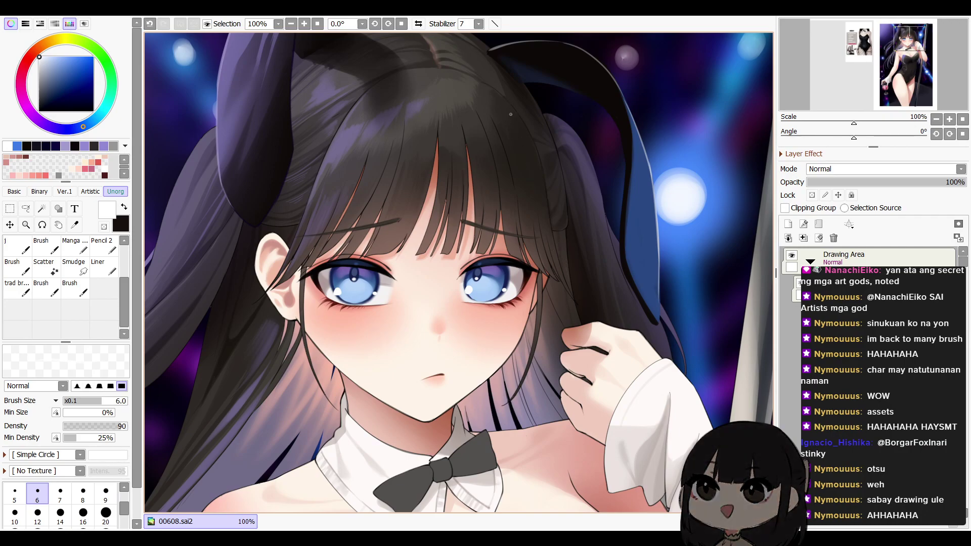
drag(517, 212, 586, 223)
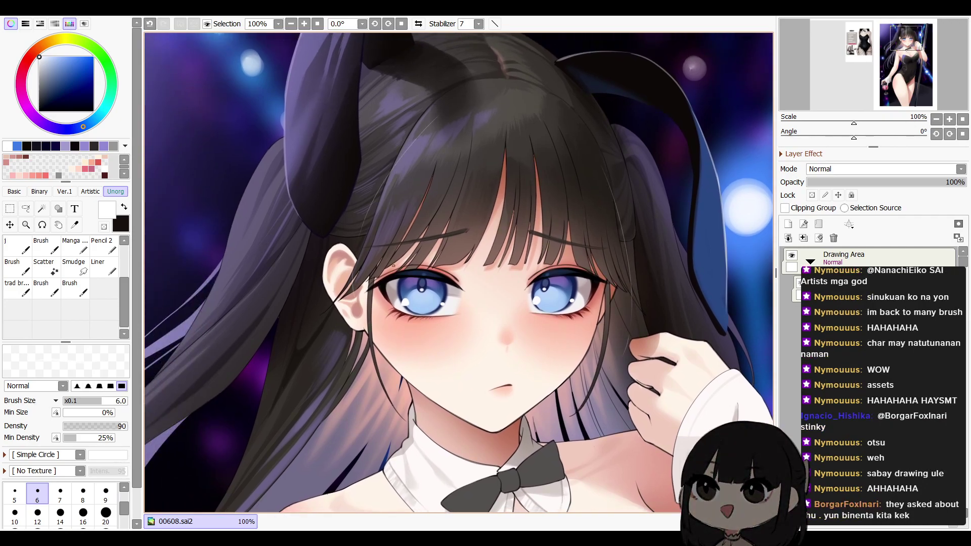
mouse_move(612, 344)
mouse_down()
mouse_move(605, 271)
mouse_move(700, 223)
mouse_up()
Draw long, thin flyaway strands along the ponytail above the extended arm, undoing the unwanted stroke
drag(397, 257, 229, 468)
drag(287, 462, 470, 257)
key(ctrl+z)
mouse_move(598, 40)
mouse_down()
mouse_move(457, 183)
mouse_move(308, 489)
mouse_up()
key(Page_Down)
key(Page_Down)
drag(631, 298, 504, 354)
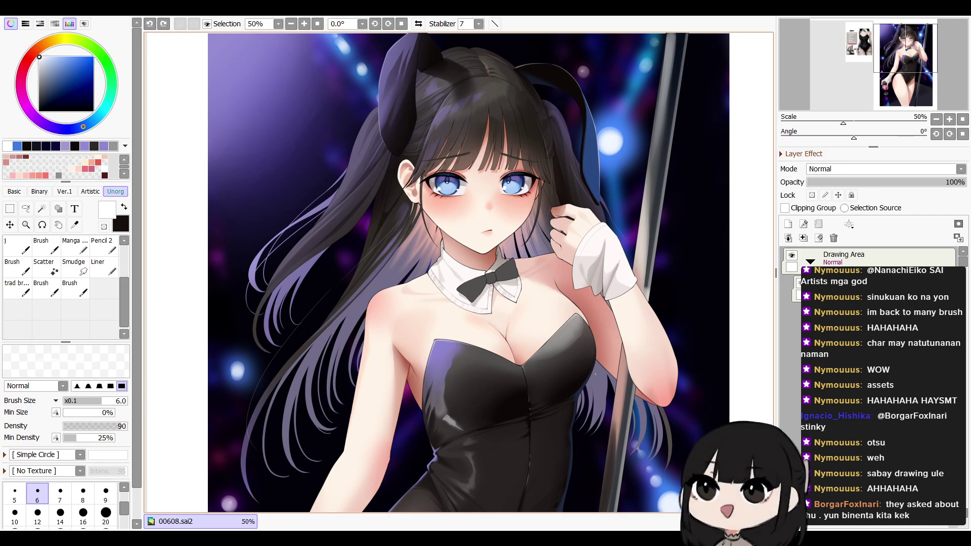
drag(645, 340, 705, 348)
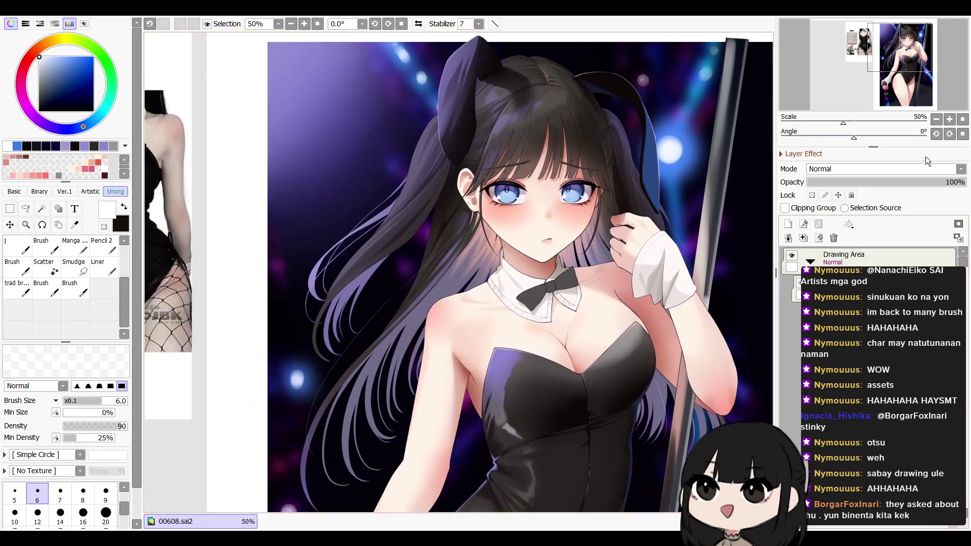
Examine the whole illustration for balance in mirrored and normal views
click(936, 120)
key(h)
key(h)
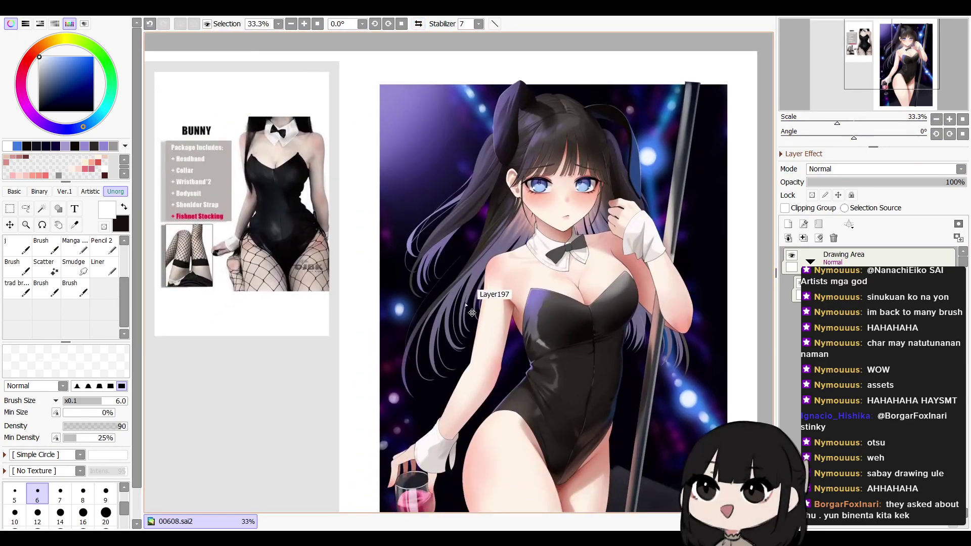
drag(671, 343, 597, 271)
scroll(597, 271, down, 1)
key(h)
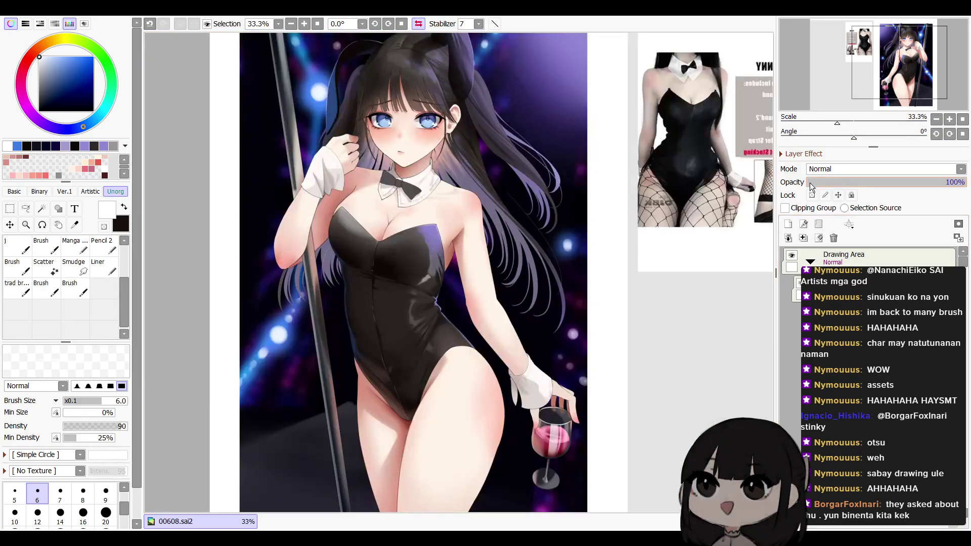
key(h)
drag(554, 190, 541, 234)
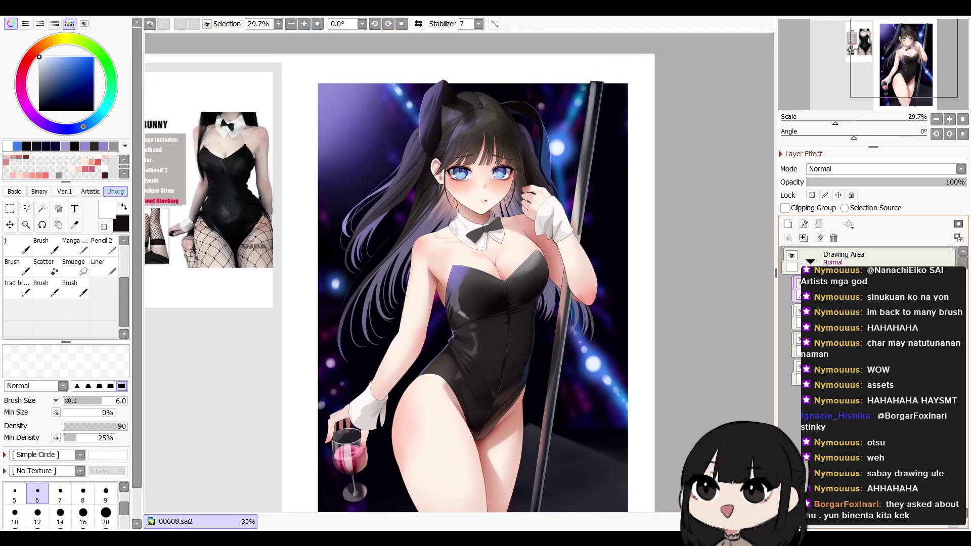
Group the layers inside the Drawing Area folder, duplicate that group and merge the copy into a single layer
click(819, 373)
shift+click(849, 289)
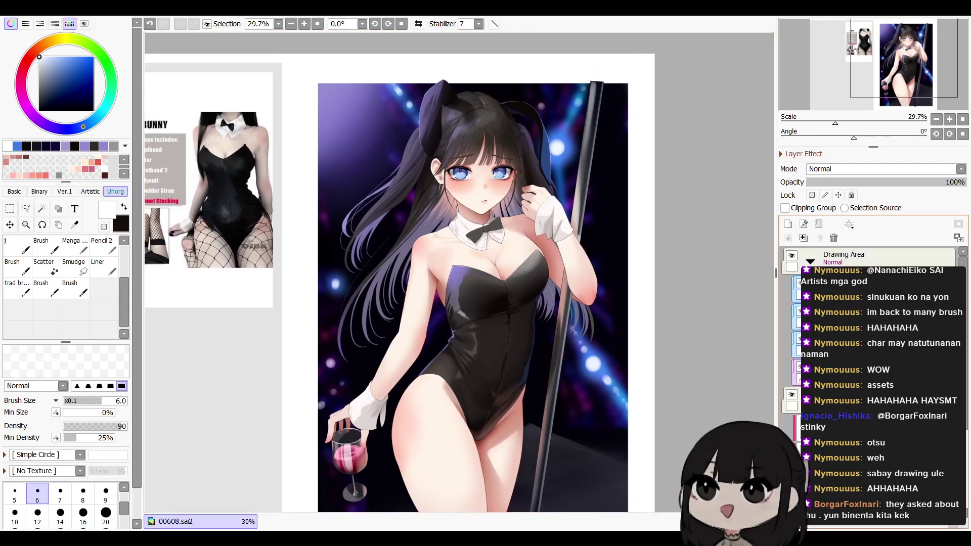
key(ctrl+v)
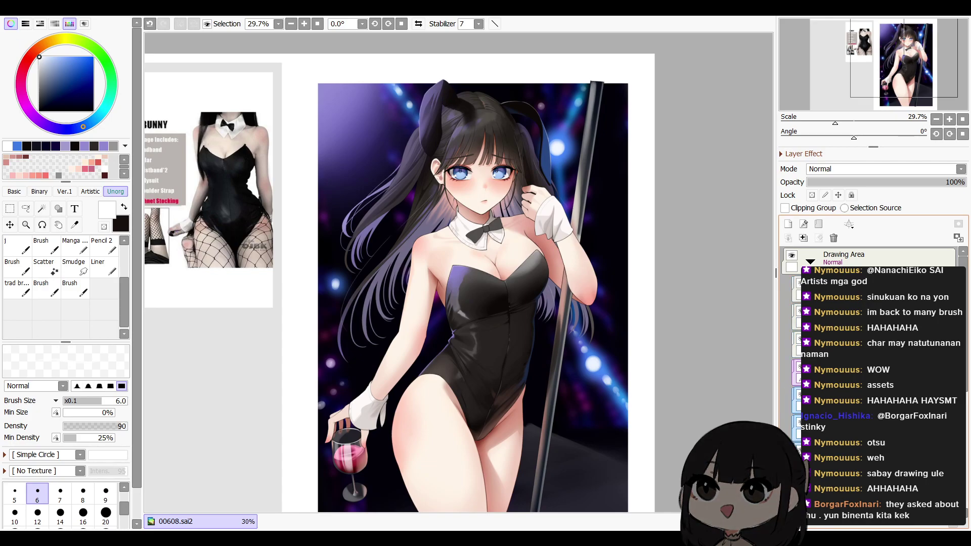
key(ctrl+z)
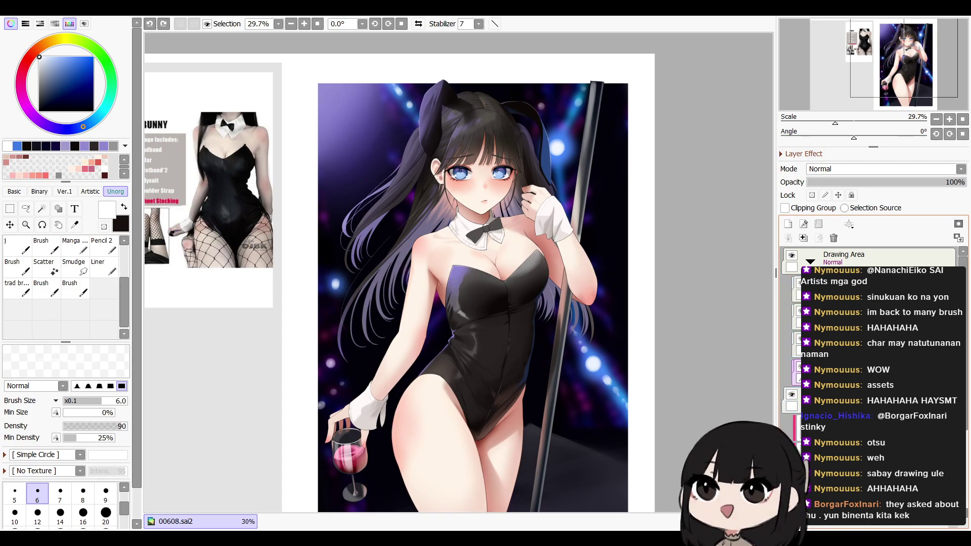
key(ctrl+y)
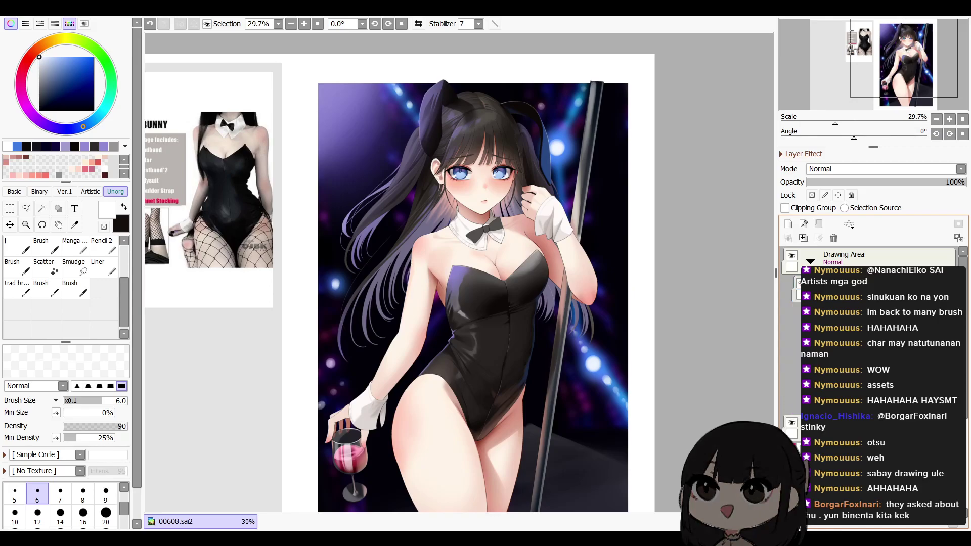
click(820, 289)
key(ctrl+j)
key(ctrl+e)
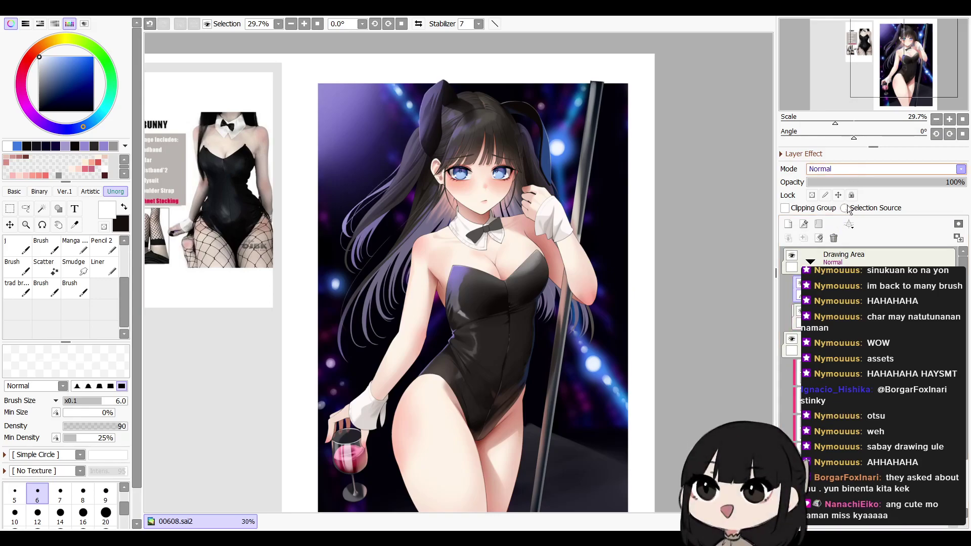
Set the merged copy to Overlay at 23% opacity and apply a blur filter to it
click(842, 227)
drag(865, 182, 843, 182)
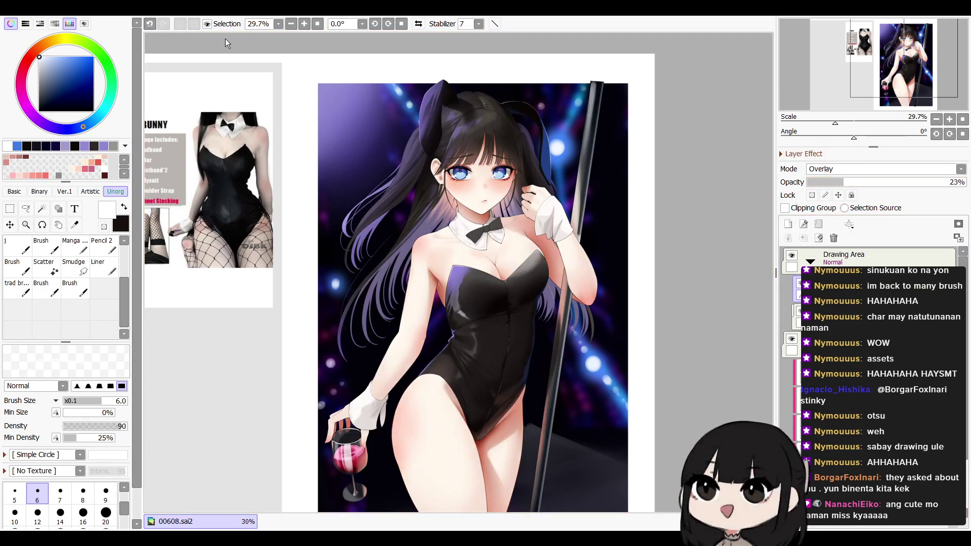
click(305, 47)
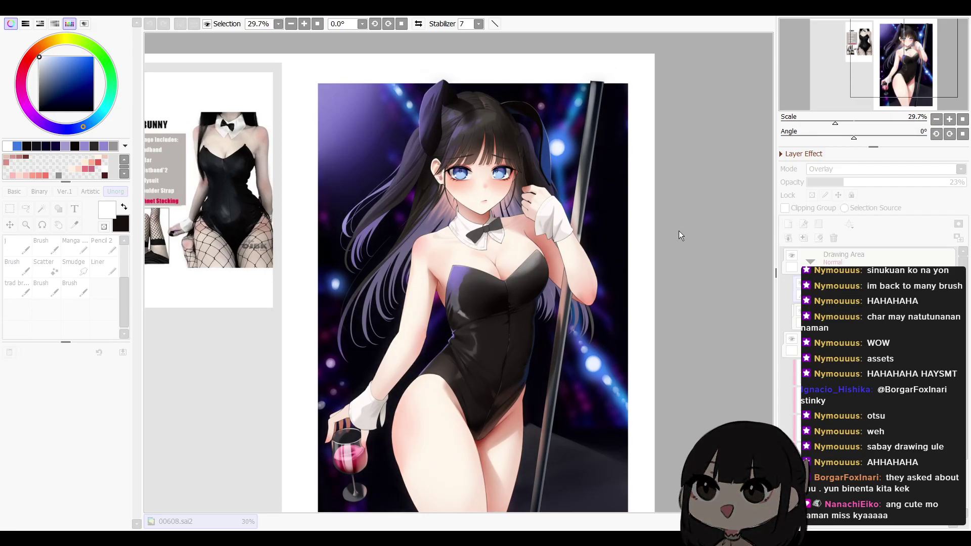
scroll(679, 232, up, 2)
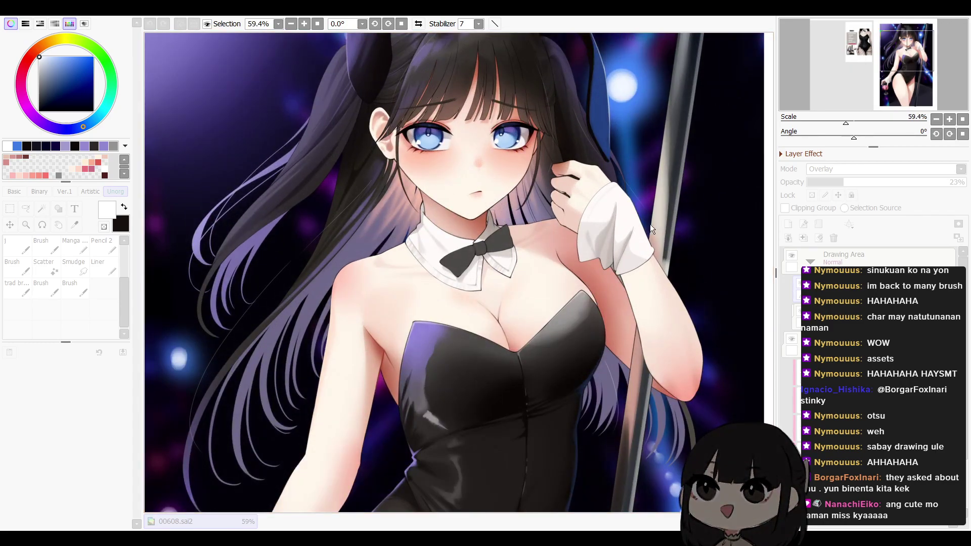
Try the blurred copy in Screen mode at 13% opacity and switch it back to Overlay
click(831, 166)
click(831, 216)
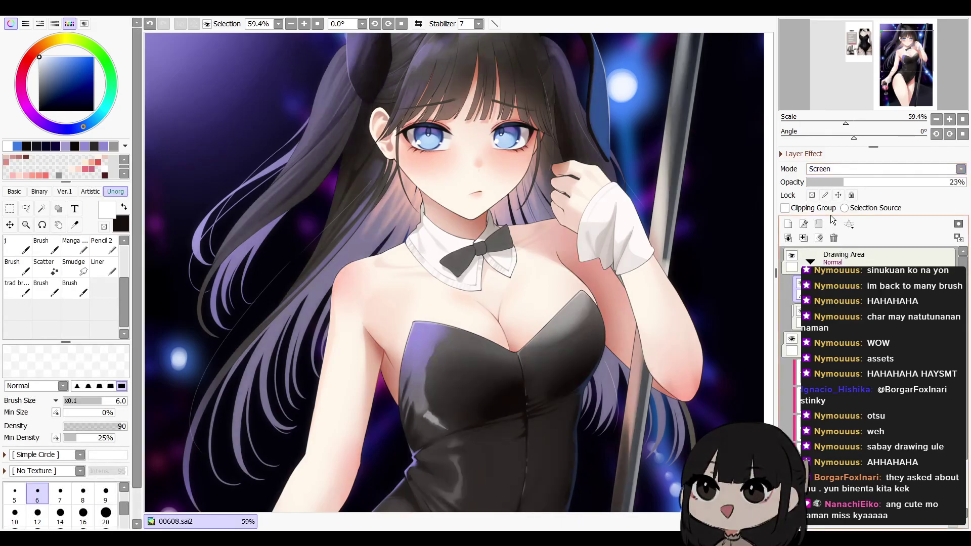
mouse_move(831, 179)
mouse_down()
mouse_move(818, 179)
mouse_move(828, 182)
mouse_up()
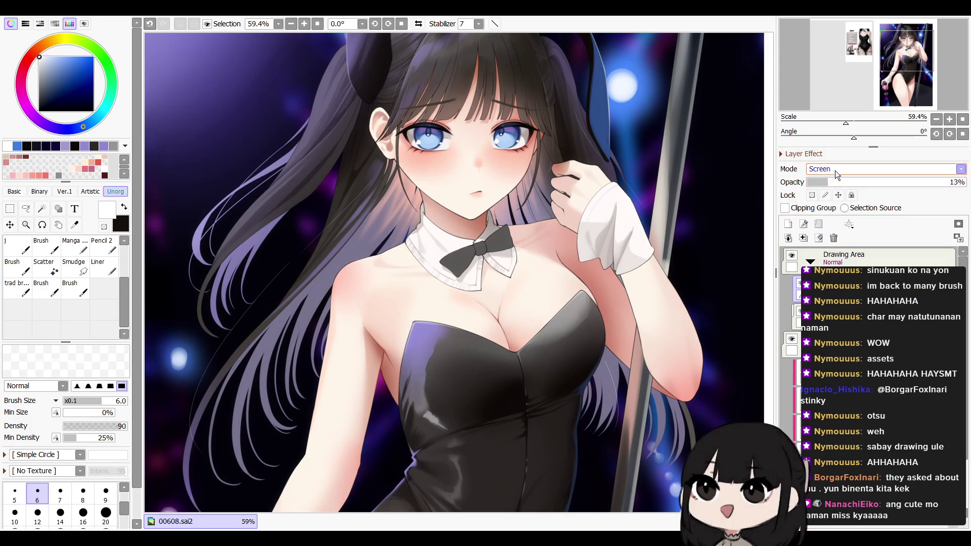
click(846, 221)
Compare the picture with and without the blurred Overlay layer and set that layer's opacity to 8%
click(801, 284)
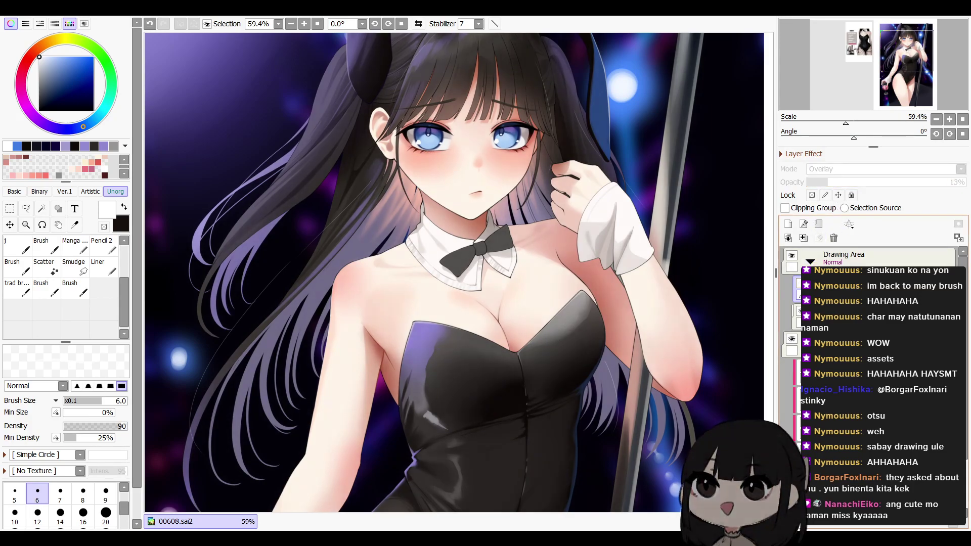
click(799, 283)
scroll(529, 184, down, 3)
drag(530, 208, 534, 174)
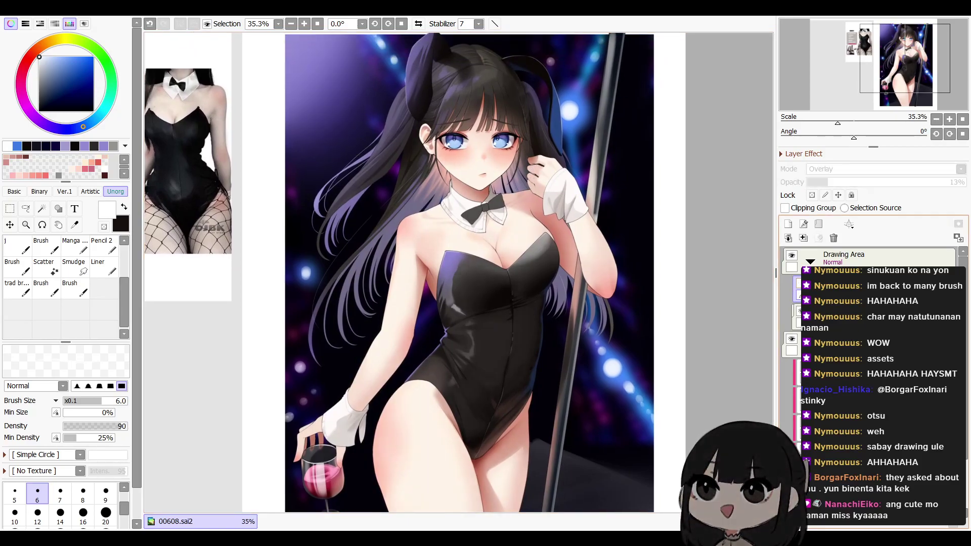
drag(829, 183, 819, 182)
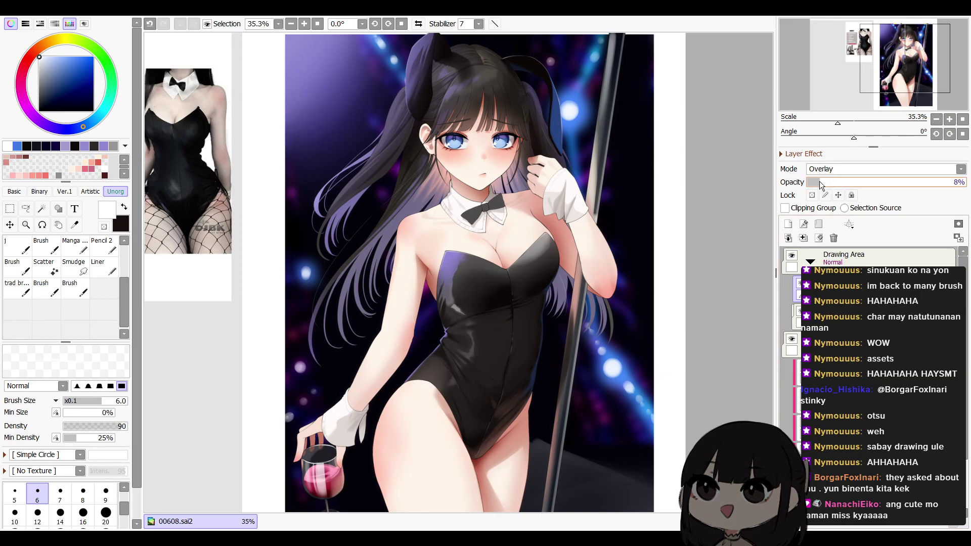
key(ctrl+plus)
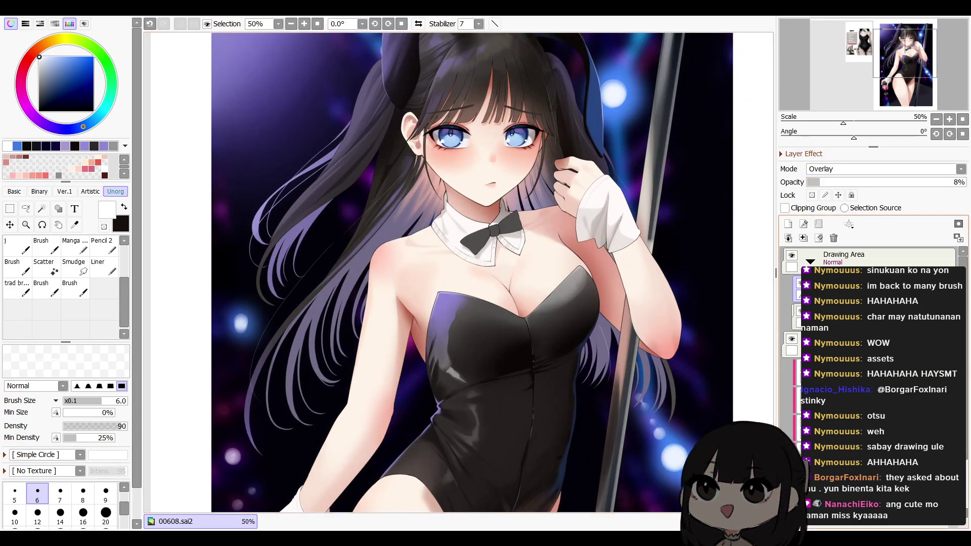
key(ctrl+z)
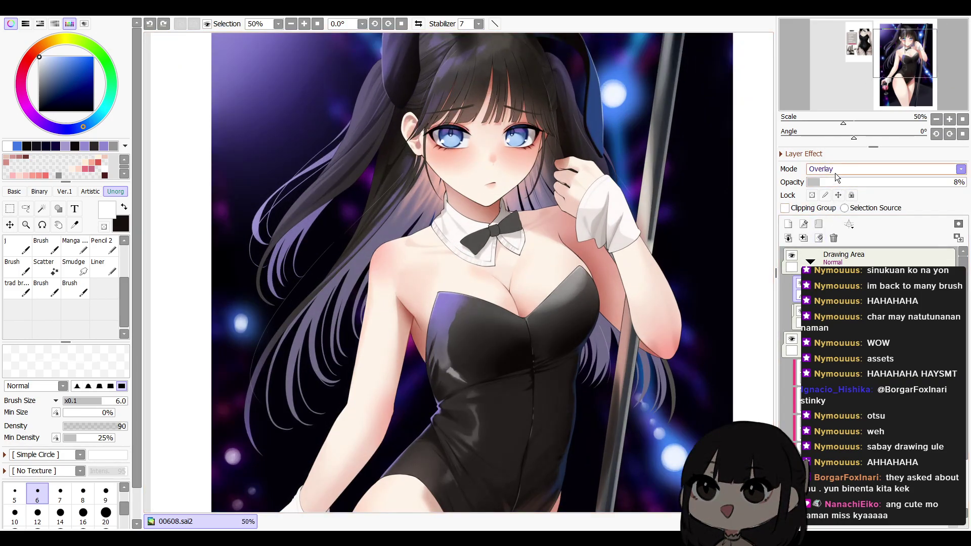
key(ctrl+y)
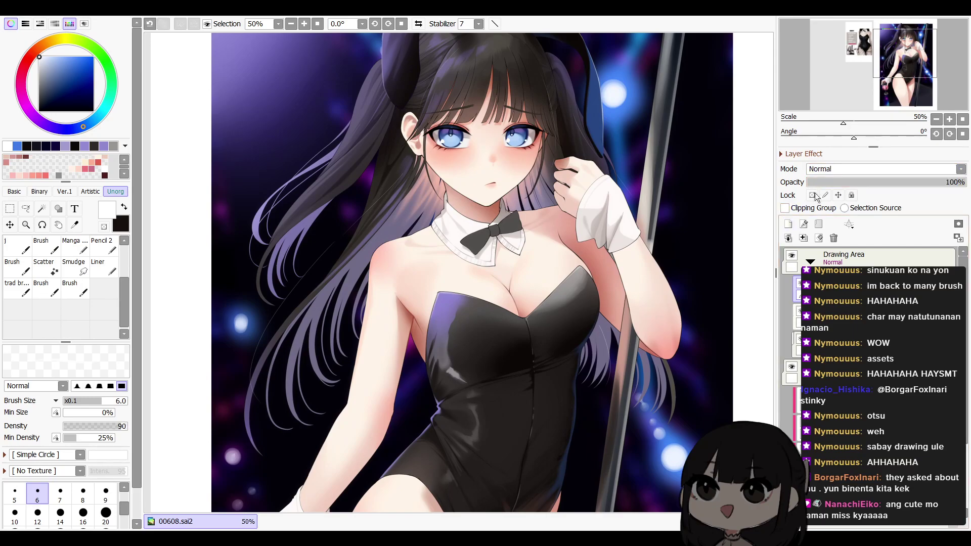
Paint a broad band of sampled pale skin colour across both eyes on a new Screen layer at brush size 120
scroll(558, 185, up, 3)
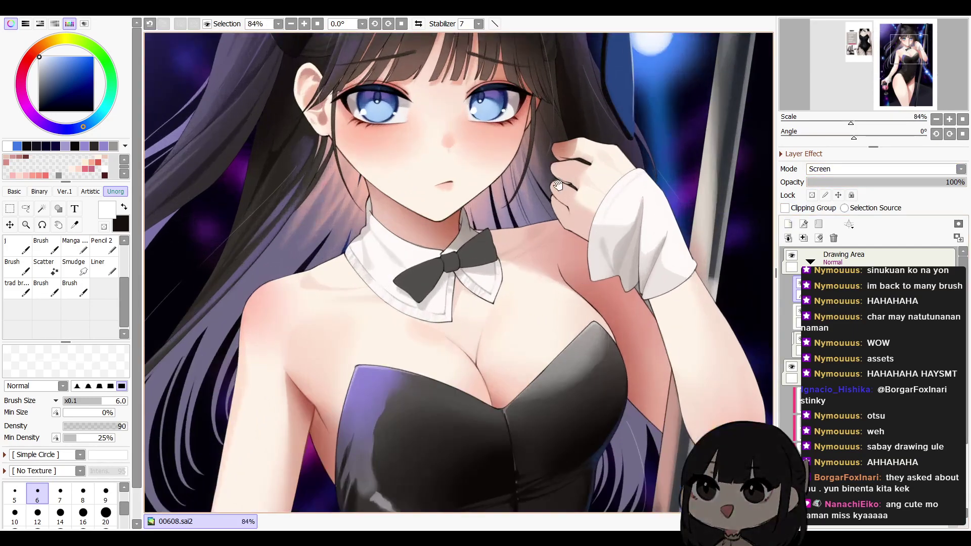
drag(493, 236, 547, 349)
right_click(479, 215)
key(])
key(])
key(])
key(])
key(])
key(])
key(])
key(])
key(])
key(])
key(])
key(])
key(])
key(])
key(])
key(])
key(])
key(])
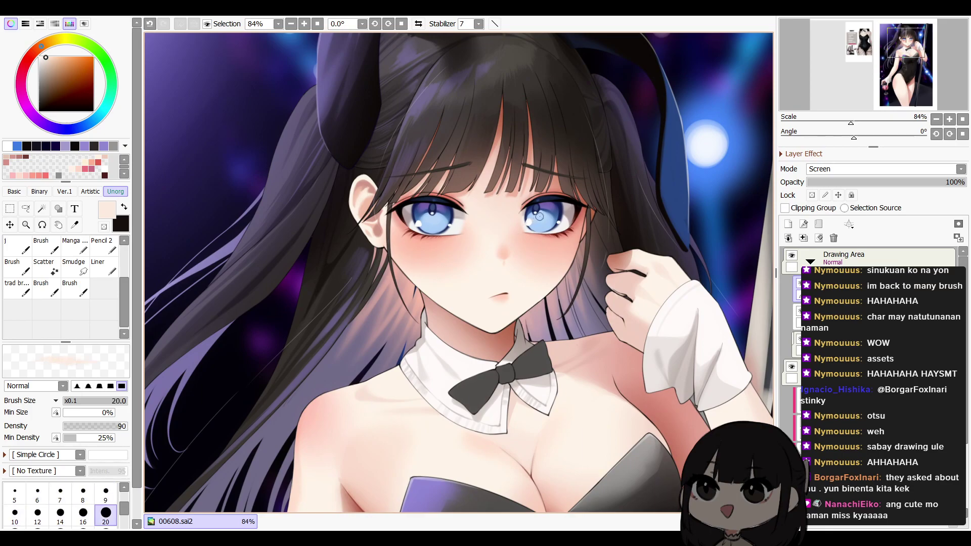
mouse_move(553, 203)
mouse_down()
mouse_move(508, 201)
mouse_move(527, 224)
mouse_move(416, 221)
mouse_up()
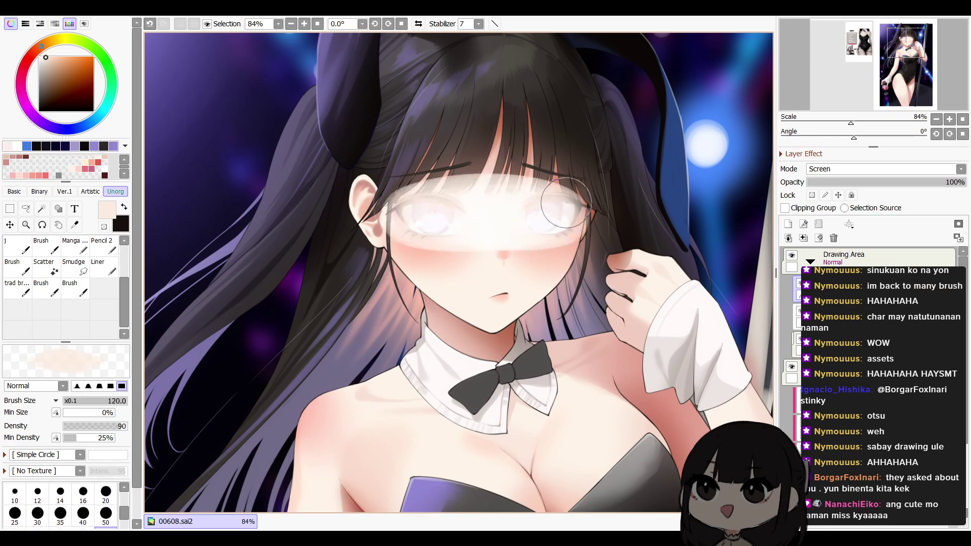
Soften the pale band over the eyes with the blending brush at size 160 and set the layer's opacity to 23%
key(c)
key(])
key(])
key(])
mouse_move(570, 208)
mouse_down()
mouse_move(509, 181)
mouse_move(565, 233)
mouse_move(383, 231)
mouse_move(465, 181)
mouse_move(583, 194)
mouse_move(582, 232)
mouse_move(422, 246)
mouse_move(402, 198)
mouse_up()
drag(897, 182, 848, 180)
Set the eye haze layer's opacity to 18% and check the whole figure in mirrored and normal views
click(936, 119)
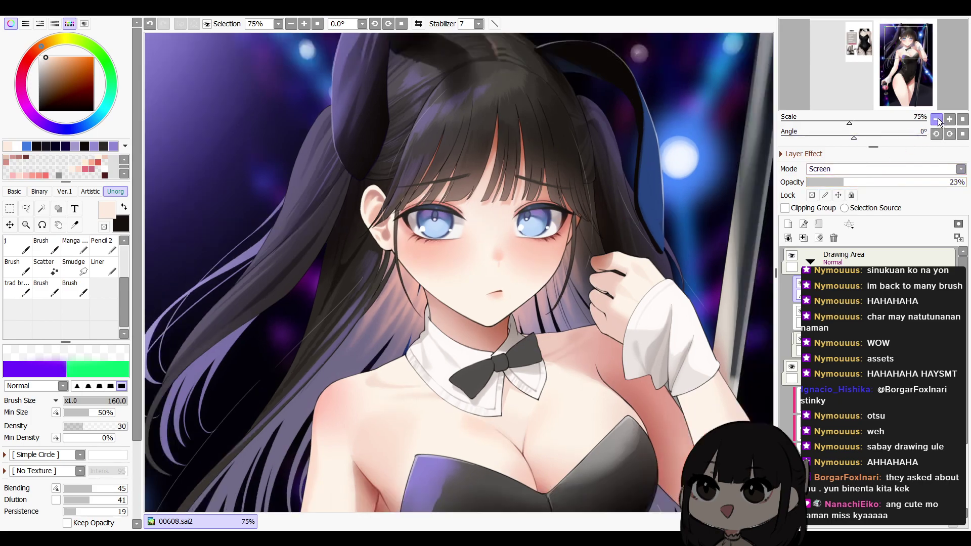
click(936, 119)
click(936, 119)
key(h)
key(h)
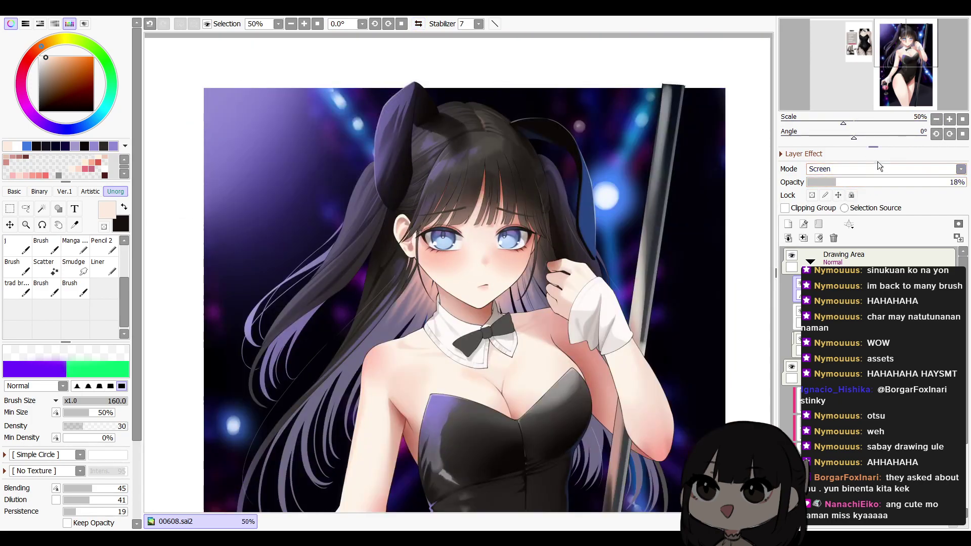
click(936, 120)
drag(721, 302, 758, 210)
drag(691, 303, 700, 271)
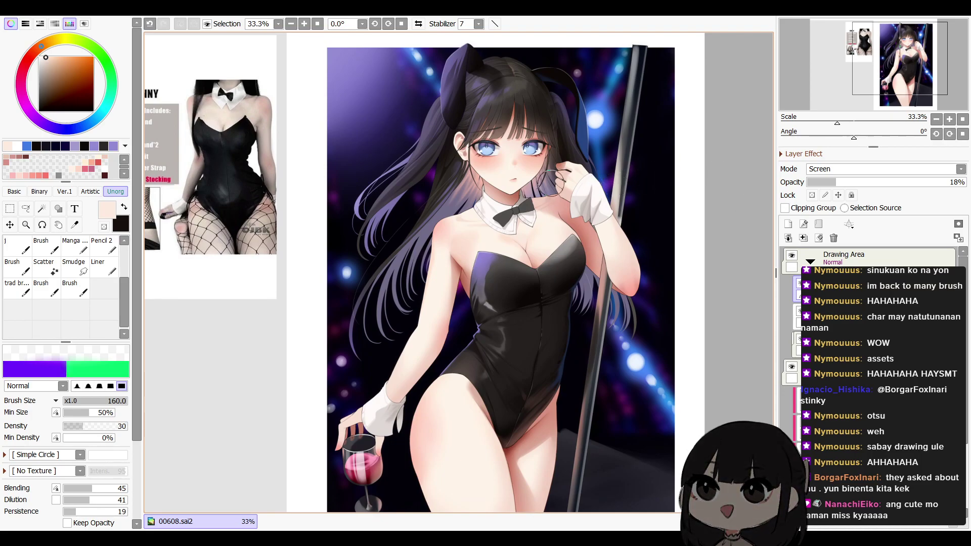
key(minus)
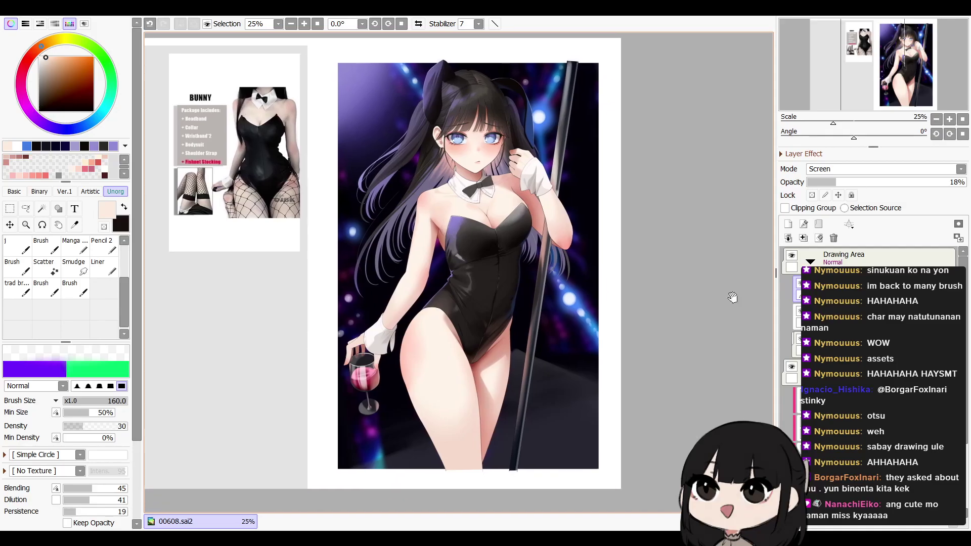
Try duplicating the collapsed Drawing Area folder and merging the copy into one layer, and undo both operations
click(811, 261)
click(854, 263)
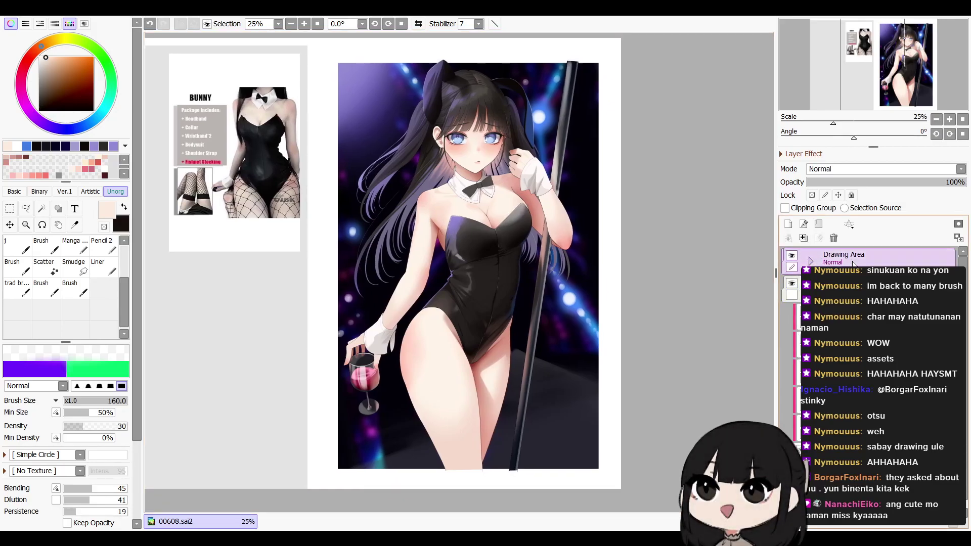
key(ctrl+j)
key(ctrl+e)
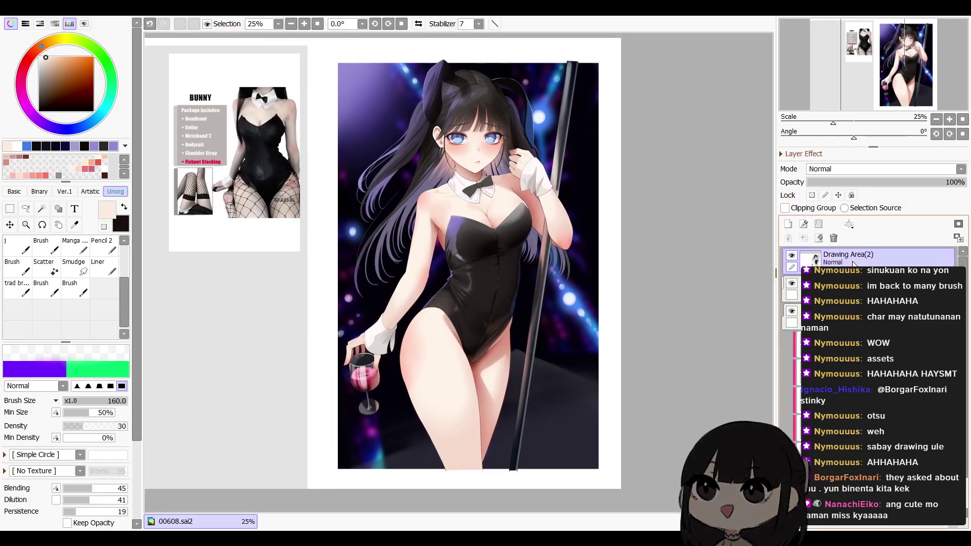
drag(744, 284, 745, 287)
key(ctrl+z)
key(ctrl+z)
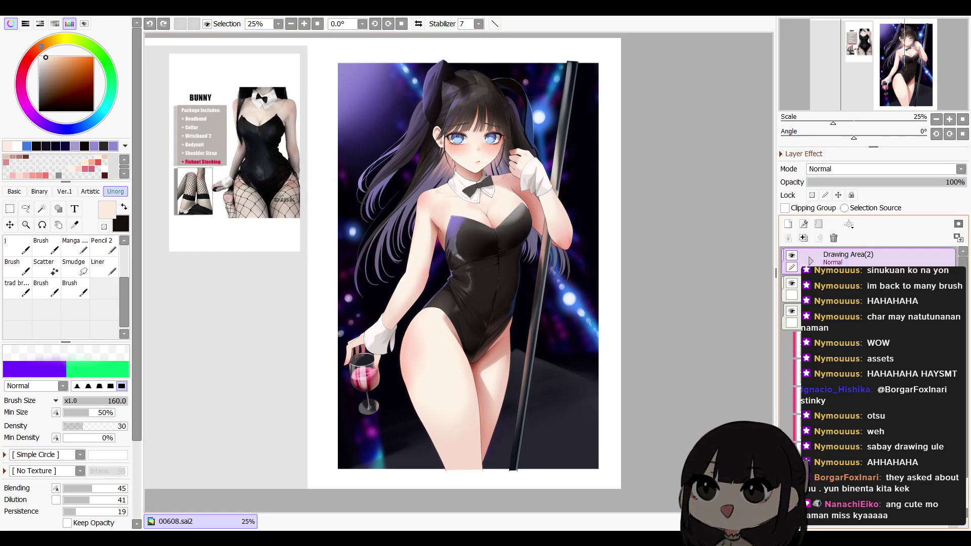
key(ctrl+z)
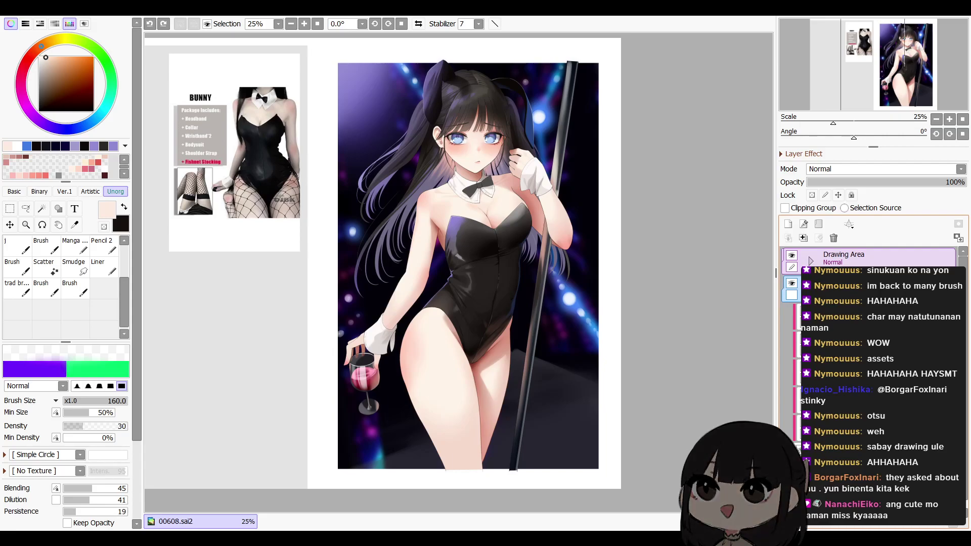
Group the Drawing Area folder with the folder below it into a new folder and collapse it
key(ctrl+g)
click(843, 260)
click(811, 261)
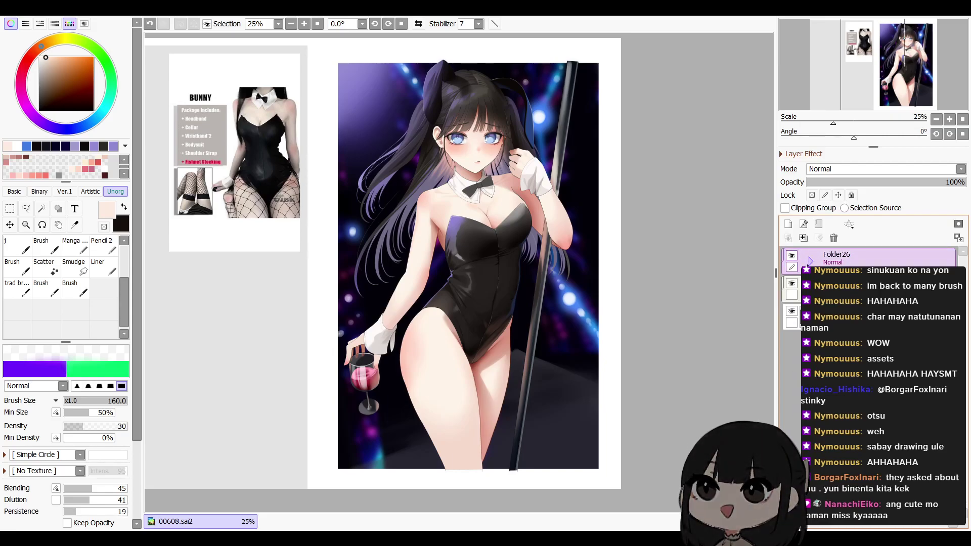
Duplicate the collapsed top folder and merge the copy into a single layer, with the whole canvas selected
key(ctrl+j)
key(ctrl+e)
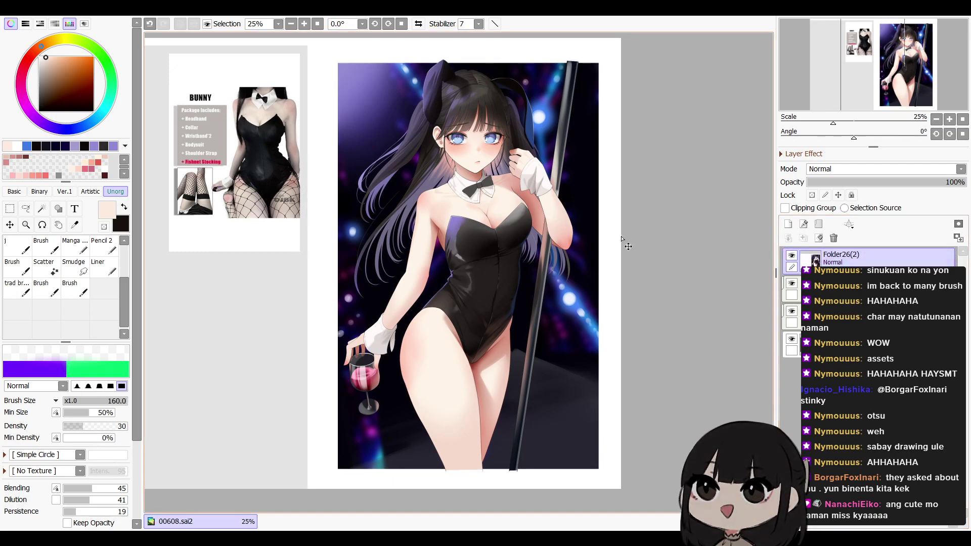
key(ctrl+a)
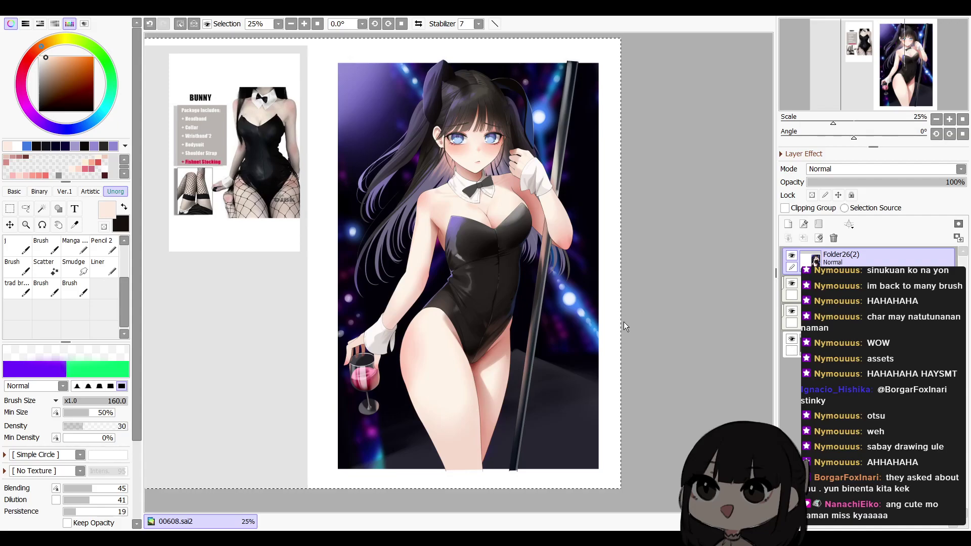
Hide the bunny-suit reference image and the grey panel behind it, and clear the selection
click(792, 312)
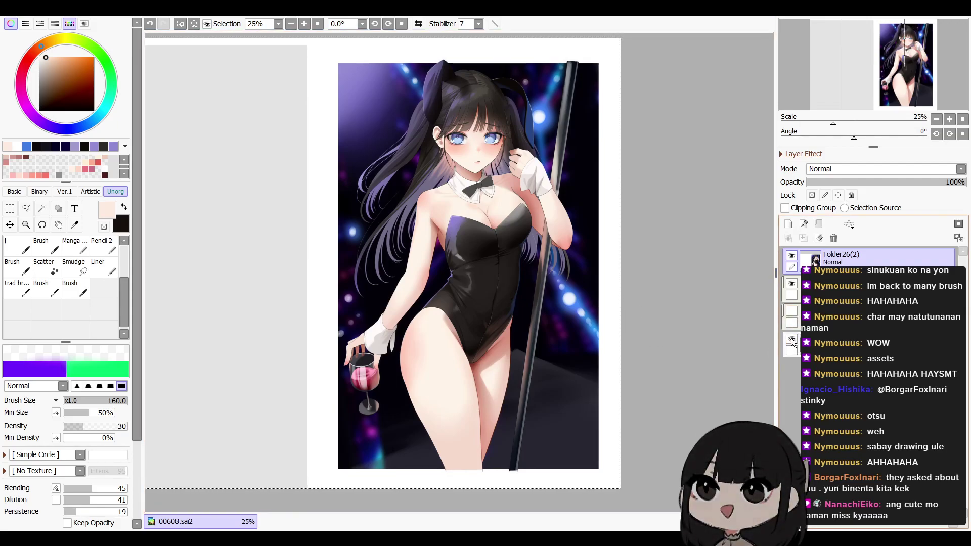
click(791, 340)
key(ctrl+d)
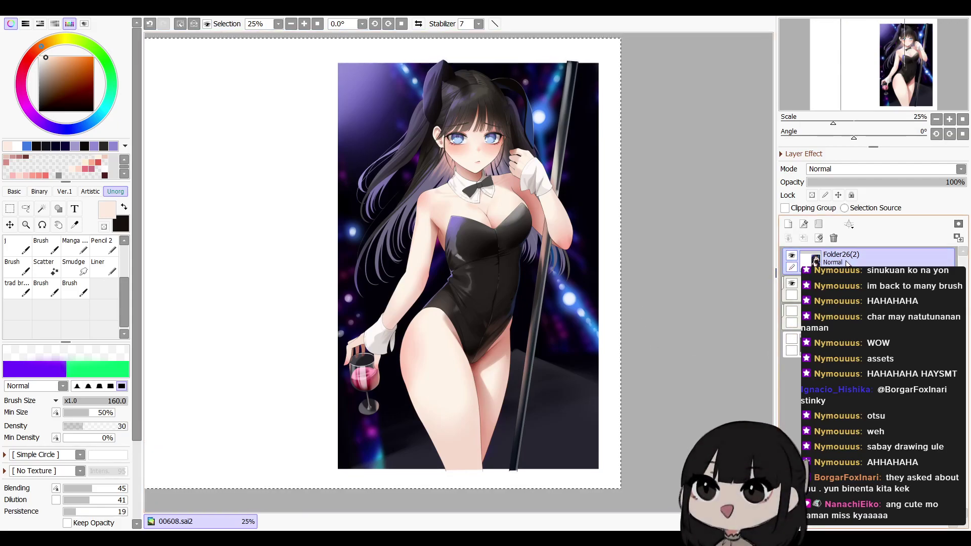
Enlarge the merged illustration with a free transform to fill the canvas height, leaving blank white space on its right for a message
drag(518, 282, 690, 284)
key(ctrl+t)
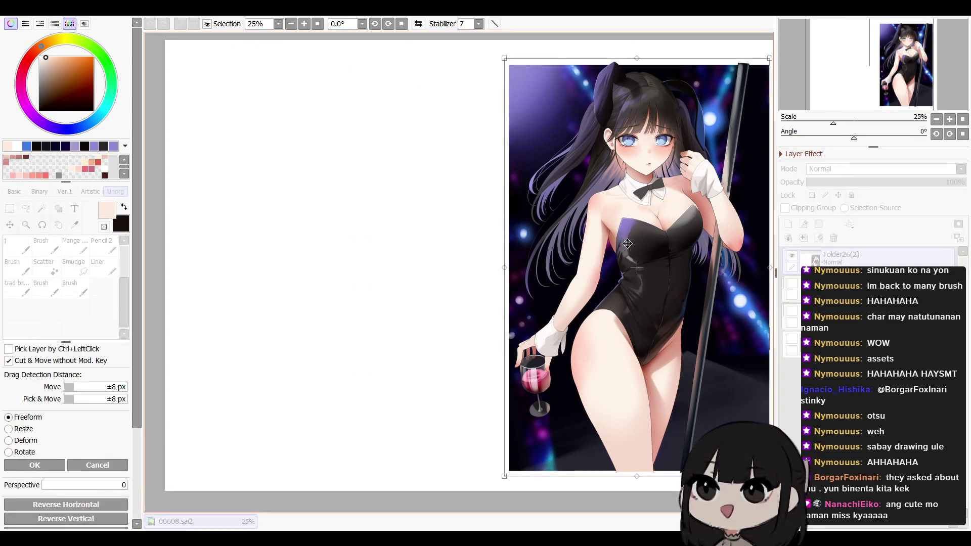
drag(614, 225, 398, 239)
drag(554, 73, 587, 46)
mouse_move(544, 128)
mouse_down()
mouse_move(534, 145)
mouse_move(526, 135)
mouse_up()
key(Return)
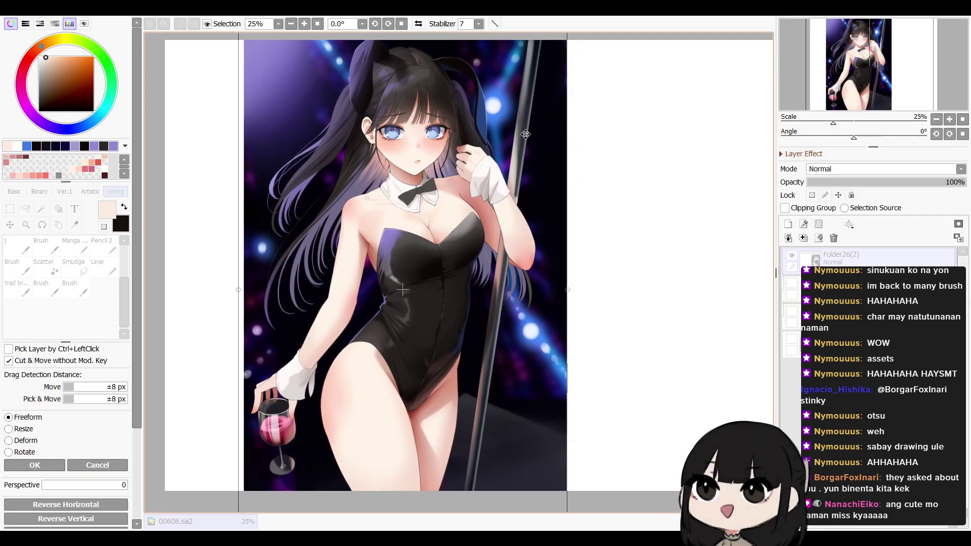
Add a new layer and hand-letter "Thank you" in black beside the illustration with the brush at size 50
click(788, 224)
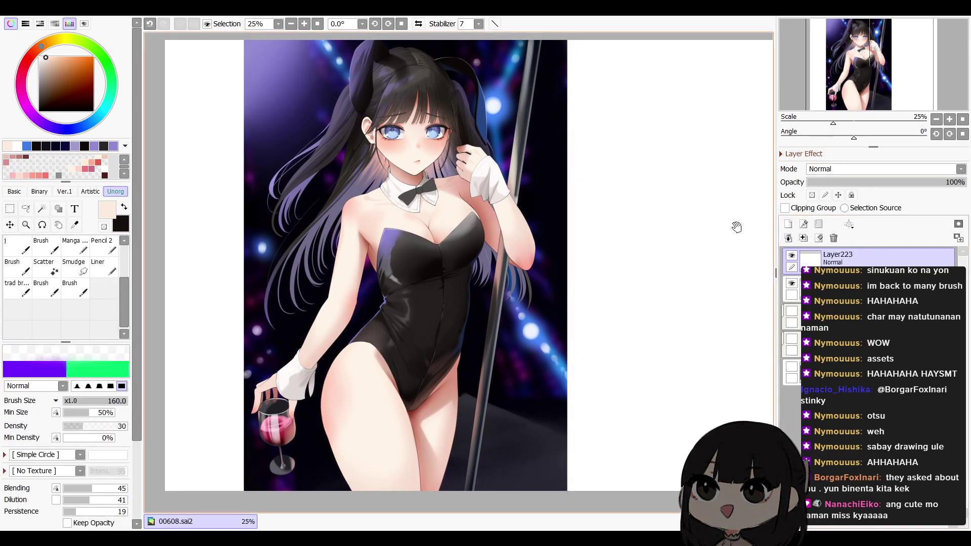
drag(750, 220, 672, 233)
key(n)
key(x)
key(bracketright)
key(bracketright)
drag(495, 190, 557, 158)
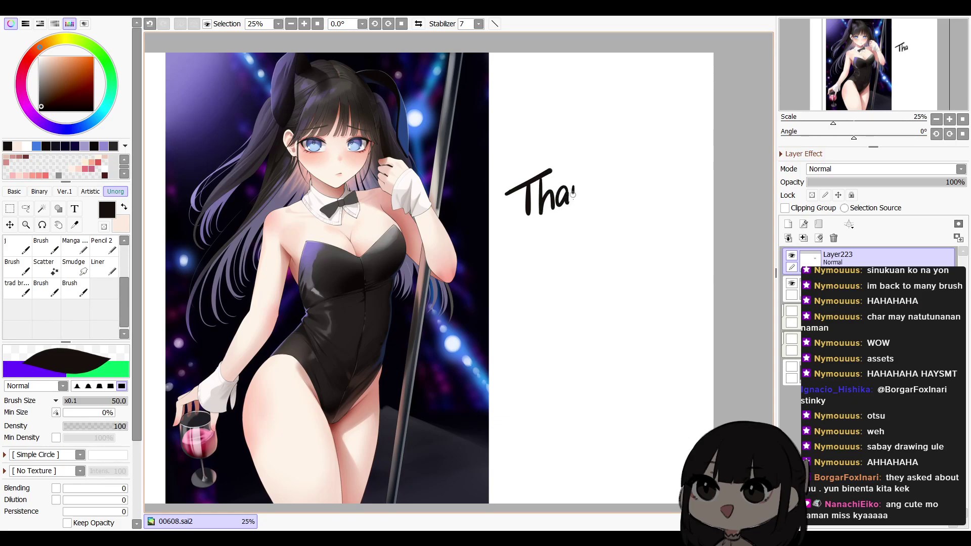
key(ctrl+z)
mouse_move(591, 161)
mouse_down()
mouse_move(587, 204)
mouse_move(622, 193)
mouse_move(626, 210)
mouse_up()
drag(646, 178, 659, 194)
Hand-letter "for watching!" on two lines beneath "Thank you", with a small heart dotting the i
mouse_move(573, 219)
mouse_down()
mouse_move(562, 248)
mouse_move(572, 230)
mouse_up()
mouse_move(582, 229)
mouse_down()
mouse_move(578, 239)
mouse_move(583, 229)
mouse_up()
drag(588, 226, 590, 242)
drag(589, 233, 597, 222)
mouse_move(537, 272)
mouse_down()
mouse_move(556, 286)
mouse_move(561, 271)
mouse_move(581, 286)
mouse_up()
mouse_move(575, 268)
mouse_down()
mouse_move(600, 274)
mouse_move(616, 263)
mouse_move(622, 277)
mouse_up()
mouse_move(625, 253)
mouse_down()
mouse_move(626, 275)
mouse_move(627, 246)
mouse_up()
mouse_move(633, 252)
mouse_down()
mouse_move(654, 250)
mouse_move(651, 285)
mouse_up()
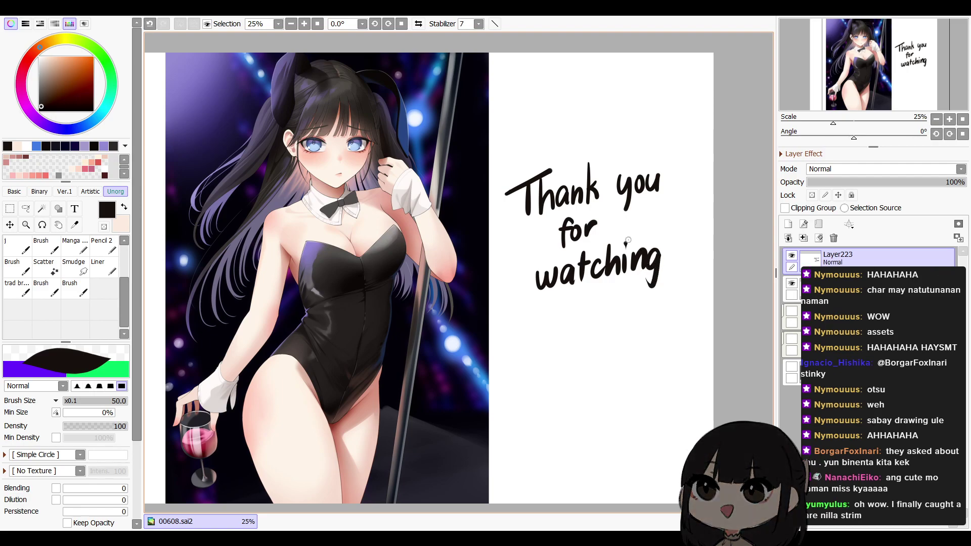
drag(673, 229, 668, 253)
click(667, 265)
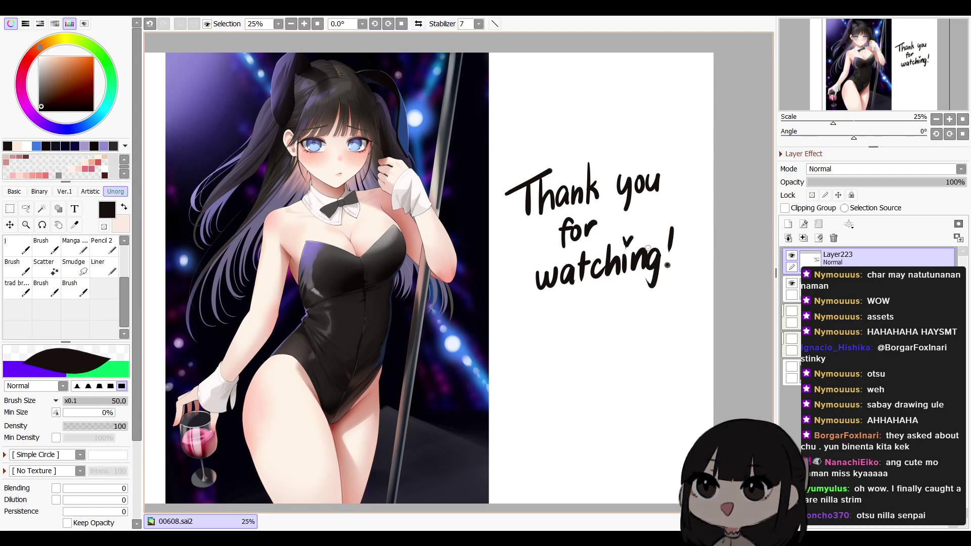
Hide the interface panels and view the whole canvas with the illustration and the thank-you message
key(Tab)
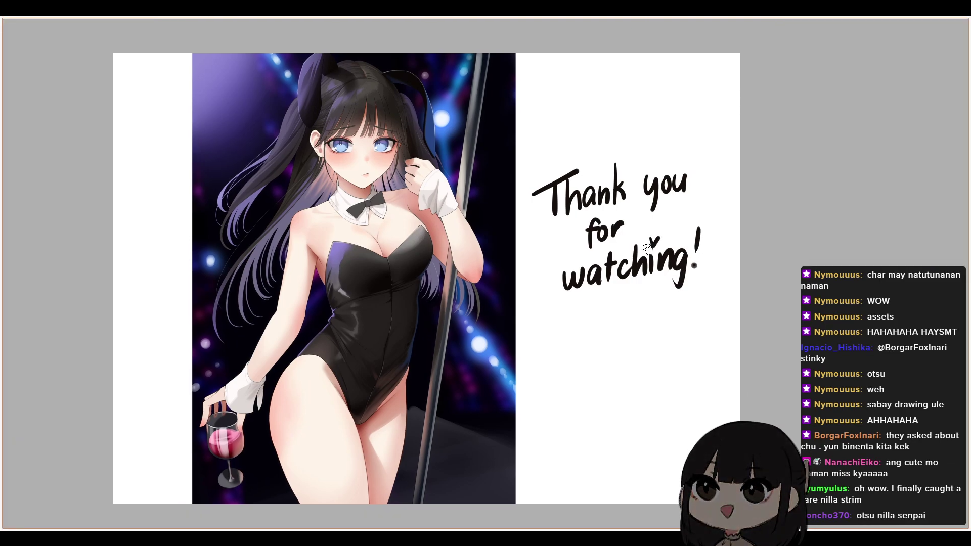
scroll(648, 248, up, 1)
drag(614, 289, 636, 252)
scroll(628, 259, down, 1)
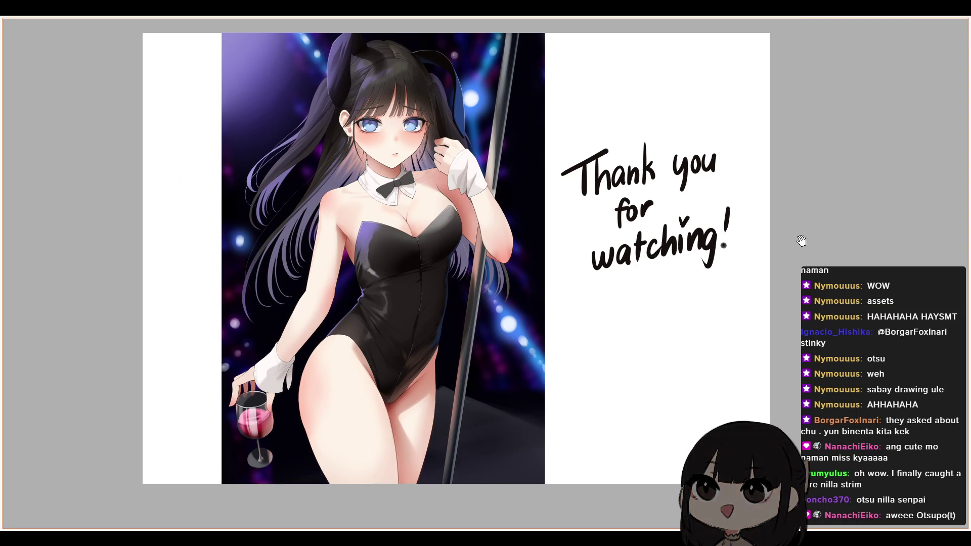